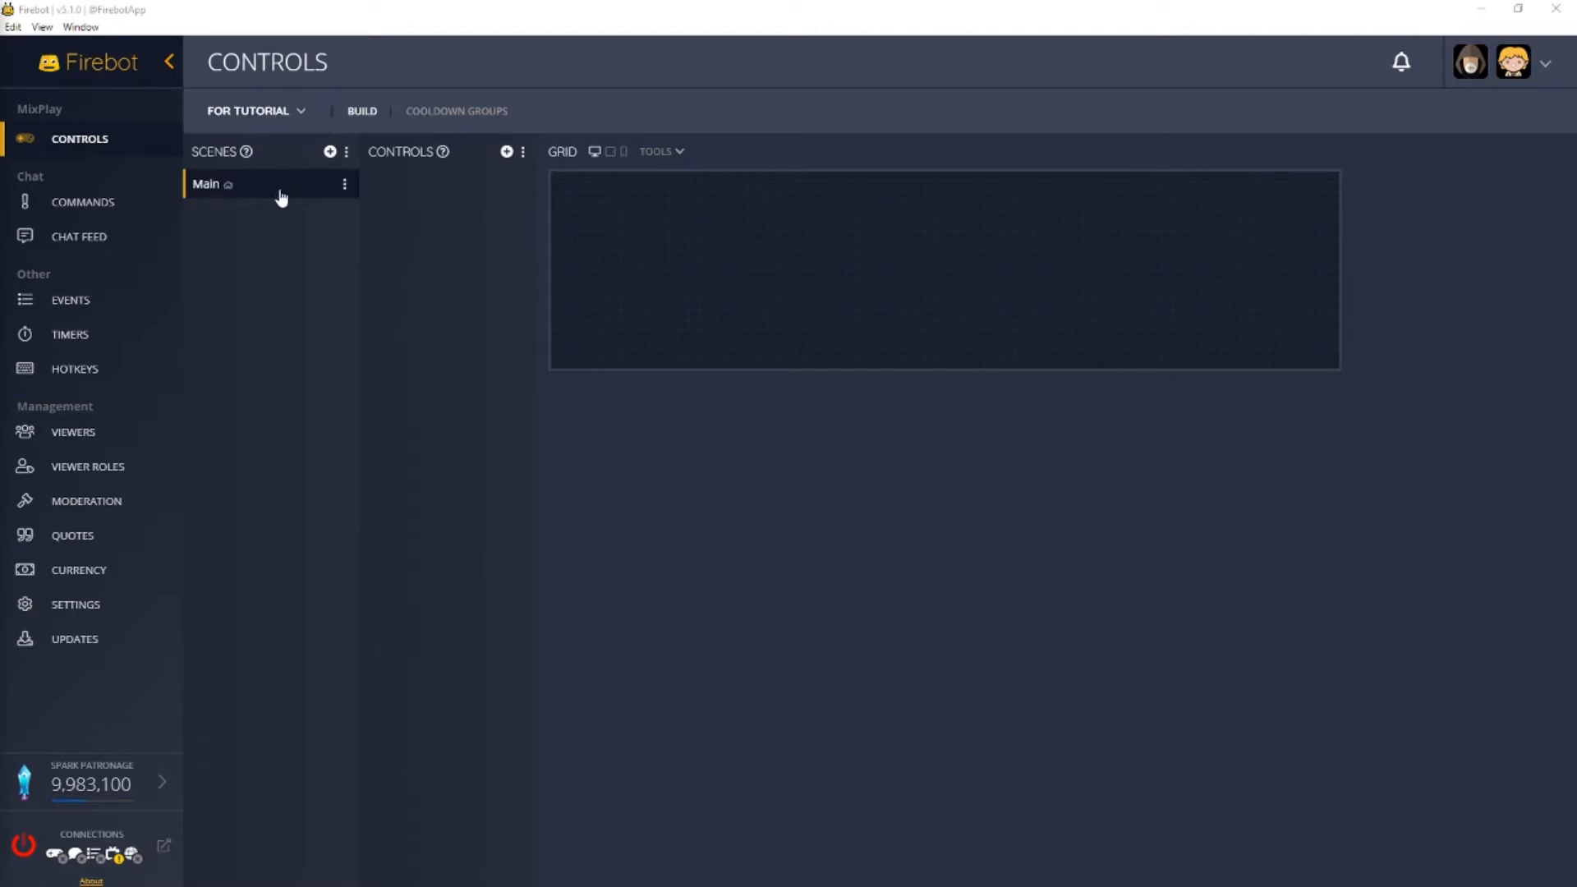
- Create a control named "Socials" of type Button in the Main scene
mouse_move(229, 189)
click(523, 153)
click(507, 153)
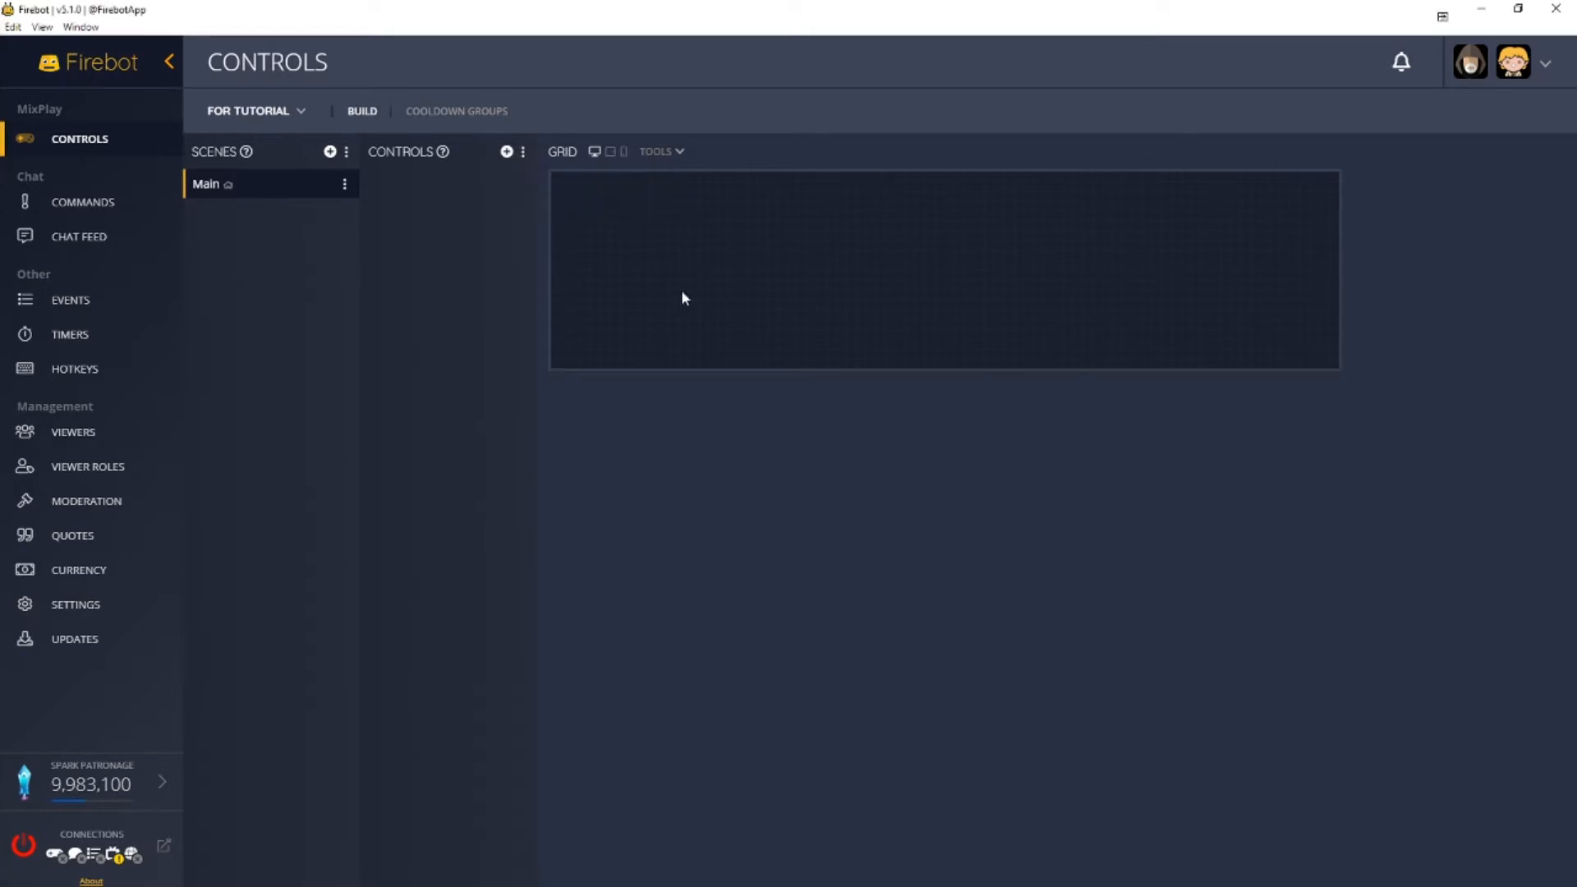
click(506, 152)
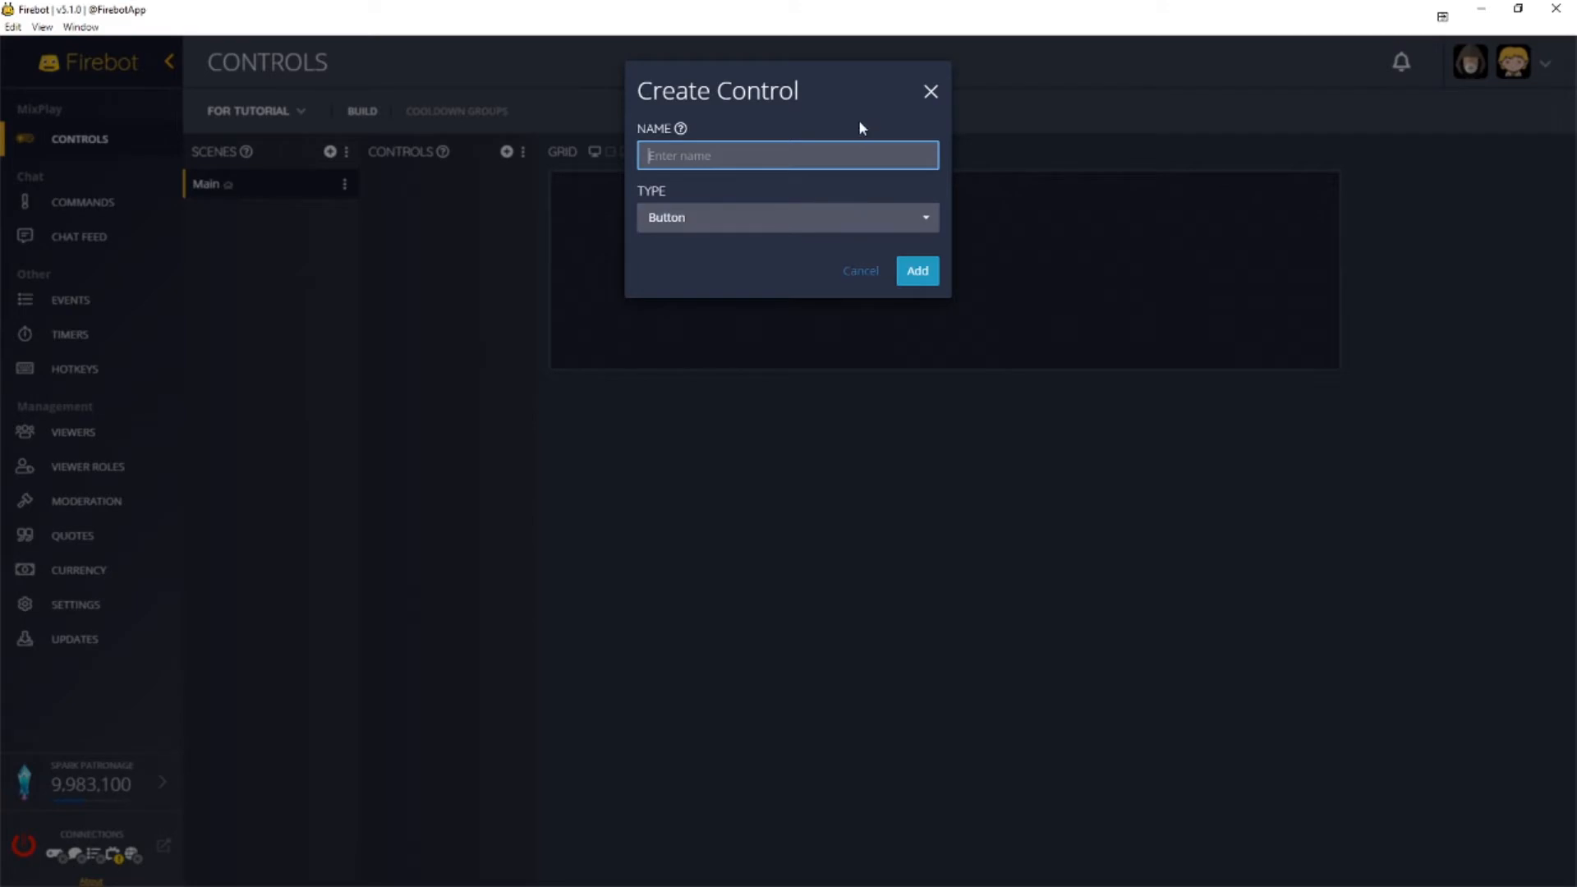
text(Socials)
click(897, 219)
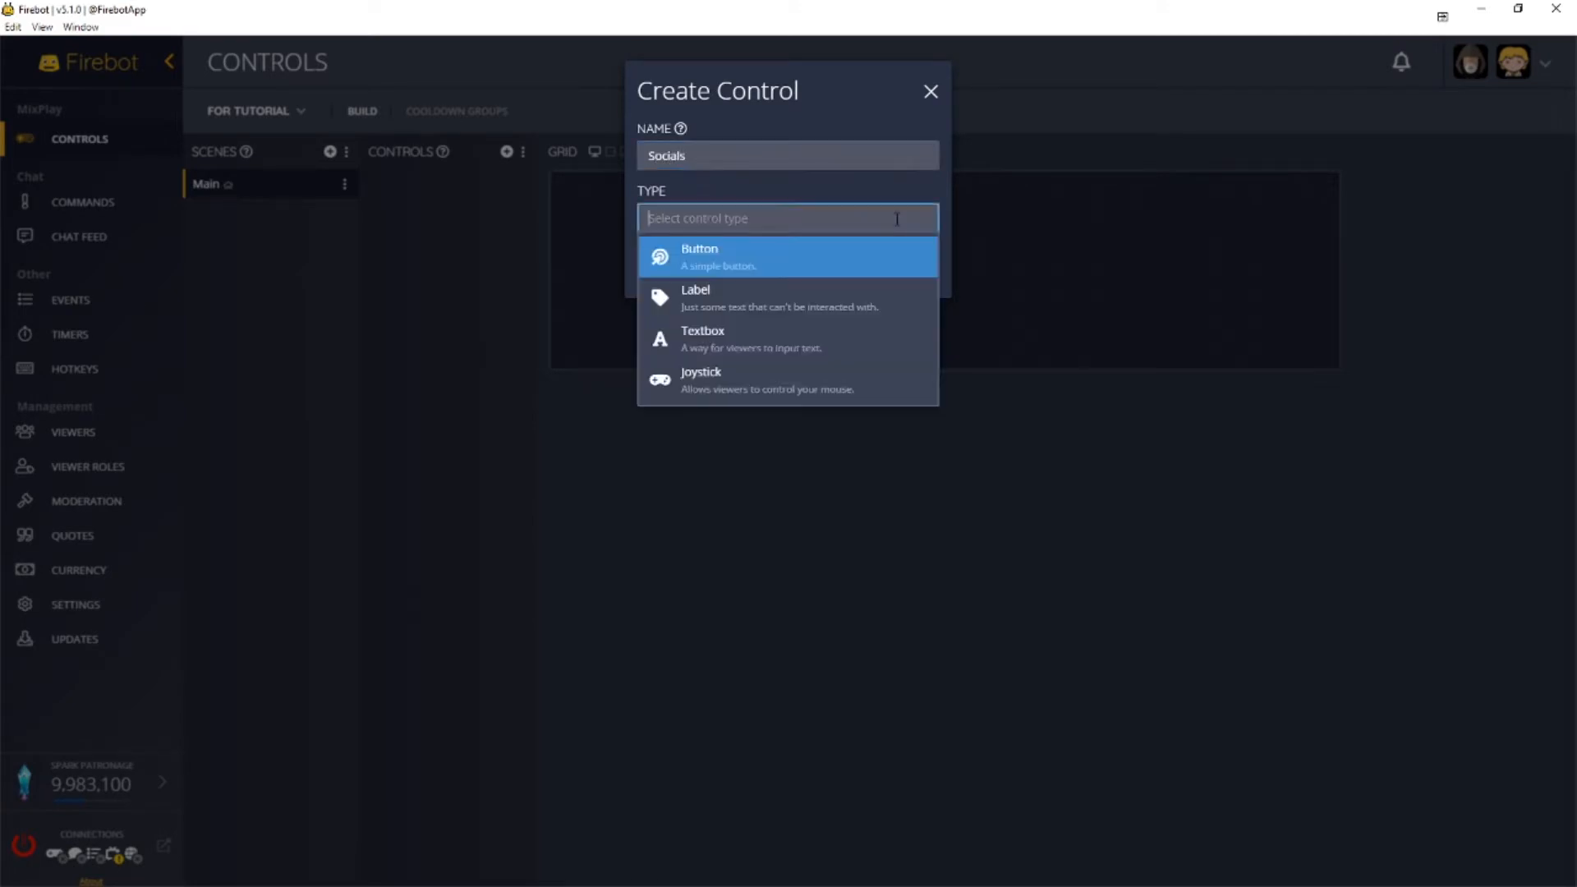
click(817, 256)
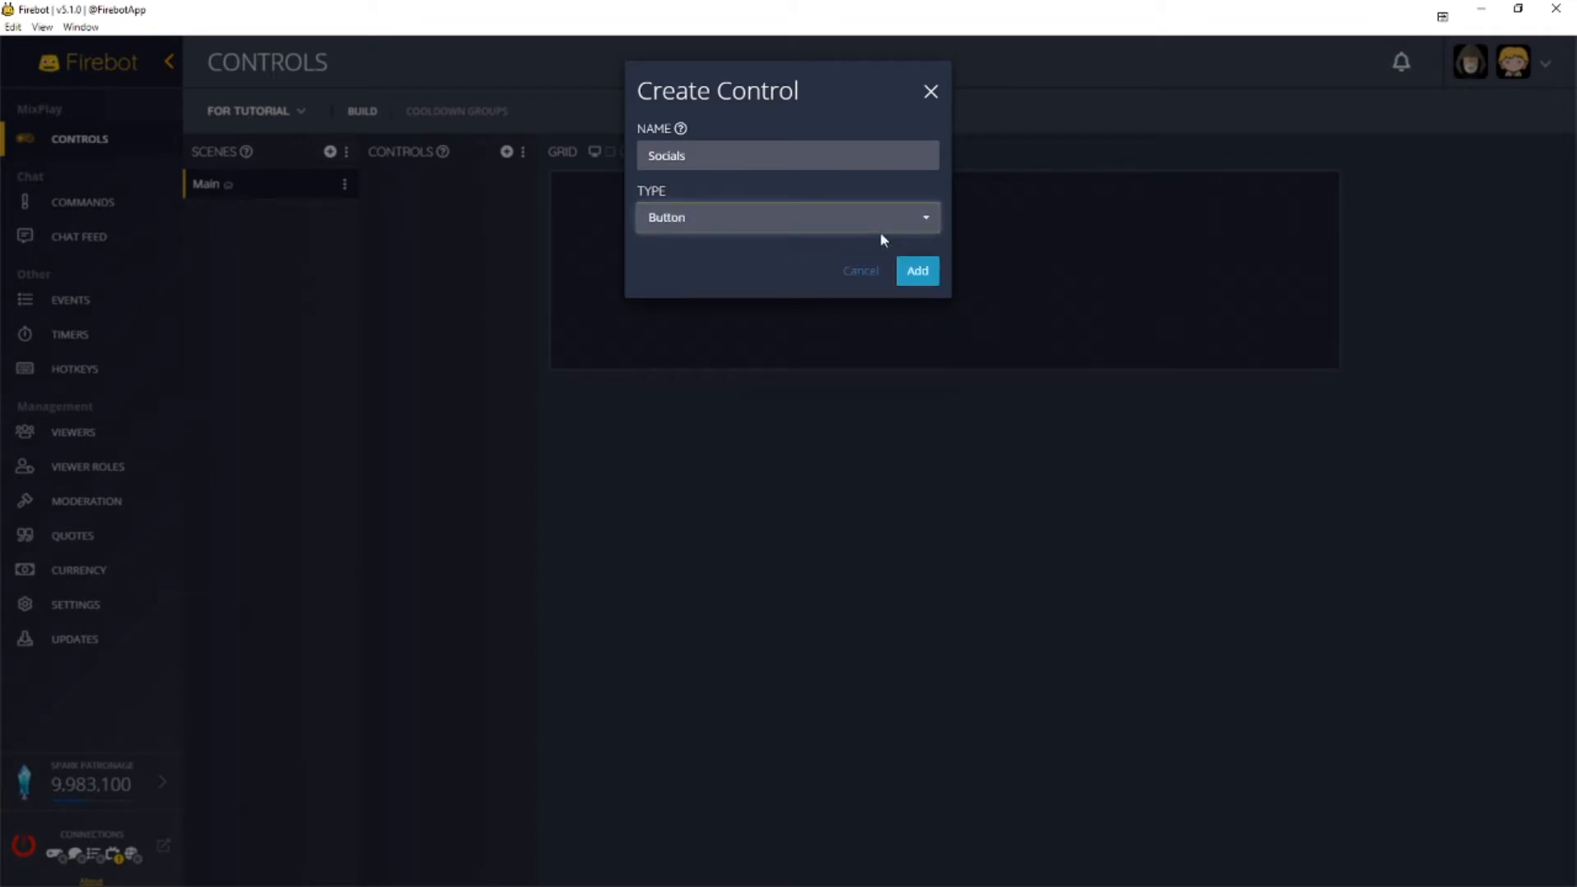
click(920, 276)
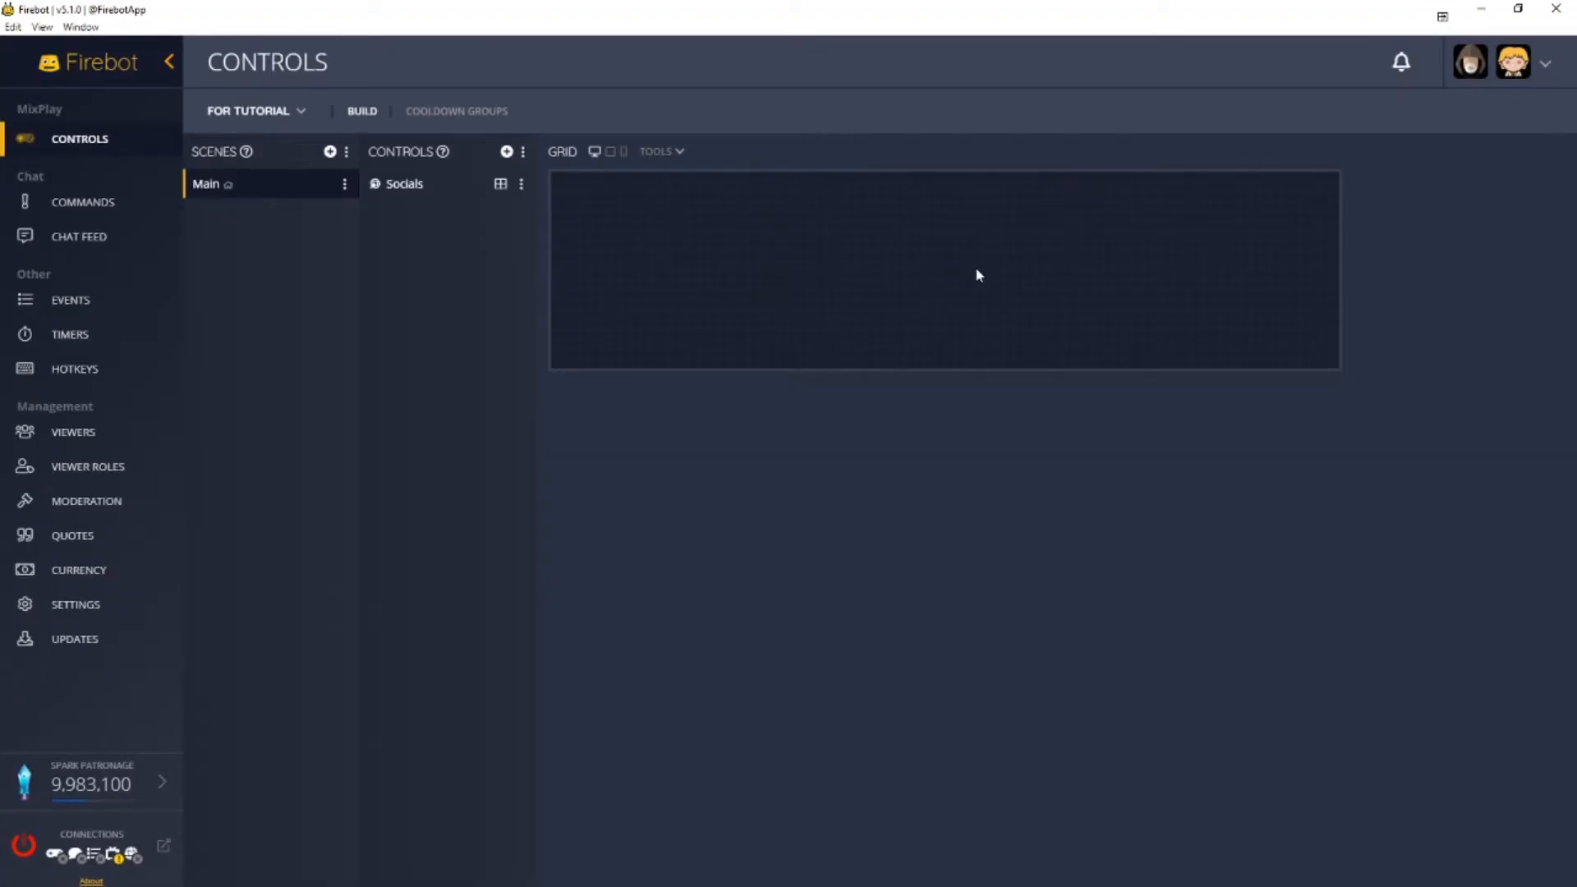
- Place the Socials button on the grid, enlarge it and position it near the grid's left edge
click(502, 186)
drag(610, 191, 747, 197)
drag(649, 210, 669, 261)
- Open the Socials control for editing and set its button text to "Socials"
click(522, 185)
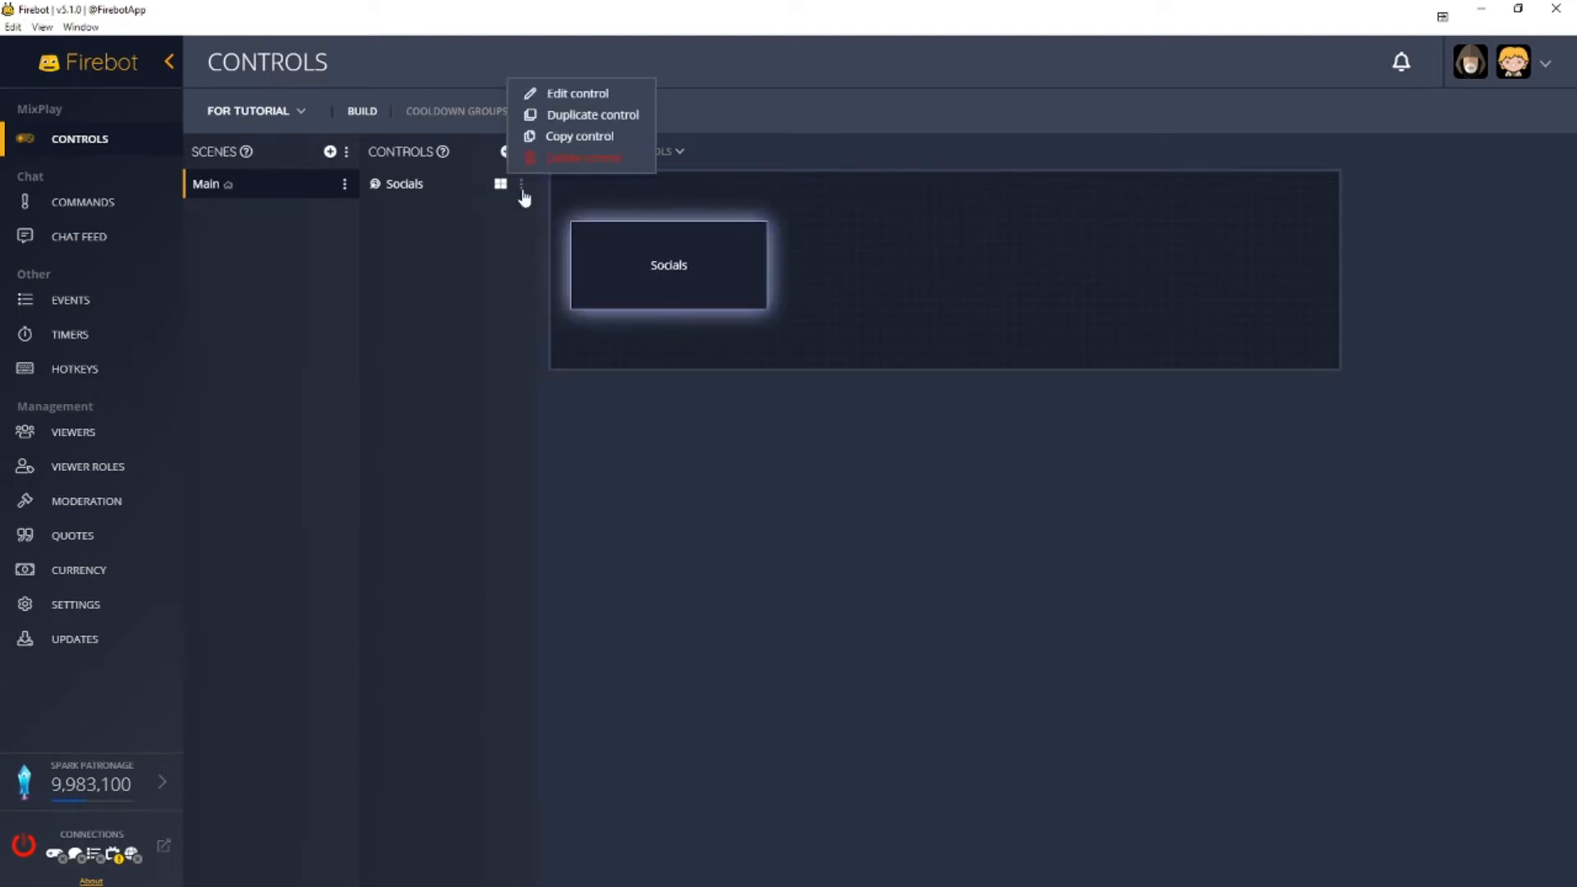
click(585, 98)
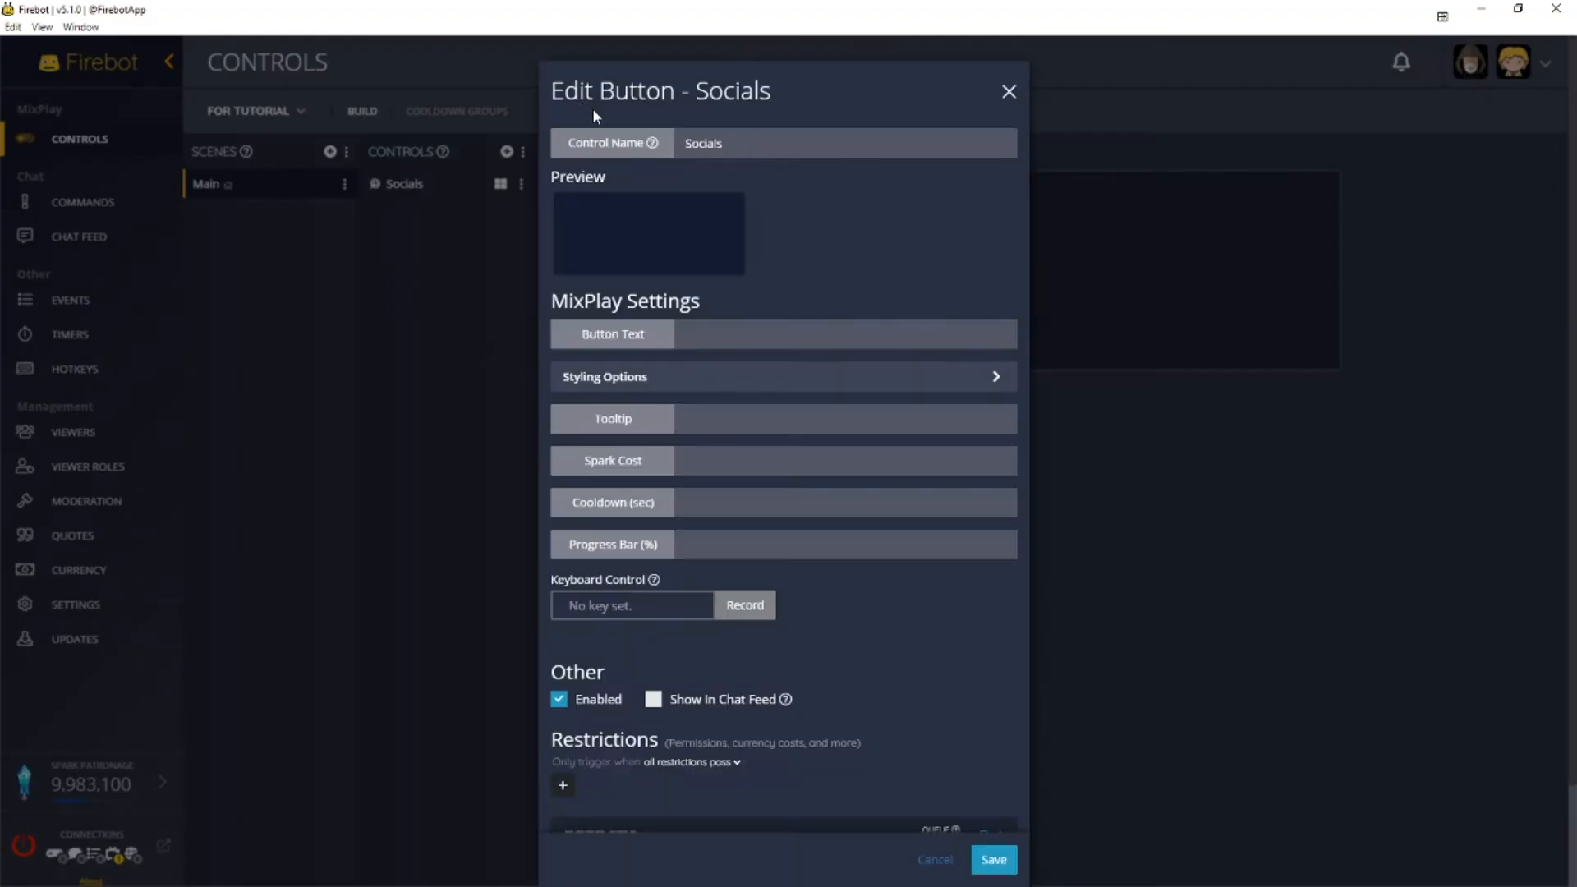
double_click(804, 144)
click(814, 189)
click(764, 333)
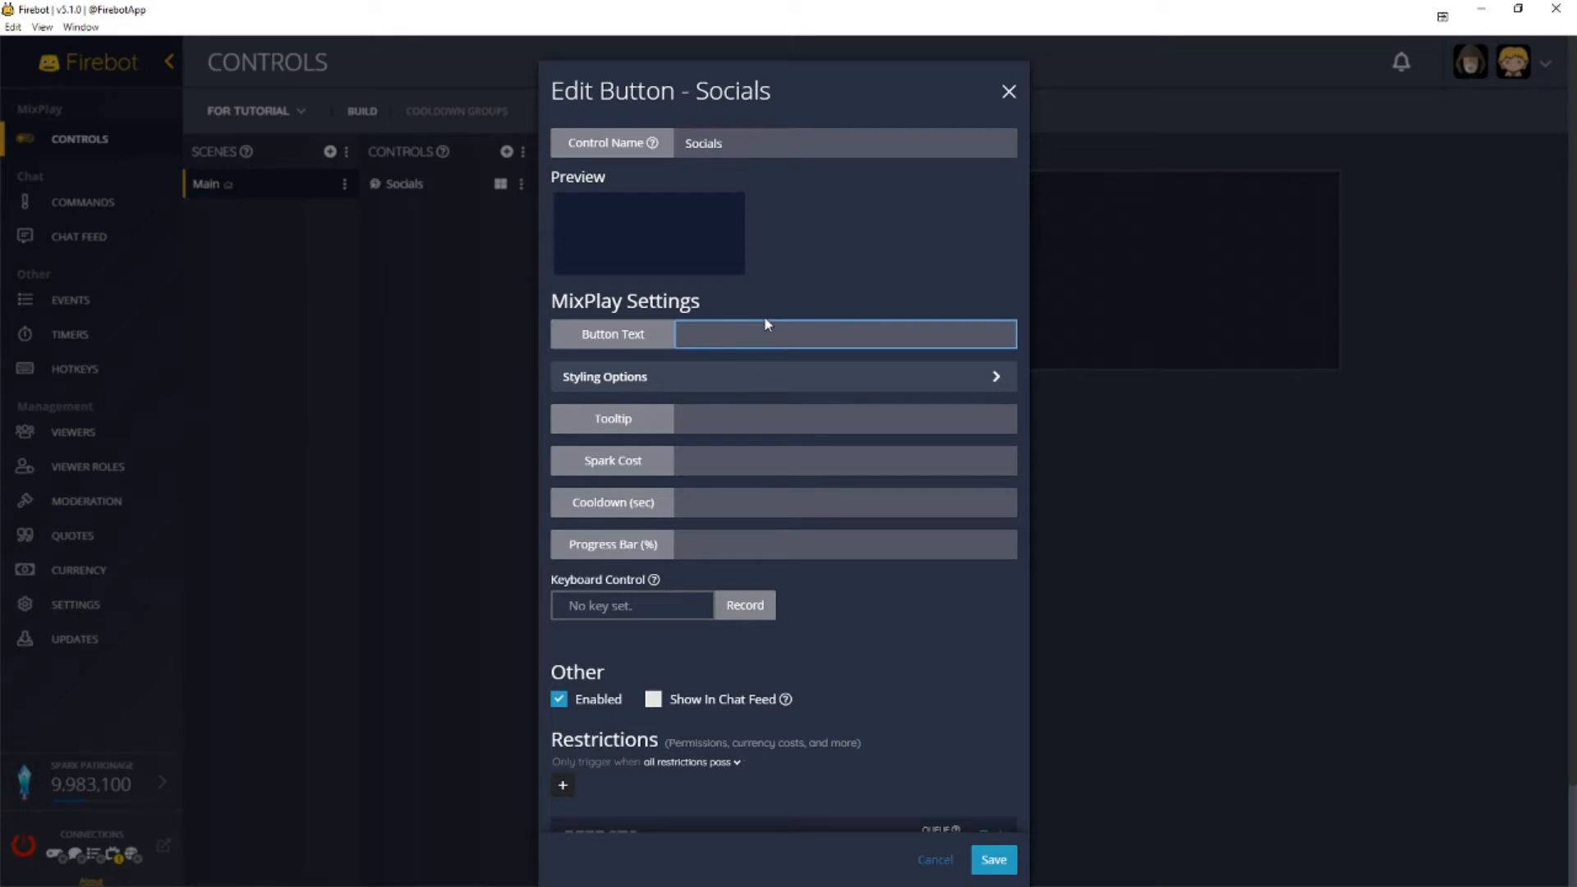
text(Socials)
- Style the button text with size 50 and the red color #FF0000
click(817, 380)
click(796, 429)
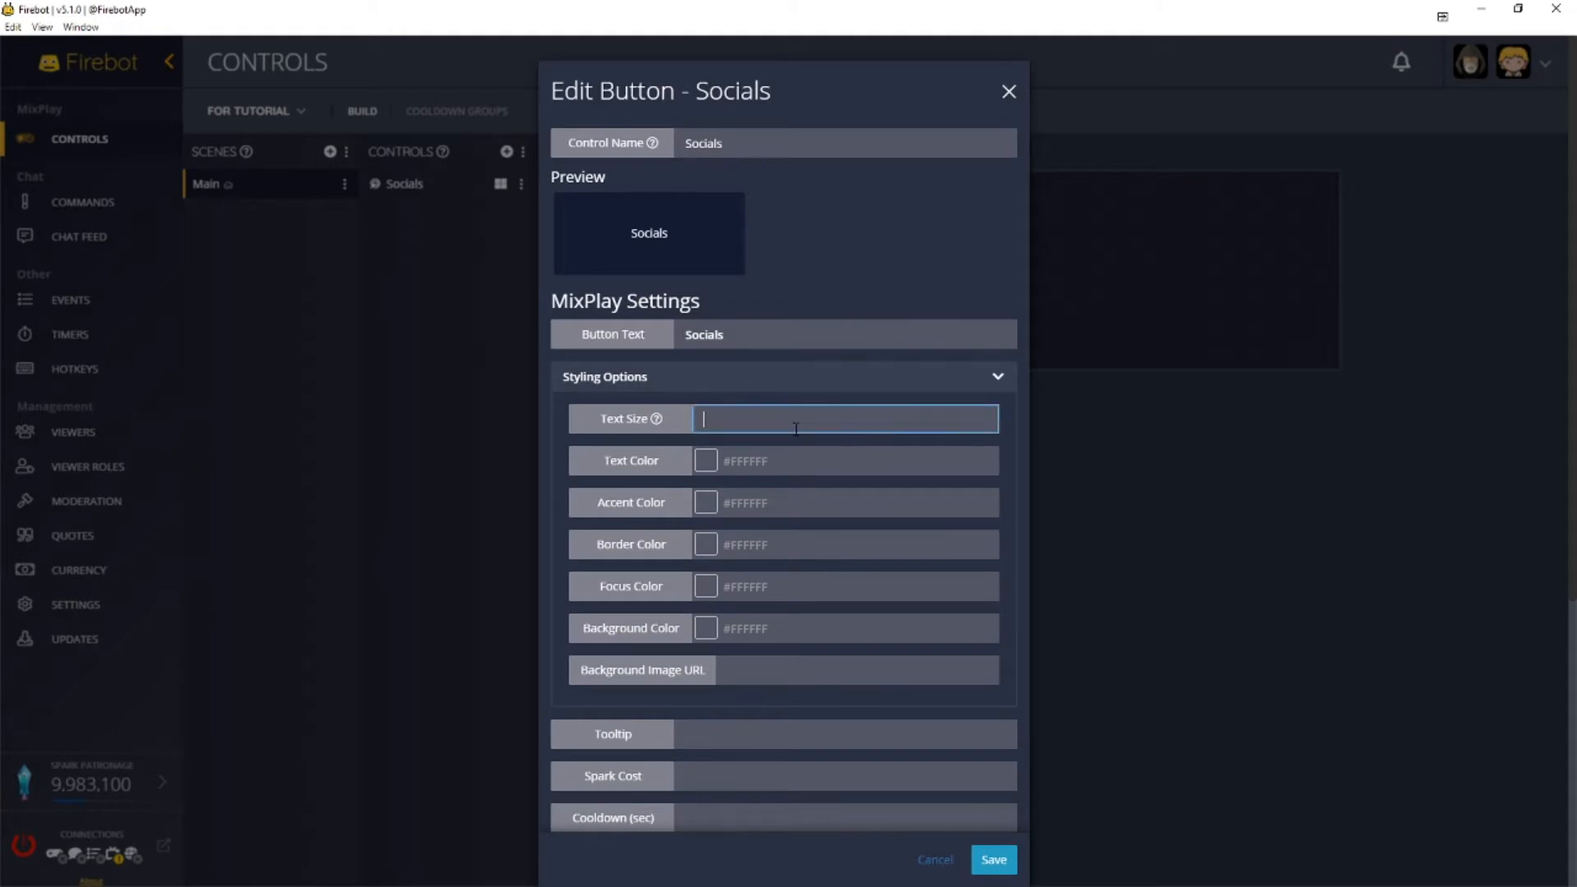
text(50)
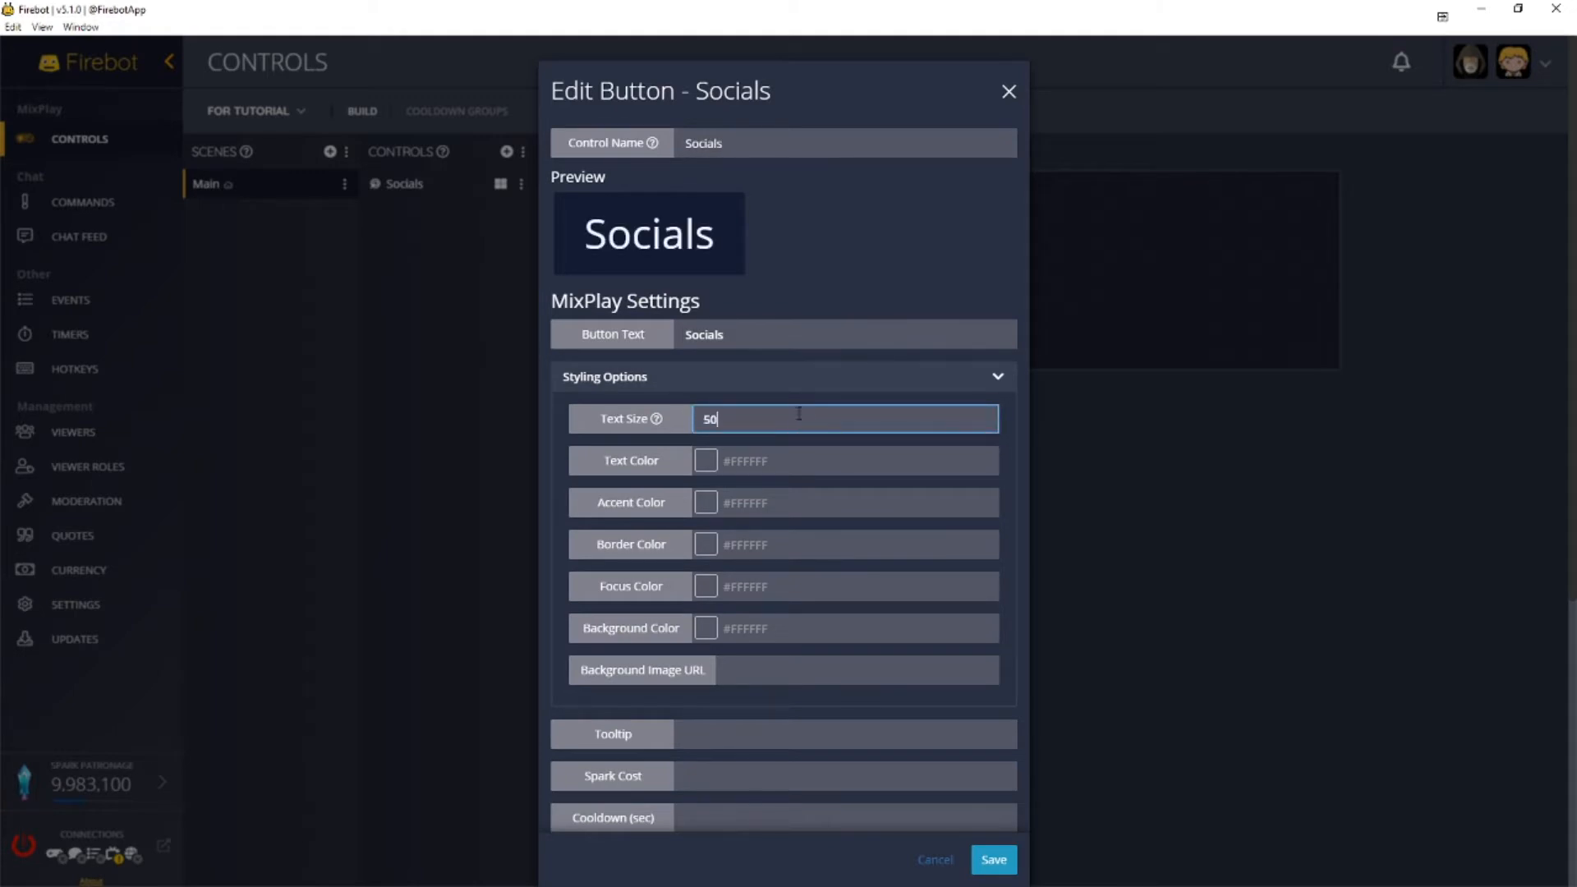
click(705, 461)
click(816, 477)
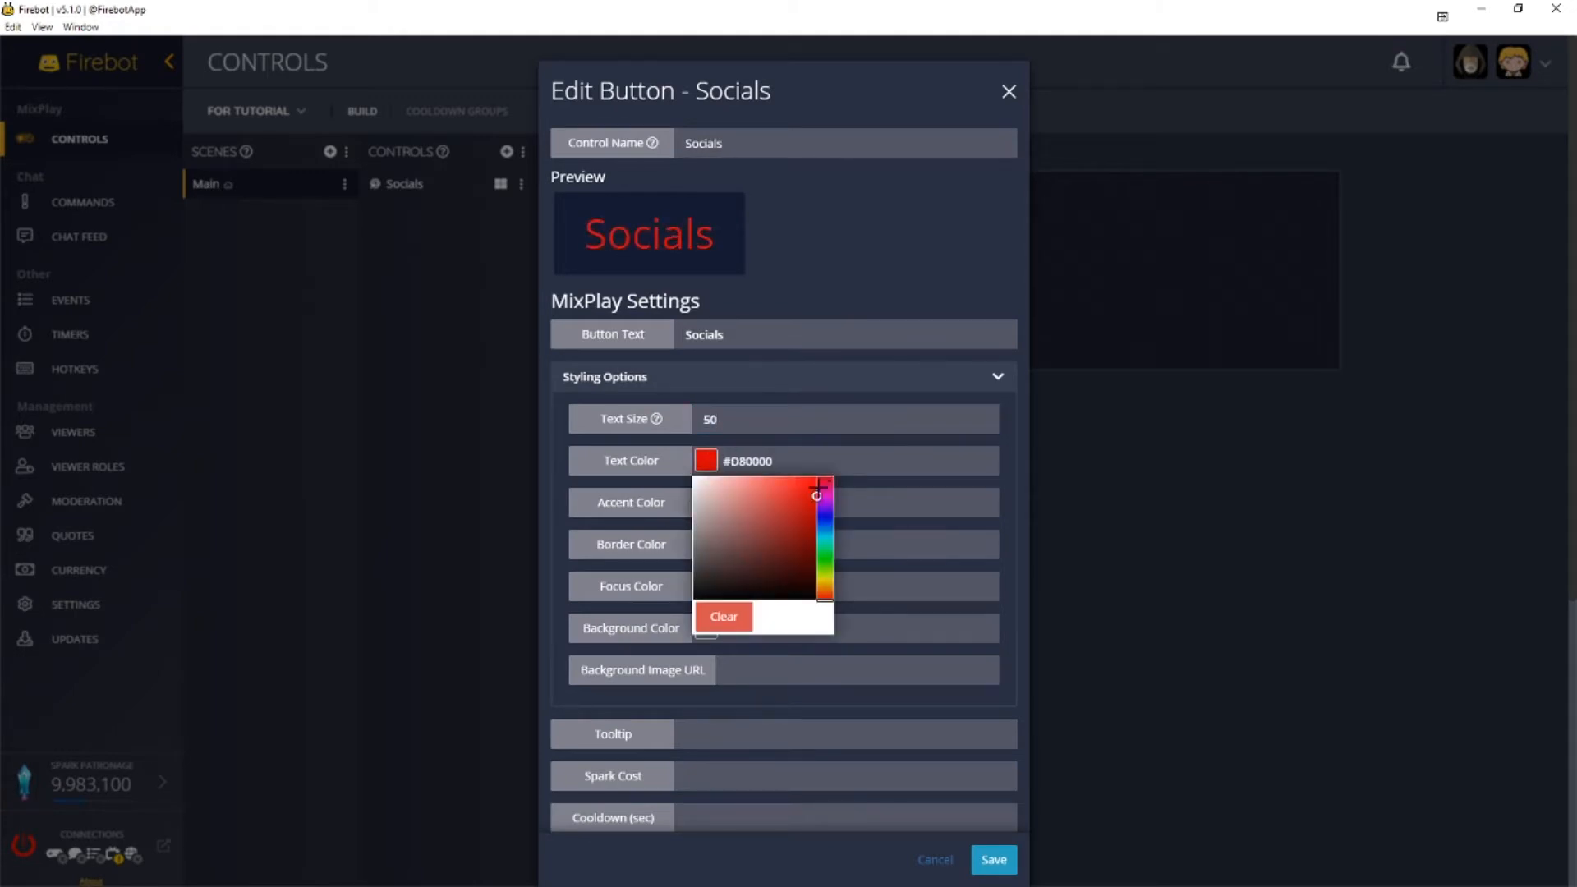
click(890, 453)
- Set the button's border color to the orange #FF5100
click(893, 499)
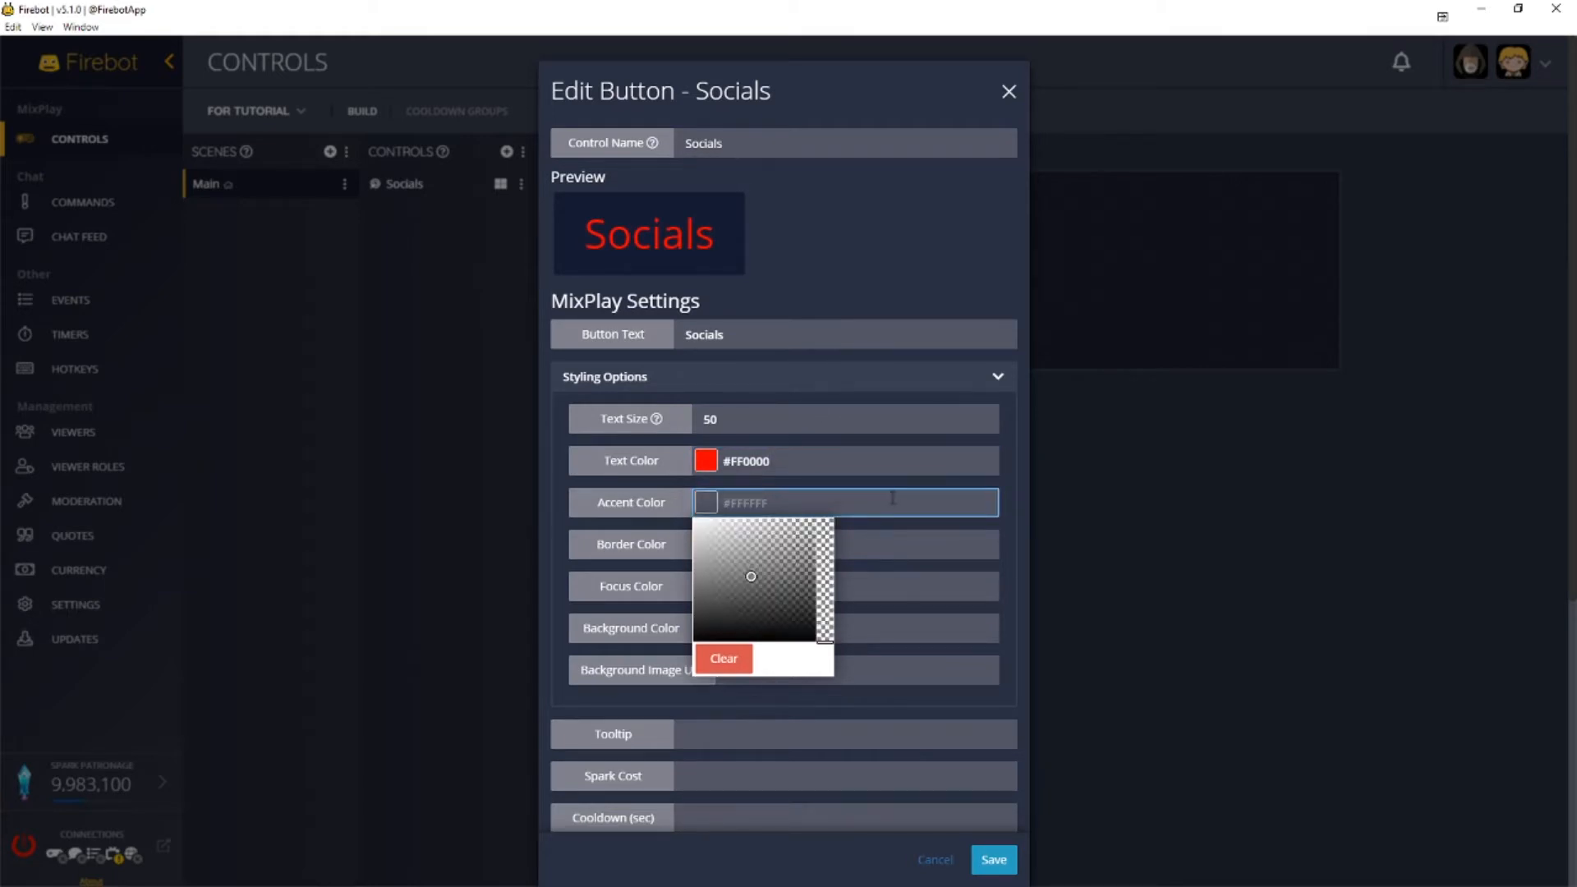
click(887, 535)
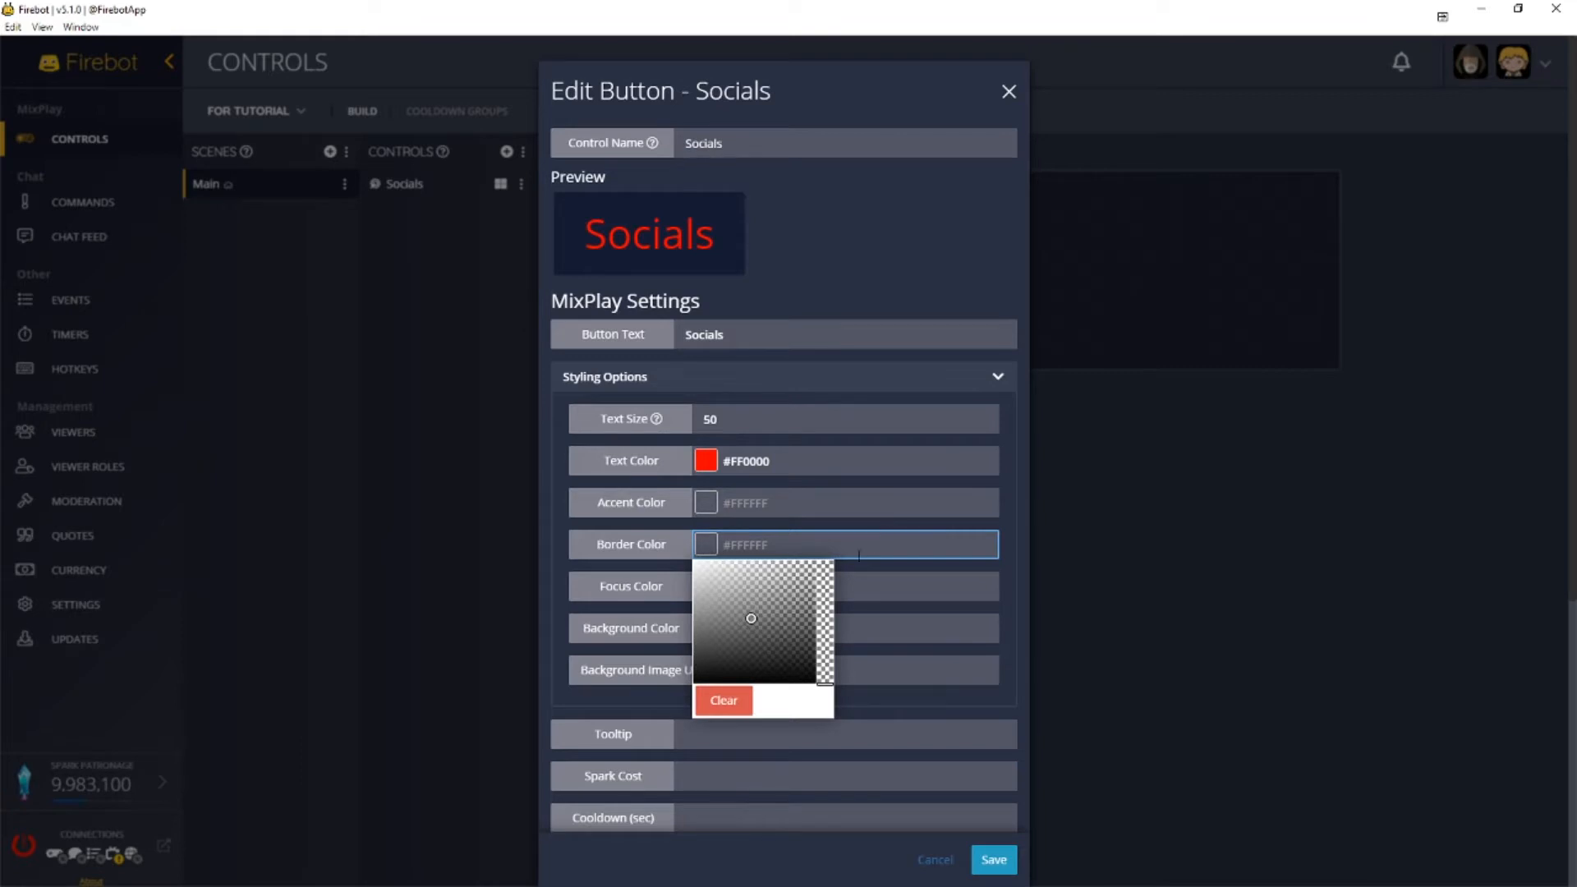
mouse_move(782, 629)
mouse_down()
mouse_move(740, 652)
mouse_move(782, 659)
mouse_up()
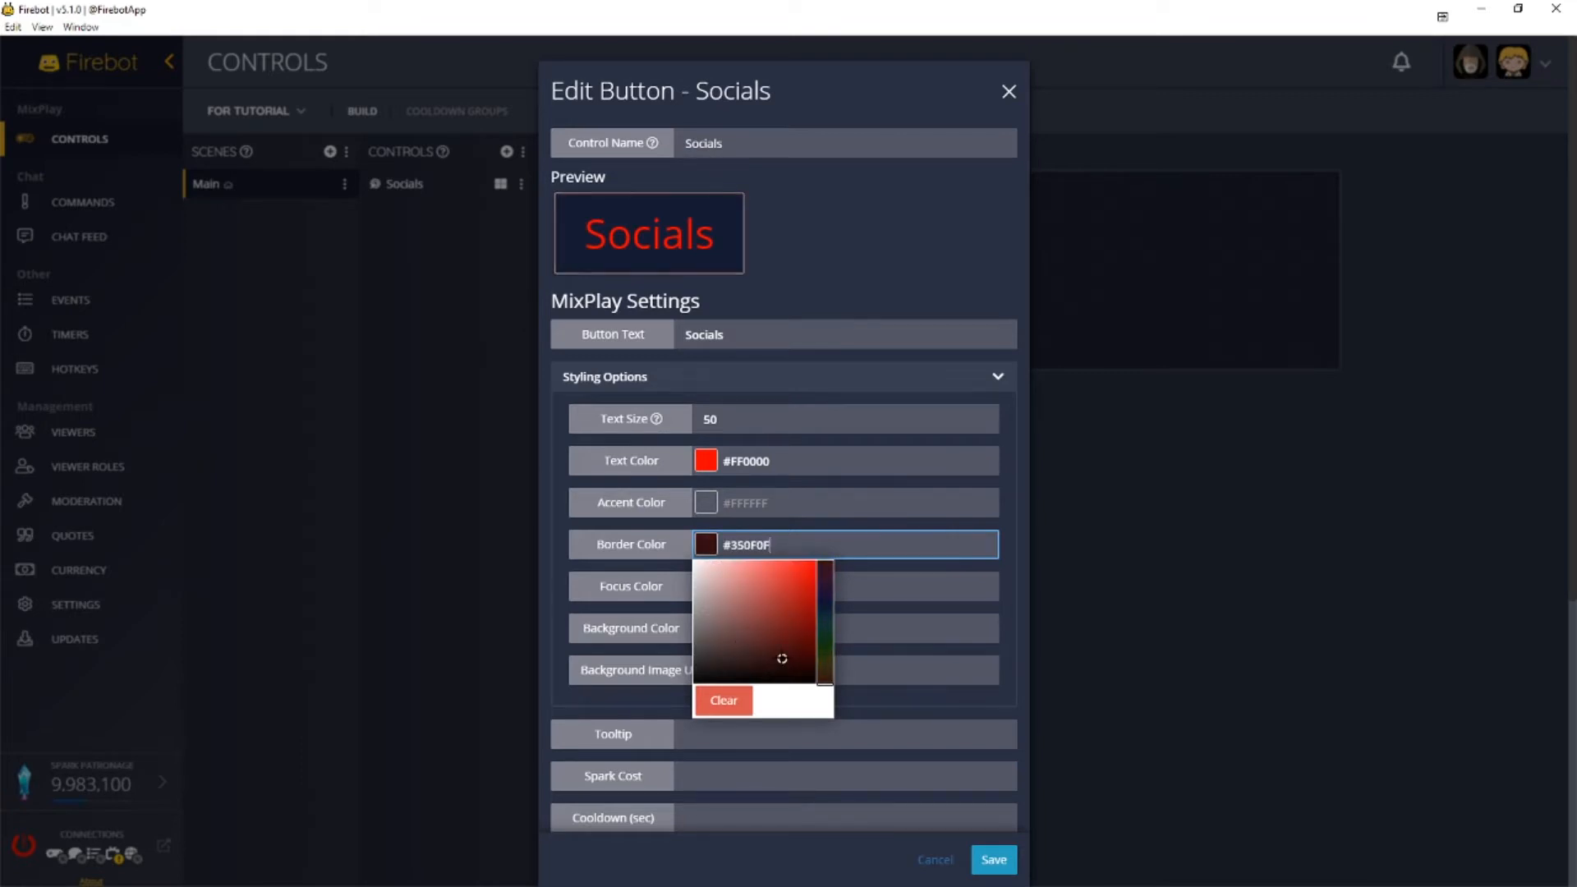
click(825, 662)
click(805, 600)
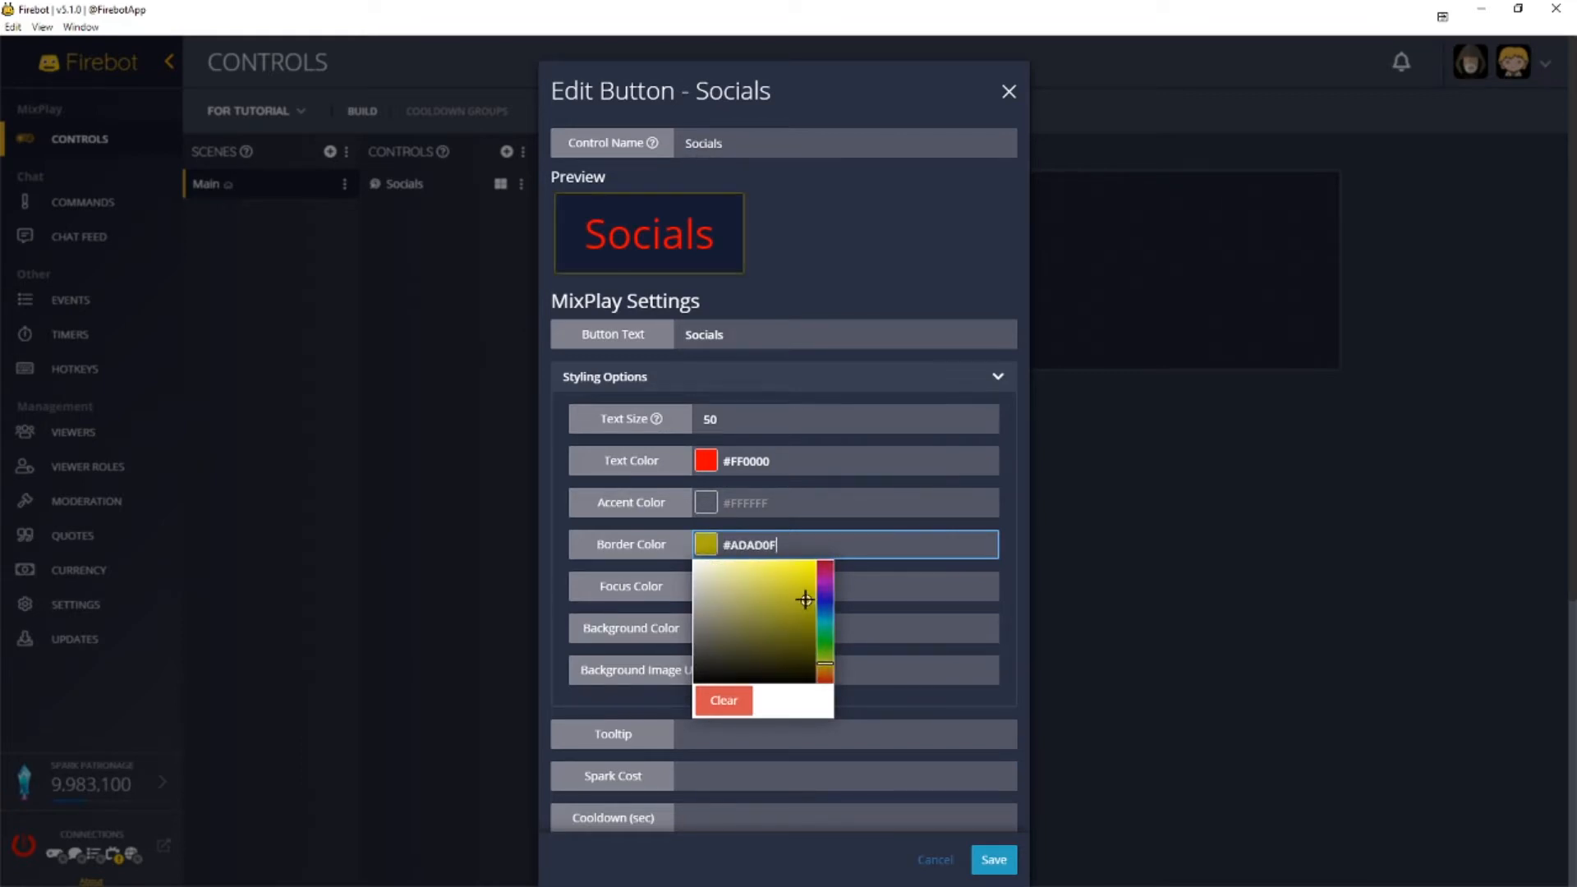
click(825, 677)
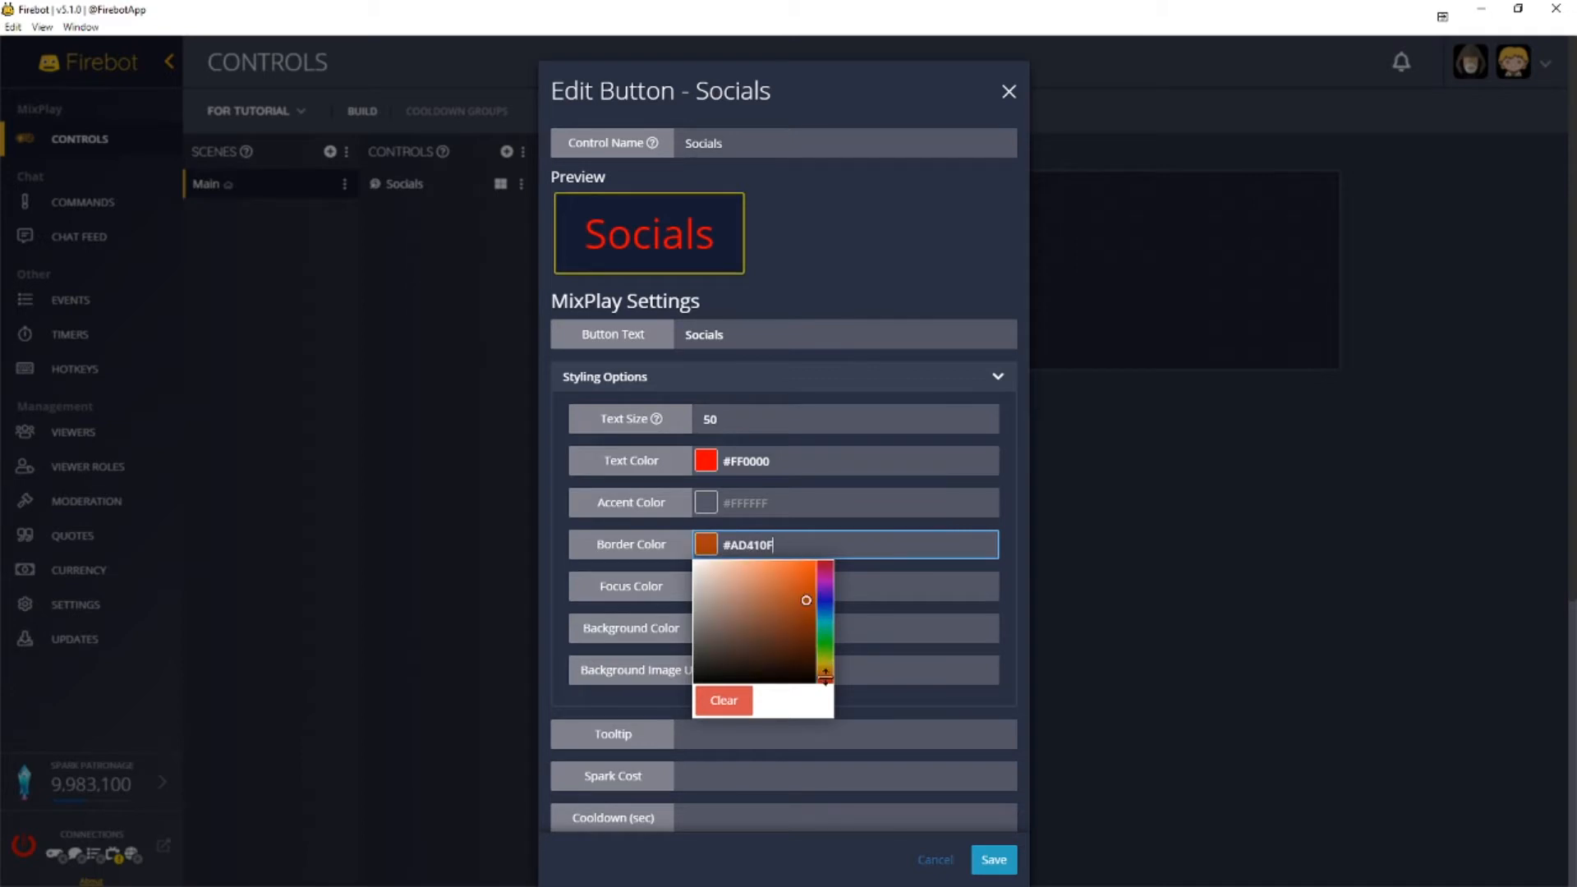
drag(784, 622, 837, 529)
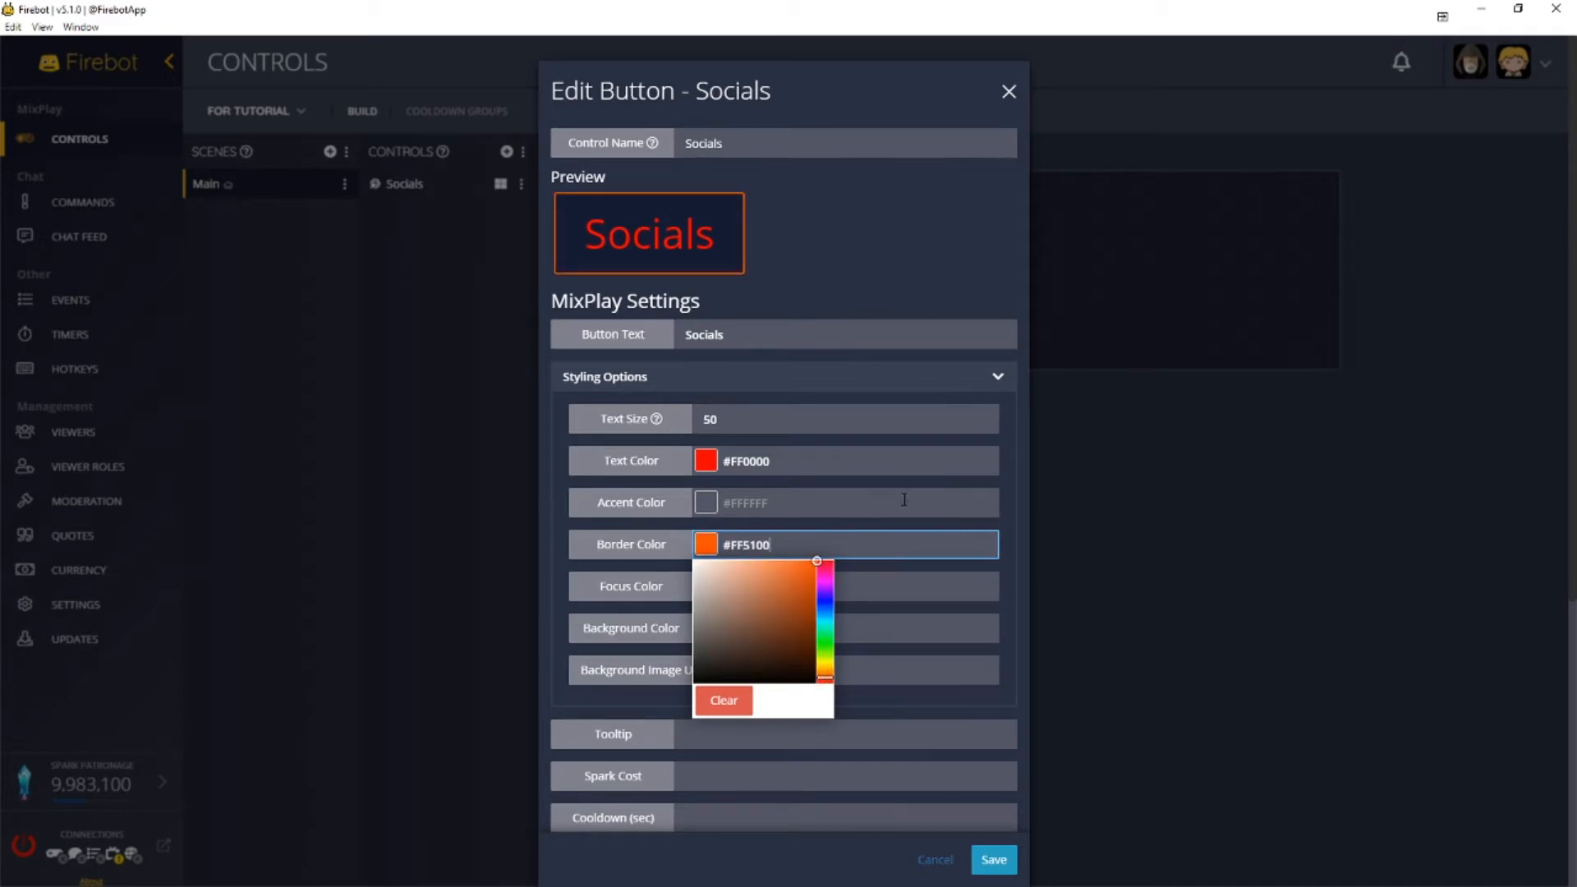
- Set the button's background color to the brown #79321C
click(895, 581)
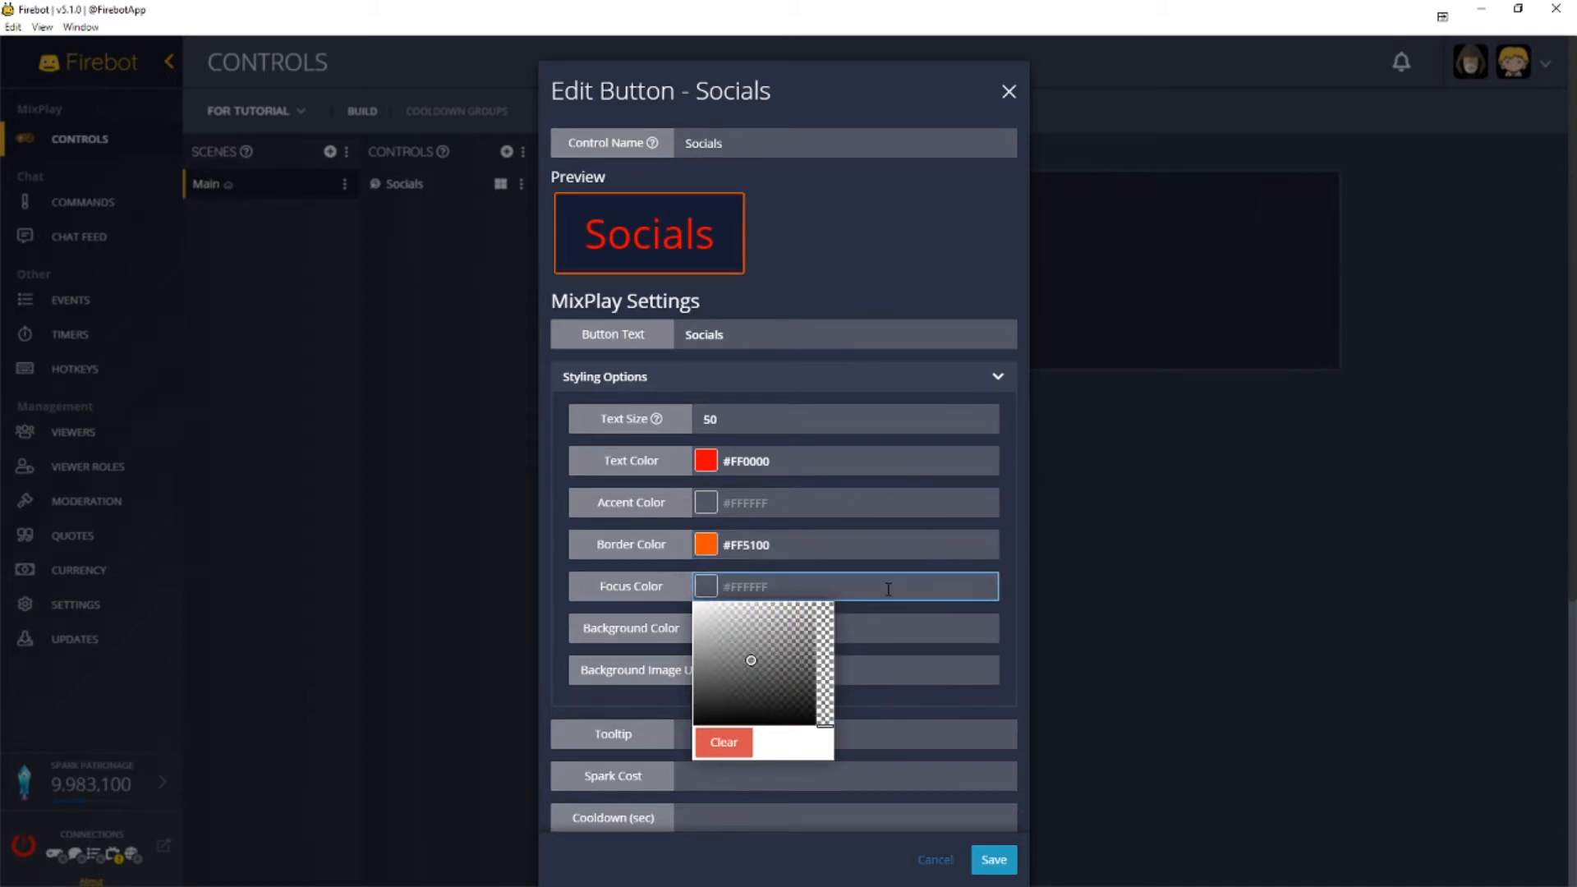
scroll(885, 585, down, 1)
click(893, 547)
mouse_move(715, 629)
mouse_down()
mouse_move(718, 658)
mouse_move(697, 680)
mouse_move(771, 644)
mouse_move(760, 605)
mouse_move(778, 637)
mouse_move(787, 628)
mouse_up()
click(825, 589)
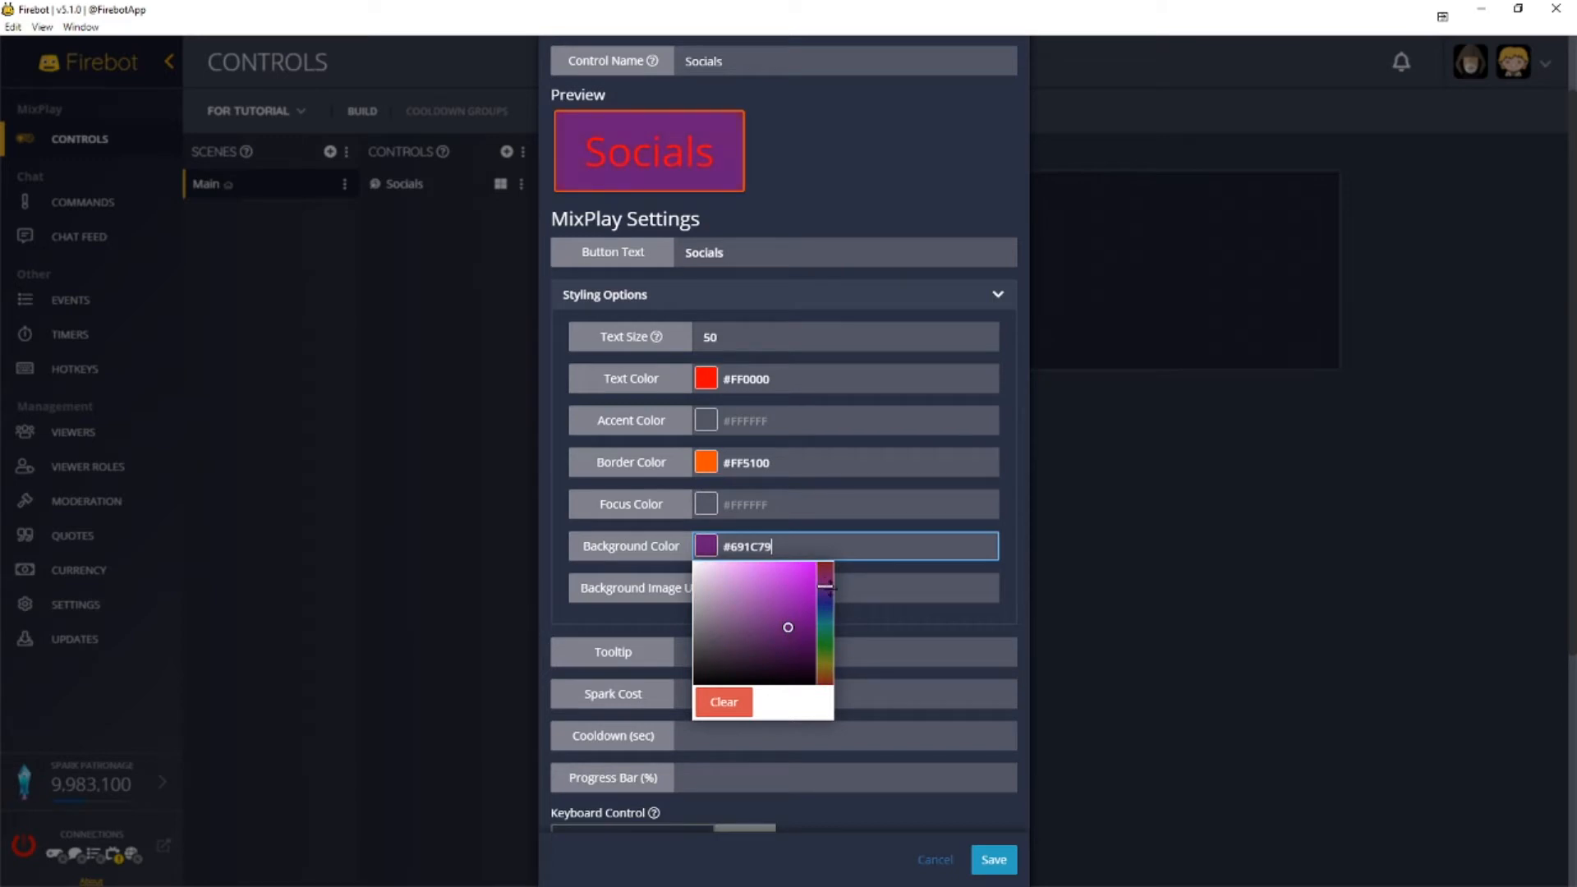
drag(828, 578, 826, 606)
click(806, 591)
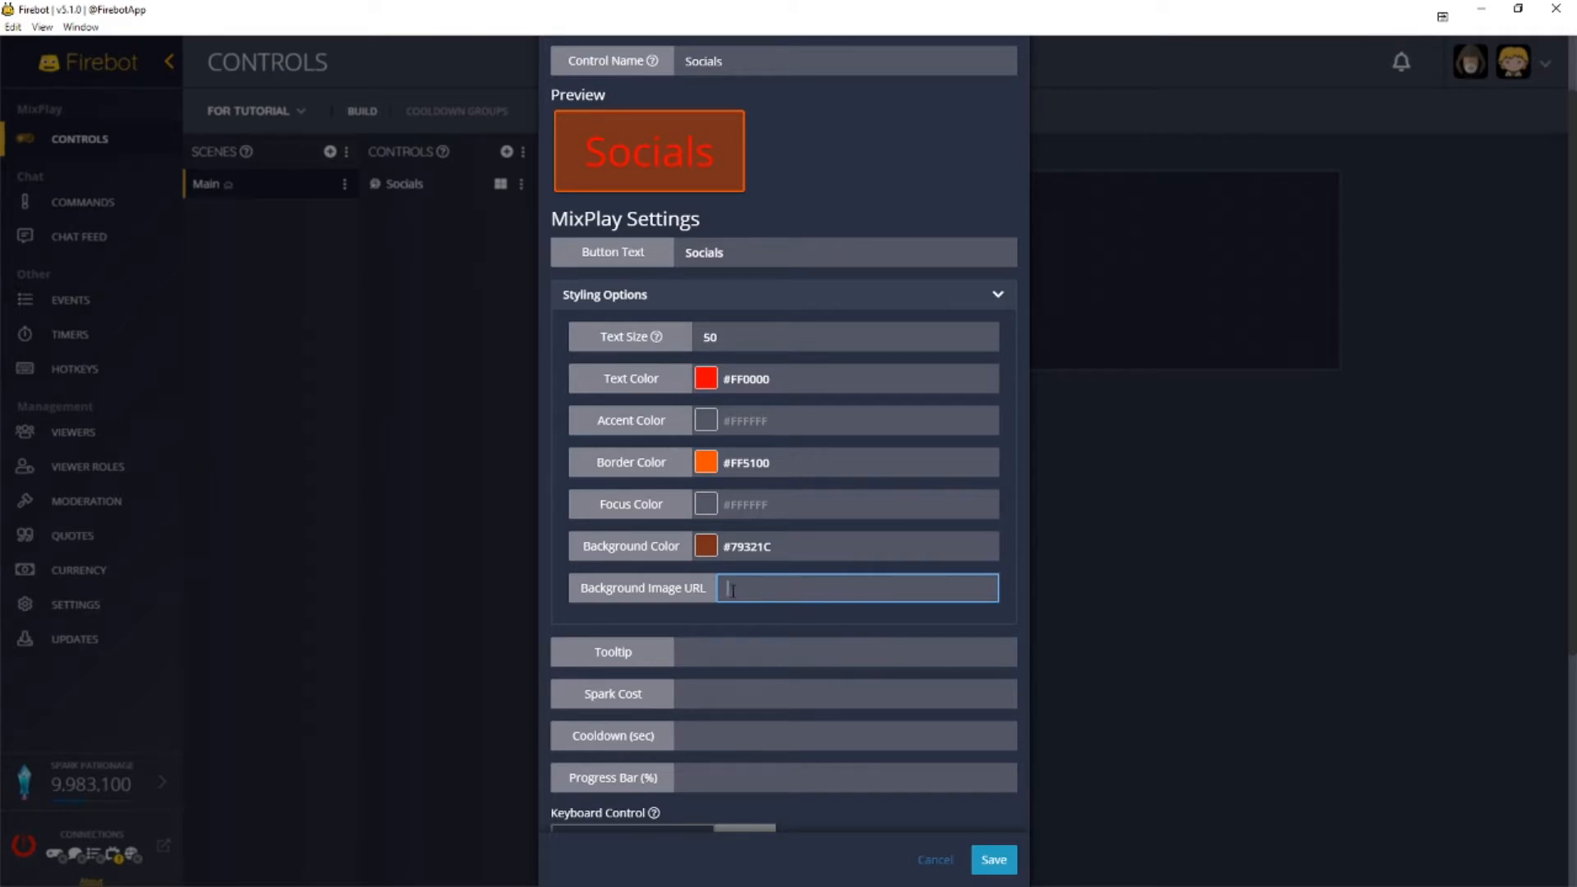
- Set the button's tooltip to "this shows all my social links" and its spark cost to 0
scroll(786, 592, down, 1)
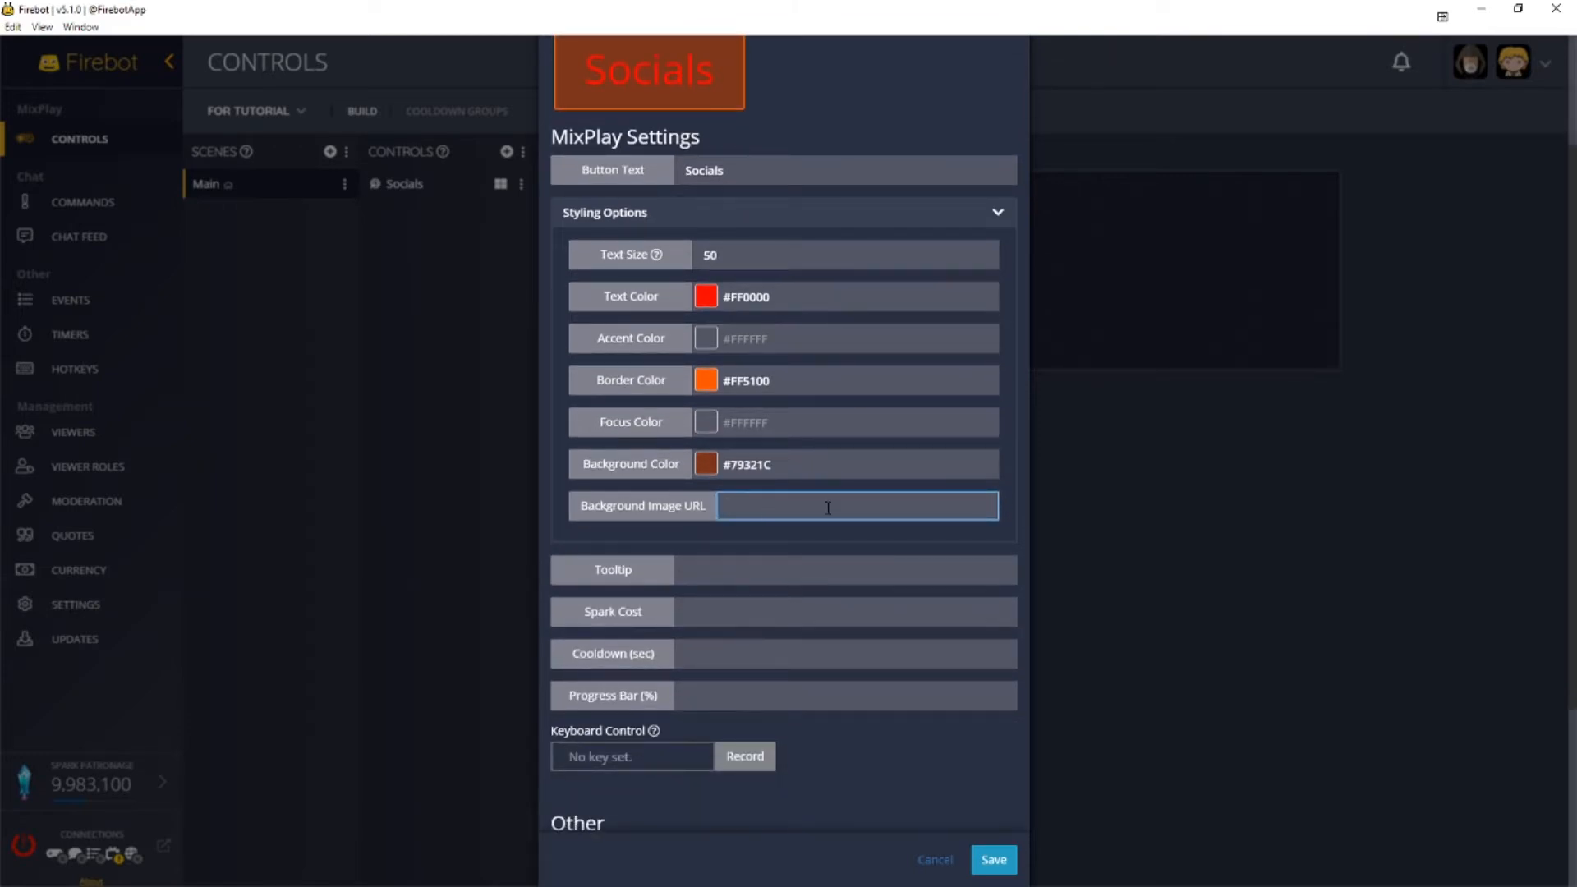
scroll(768, 437, down, 1)
click(767, 491)
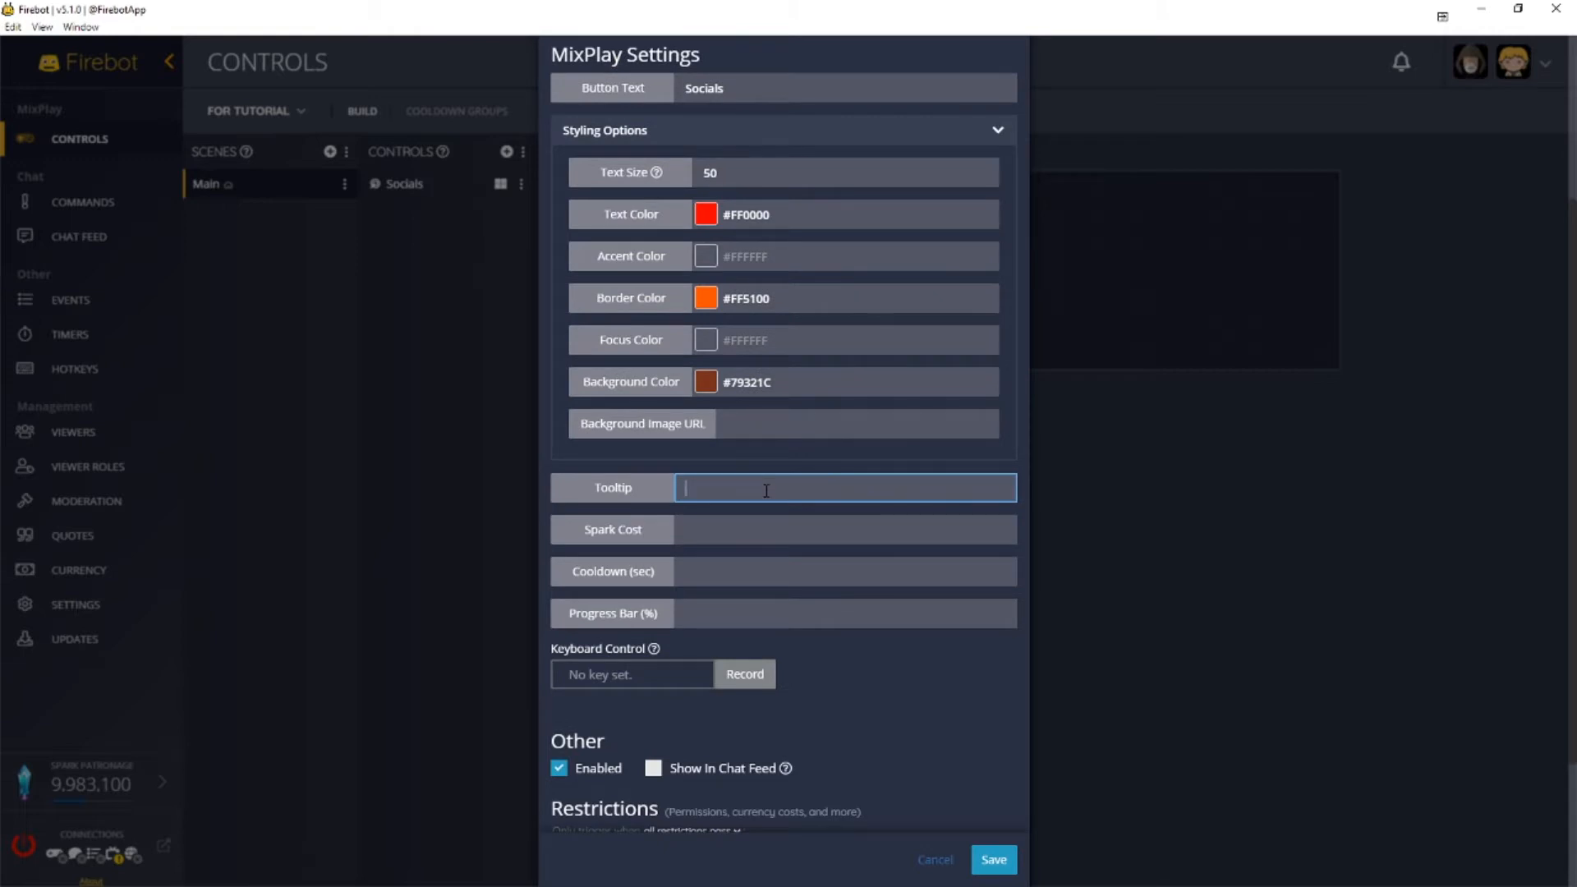
scroll(767, 491, up, 2)
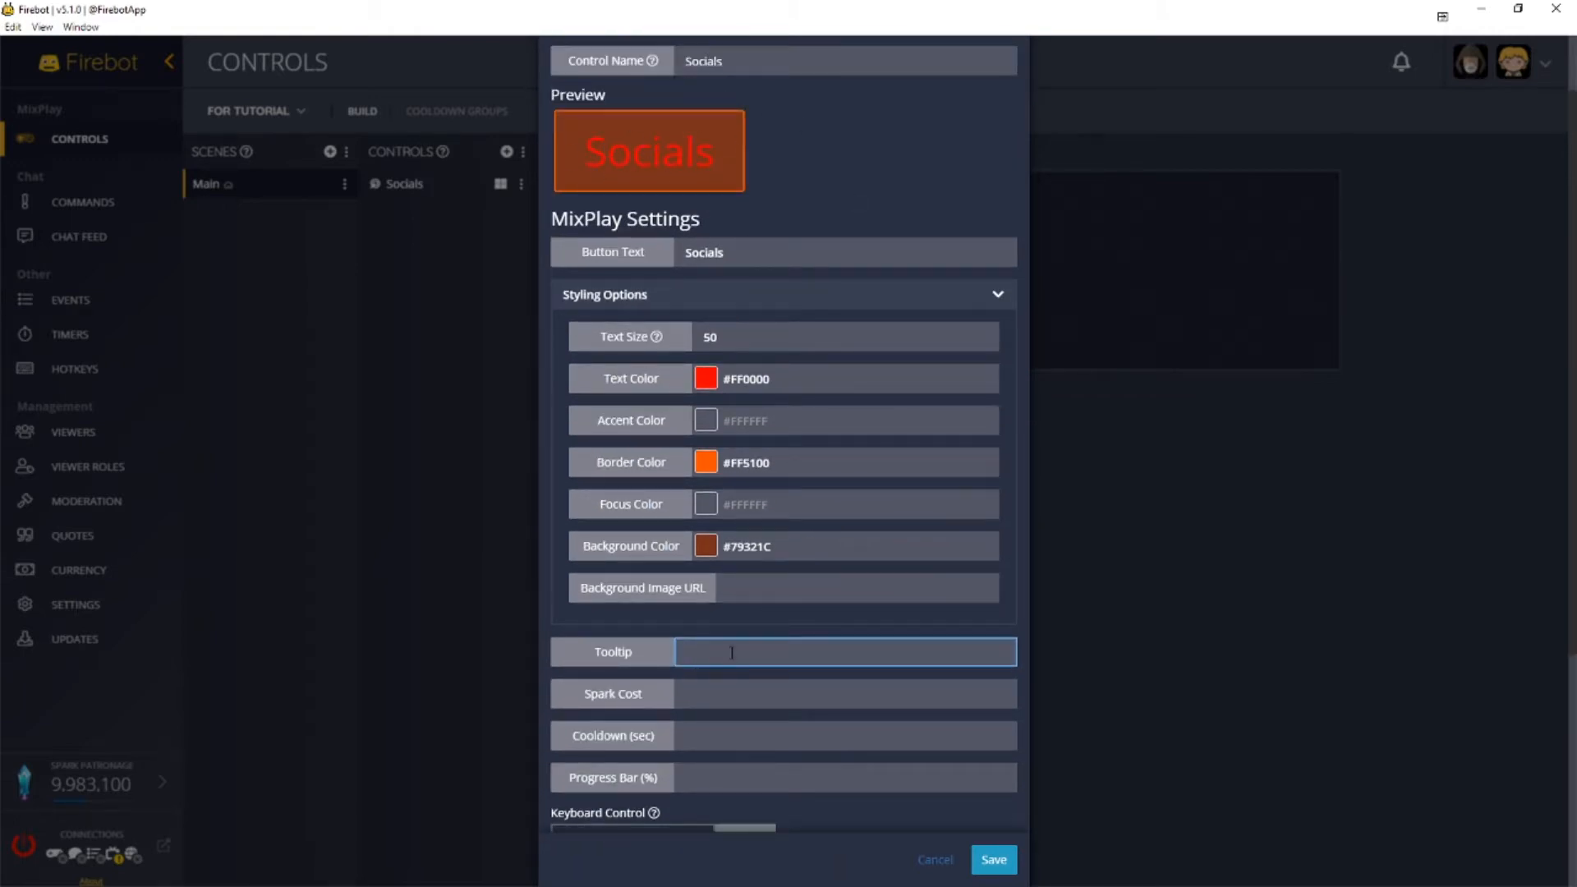
text(this shows all my social links)
click(757, 697)
scroll(756, 541, down, 2)
scroll(757, 540, up, 2)
scroll(841, 609, down, 1)
text(0)
- Set the button's cooldown to 1 second and its progress bar to 100%
scroll(789, 593, down, 1)
click(794, 570)
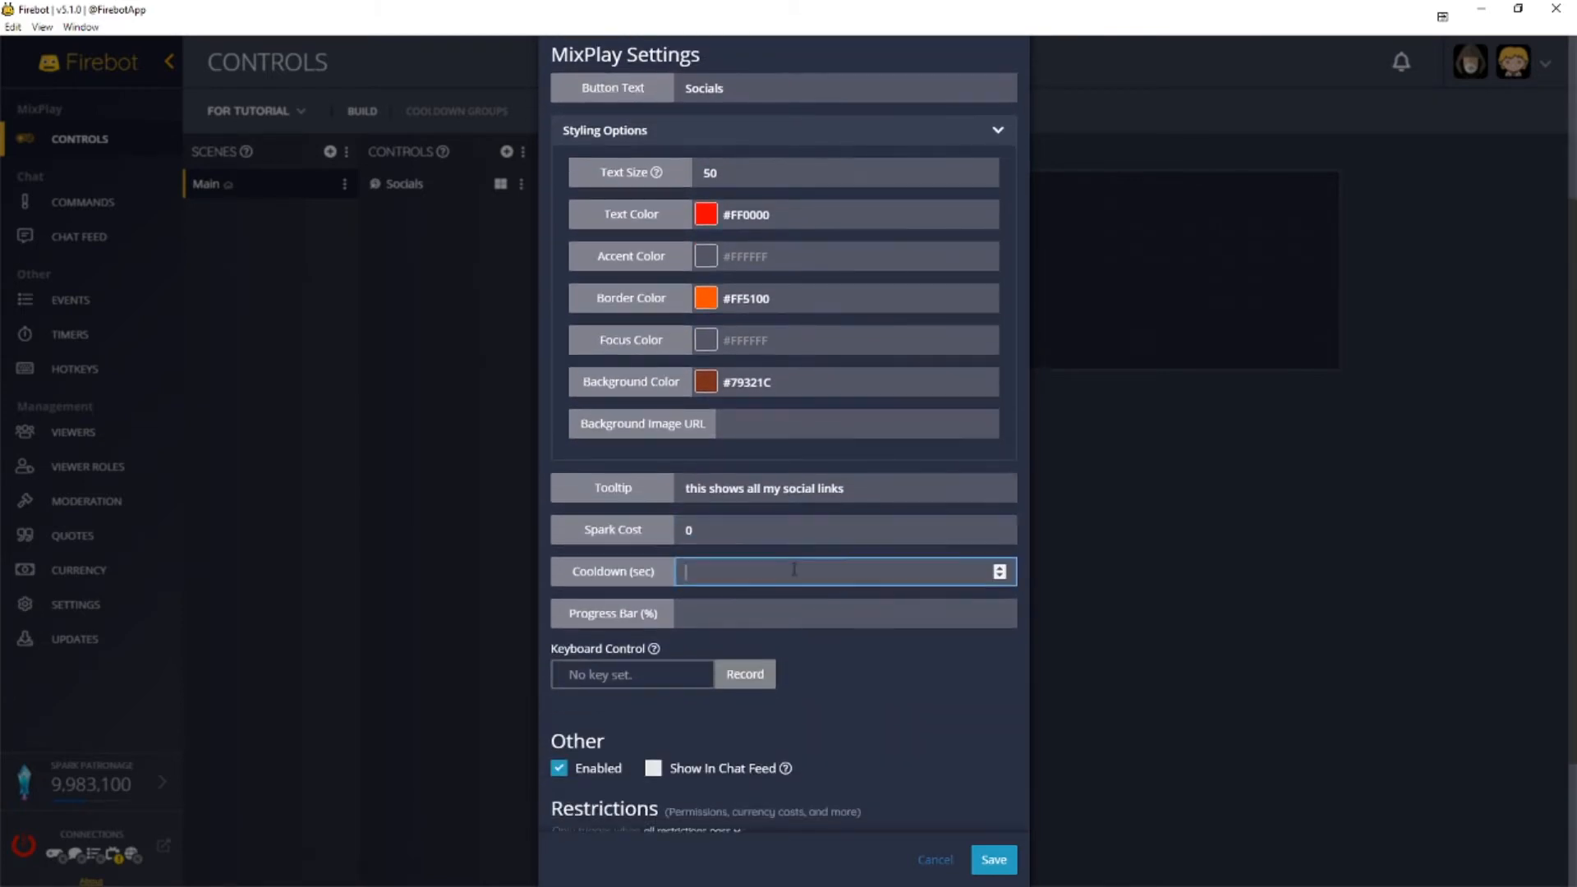
scroll(793, 569, up, 1)
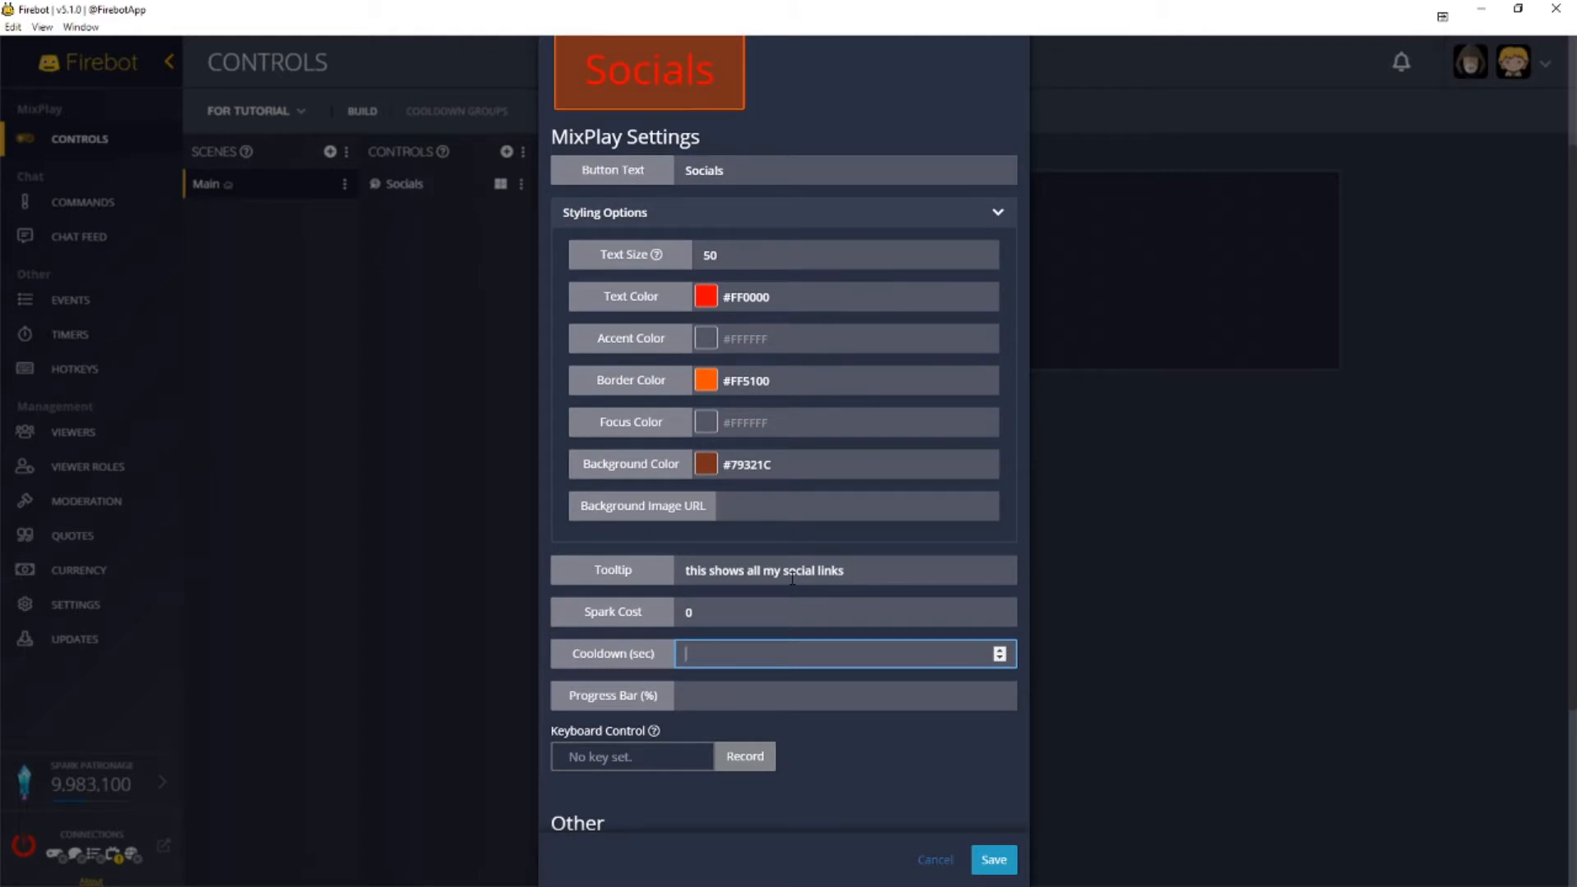
scroll(793, 578, up, 1)
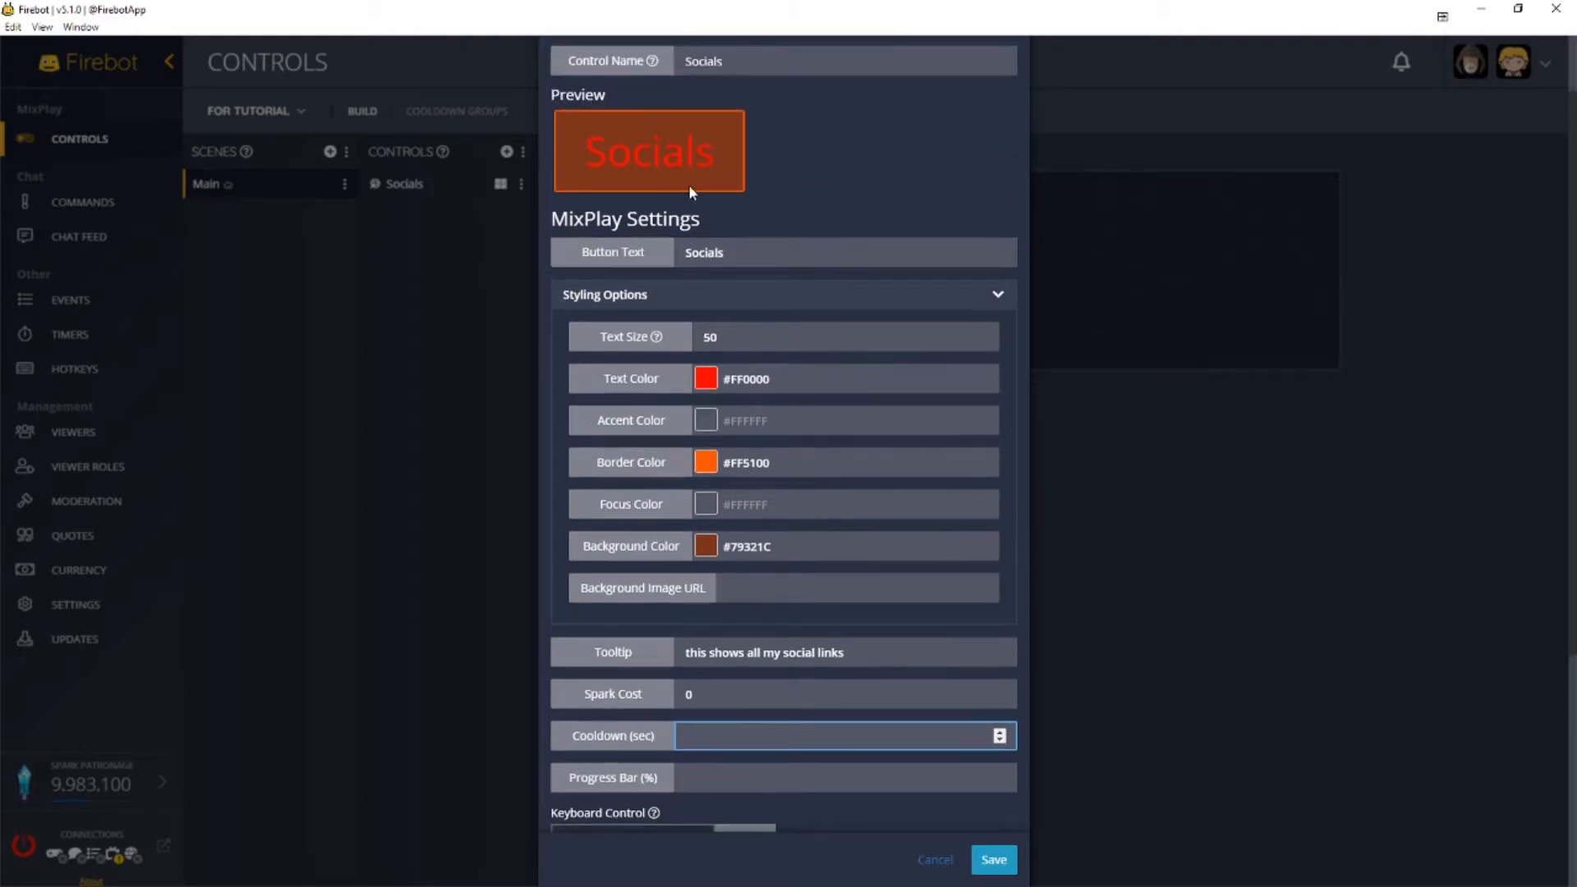
text(1)
scroll(848, 551, down, 1)
click(832, 695)
scroll(889, 627, down, 2)
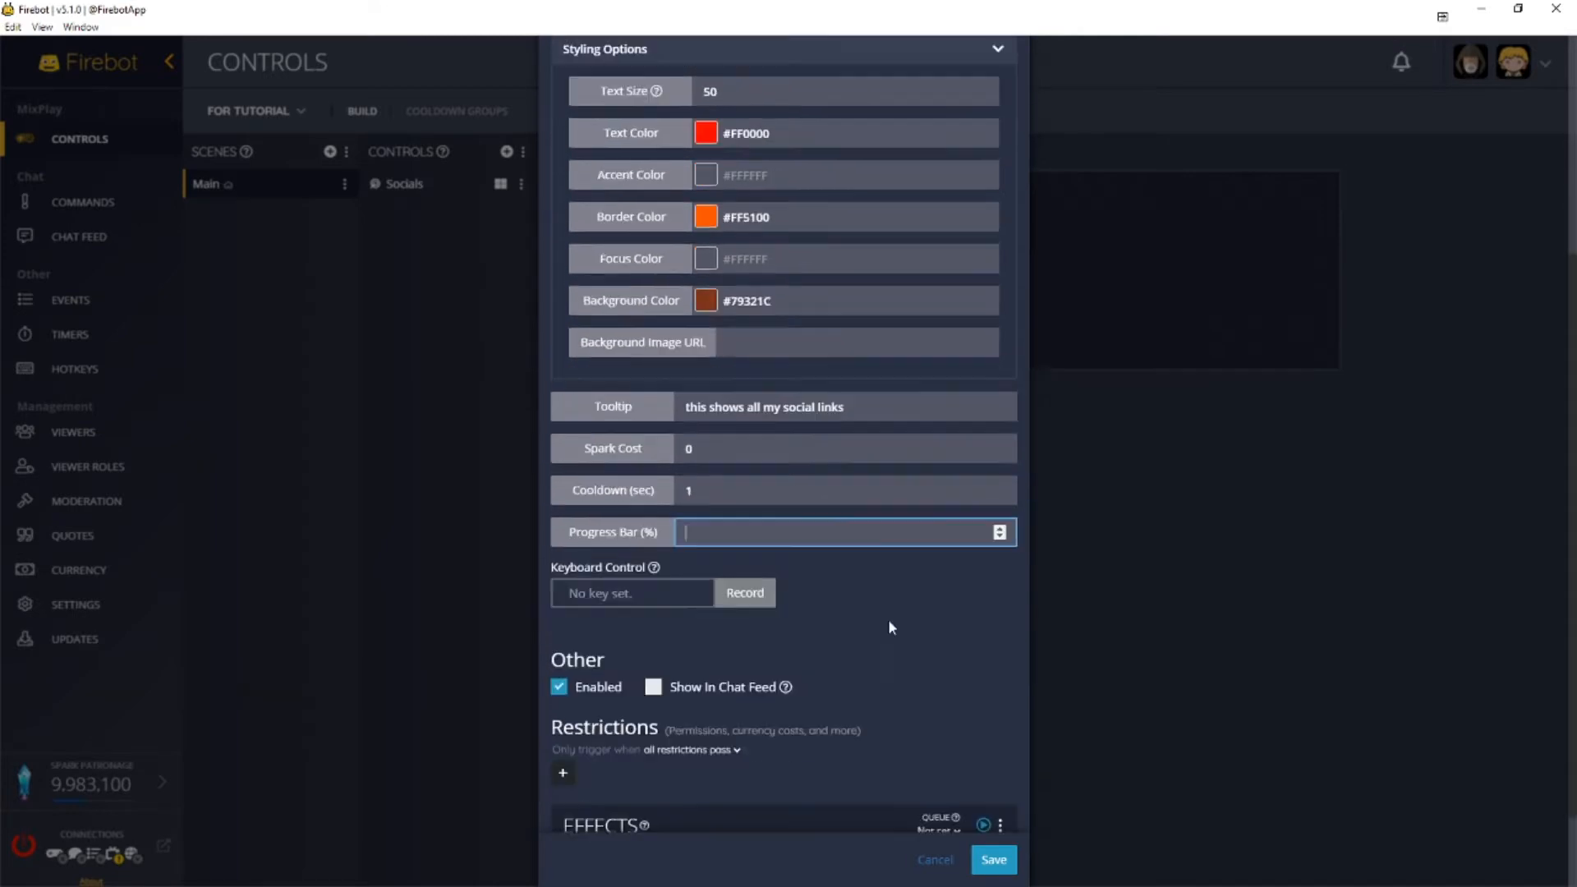
text(100)
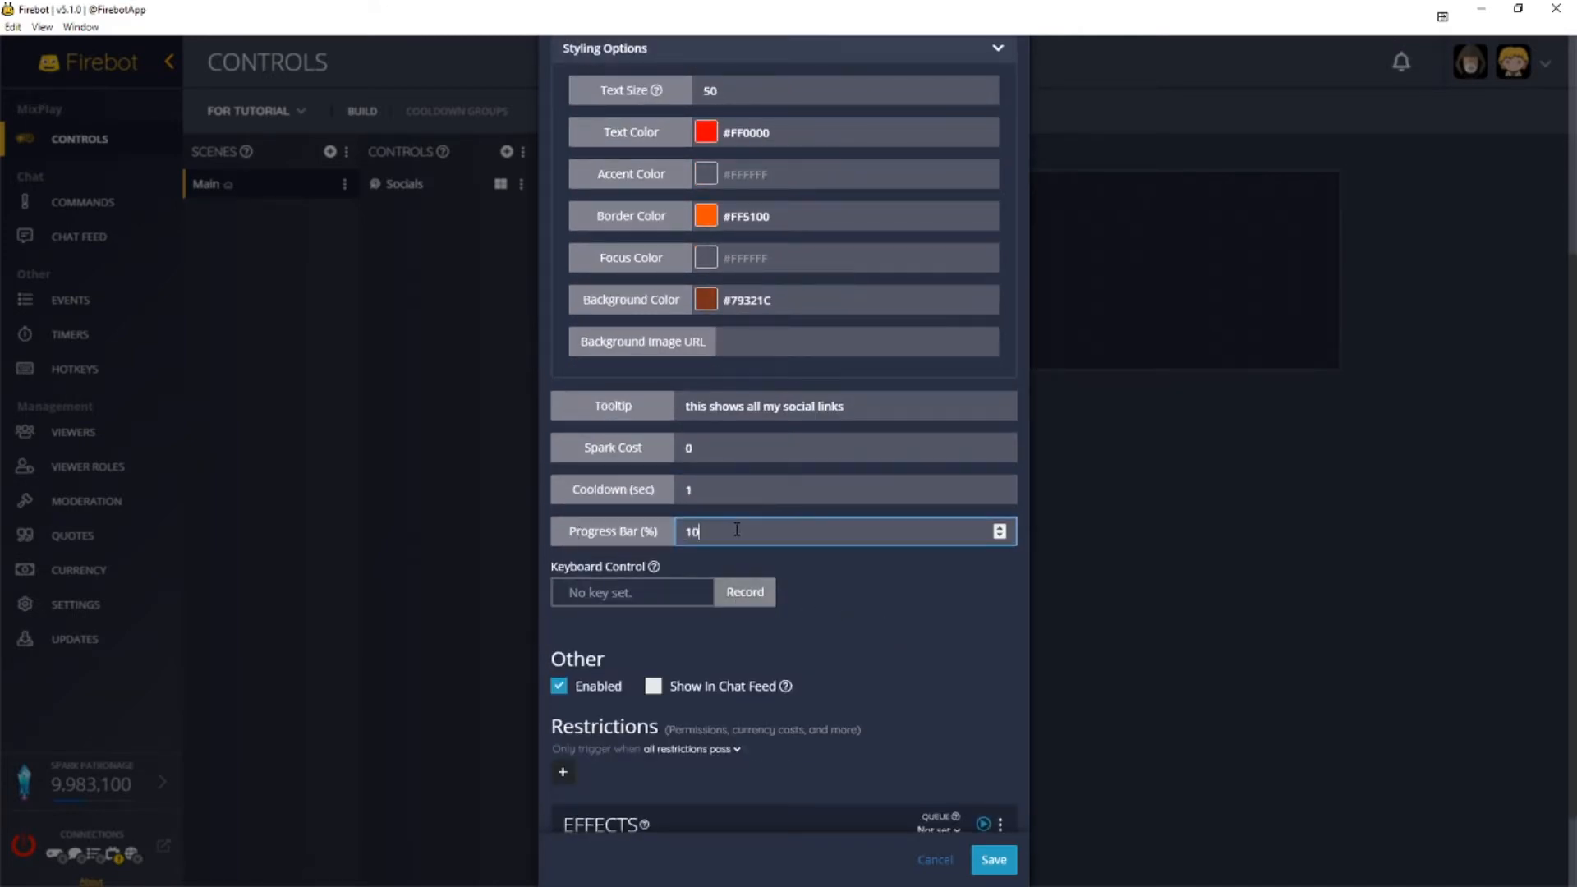
click(825, 574)
scroll(825, 574, down, 1)
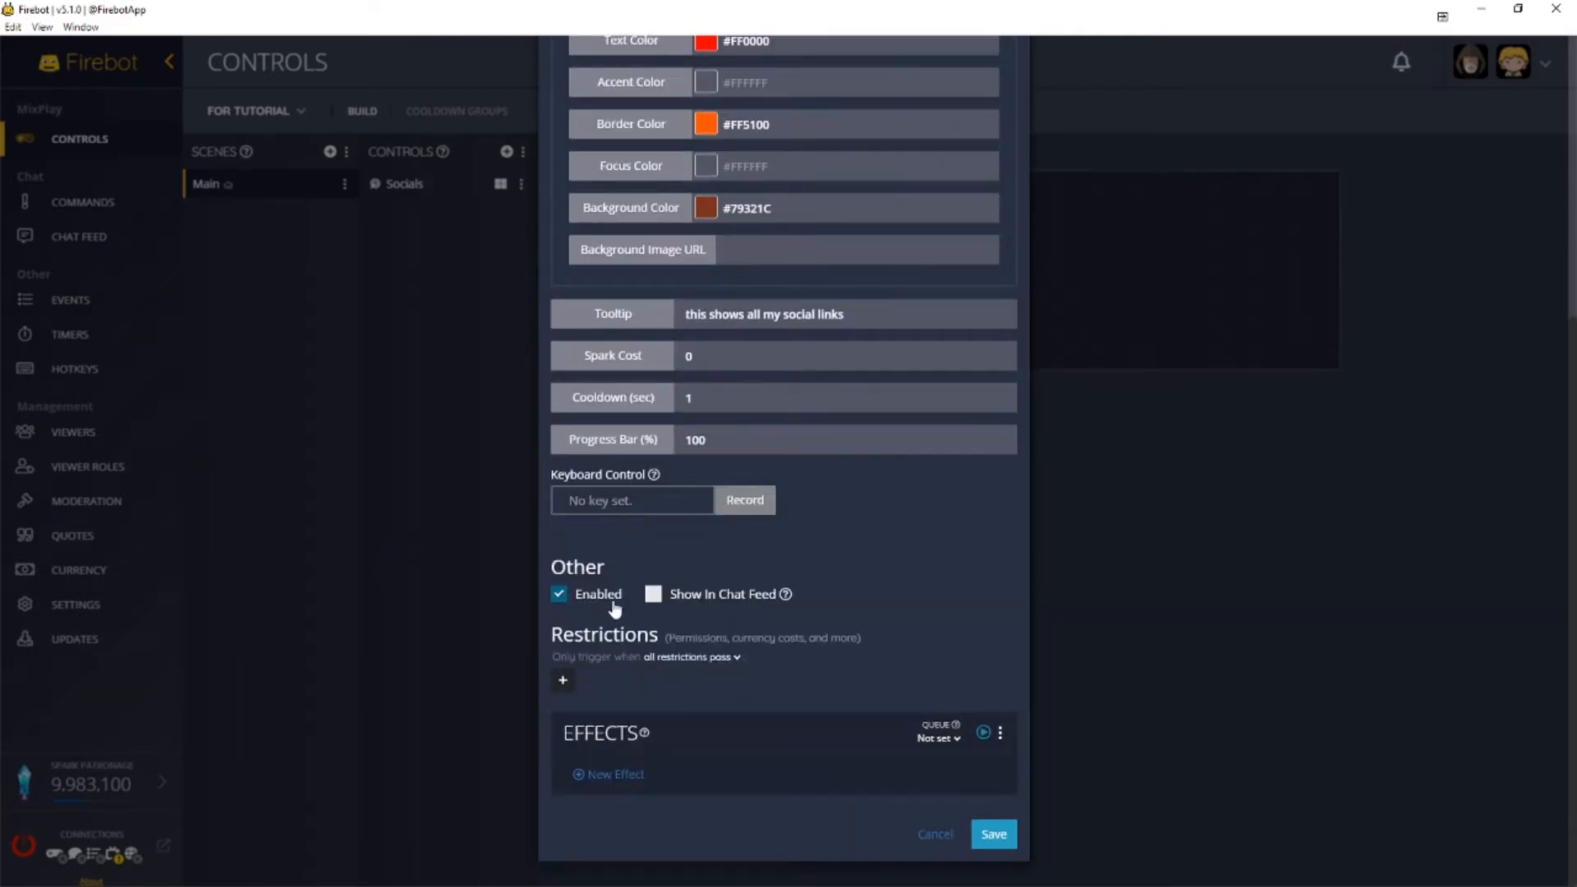
triple_click(600, 601)
click(600, 601)
mouse_move(786, 598)
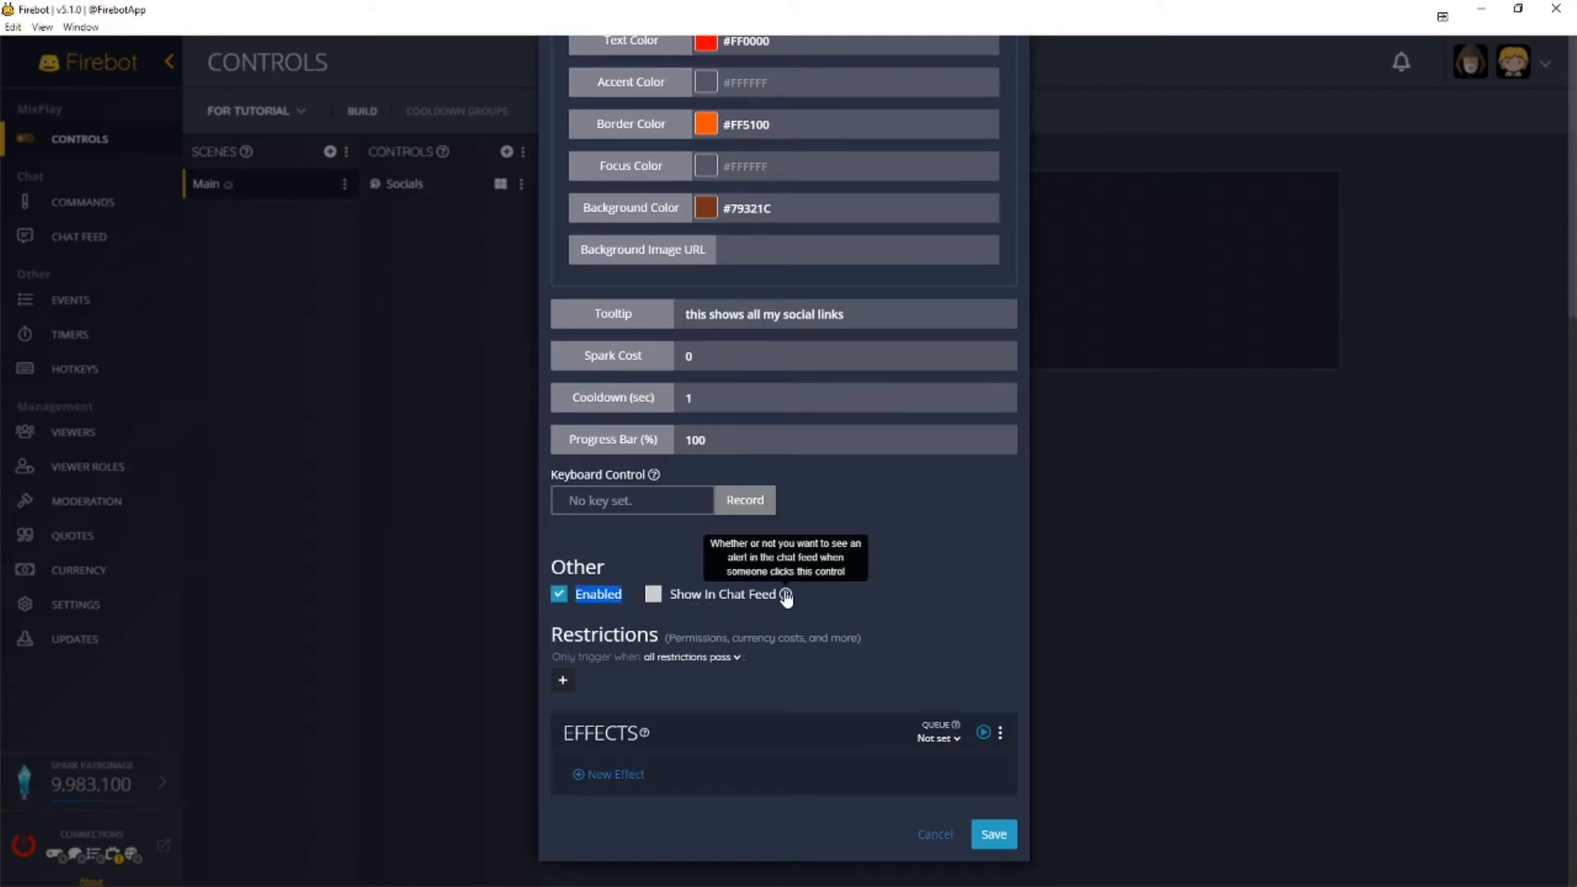
- Add a Permissions restriction to the Socials button
click(563, 681)
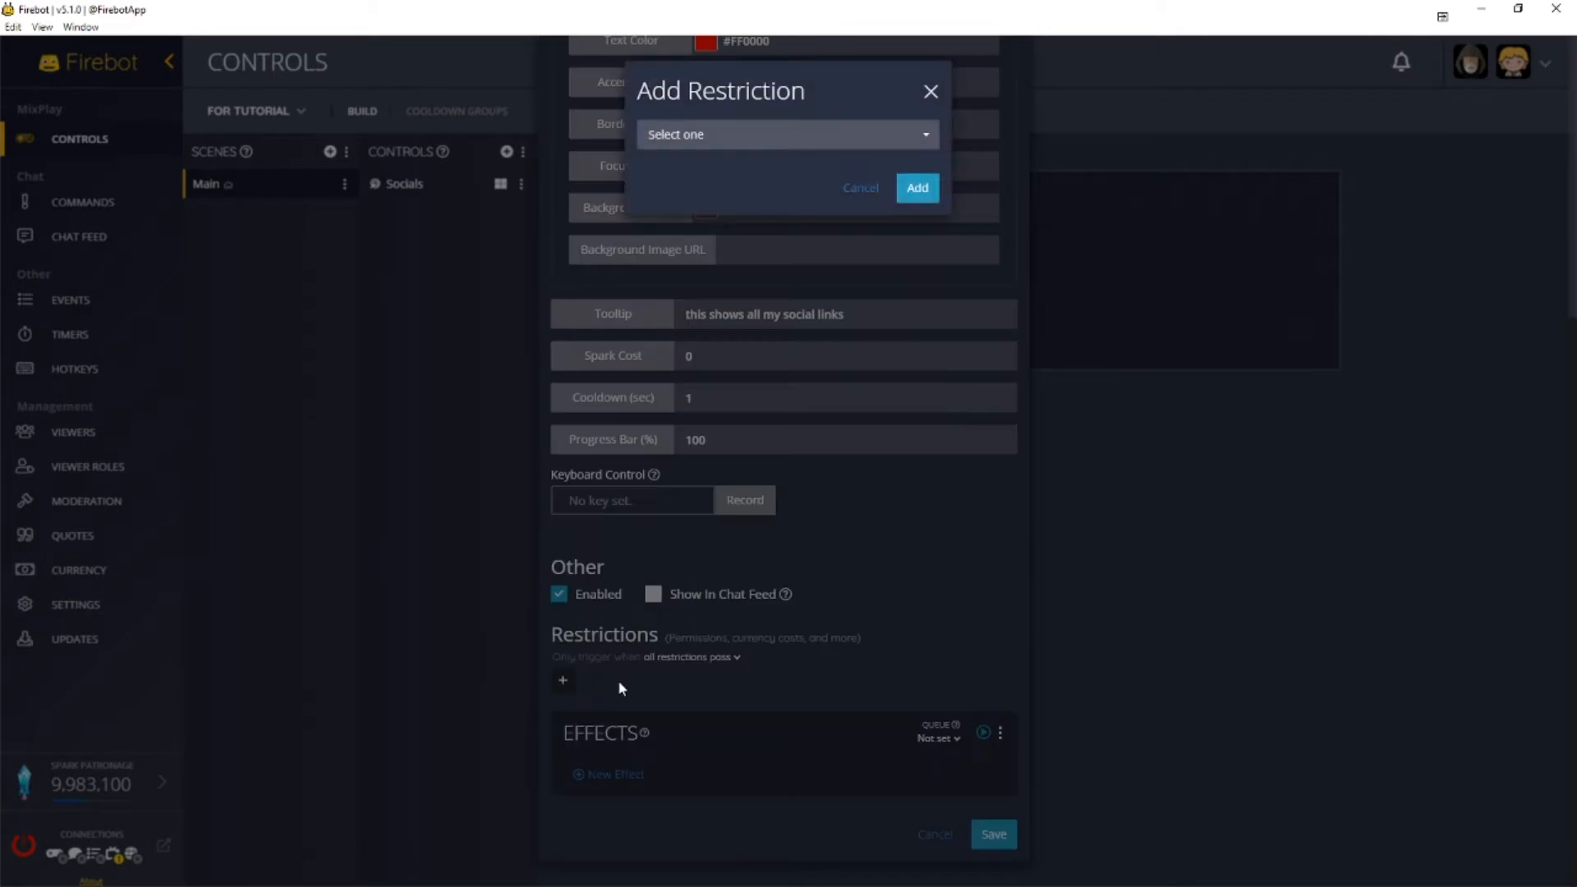
click(846, 135)
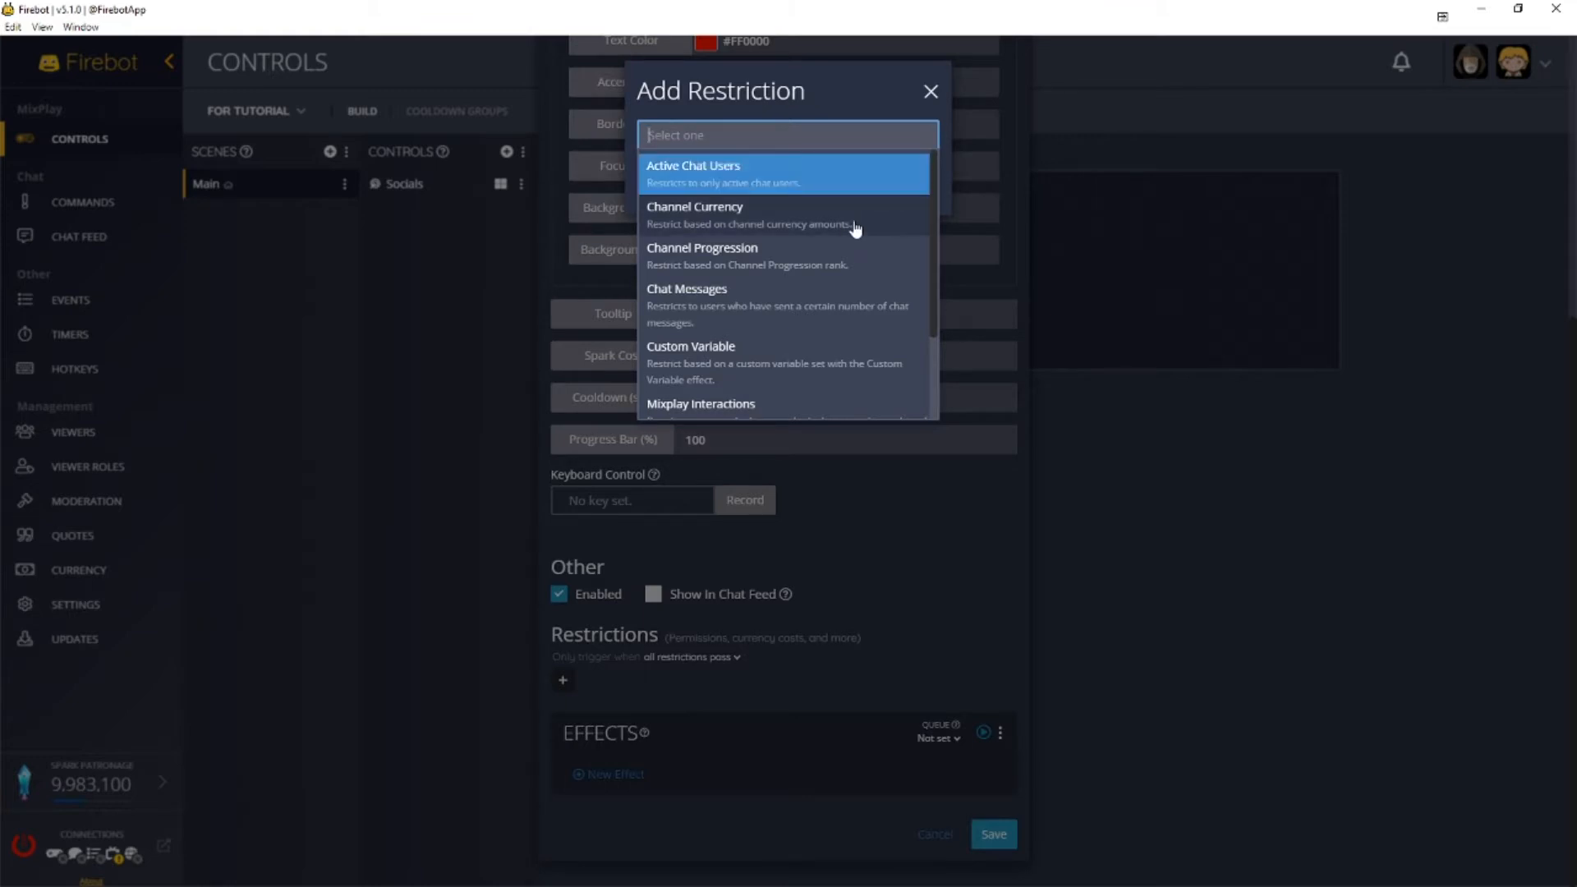
scroll(866, 226, down, 1)
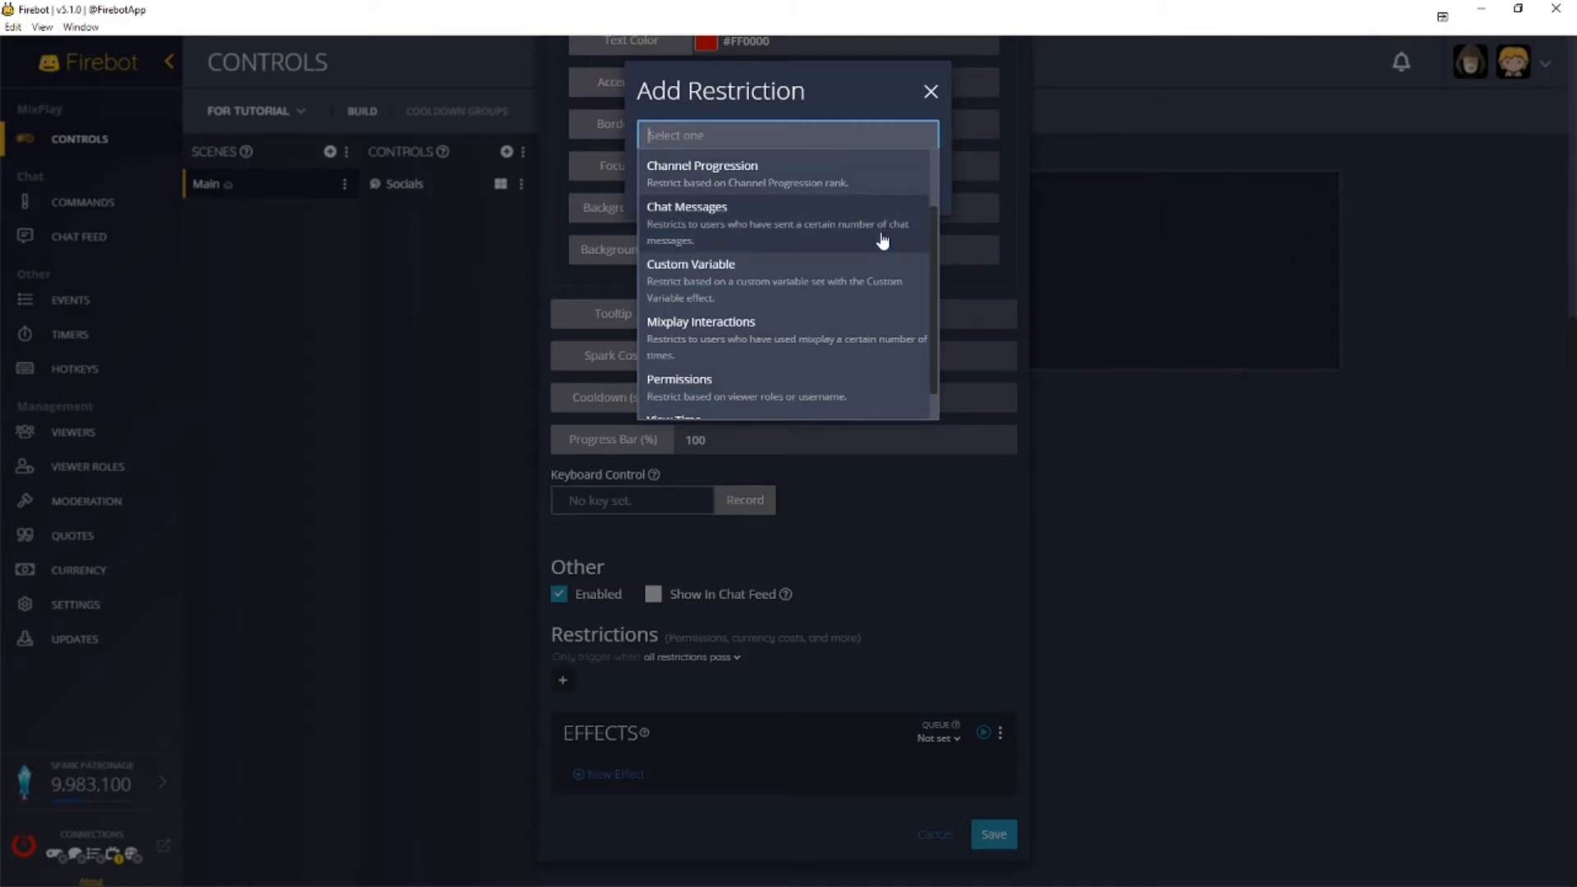
scroll(881, 250, down, 1)
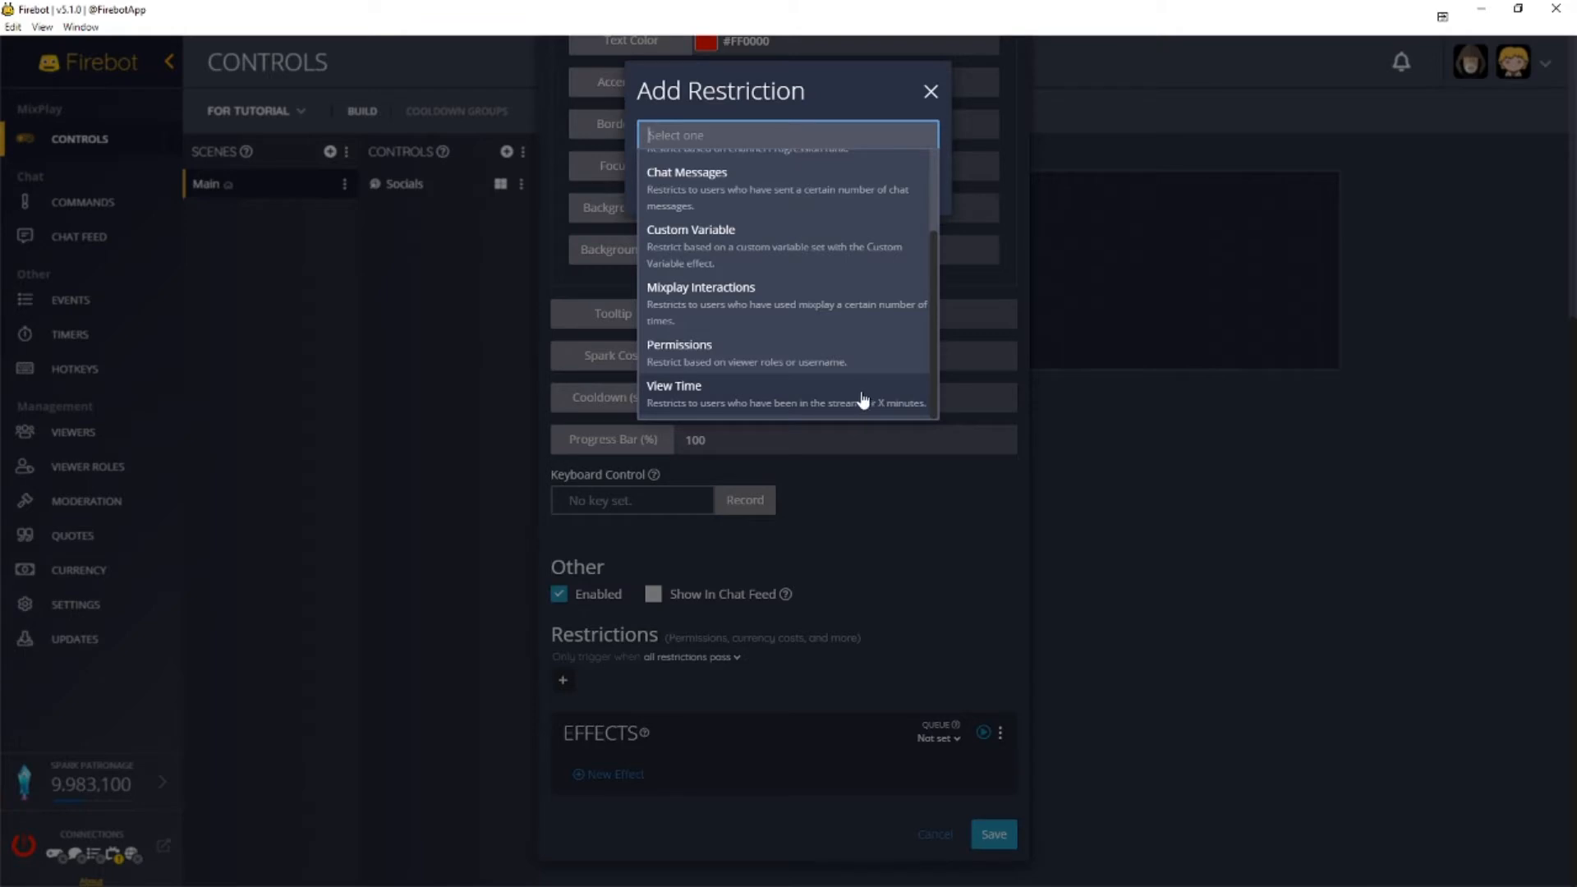
click(865, 353)
click(921, 192)
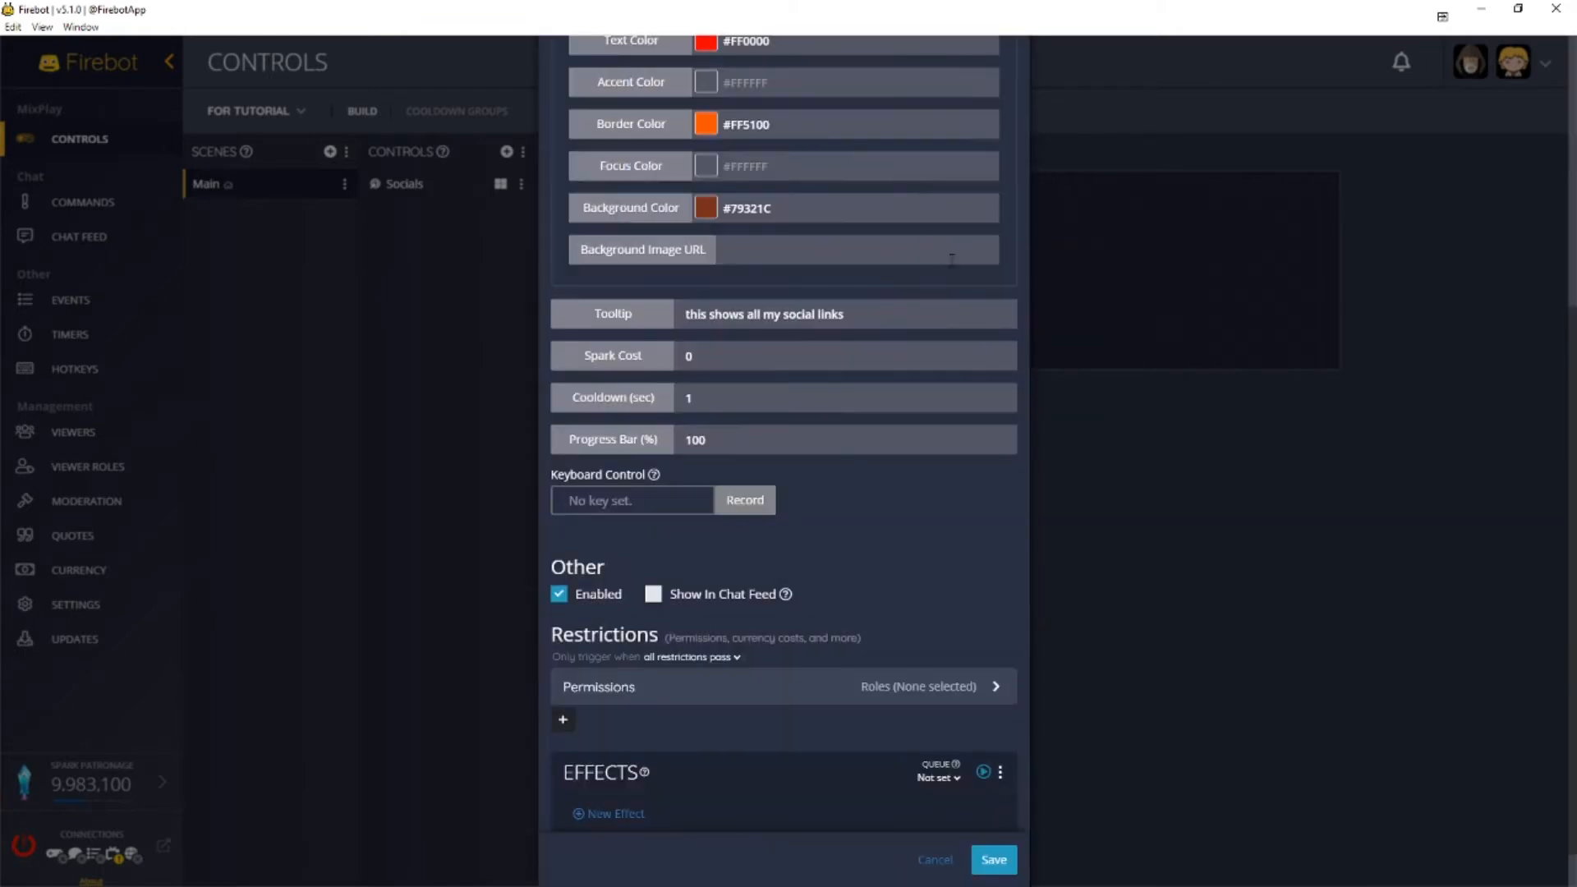
- Expand the Socials button's Permissions restriction and examine the custom and Mixer viewer roles it offers
scroll(926, 539, down, 1)
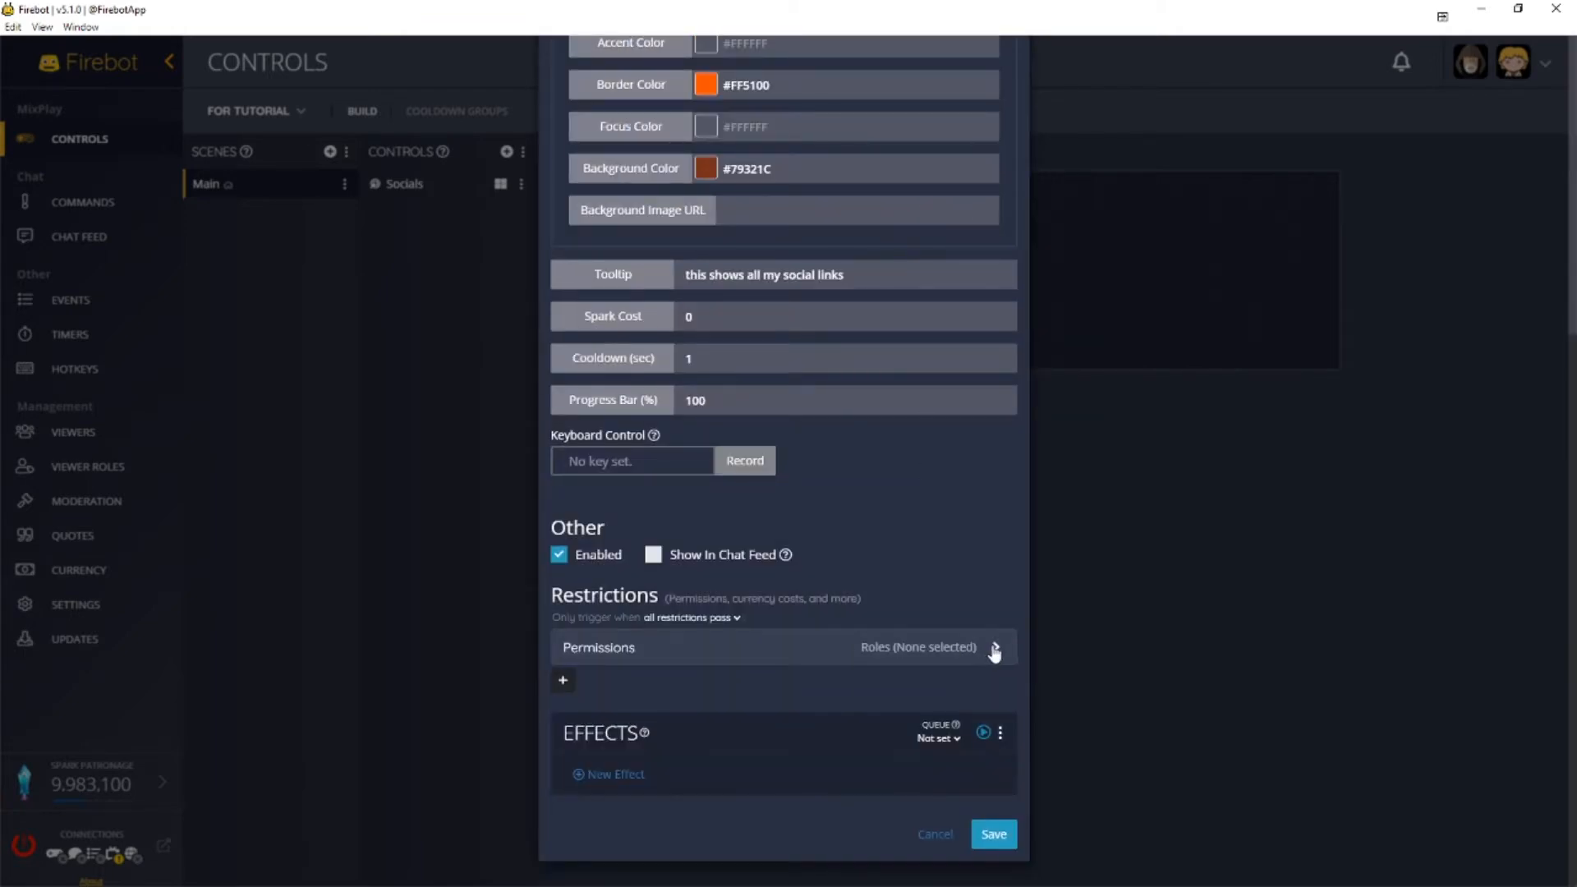
click(997, 653)
scroll(951, 667, down, 2)
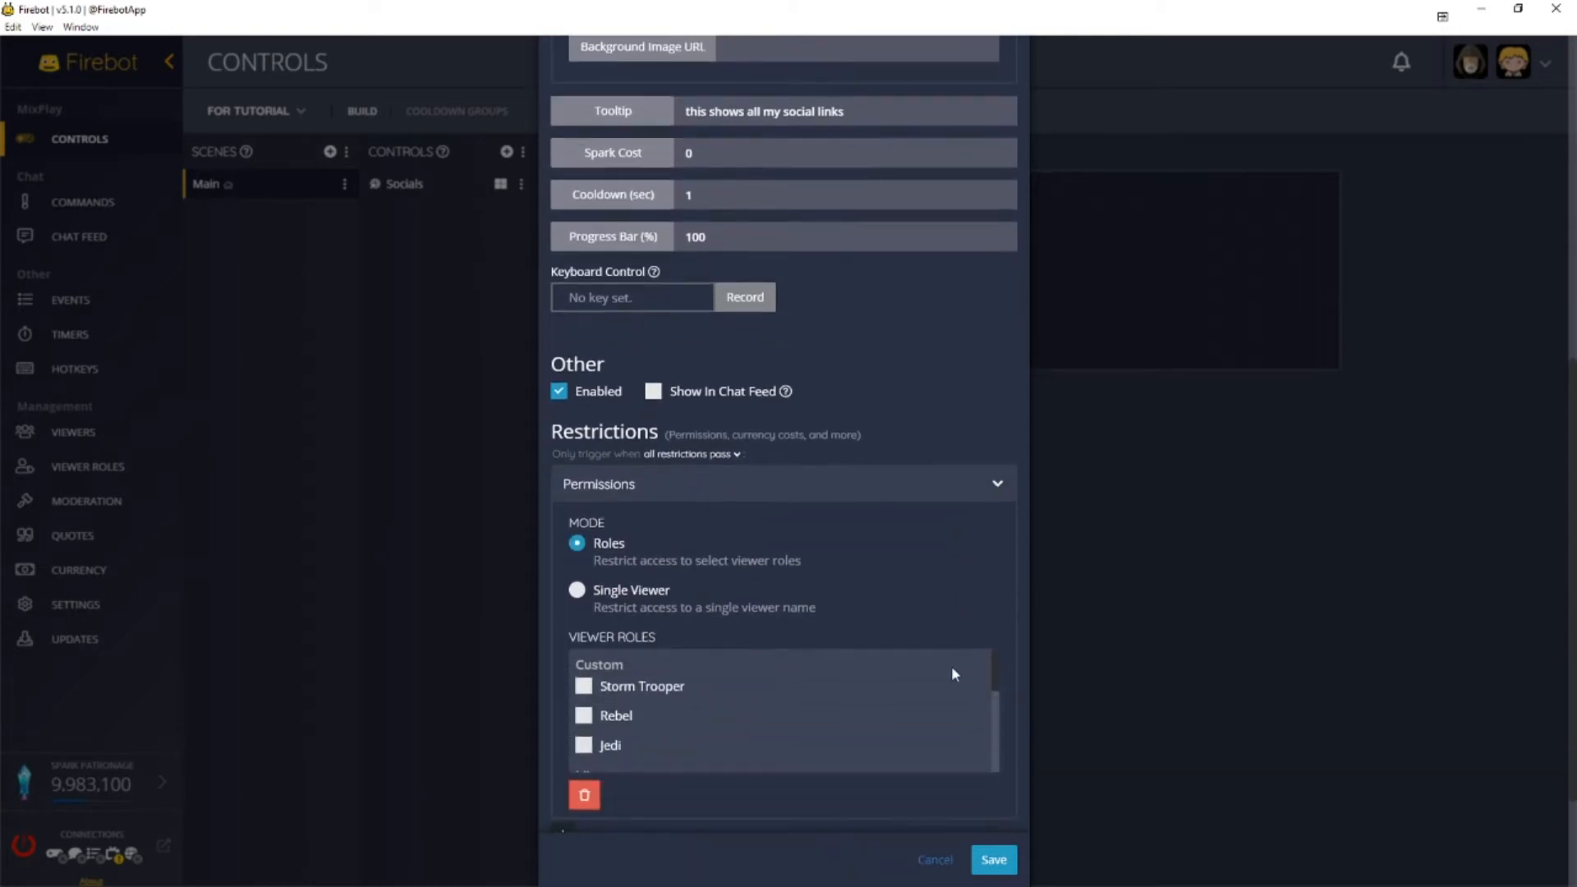
scroll(986, 595, down, 1)
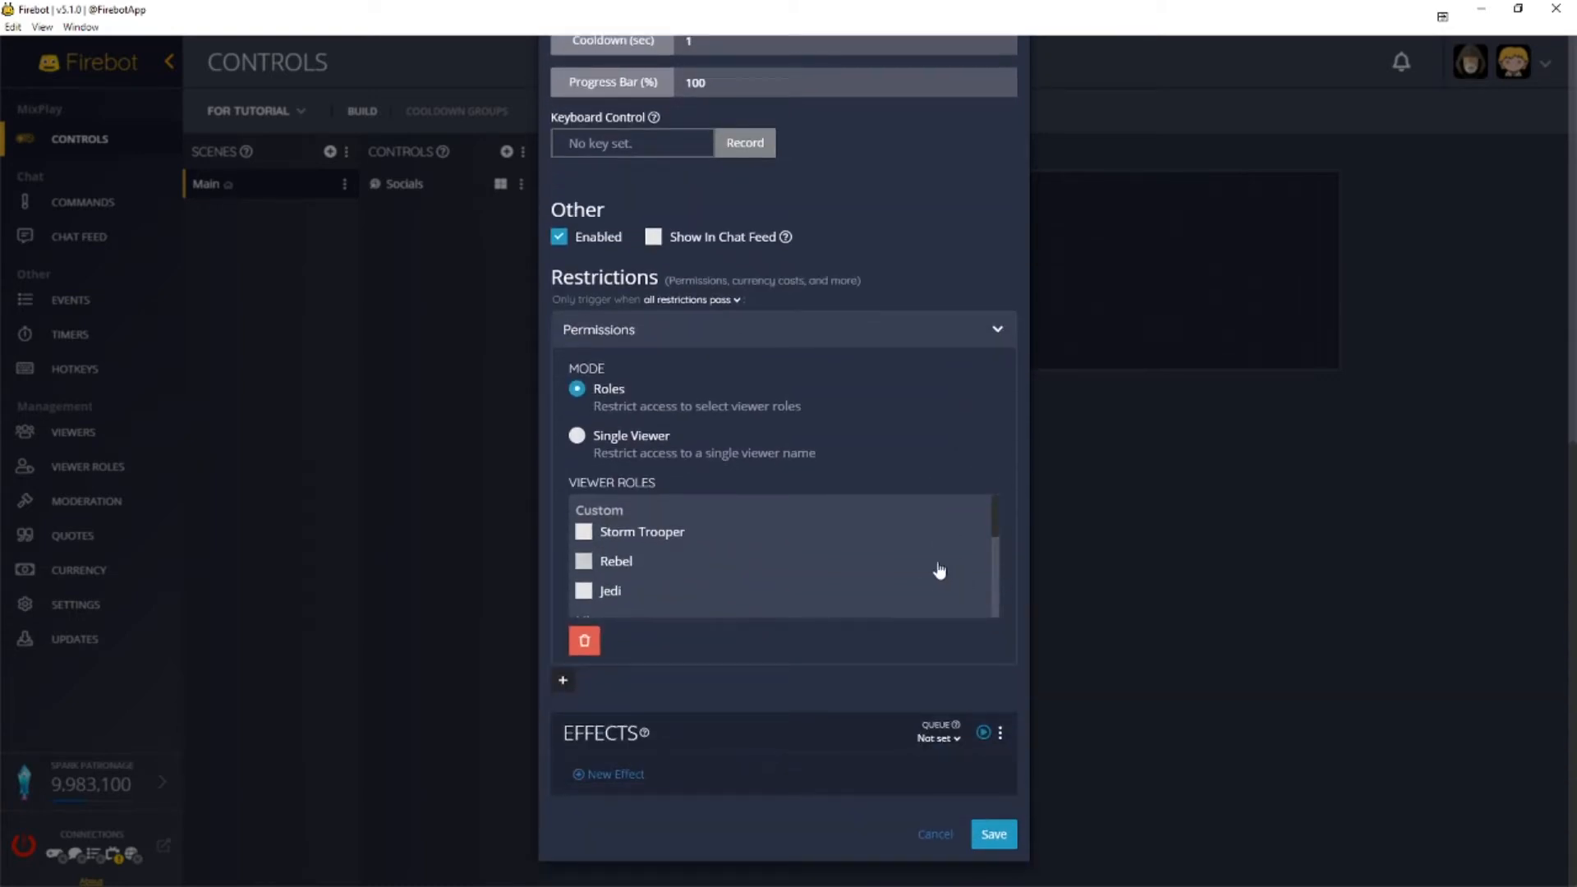
drag(998, 592, 1002, 636)
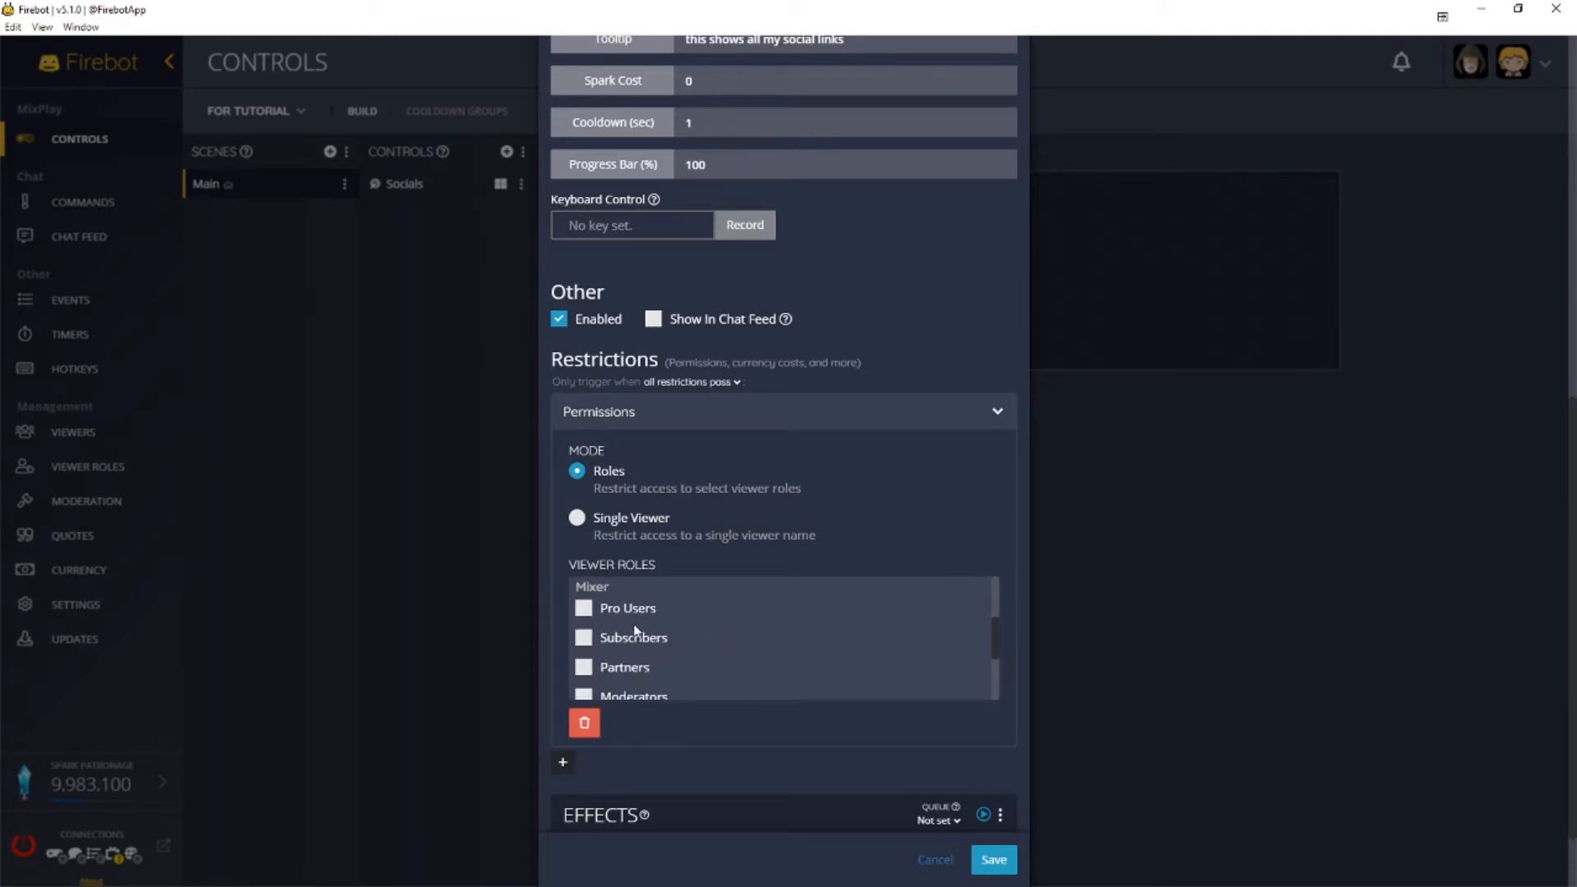
scroll(634, 668, down, 2)
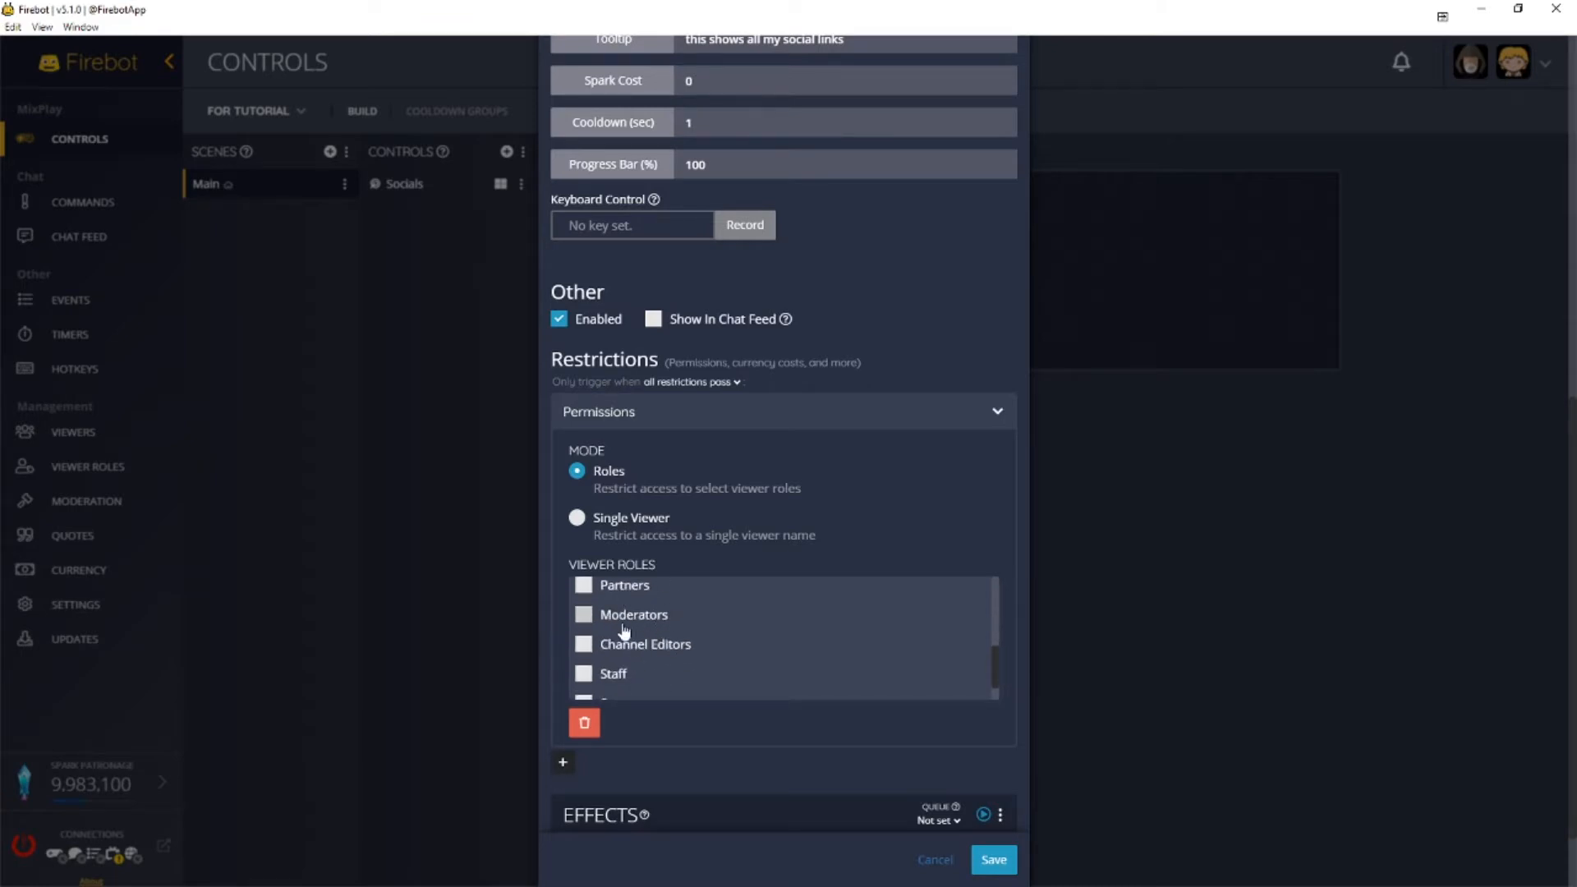
scroll(692, 653, down, 1)
scroll(1014, 702, up, 2)
scroll(1013, 702, down, 2)
drag(995, 691, 1003, 638)
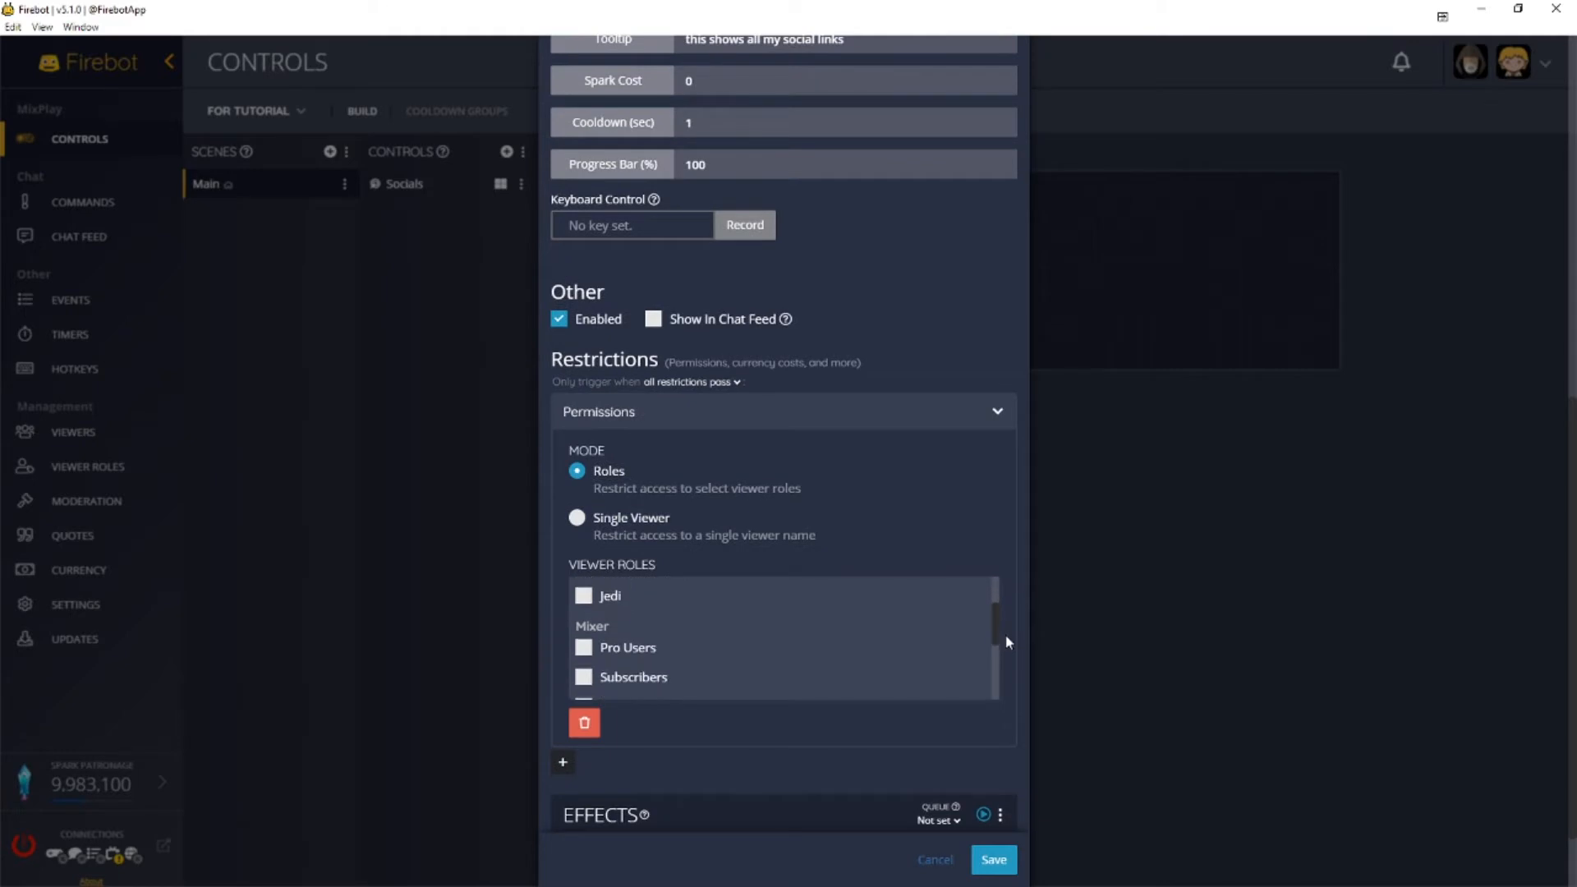
click(612, 530)
click(682, 608)
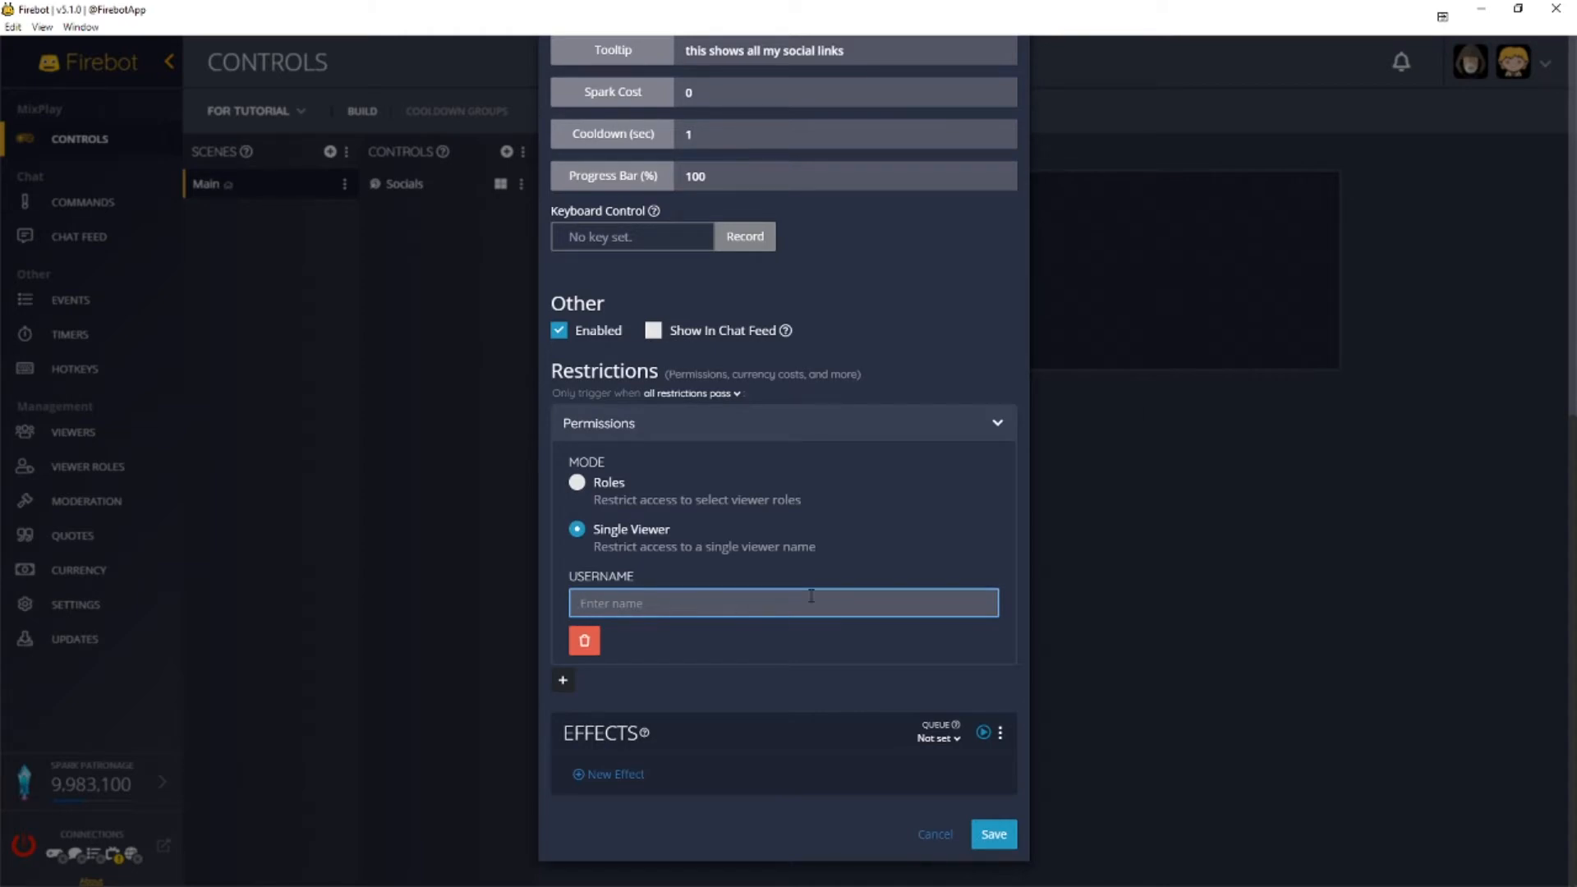
click(609, 483)
- Restrict the Socials button to the Subscribers viewer role and save the button
scroll(856, 633, down, 4)
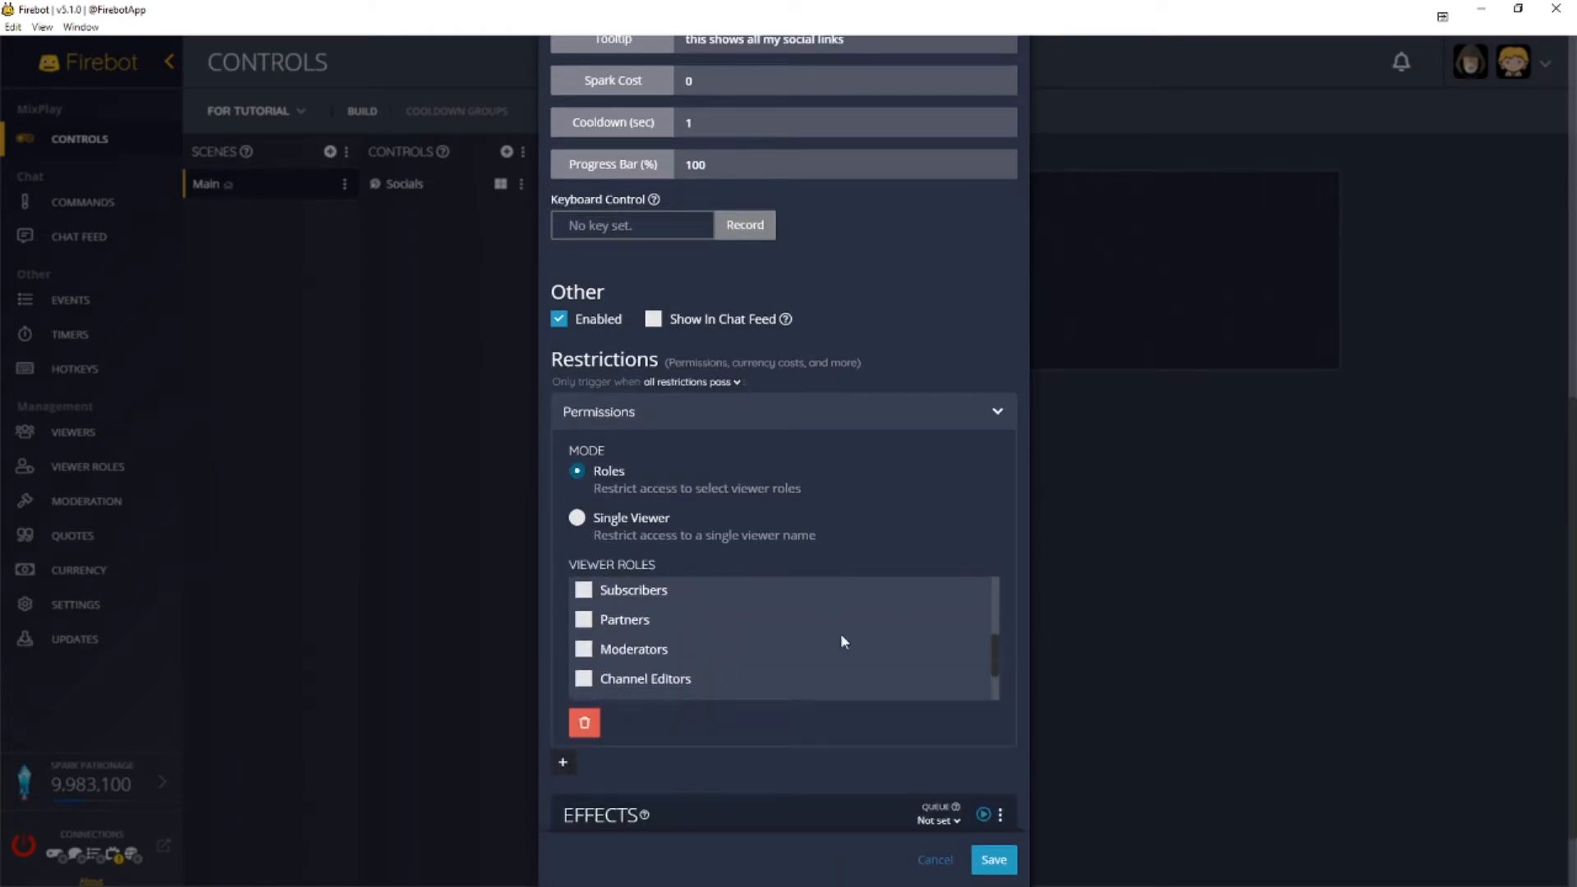
click(583, 590)
scroll(789, 640, down, 3)
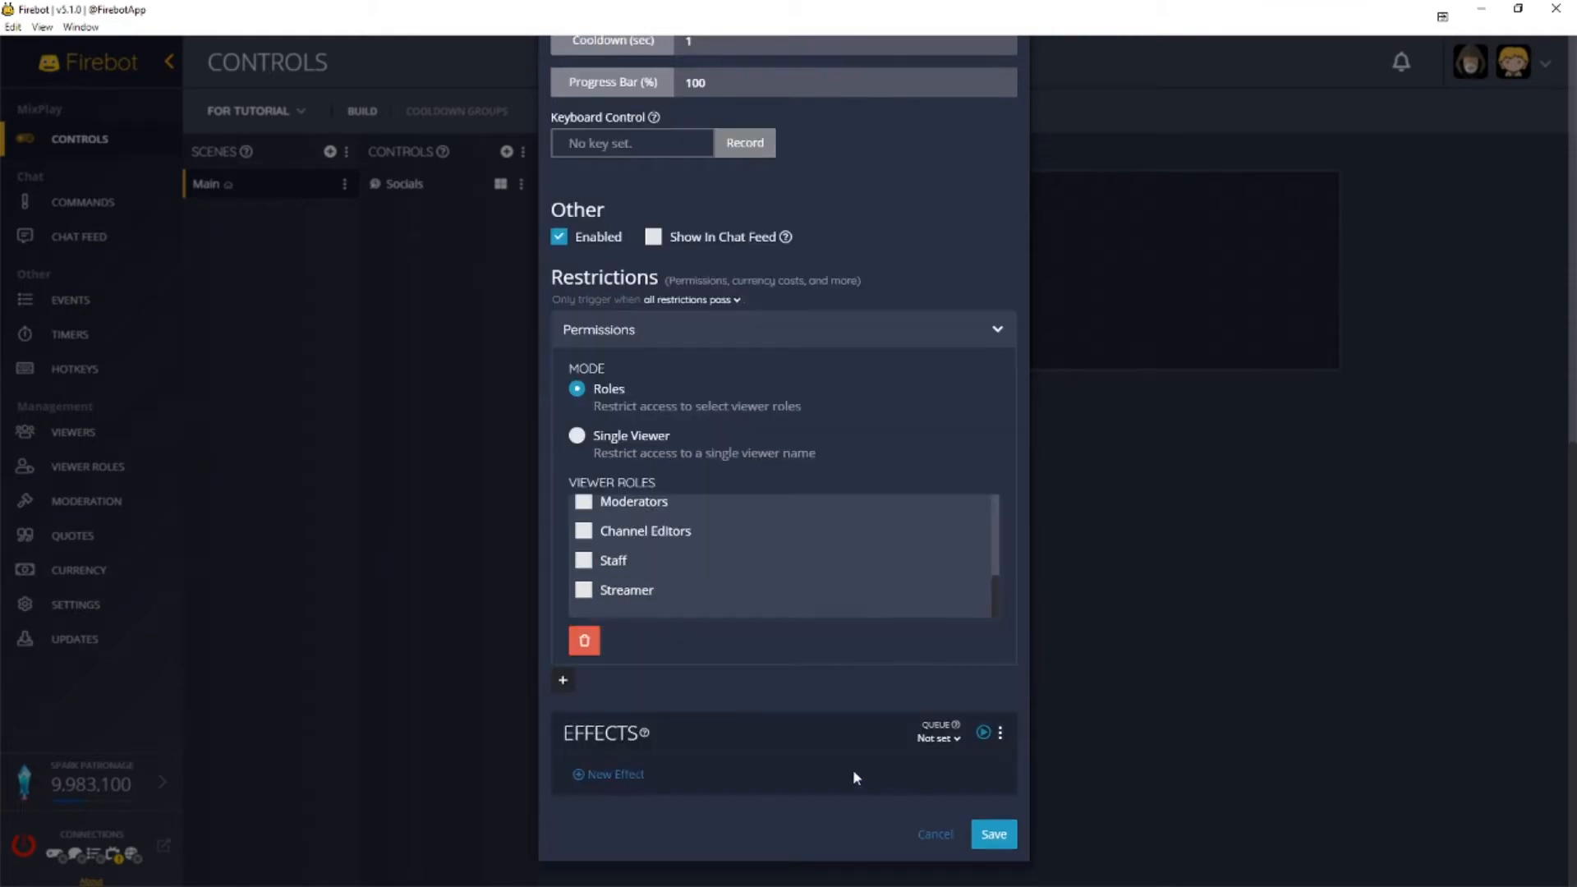
click(993, 833)
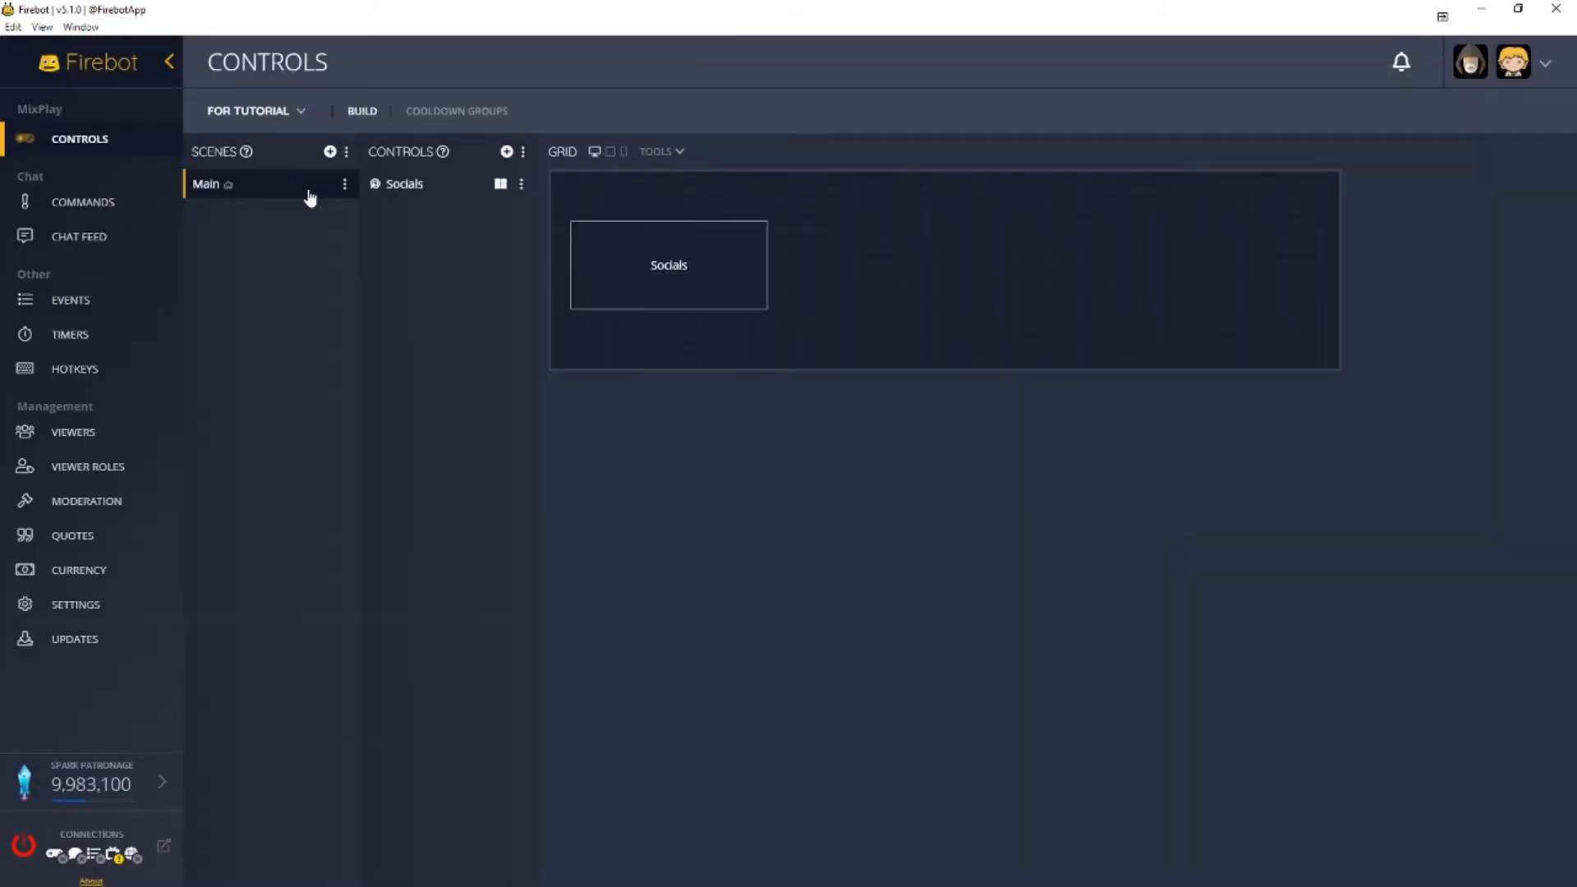
- Add a new scene named "Social links" to the MixPlay project
click(330, 151)
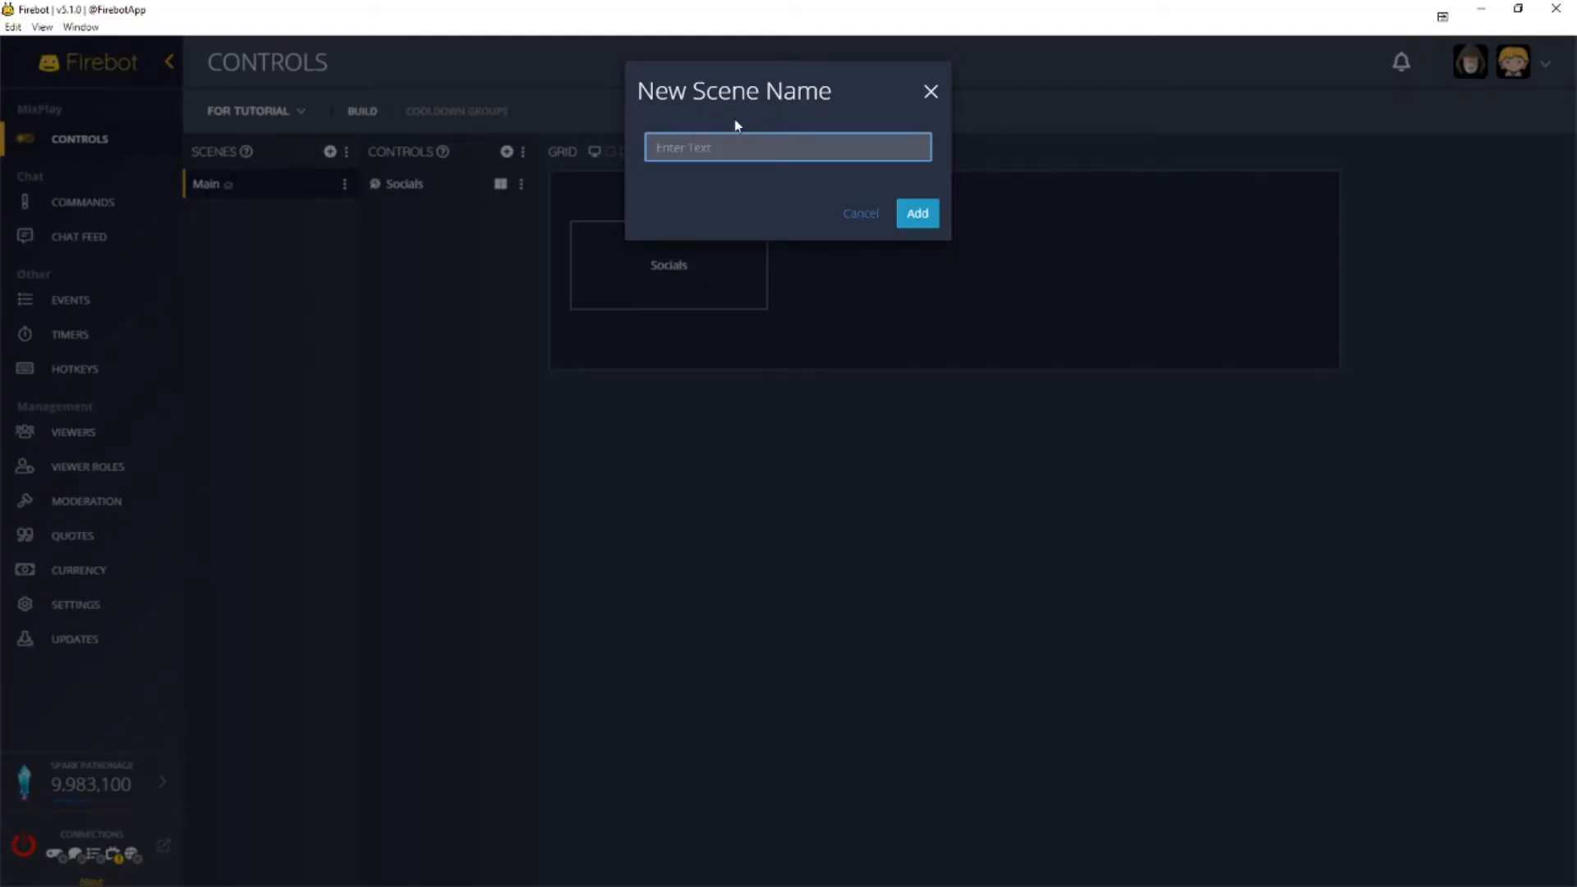
text(Social links)
key(Return)
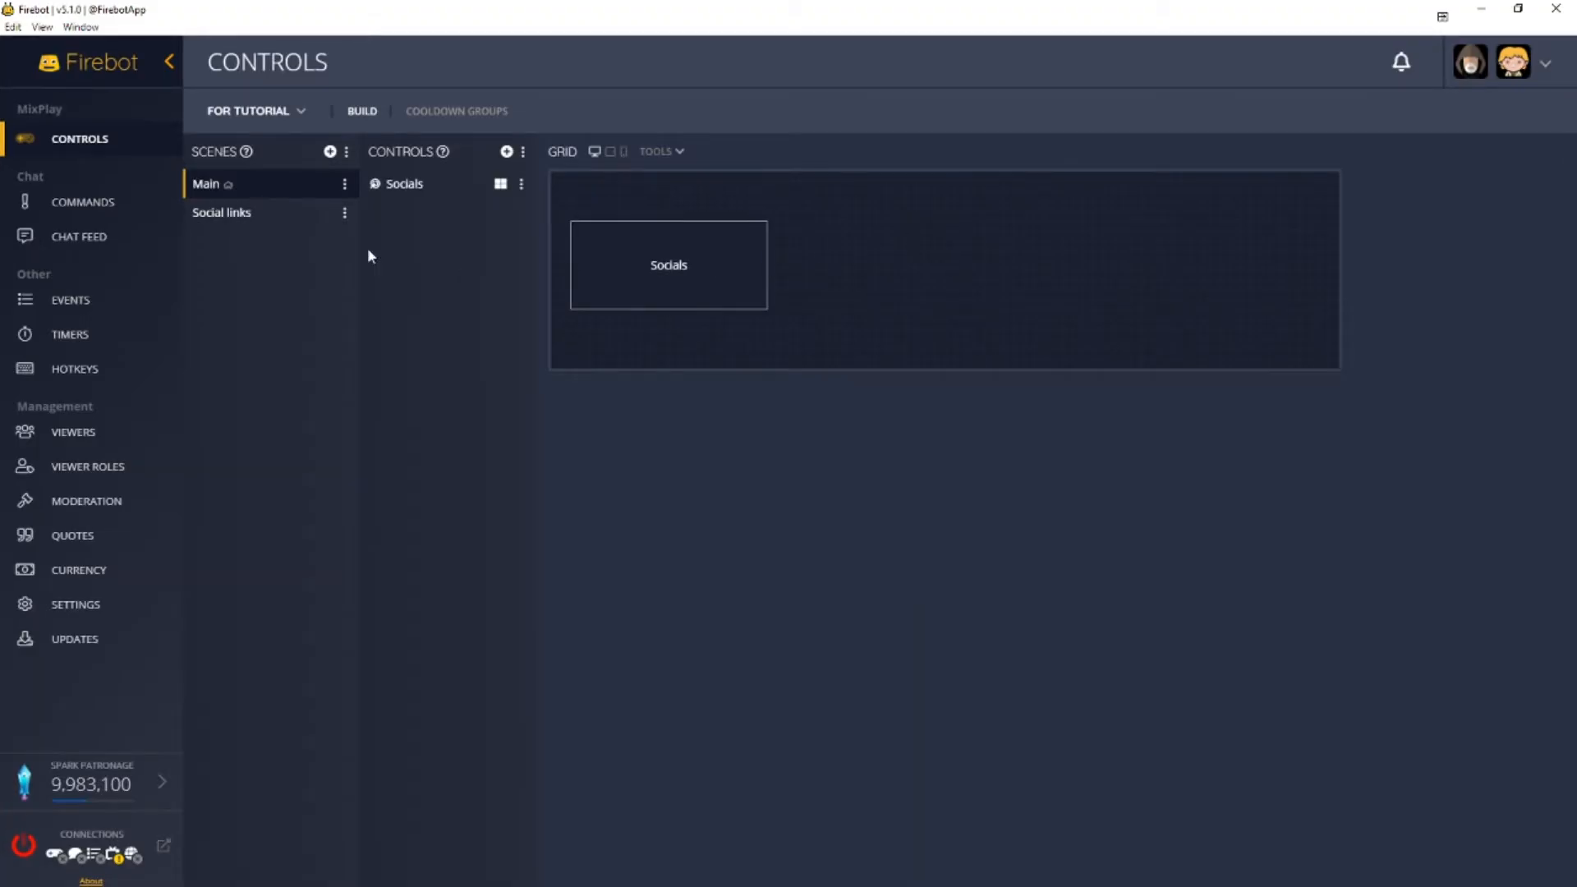
- Switch from the Main scene to the Social links scene and check which scene actions it offers
click(263, 215)
click(261, 187)
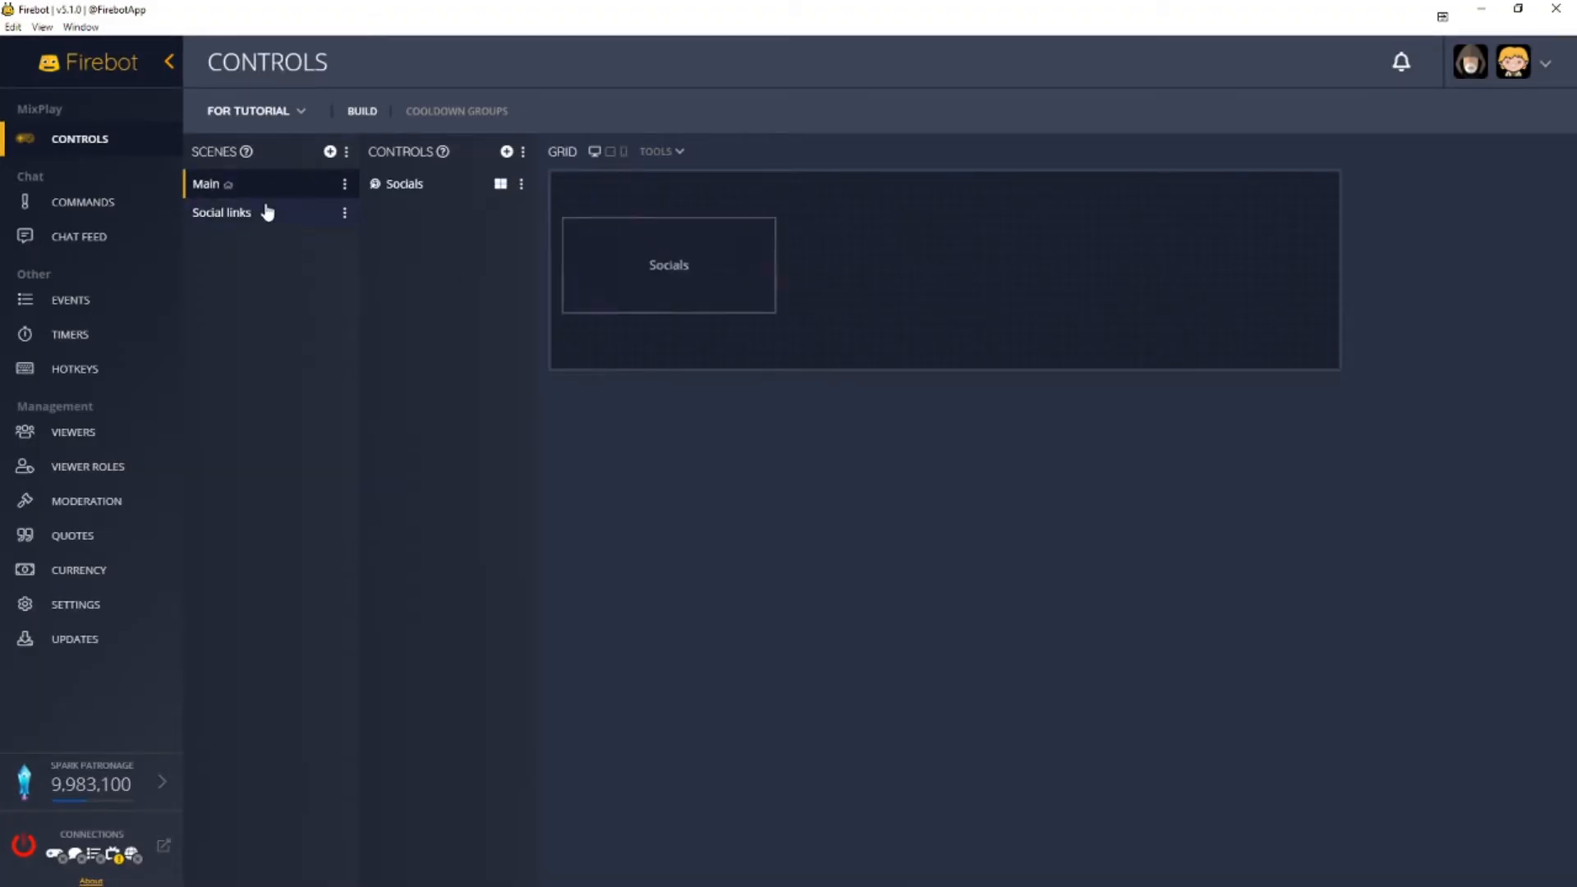
click(273, 216)
click(282, 195)
click(285, 218)
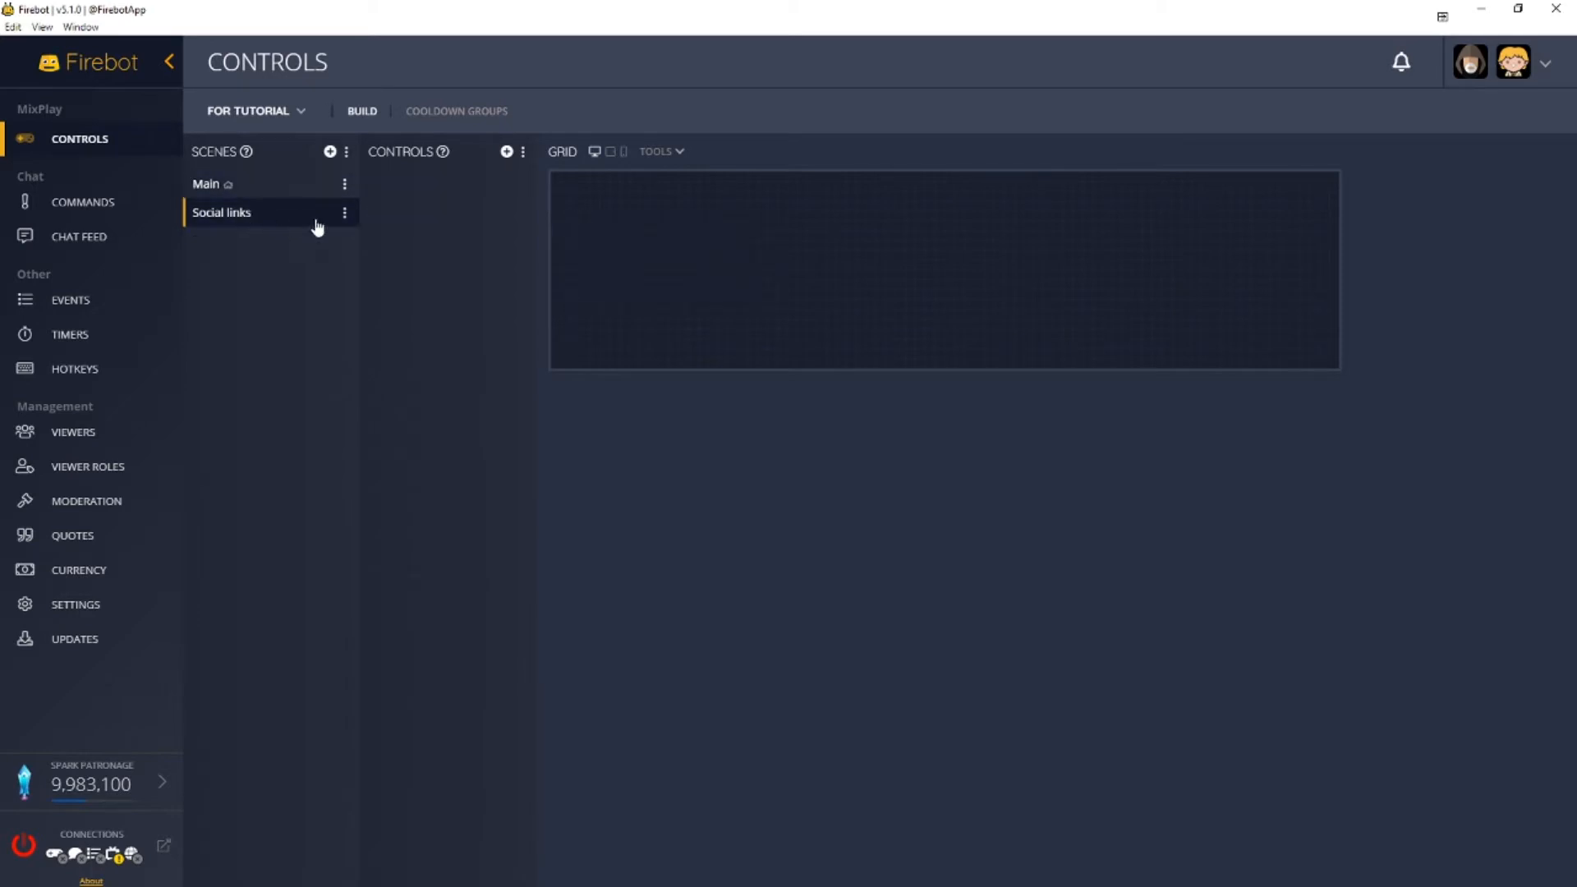
click(344, 216)
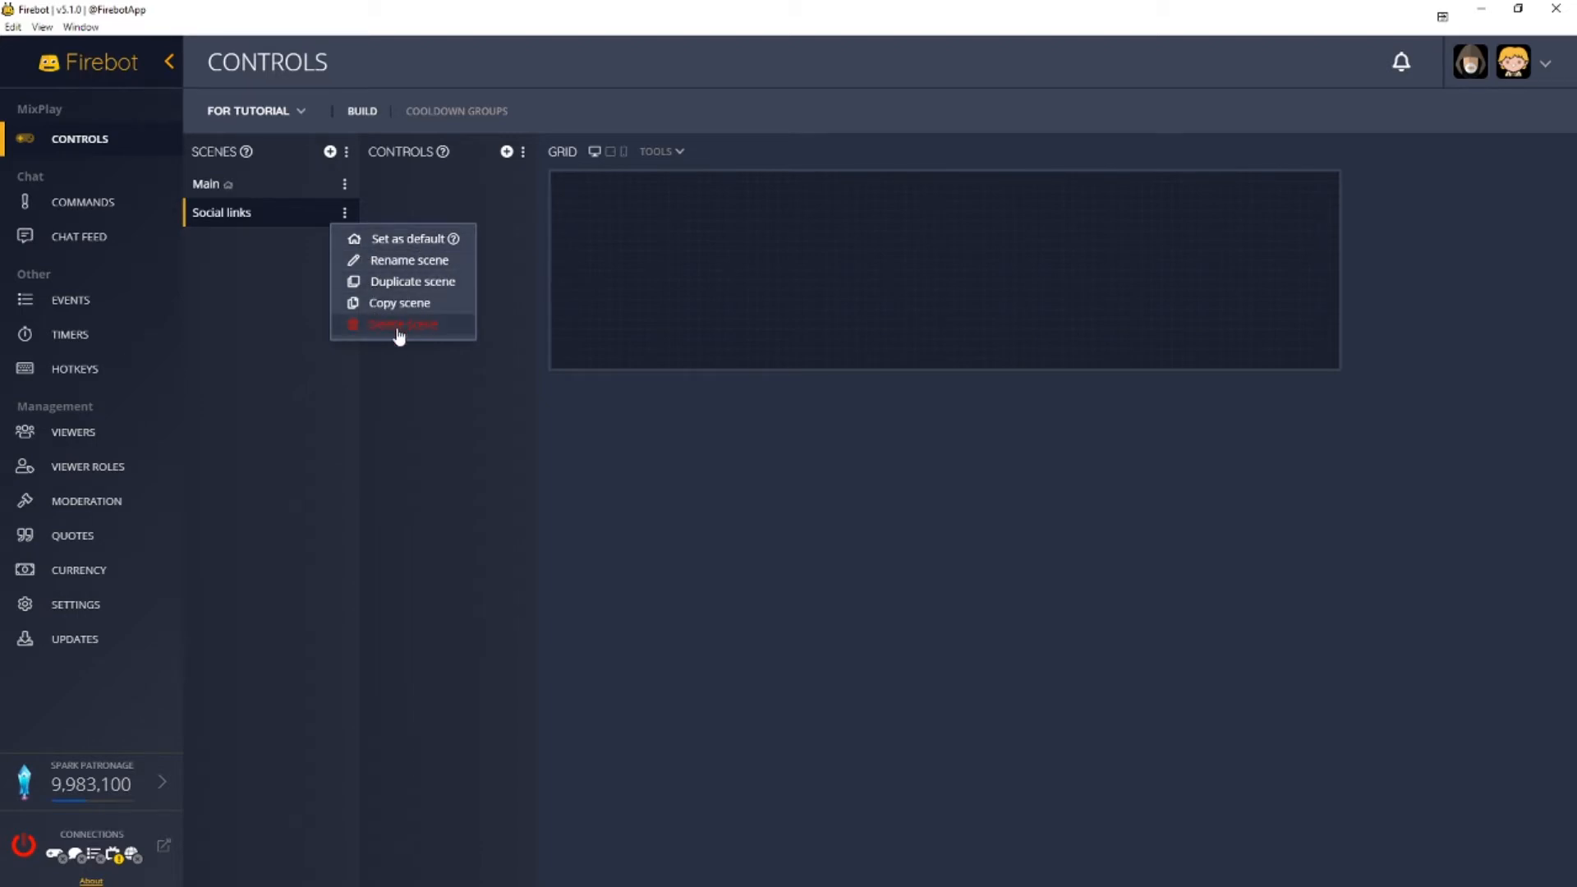
click(515, 197)
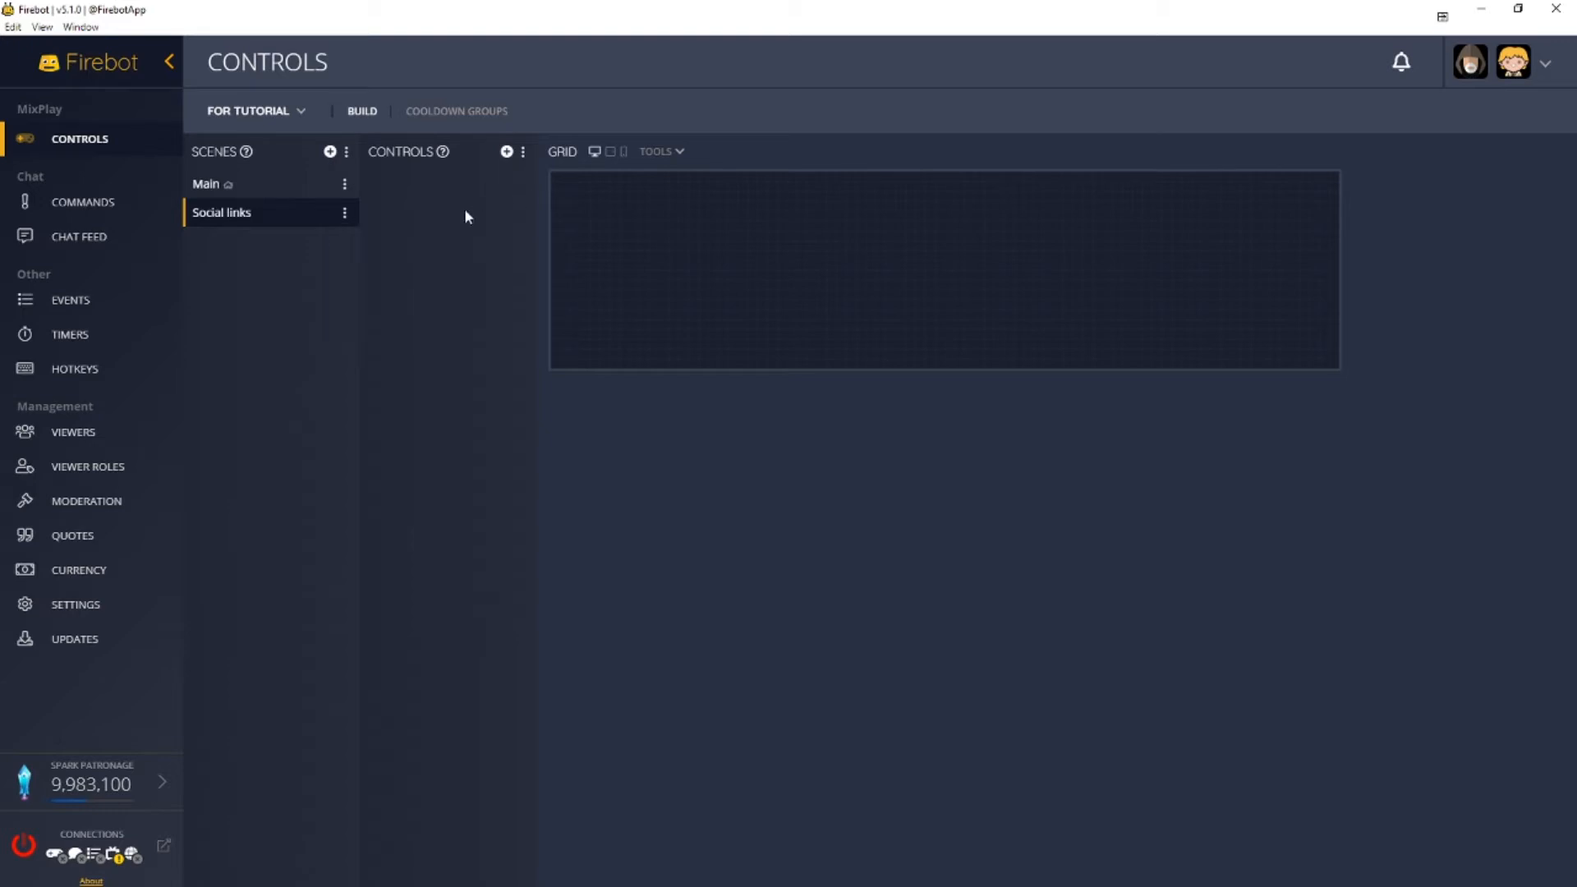
- Create a Button control named "Twitter" in the Social links scene
click(507, 152)
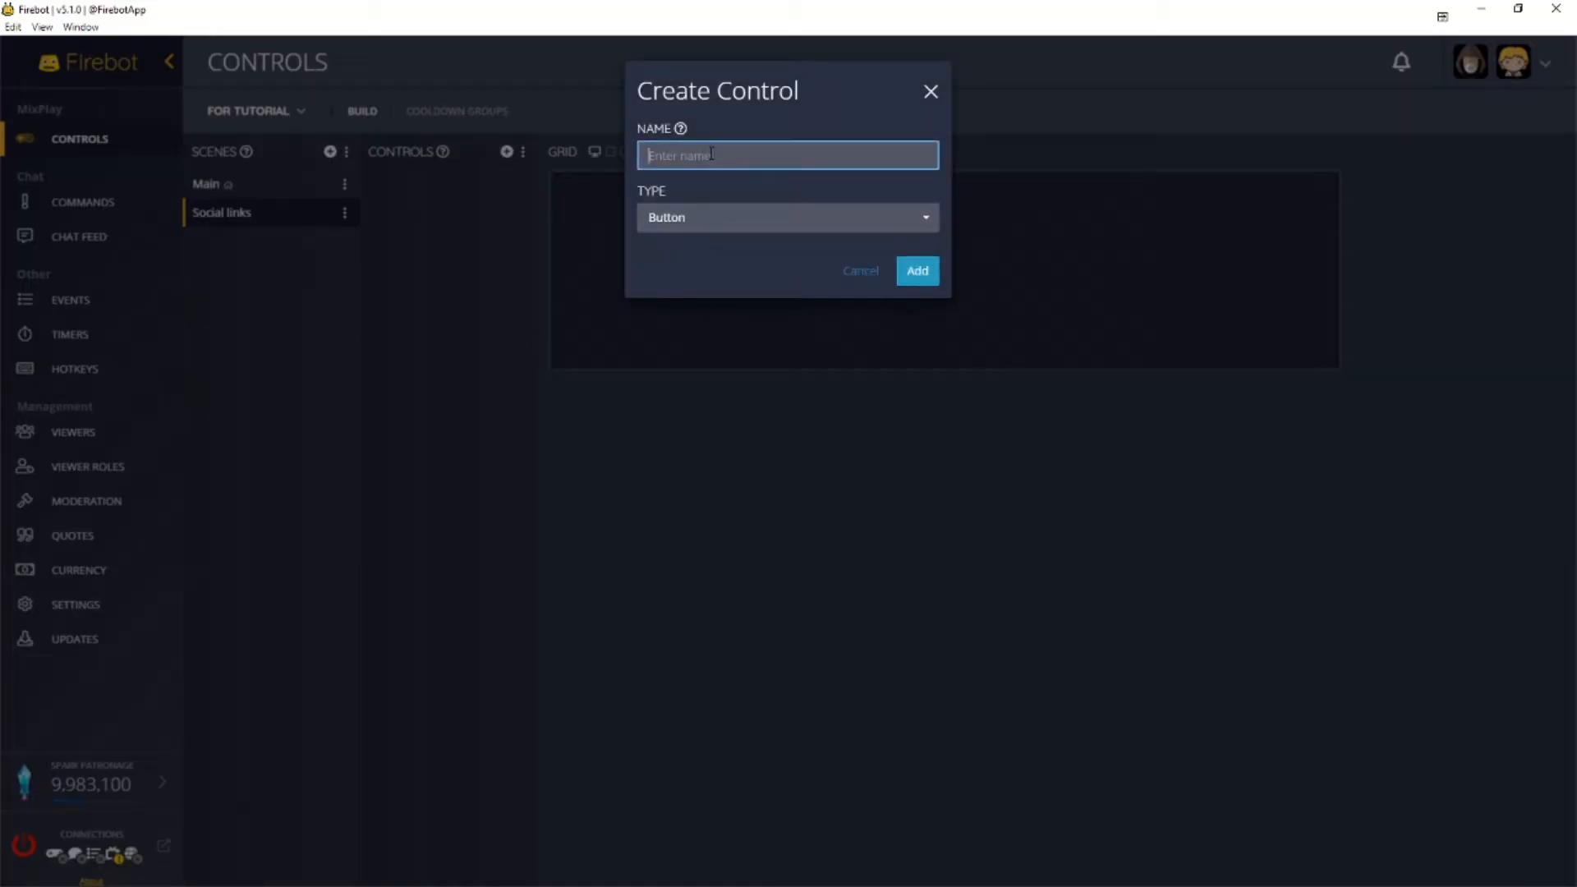
text(Twitter)
click(920, 273)
- Set the Twitter control's button text to "Twitter", save it, and place the button in the left half of the grid
click(521, 184)
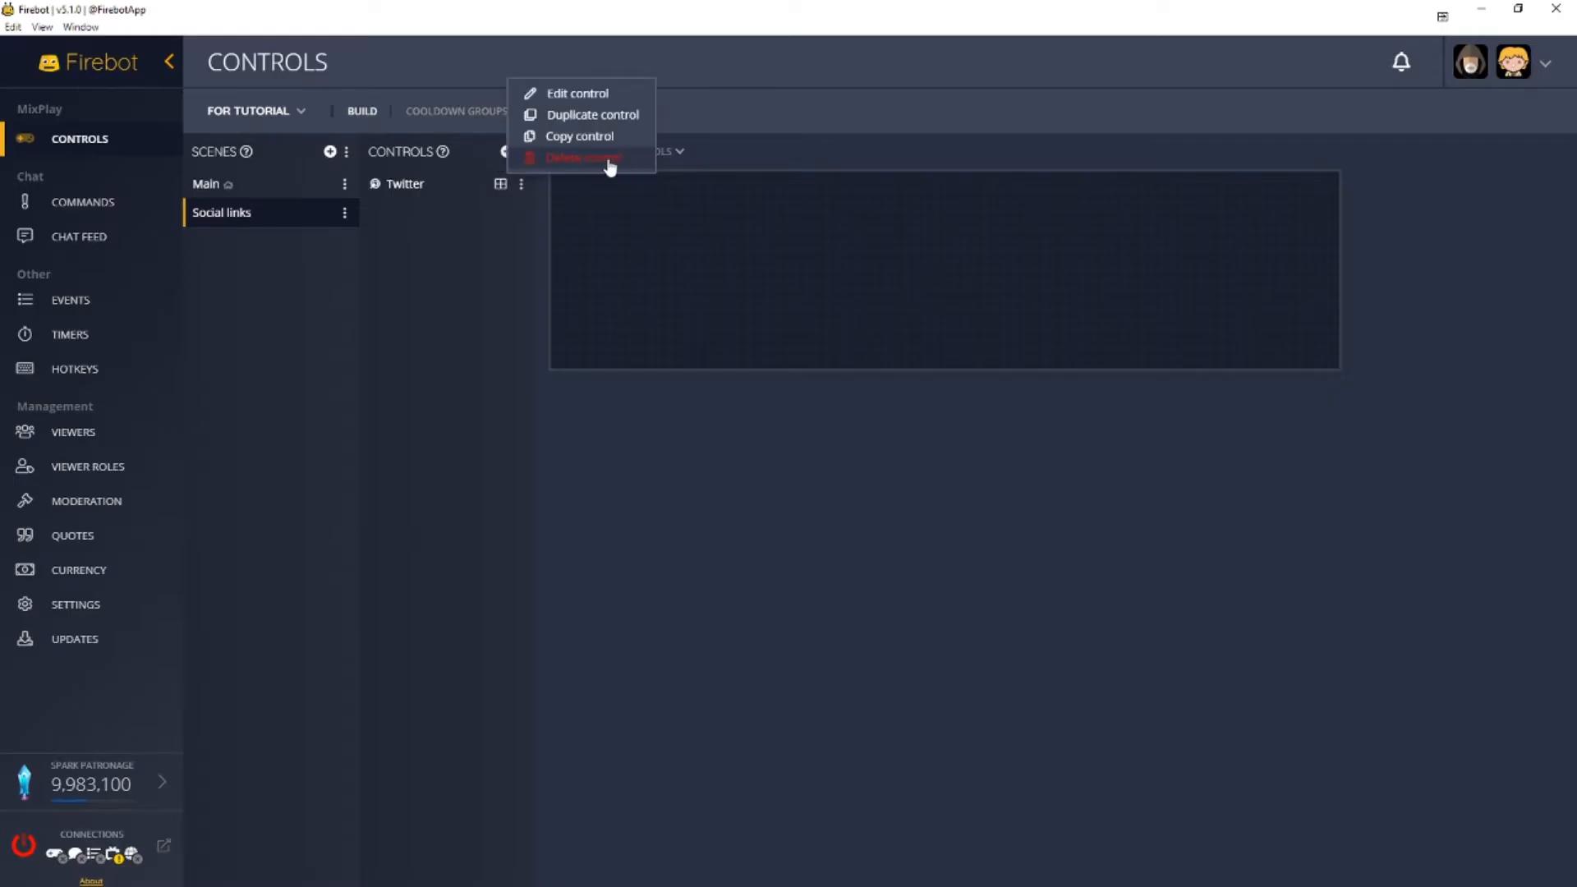
click(599, 94)
click(669, 148)
key(ctrl+c)
click(849, 279)
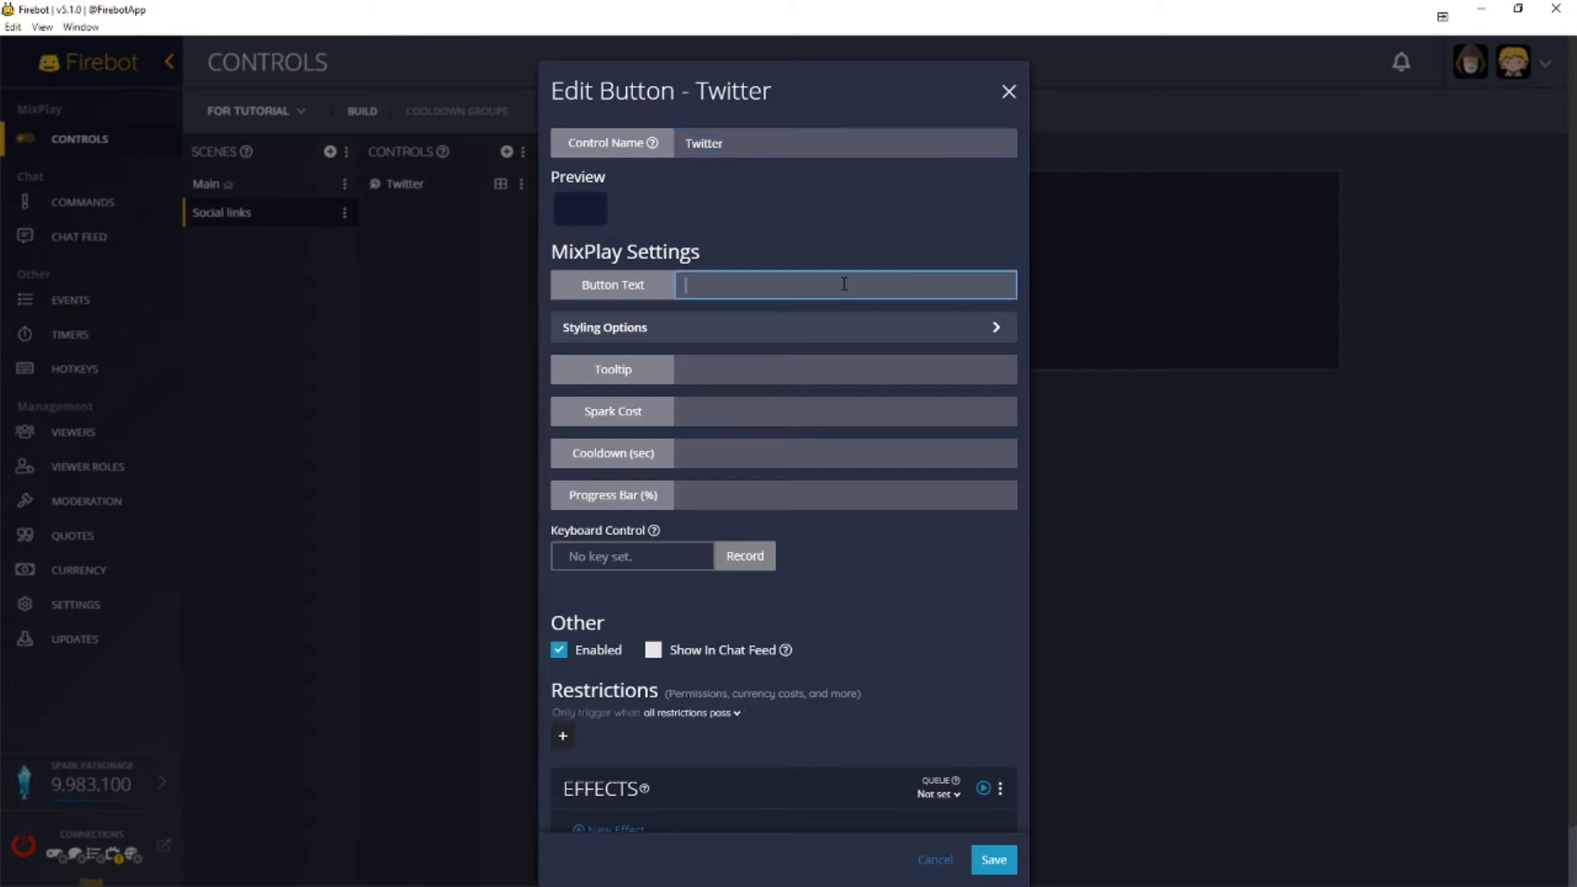
key(ctrl+v)
click(994, 858)
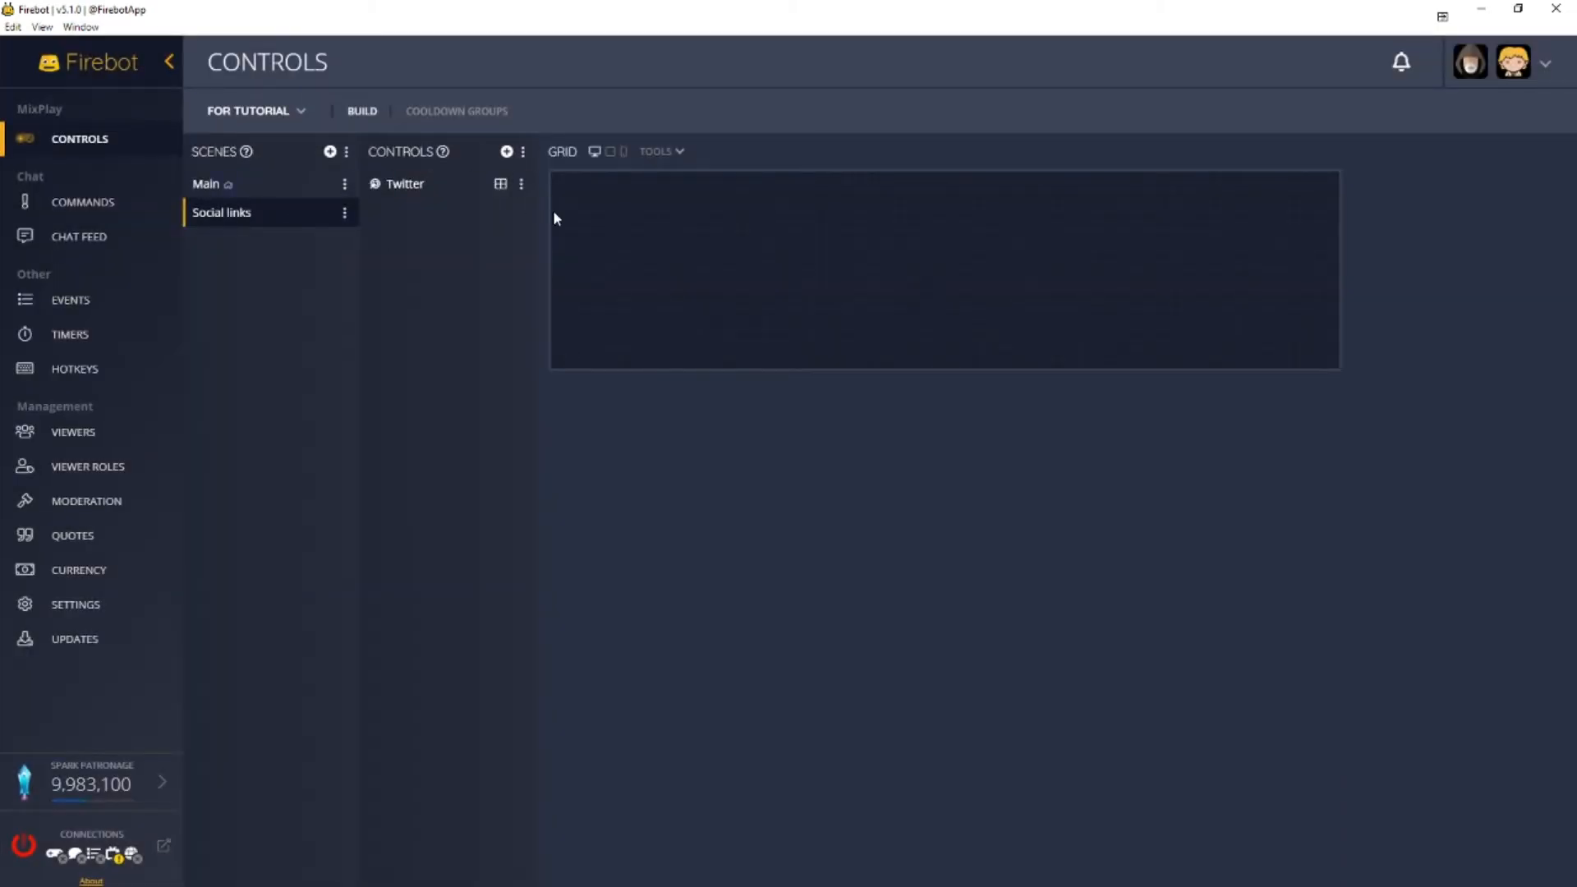
click(500, 183)
drag(593, 197, 724, 276)
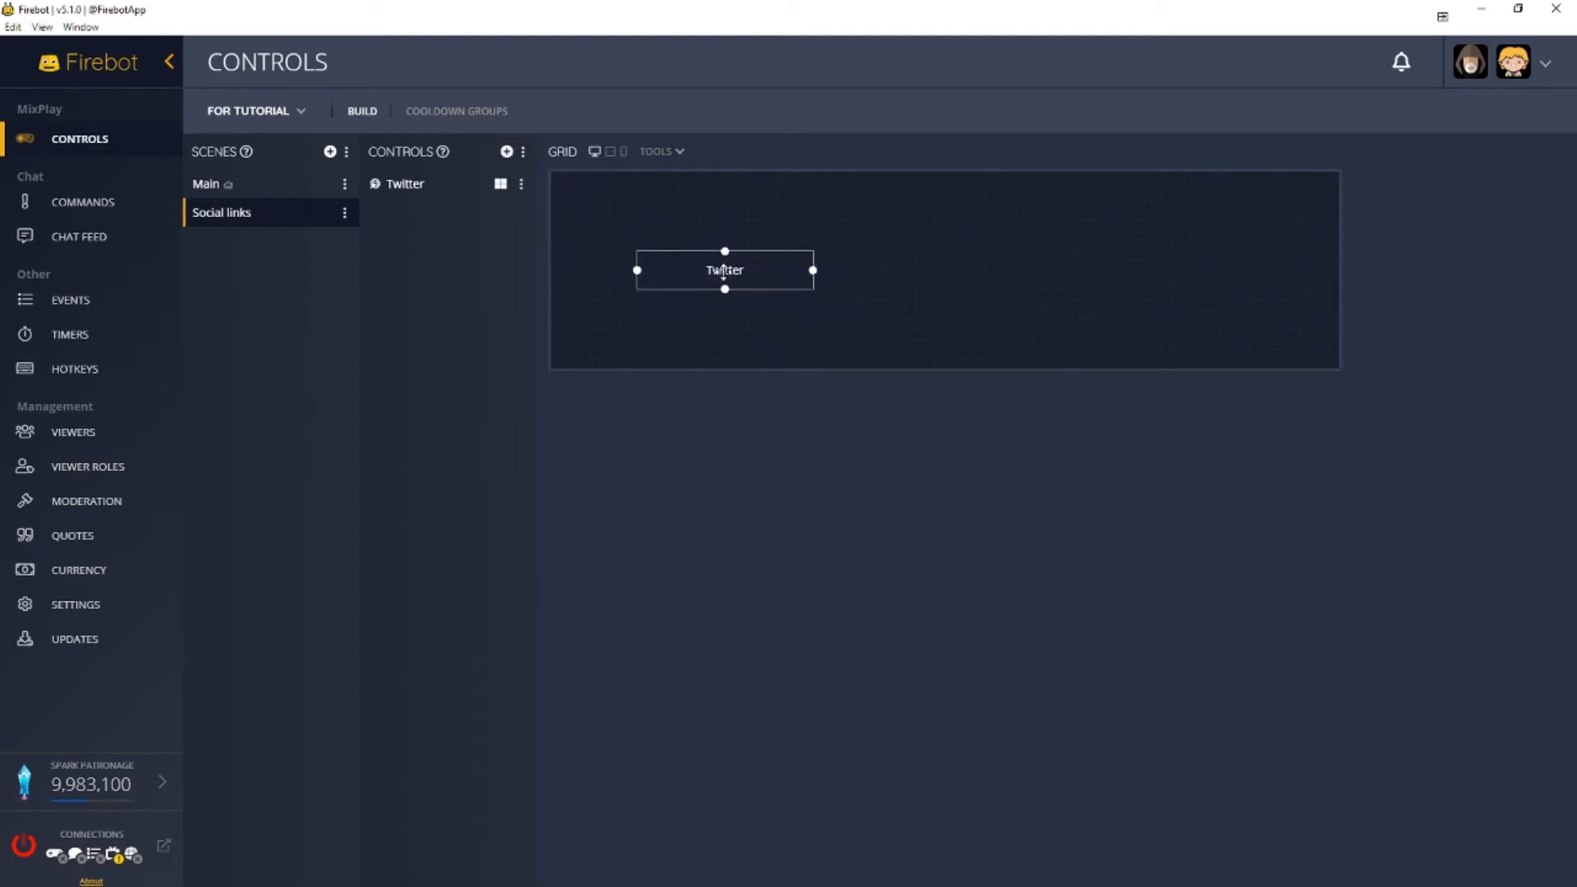
- Duplicate the Twitter control as a "Faceook" button with matching button text and place it just right of Twitter on the grid
click(521, 183)
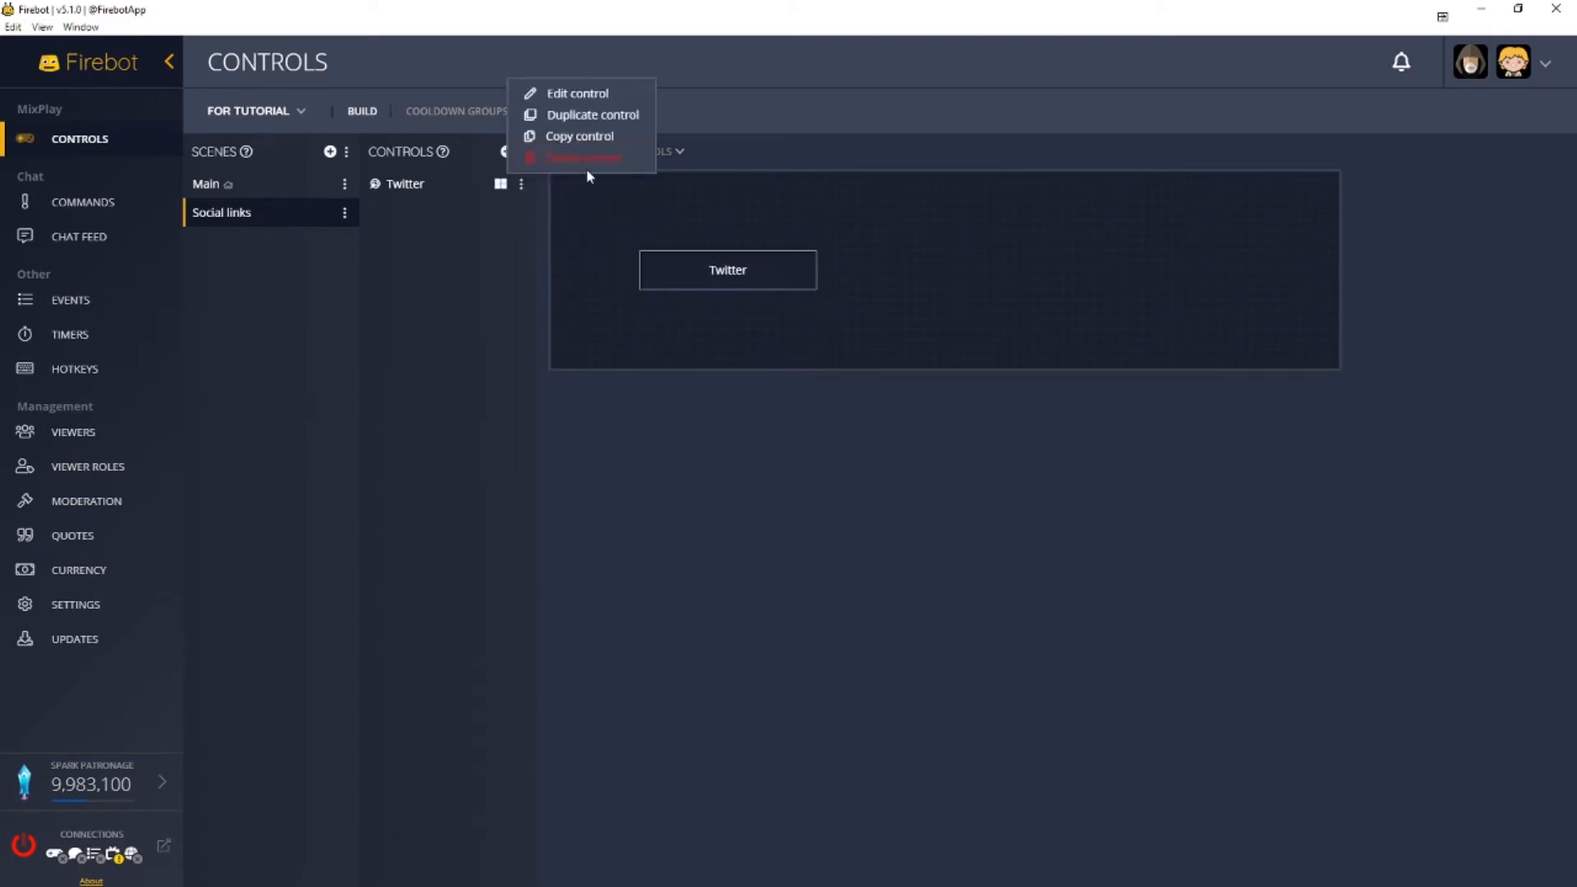
click(593, 119)
click(521, 212)
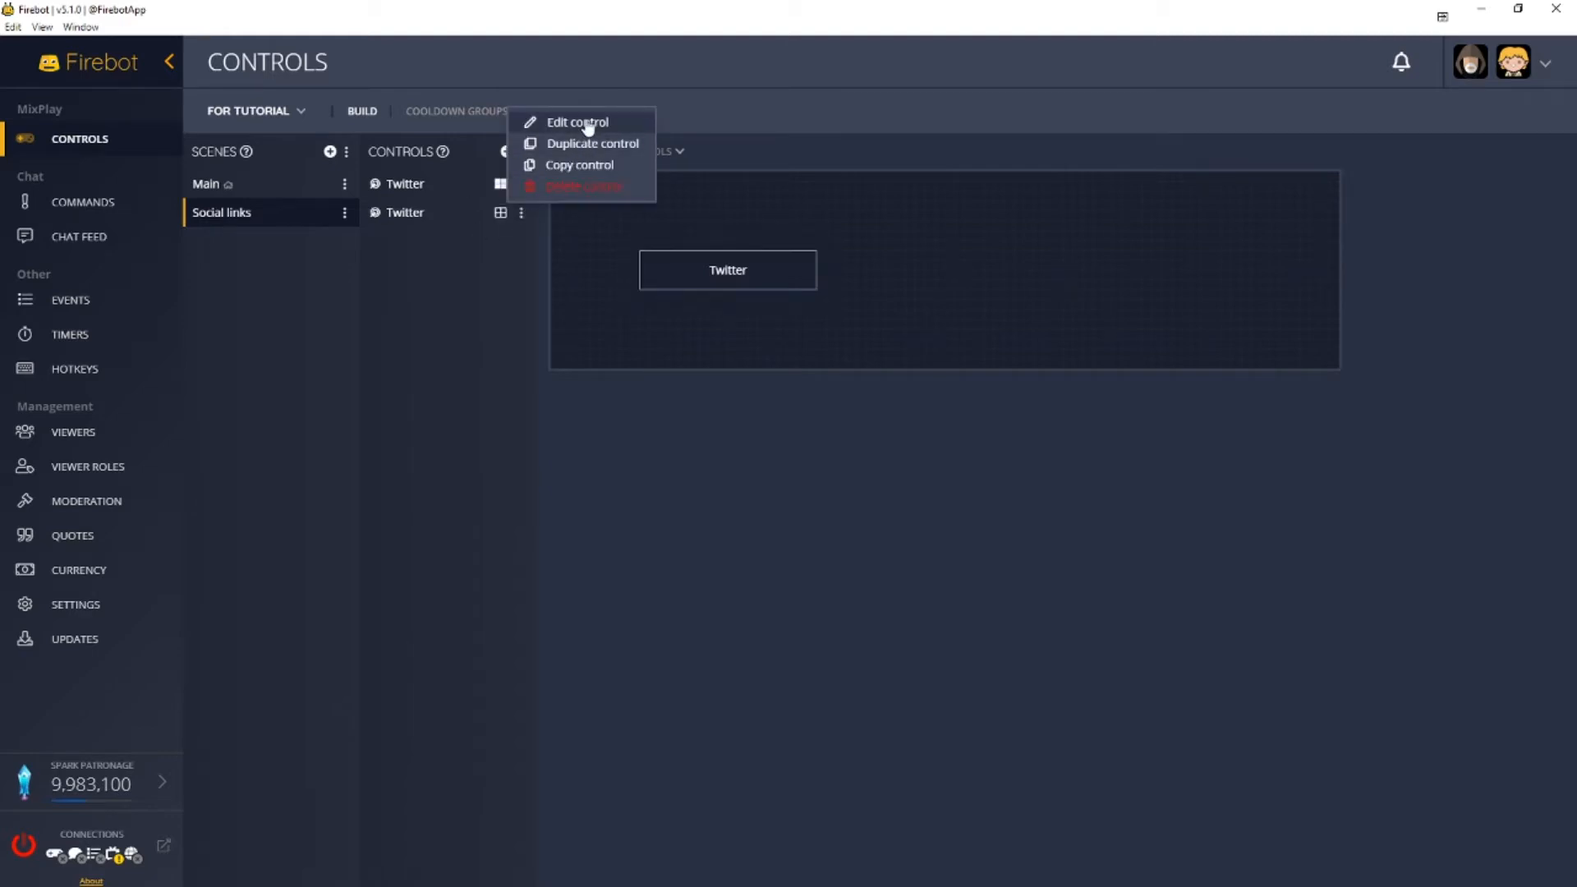
click(588, 125)
drag(742, 142, 642, 169)
text(Faceook)
key(Tab)
text(Faceook)
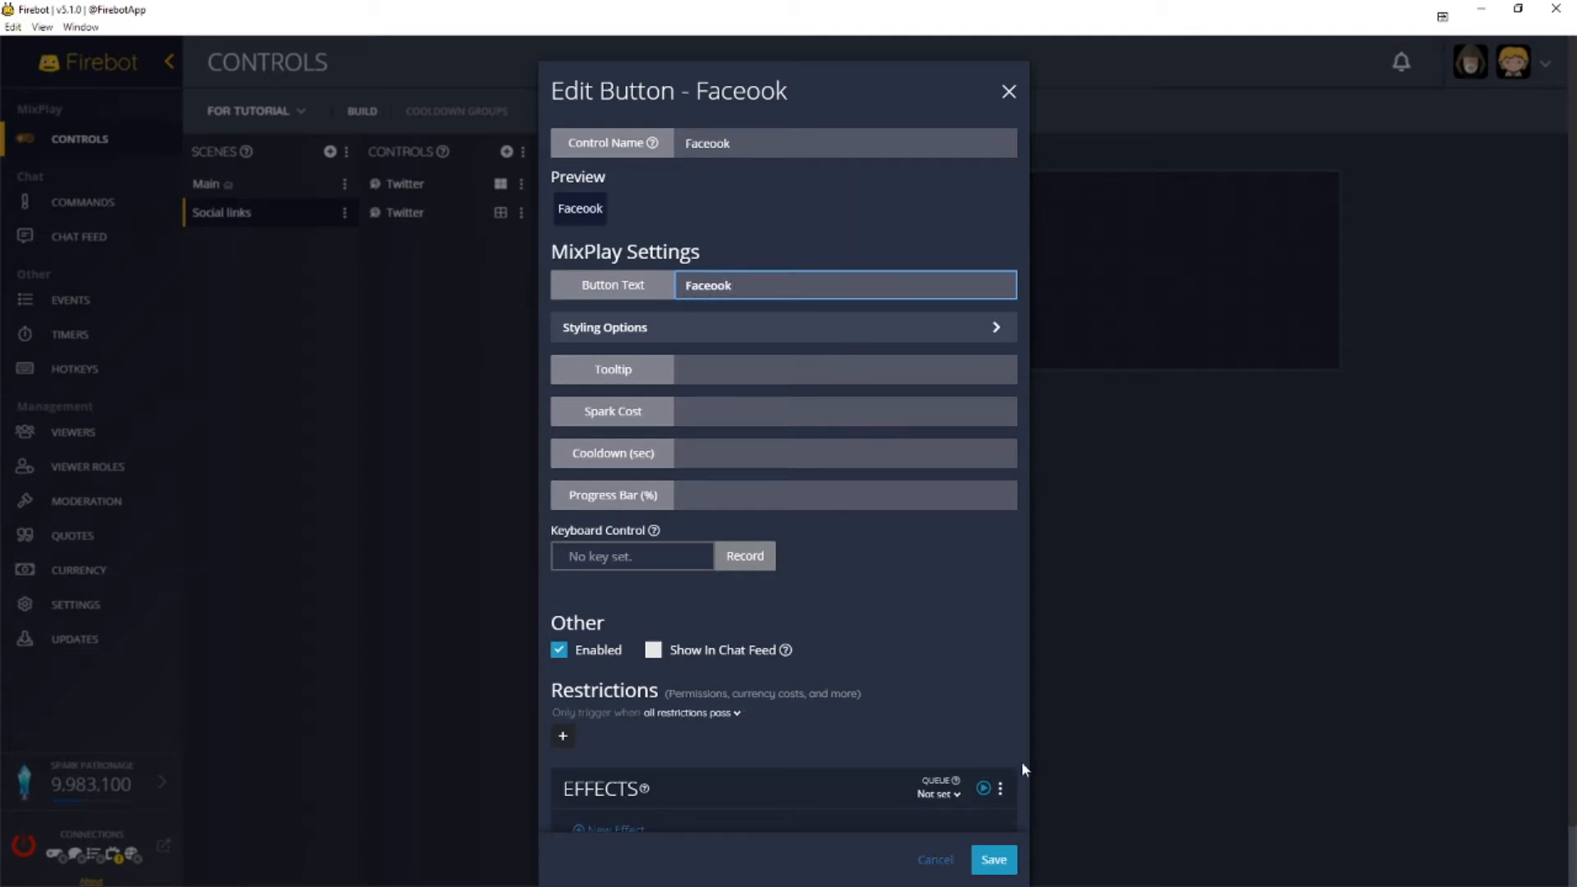
click(995, 858)
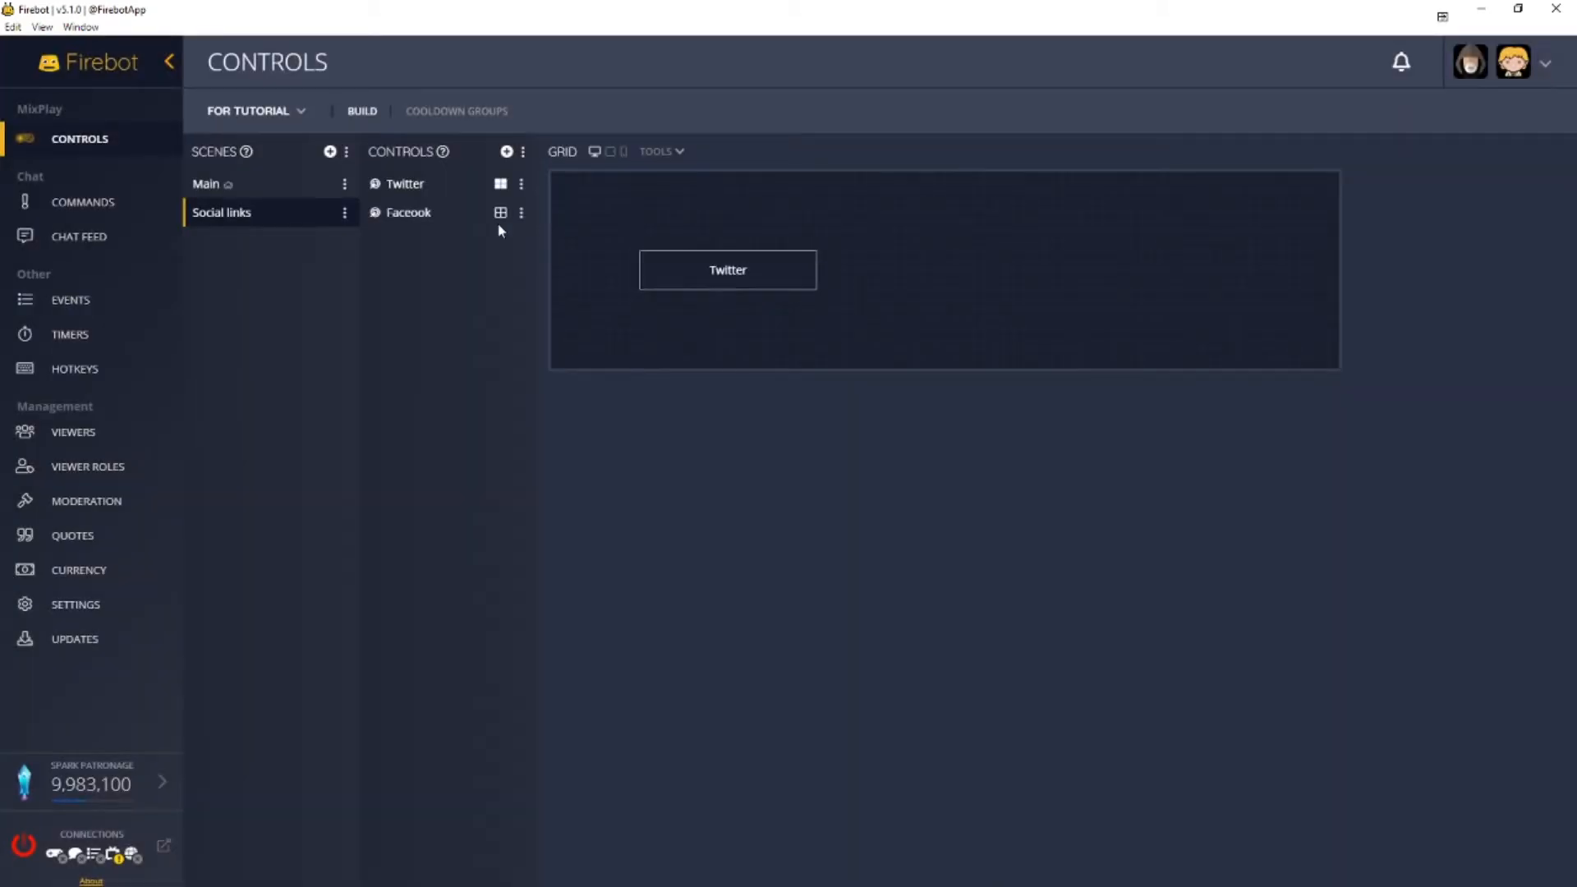
drag(608, 196, 1018, 274)
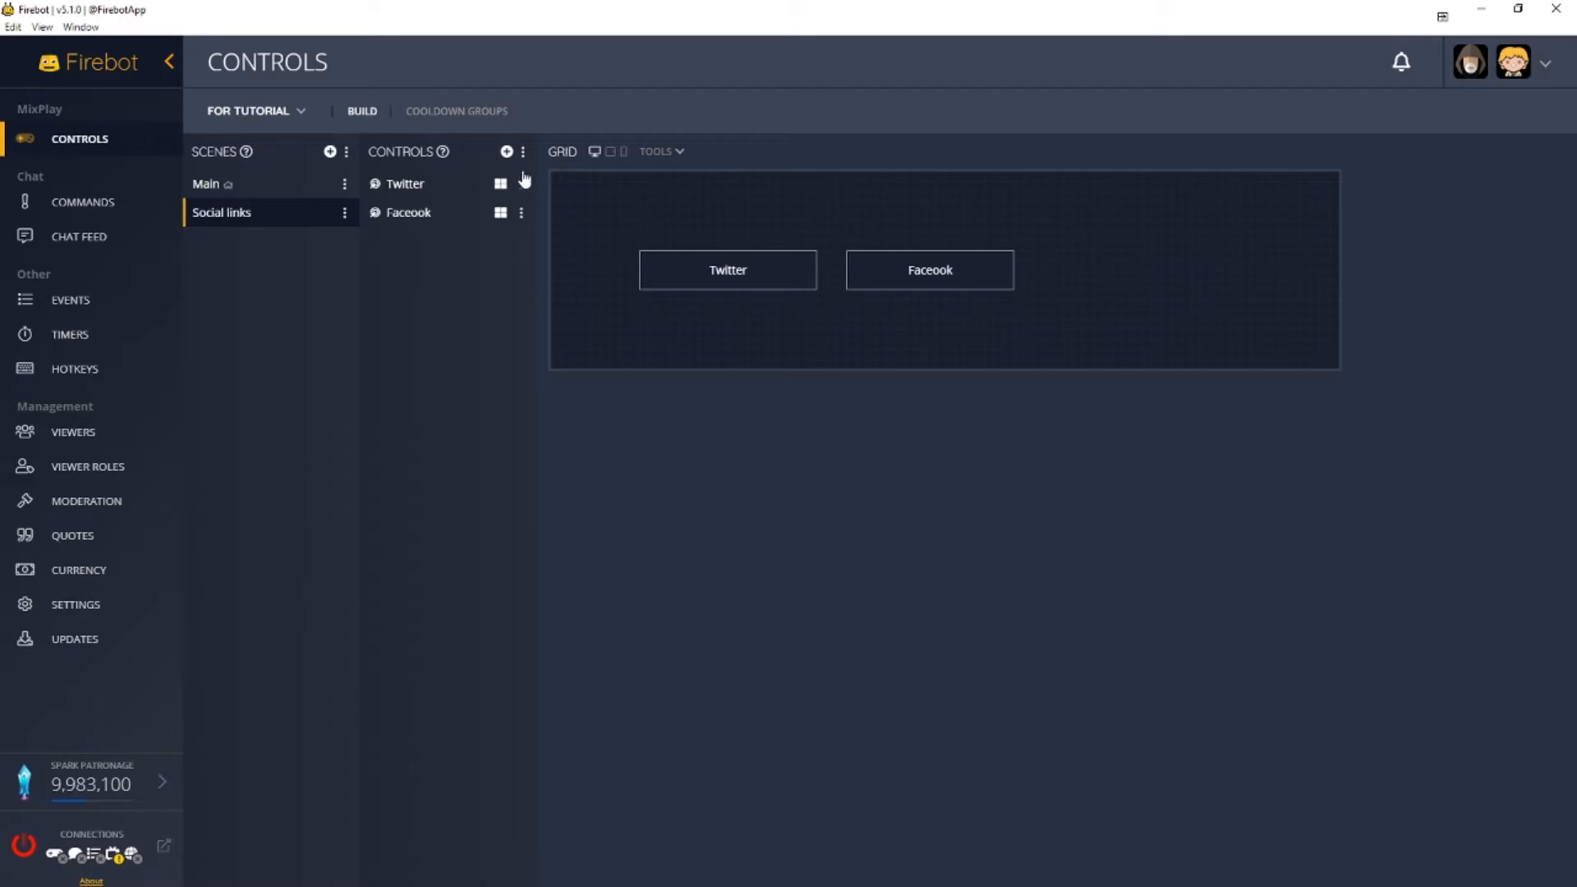
- Add a Chat effect to the Twitter button that sends the Twitter profile link as the bot, and save the button
click(520, 183)
click(569, 99)
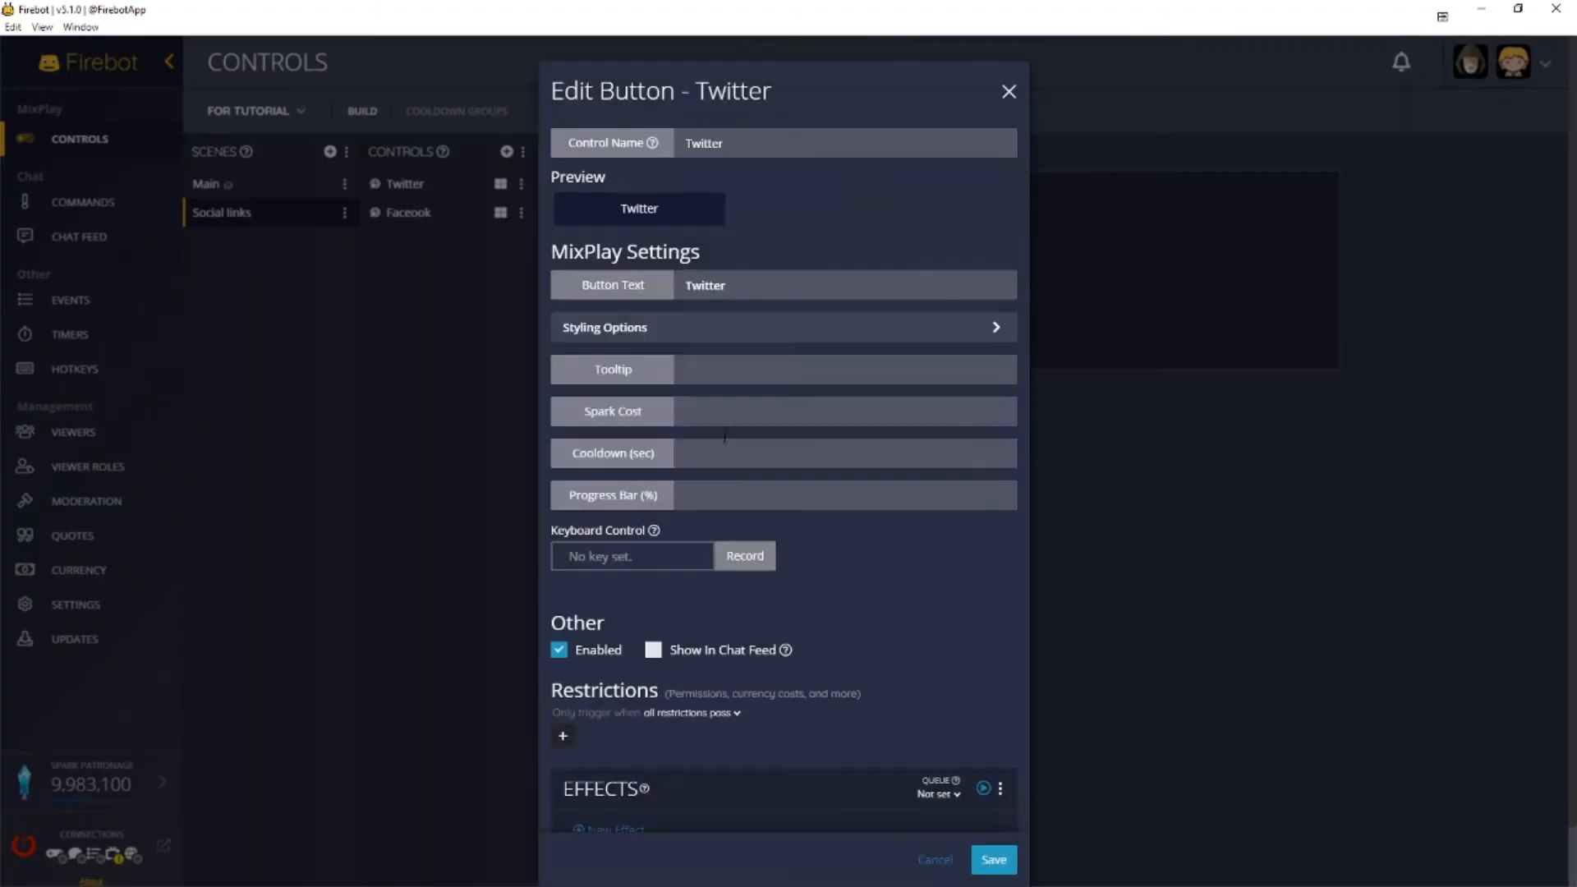
scroll(846, 716, down, 2)
click(618, 776)
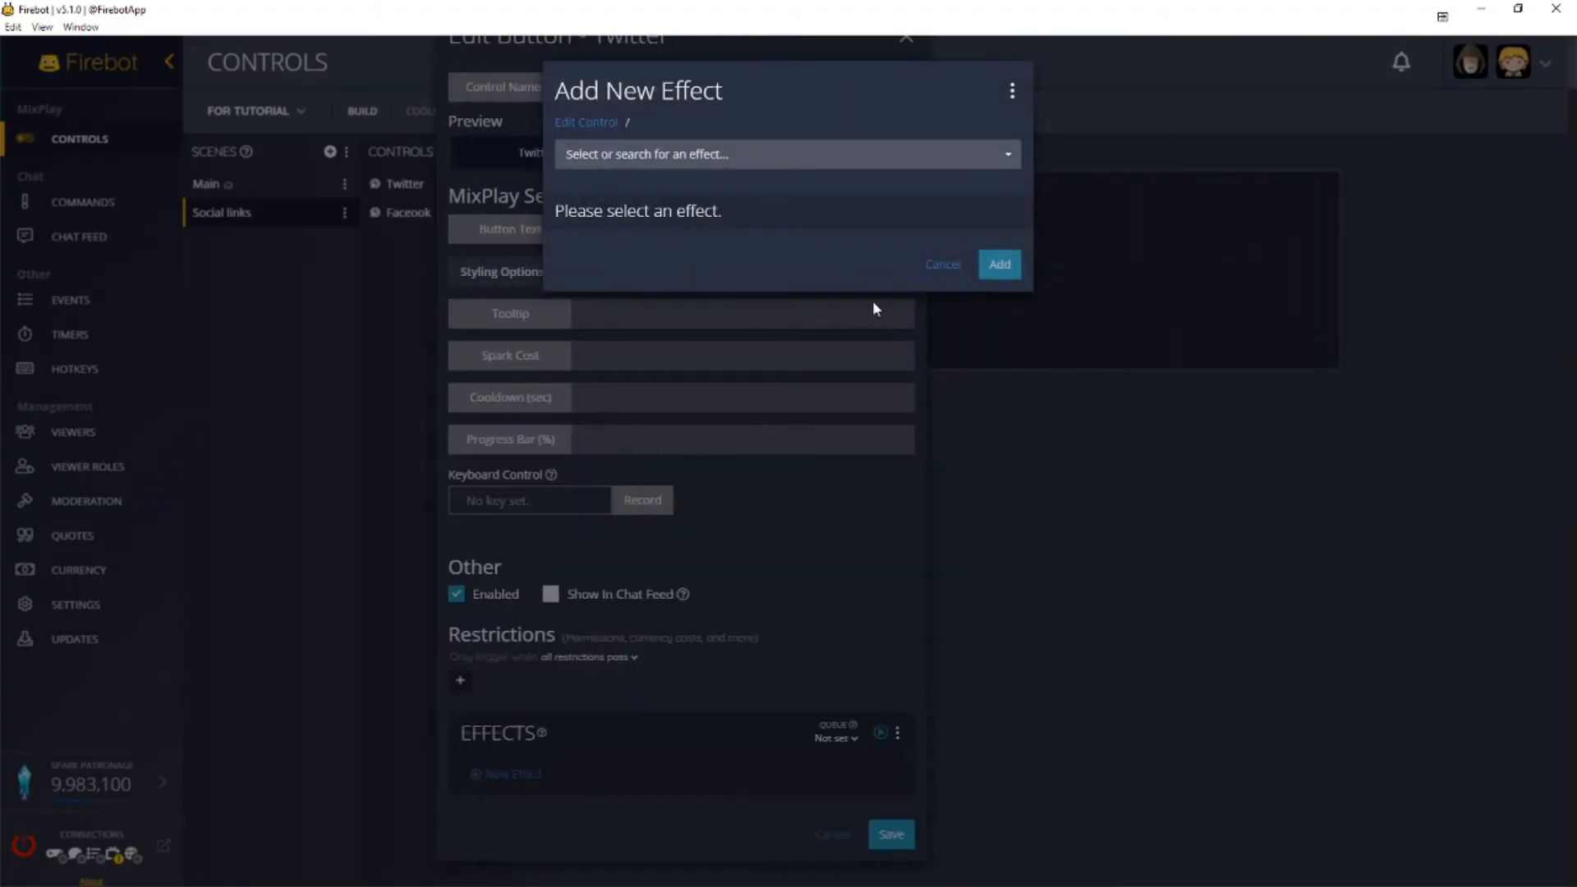
click(803, 156)
click(677, 308)
click(710, 360)
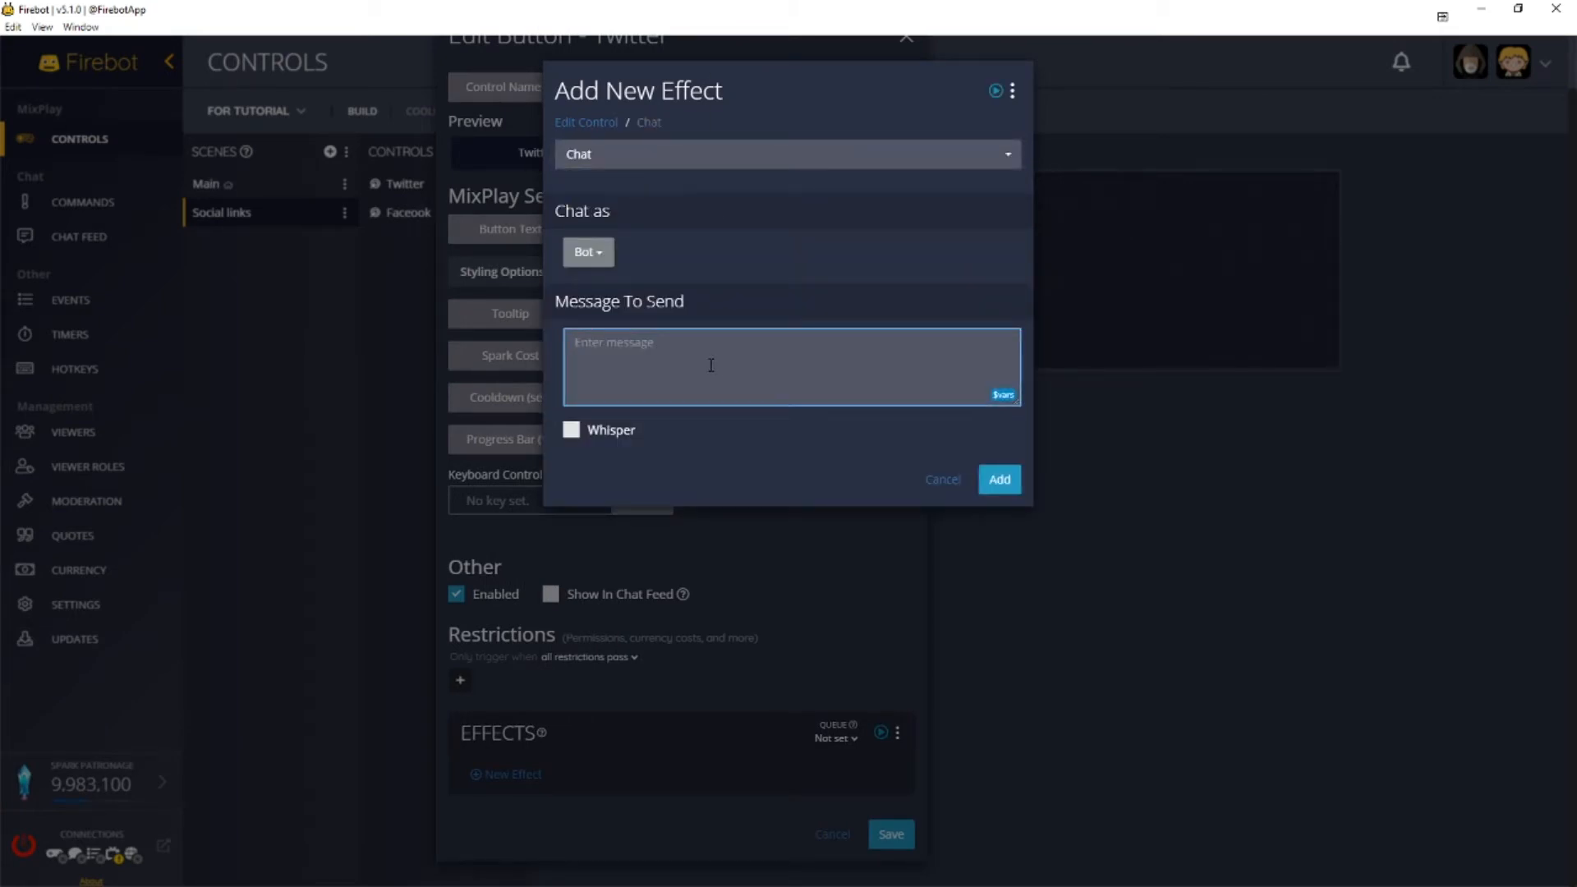
text(https://twitter.com/obibertkenobi)
click(1009, 487)
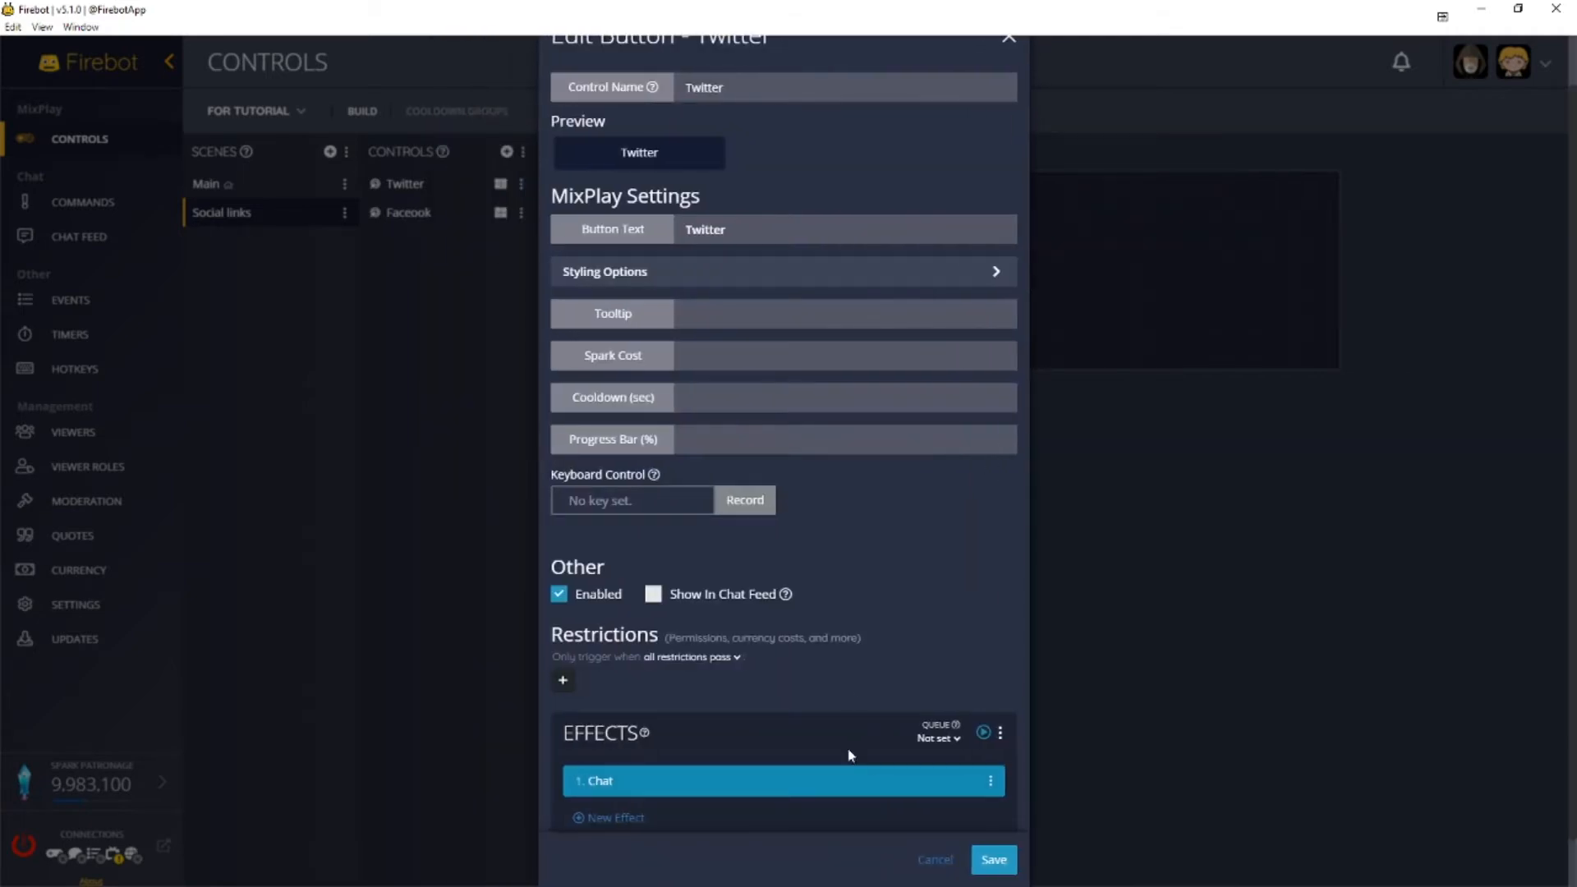
click(988, 854)
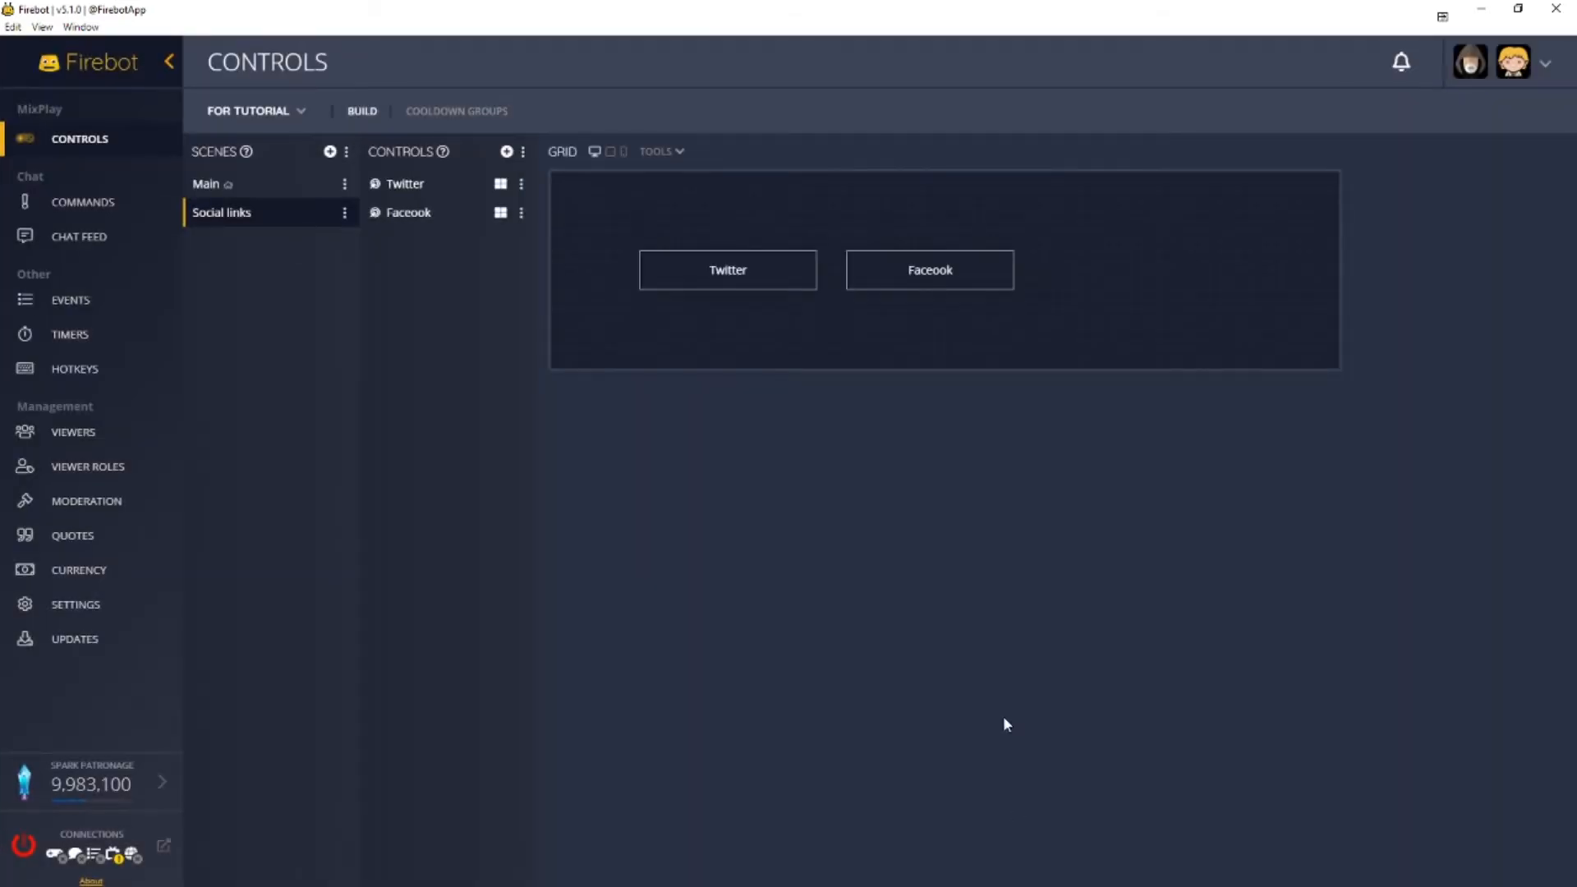
- Start a Change MixPlay Scene effect on the Main scene's Socials button, using the Move Single Viewer operation
click(270, 189)
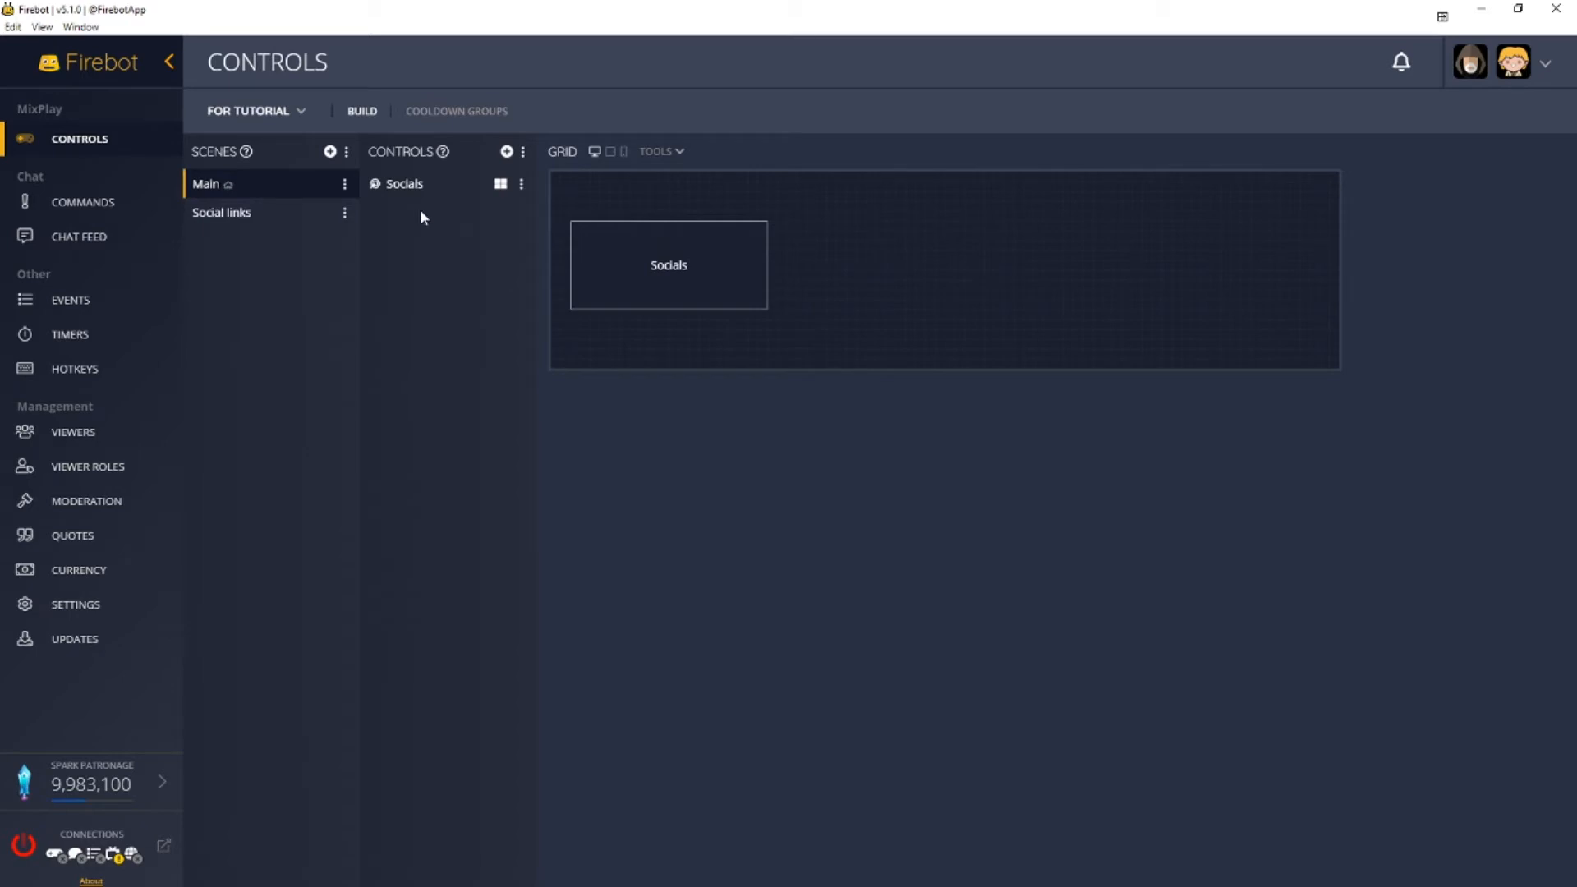
click(522, 187)
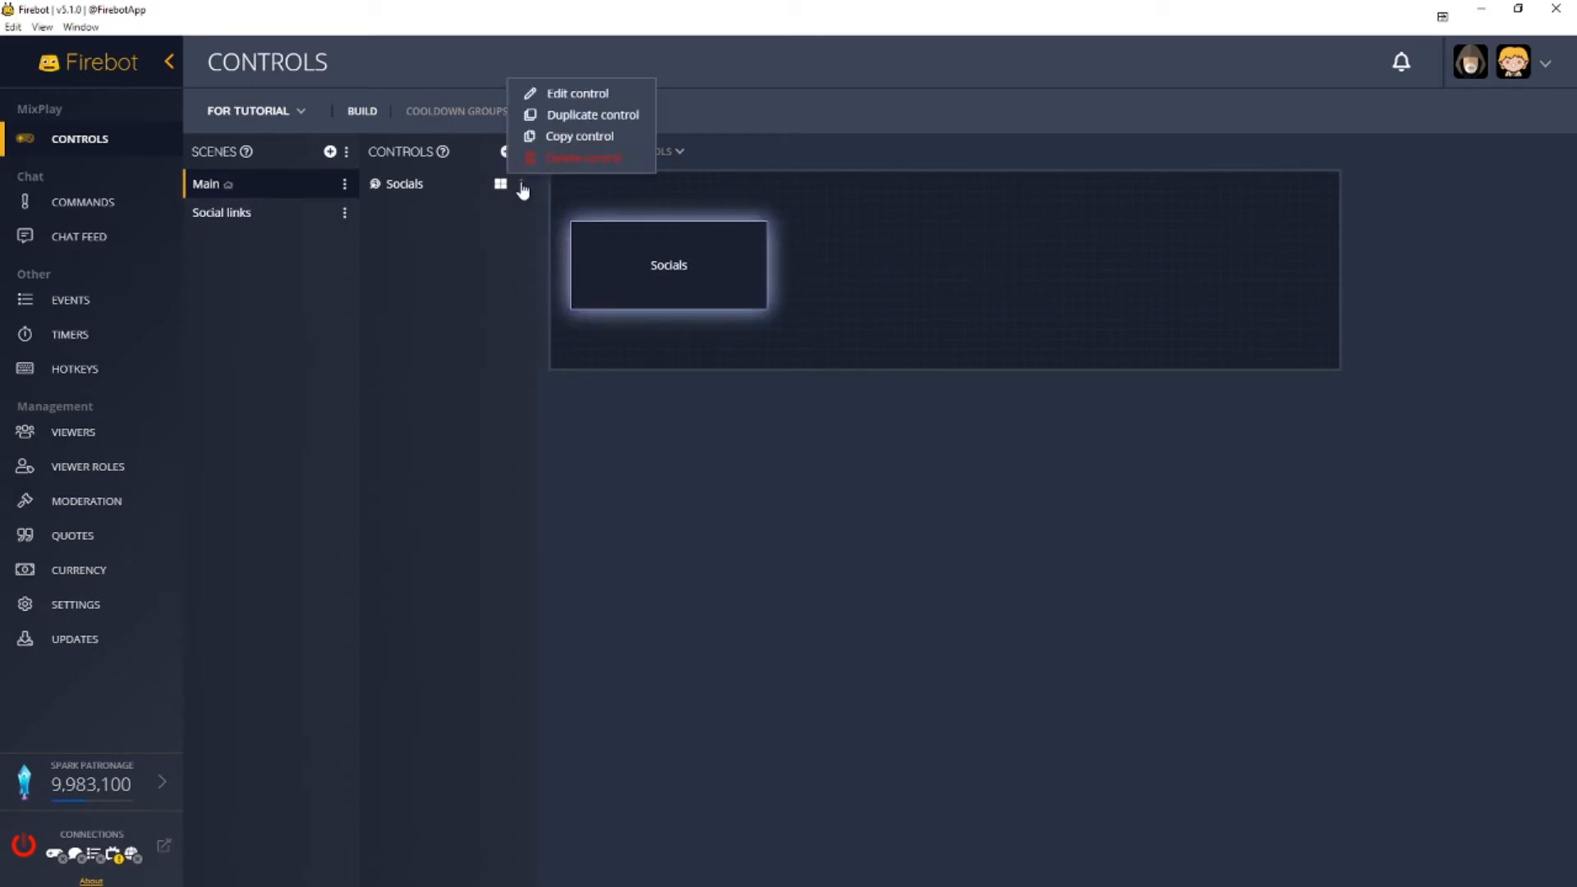
click(570, 93)
scroll(901, 599, down, 2)
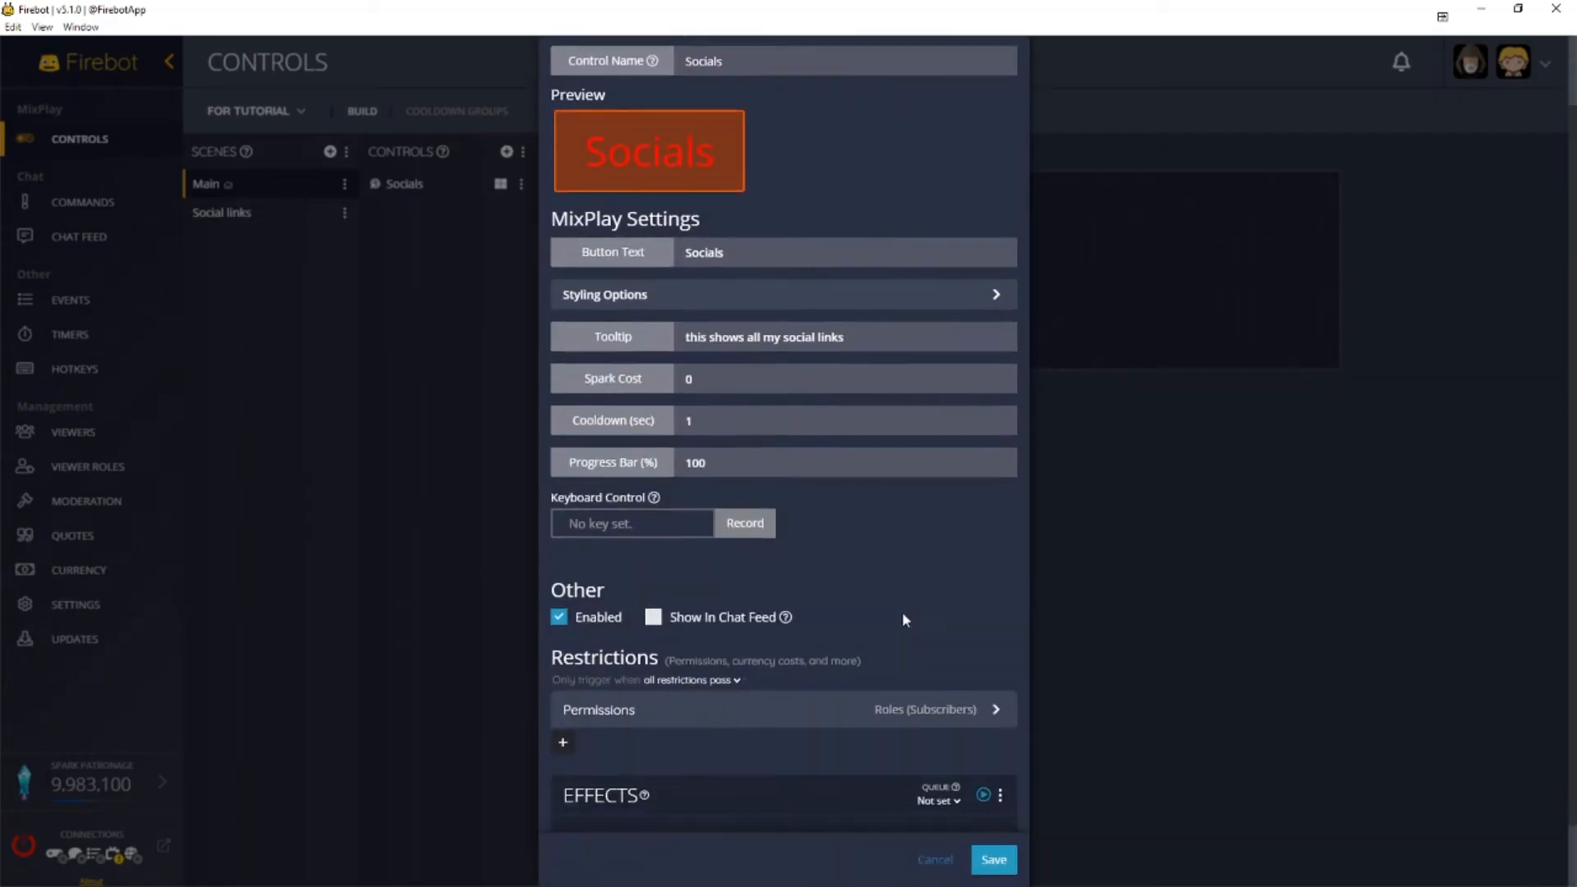
click(622, 782)
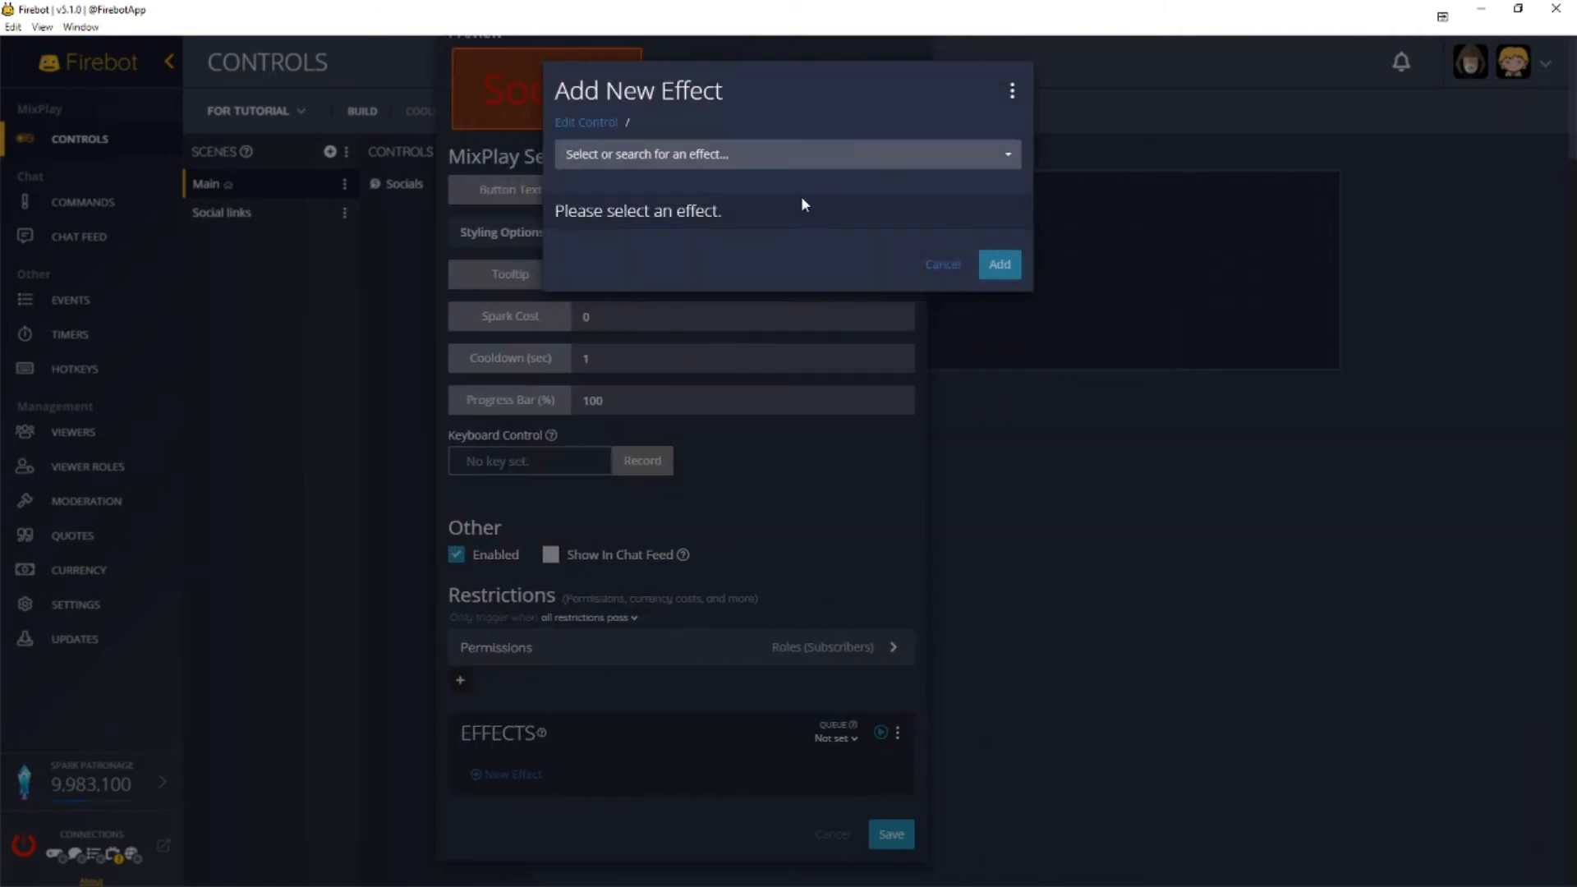
click(694, 261)
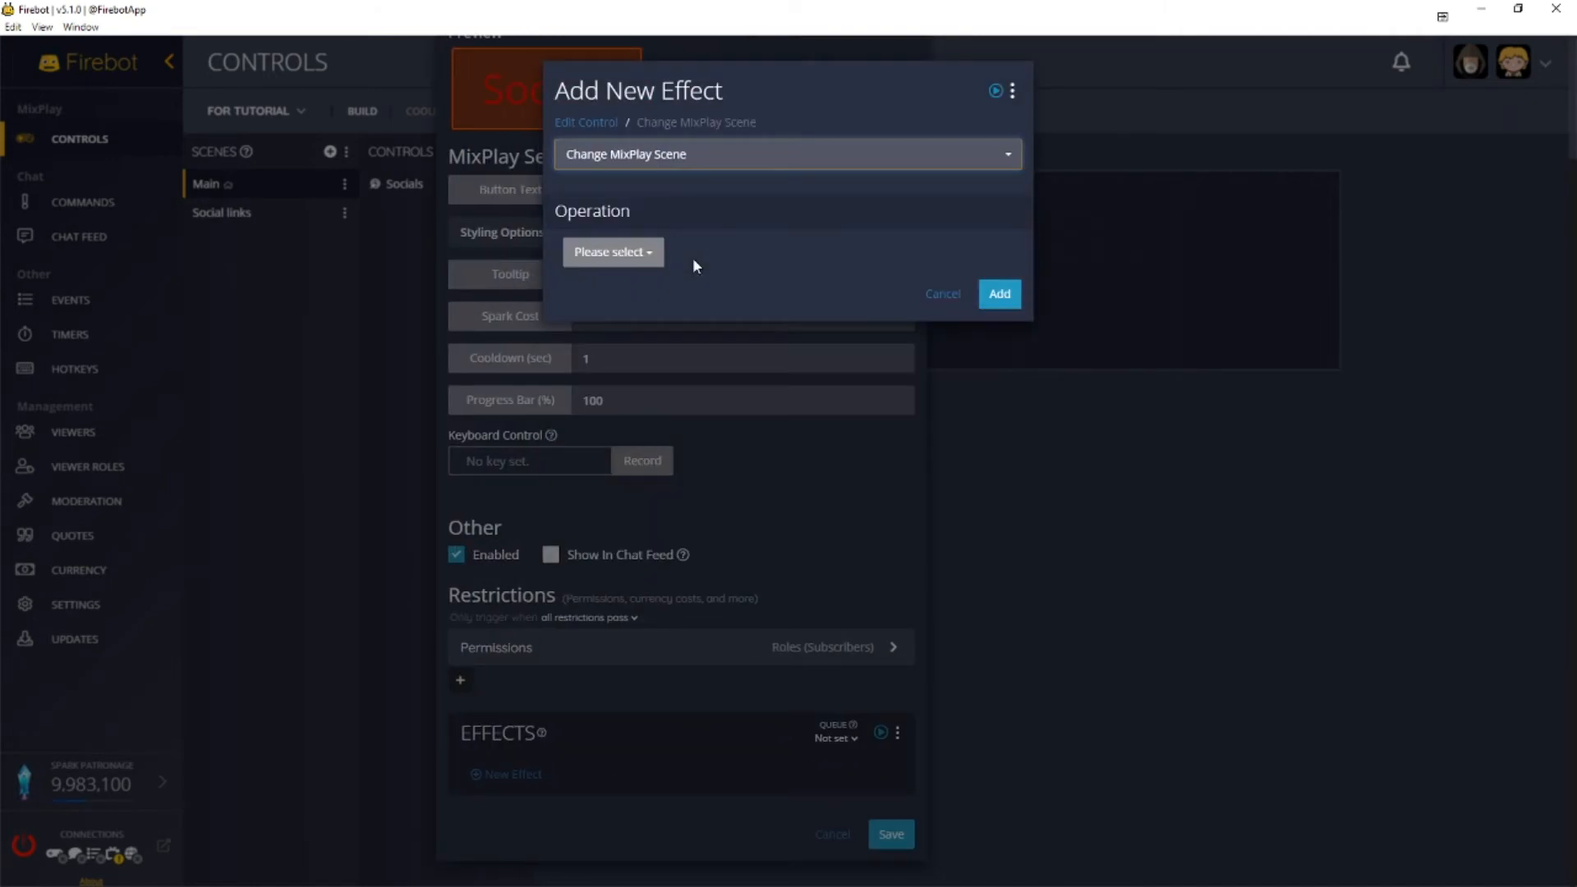
click(646, 261)
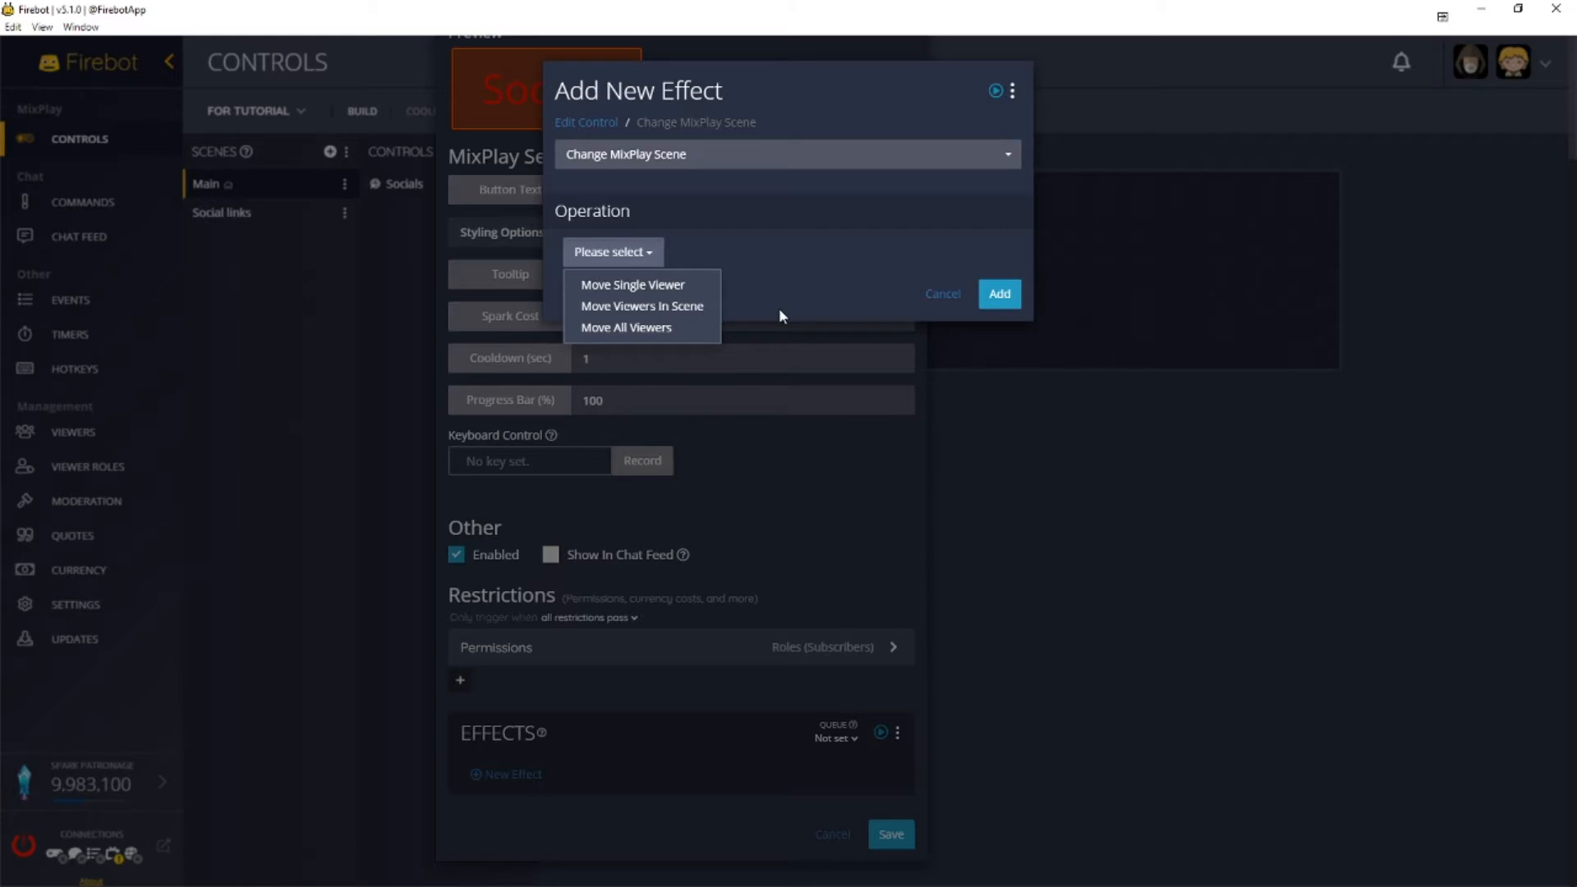
click(678, 285)
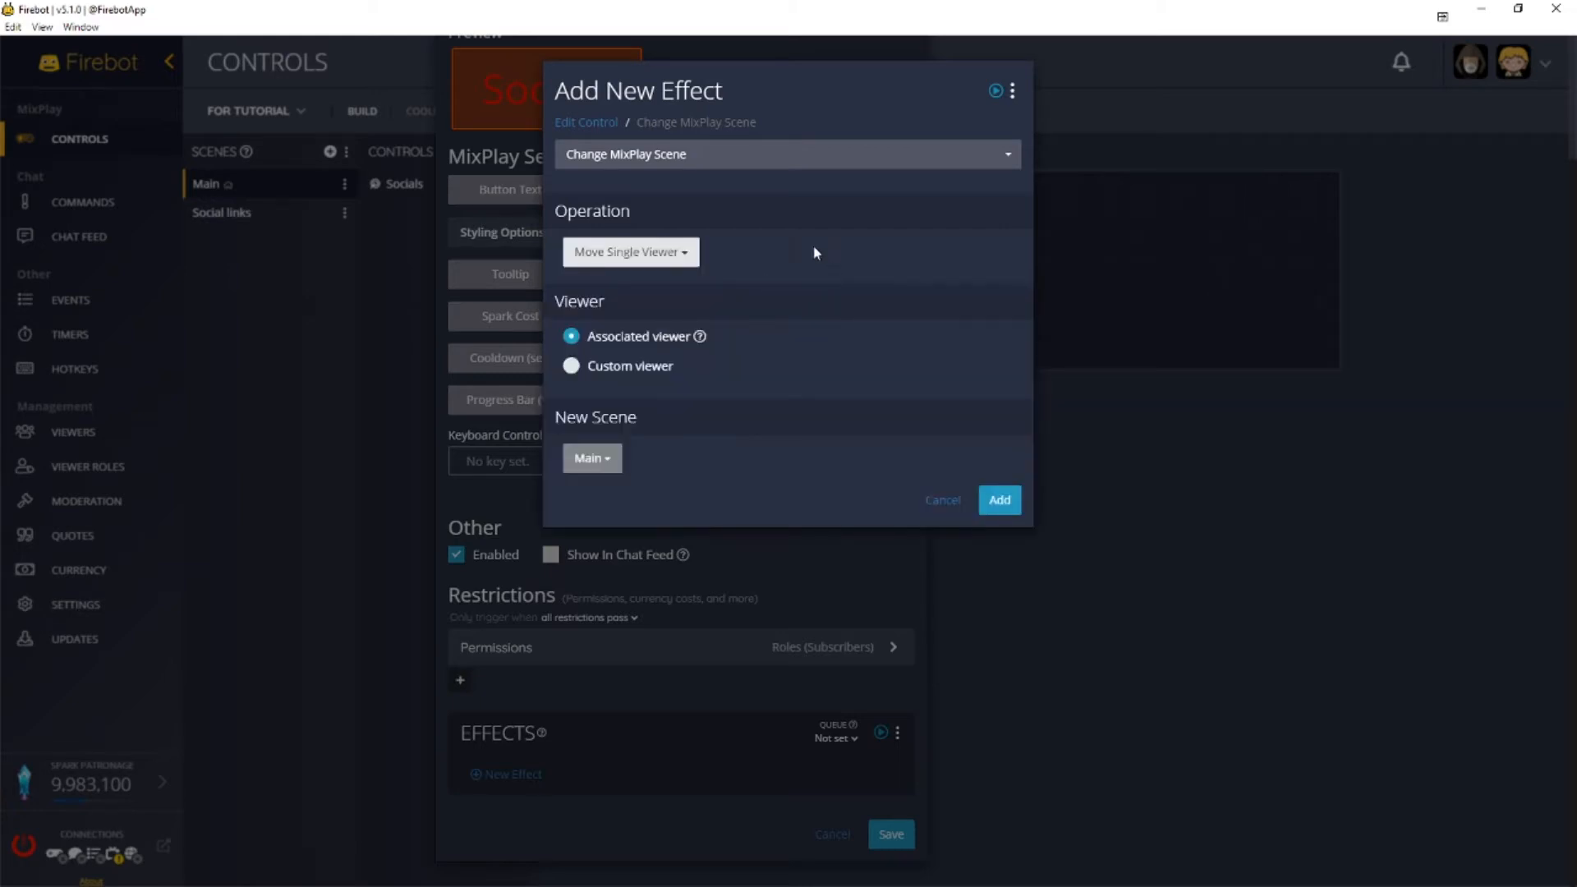
- Have the scene change move the associated viewer to Social links, add the effect, and save the Socials button
mouse_move(700, 338)
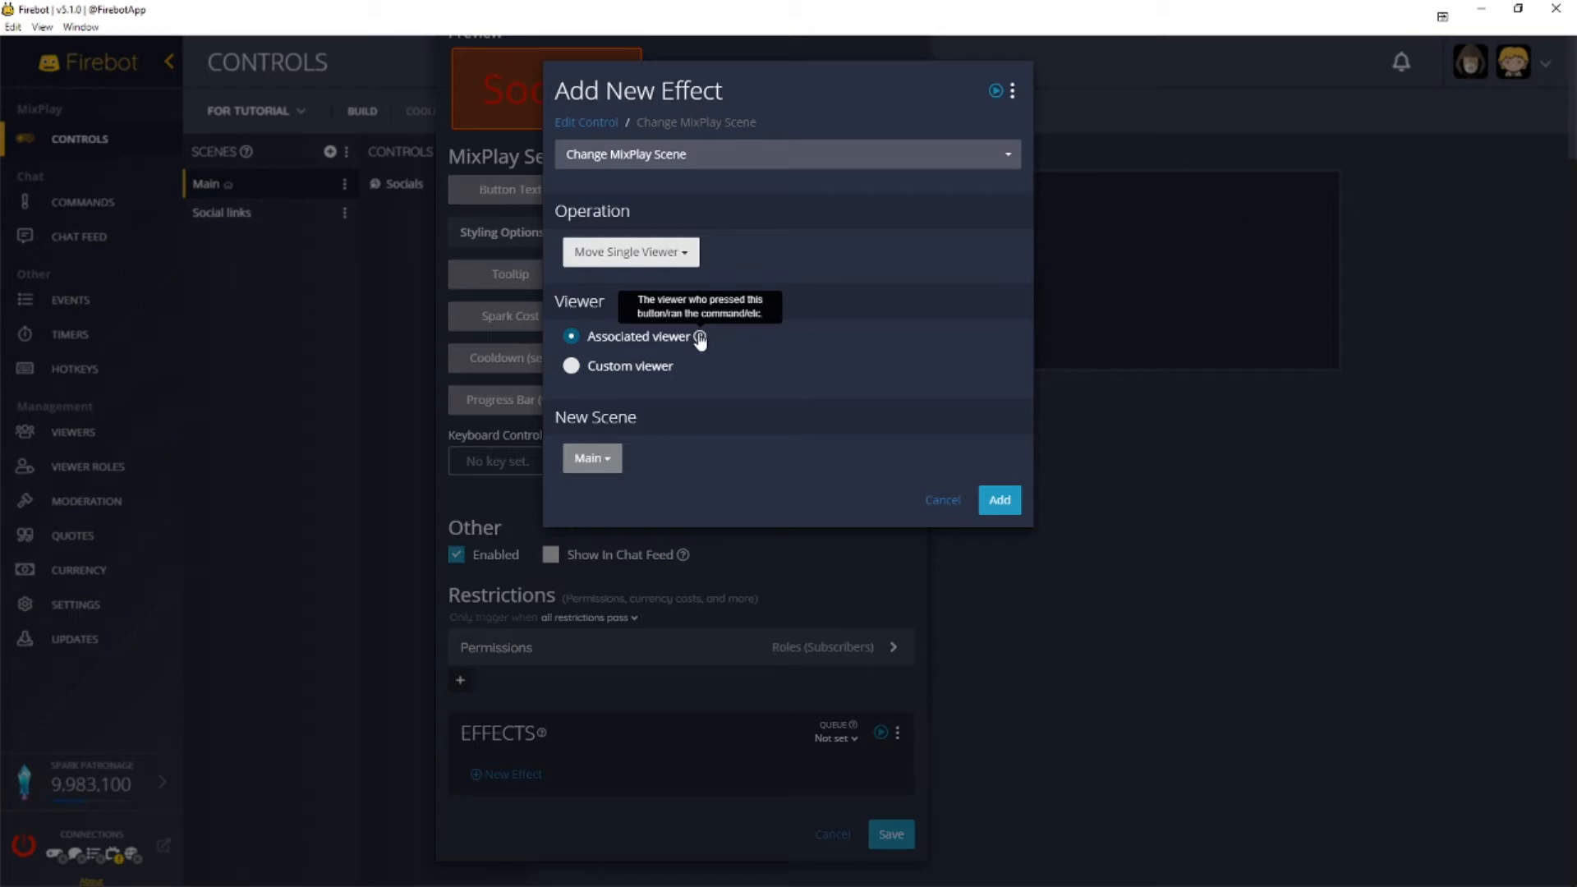
click(618, 370)
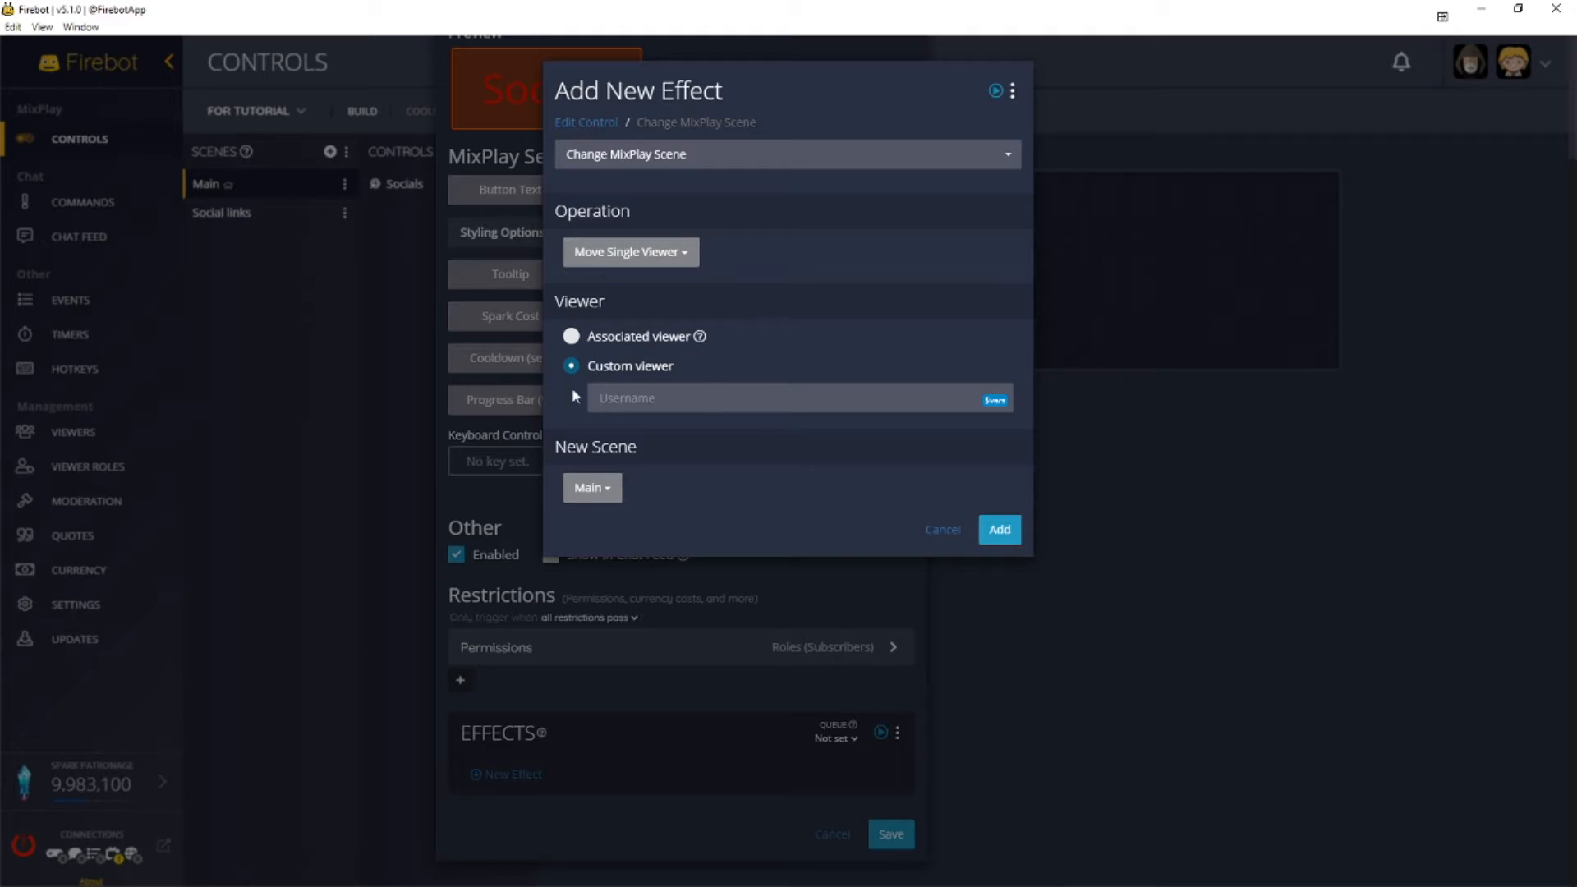
click(599, 336)
click(608, 465)
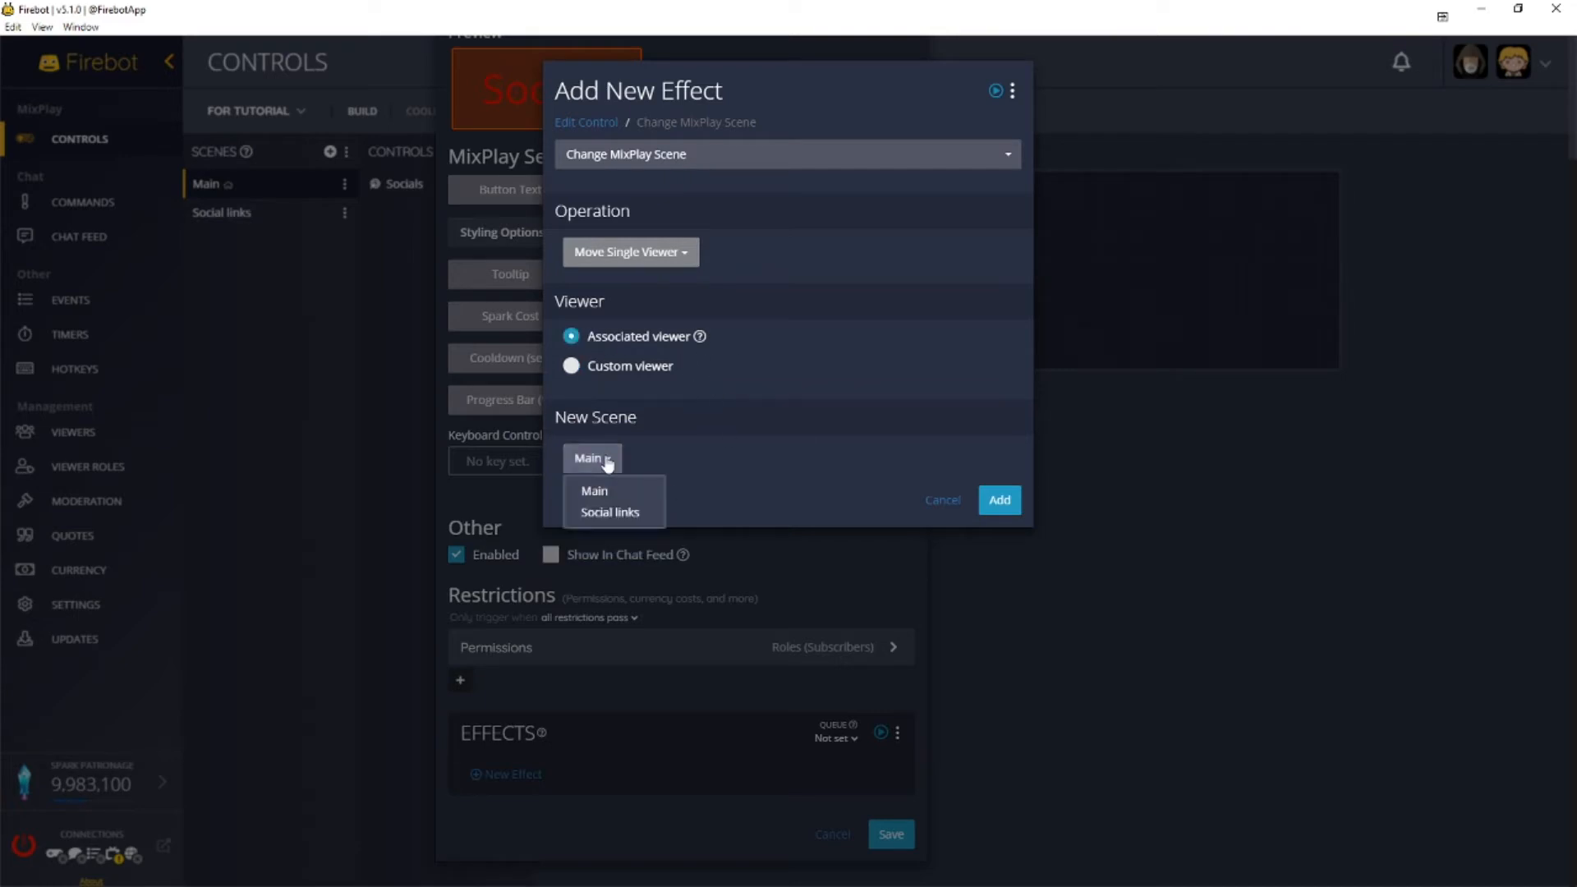
click(609, 513)
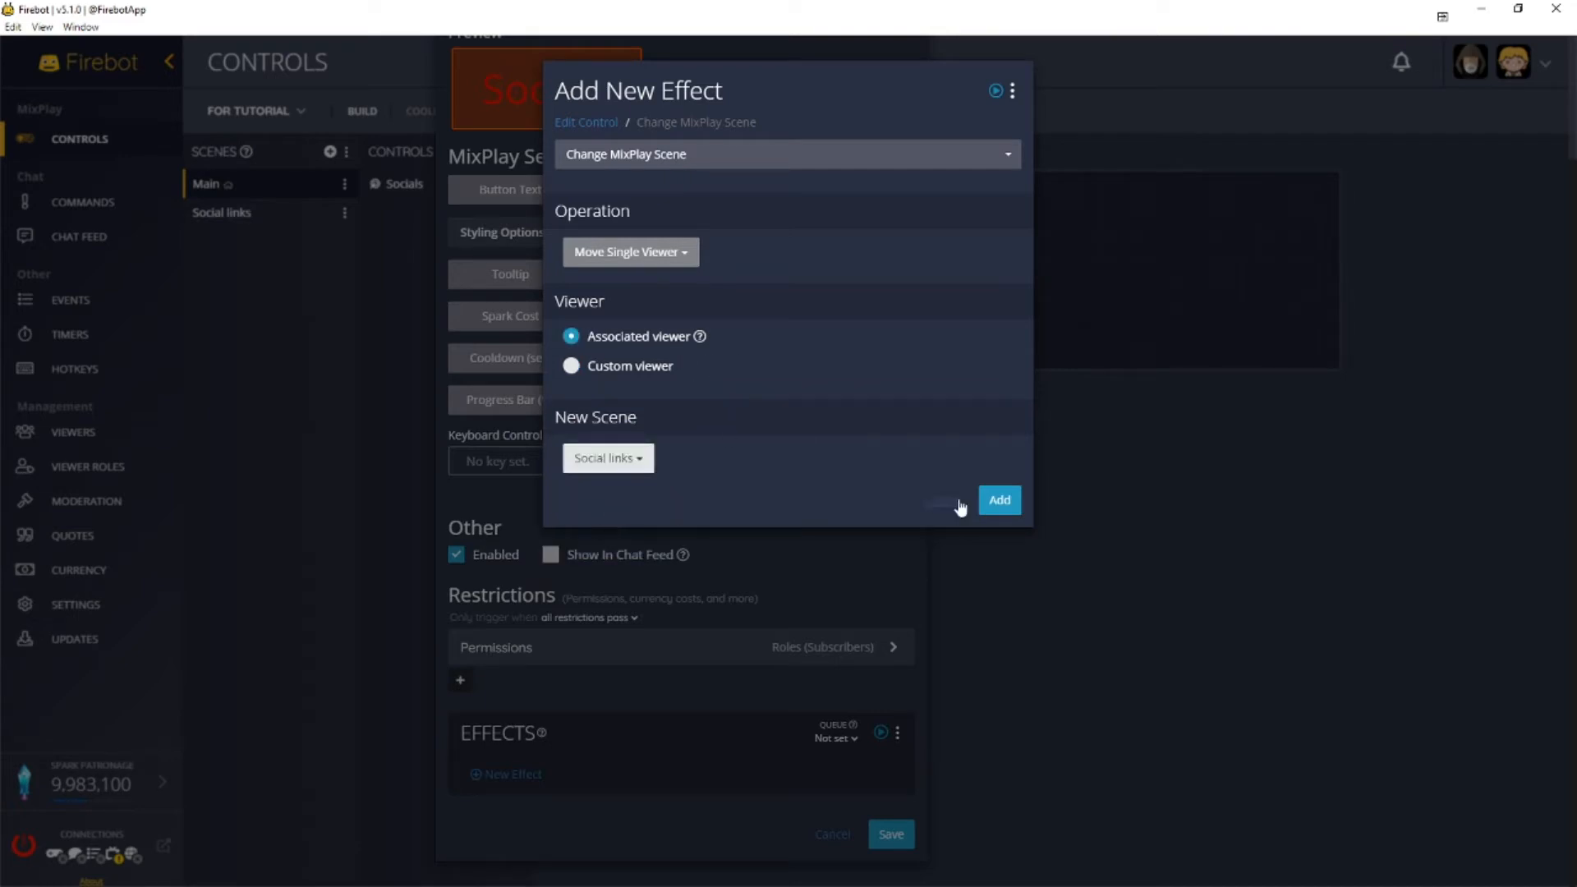
click(999, 500)
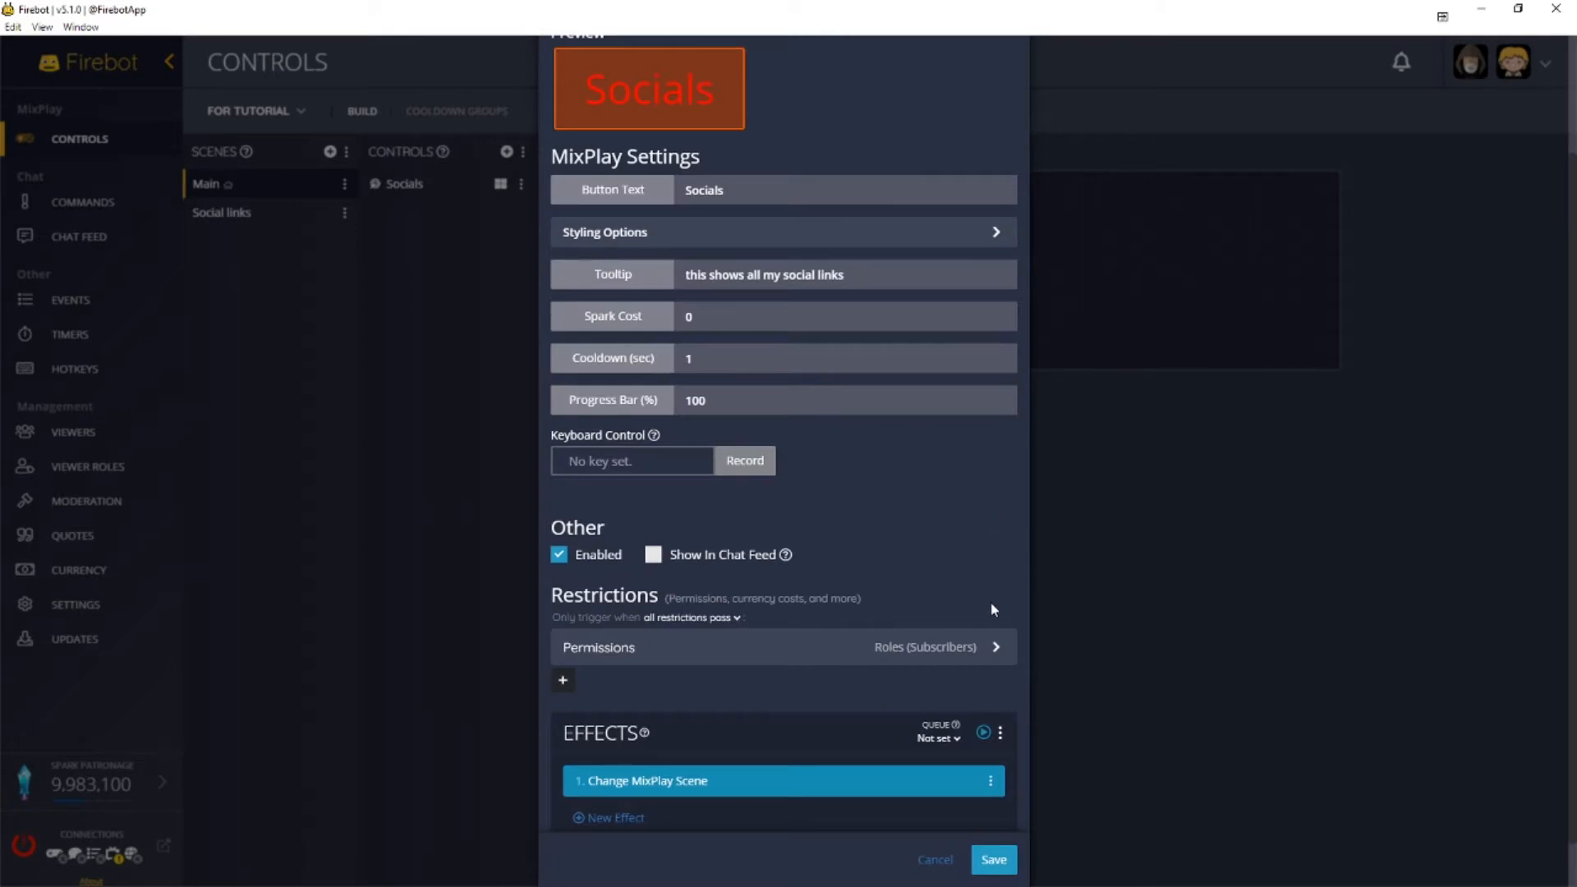
click(1006, 859)
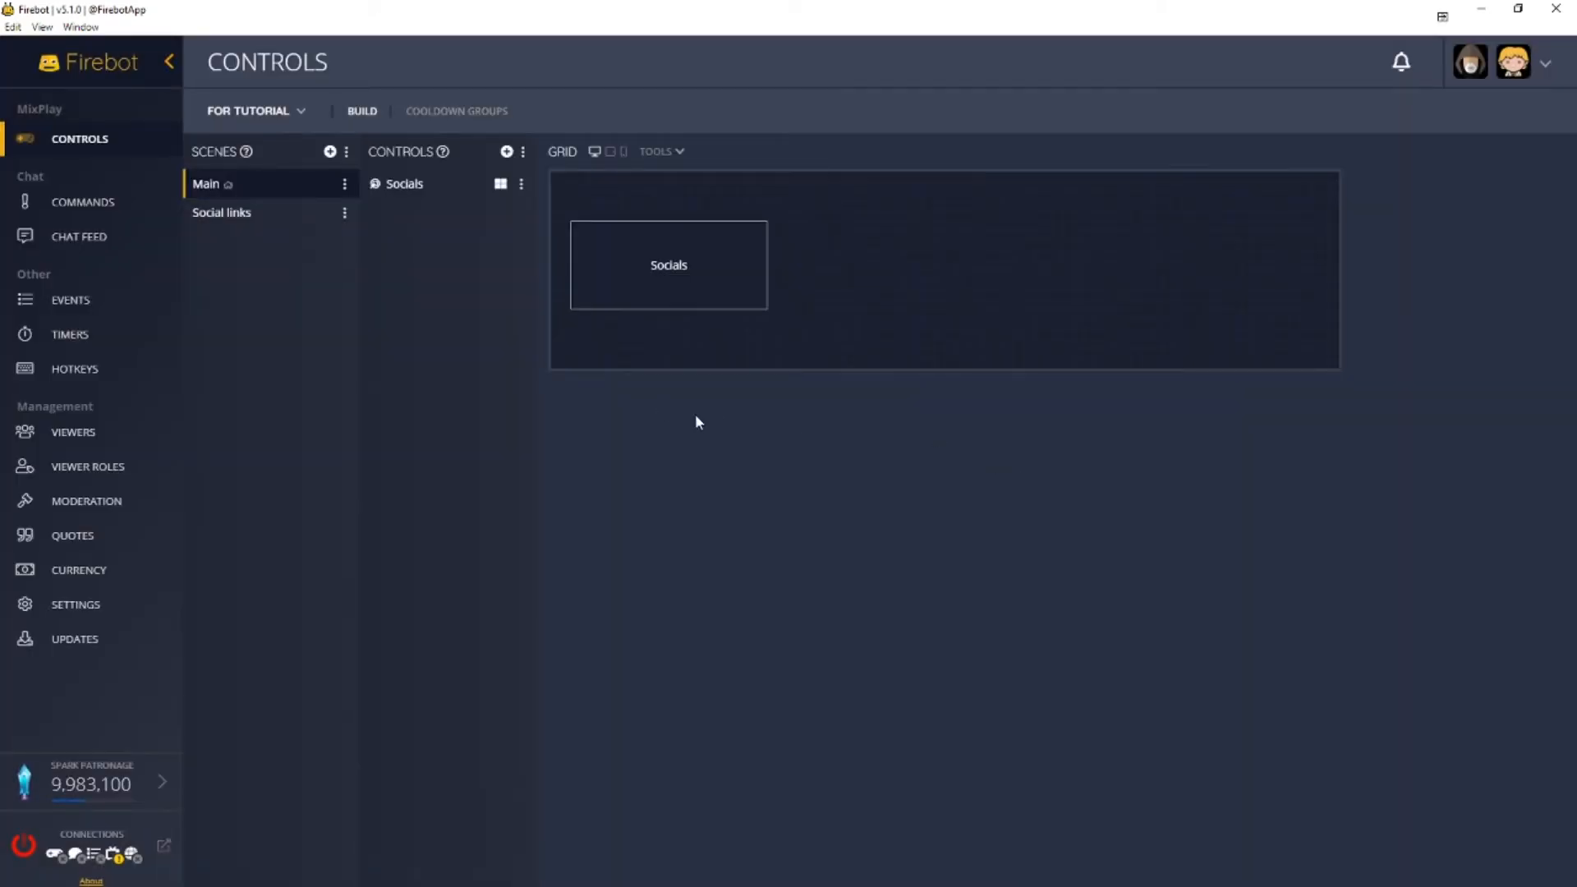
- Review the settings and effects of the Twitter button in the Social links scene without changing anything
click(606, 288)
click(271, 215)
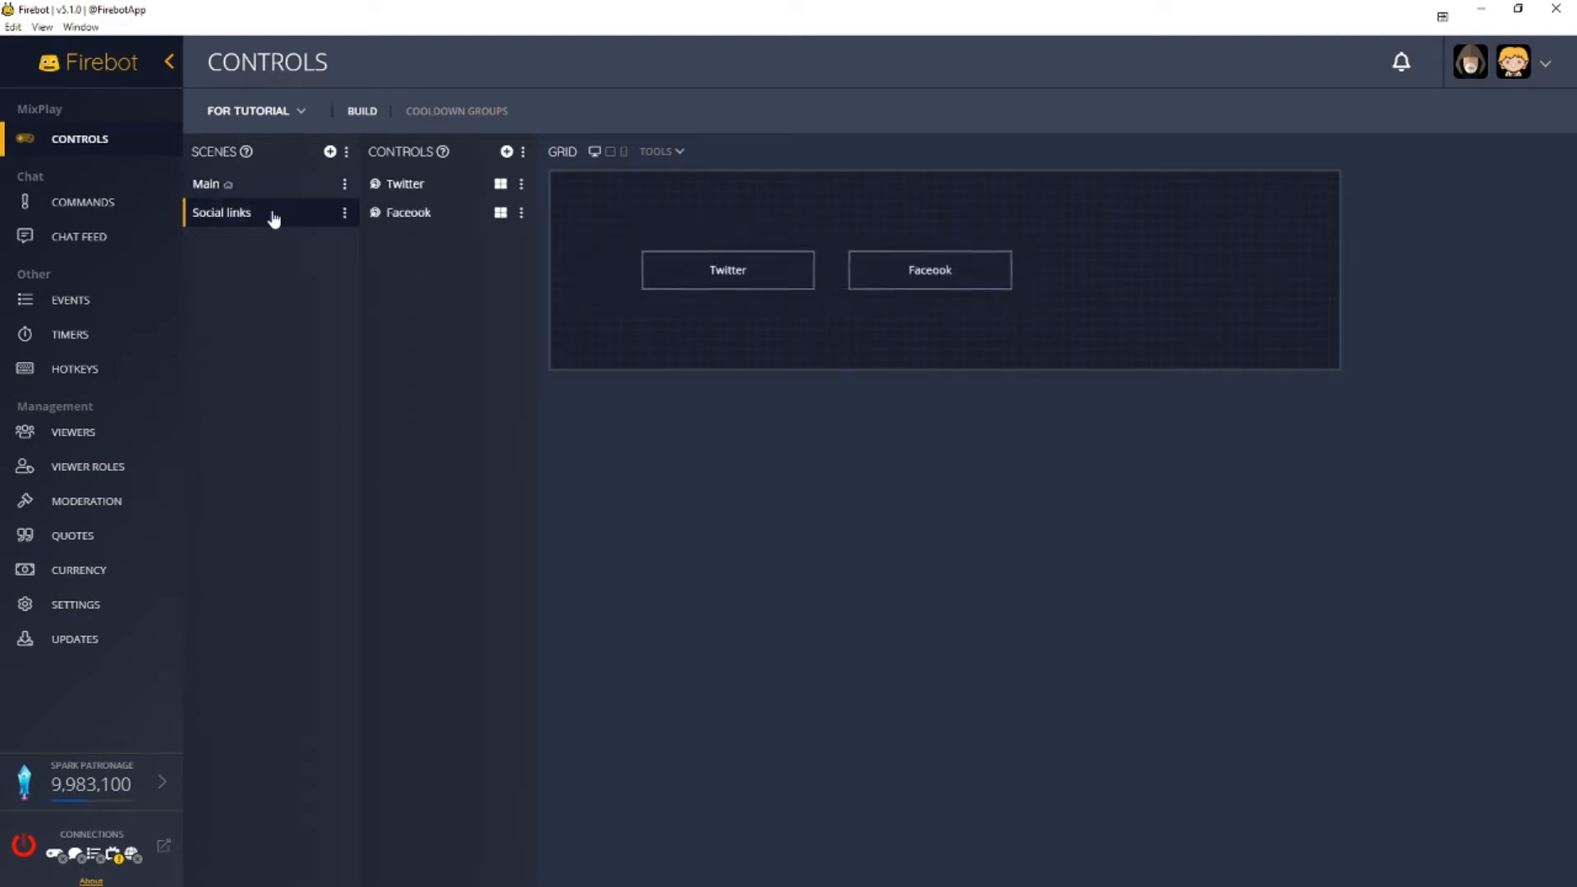
click(521, 185)
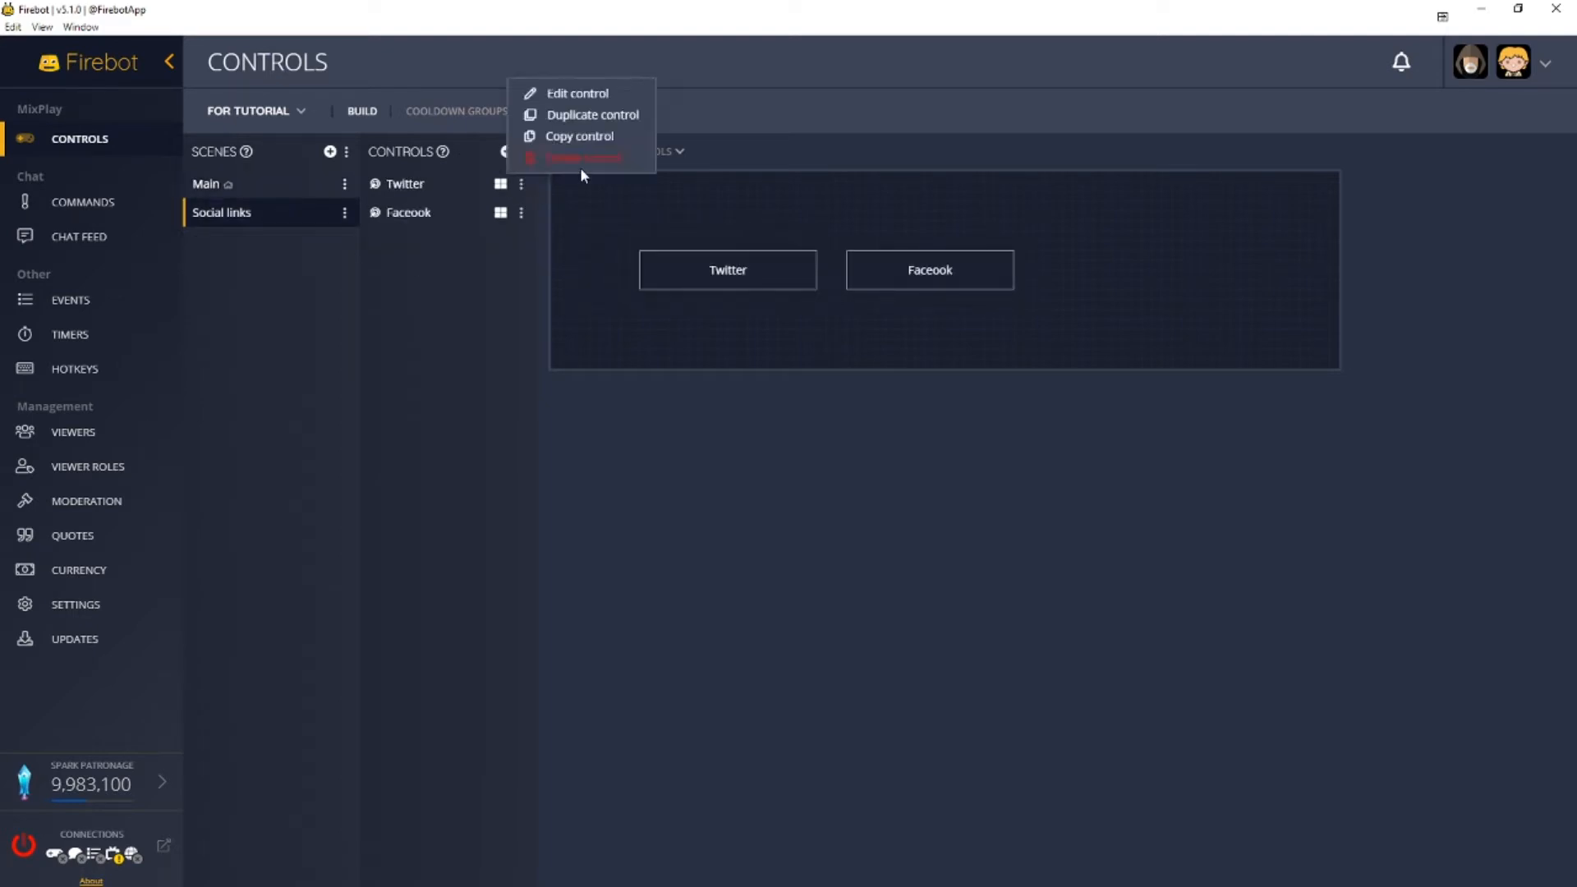
click(595, 101)
scroll(848, 538, down, 2)
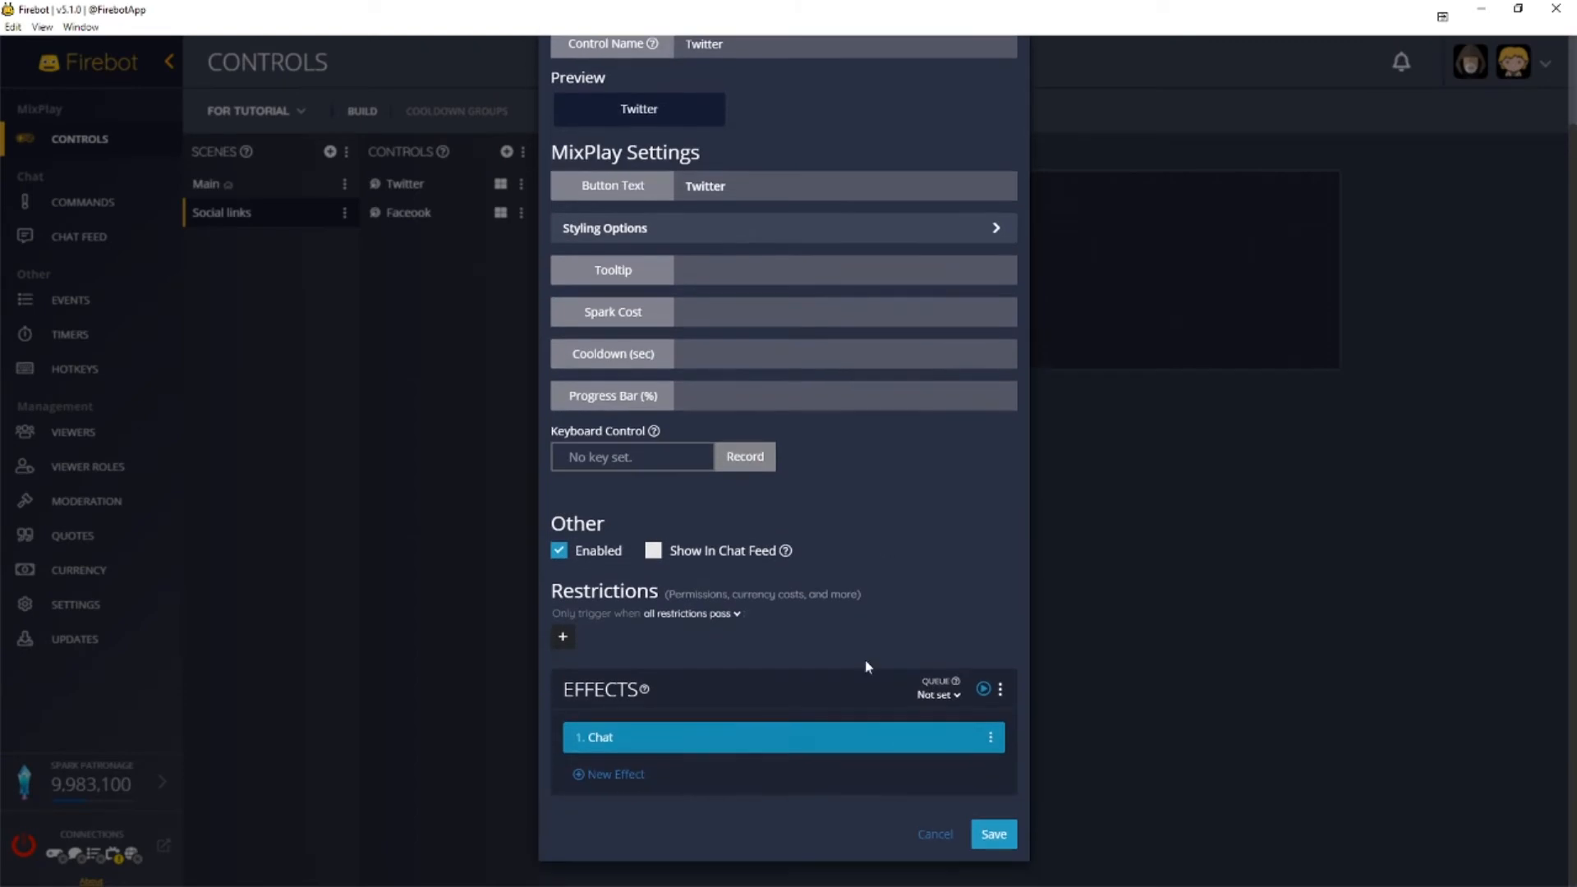
click(943, 836)
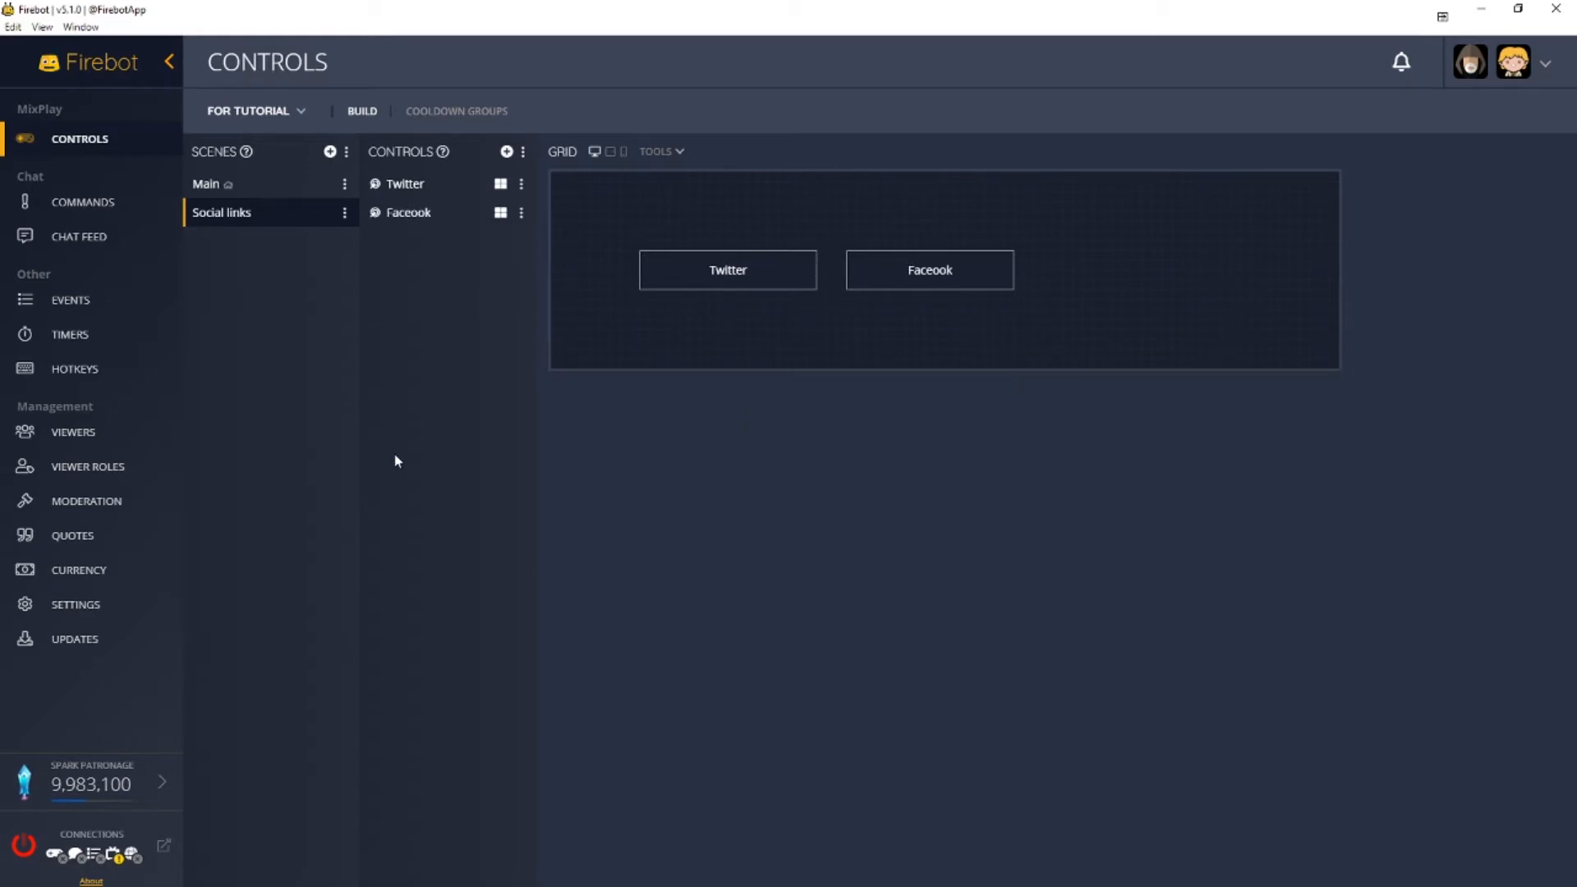
- Create a Button control named "Back" in the Social links scene and place it just right of Faceook on the grid
click(507, 151)
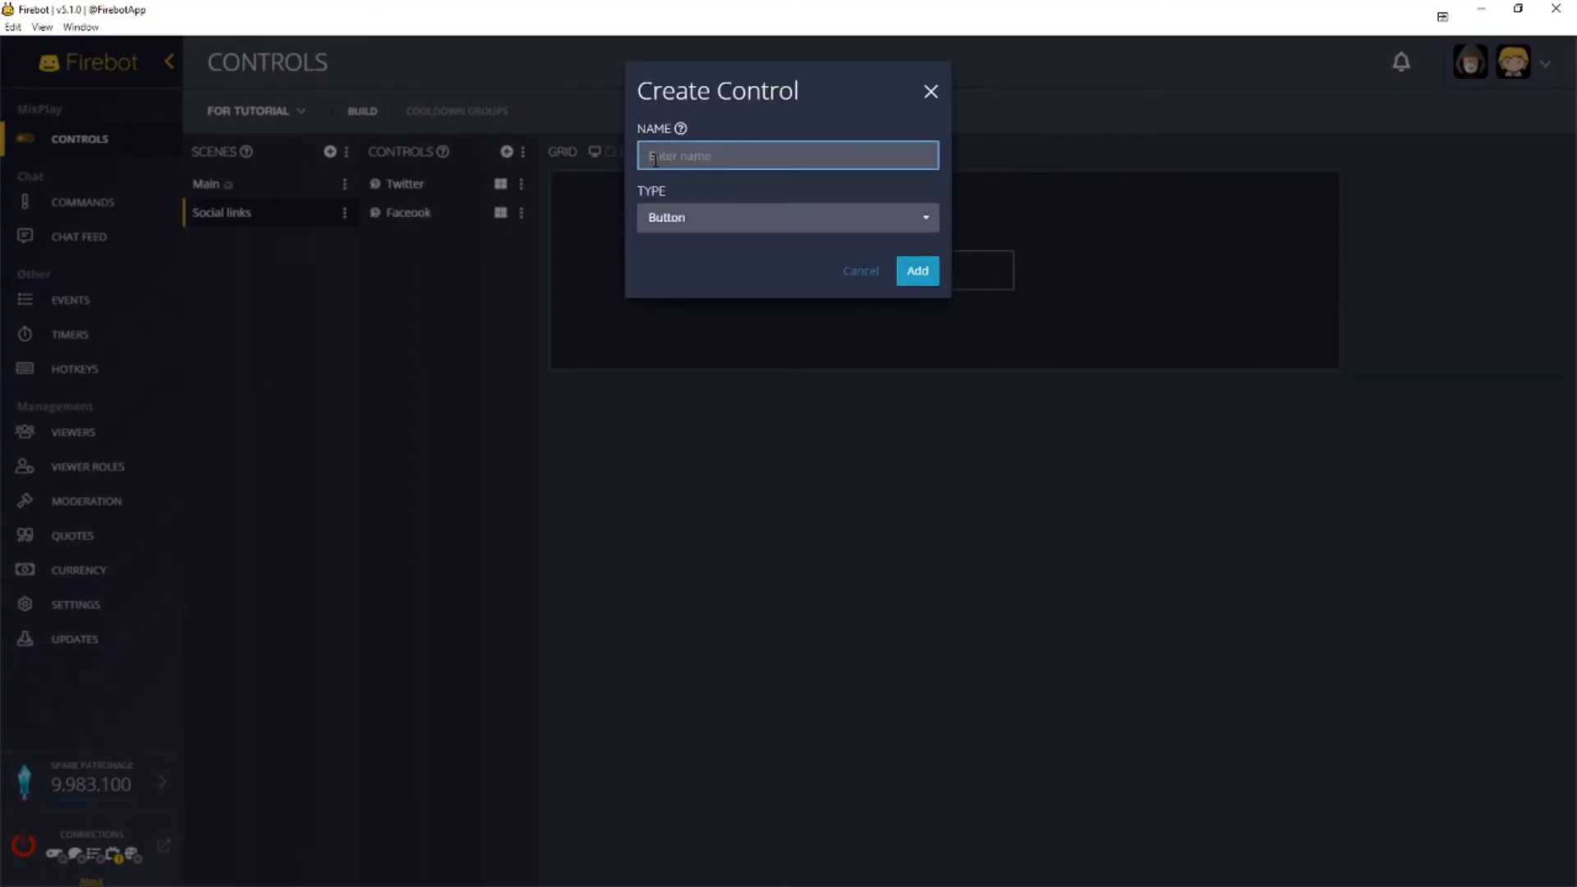
text(Back)
click(907, 265)
click(501, 183)
drag(575, 191, 1075, 277)
- Add a Change MixPlay Scene effect to the Back button that moves the single associated viewer to Main, and save the button
click(521, 183)
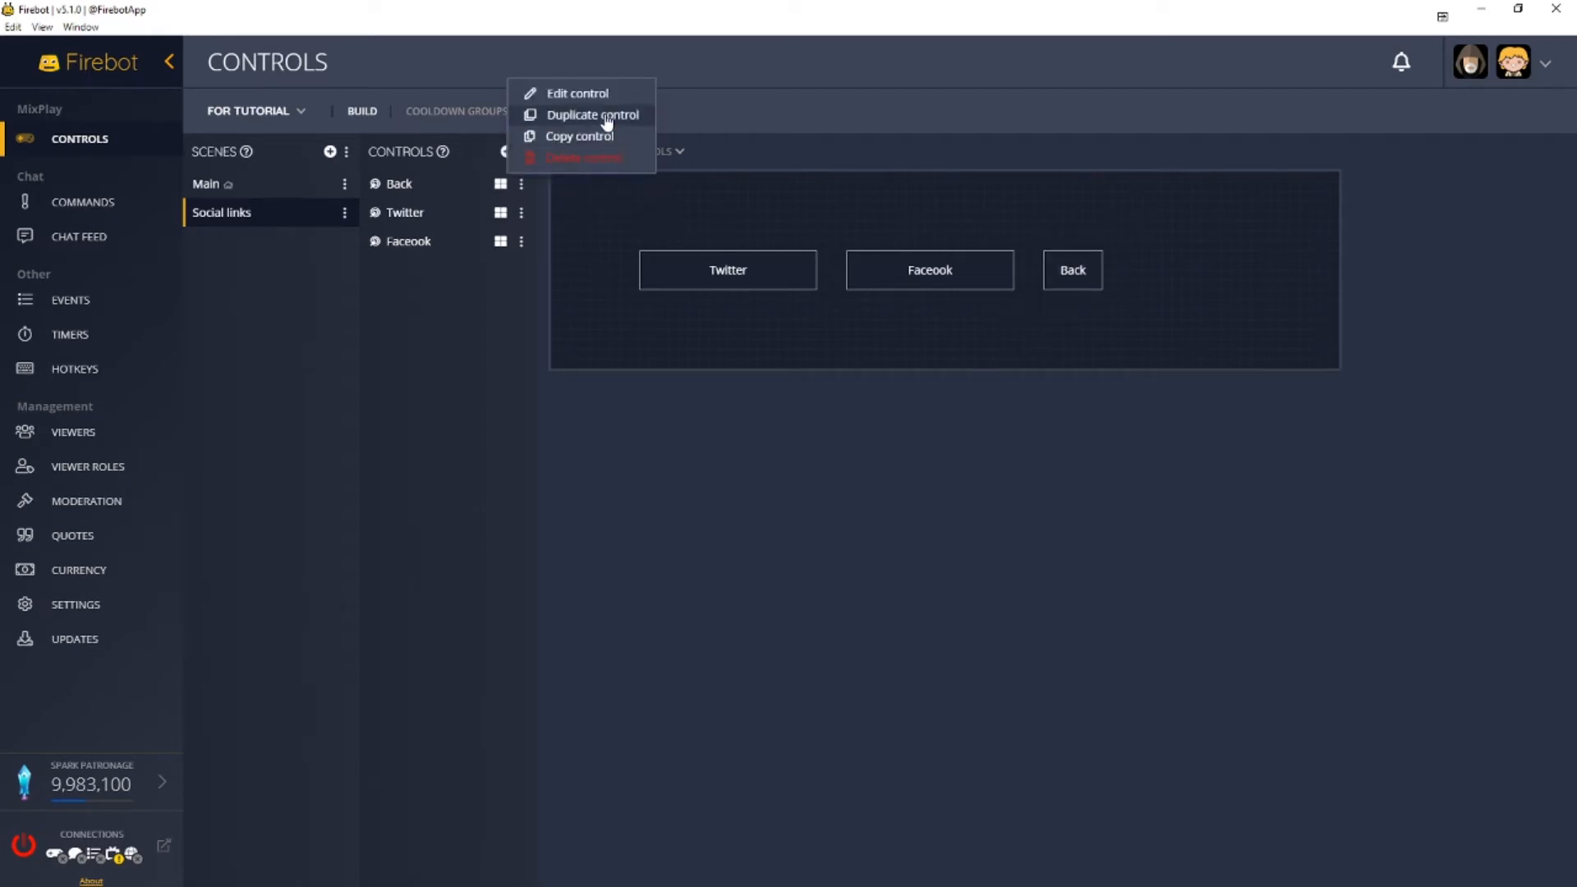
click(613, 98)
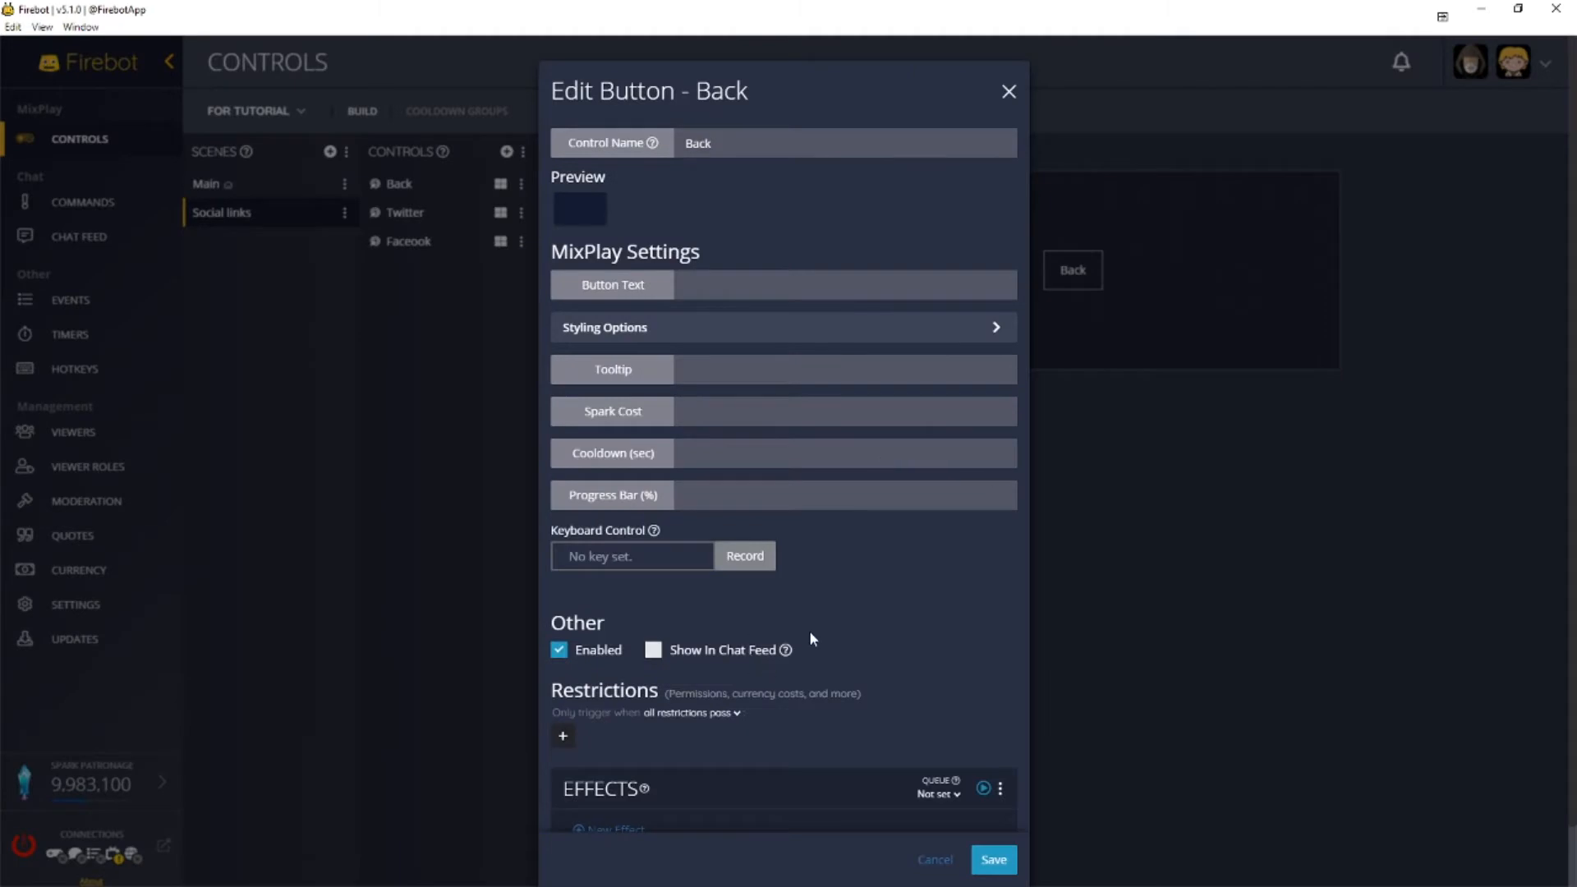
scroll(808, 631, down, 1)
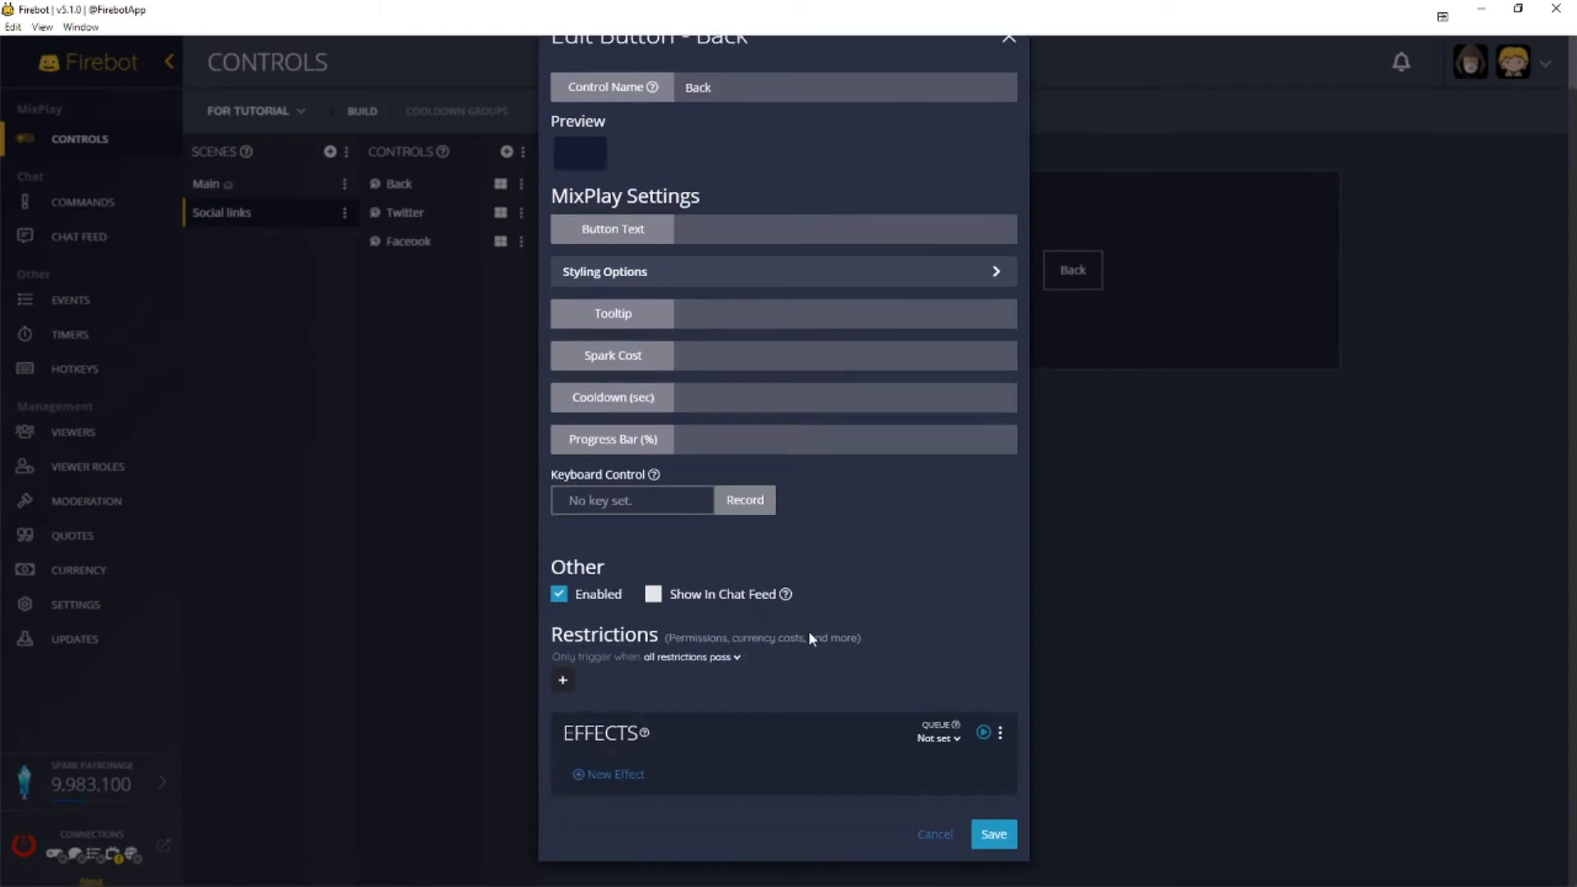
click(616, 779)
click(732, 154)
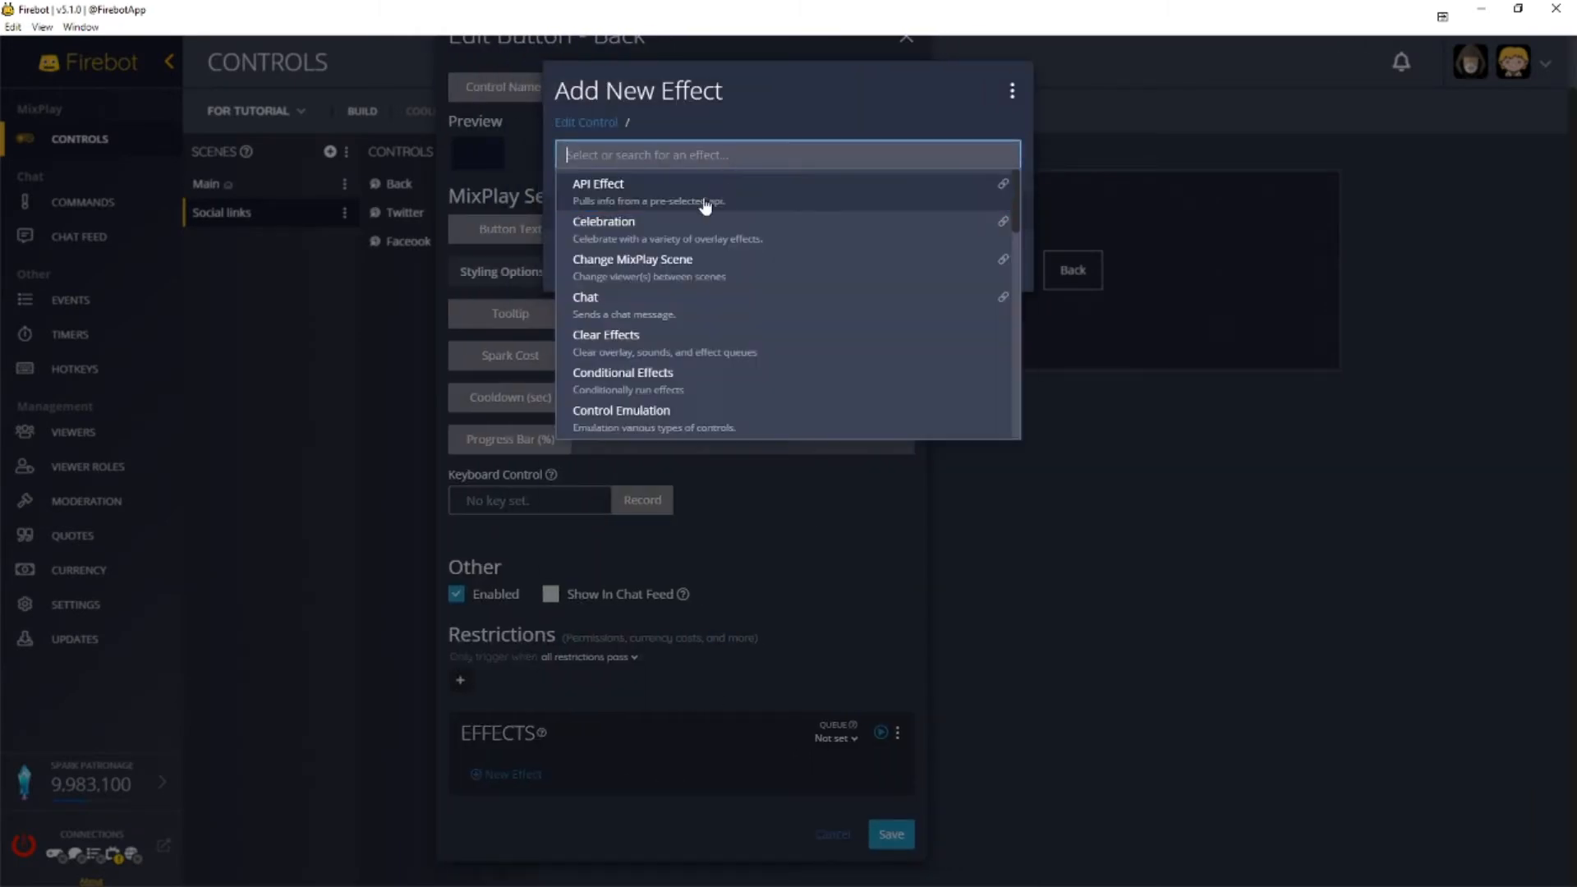
click(661, 265)
click(628, 254)
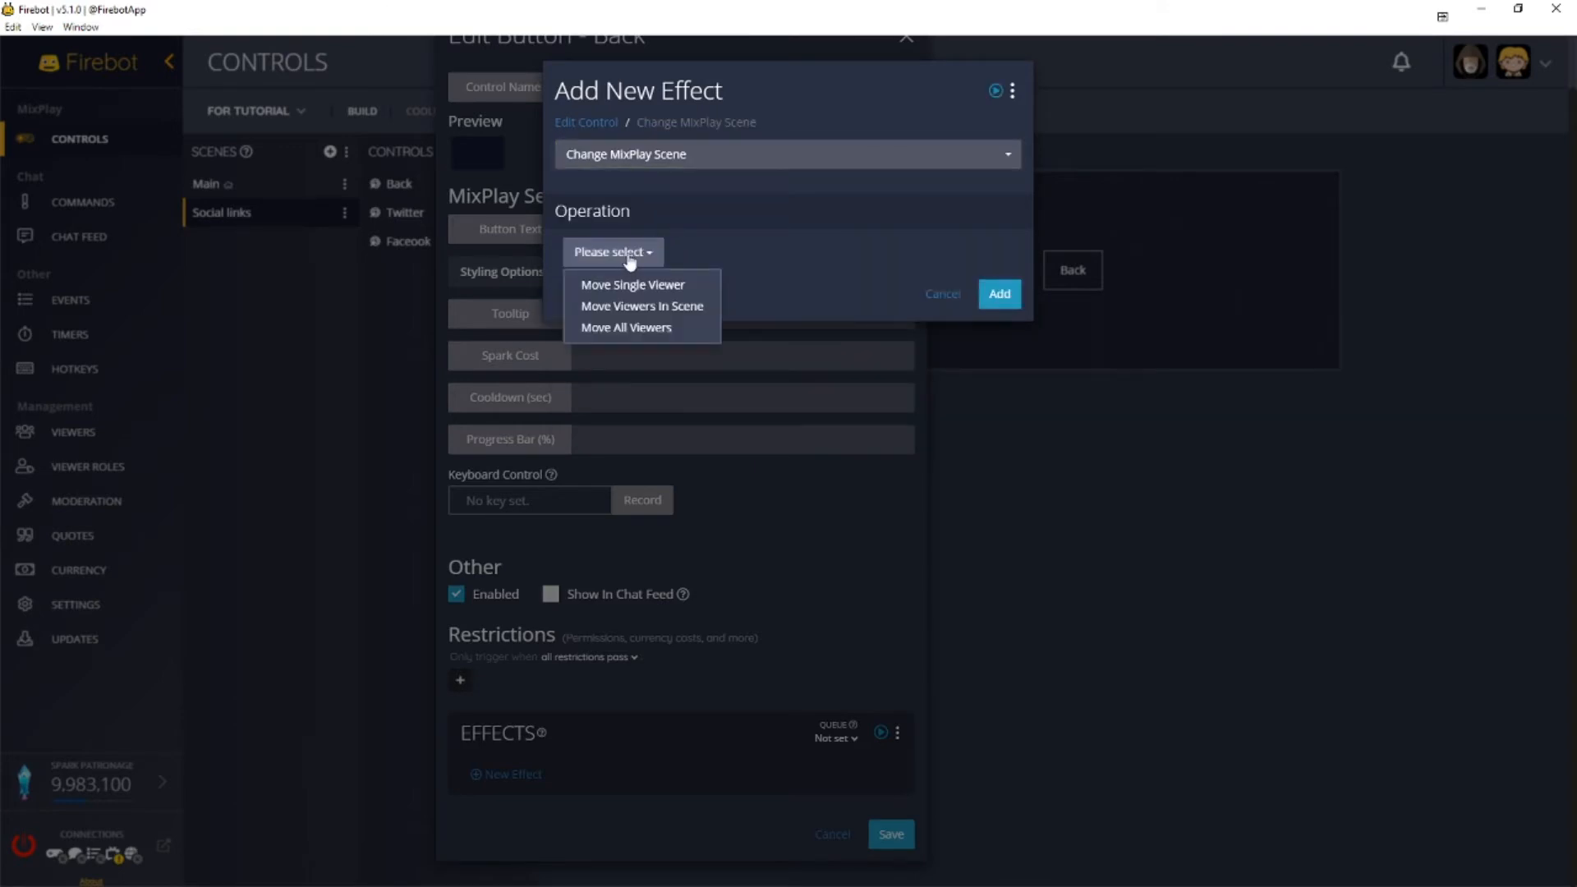
click(630, 283)
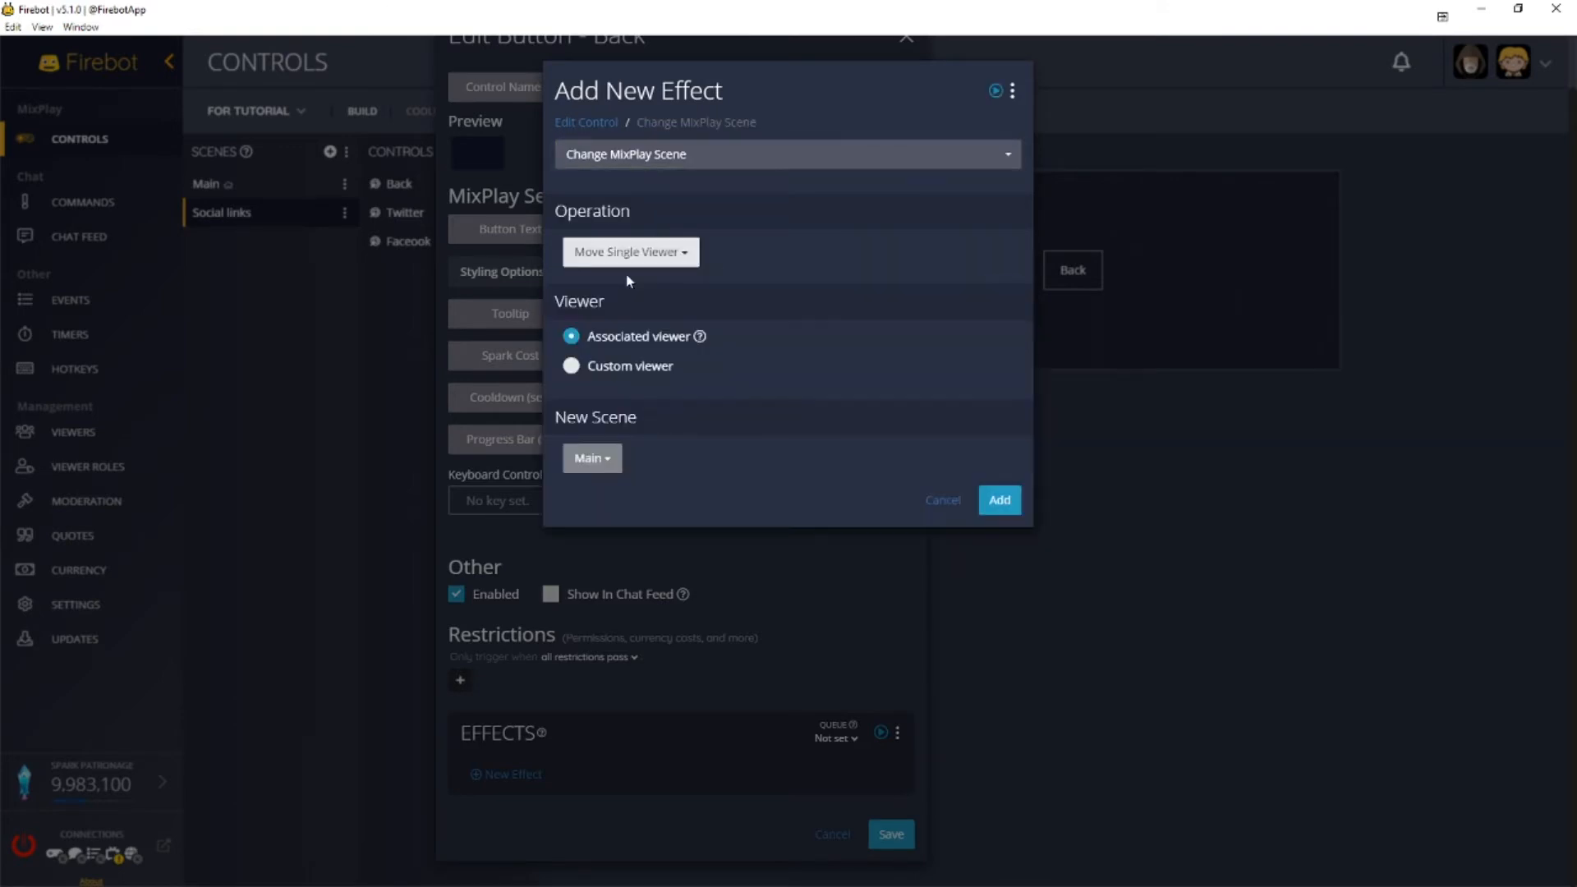
click(605, 465)
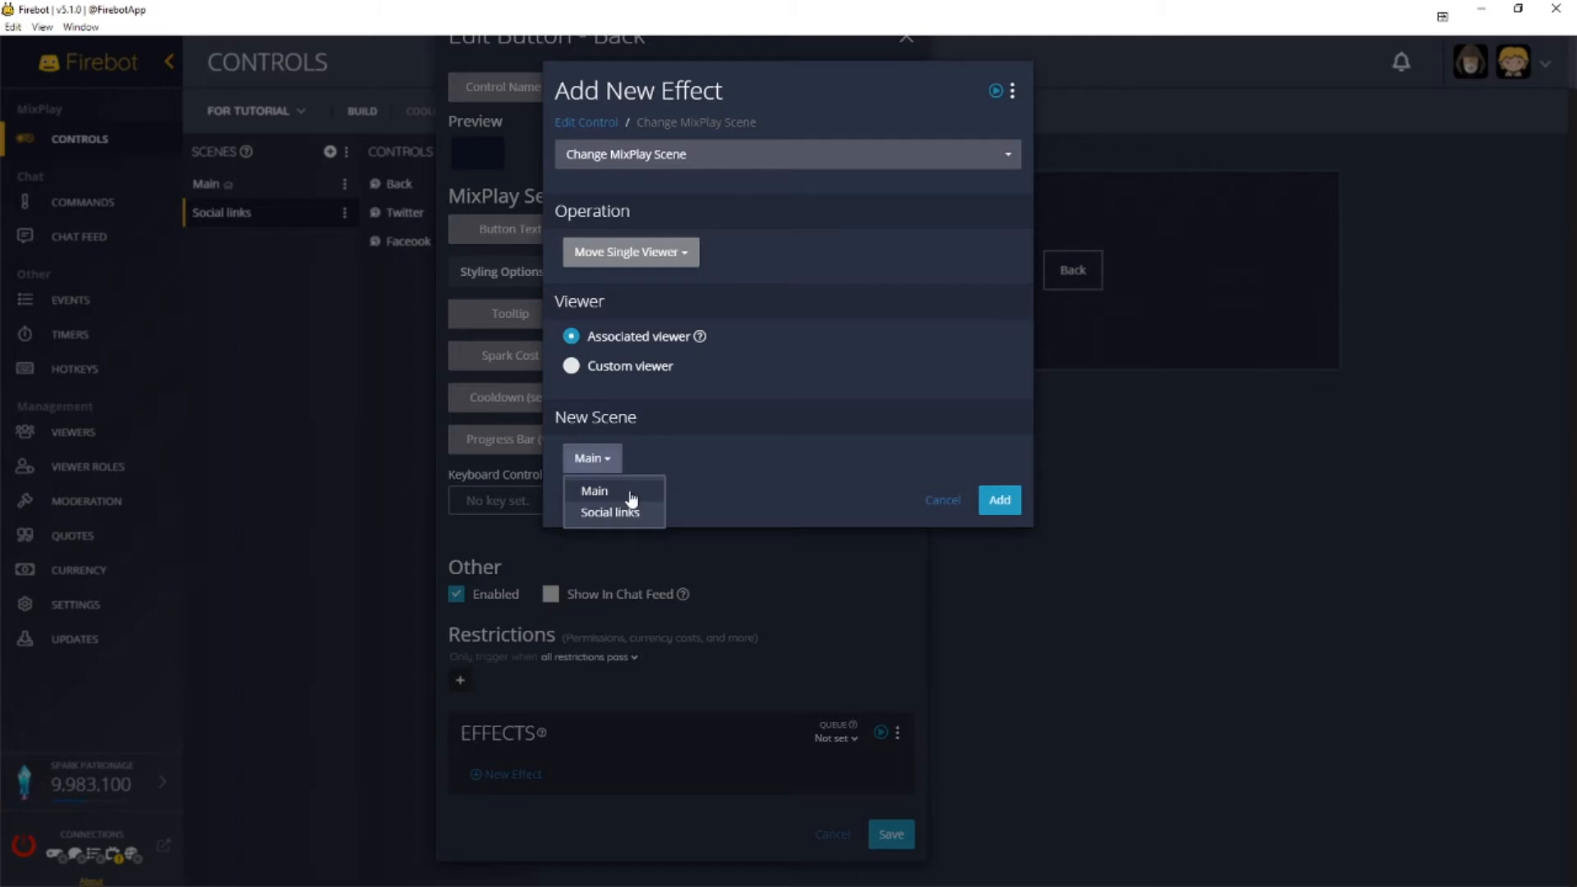
click(626, 492)
click(1008, 506)
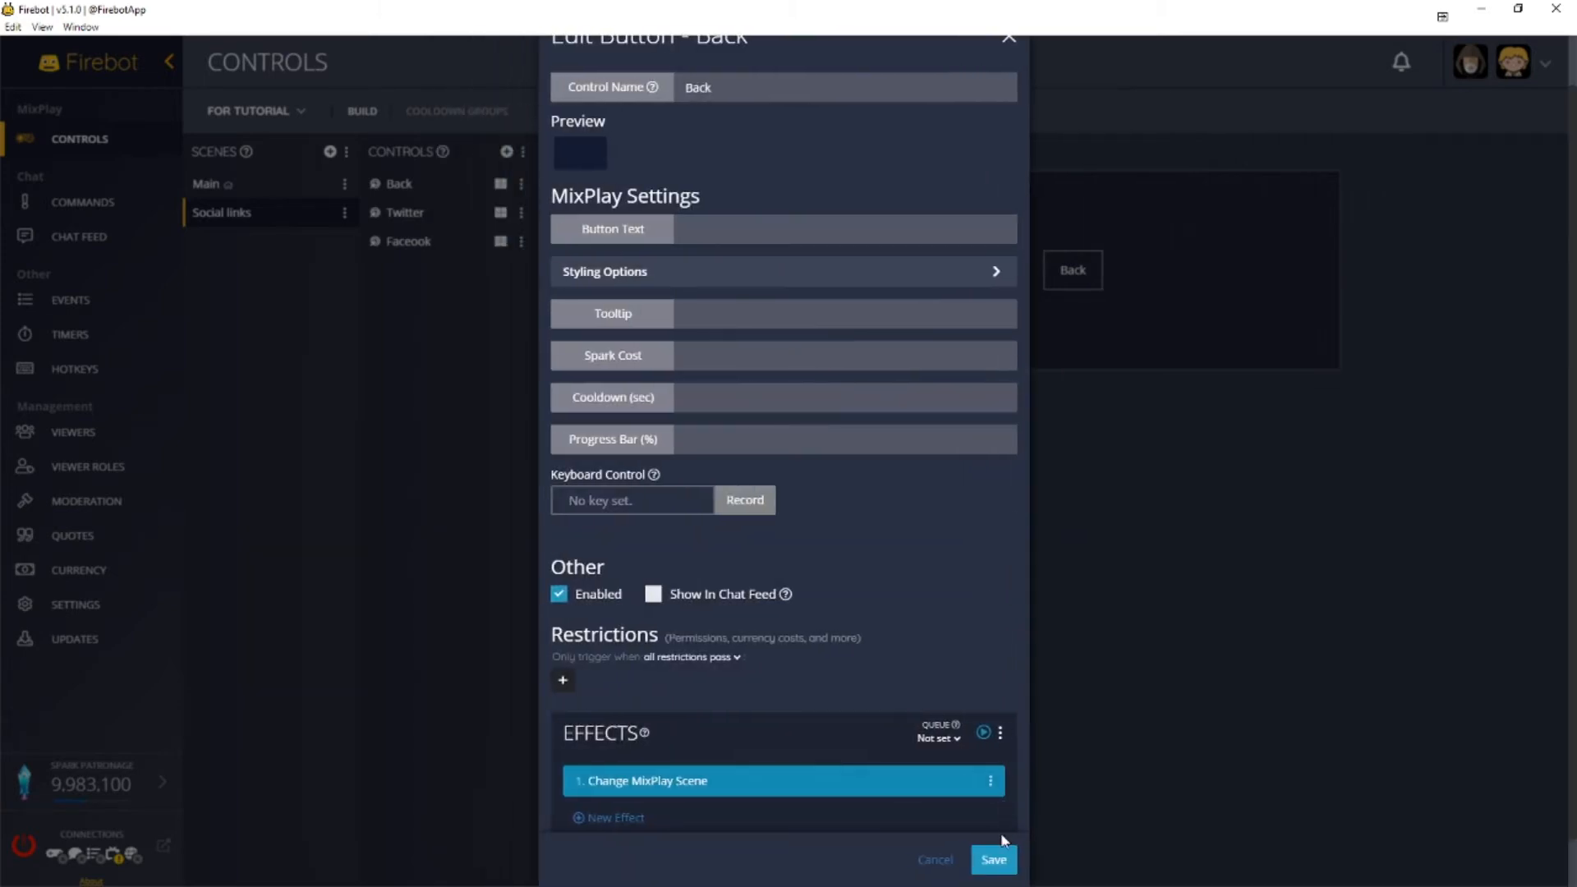
click(994, 853)
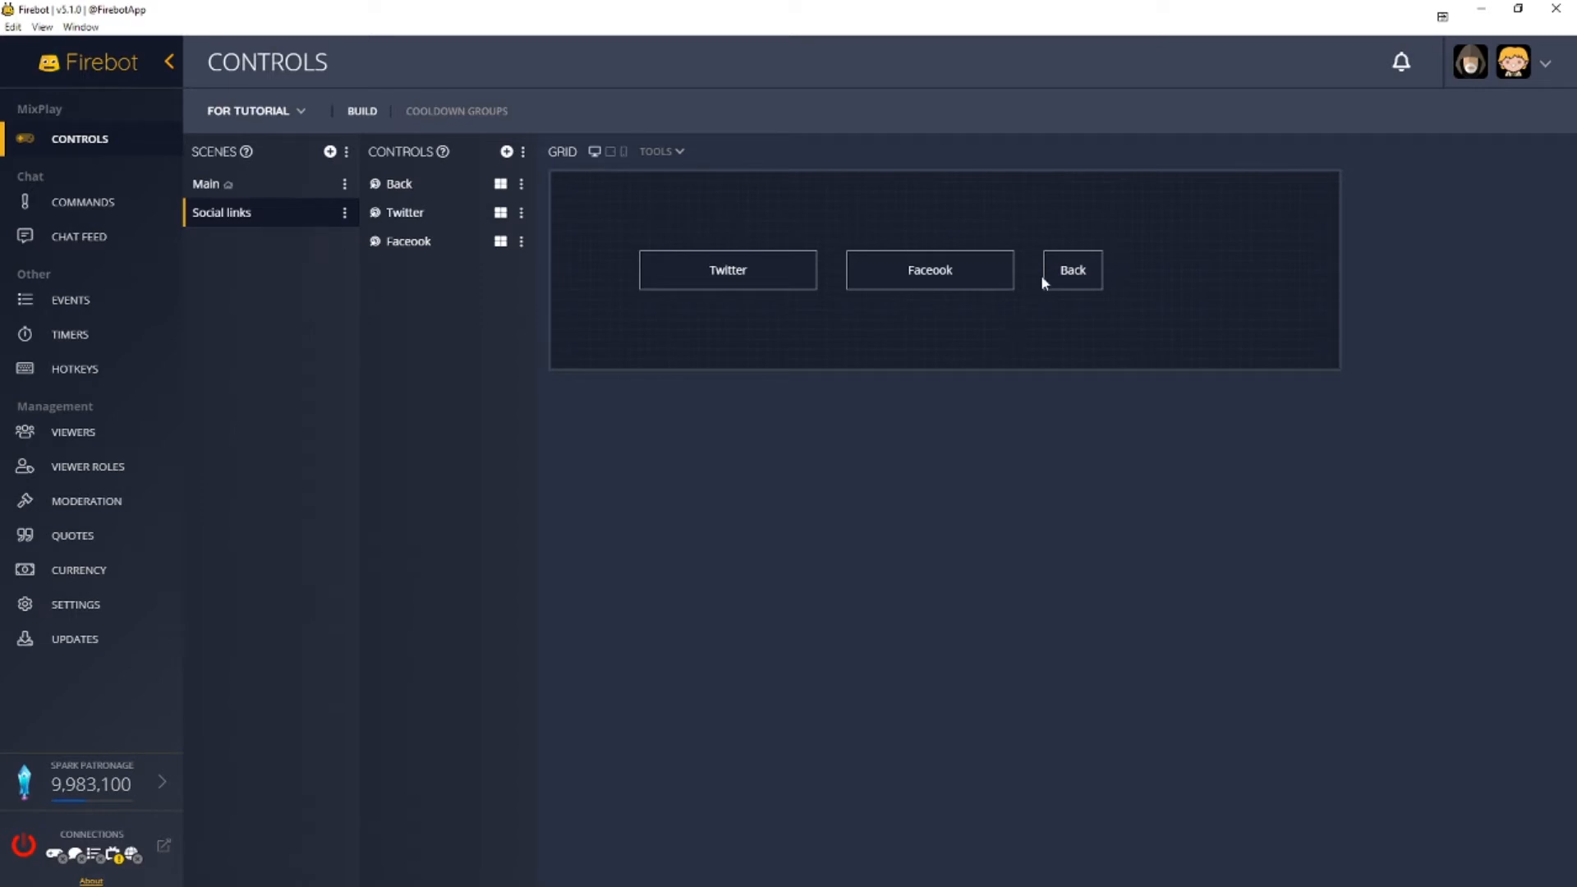
click(267, 189)
click(270, 213)
click(264, 193)
click(275, 215)
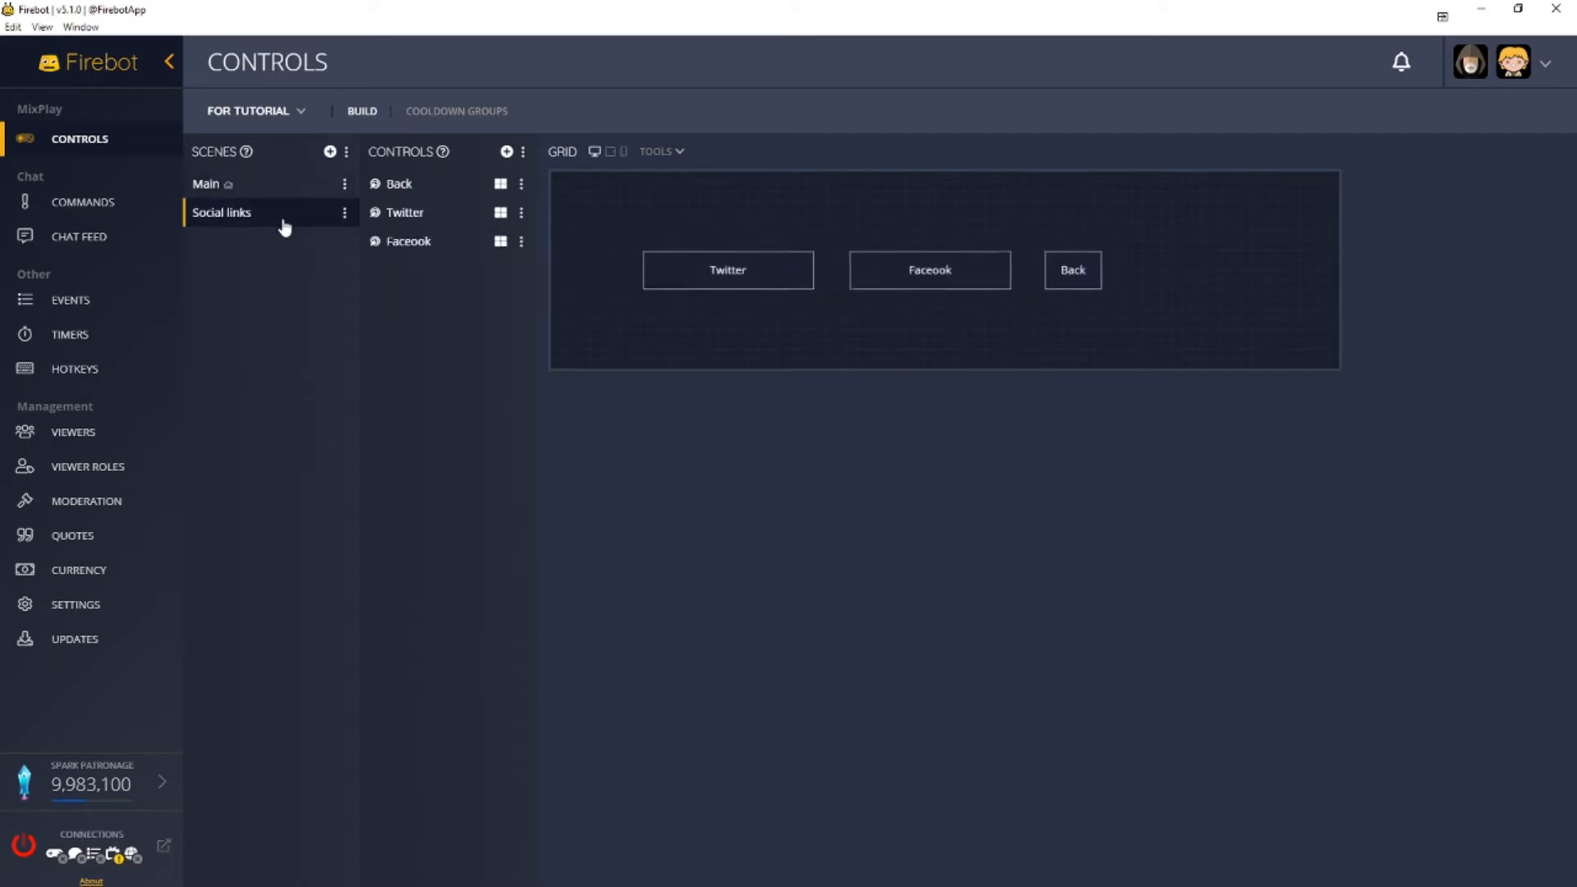
- Create a new scene named "Sparks Dump" and open it
click(330, 153)
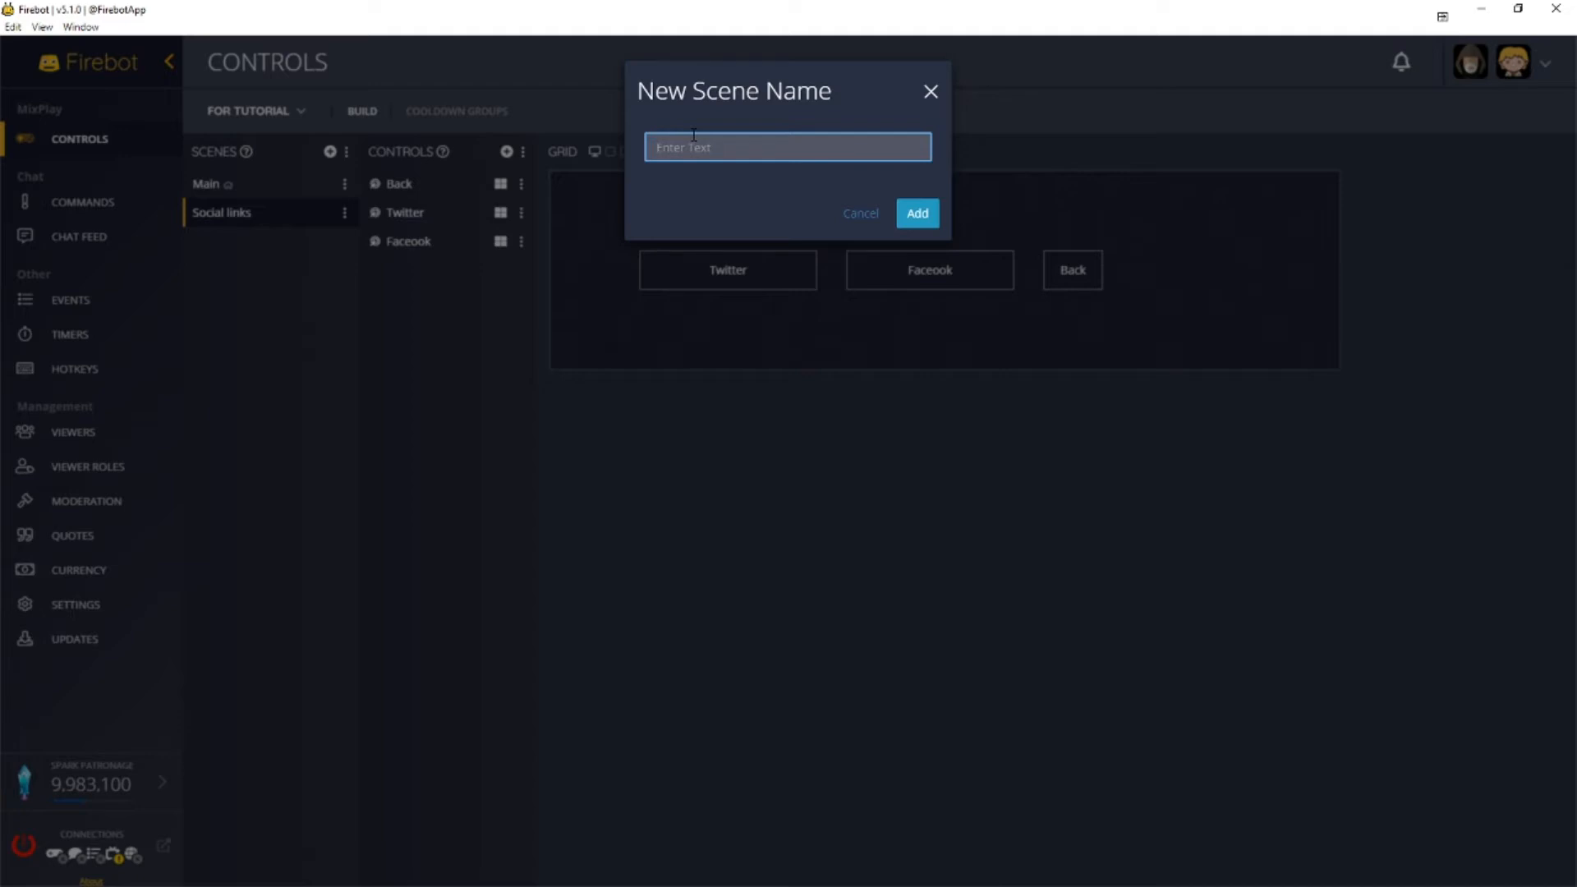
text(Sparks Dump)
click(918, 215)
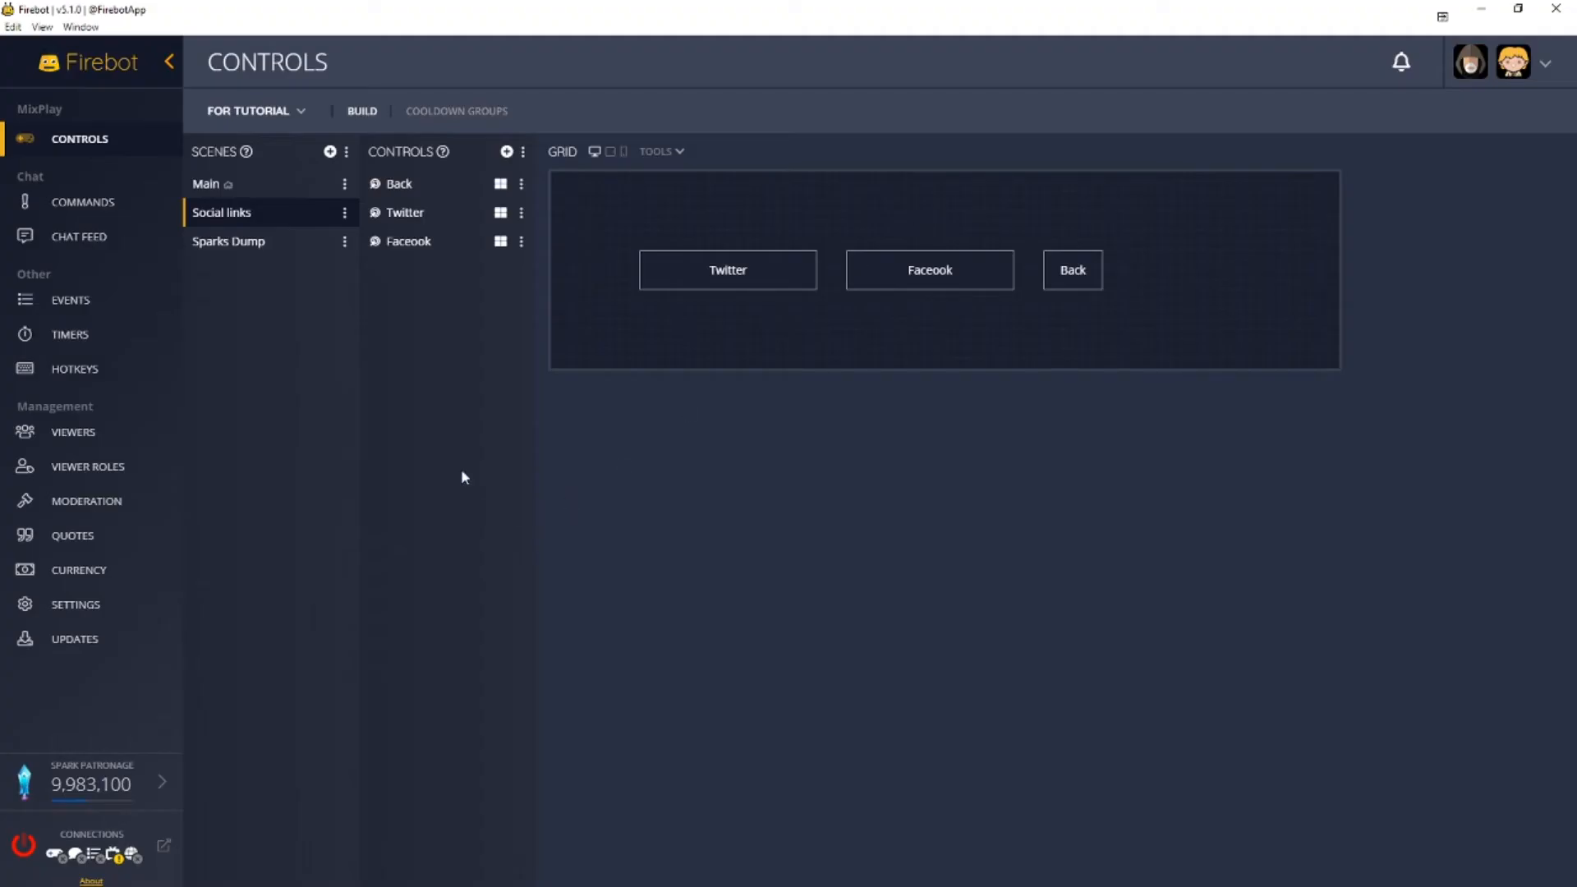
click(303, 252)
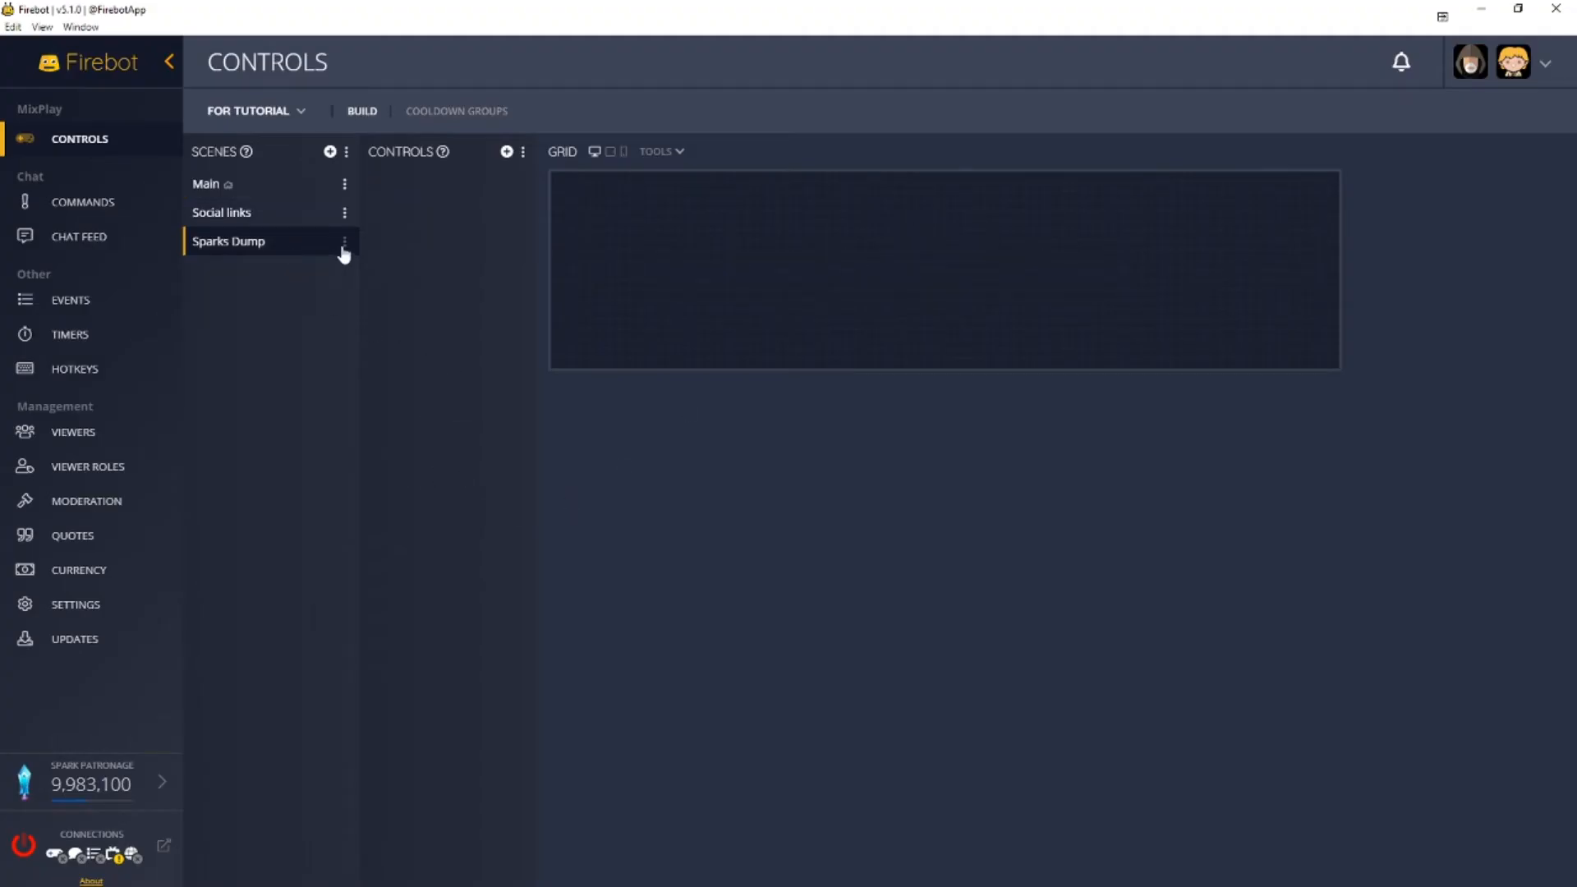
- Create a Button control named "Video awesome" in the Sparks Dump scene with the text "Click Bait" and the tooltip "this is an awesome video"
click(506, 152)
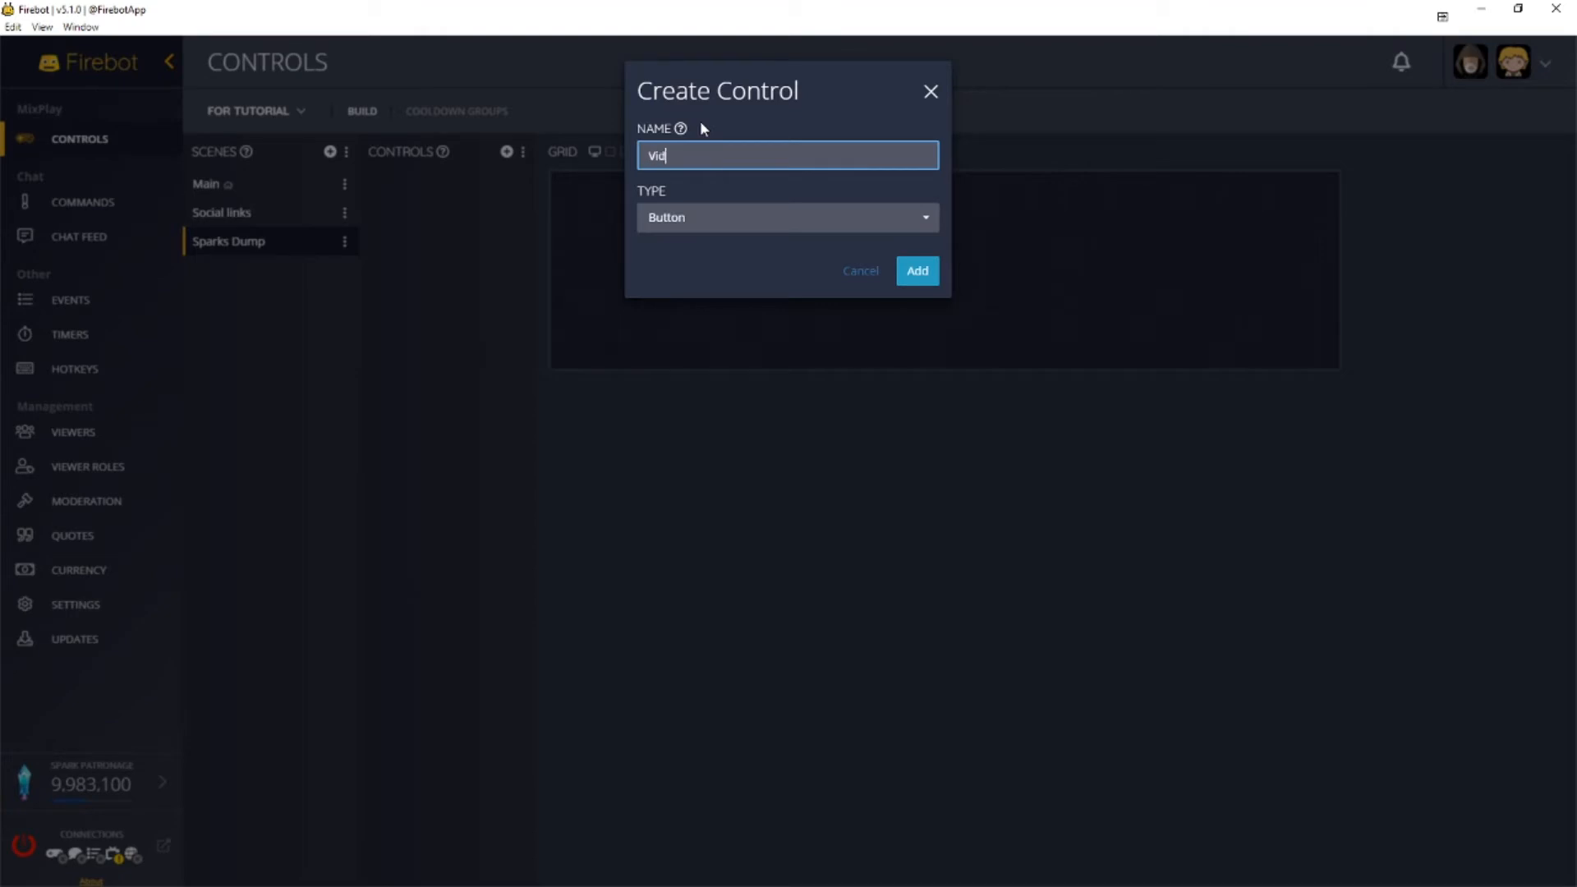
click(914, 275)
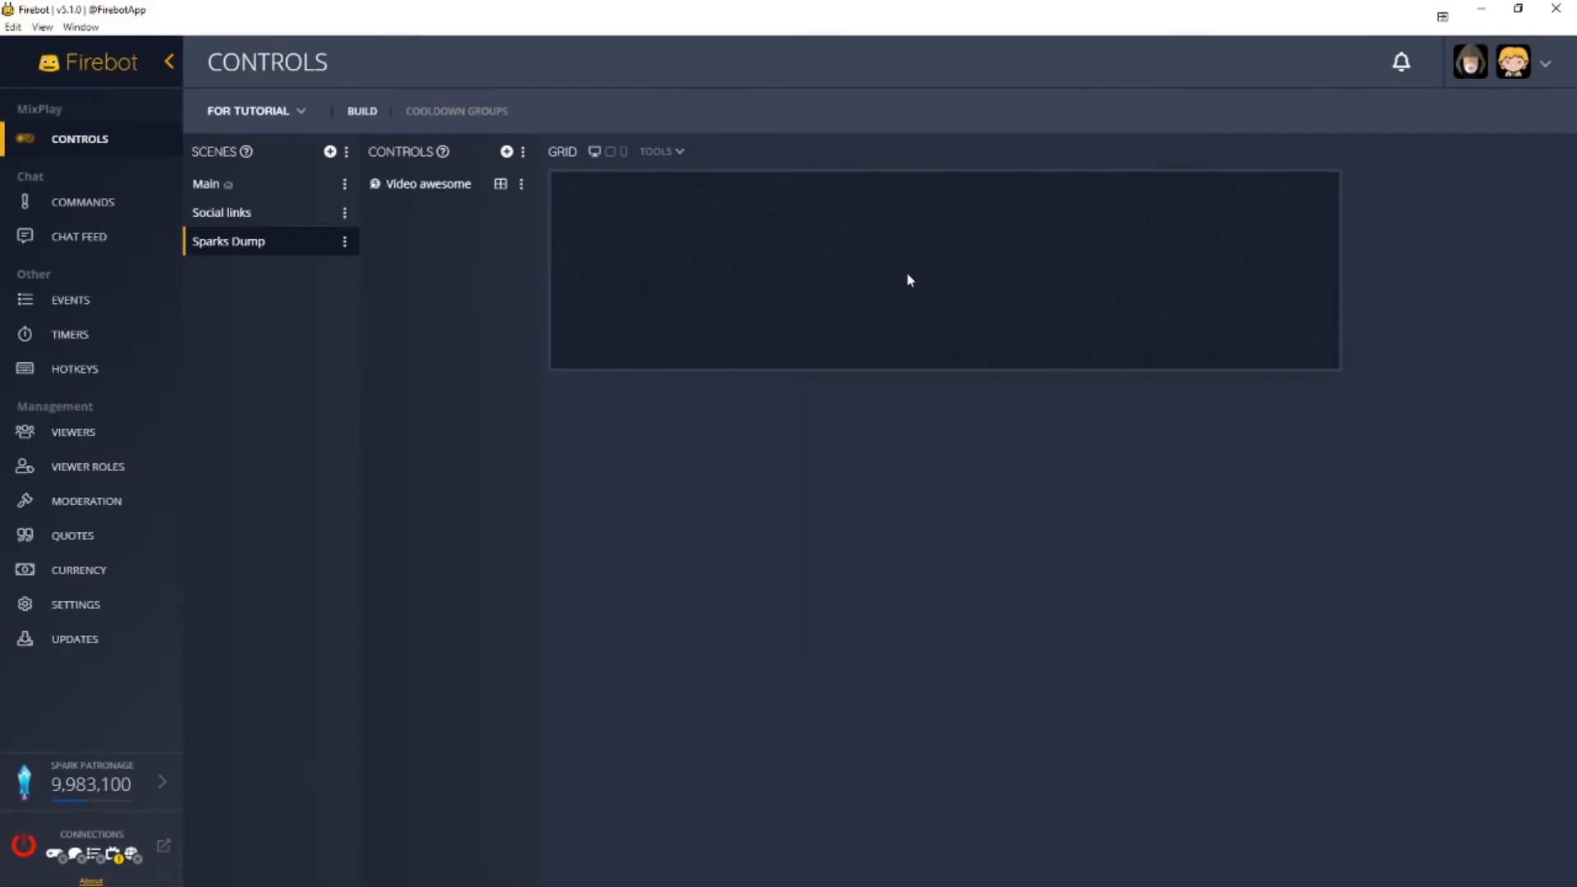
click(521, 184)
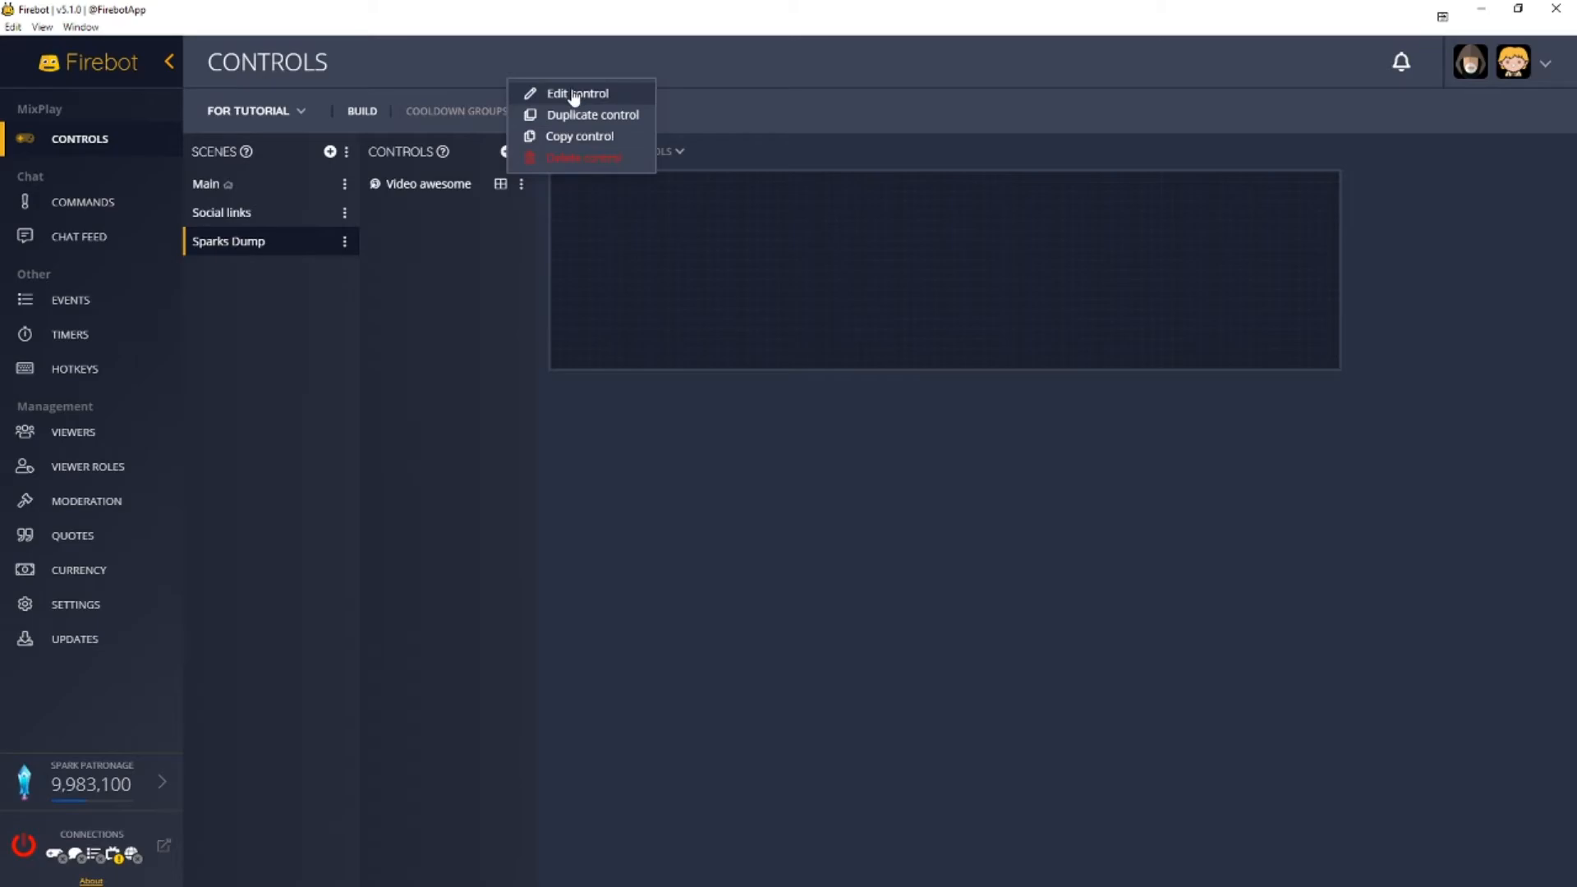
click(542, 95)
click(735, 285)
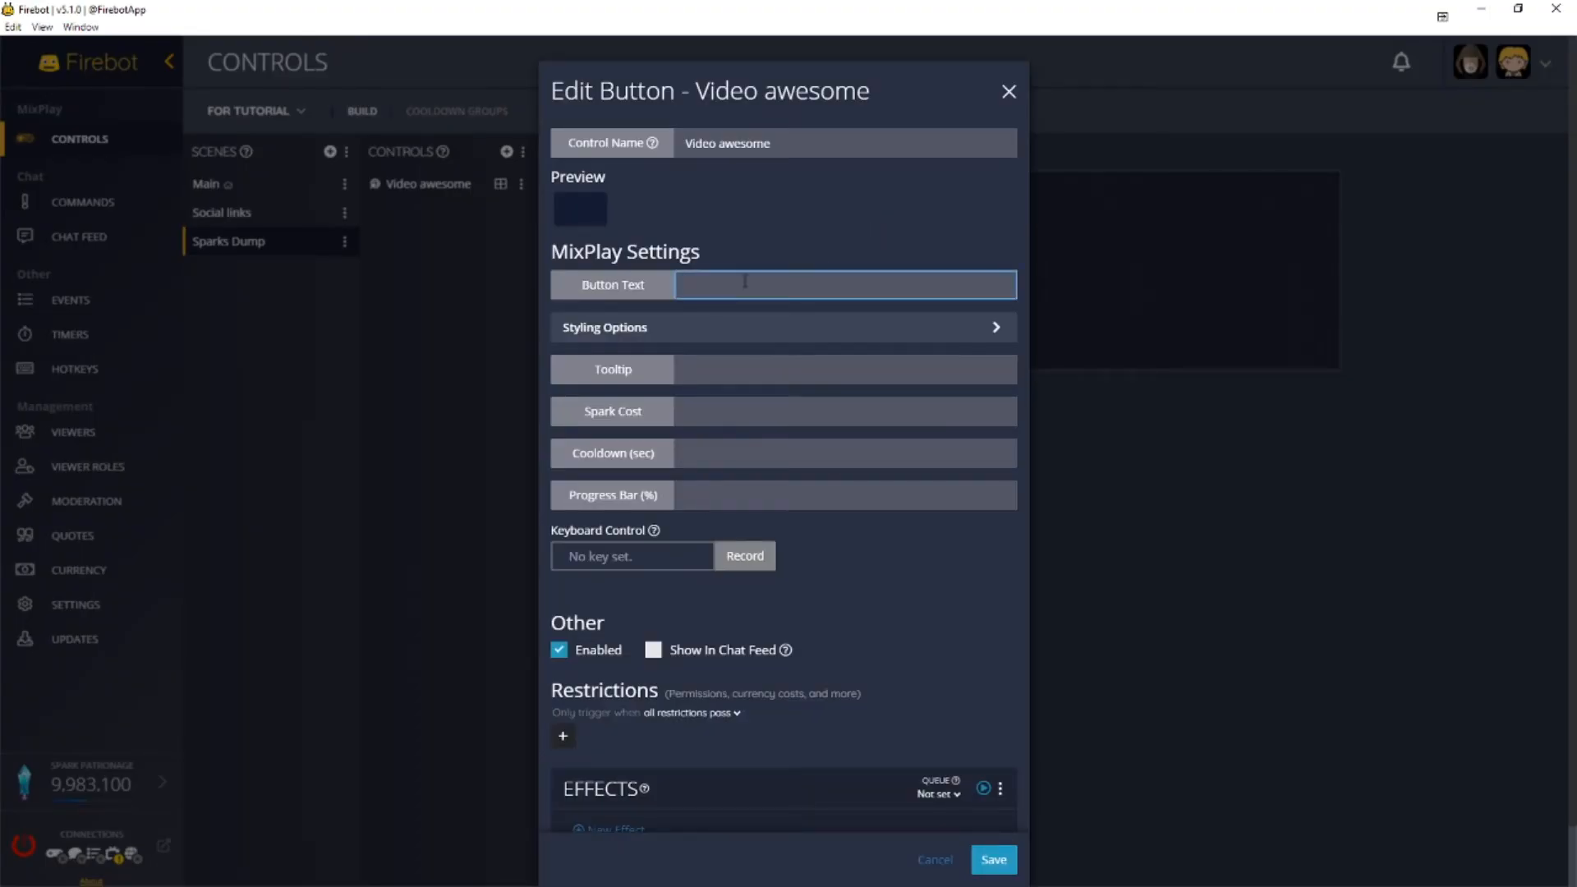
text(Click Bait)
key(Tab)
text(this is an awesome vid)
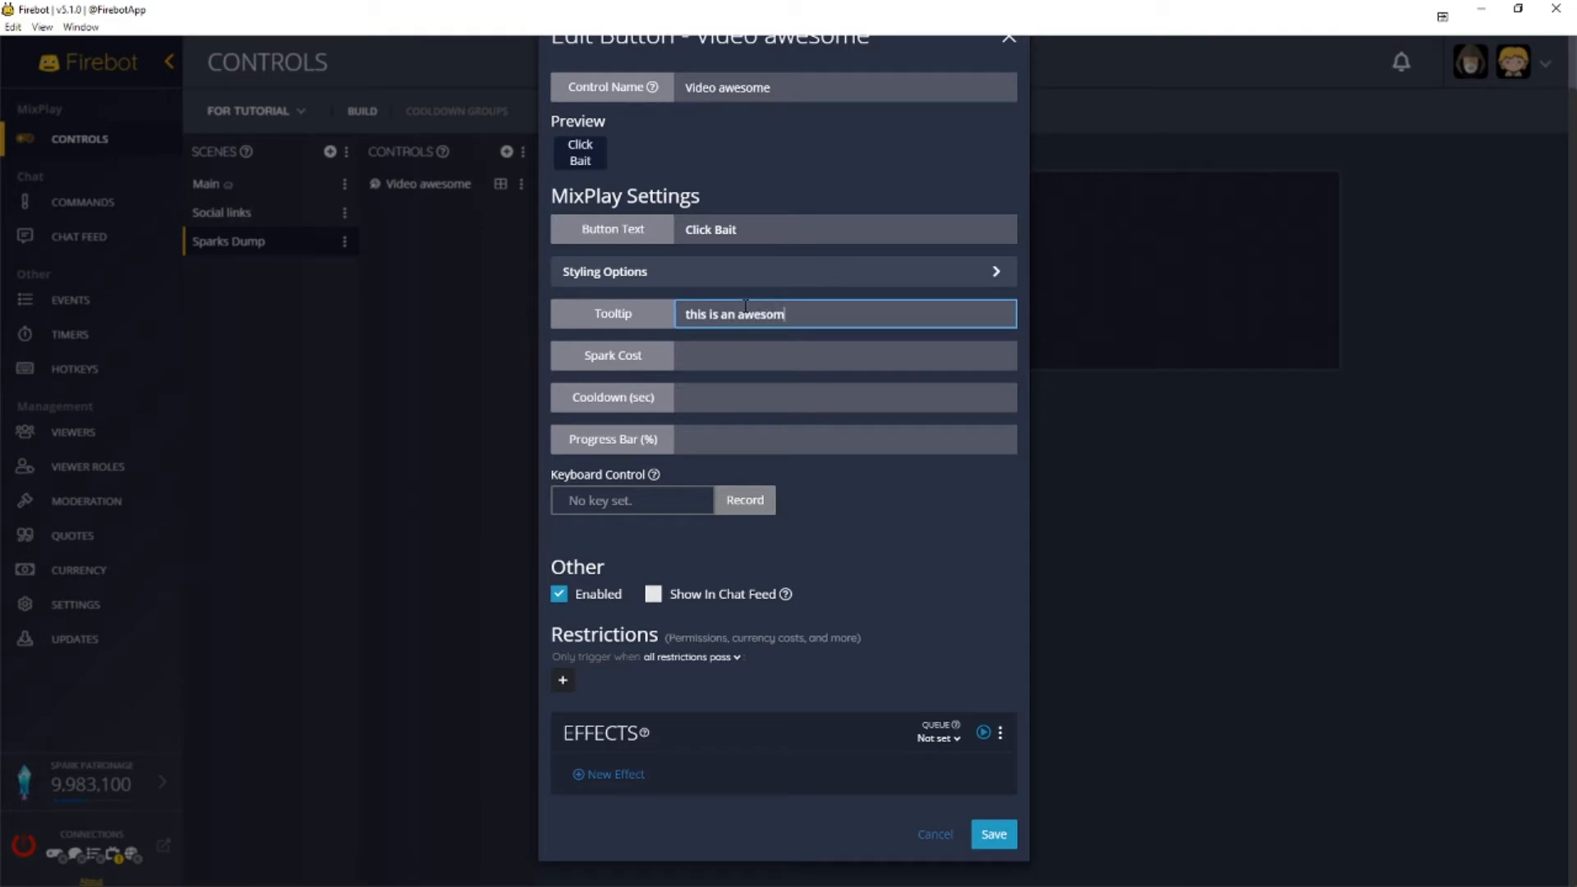
- Set the Video awesome button's spark cost to 1000000, its cooldown to 120 seconds and its progress bar to 100%, without adding a restriction
click(781, 355)
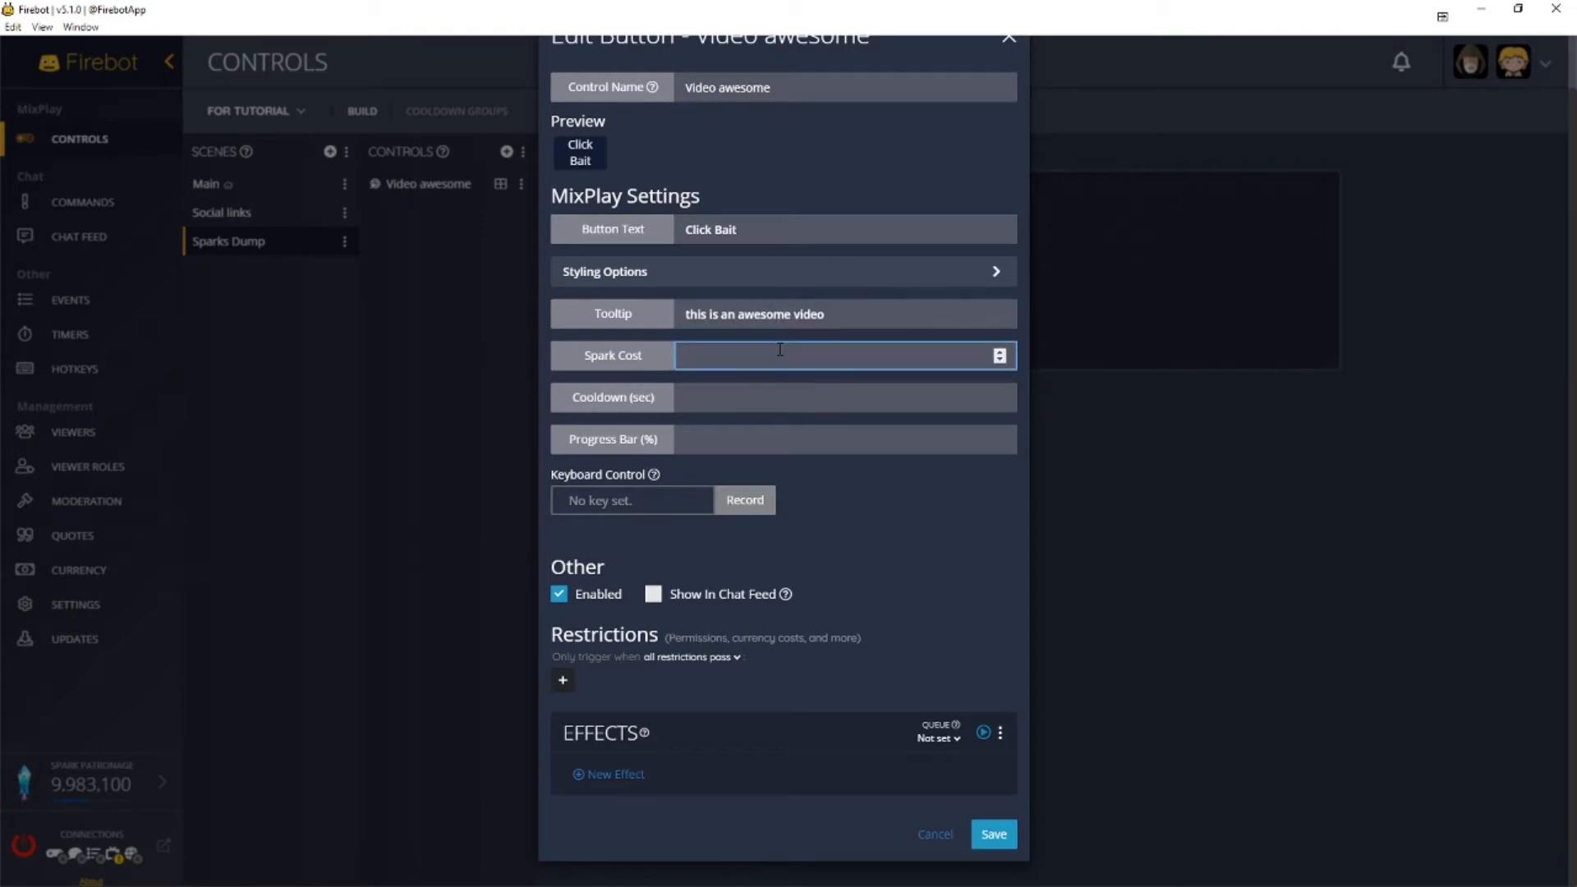
text(10000000)
click(820, 398)
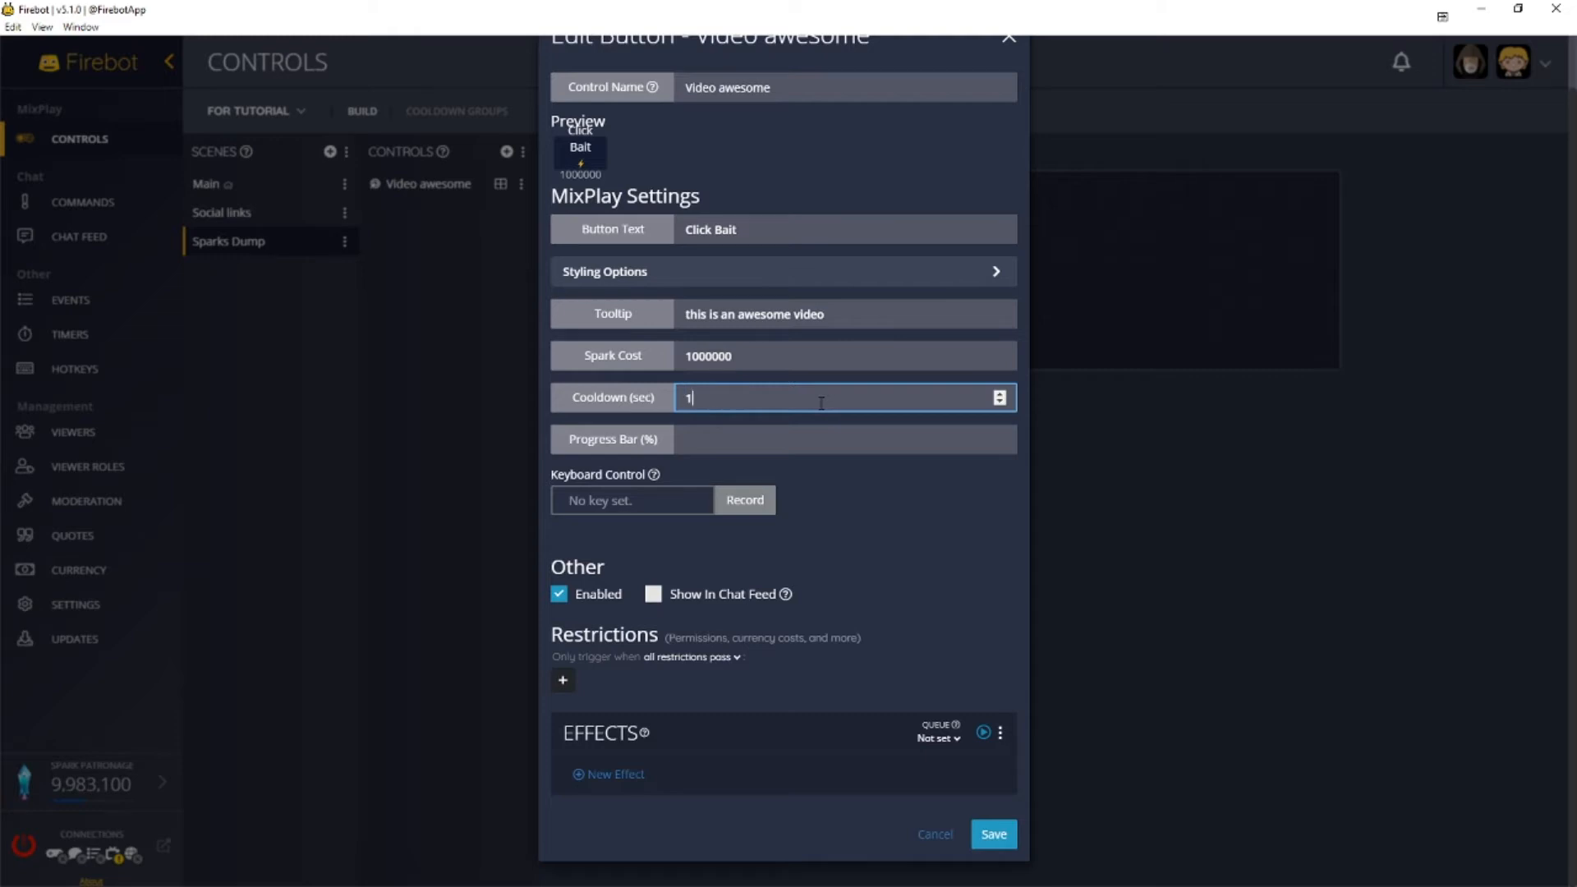
click(858, 433)
text(100)
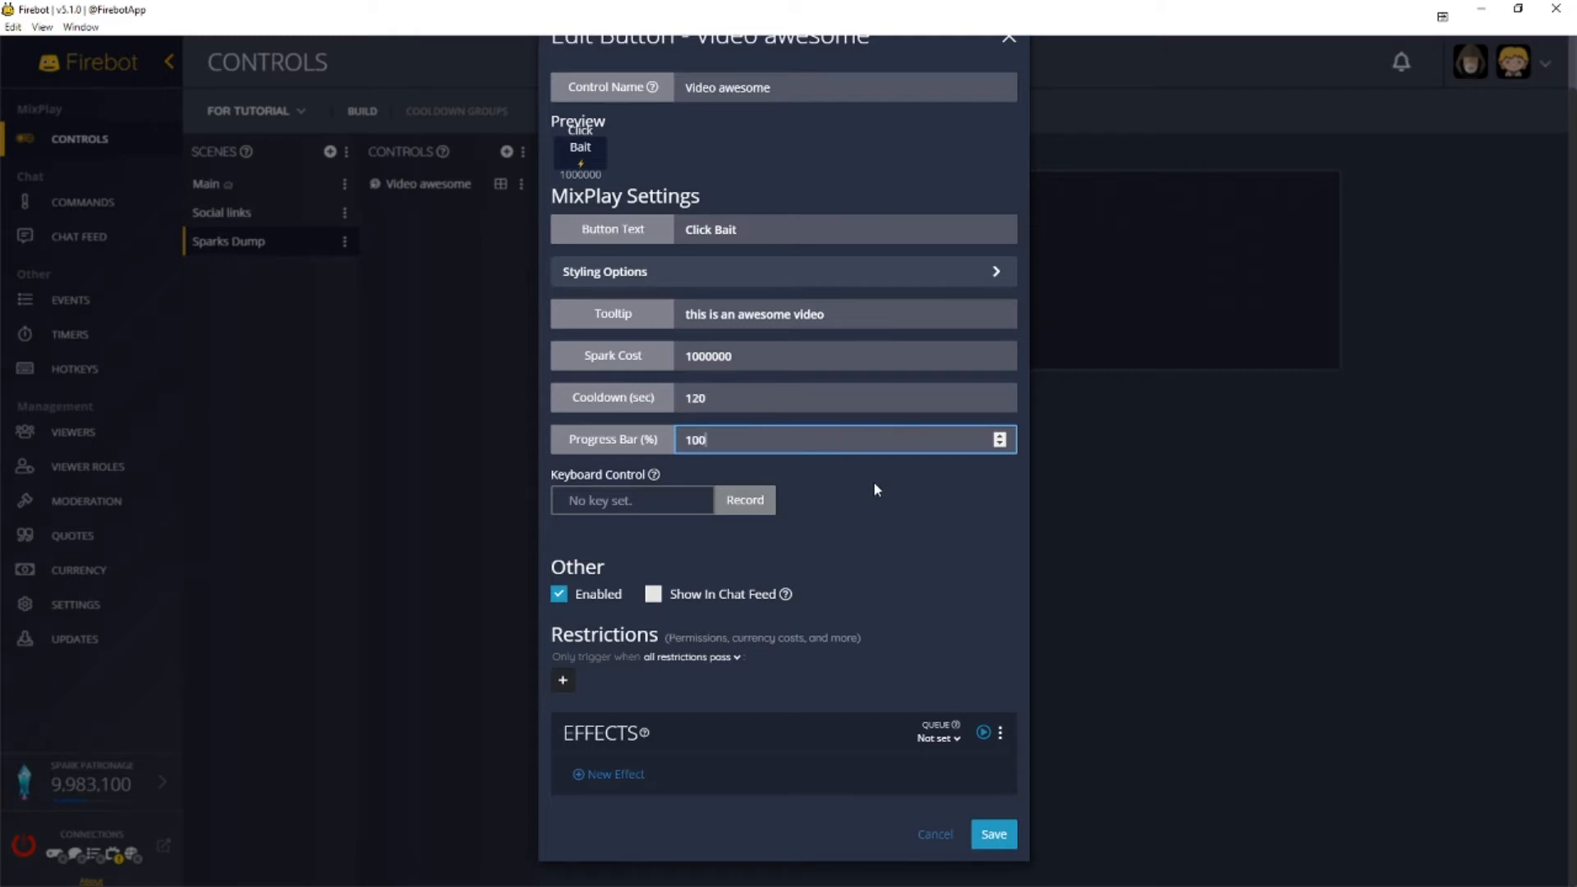
click(563, 681)
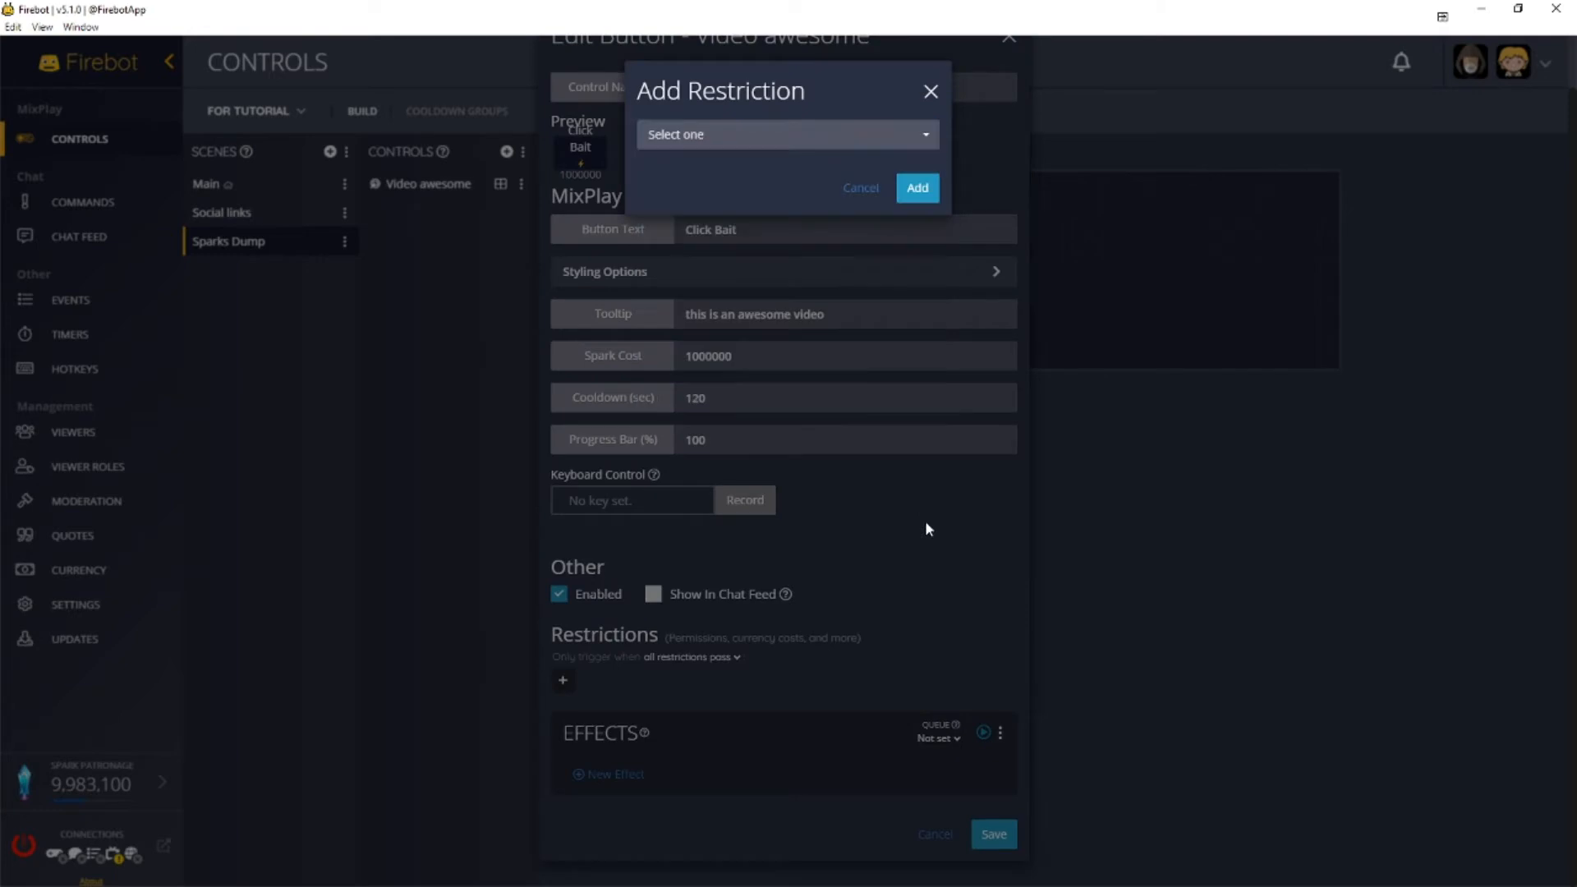
click(904, 188)
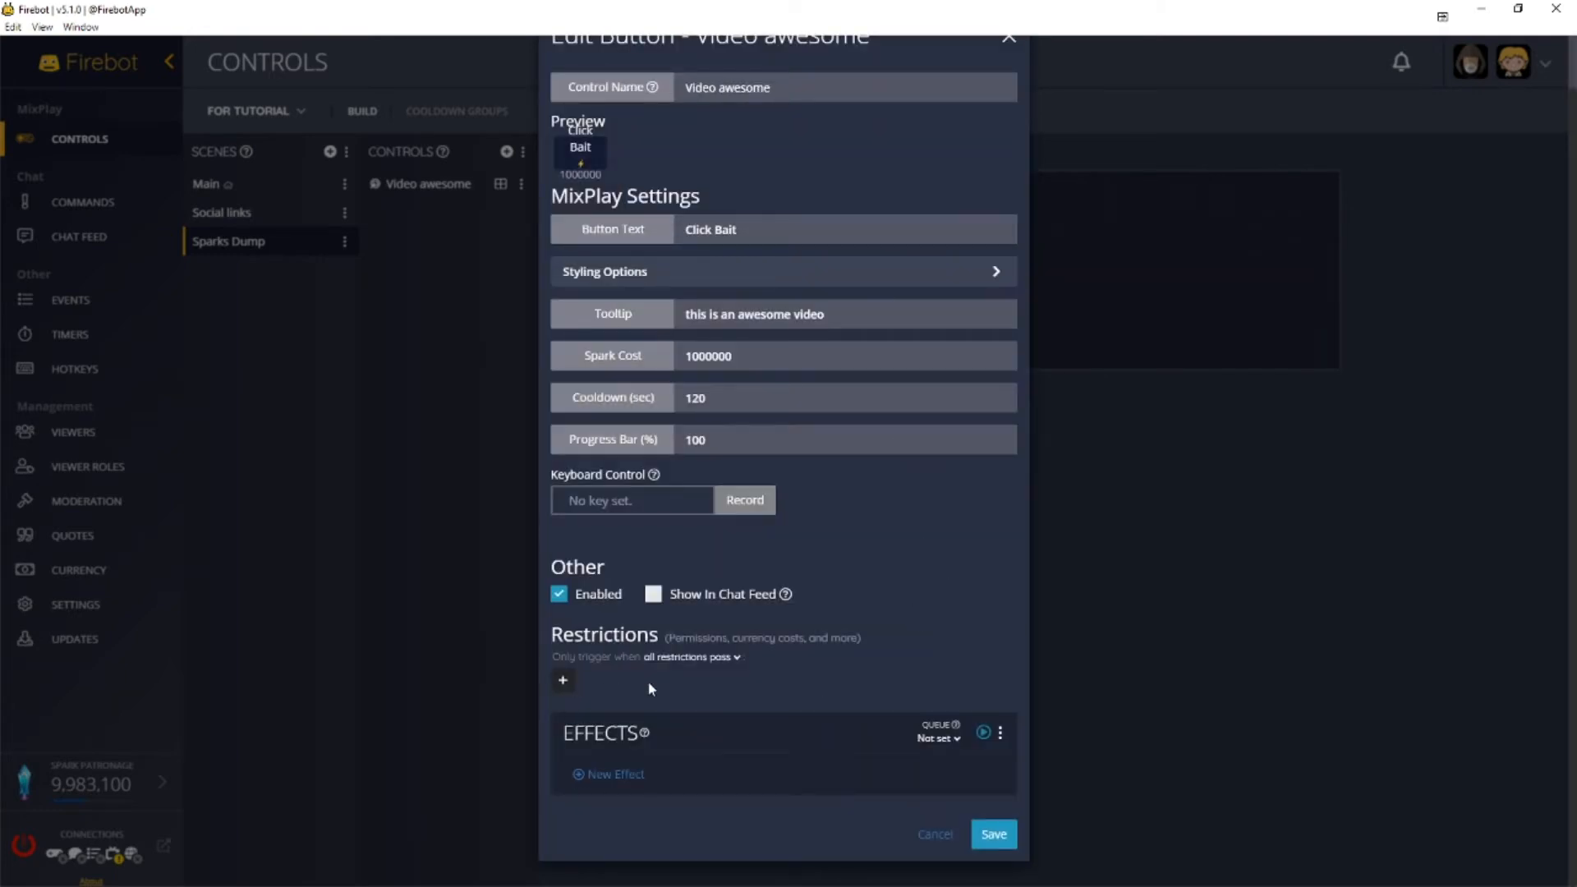
- Start a new Play Video effect for the Video awesome button and use Local Video as its source
click(593, 774)
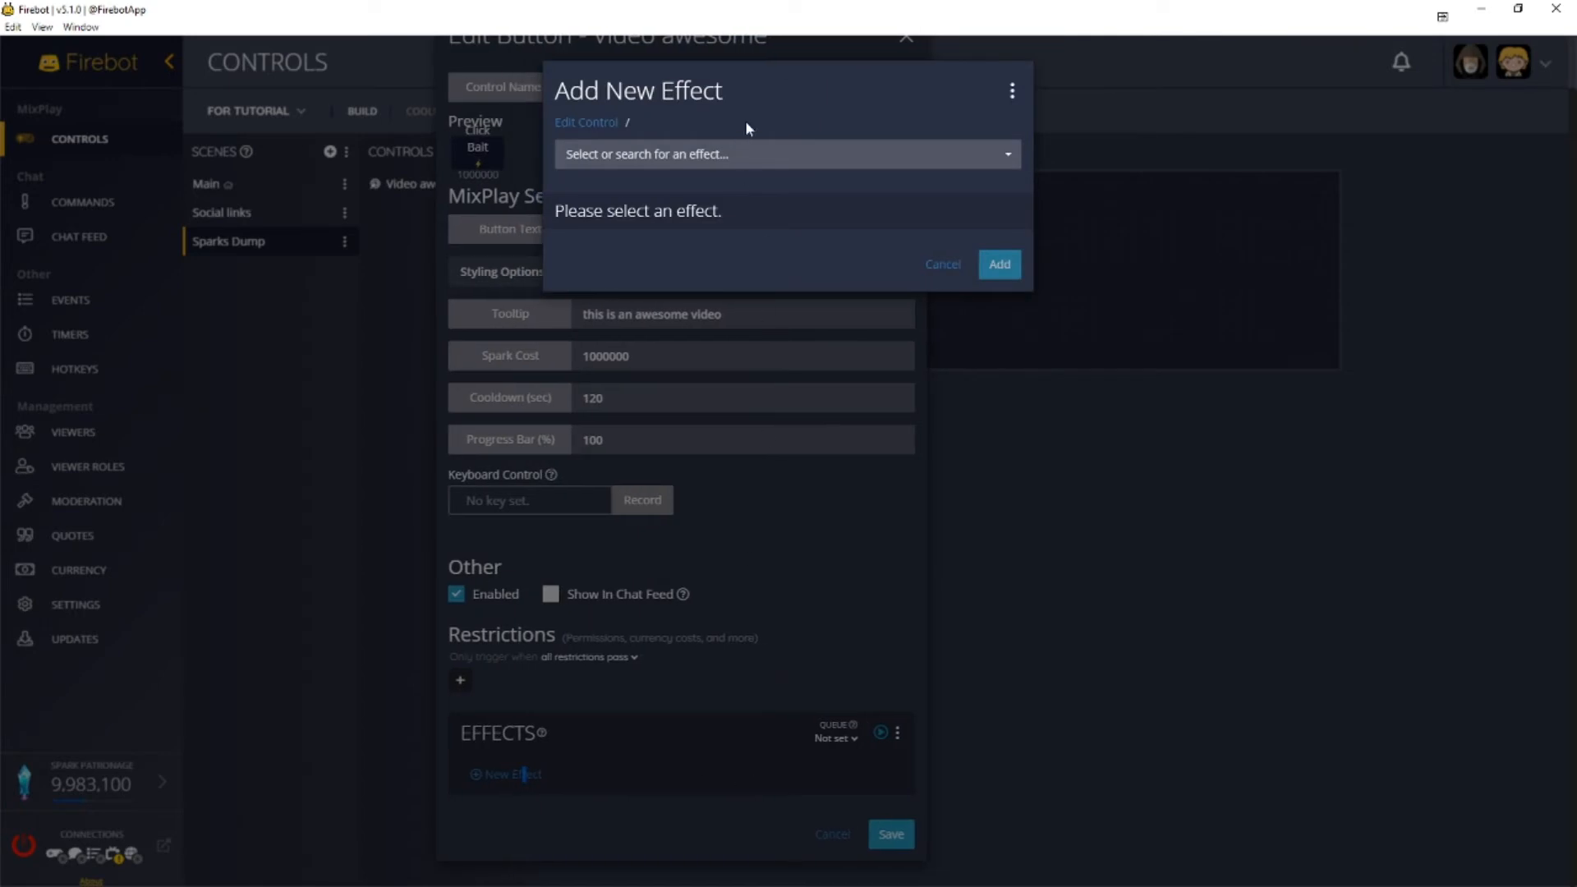
click(741, 154)
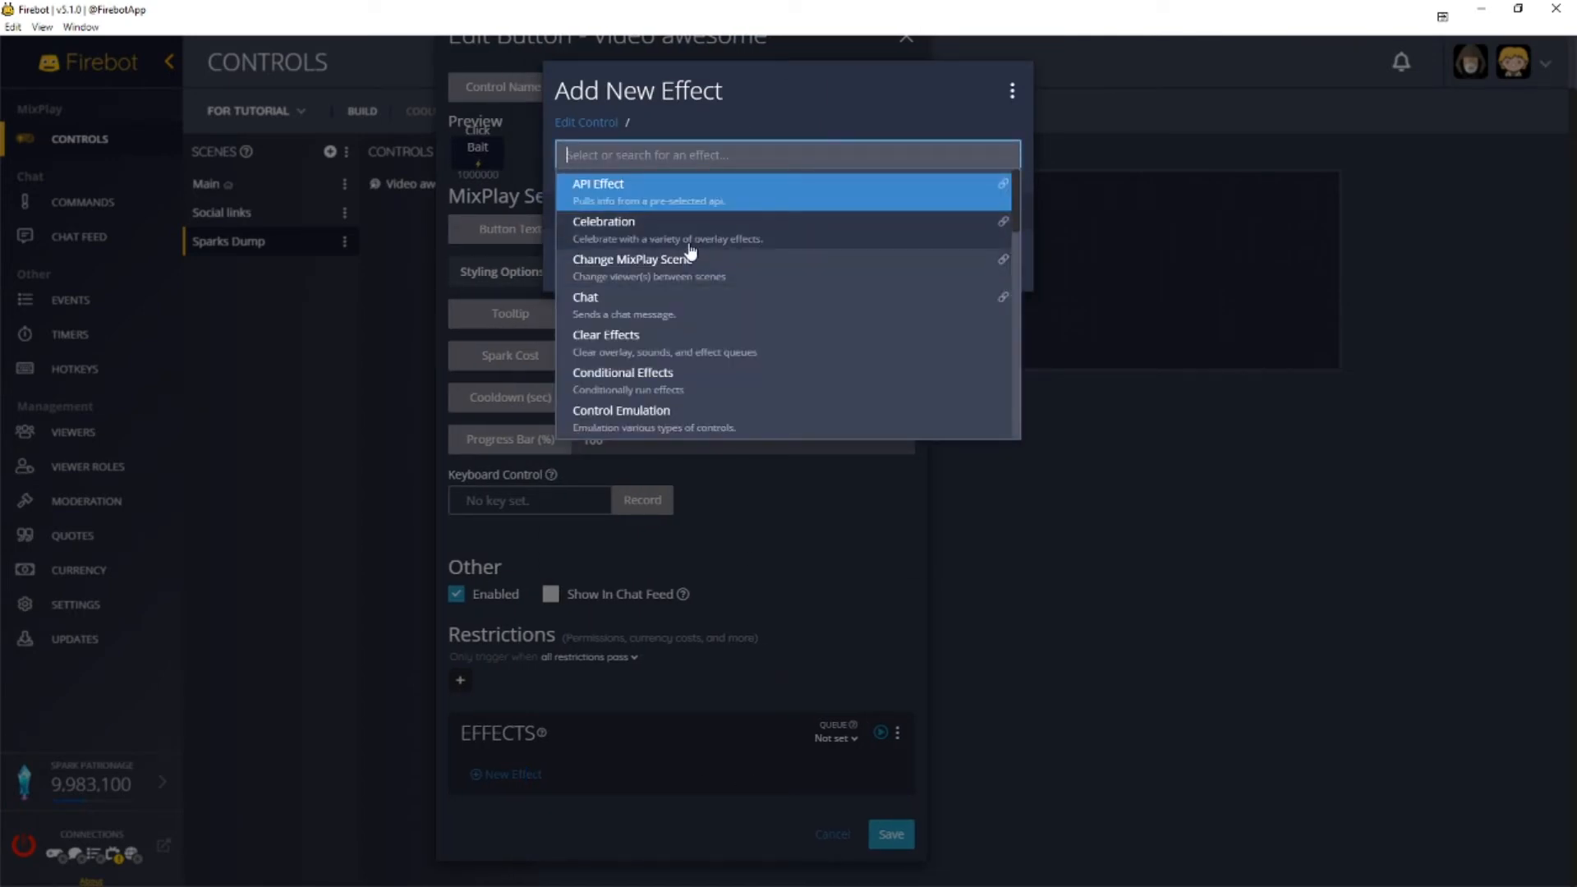
scroll(704, 246, down, 4)
scroll(705, 333, down, 1)
click(654, 223)
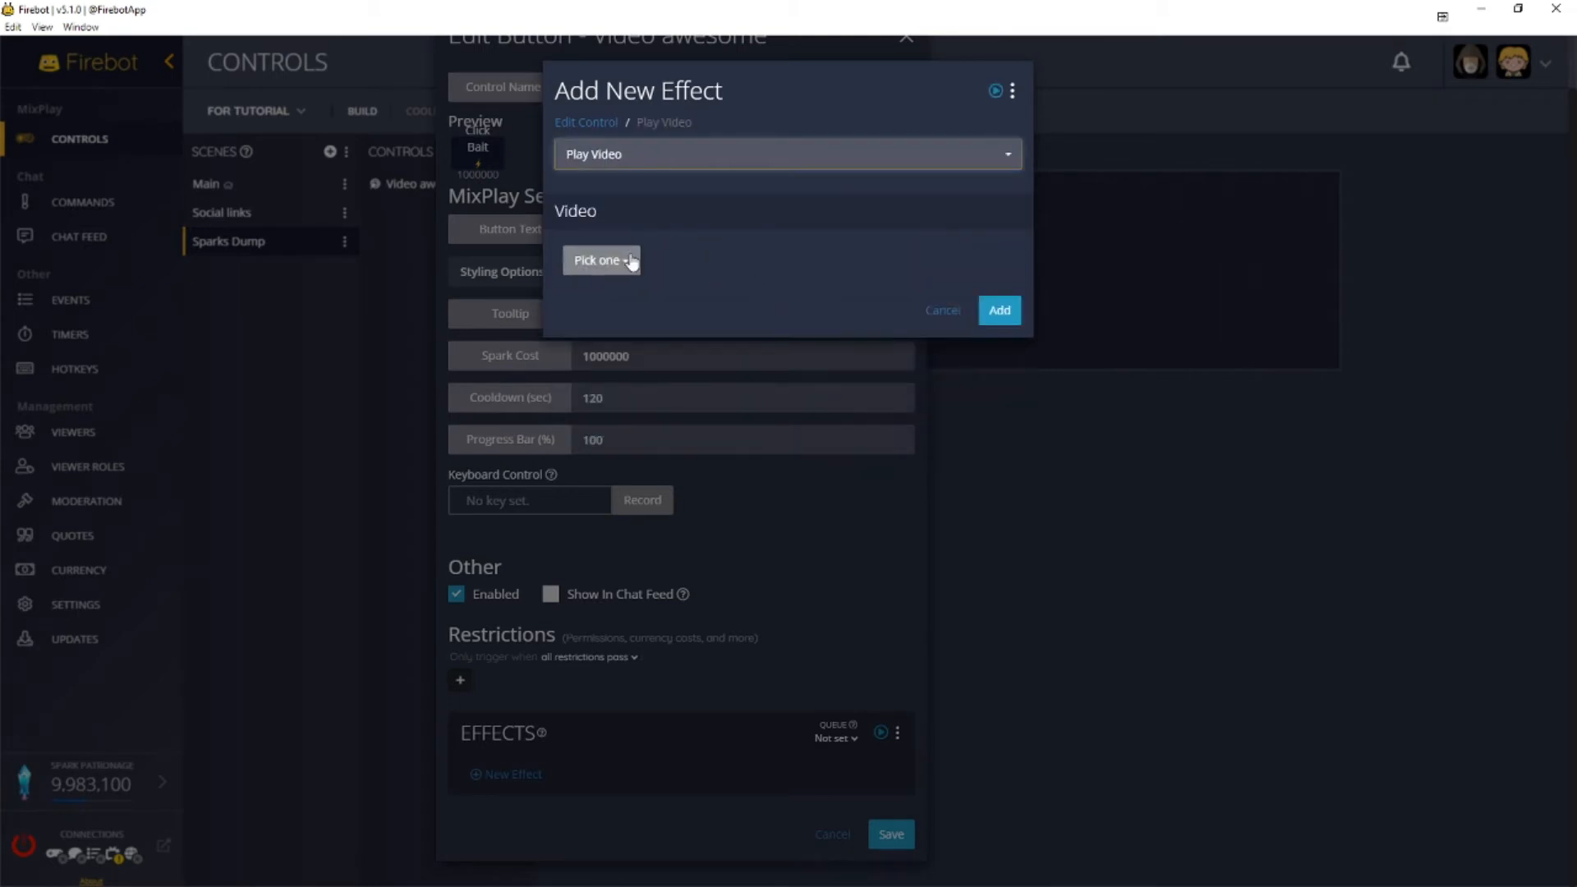
click(608, 261)
click(633, 293)
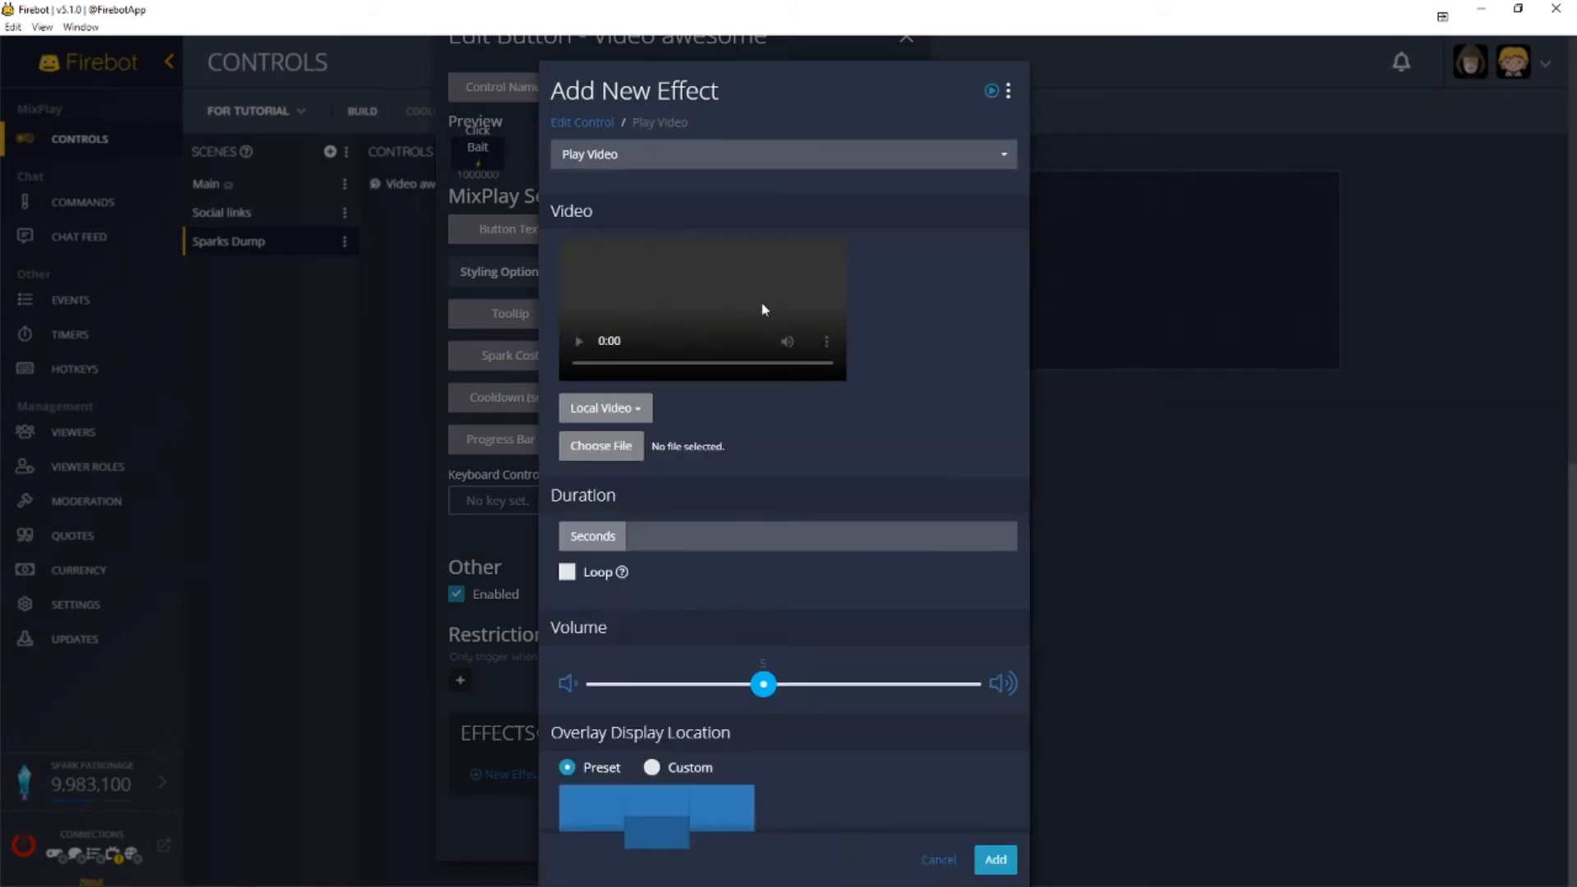
click(616, 408)
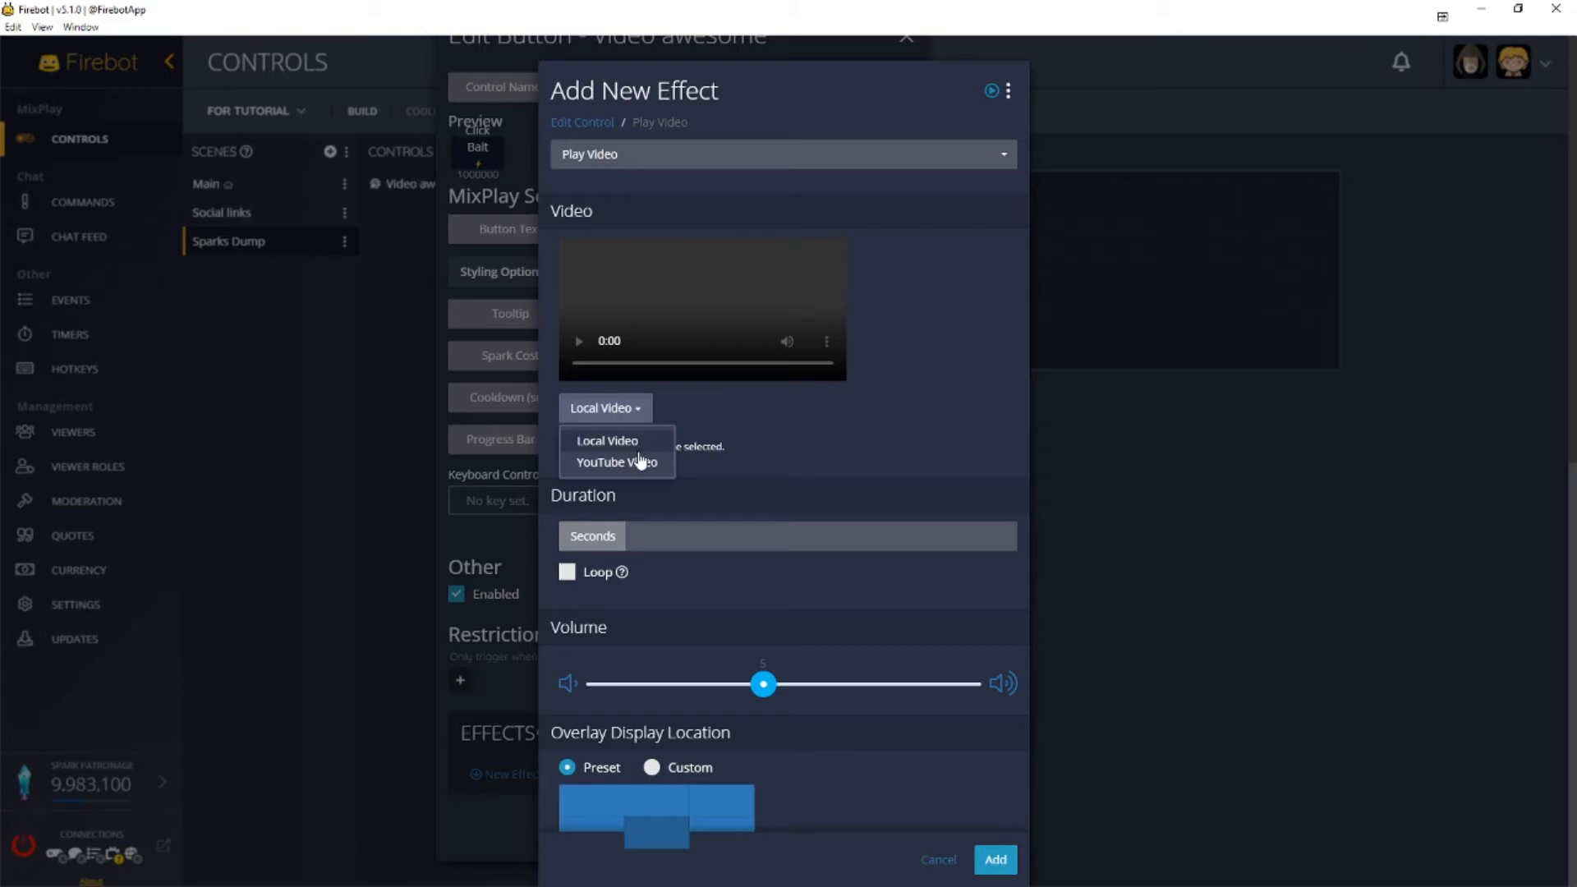
click(729, 407)
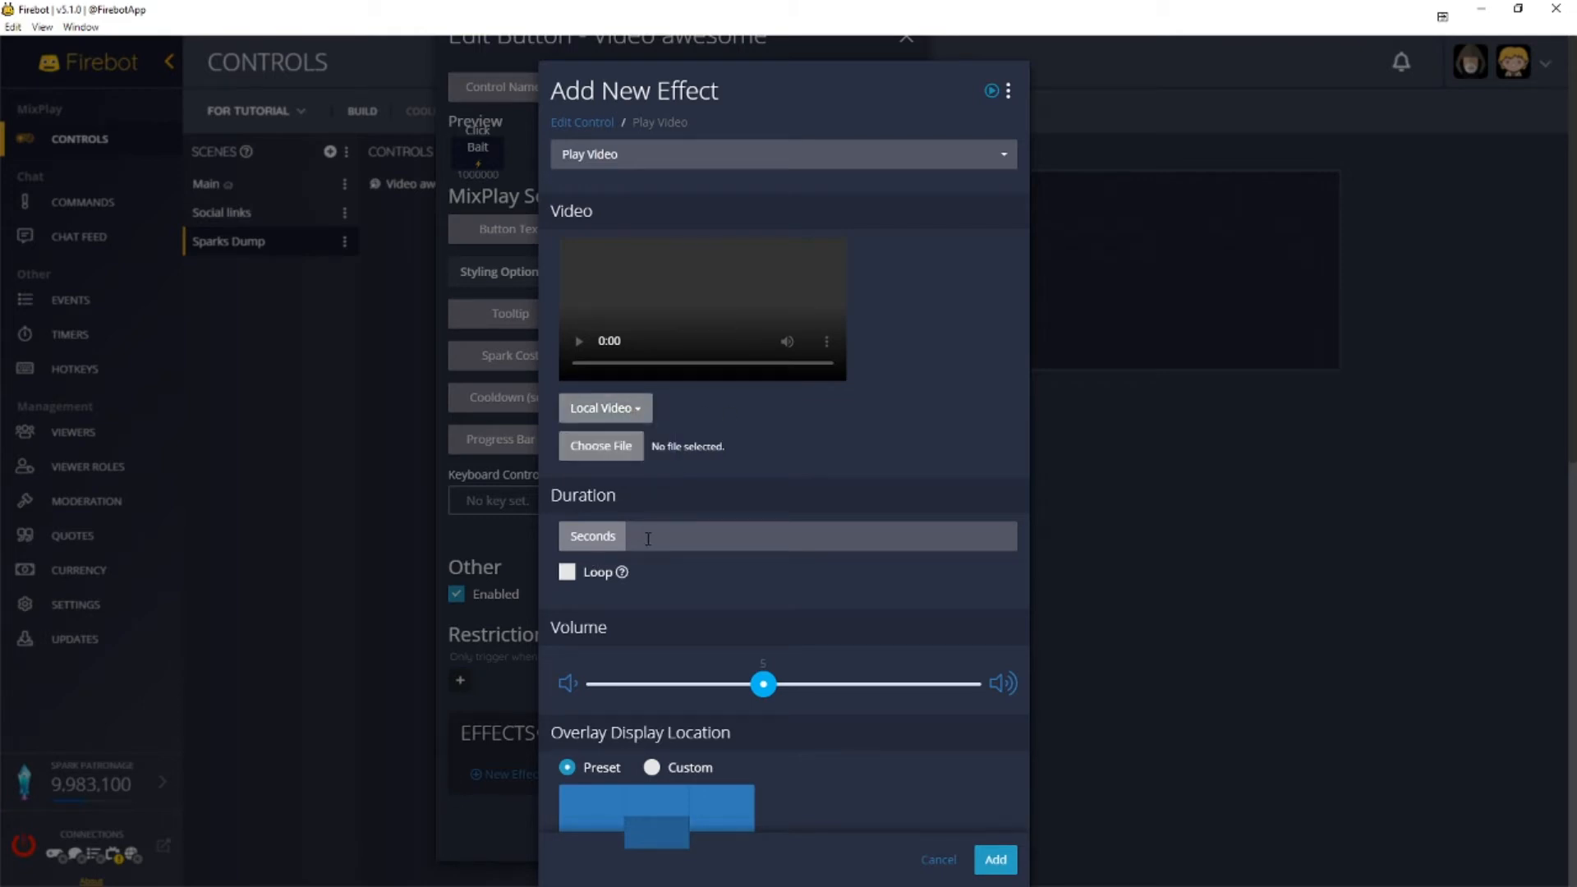
- Choose a local video file from the Video folder and set its play duration to 10 seconds
click(617, 454)
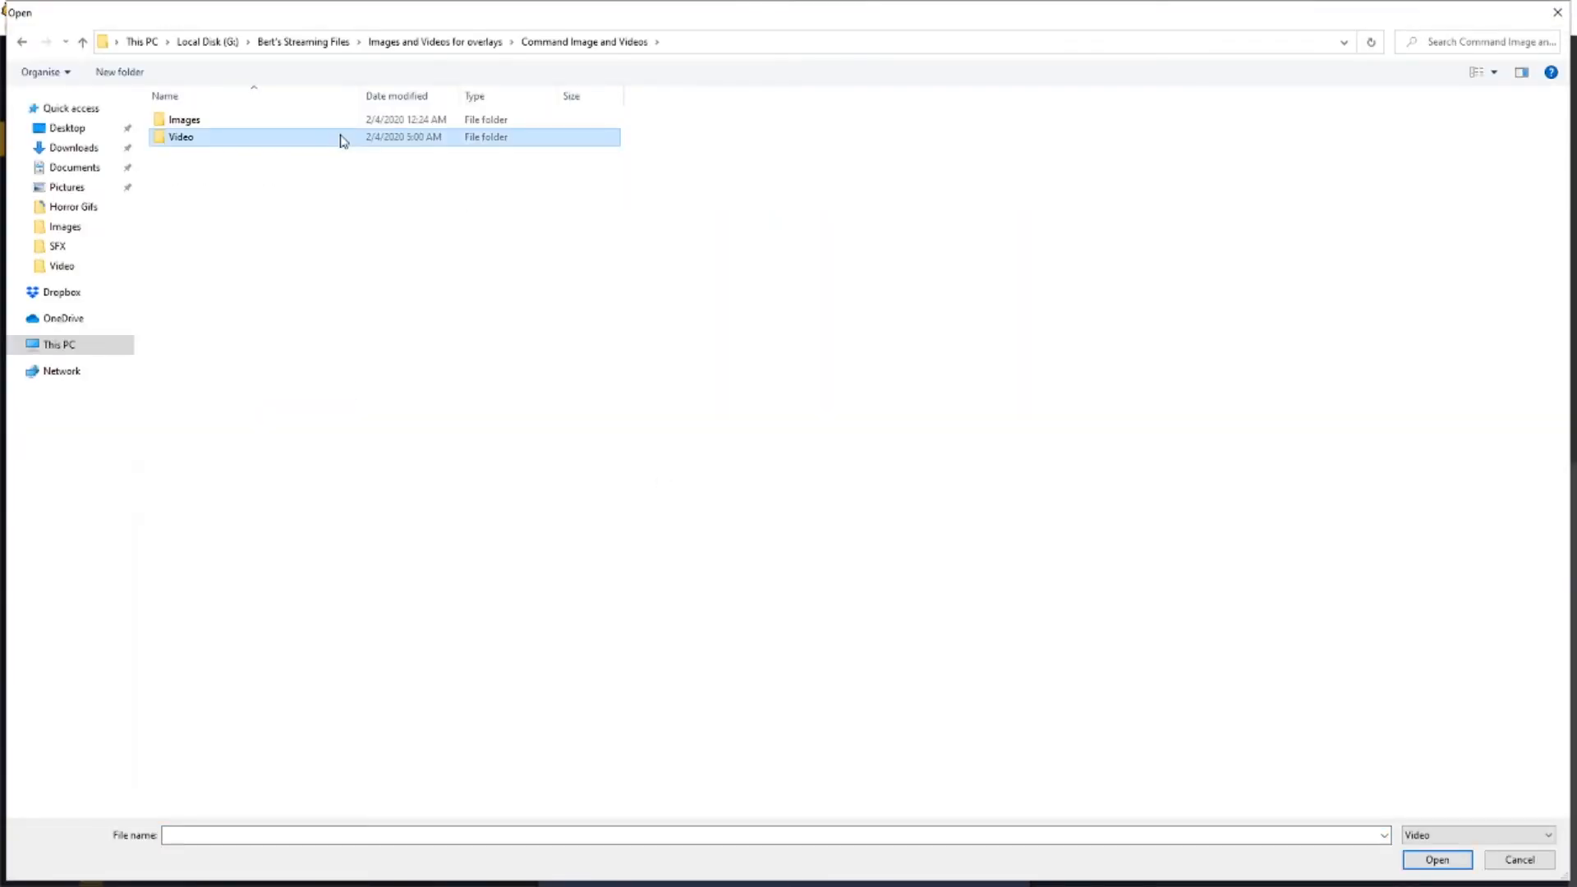
double_click(341, 140)
double_click(383, 279)
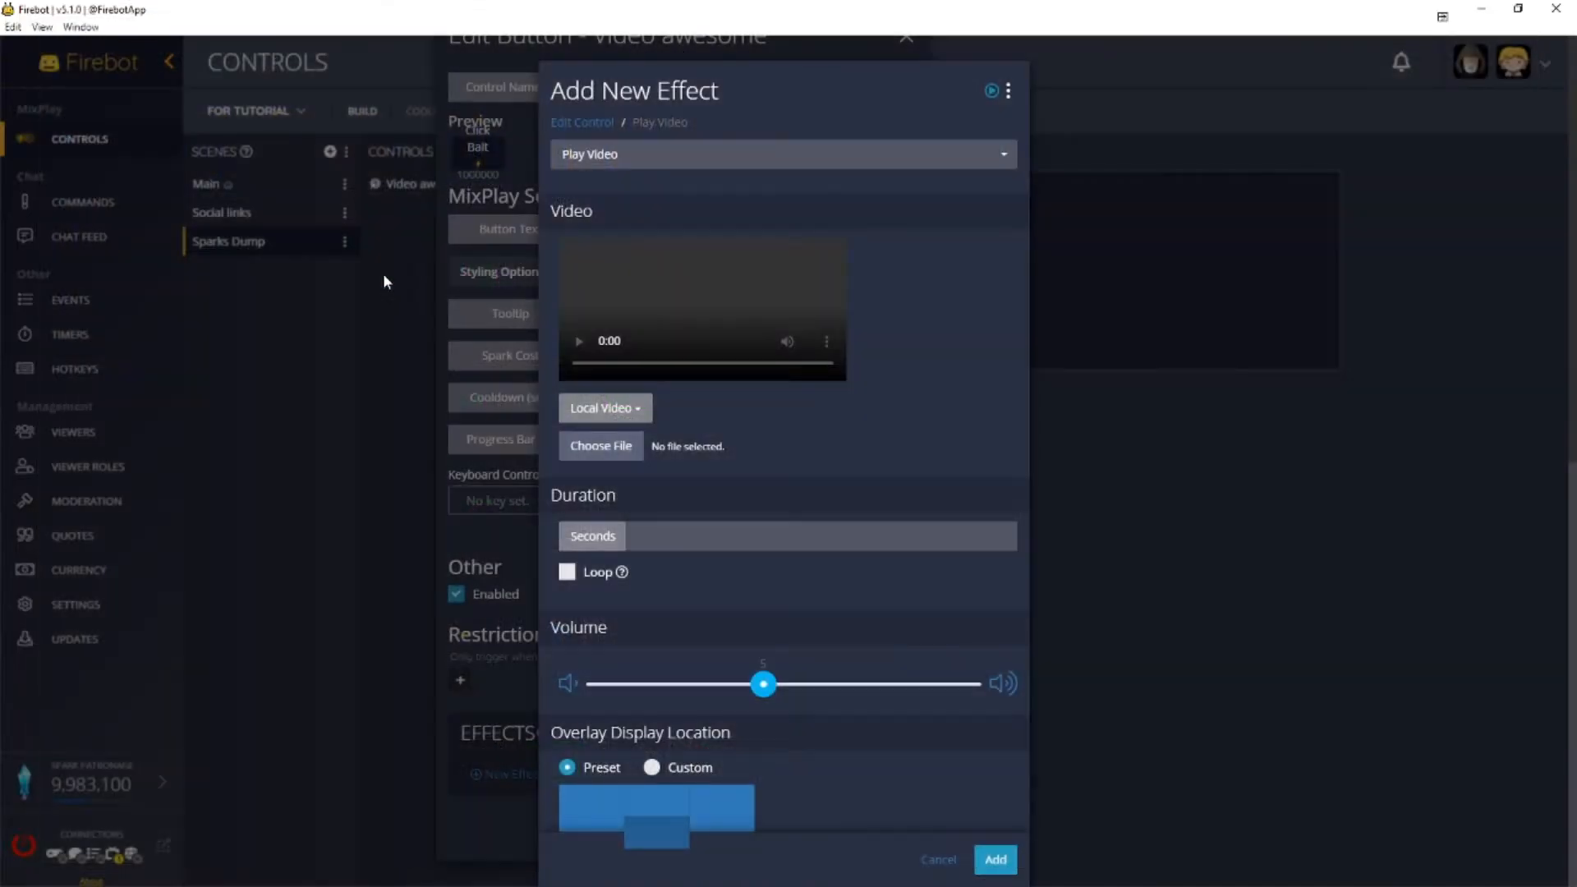
click(696, 554)
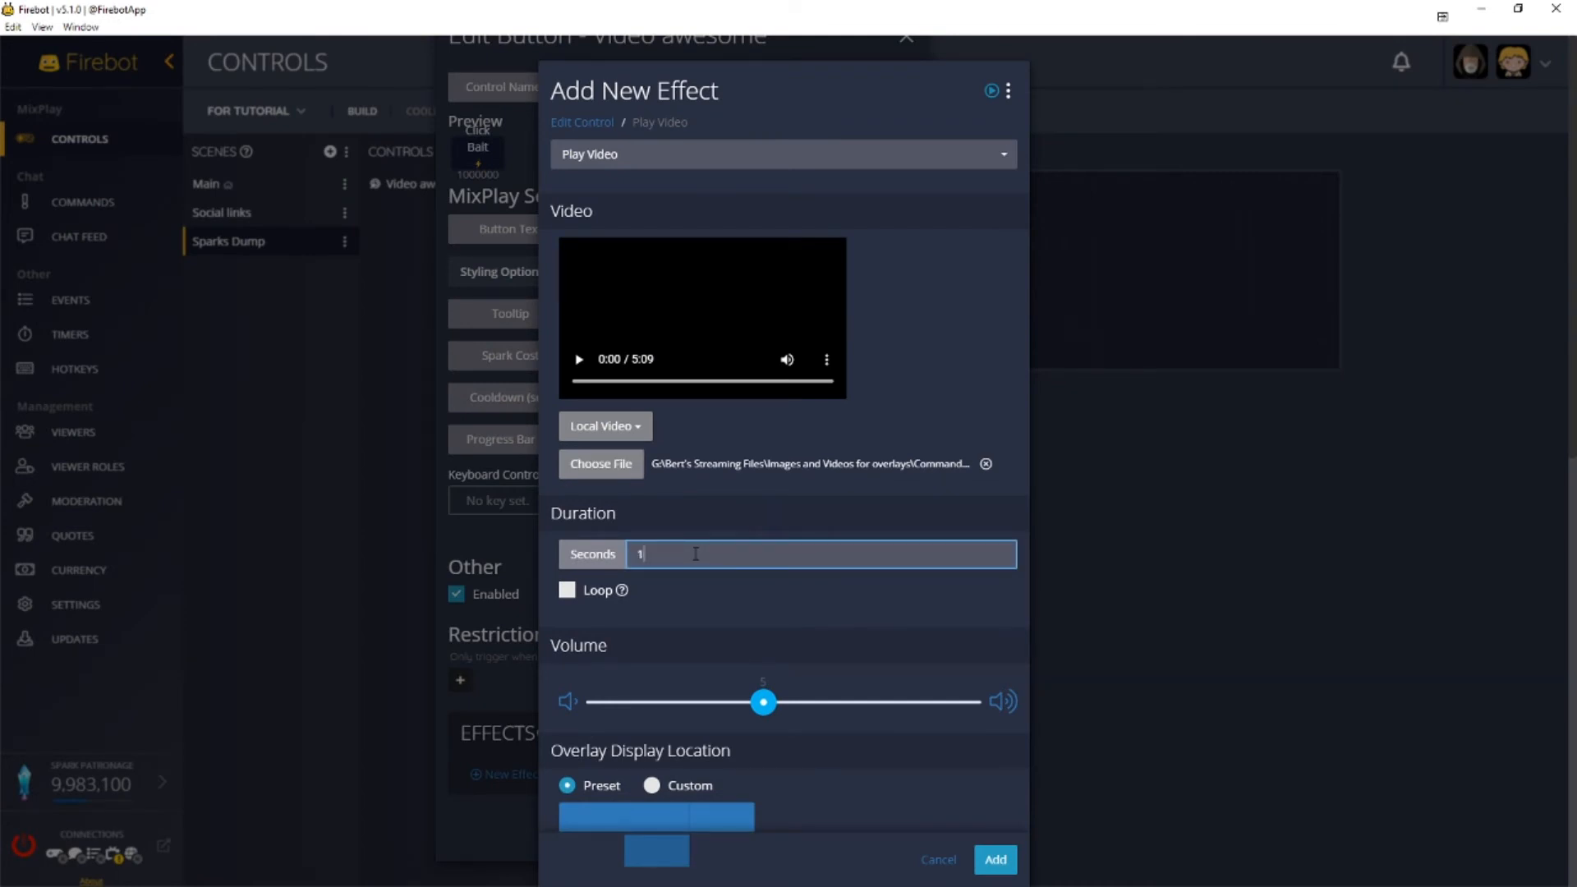
click(930, 405)
- Set the video size to 1920 by 1080 pixels with the forced 16:9 ratio, keeping the Default overlay instance
scroll(930, 406, down, 3)
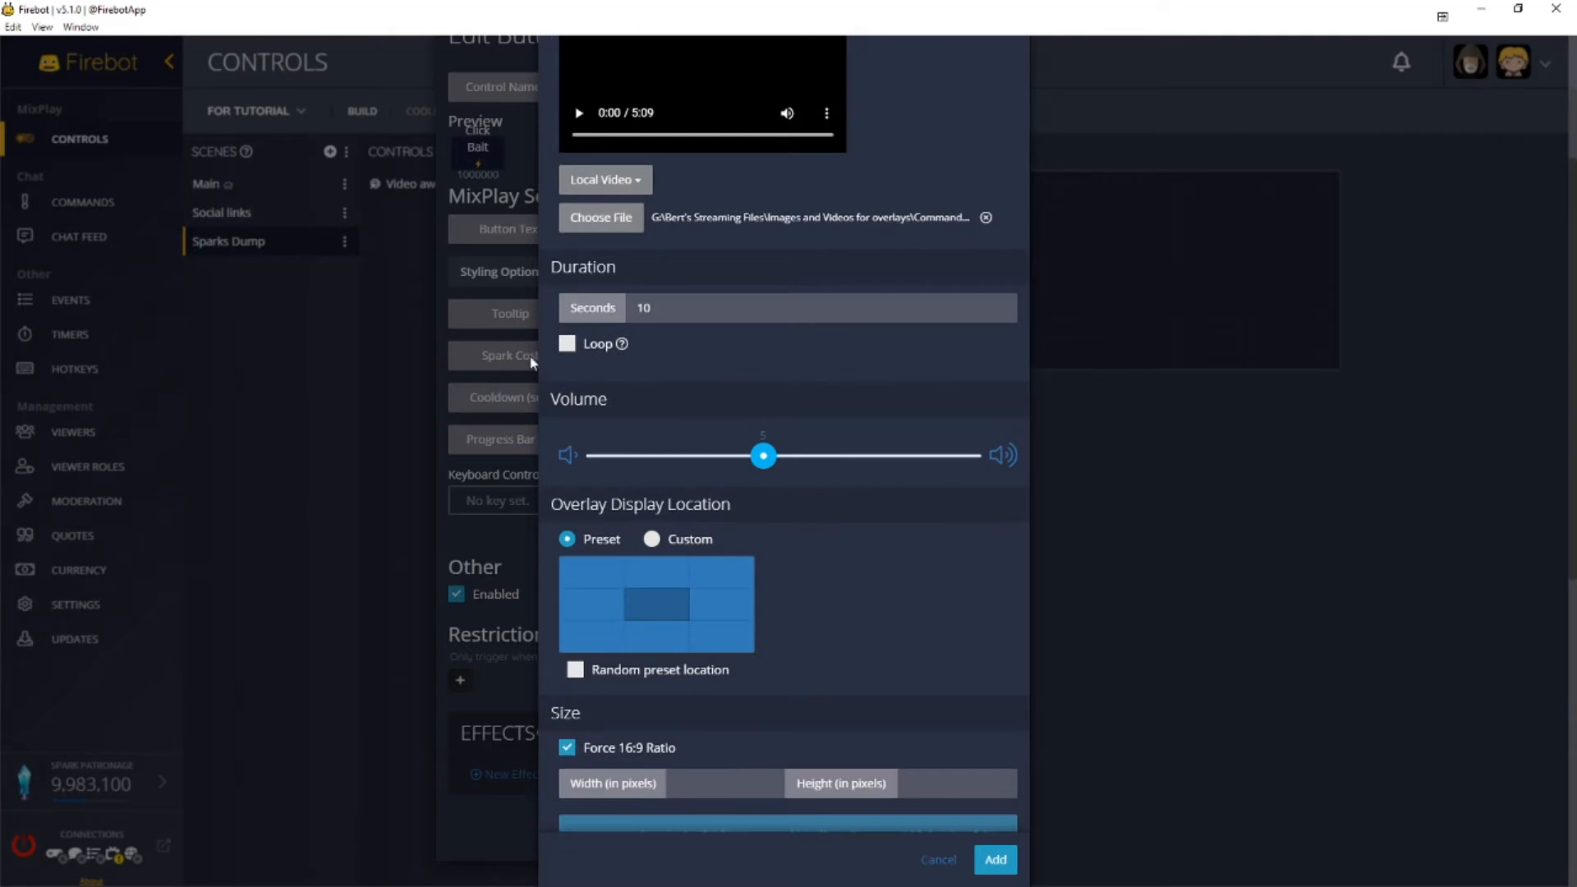
scroll(791, 601, down, 2)
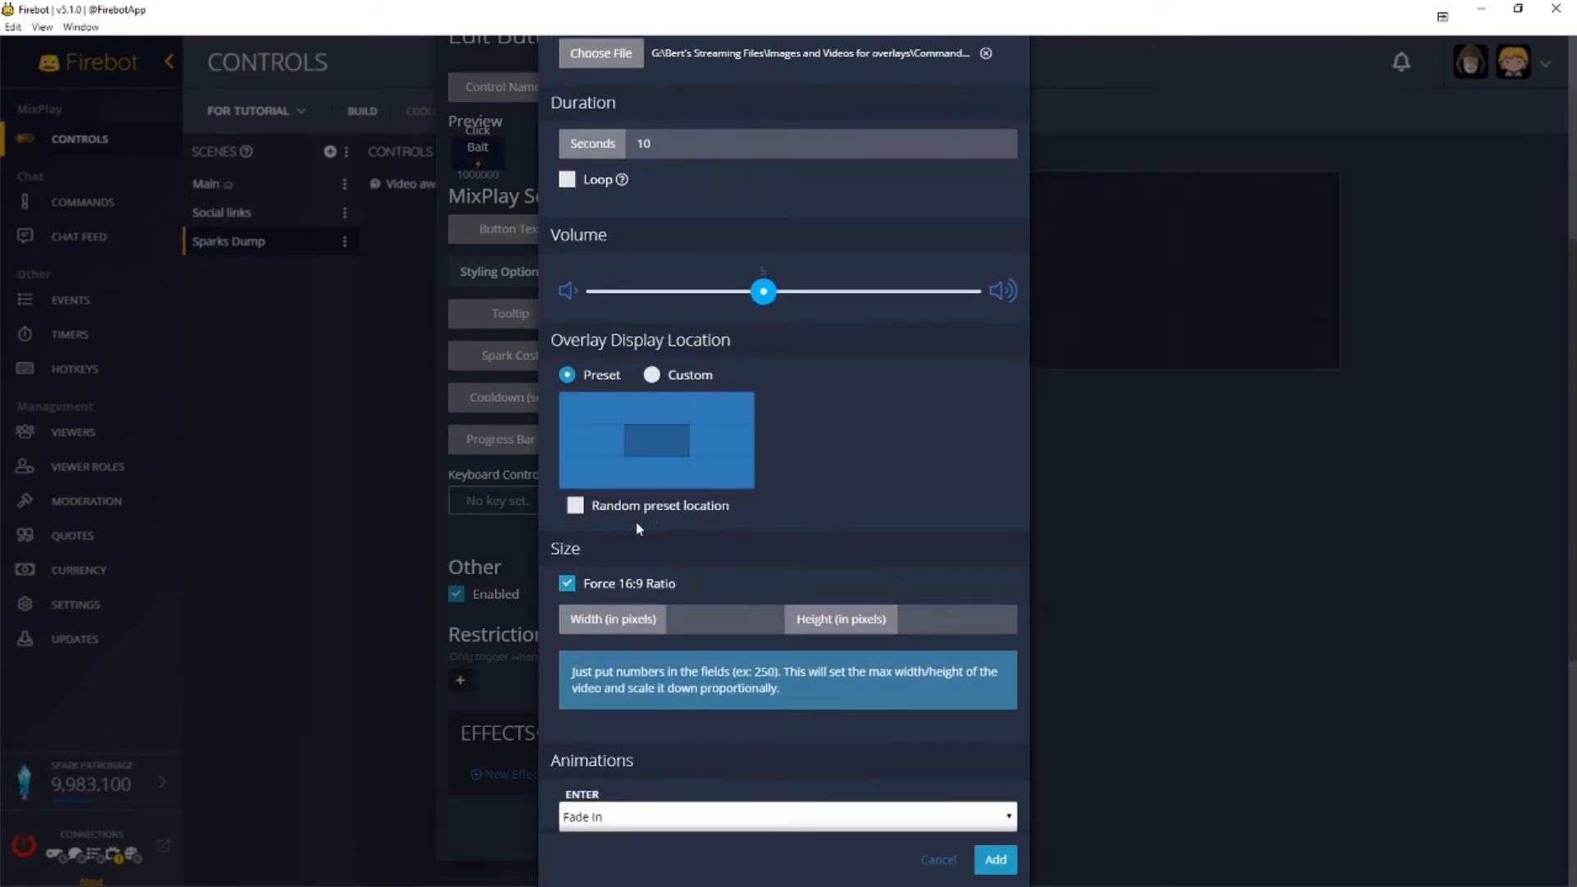
scroll(784, 625, down, 1)
click(731, 547)
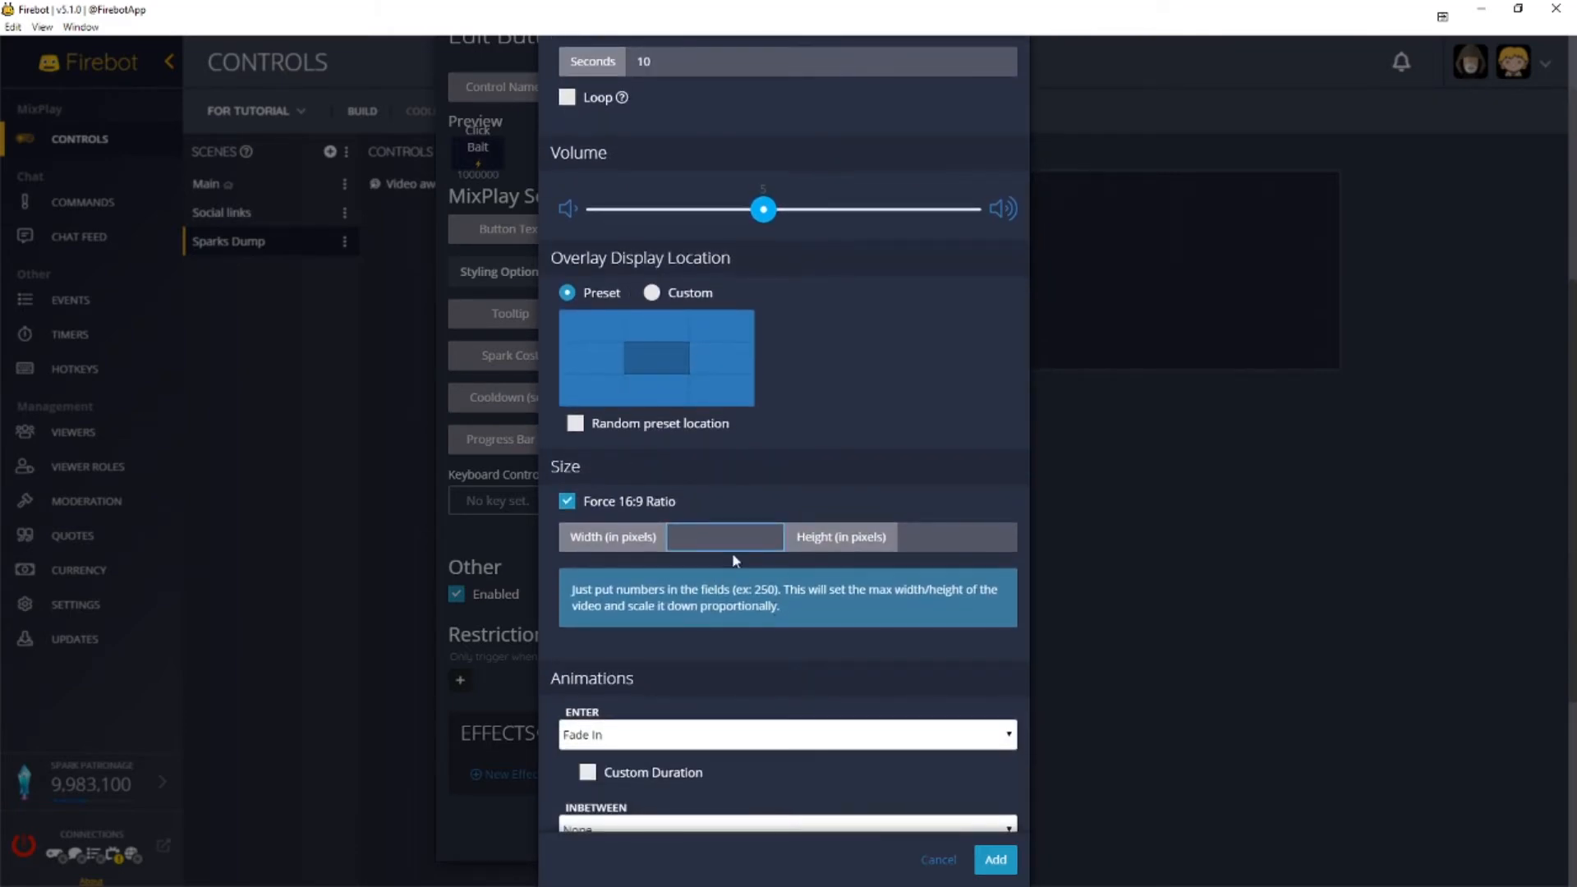
text(1920)
scroll(785, 637, down, 3)
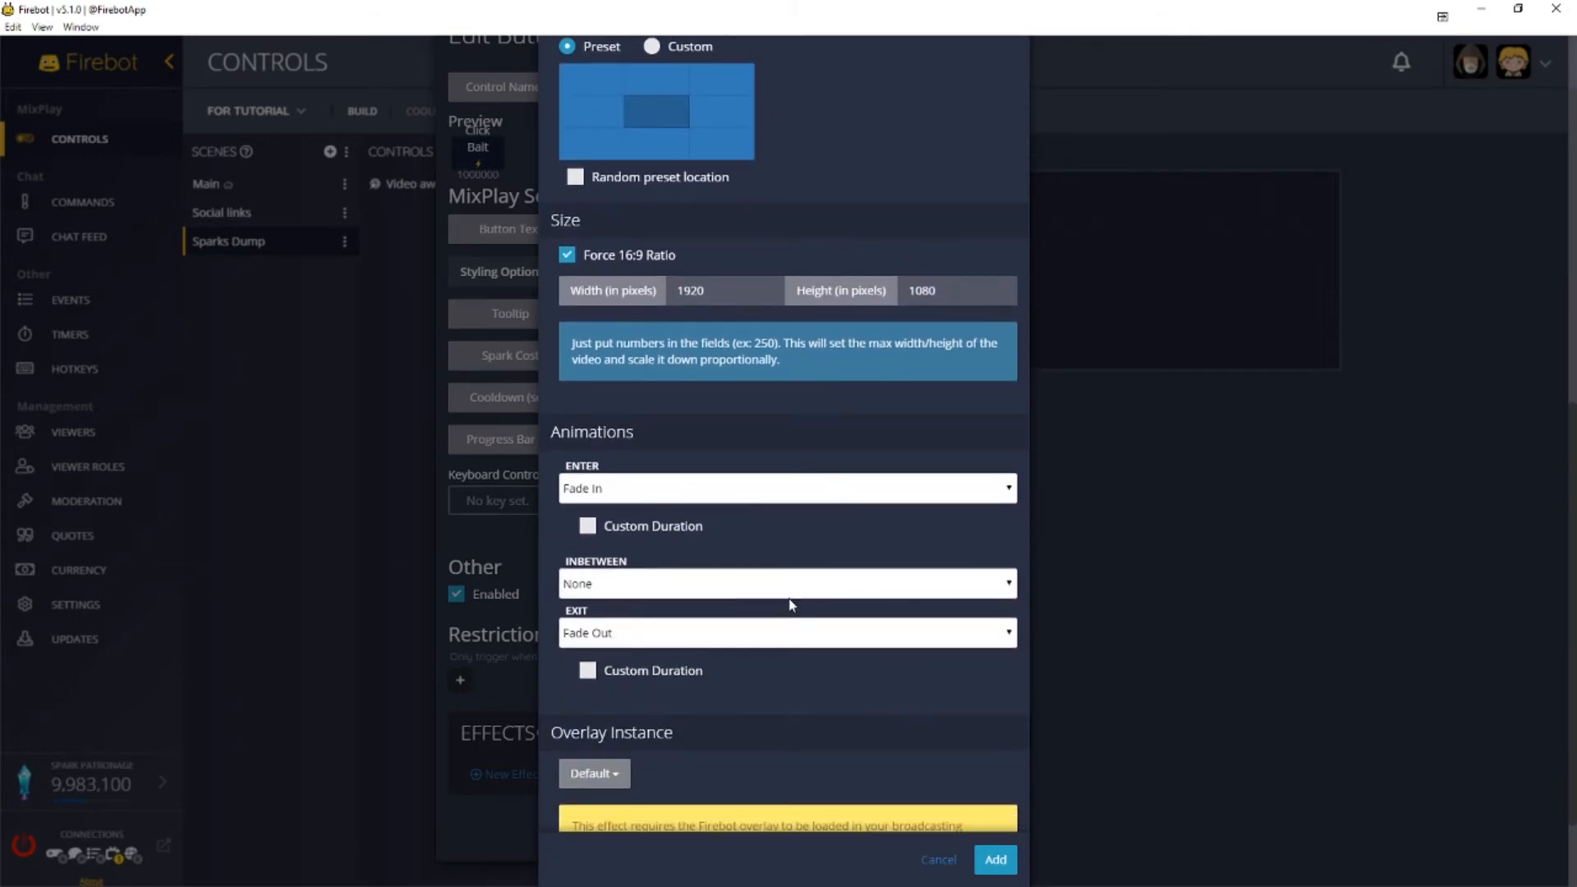
scroll(700, 391, down, 2)
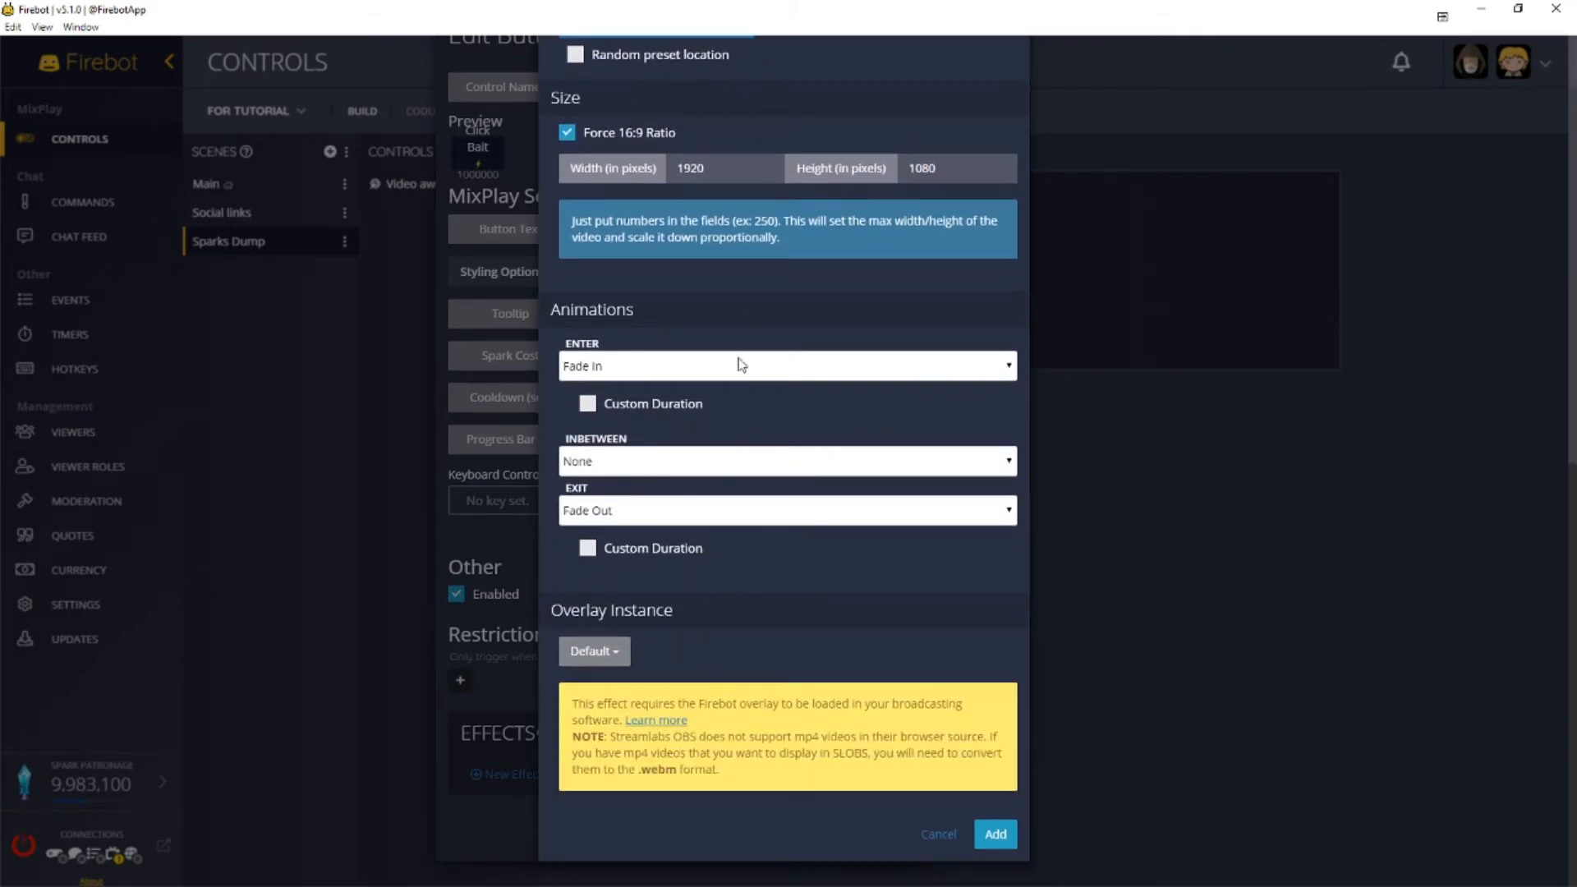
click(602, 654)
click(605, 655)
click(611, 657)
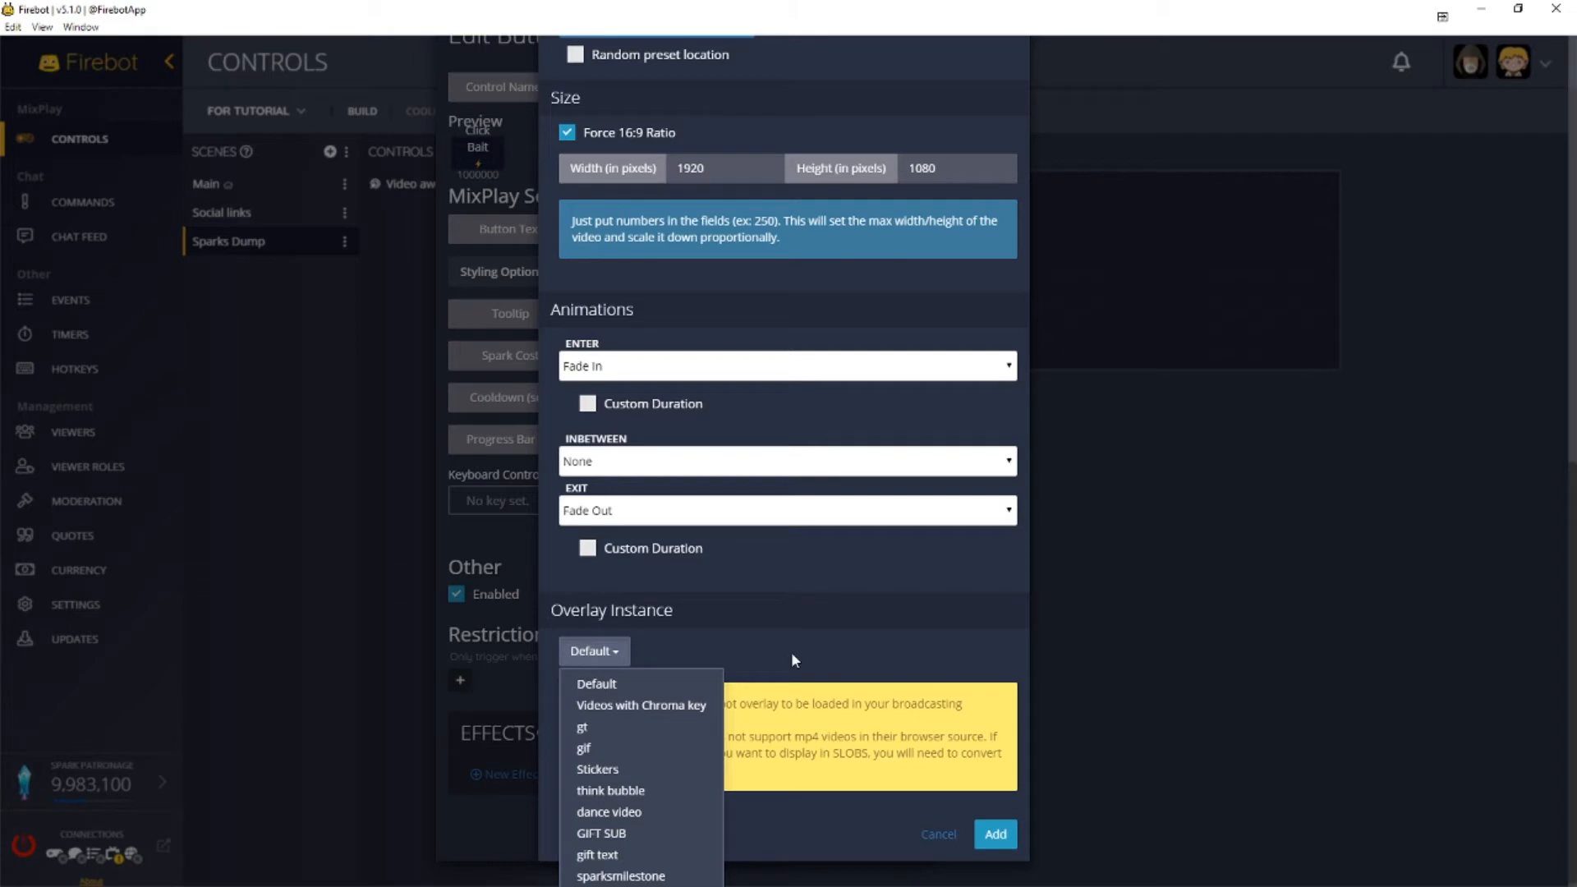
click(809, 631)
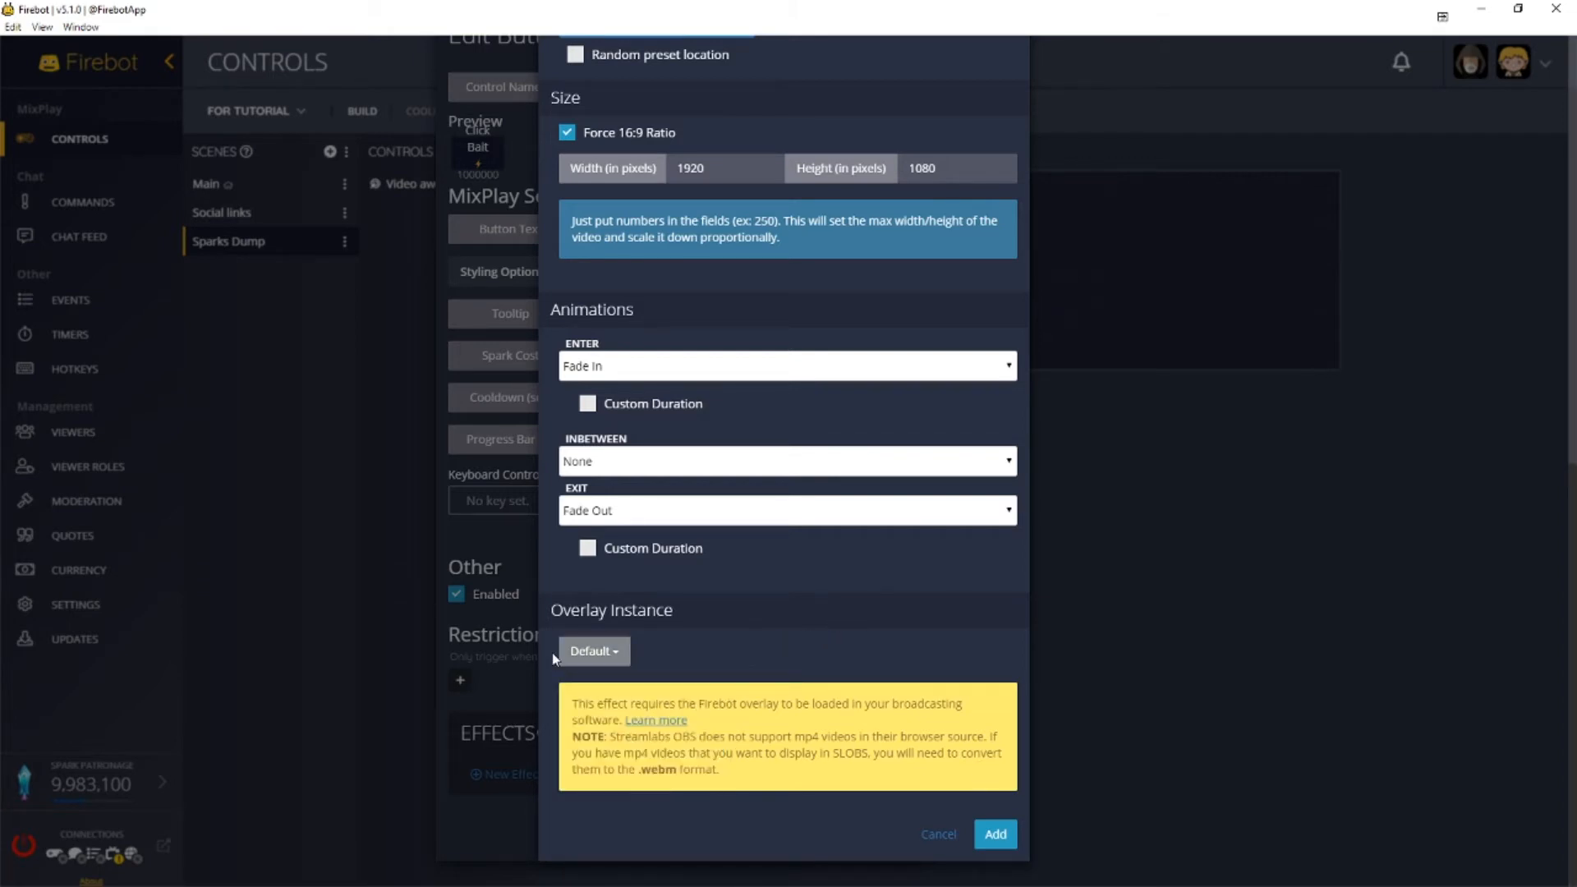
- Add the Play Video effect, save the Video awesome button and place it at the left side of the scene grid
click(996, 834)
click(994, 832)
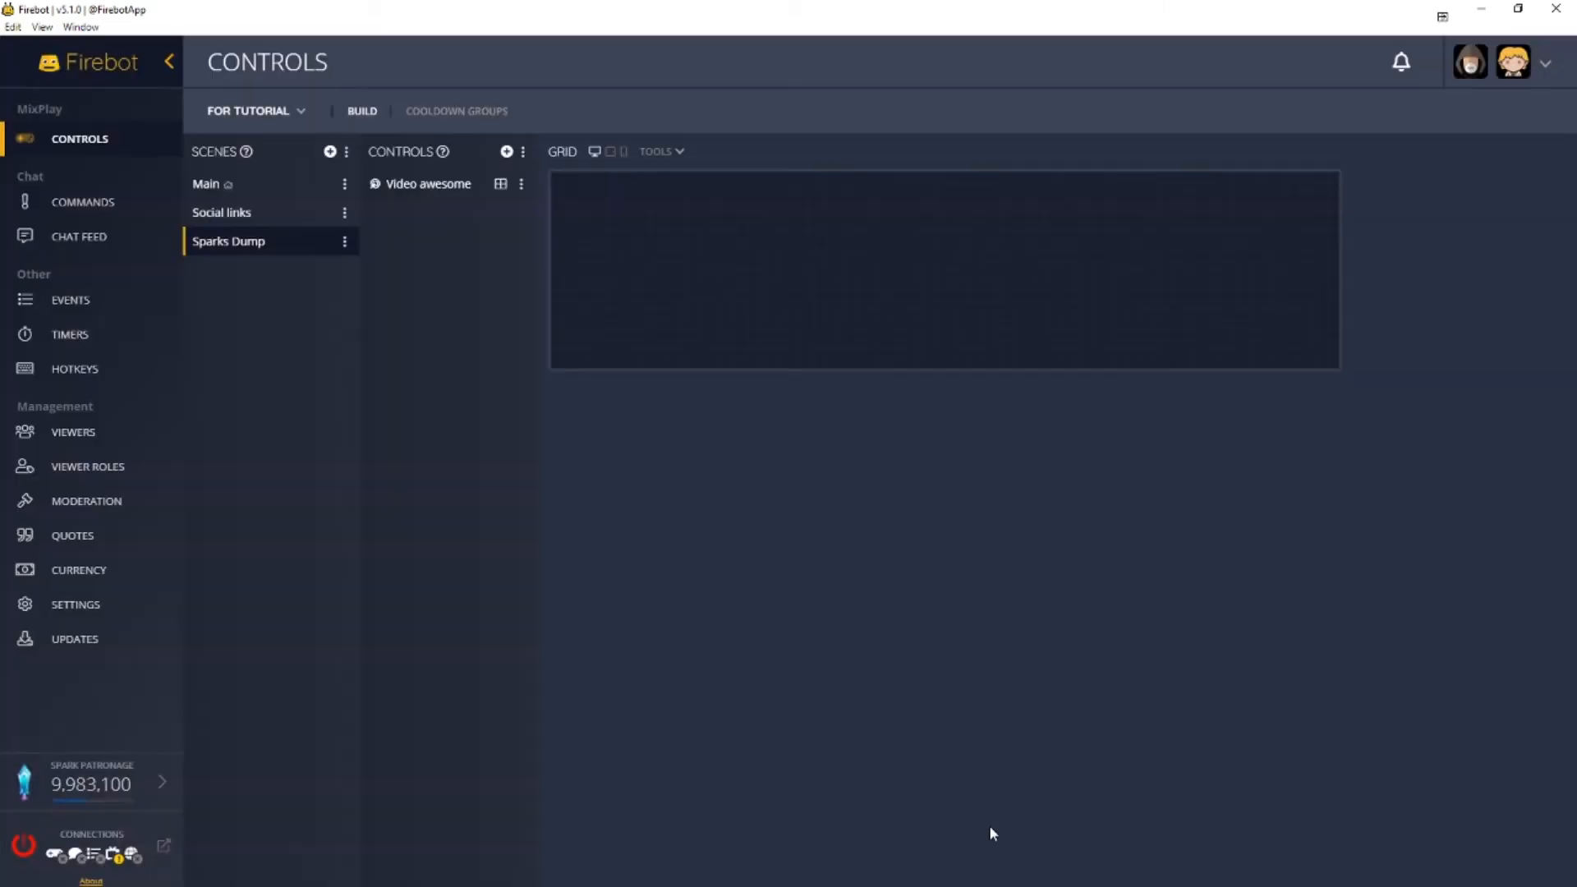
drag(500, 184, 718, 269)
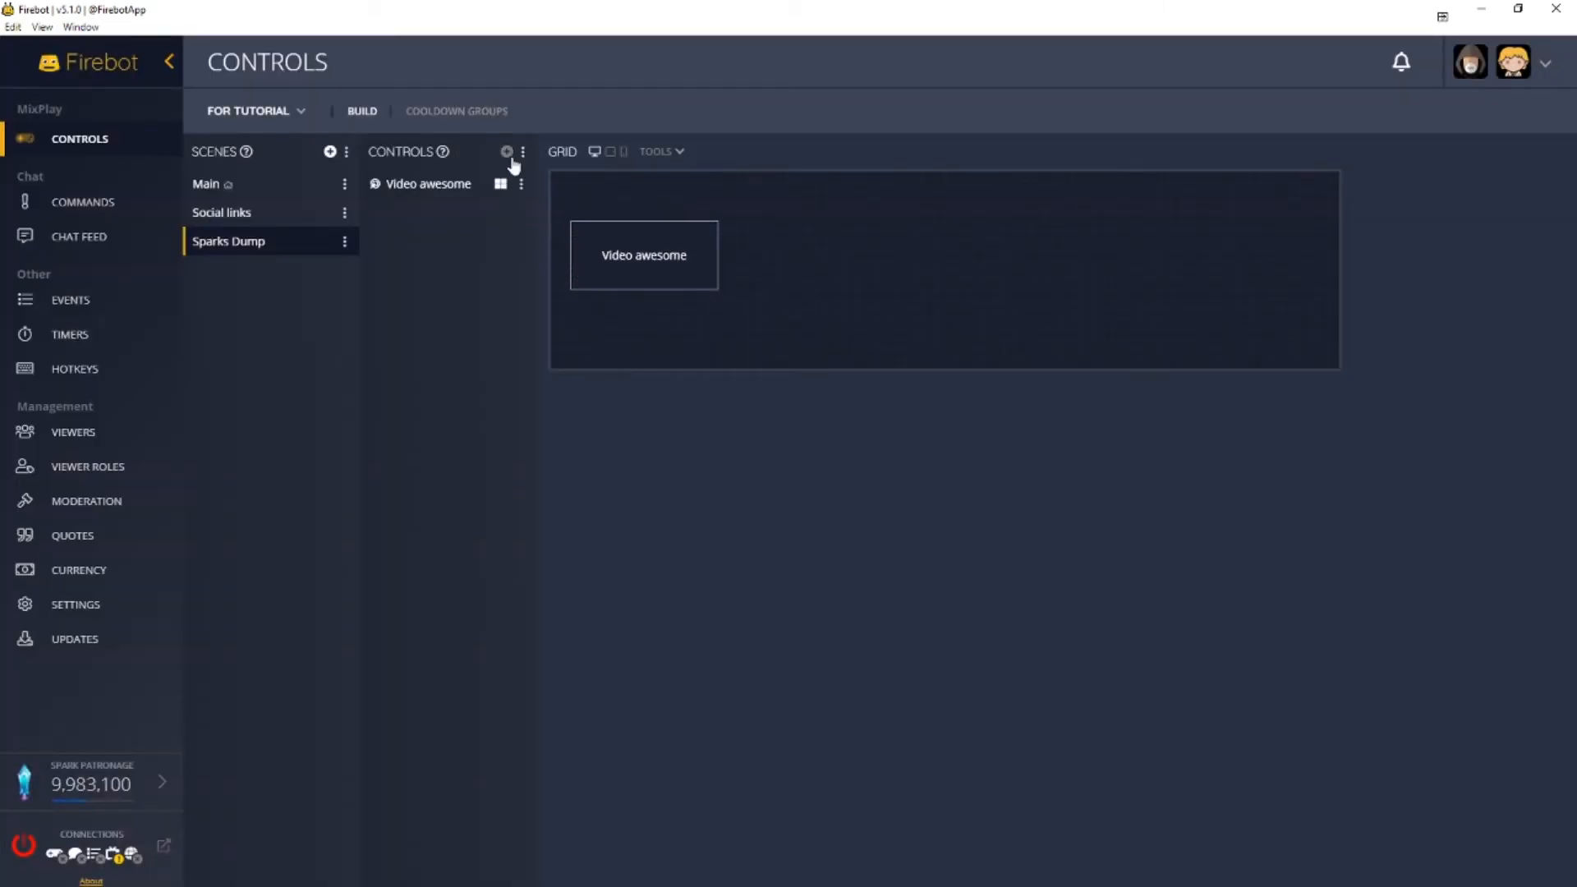
- Create a Button control named "show image" in the Sparks Dump scene and set its button text to "image"
click(508, 153)
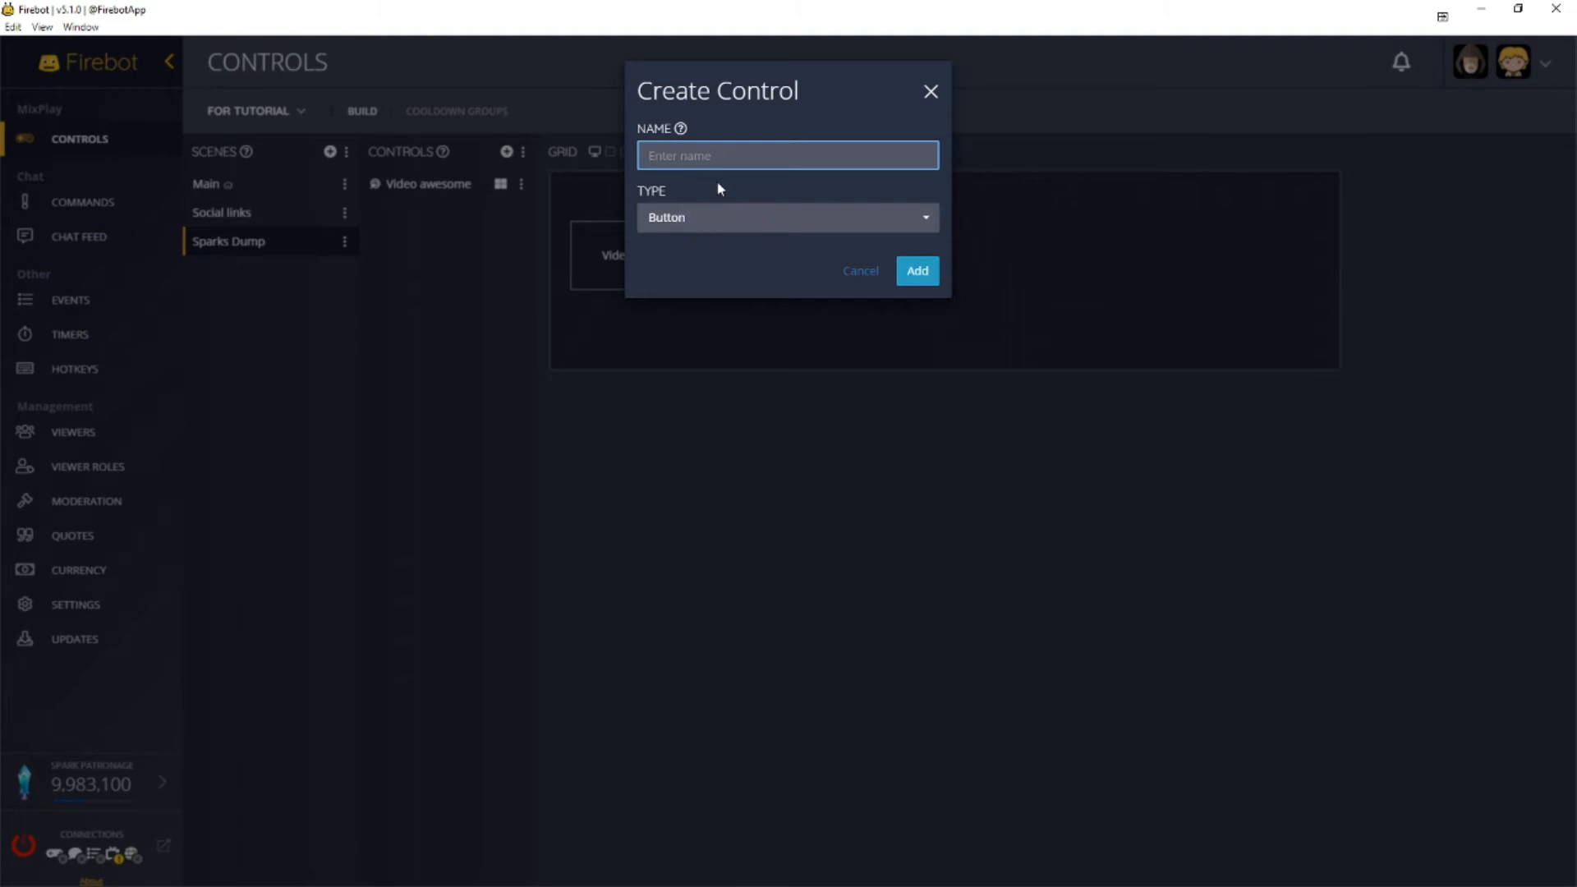
text(show image)
key(Return)
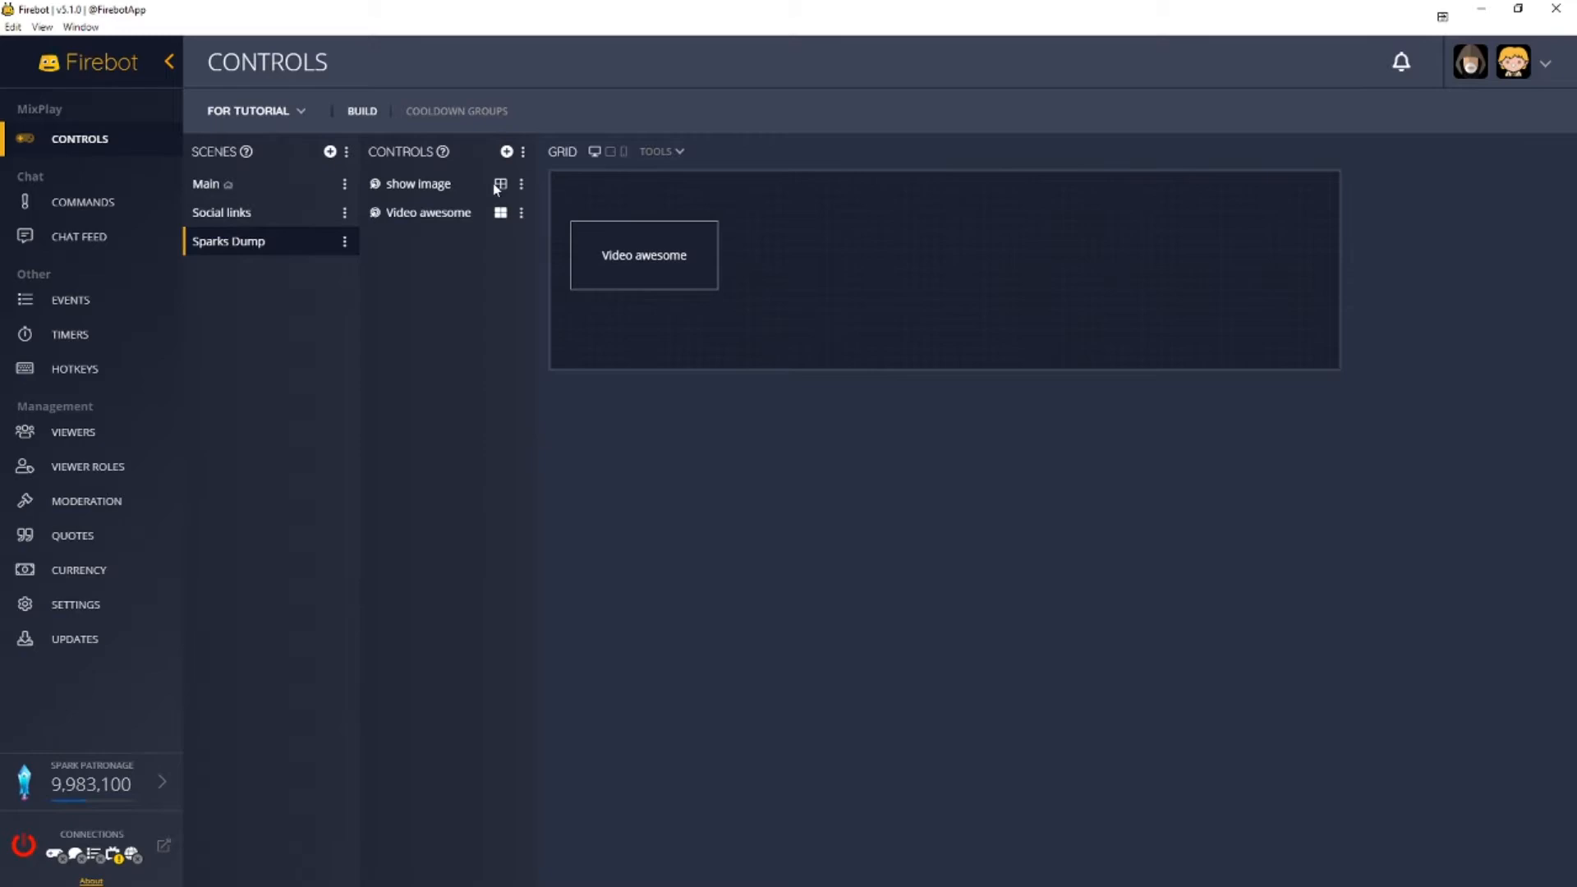
click(521, 183)
click(575, 96)
click(751, 280)
text(image)
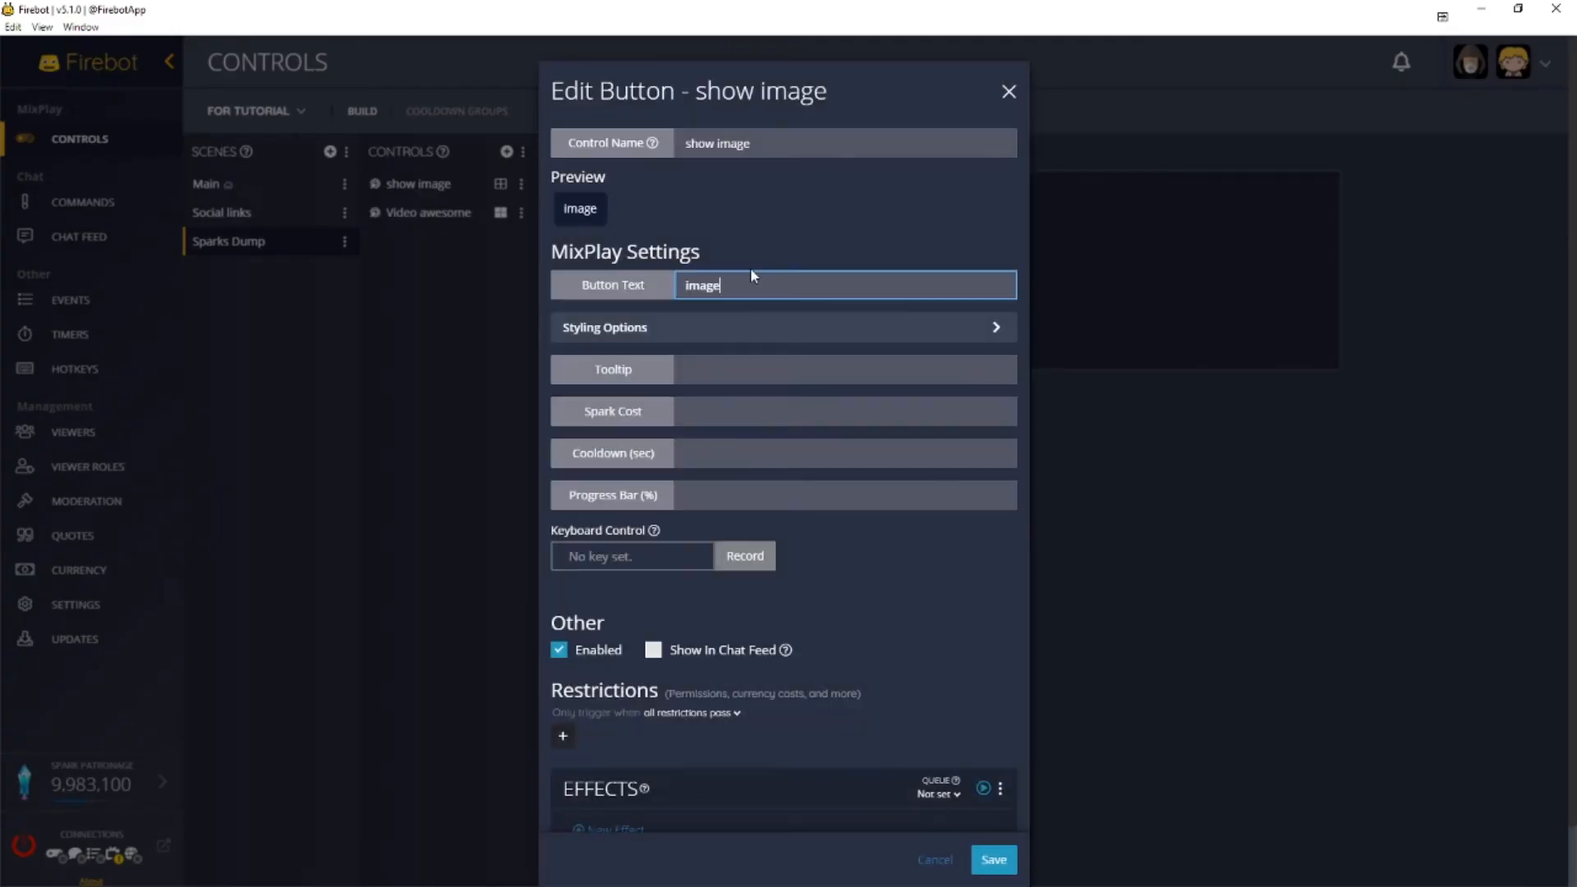
- Set the show image button's spark cost to 20, cooldown to 60 seconds and progress bar to 100%, and enable Show In Chat Feed
click(737, 374)
click(732, 413)
text(20)
click(727, 451)
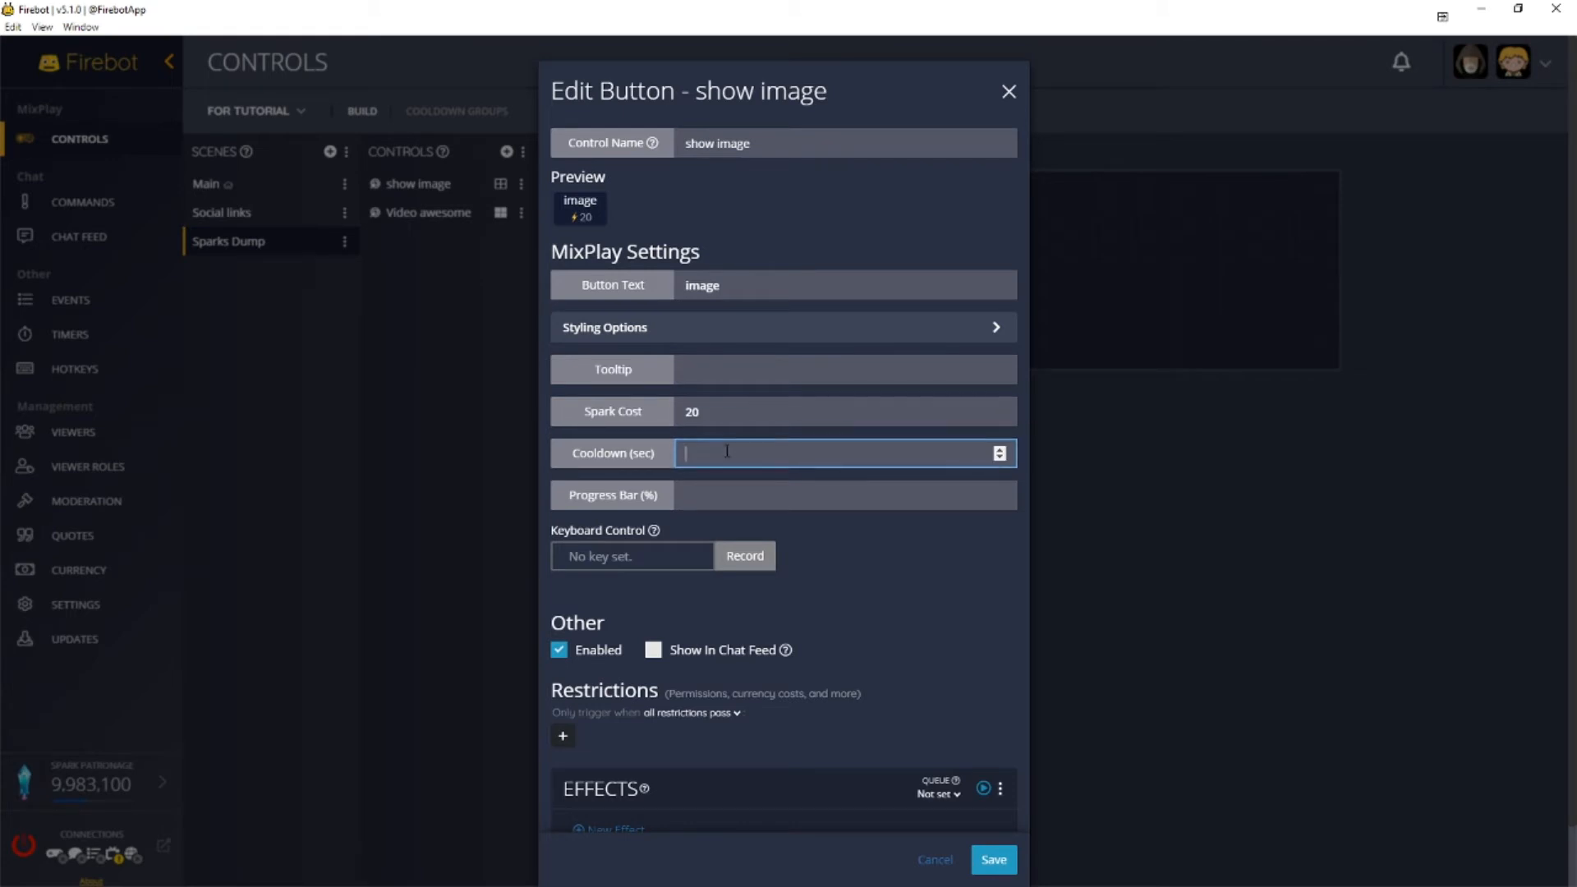
text(60)
click(758, 493)
click(846, 575)
scroll(862, 589, down, 1)
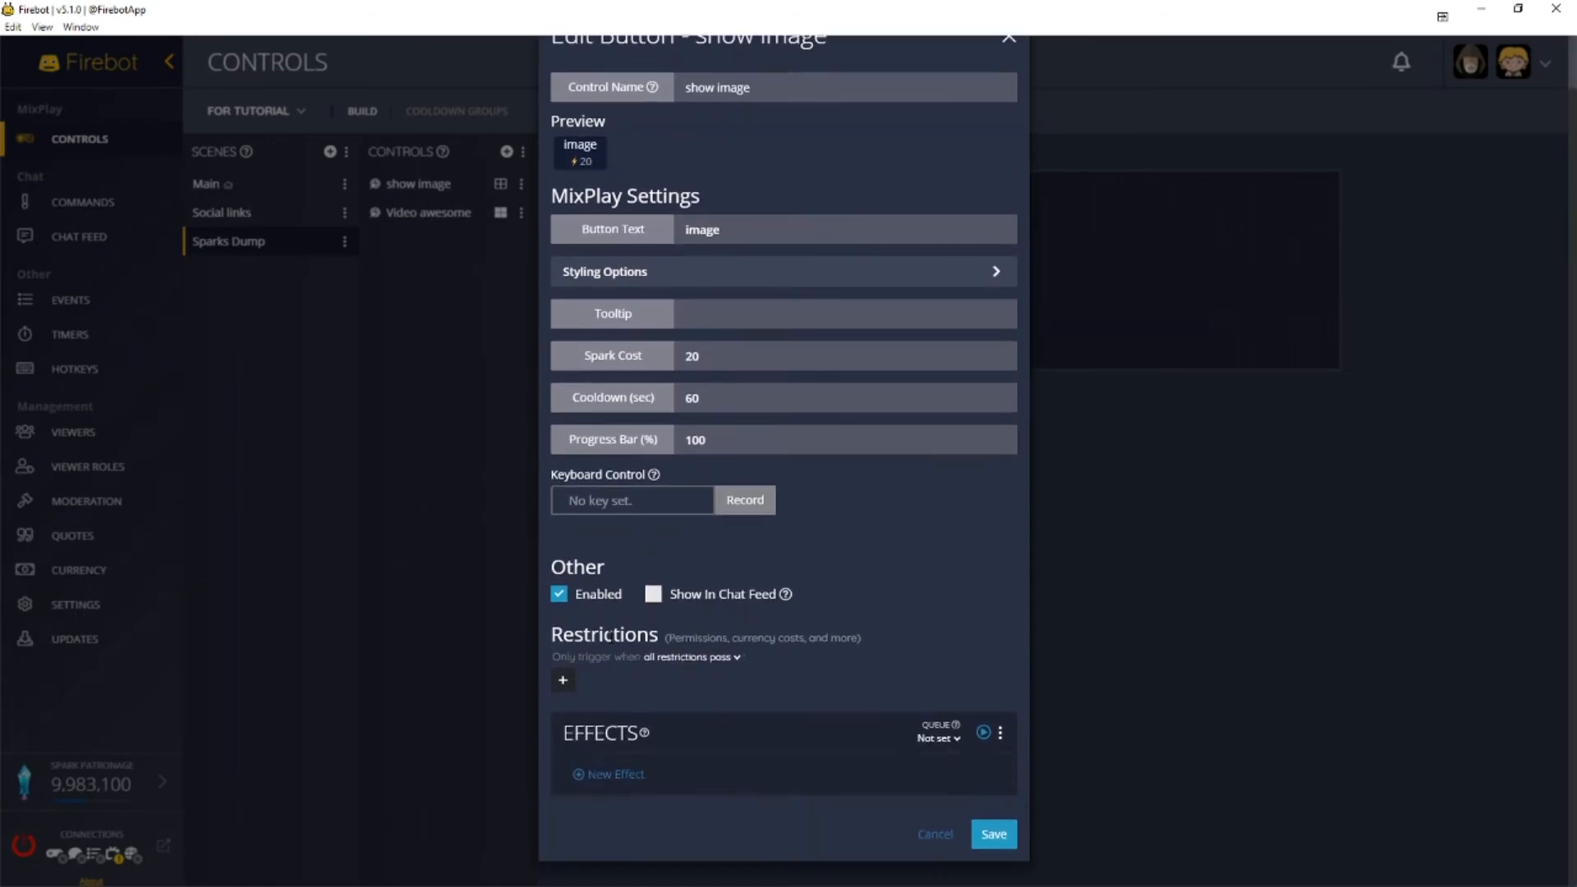
click(653, 594)
mouse_move(786, 598)
- Start a Show Image/GIF effect for the show image button and load the local image file "cry baby2"
click(618, 776)
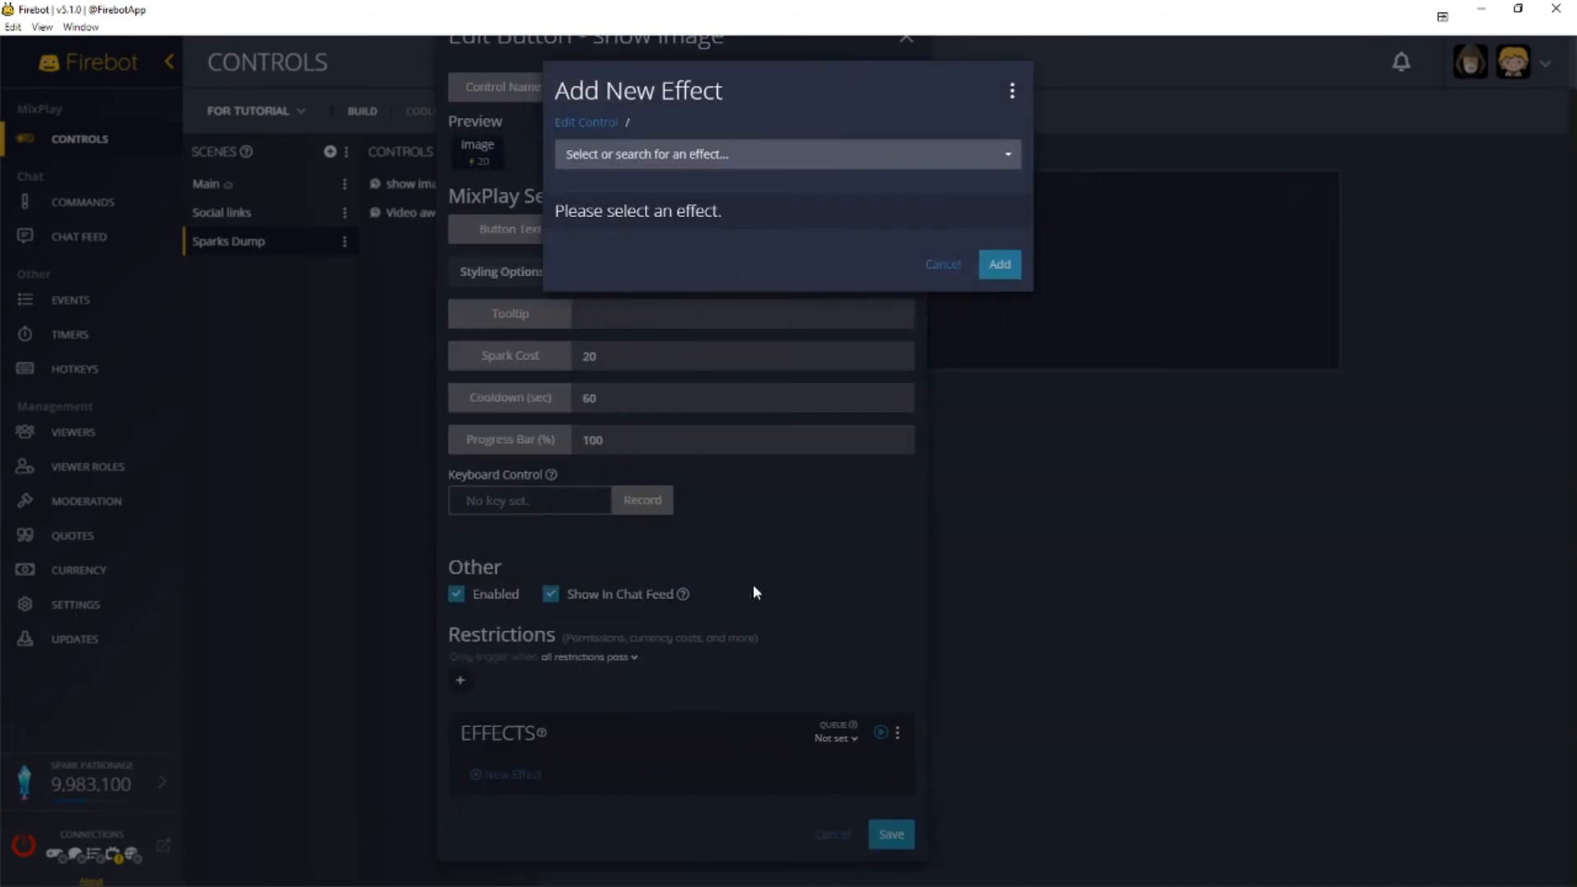
click(795, 156)
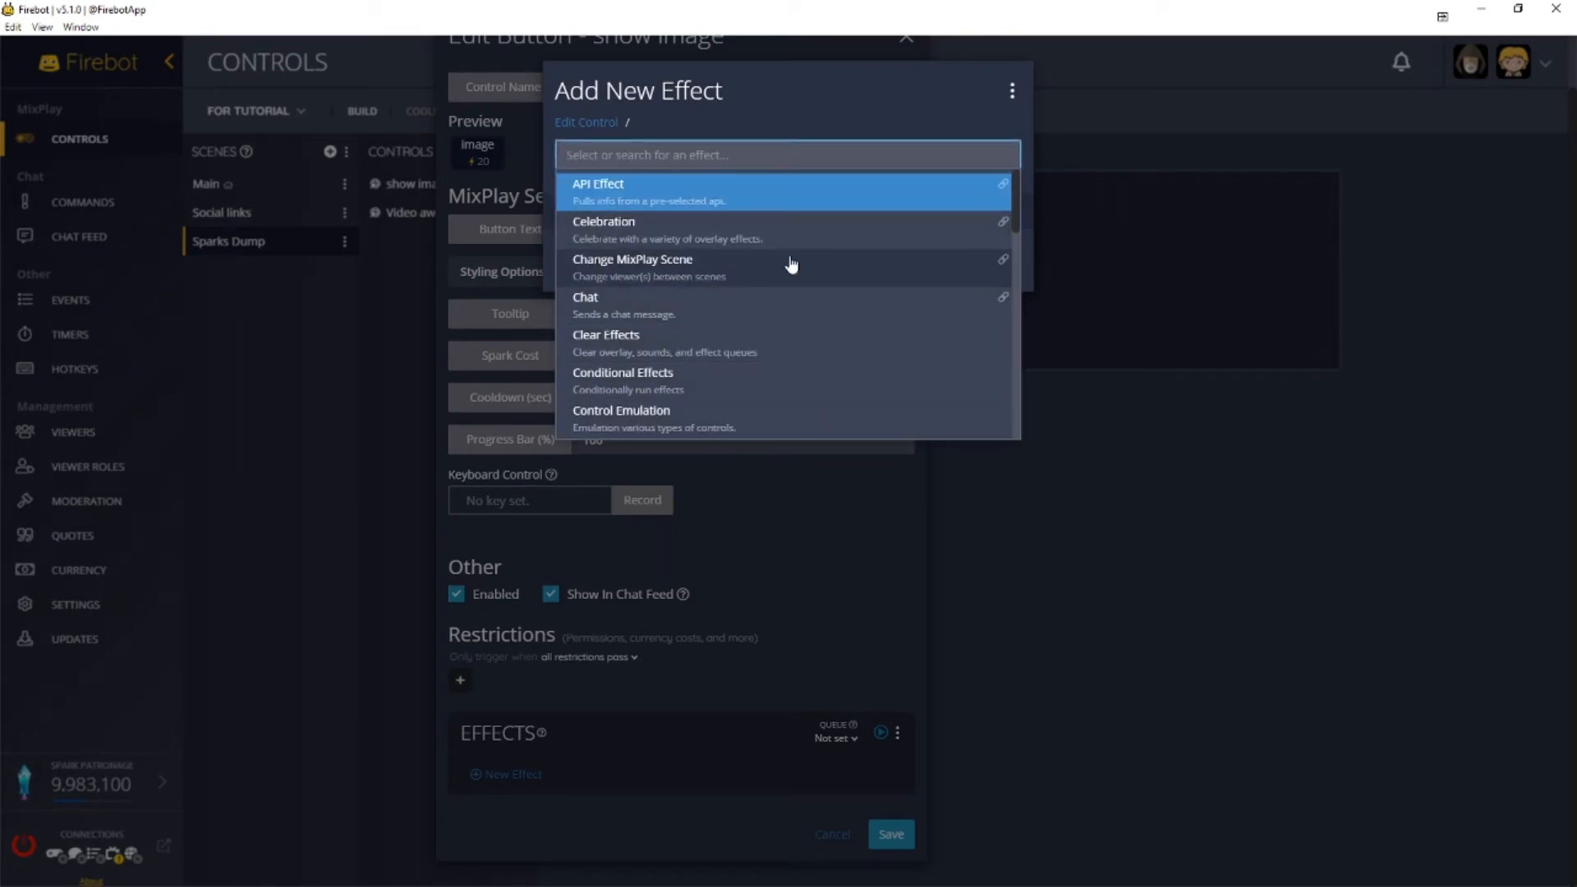
scroll(791, 279, down, 1)
scroll(791, 304, down, 10)
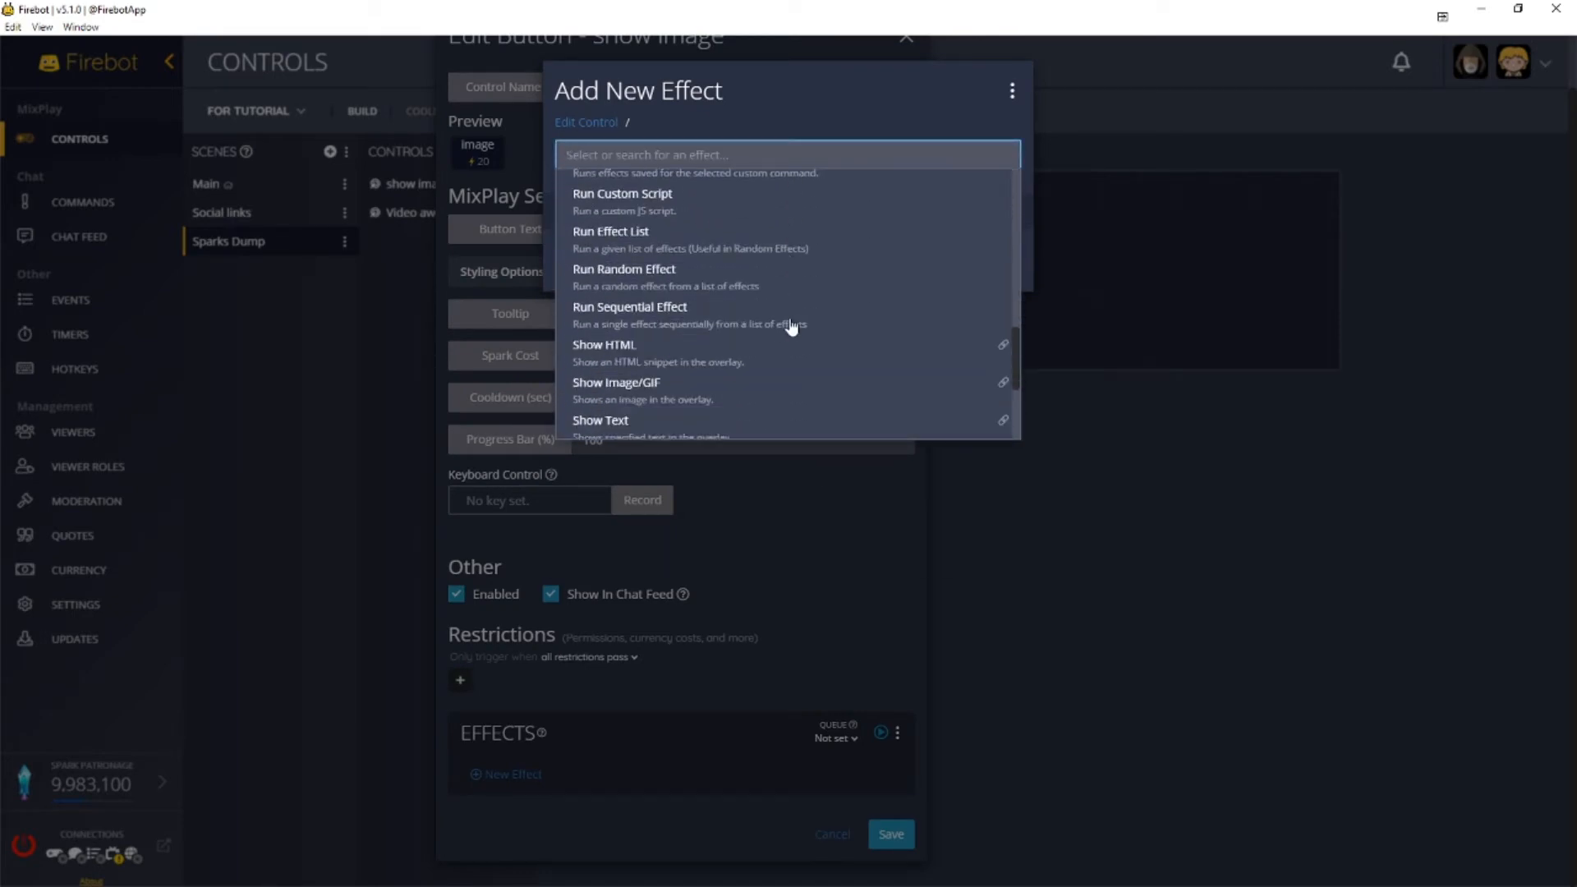
click(690, 197)
click(626, 376)
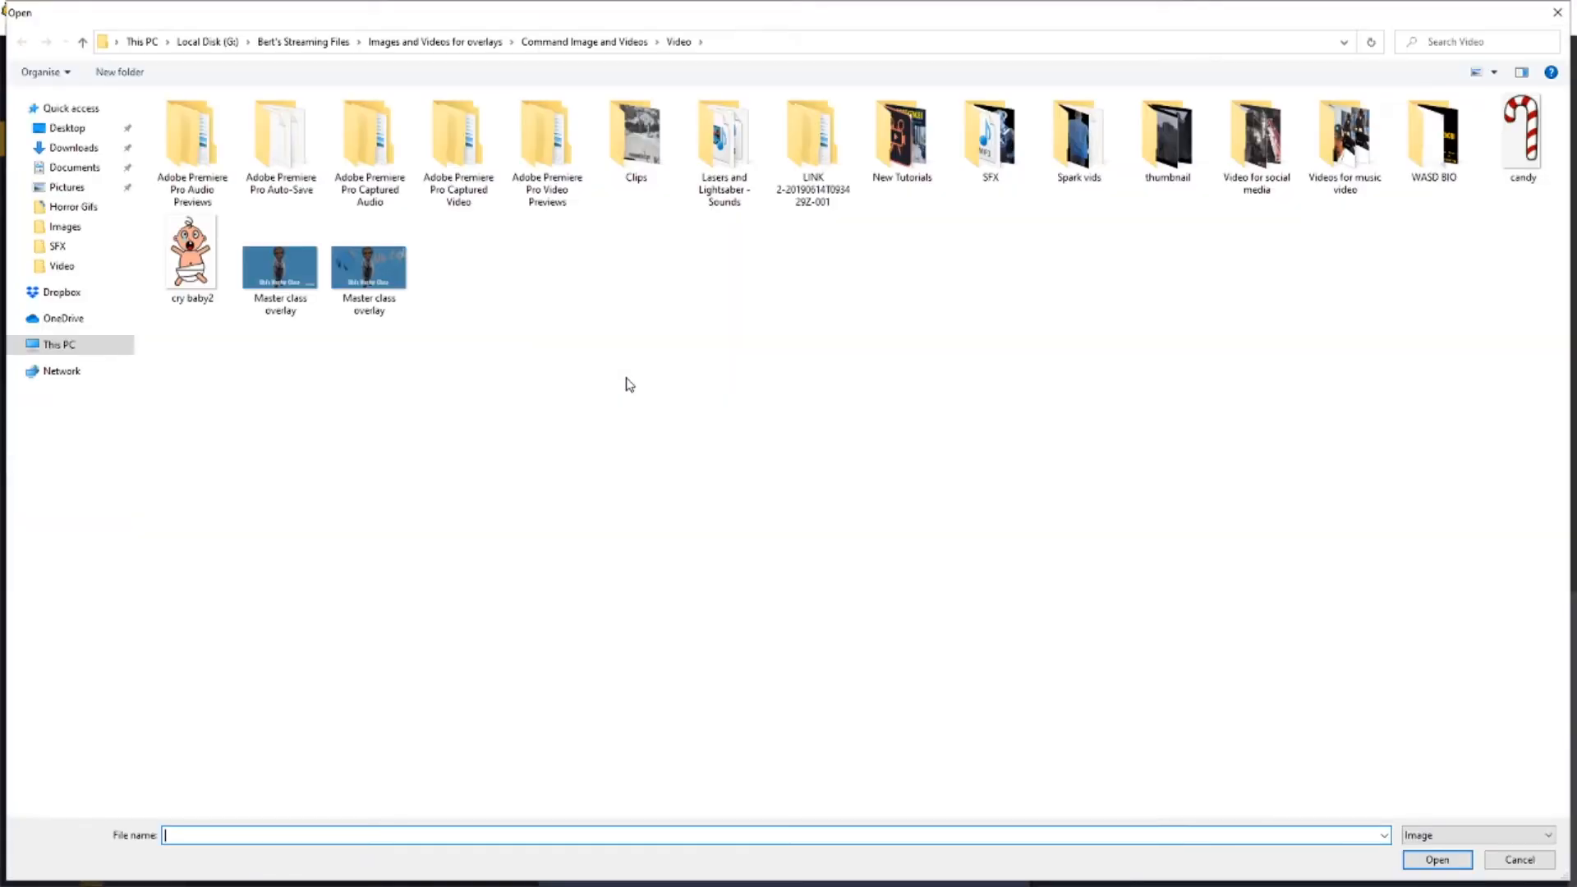
double_click(199, 262)
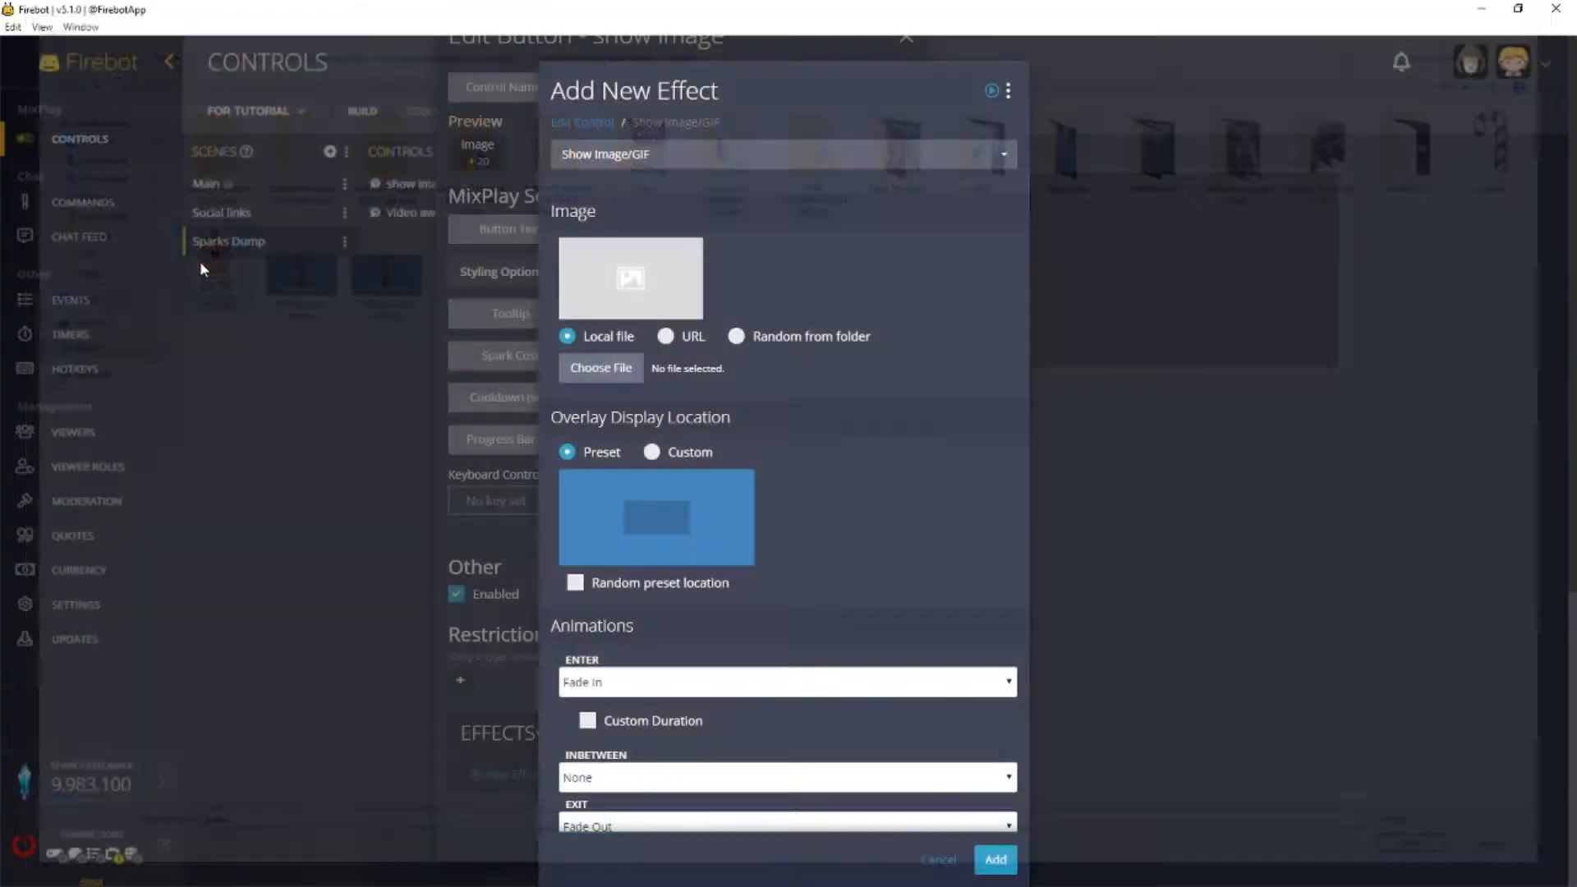
scroll(898, 487, down, 1)
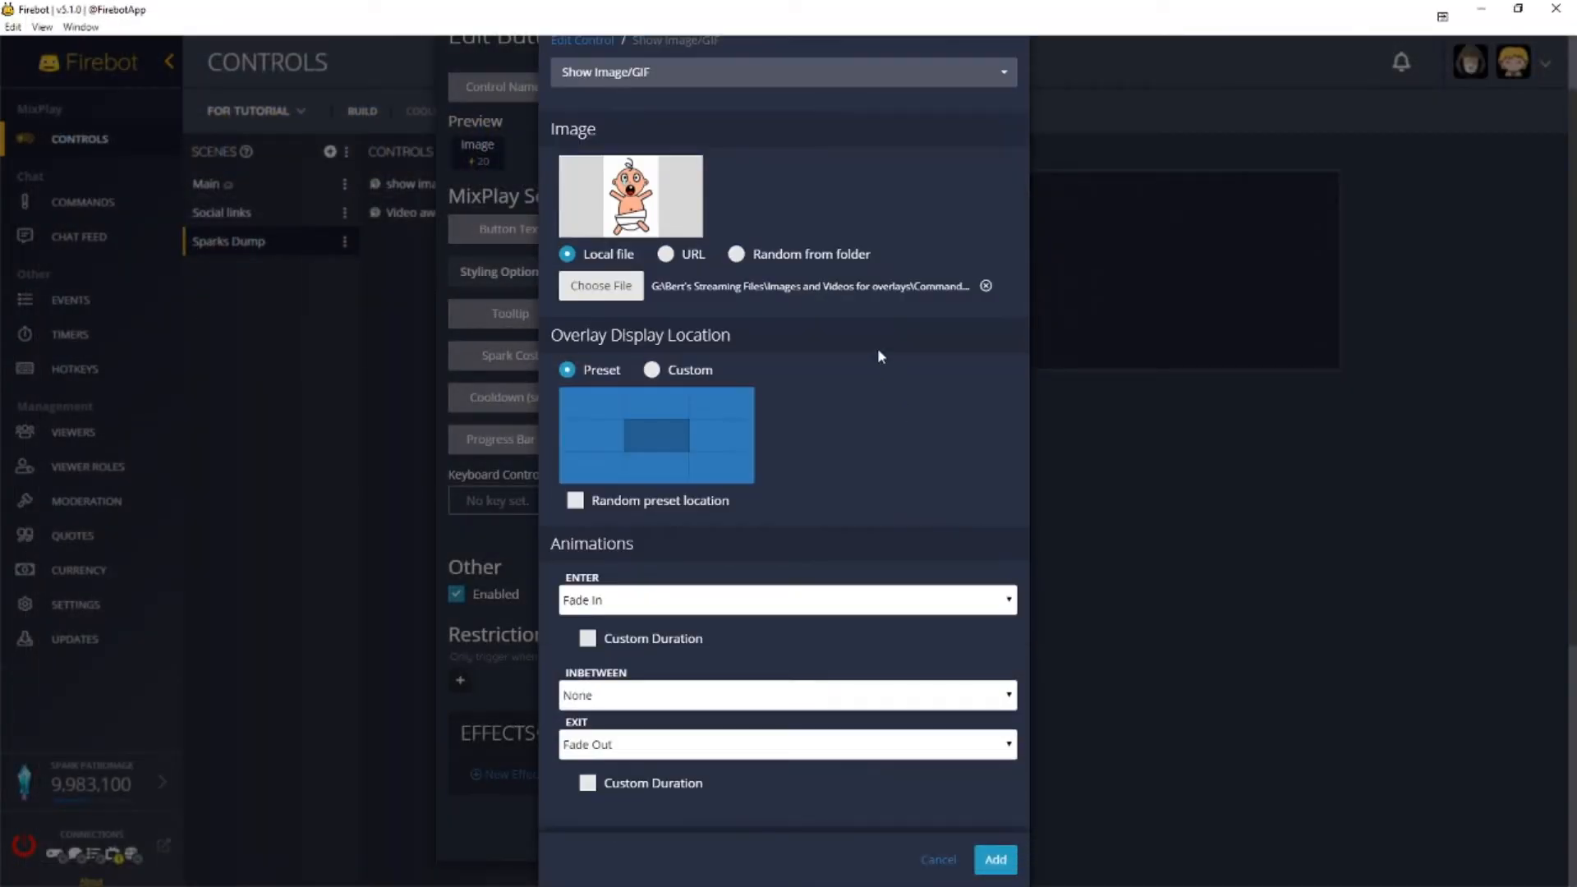
click(787, 255)
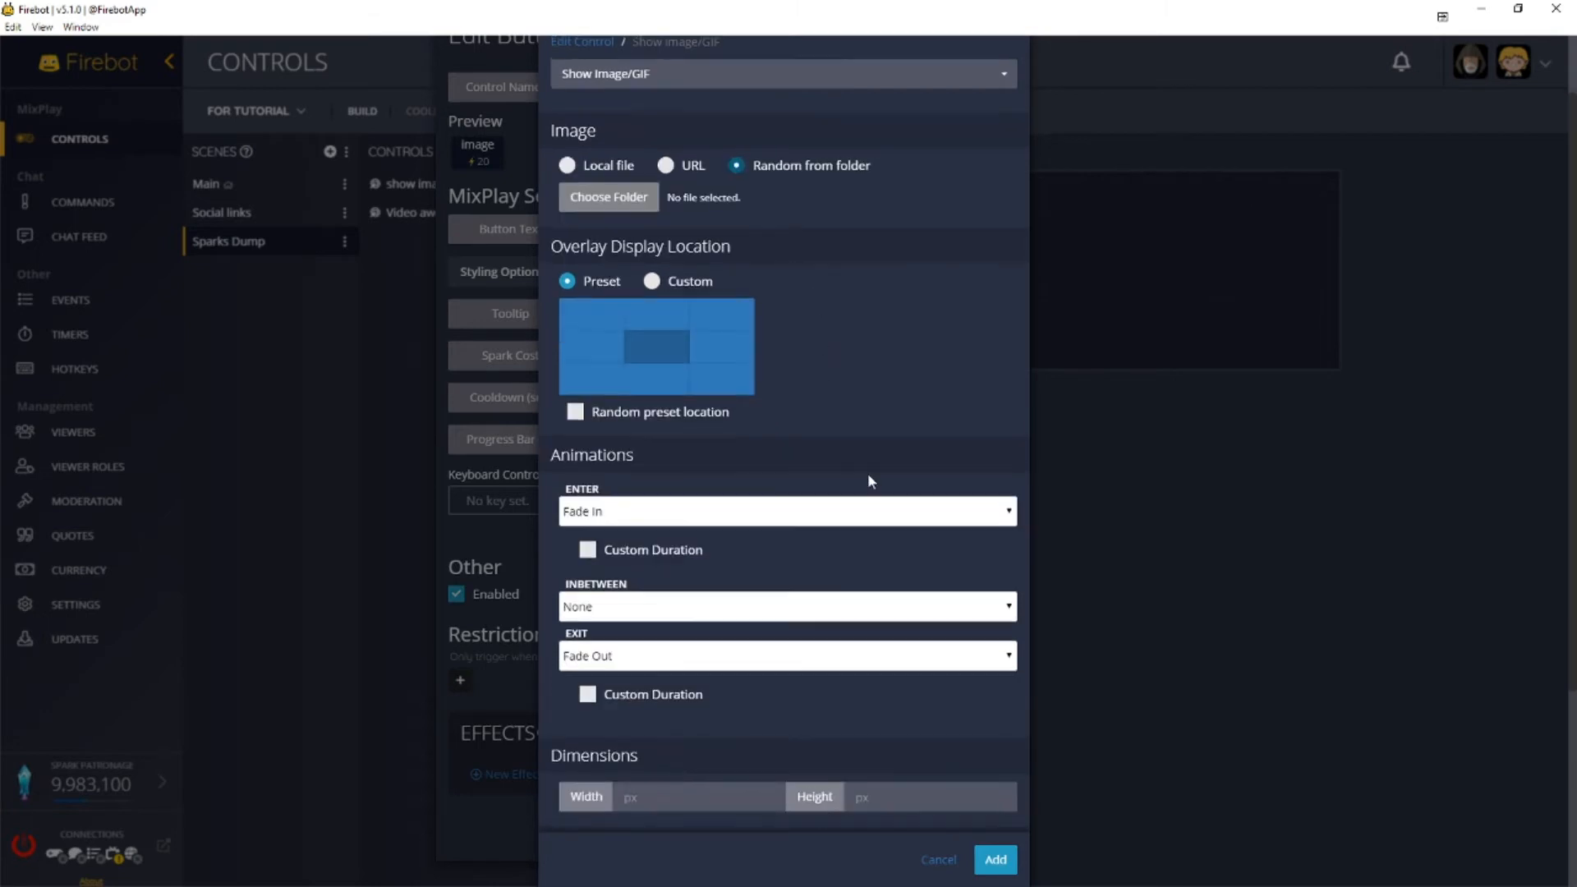
scroll(869, 472, up, 1)
click(627, 278)
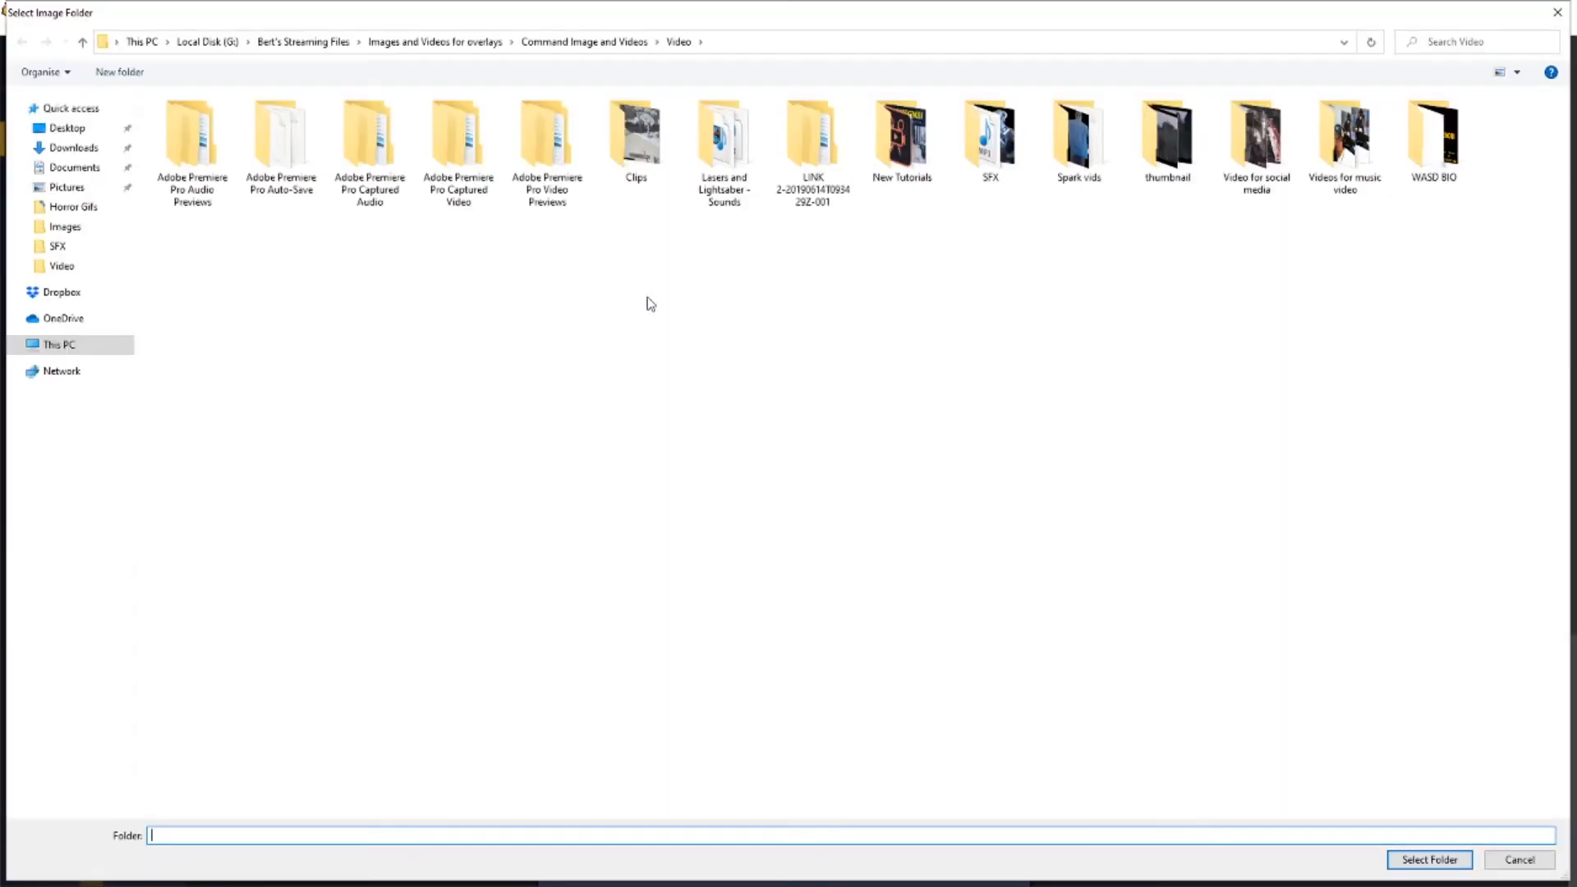
click(1520, 859)
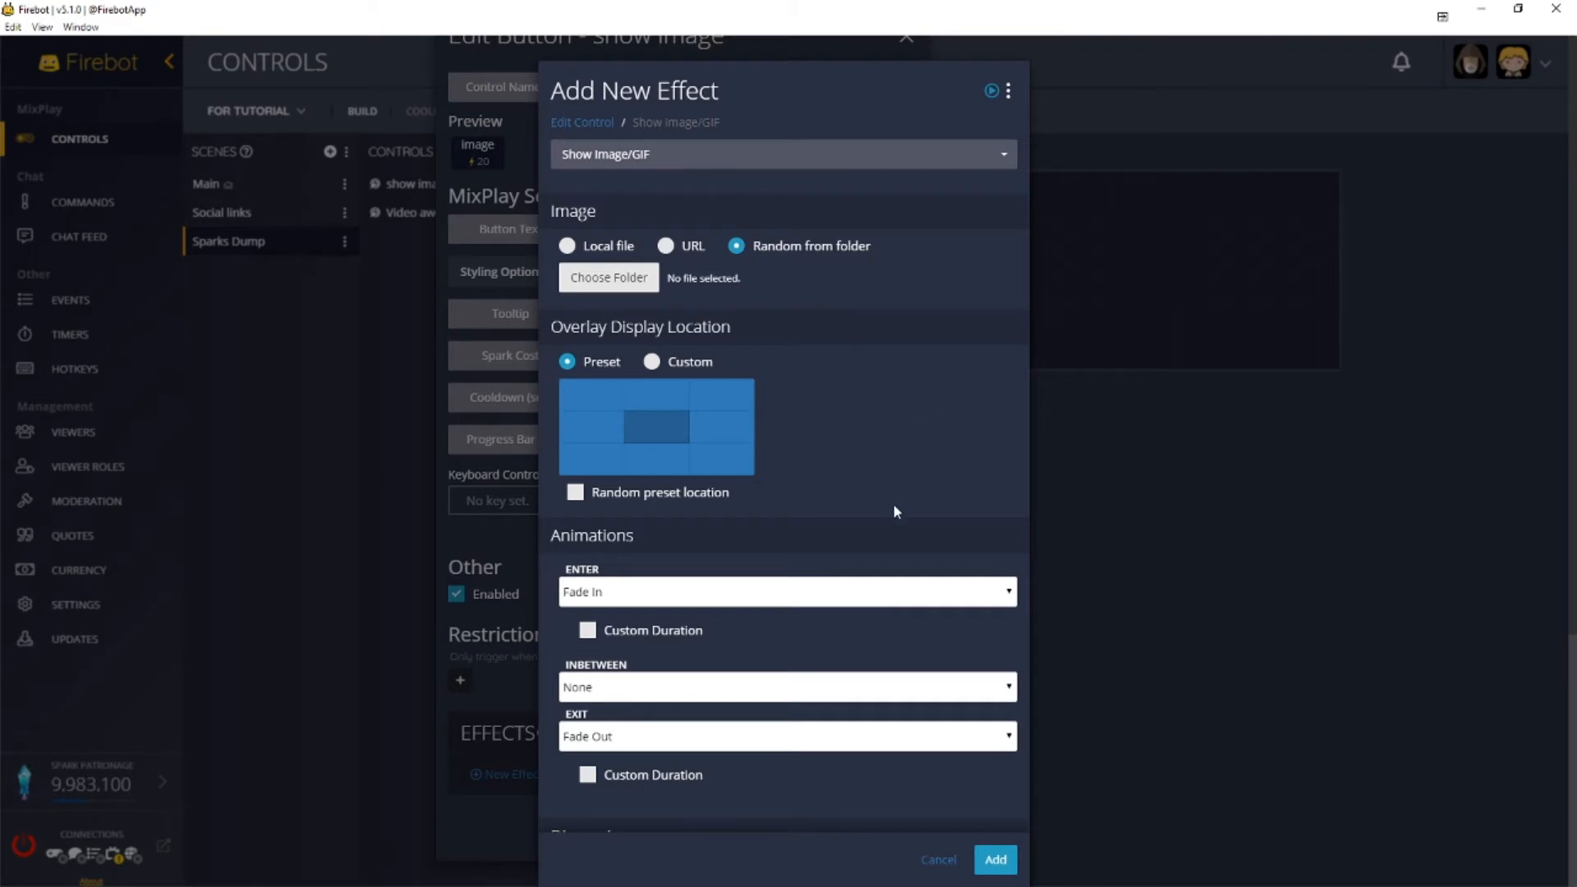
- Examine the image effect's animation, dimension, duration and overlay instance options
scroll(883, 435, down, 4)
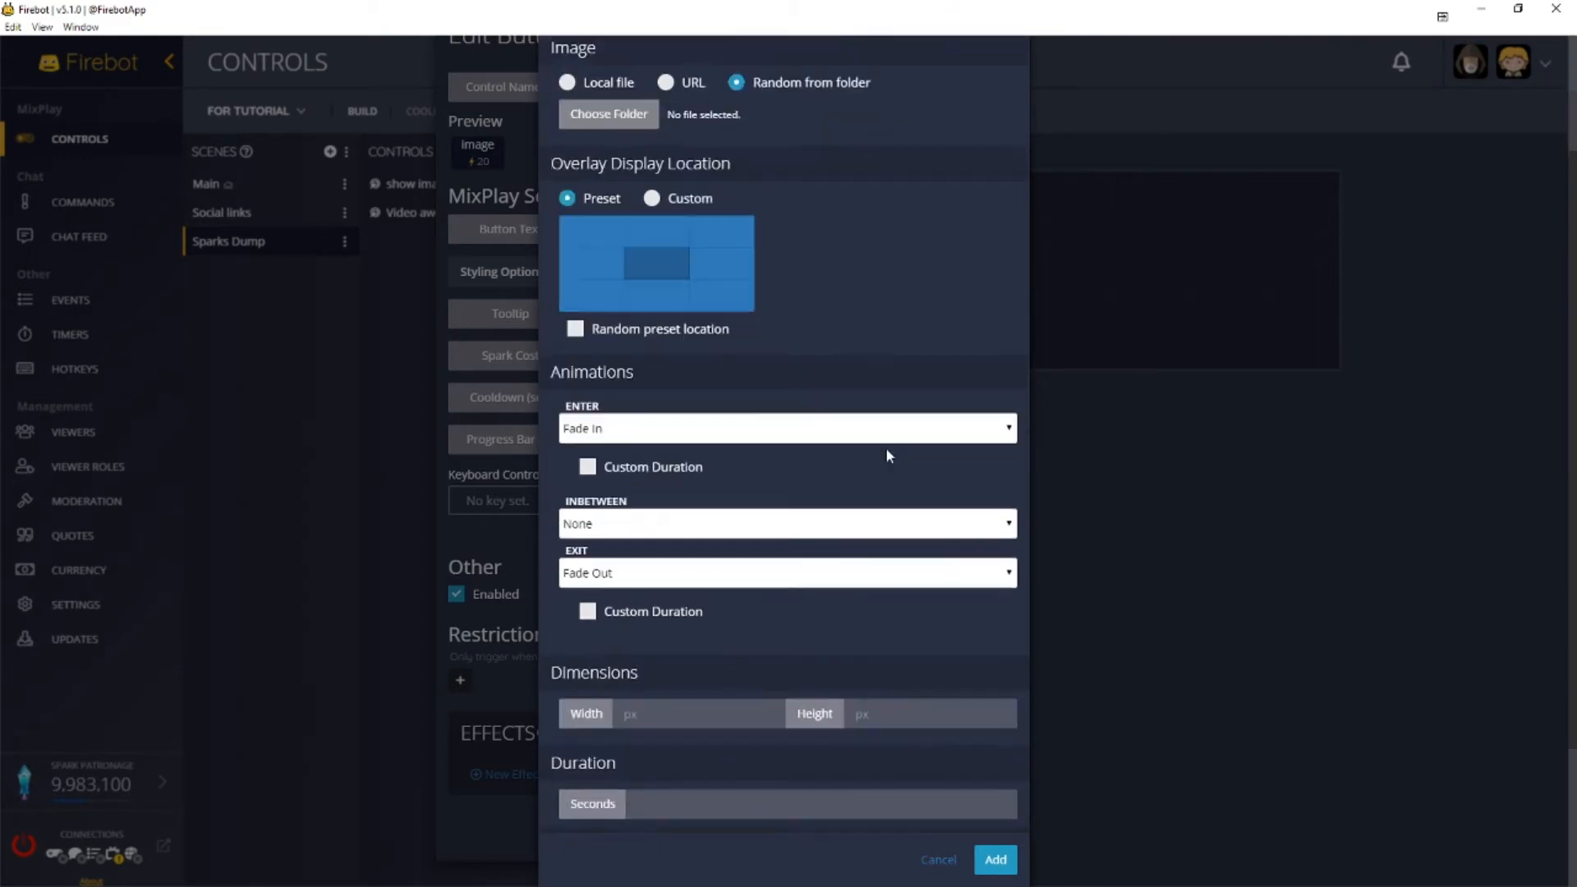
click(703, 525)
key(Tab)
click(732, 610)
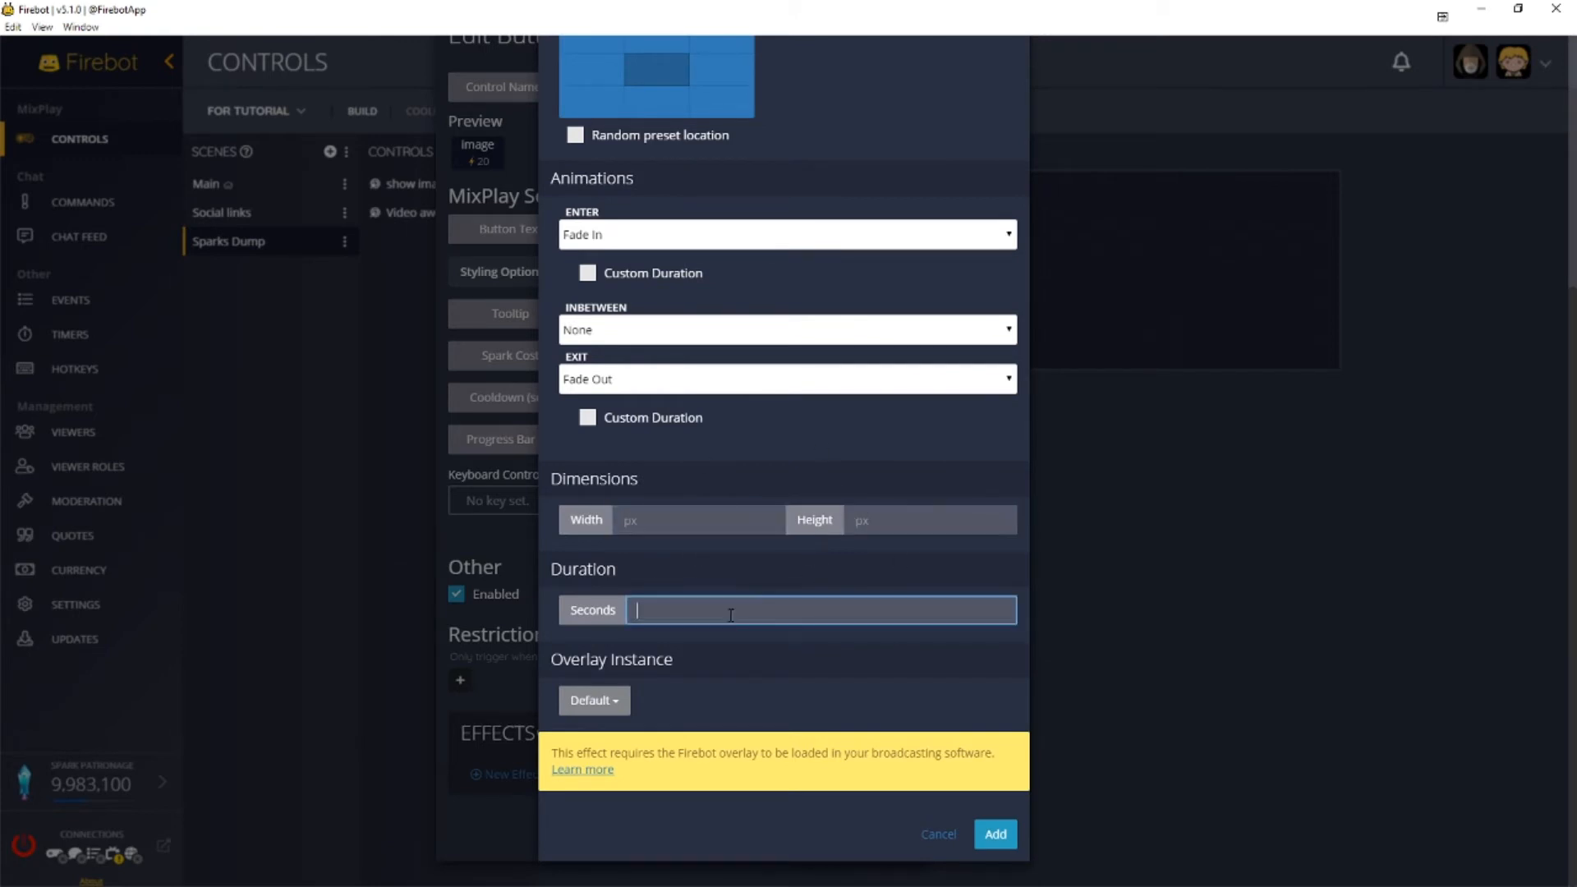
click(594, 700)
click(855, 694)
scroll(911, 533, up, 5)
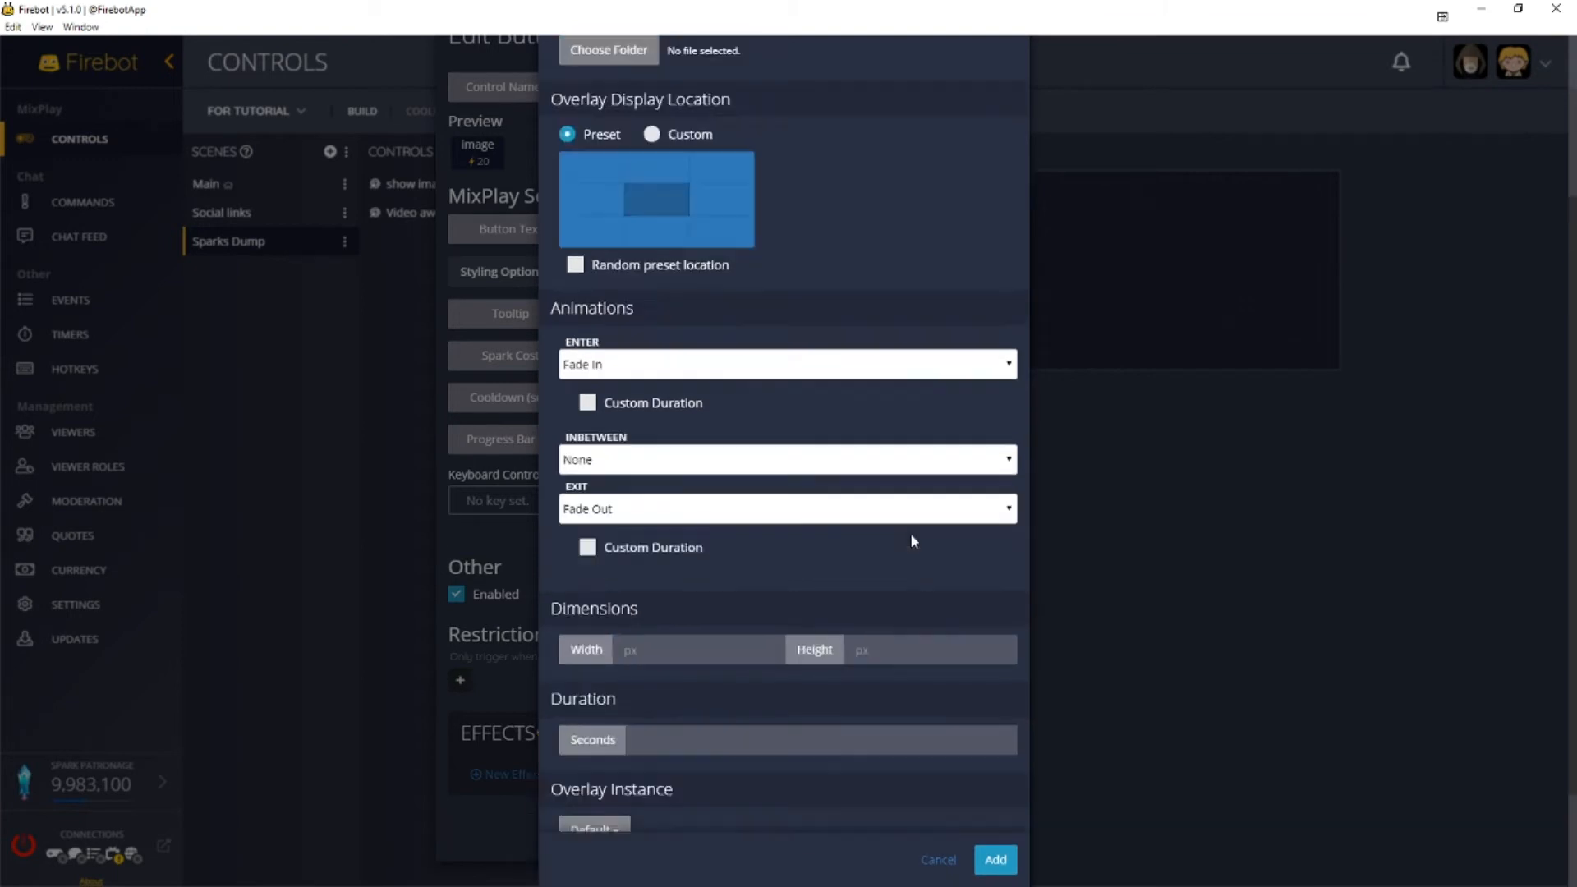
- Switch the image source back to Local file with the crying baby picture and set its dimensions to 500 by 500 pixels
click(612, 278)
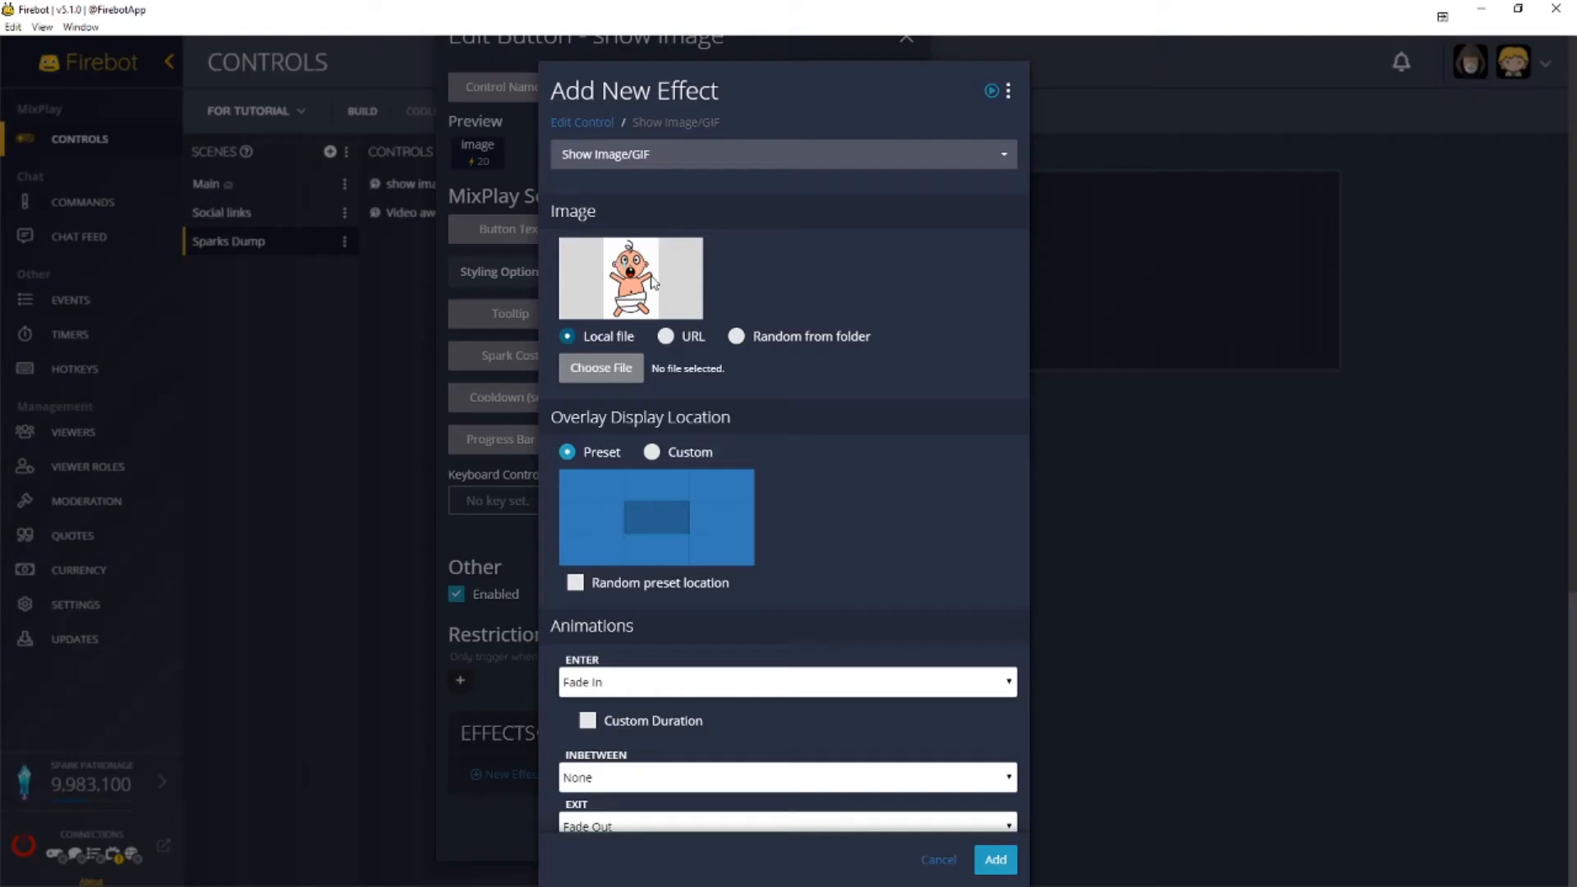
scroll(785, 492, down, 4)
click(767, 565)
text(500)
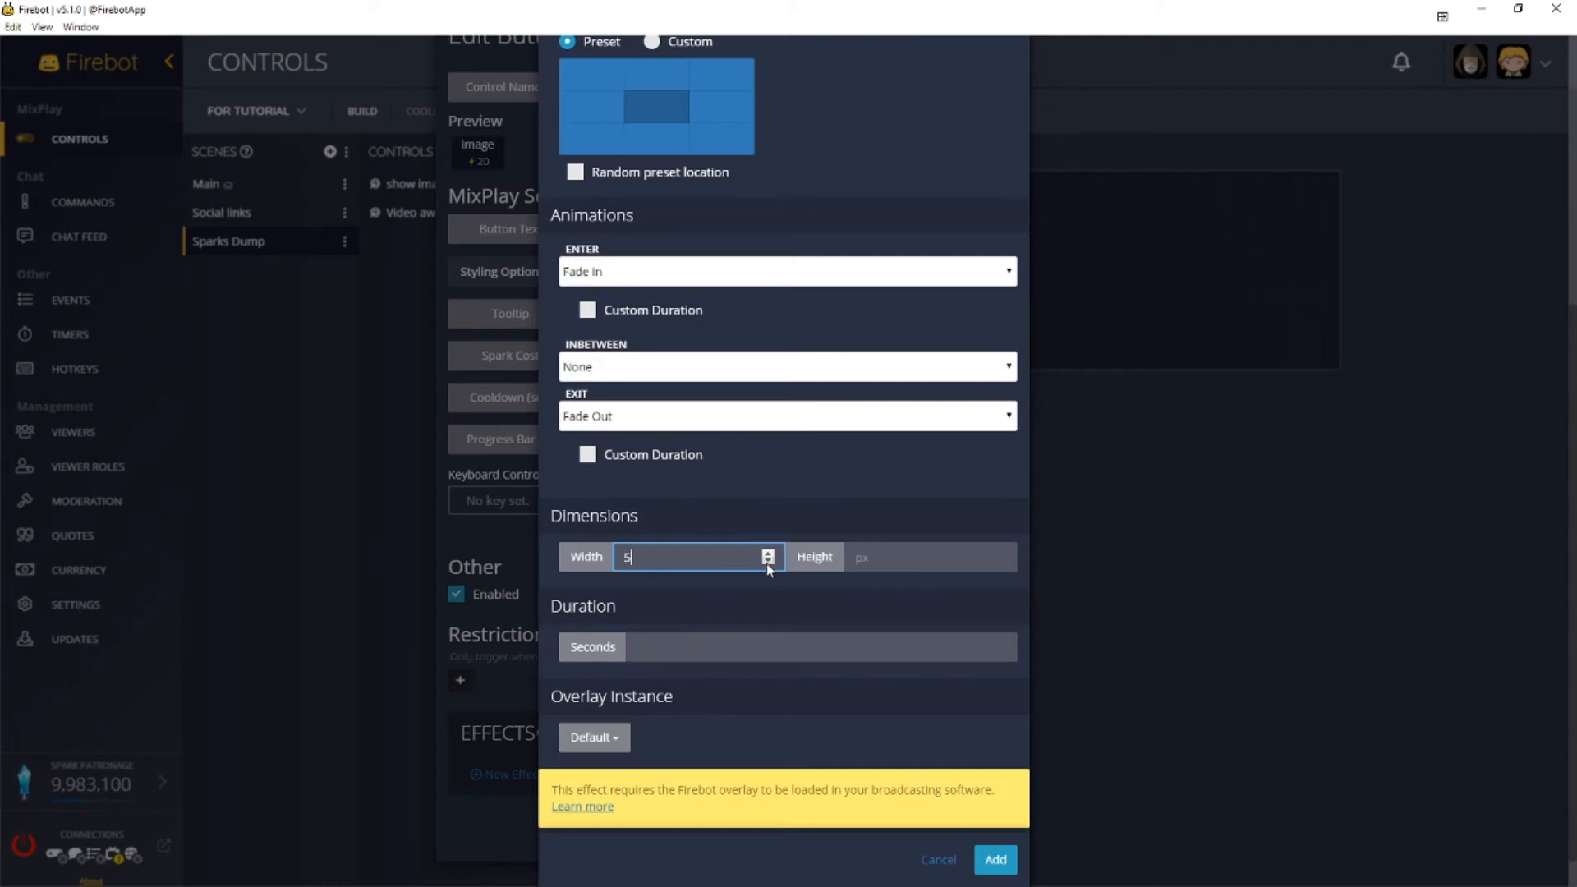
click(897, 557)
text(500)
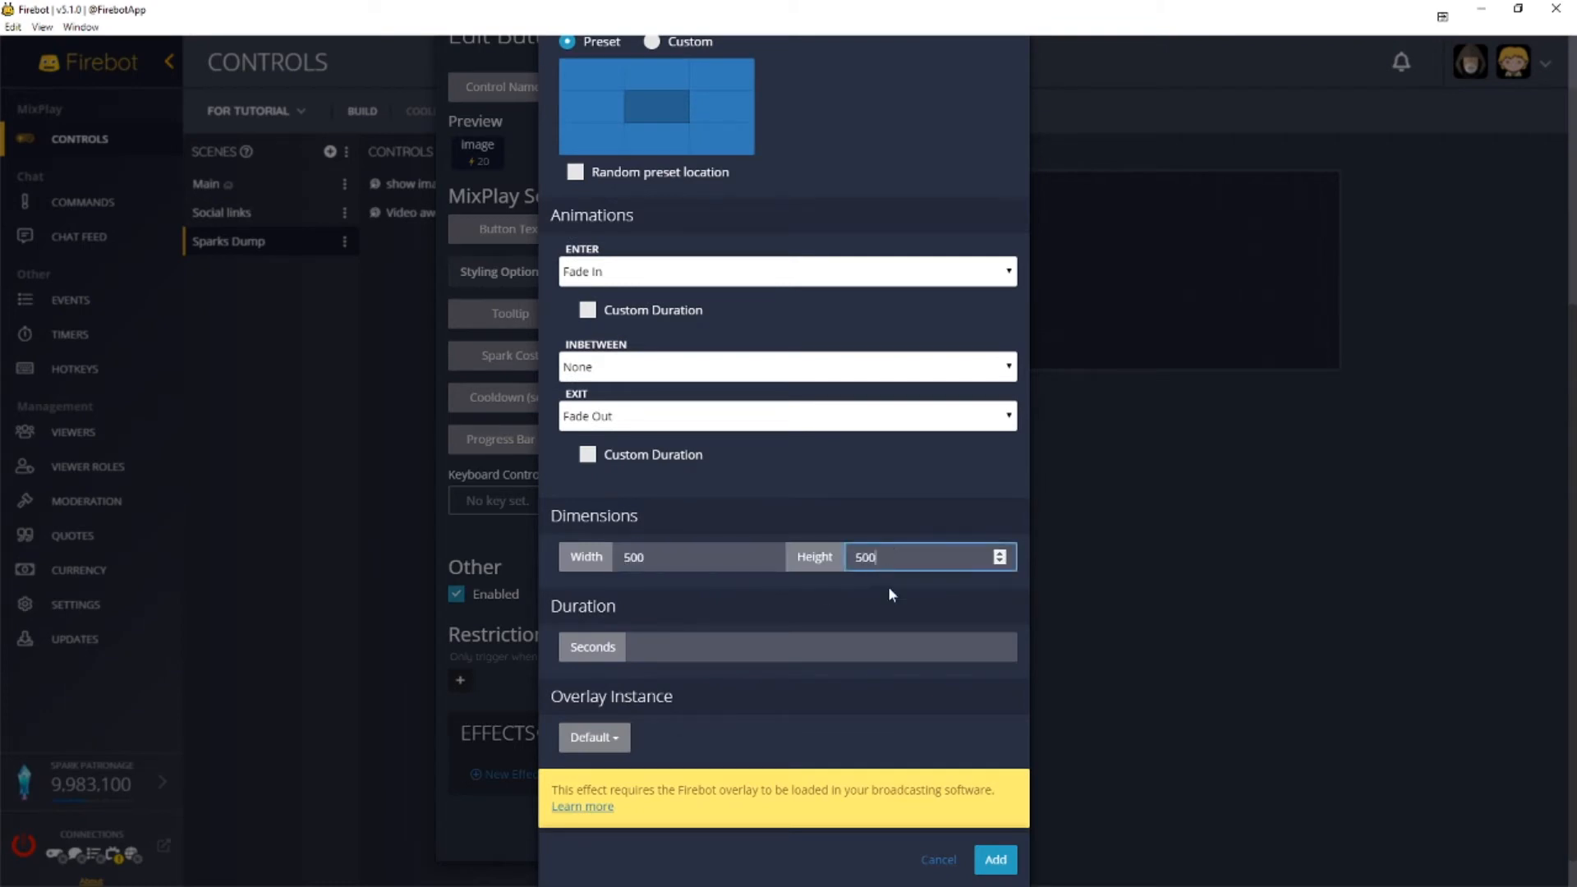
- Set the image's display duration to 5 seconds and add the effect to the button
scroll(739, 608, down, 1)
click(670, 614)
text(5)
click(996, 834)
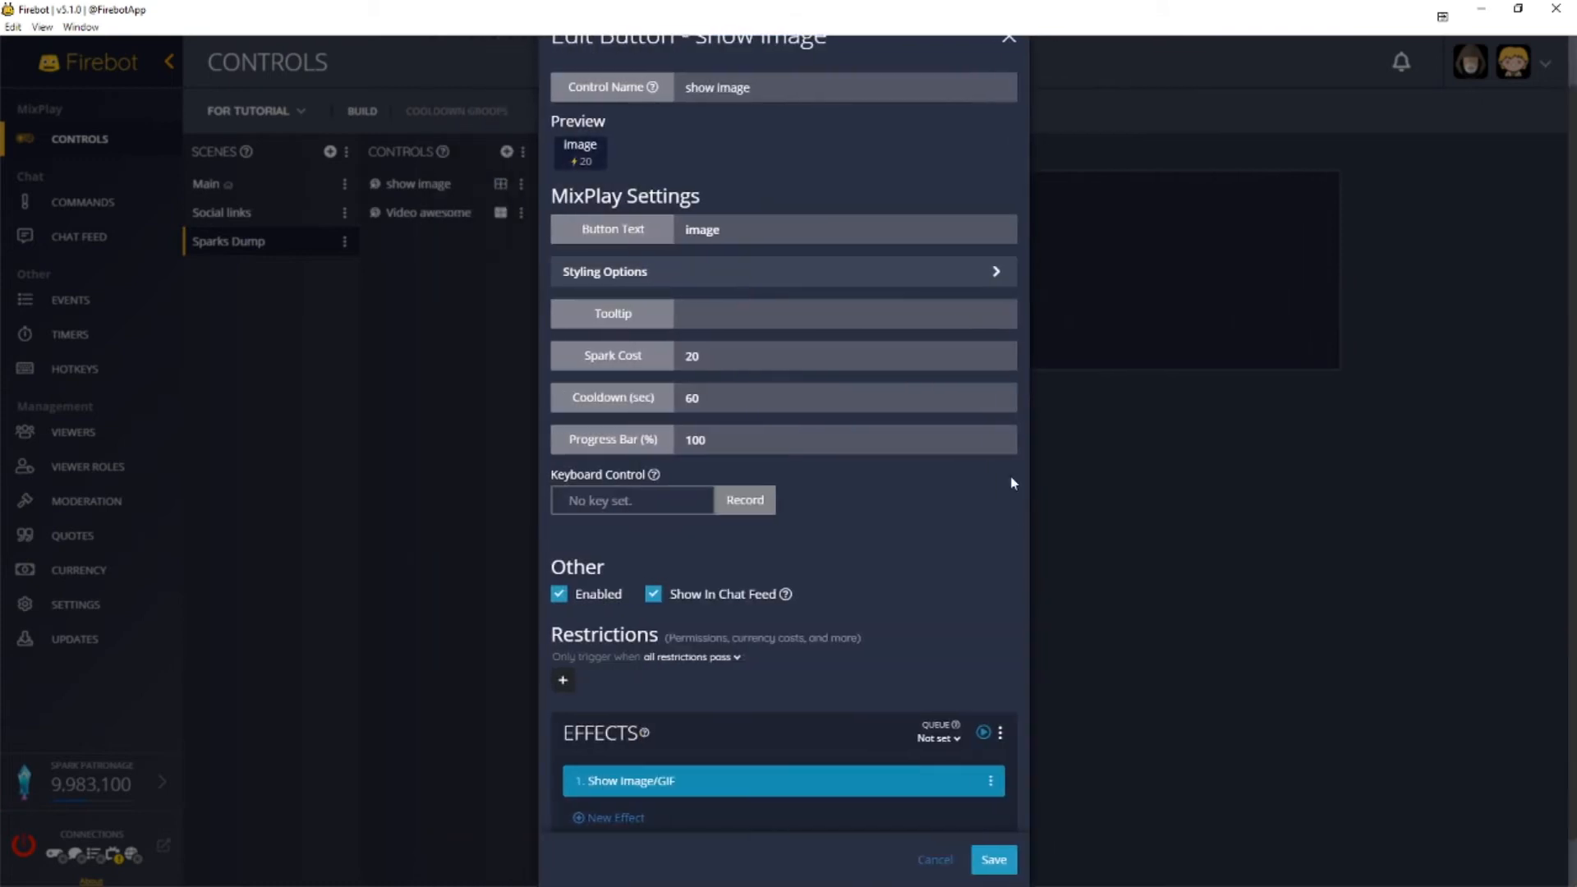
- Save the show image button and place it on the scene grid just right of the Video awesome button
click(993, 862)
click(501, 183)
drag(583, 187, 885, 271)
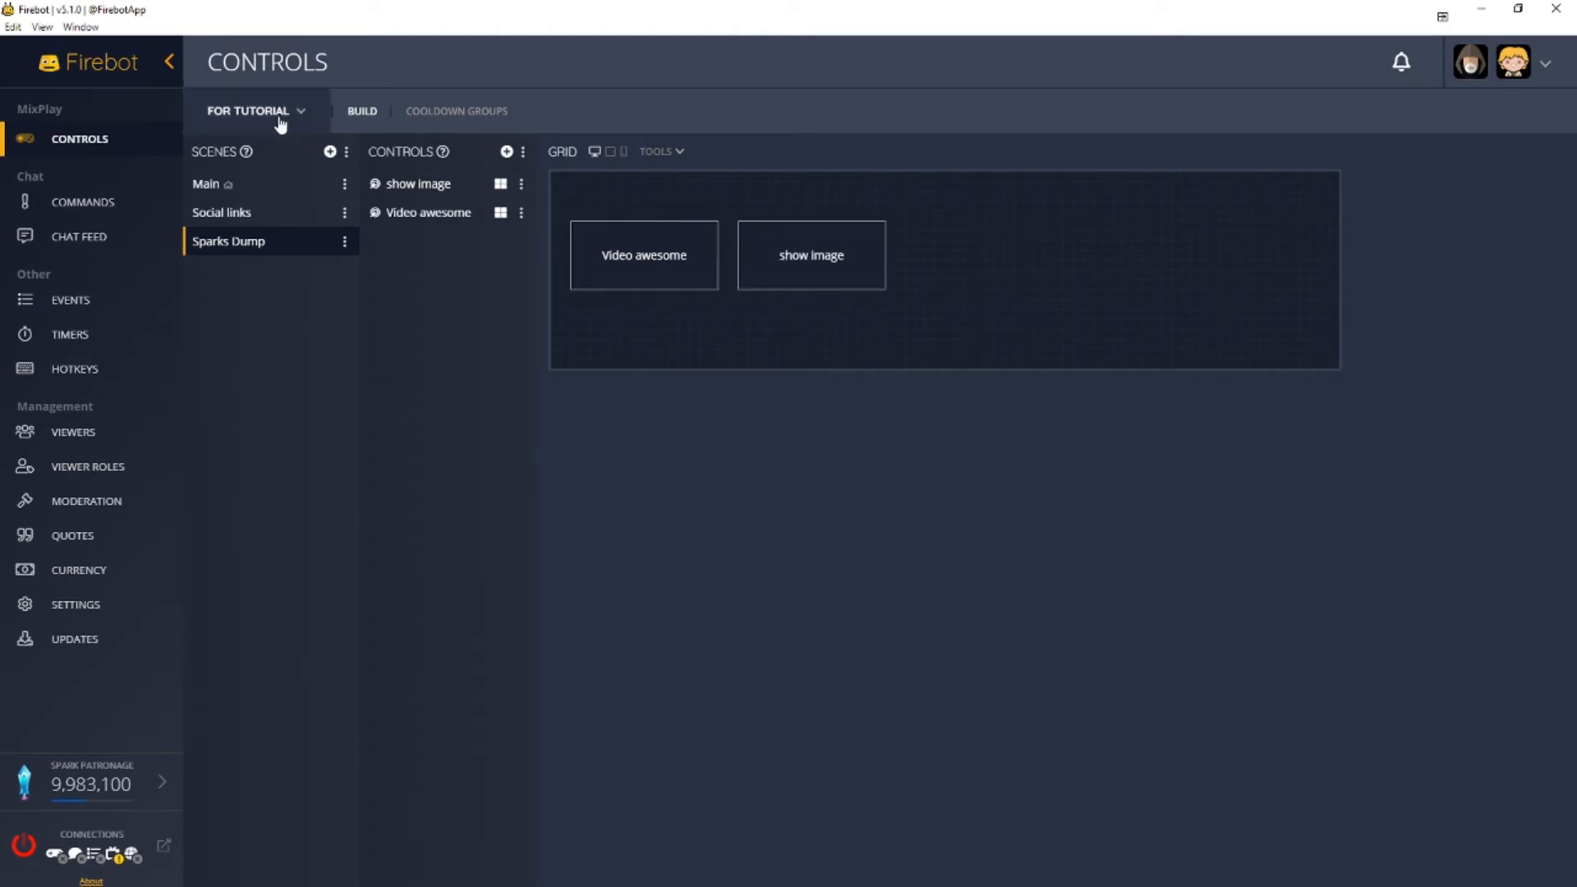
- Create a Label control named "Media" in the Sparks Dump scene
click(506, 152)
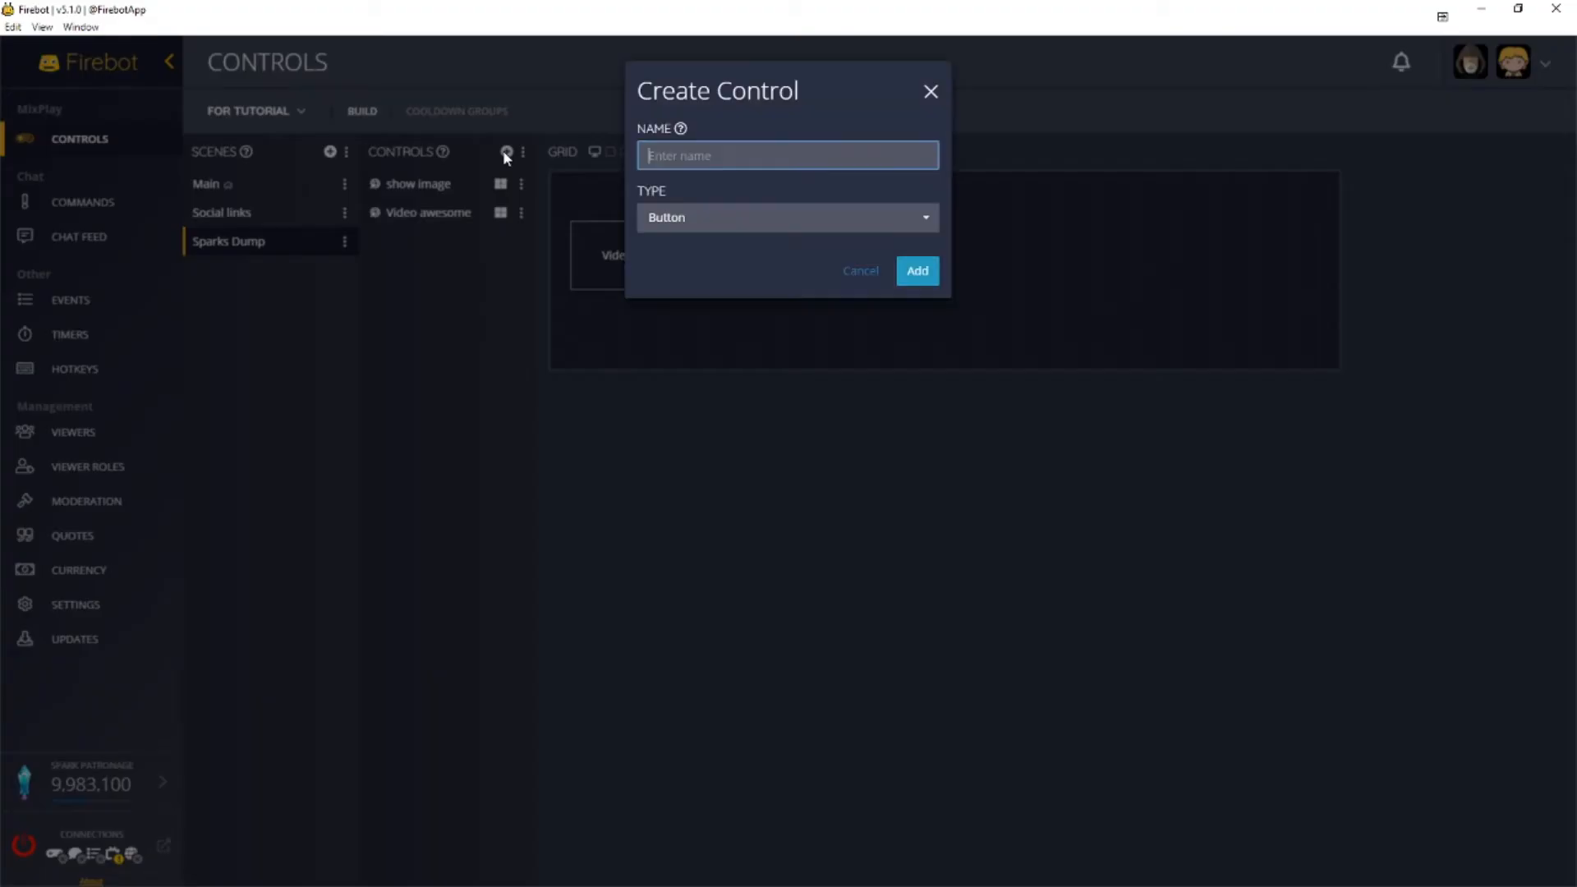
click(715, 218)
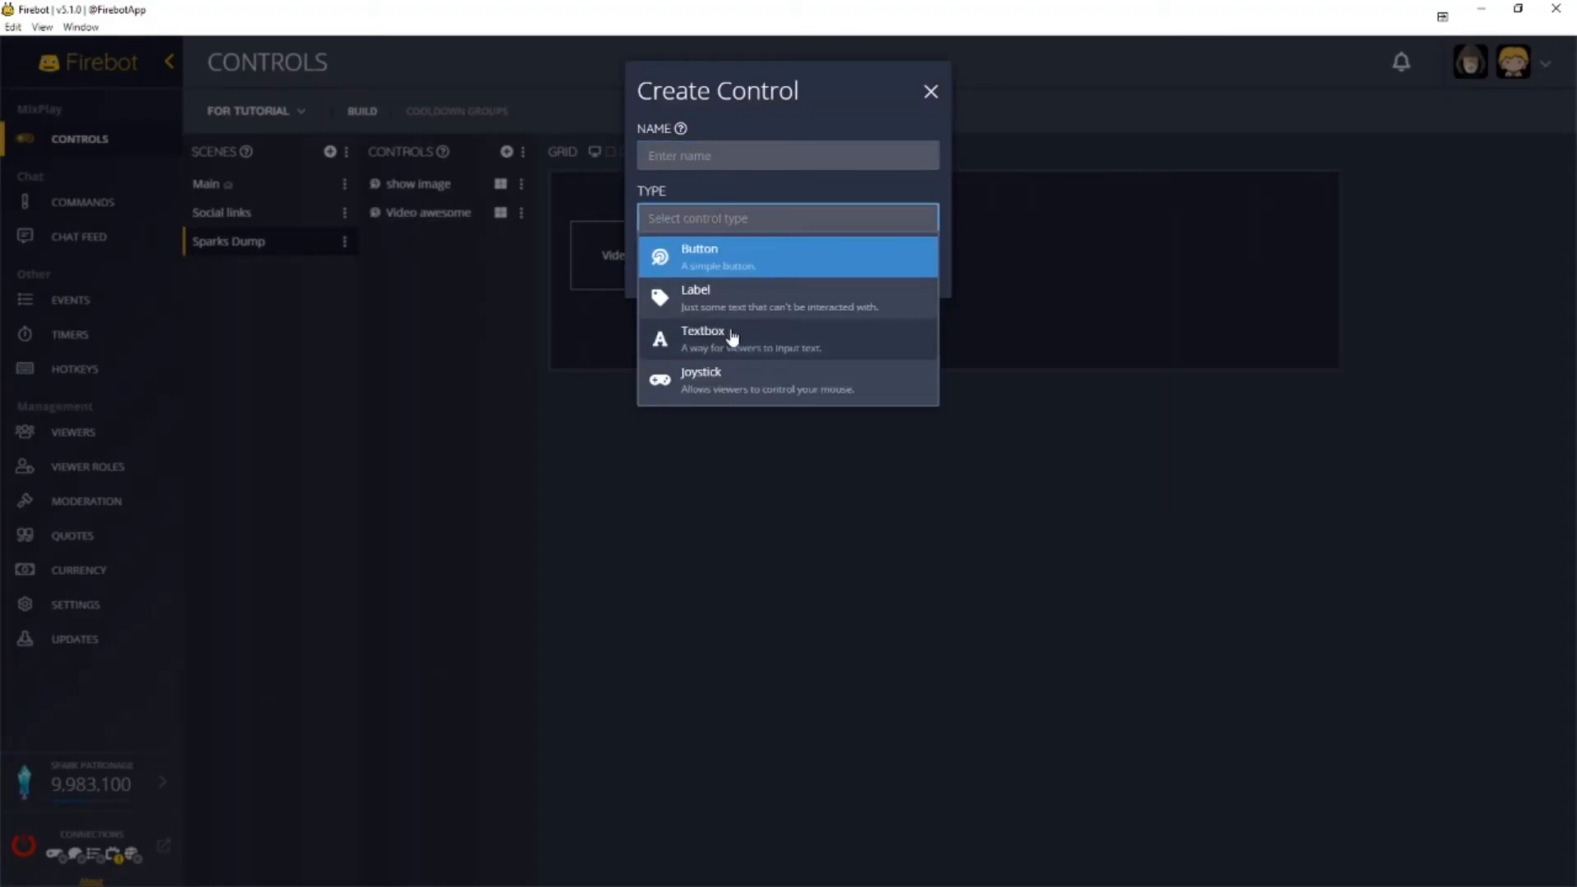
click(726, 299)
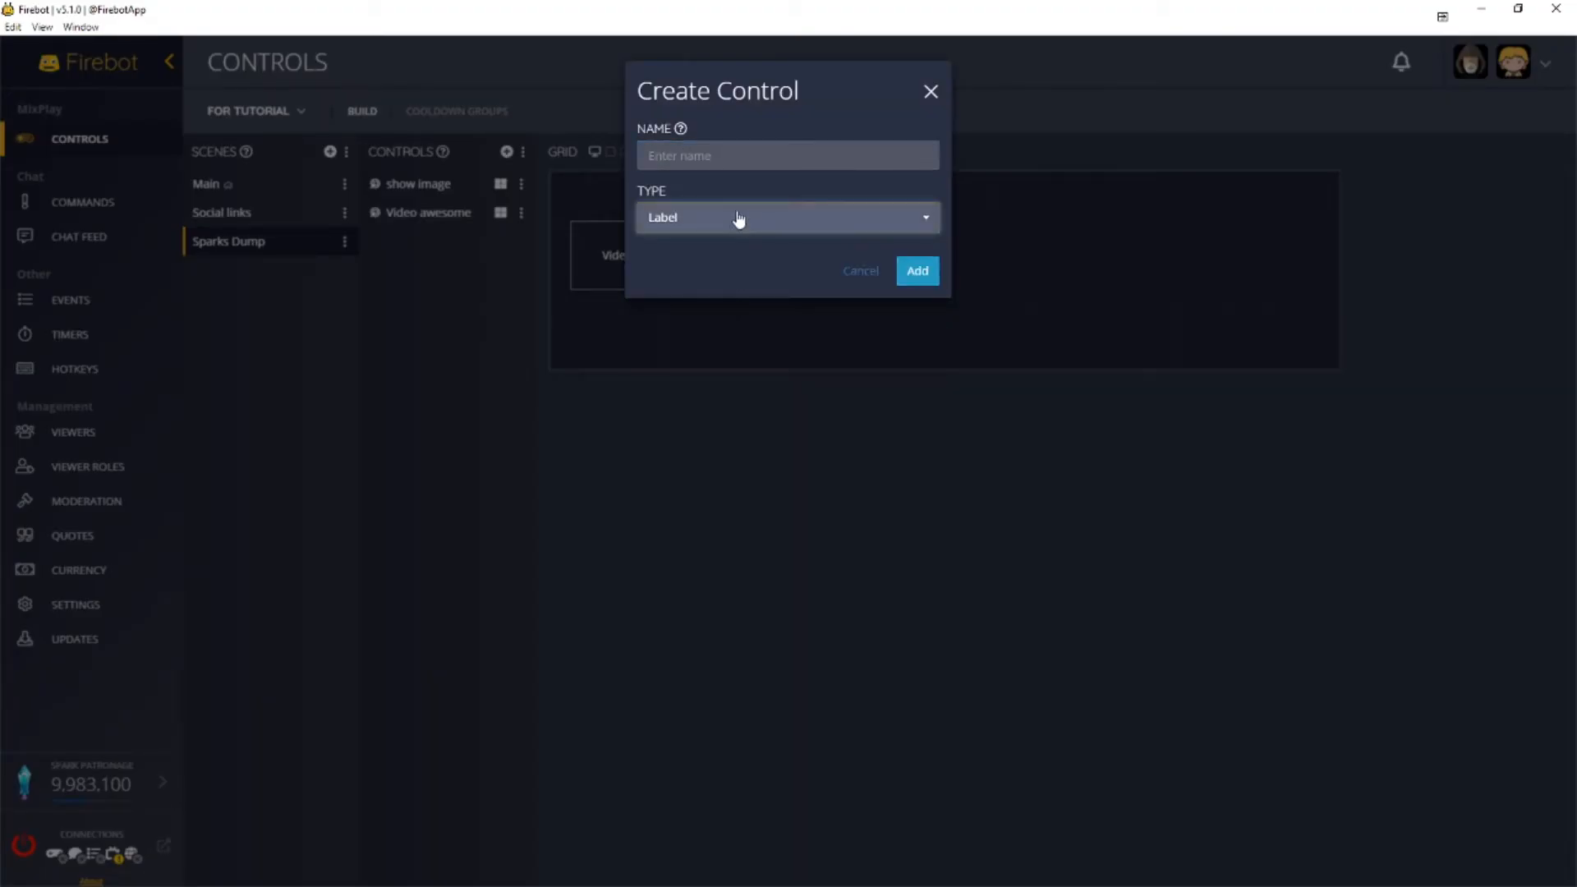
click(836, 162)
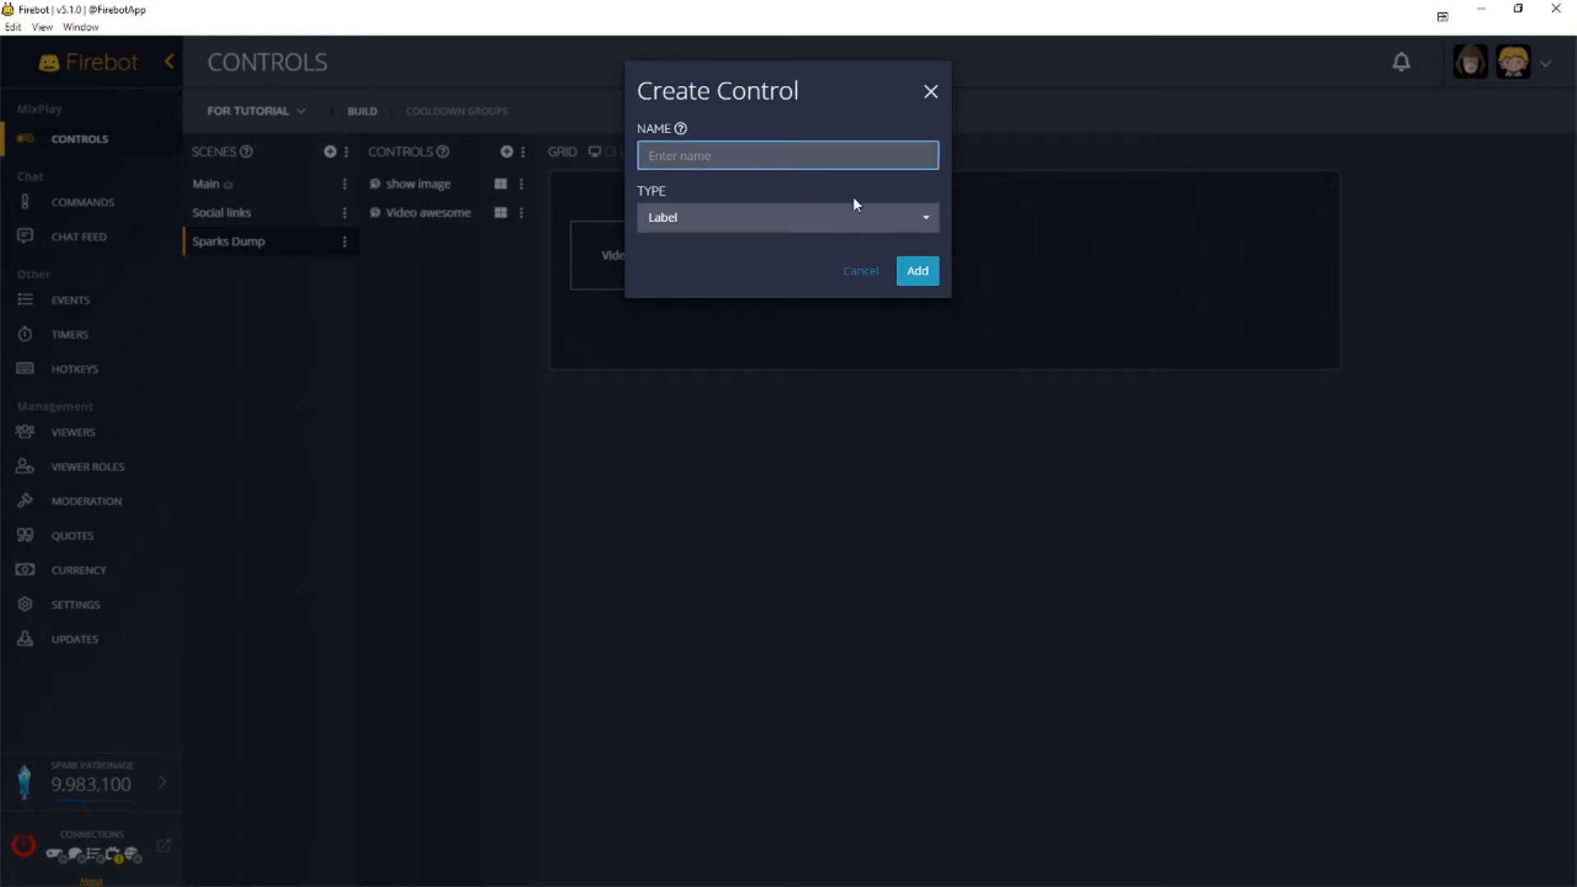
text(Media)
click(922, 273)
- Open the Media label for editing and set its label text to "Media"
click(521, 184)
click(588, 97)
click(591, 139)
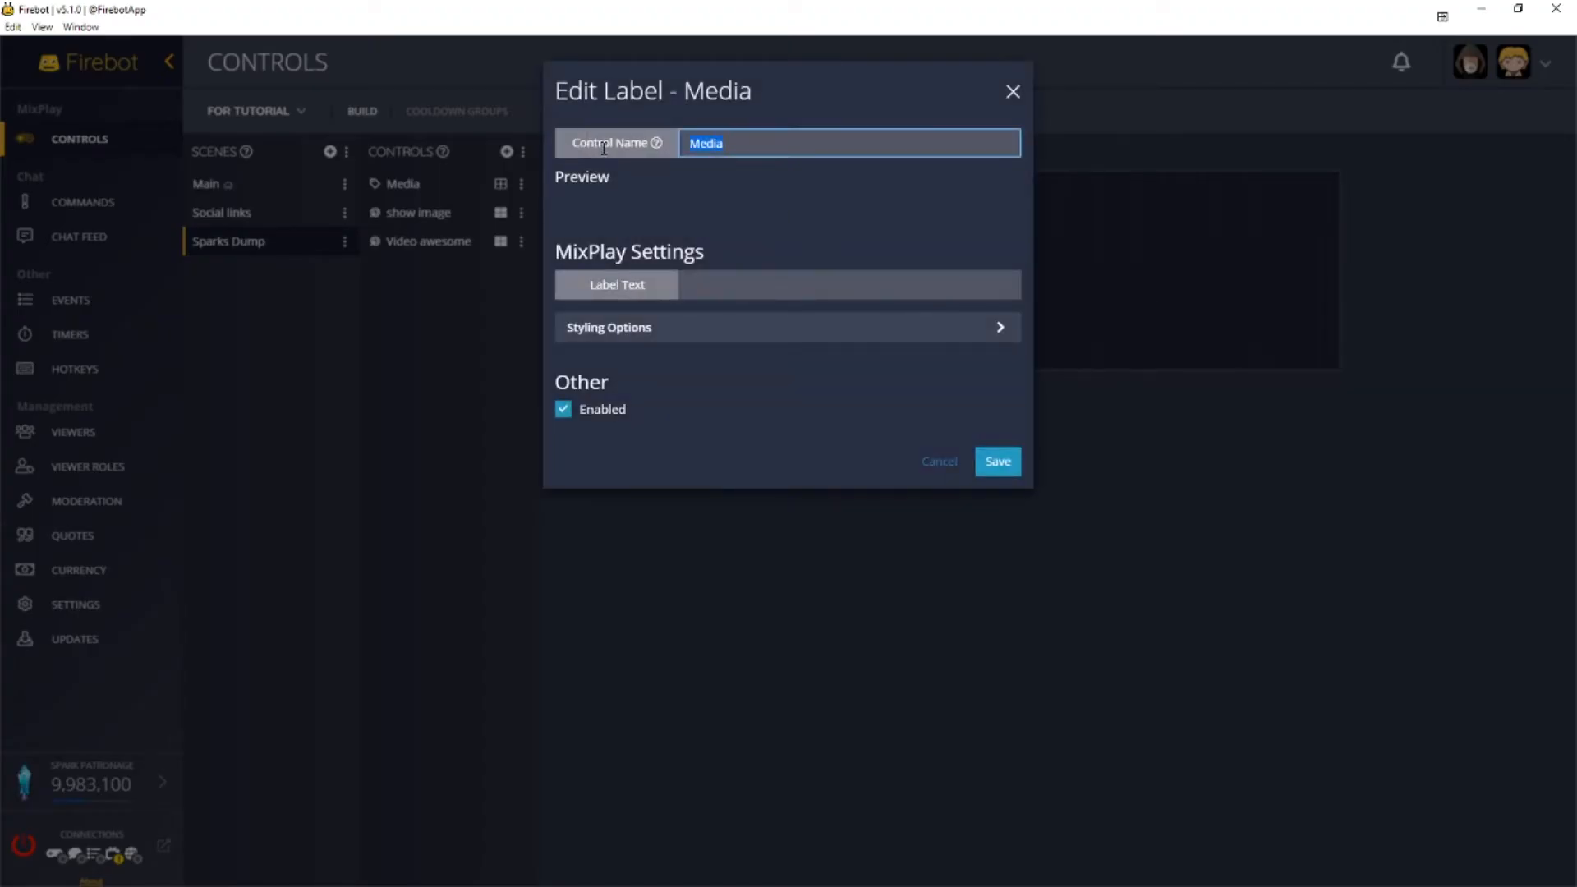
click(738, 284)
text(Media)
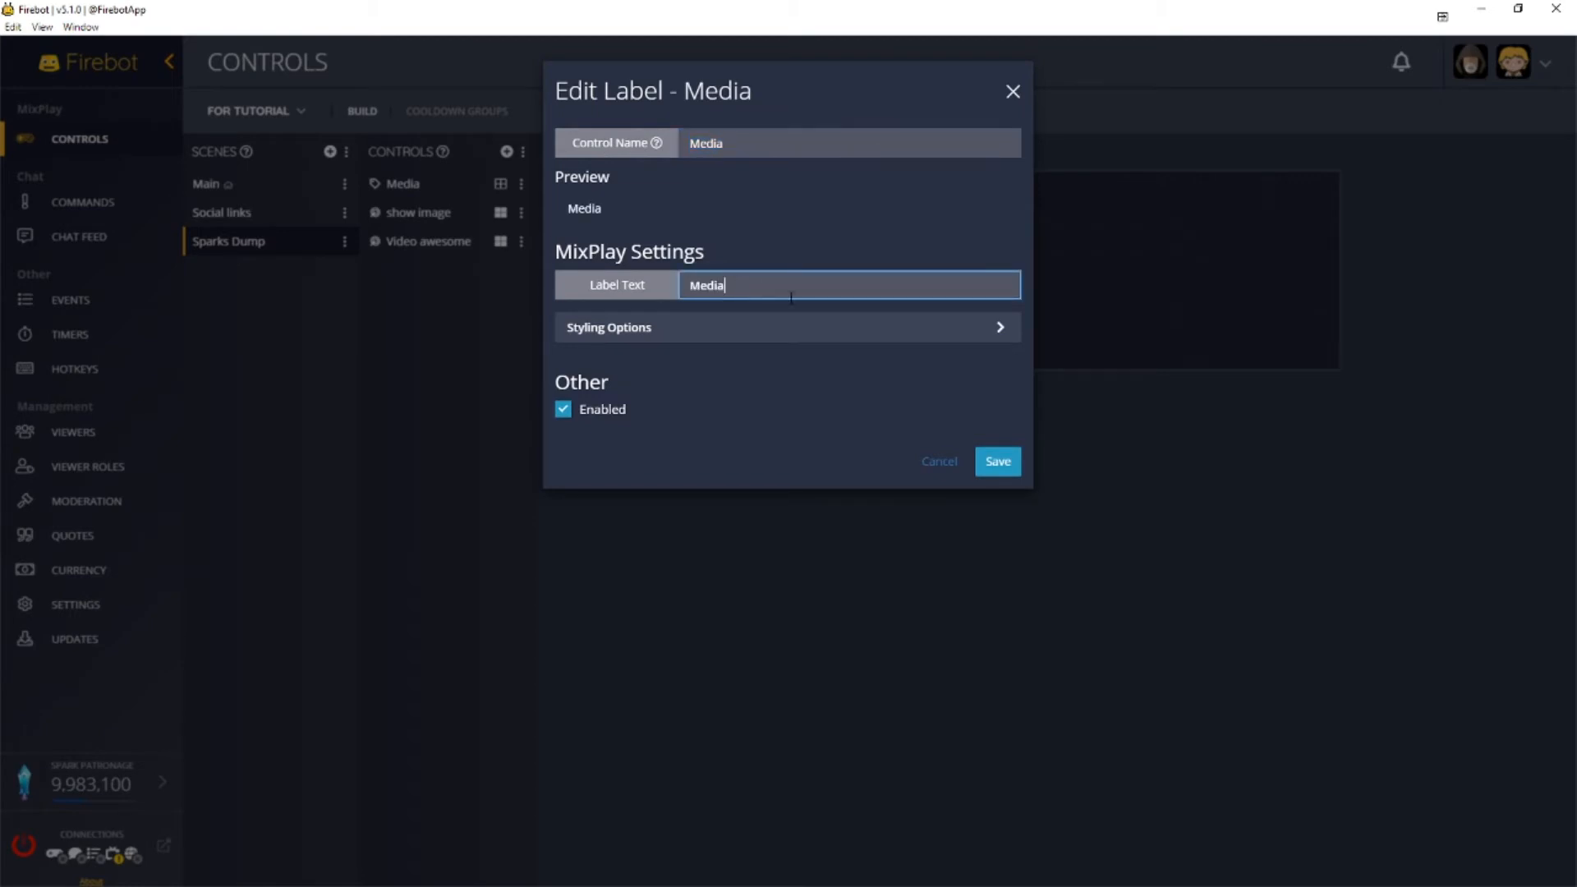
- Style the Media label with the red text color #DD4242 and a text size of 50
click(776, 333)
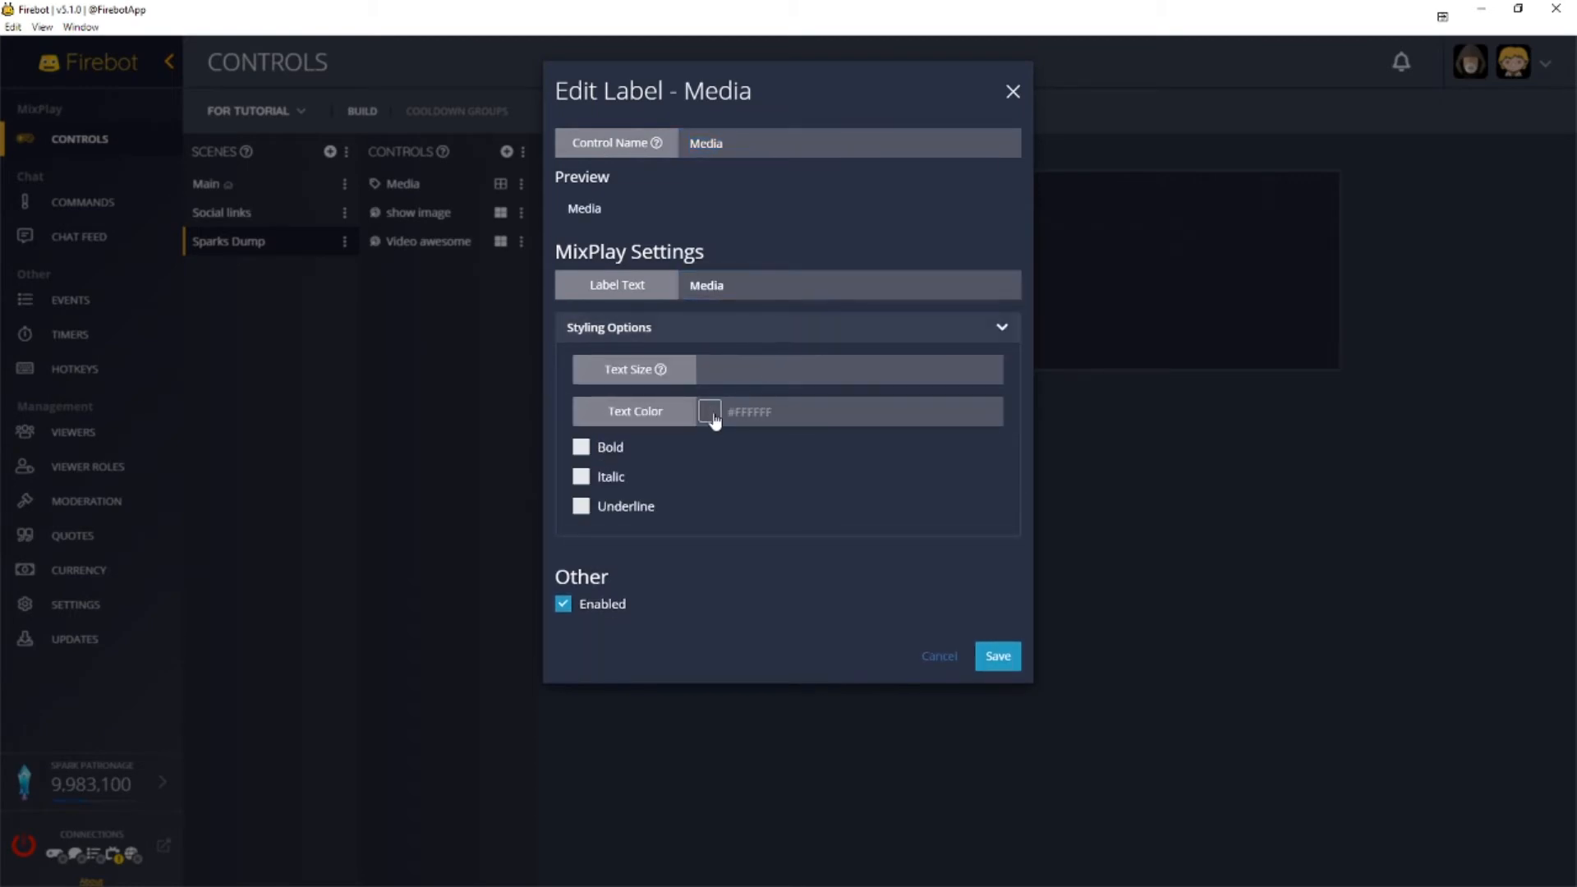
click(772, 418)
mouse_move(741, 457)
mouse_down()
mouse_move(726, 514)
mouse_move(783, 446)
mouse_up()
click(795, 370)
text(50)
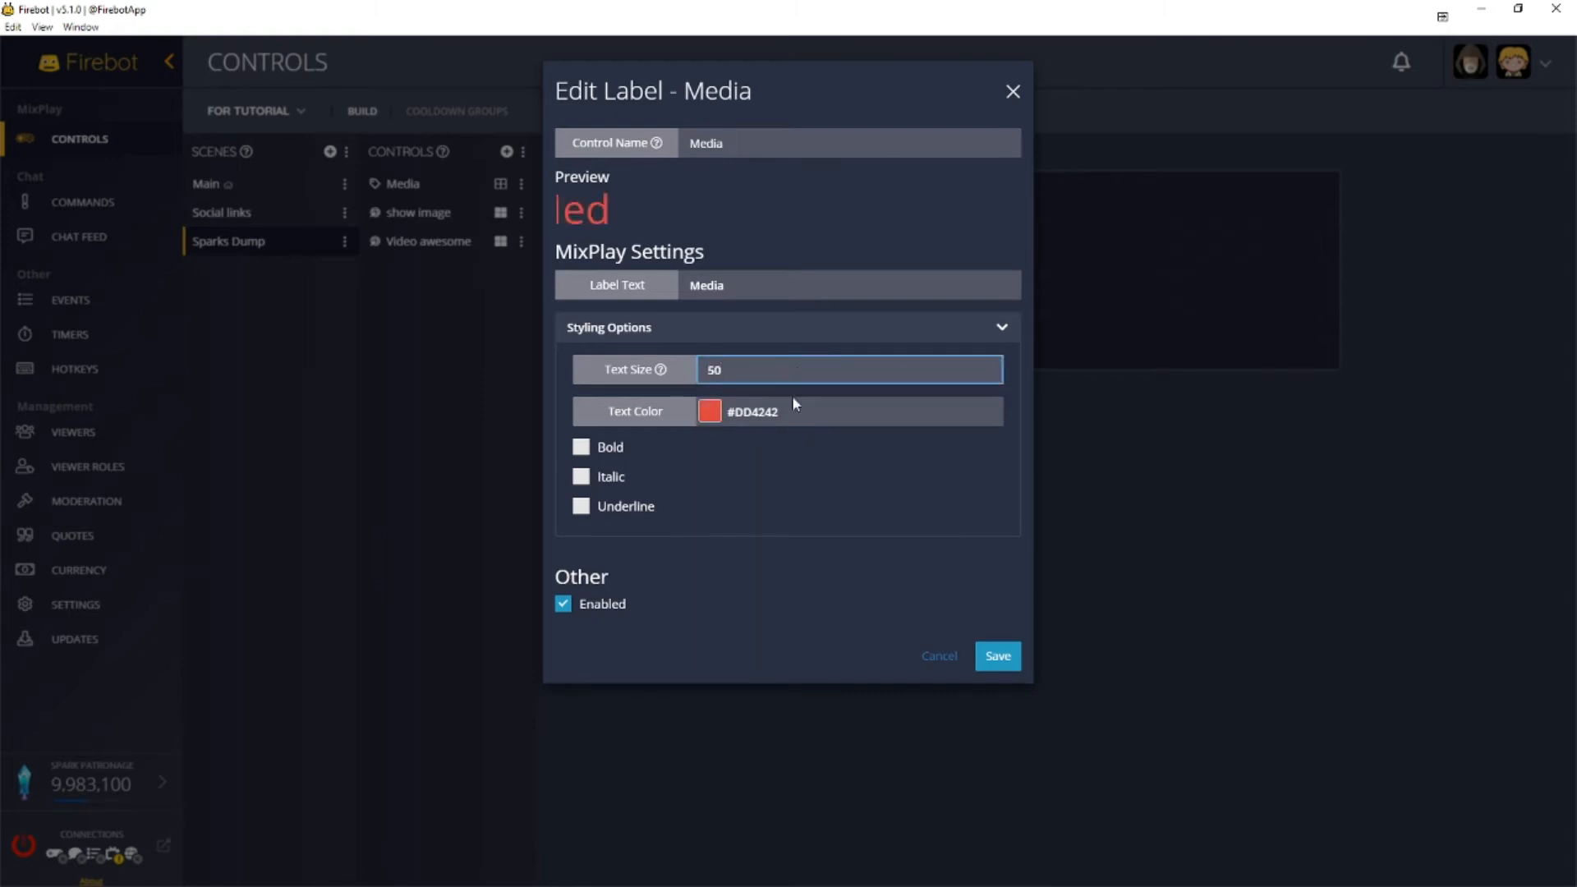
- Make the Media label bold, italic and underlined, and save it
click(609, 448)
click(611, 476)
click(635, 511)
click(1003, 658)
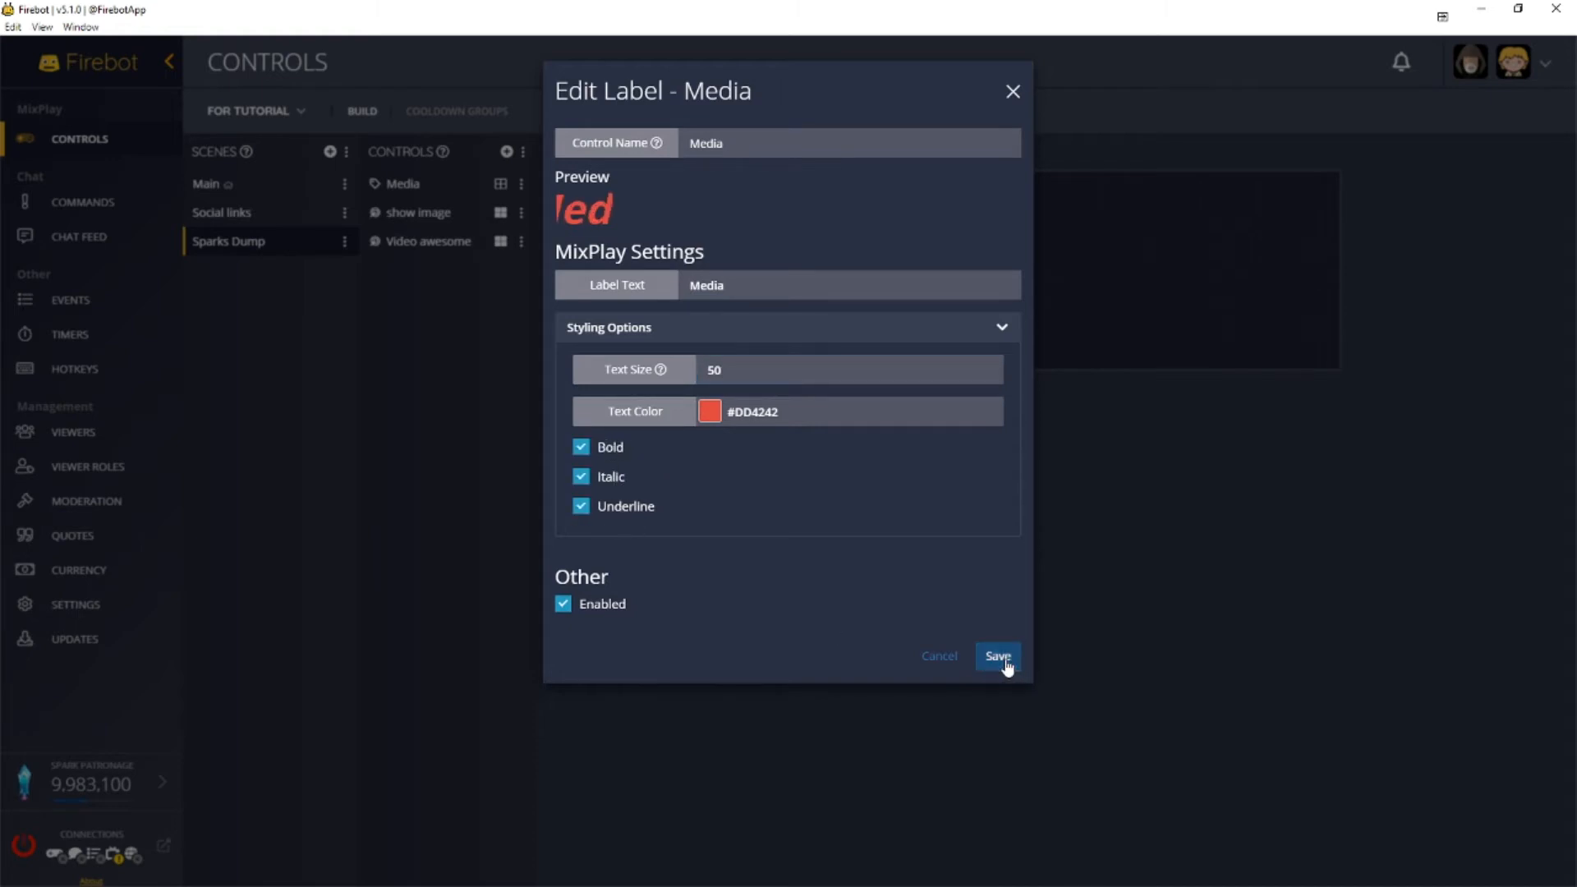
- Add the Media label to the grid, widen it and centre it above the two buttons
click(500, 183)
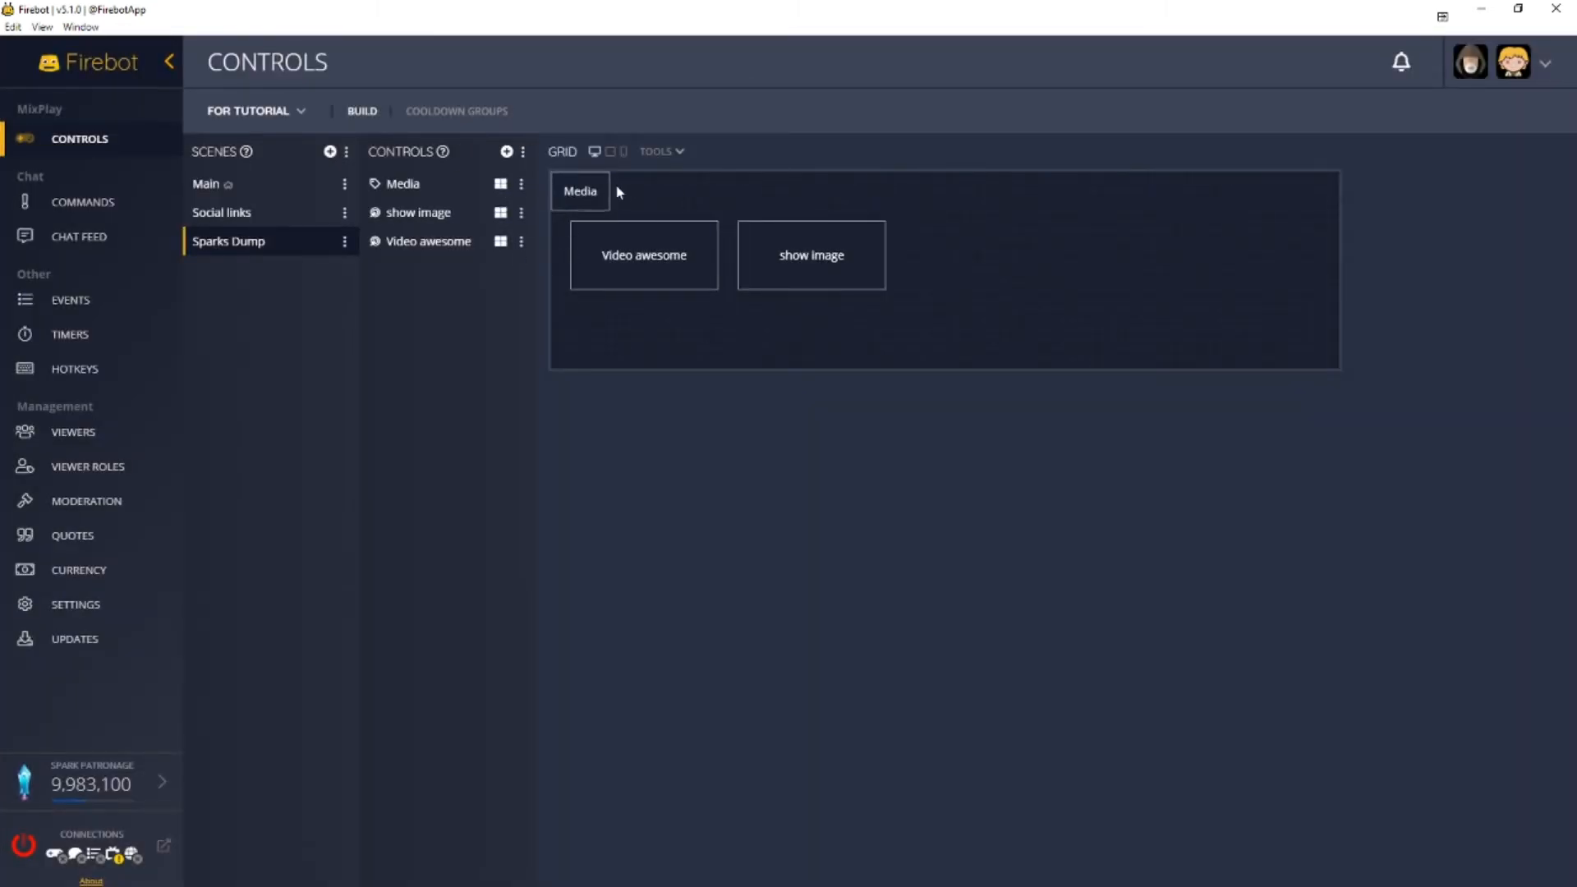
drag(609, 191, 786, 199)
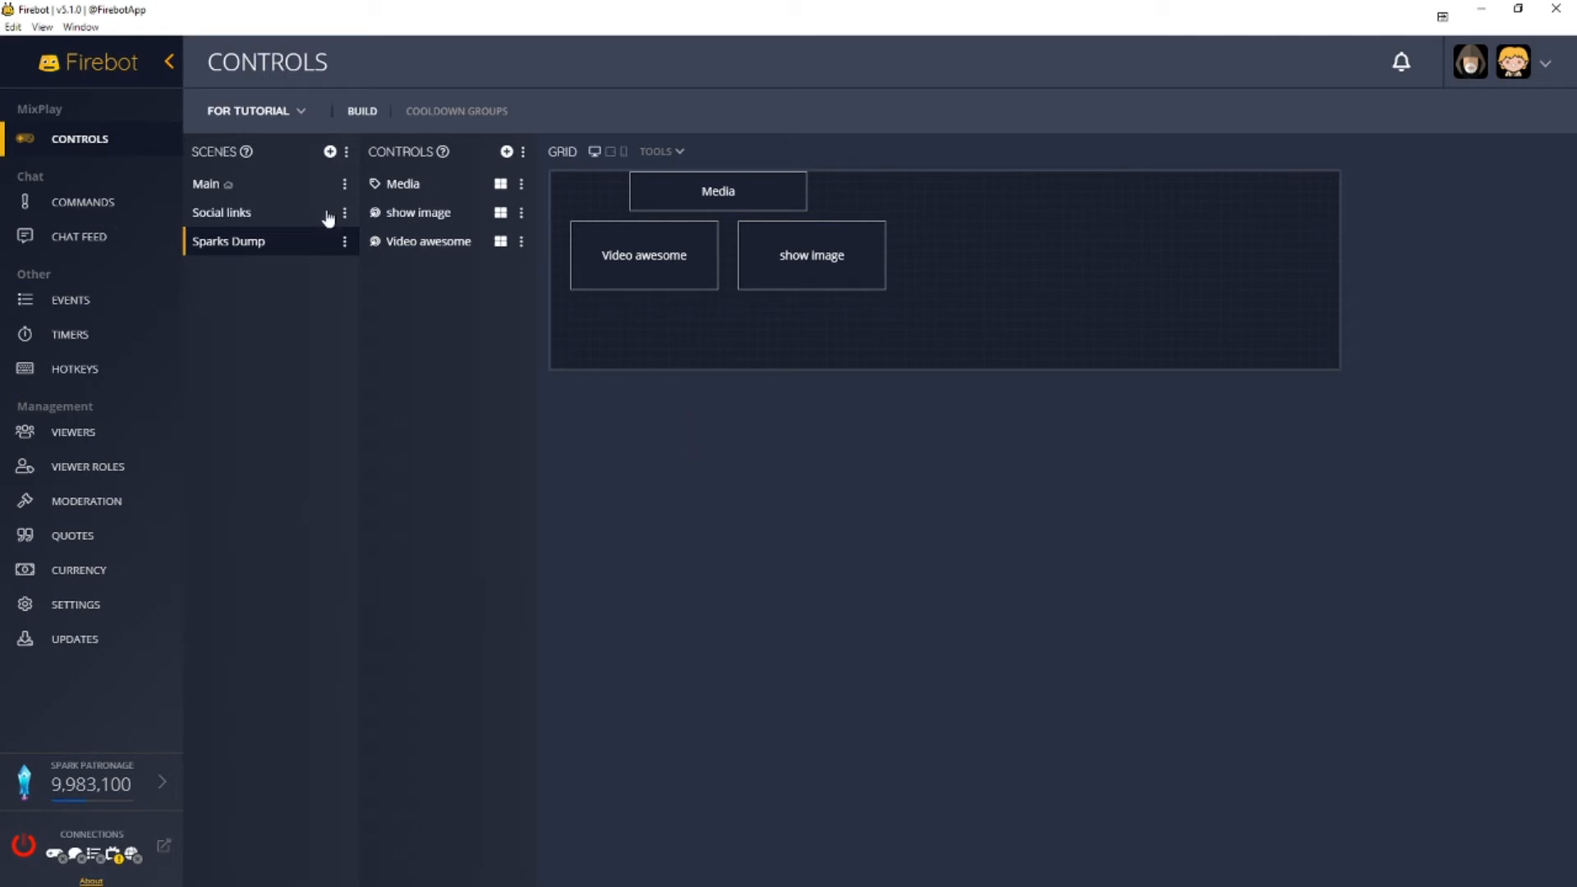
- Shift both buttons and the Media label slightly down the grid in Preview Mode, and turn the preview off again
click(664, 154)
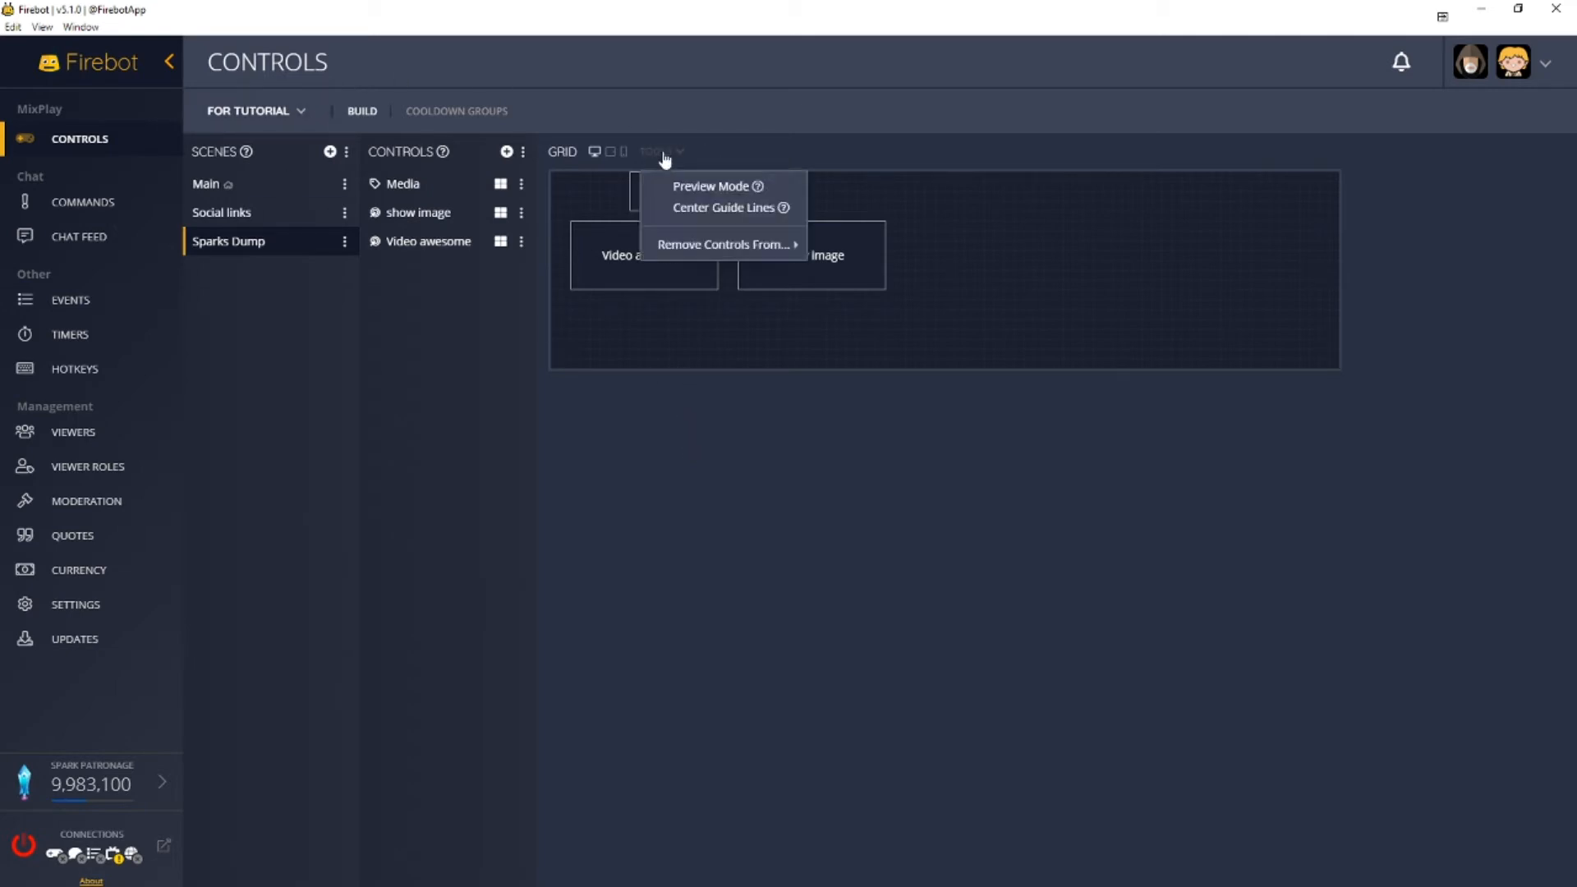
click(672, 182)
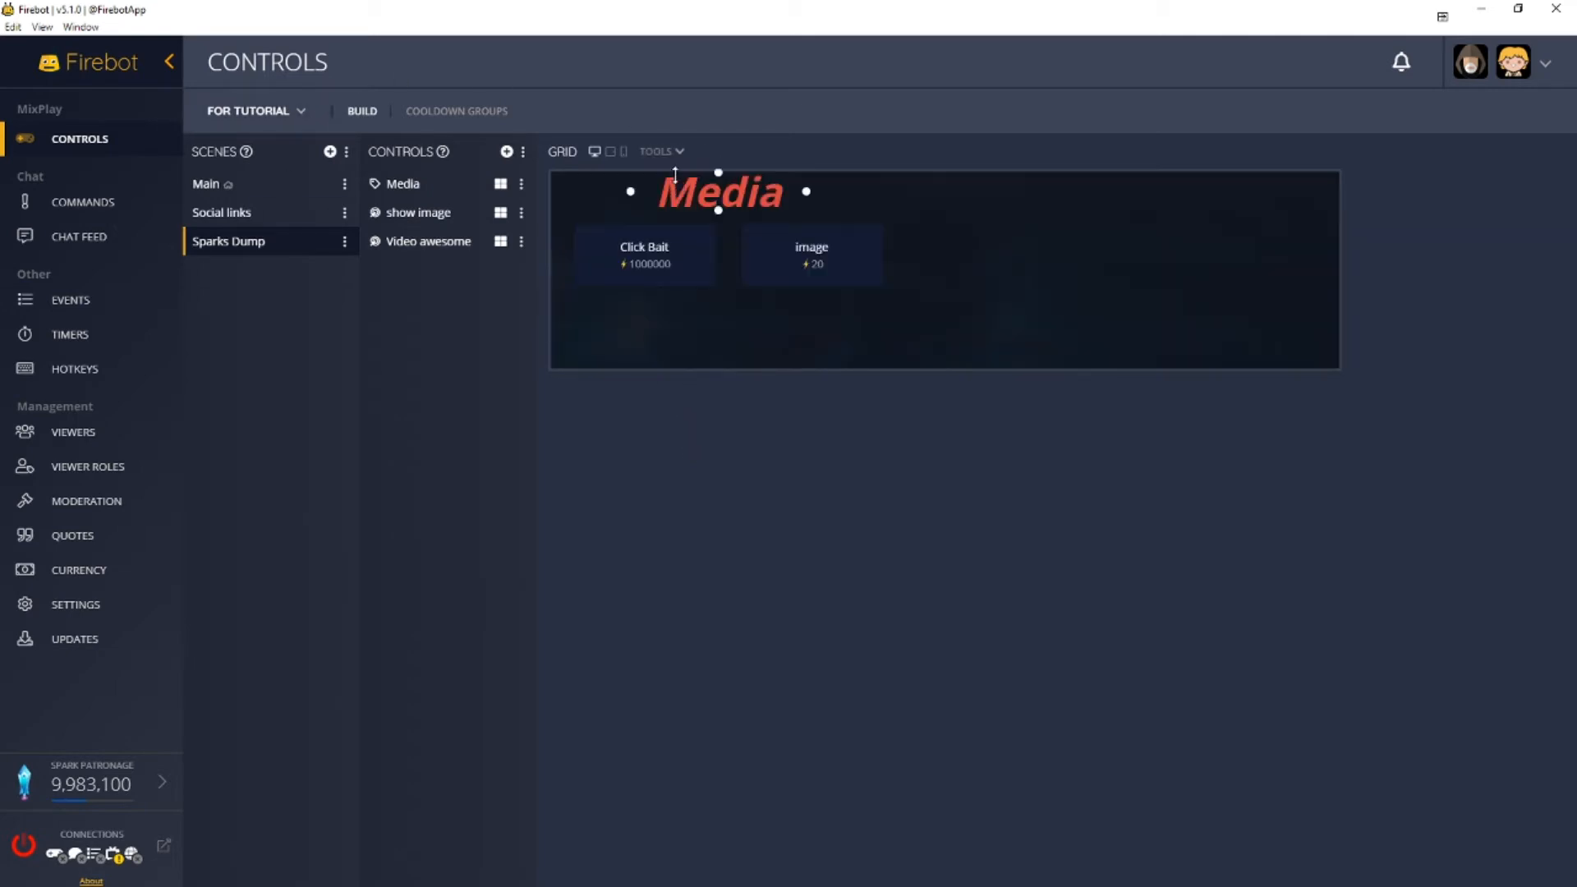
drag(655, 256, 655, 277)
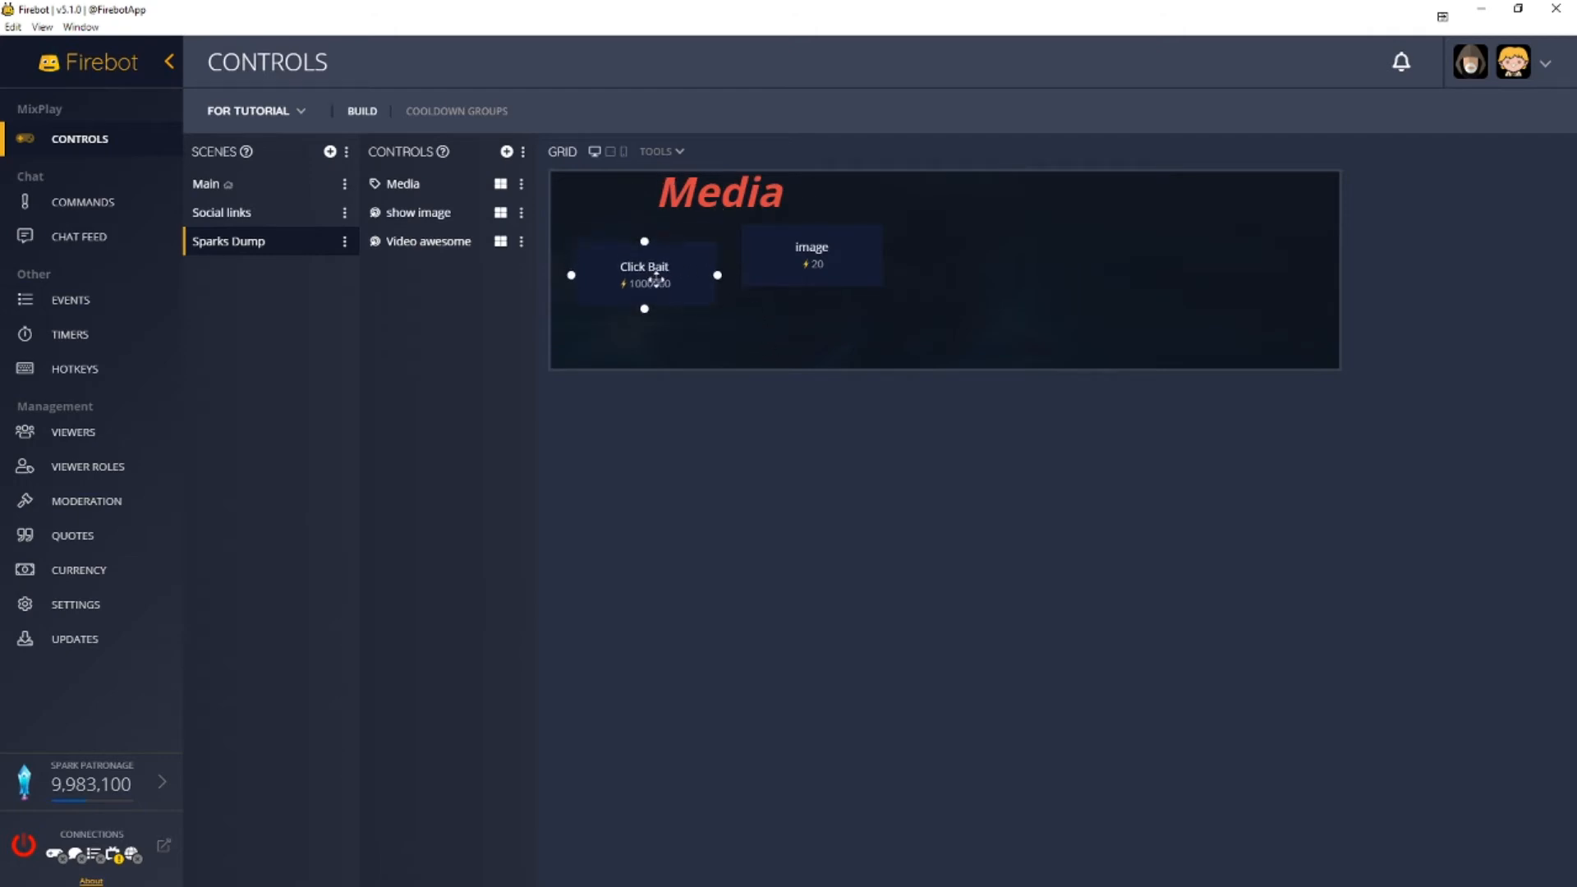
drag(779, 257, 779, 283)
drag(764, 201, 760, 211)
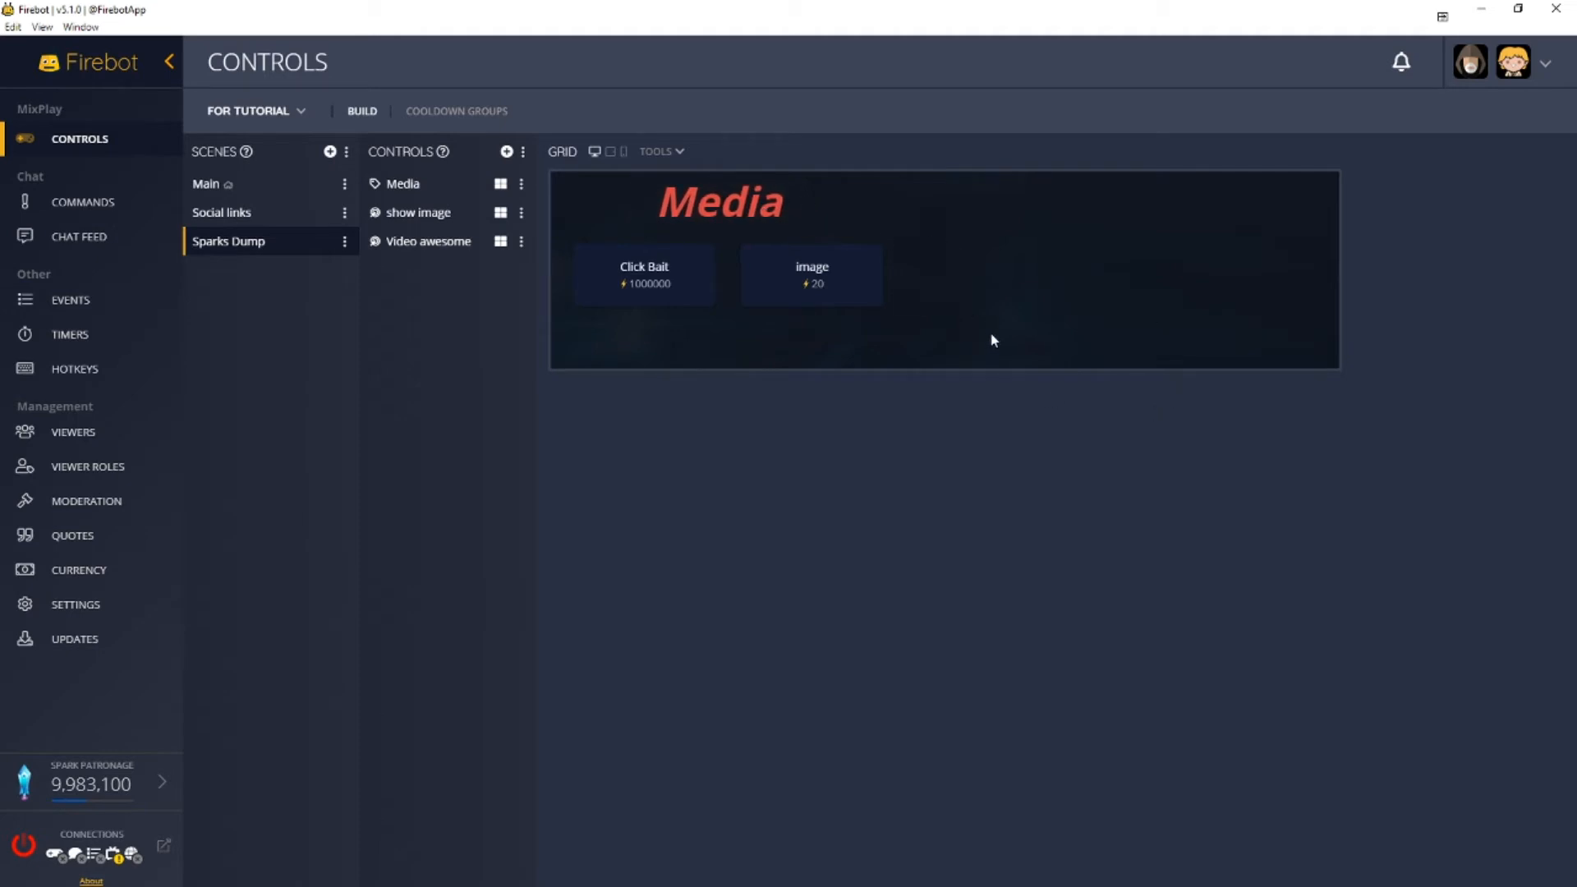
click(680, 154)
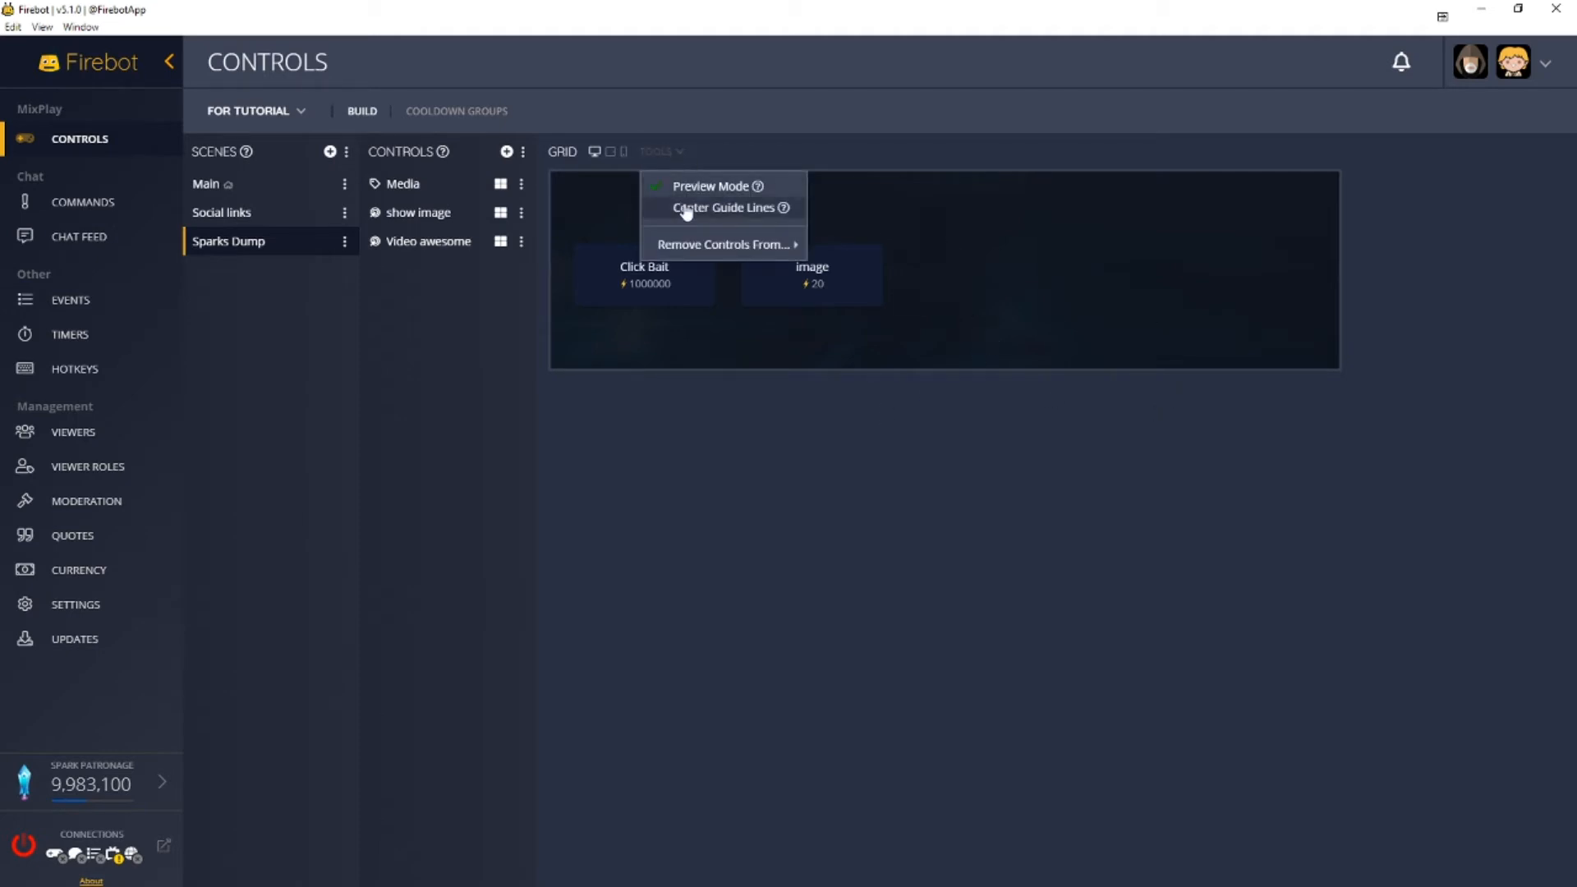
click(686, 185)
- Show the Center Guide Lines and arrange both buttons below the horizontal guide, with the Media label centred above them
click(658, 153)
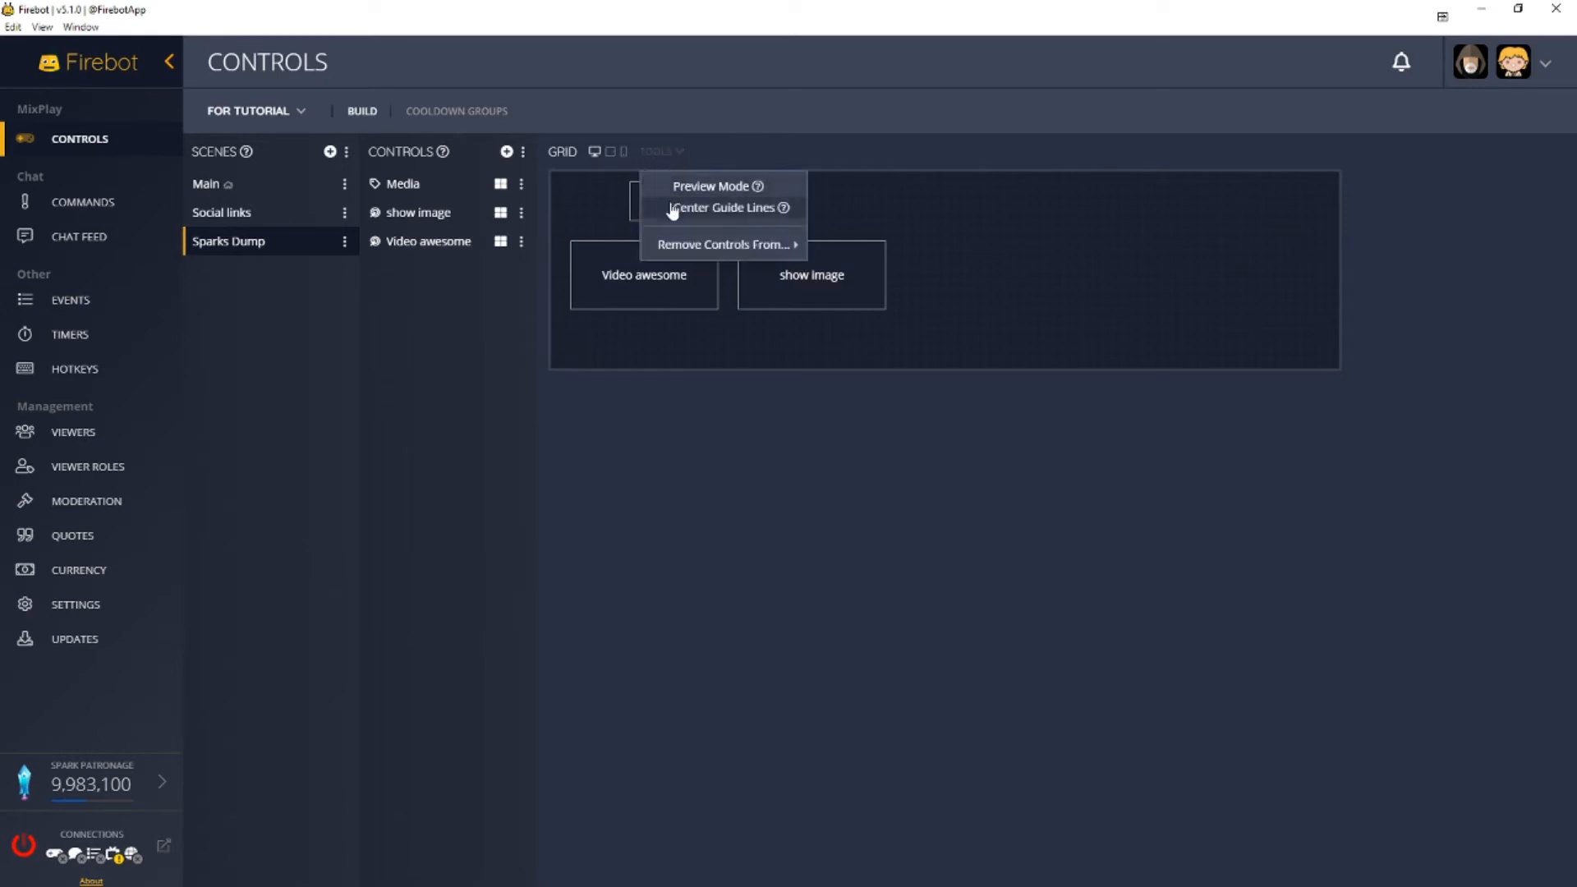
click(678, 208)
drag(813, 279, 827, 321)
drag(679, 285, 695, 321)
drag(732, 201, 748, 223)
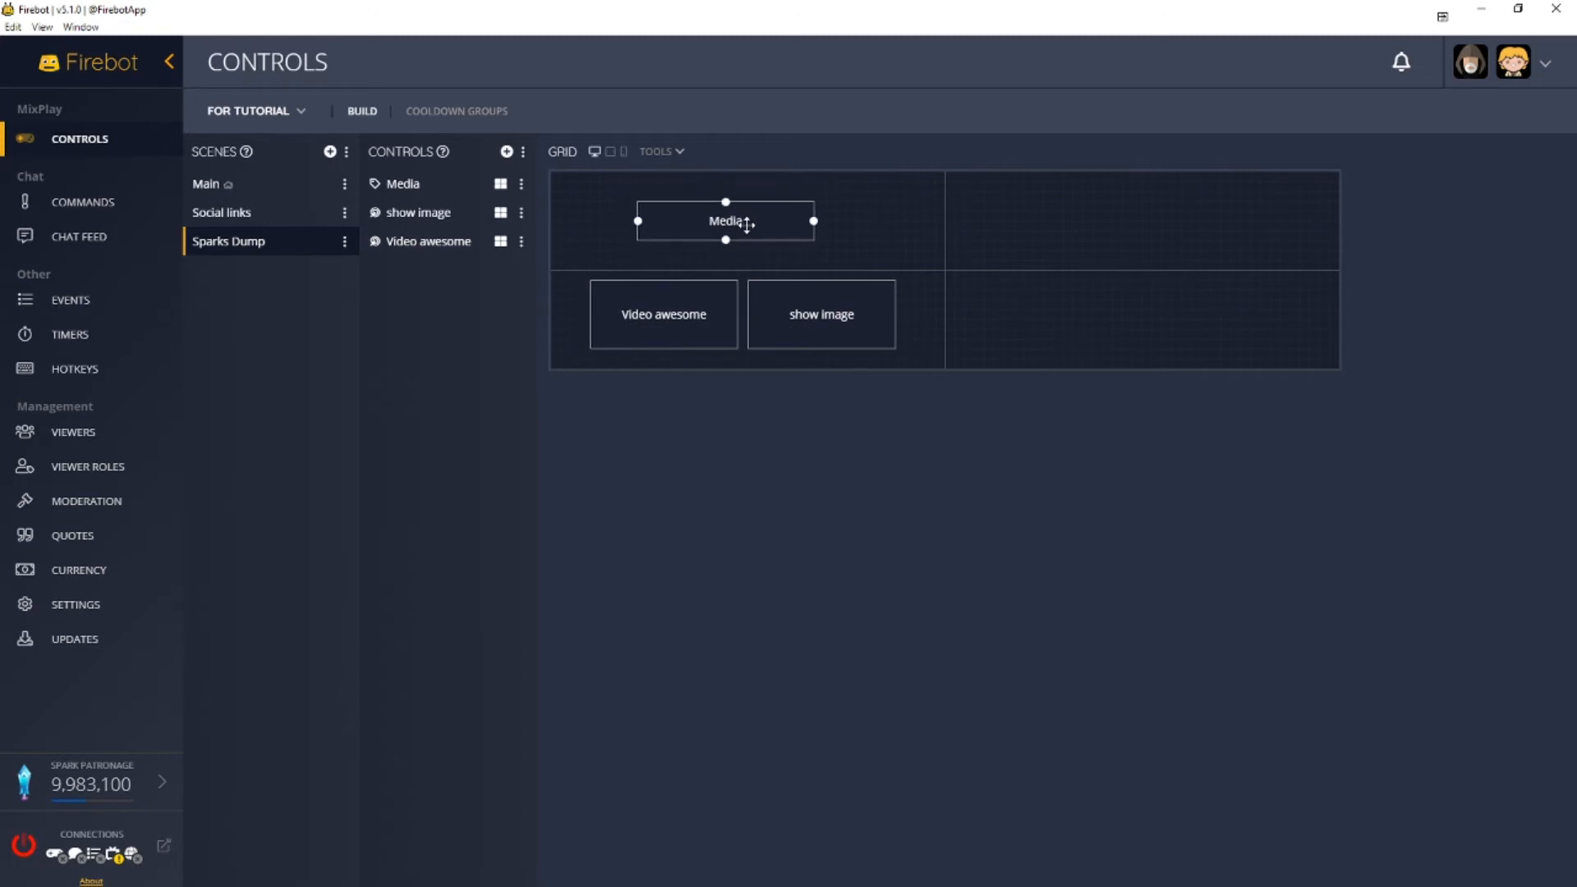
click(669, 151)
mouse_move(698, 248)
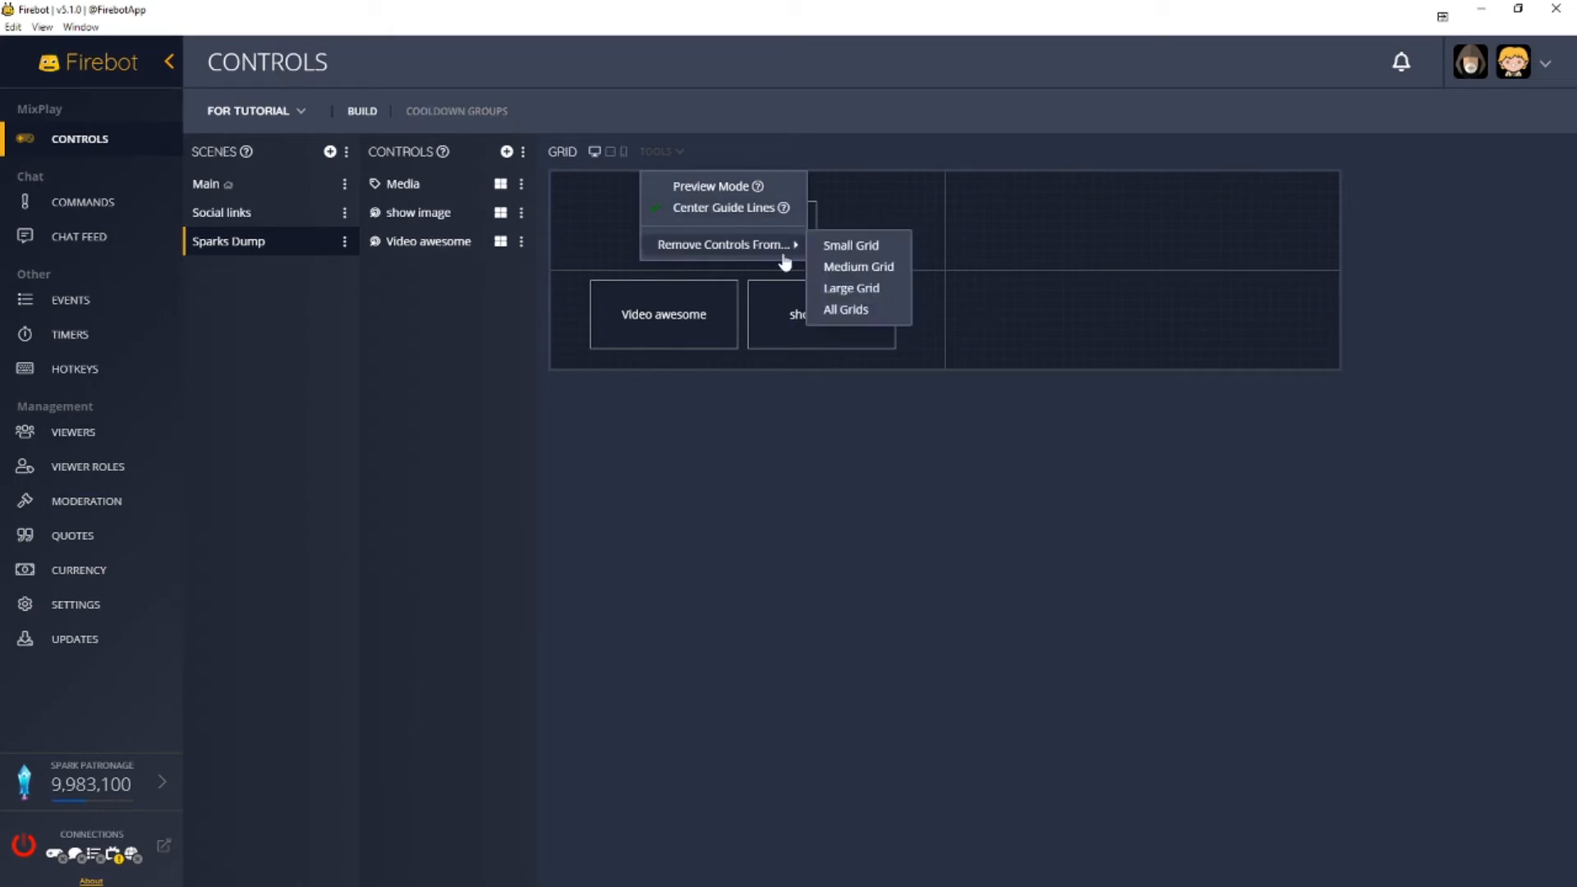
click(756, 103)
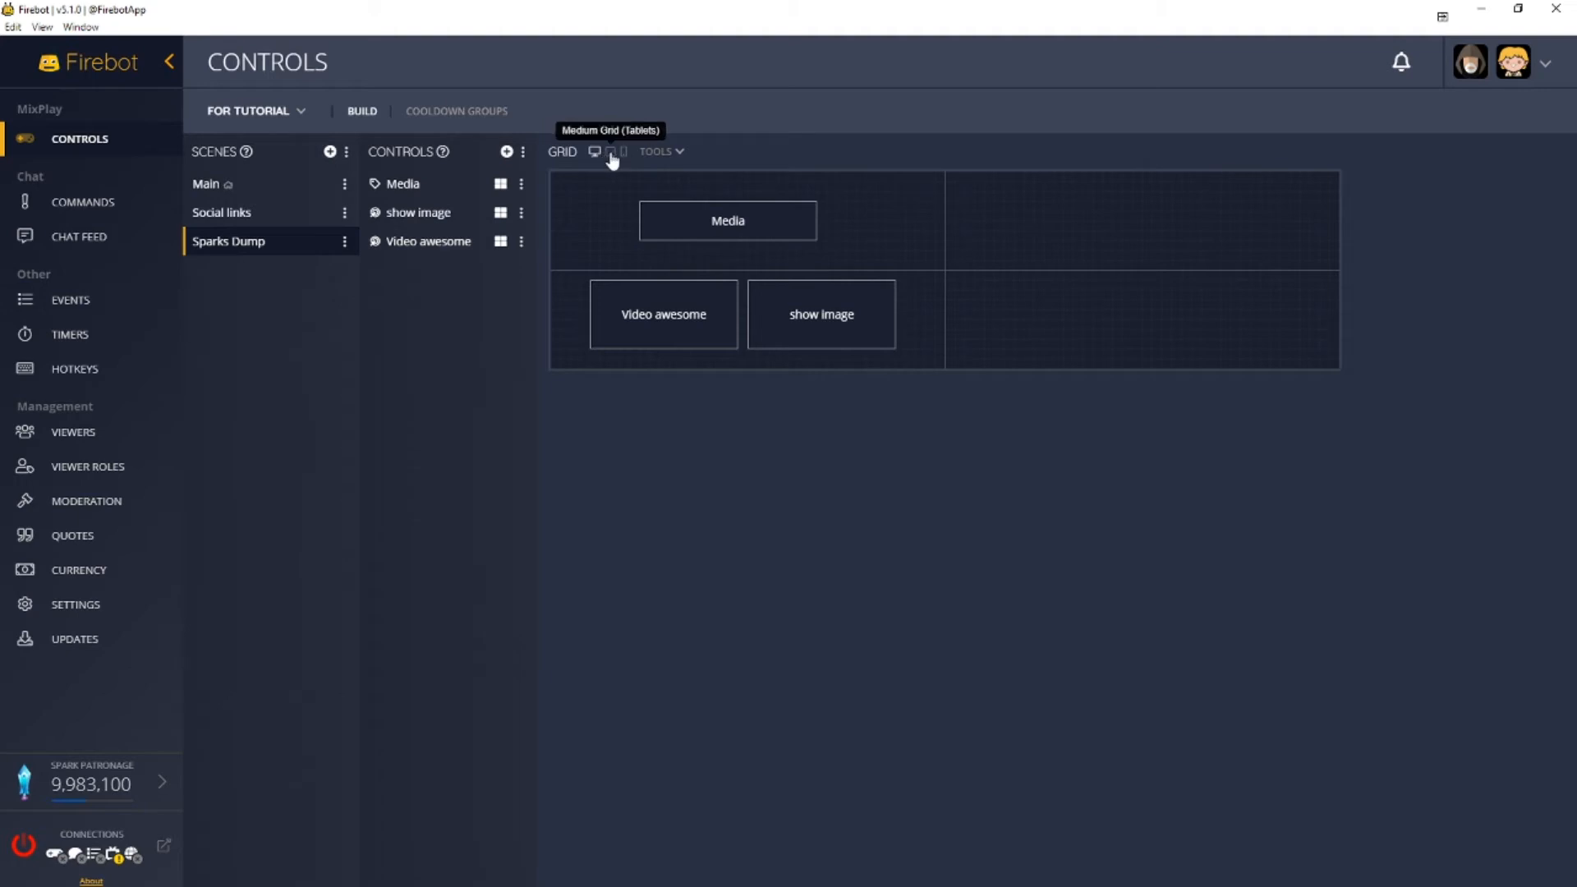
- Add the Video awesome and show image buttons to the medium (tablet) grid, side by side in its lower-left quarter
click(609, 154)
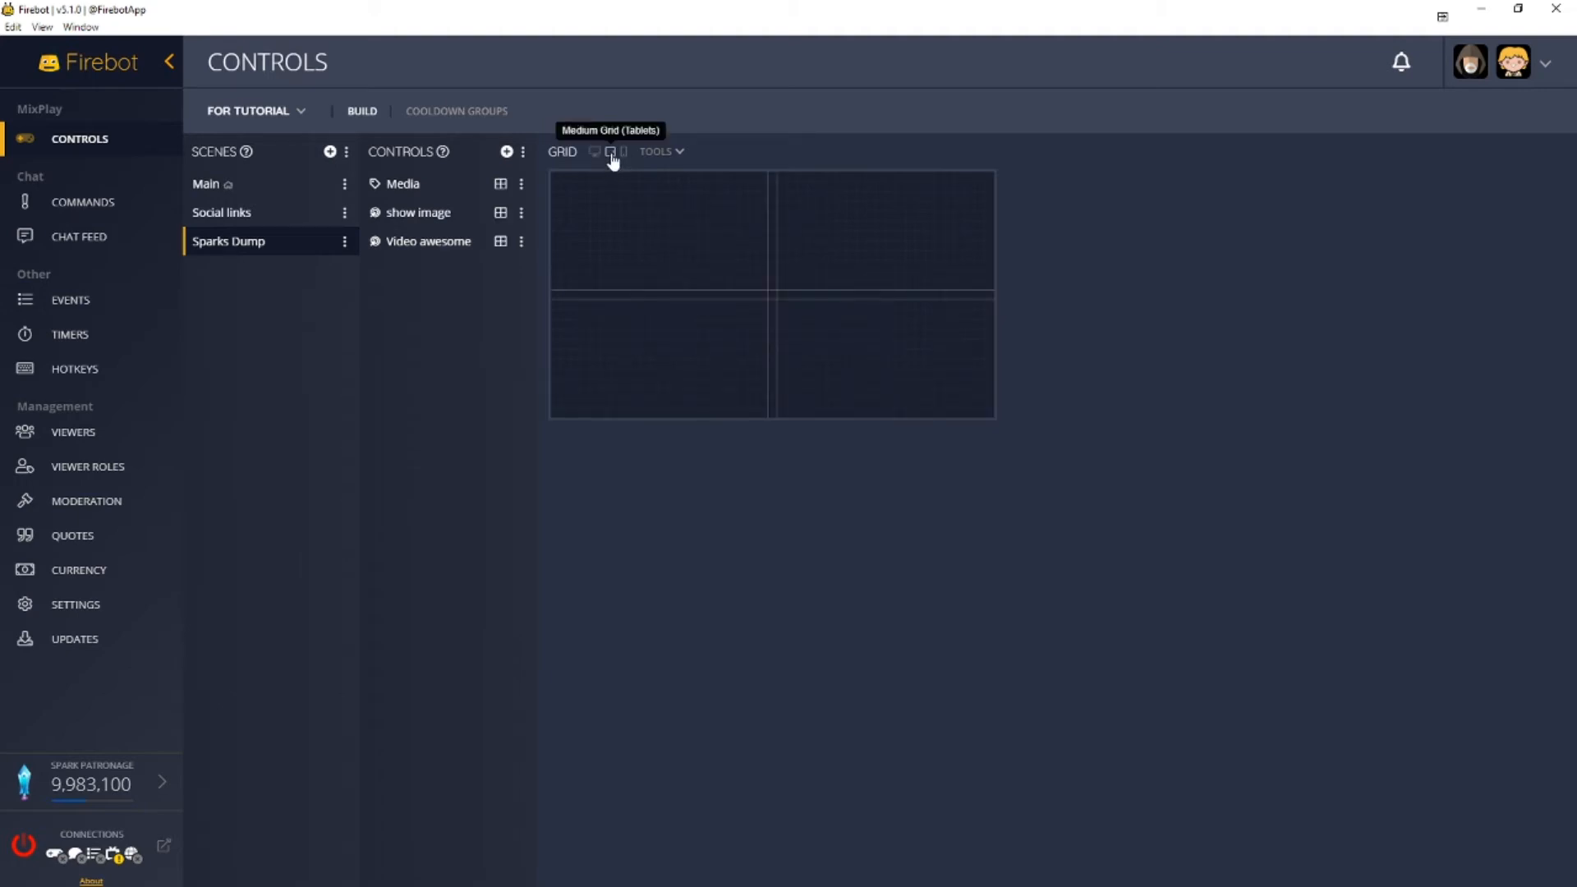
click(623, 153)
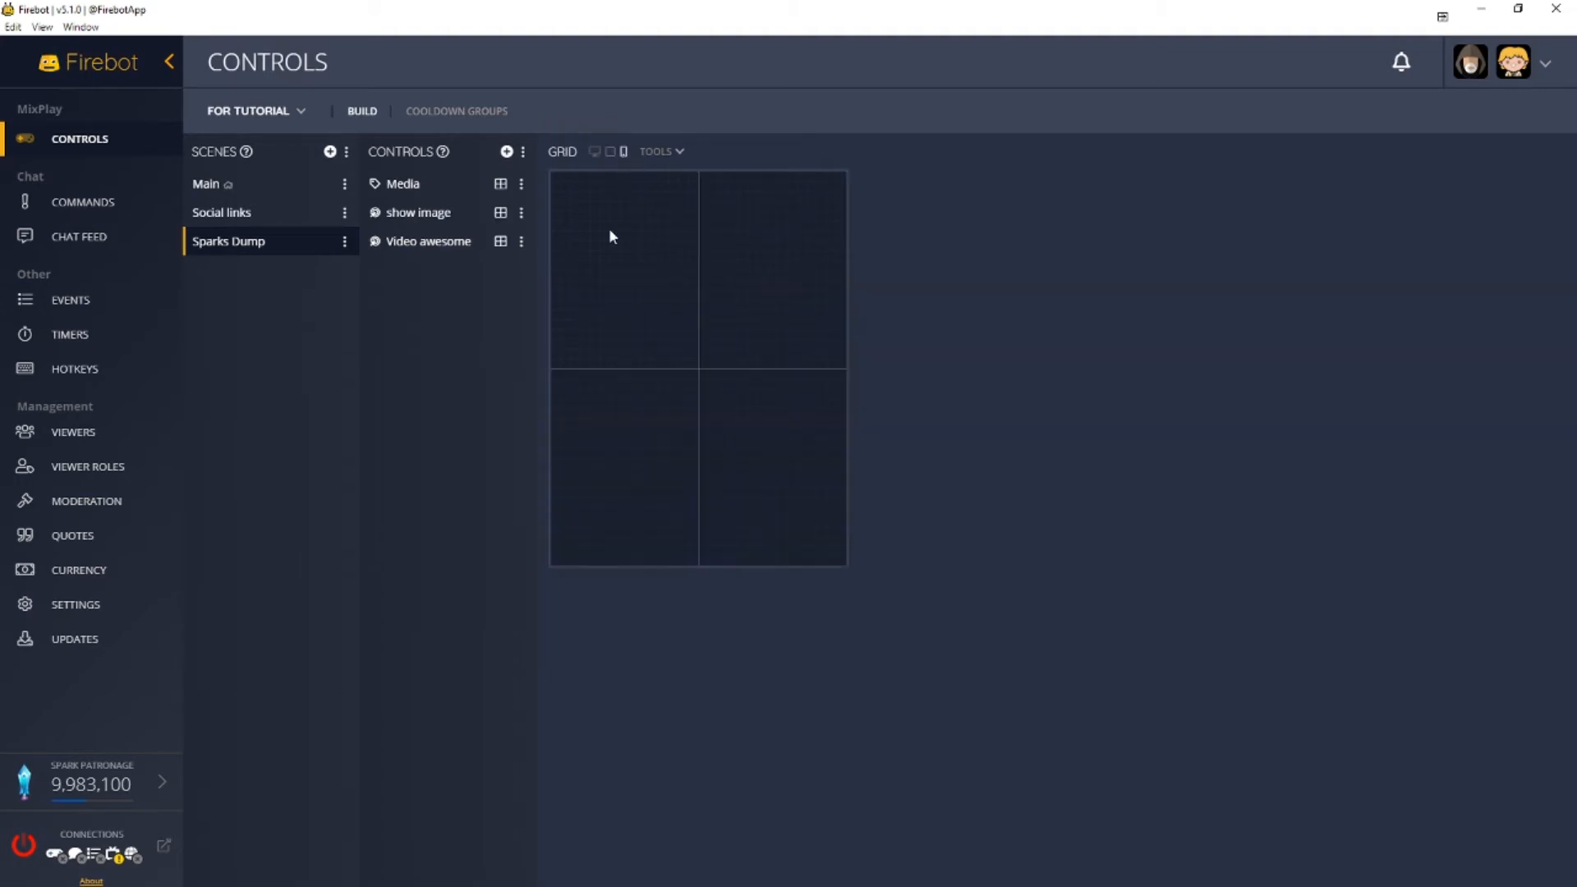
click(609, 153)
click(499, 243)
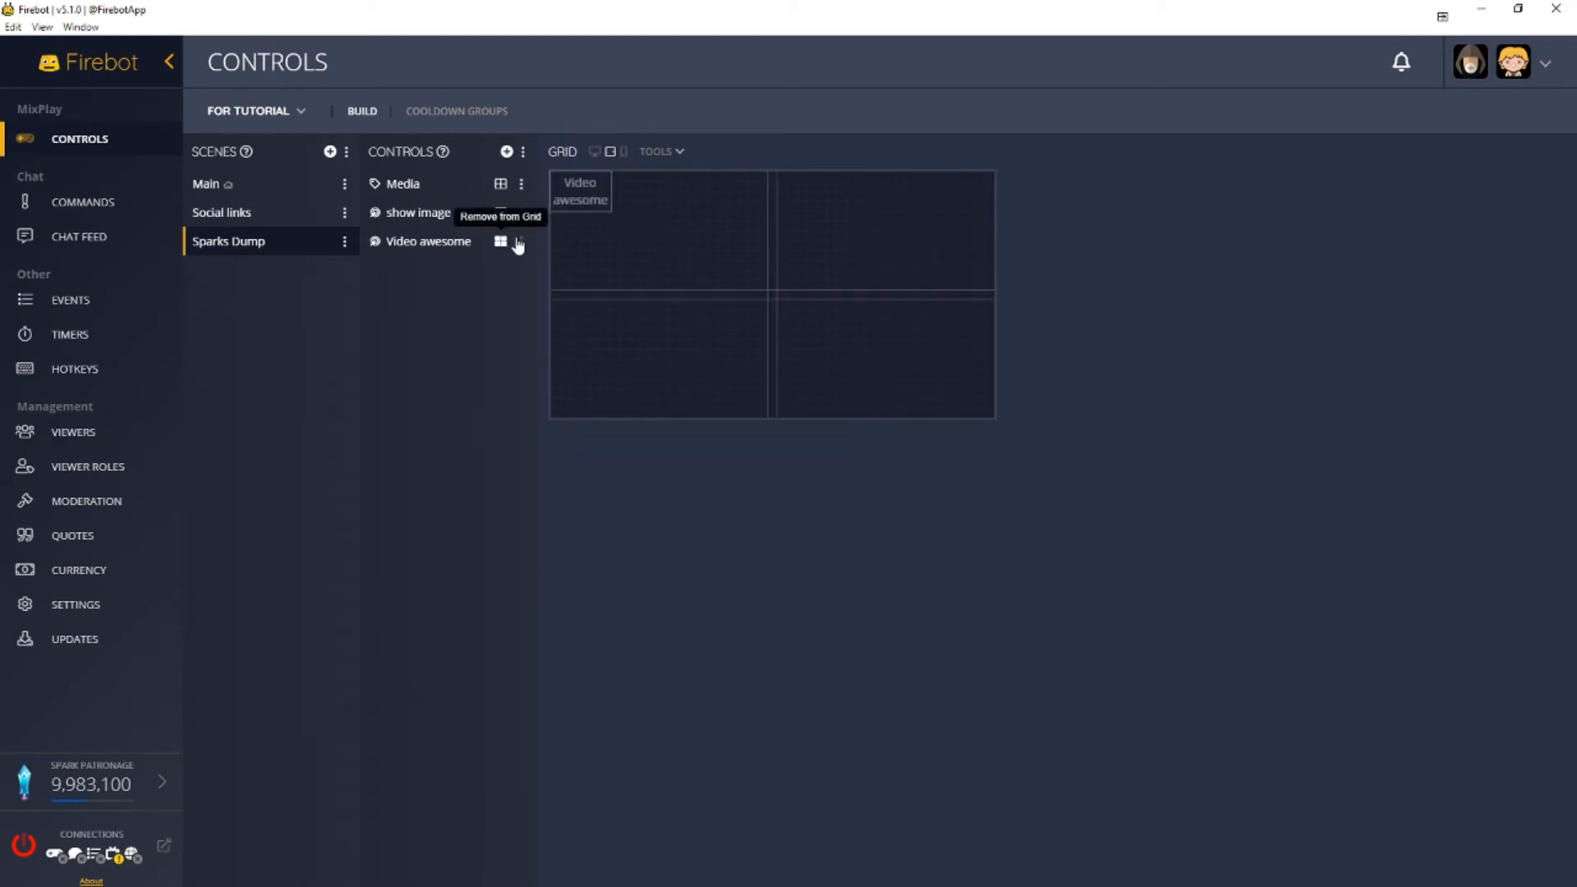
drag(570, 189, 604, 333)
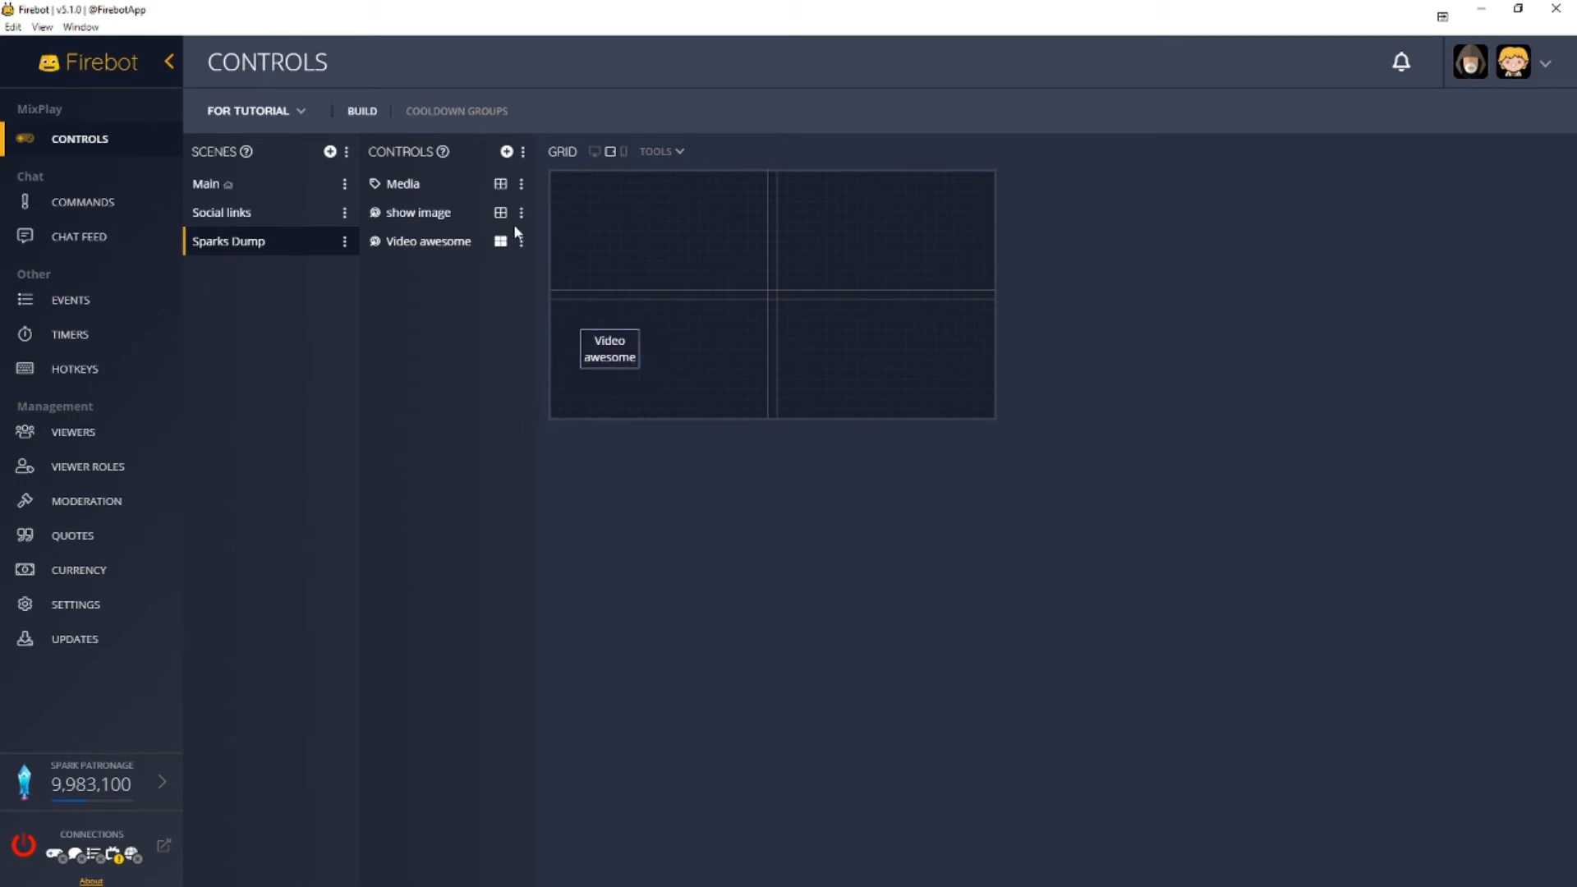
click(500, 212)
drag(596, 207, 705, 365)
- Add the Media label to the medium grid above the two buttons and turn on Preview Mode
click(500, 185)
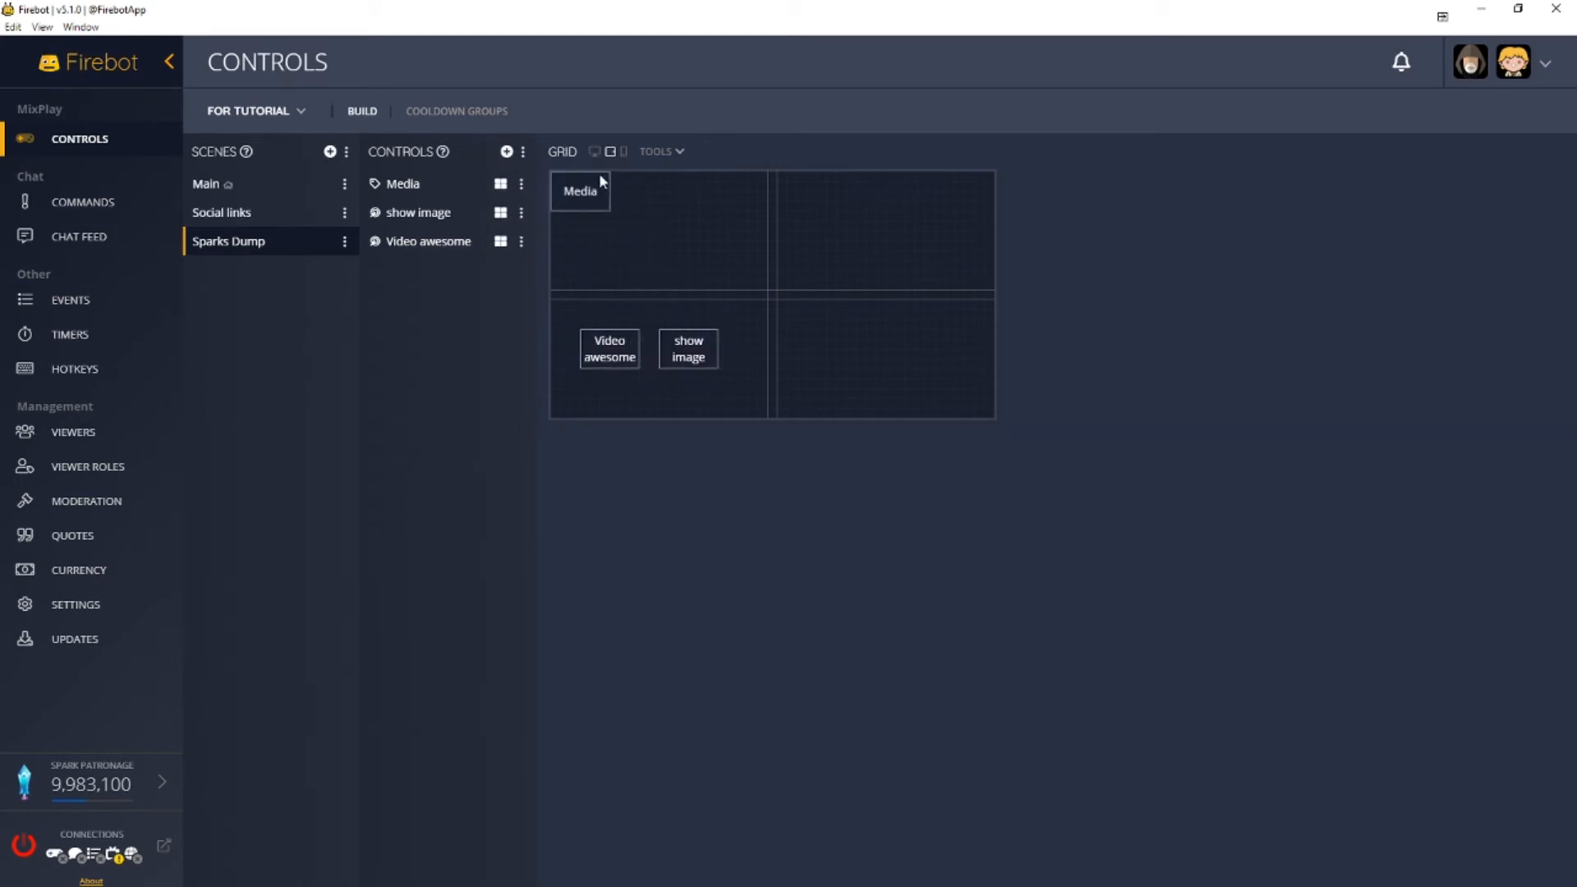
drag(574, 195, 634, 243)
click(661, 153)
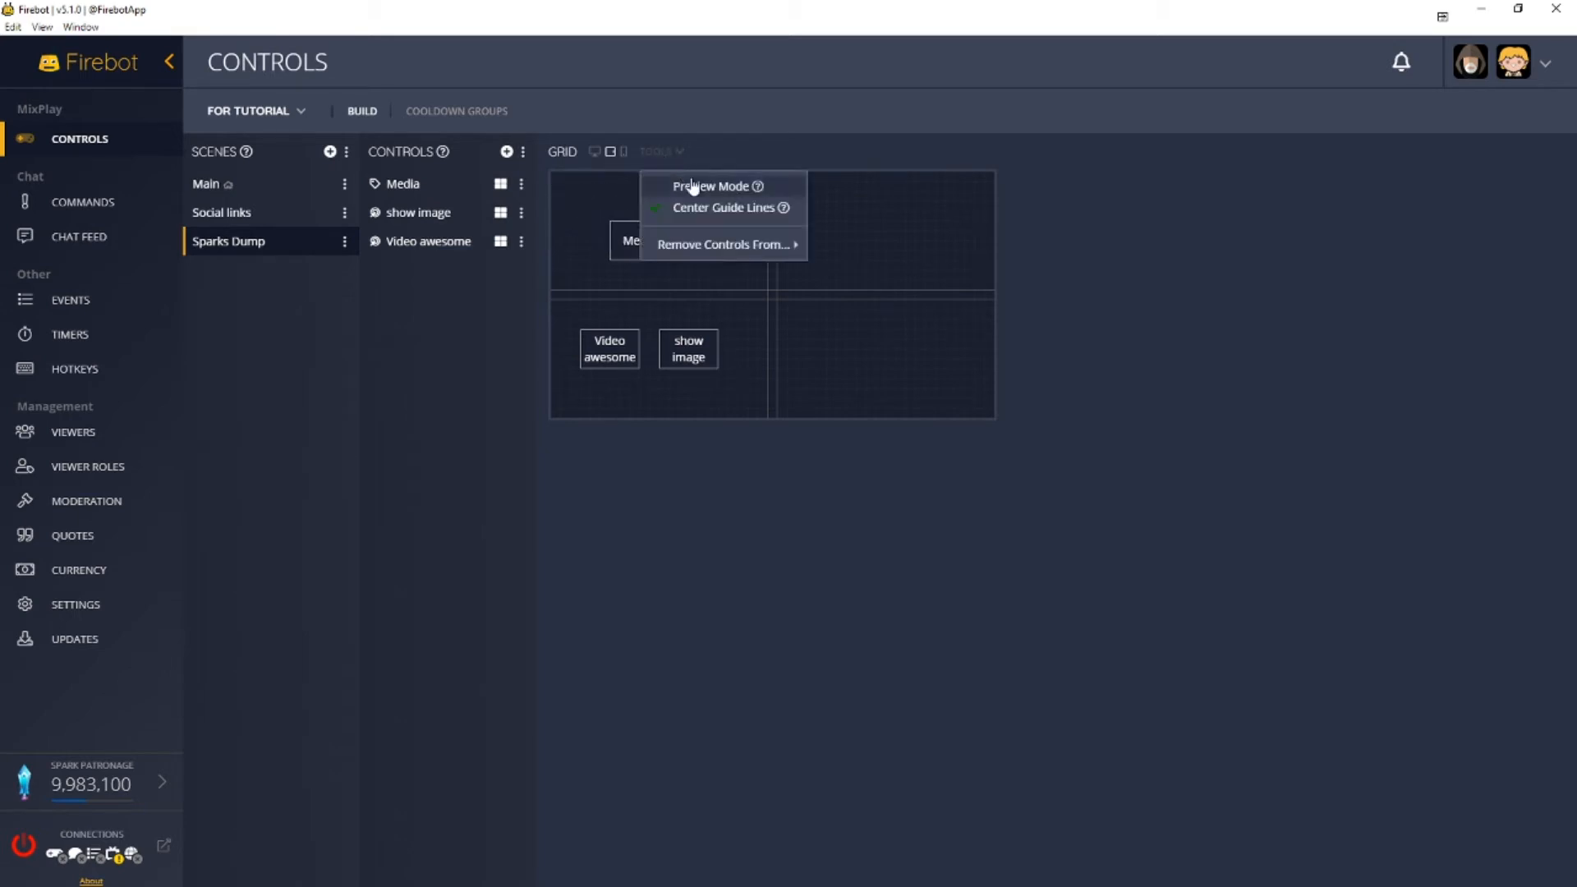
click(692, 184)
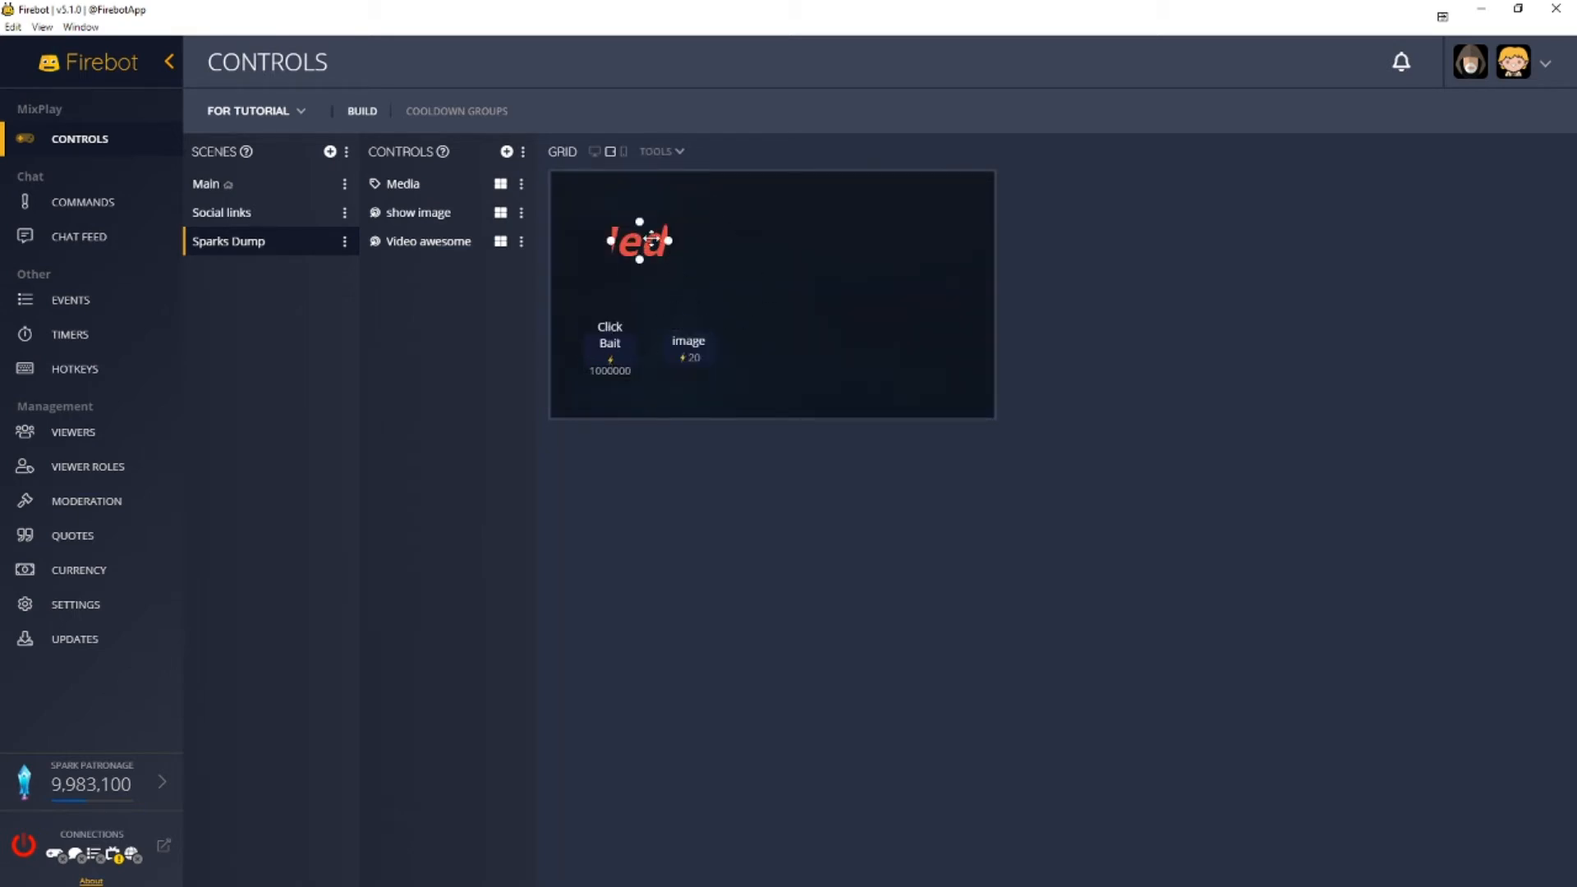
- Add both buttons side by side near the middle of the small grid, with the Media label widened and centred at its top
click(623, 151)
click(500, 241)
drag(598, 194, 615, 372)
click(500, 213)
drag(590, 190, 685, 396)
click(500, 183)
drag(579, 192, 729, 202)
click(669, 394)
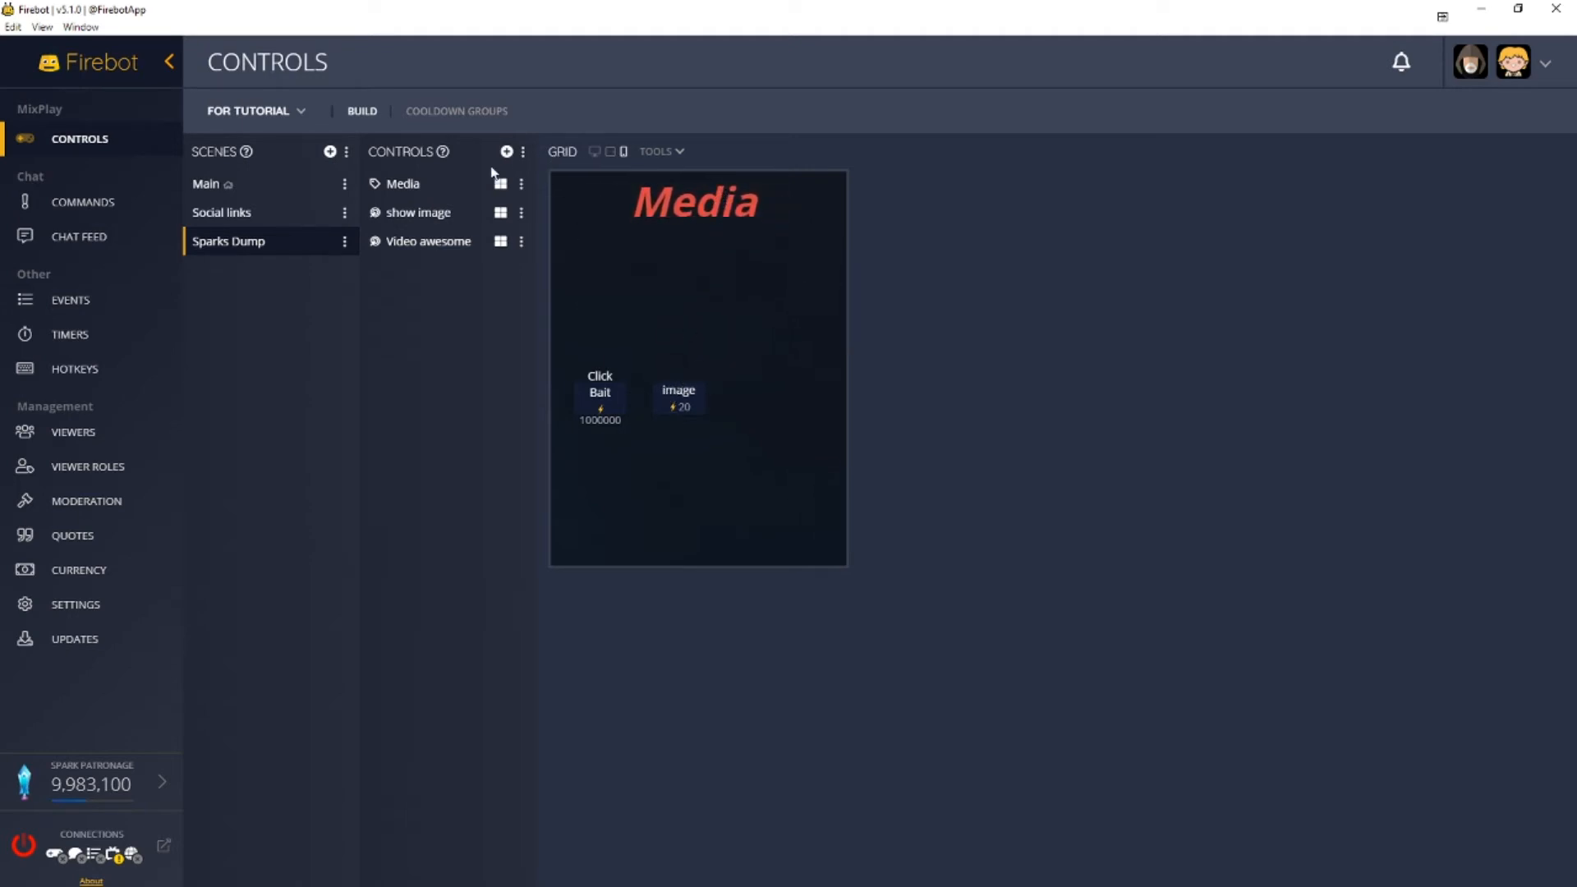
- Widen the Media label on the medium grid, centre it near the grid's top edge, and return to the large grid
click(610, 151)
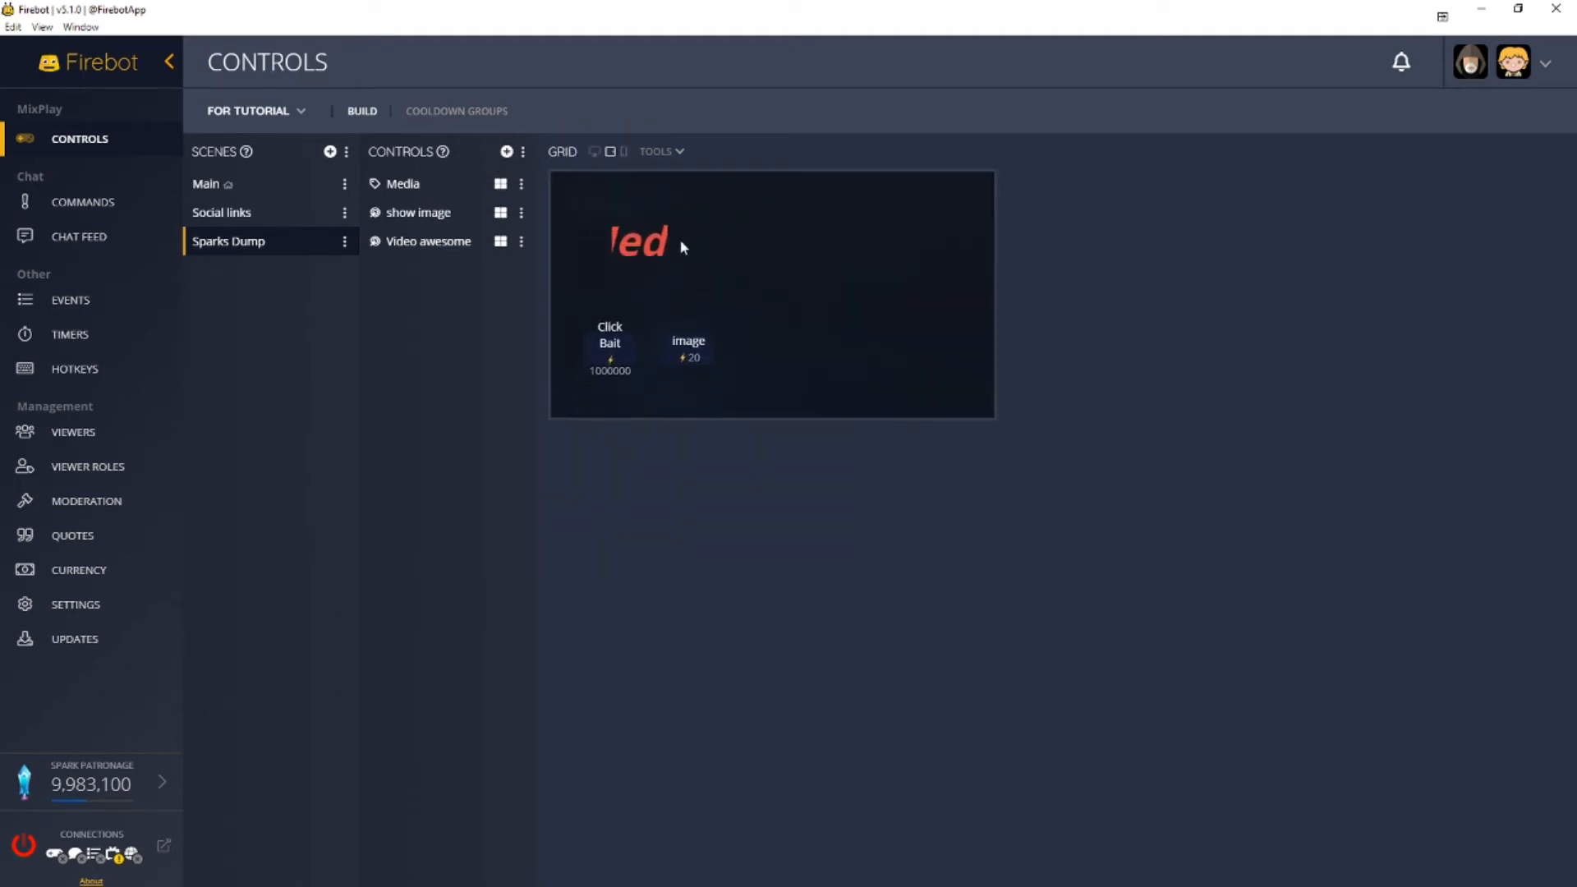
drag(669, 242, 789, 207)
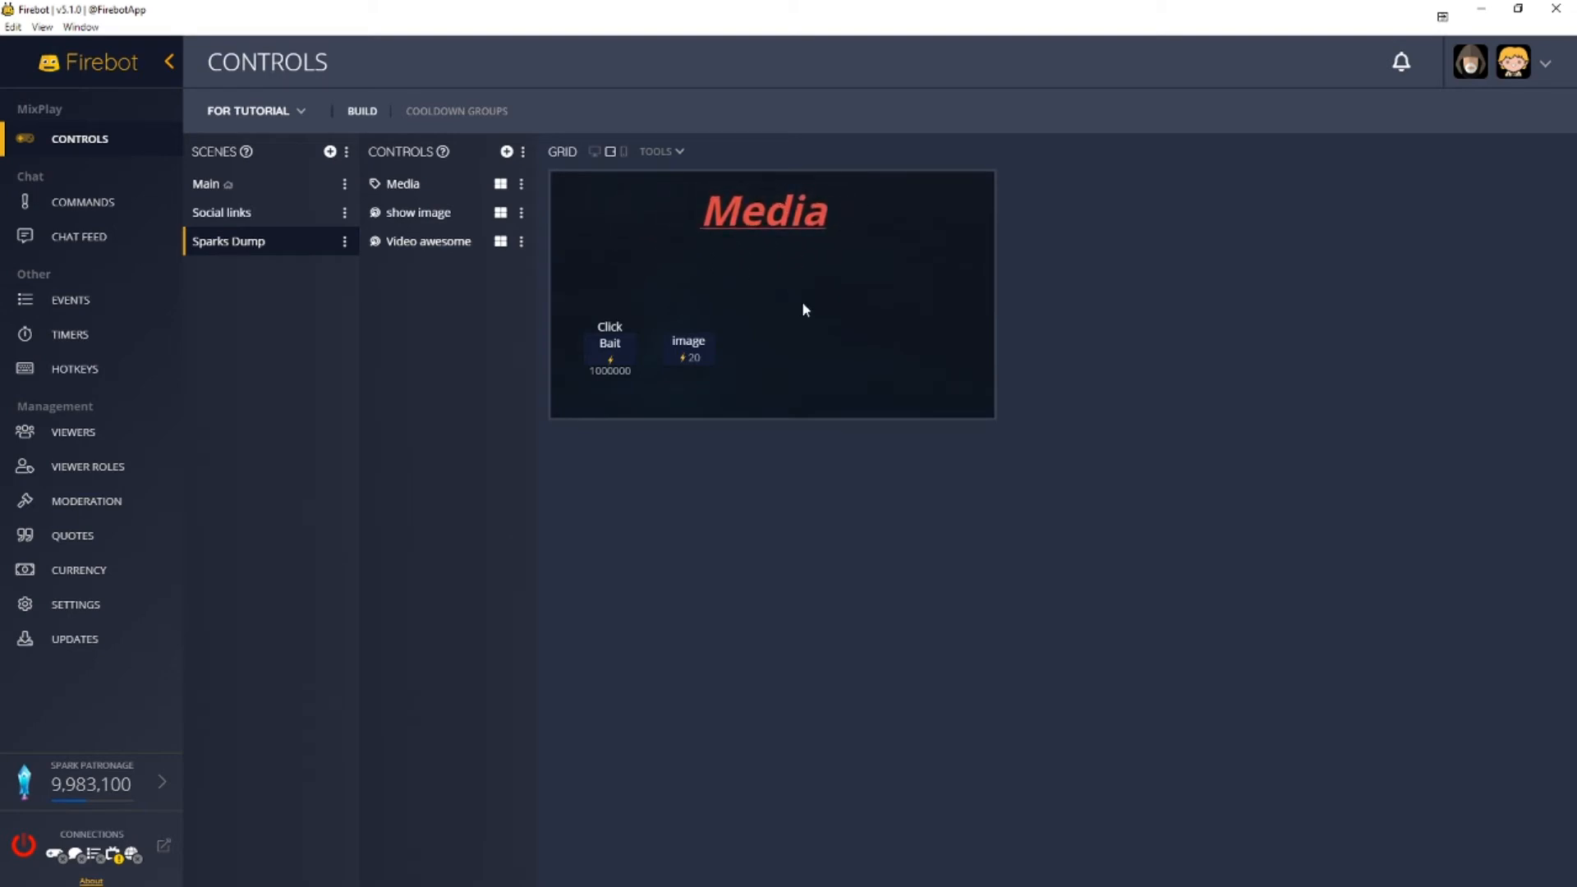
click(592, 152)
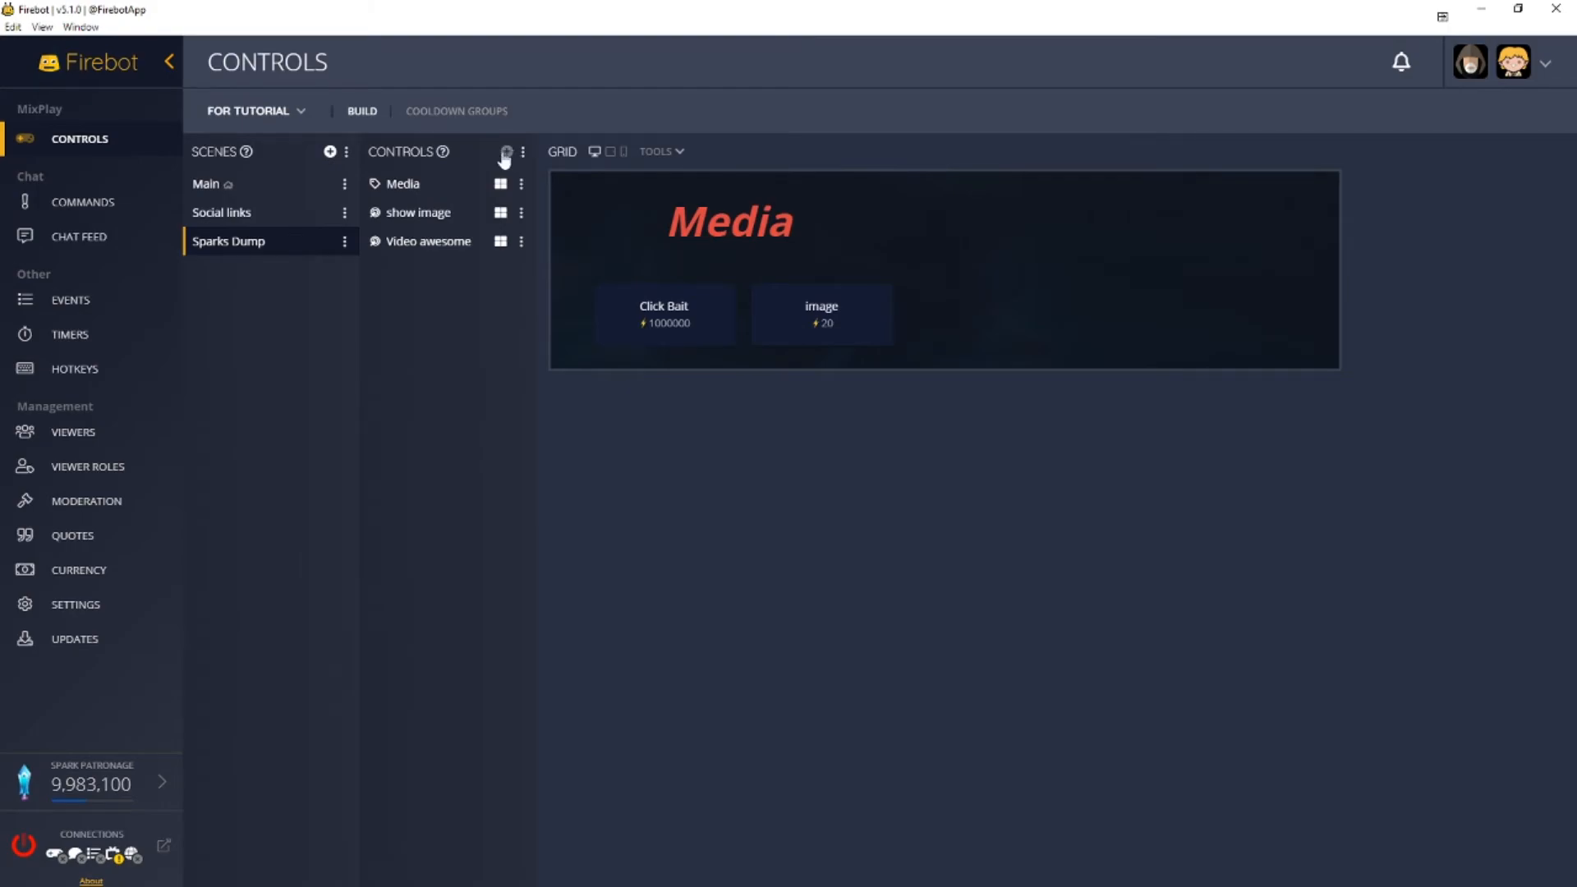
- Create a Textbox control named Suggestions in the Sparks Dump scene
click(505, 152)
click(723, 217)
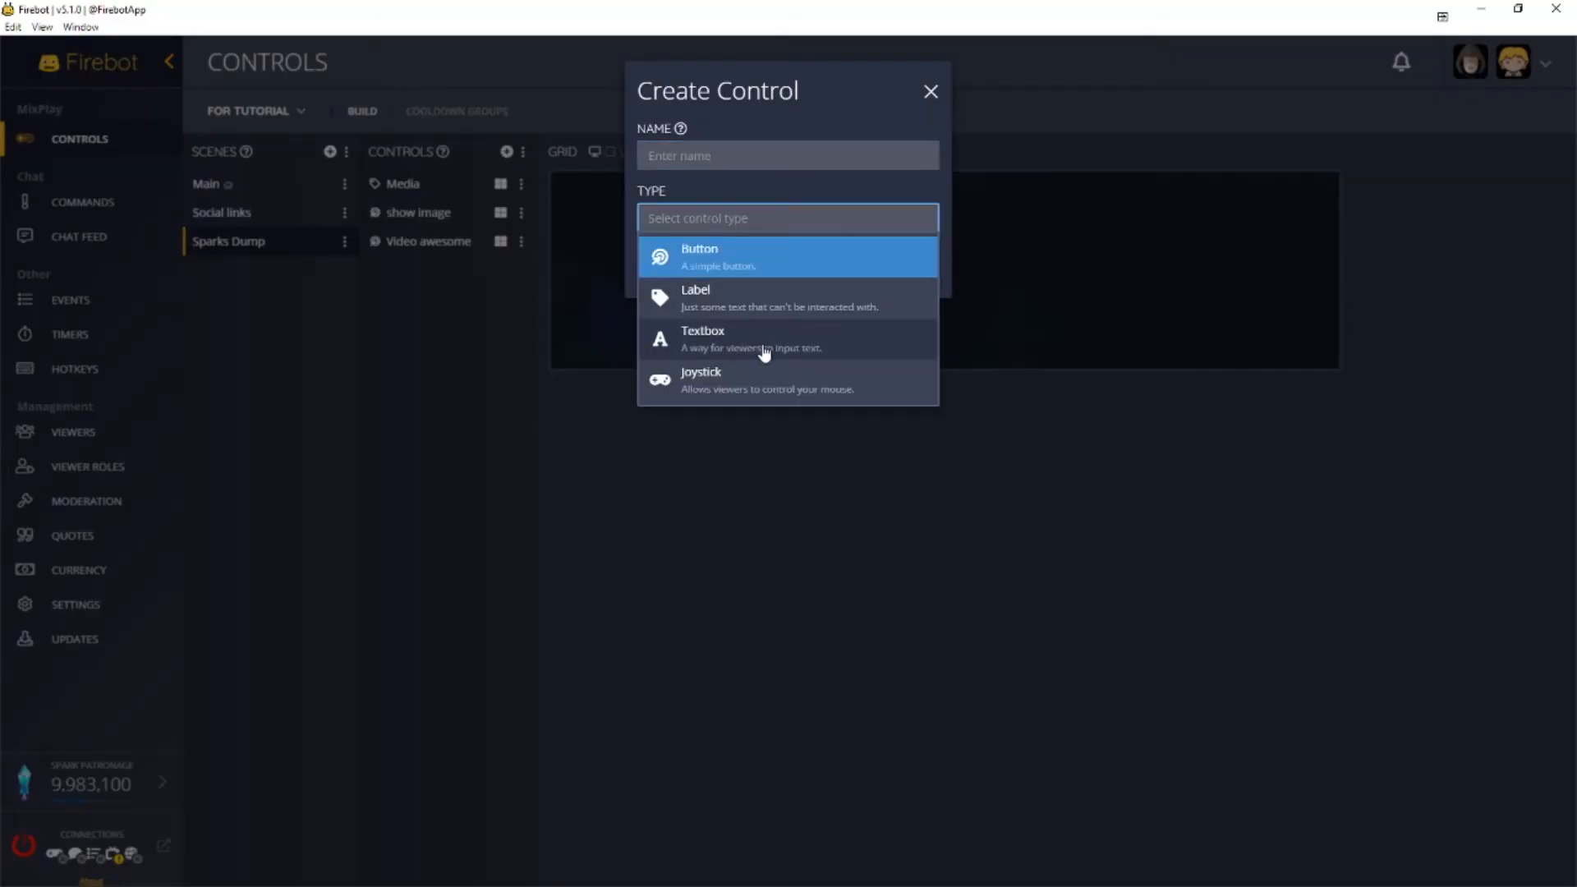
click(844, 358)
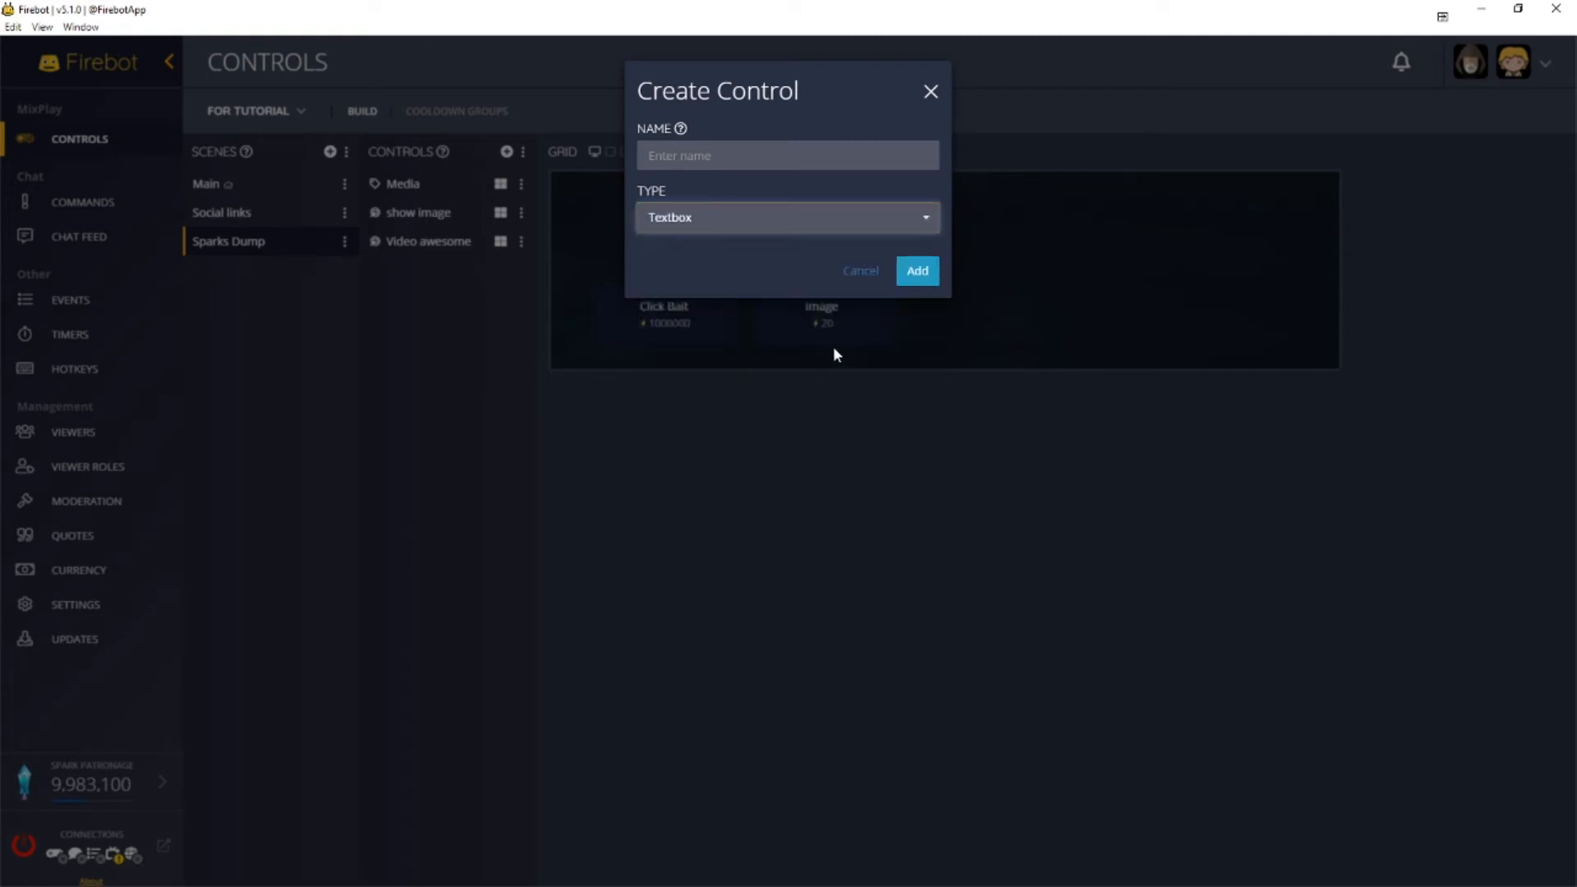
click(834, 164)
text(Suge)
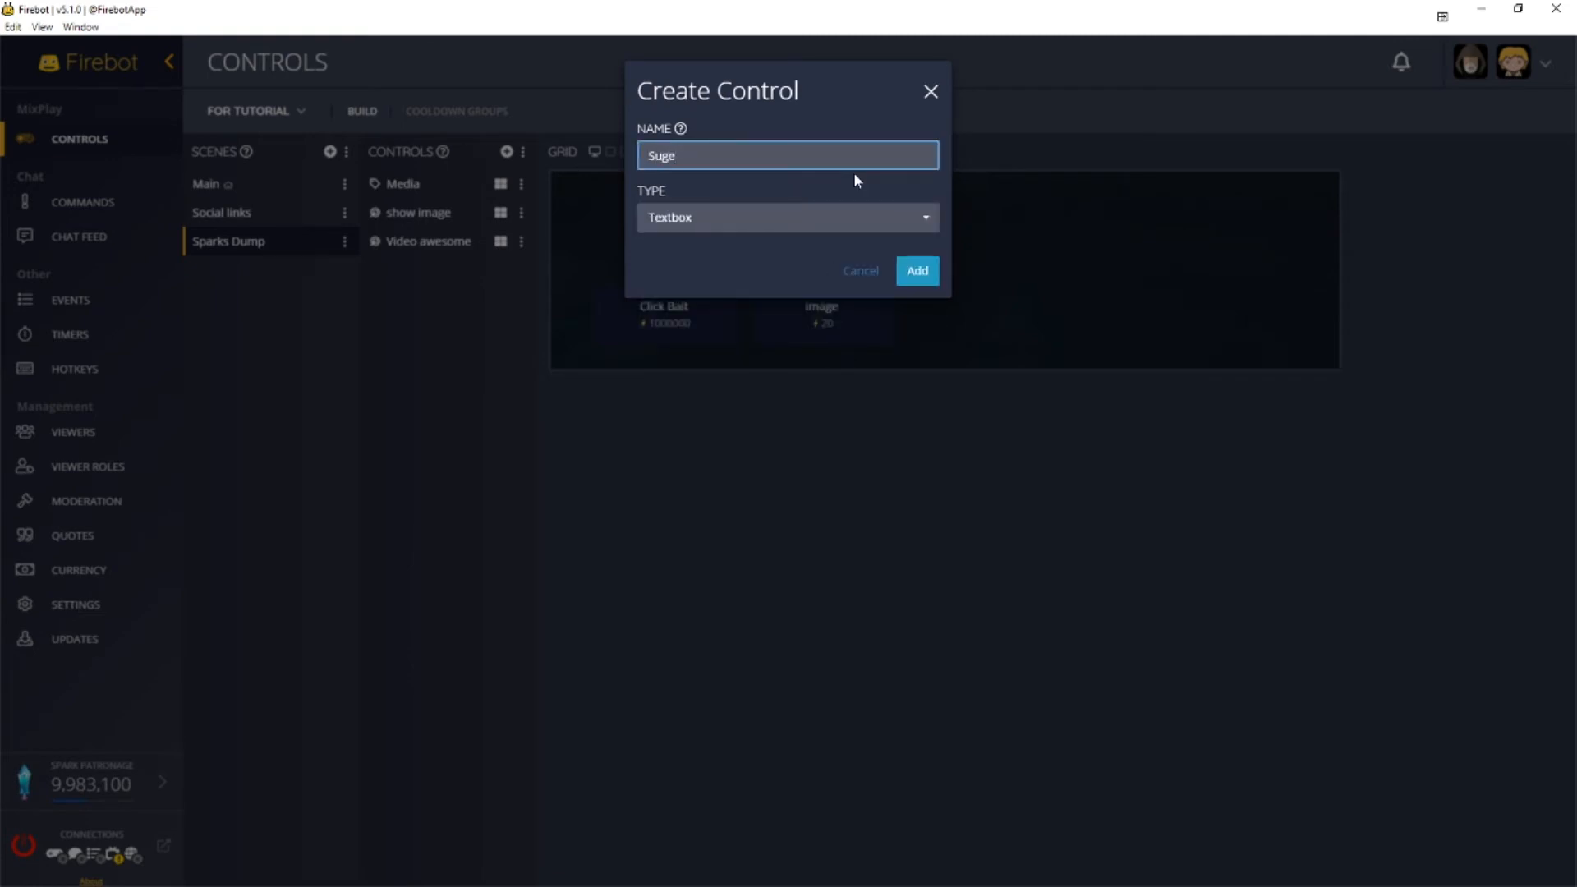
key(BackSpace)
text(gestions)
click(901, 273)
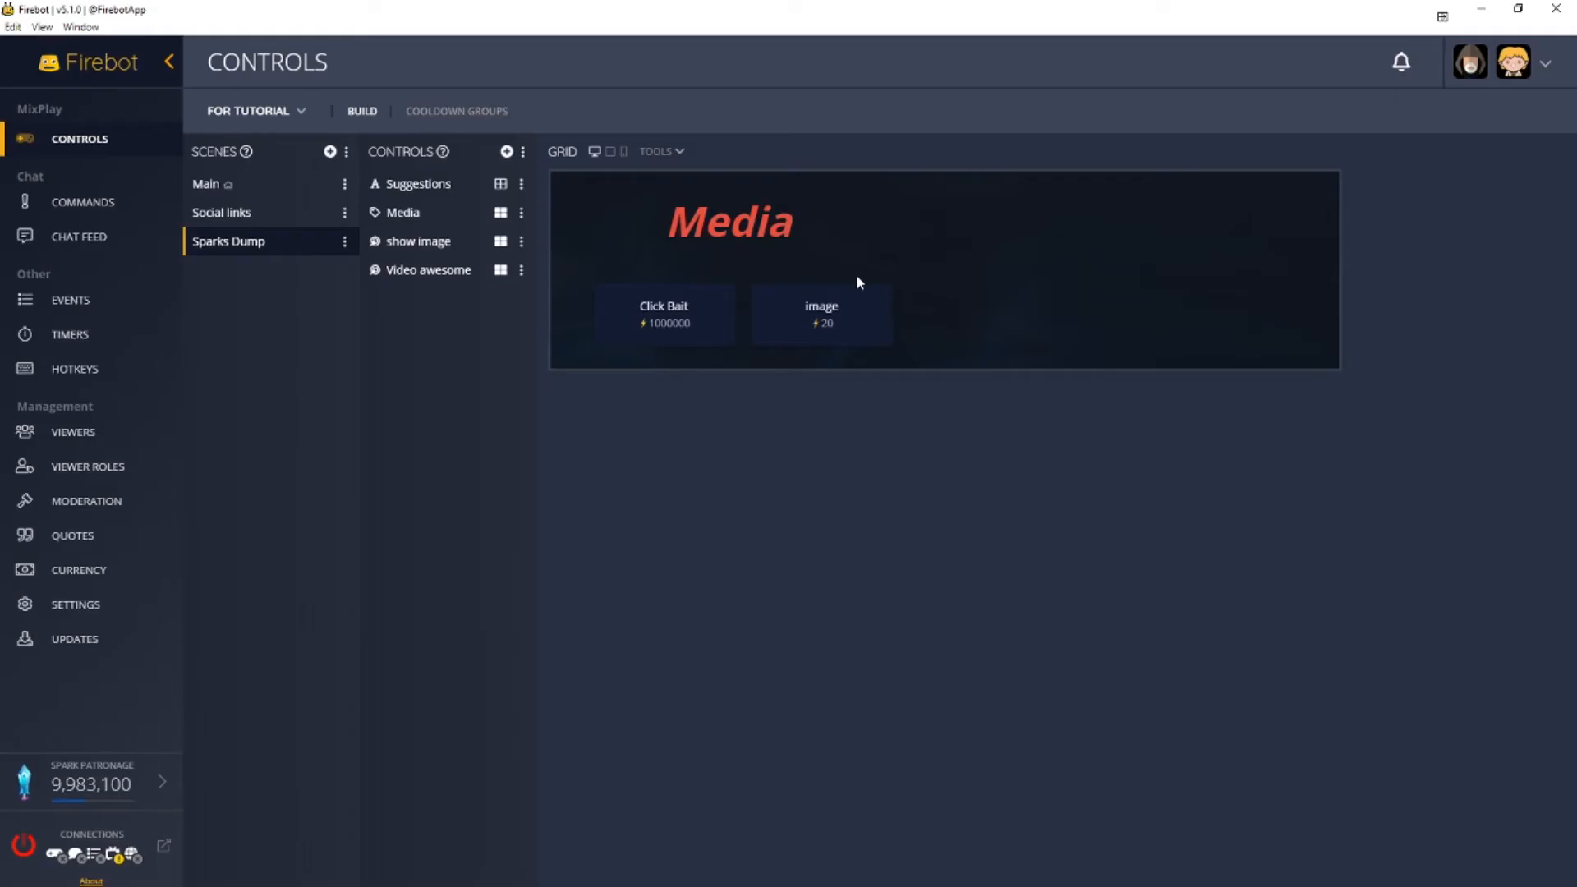
- Open the Suggestions textbox for editing and copy its control name into the placeholder
click(525, 186)
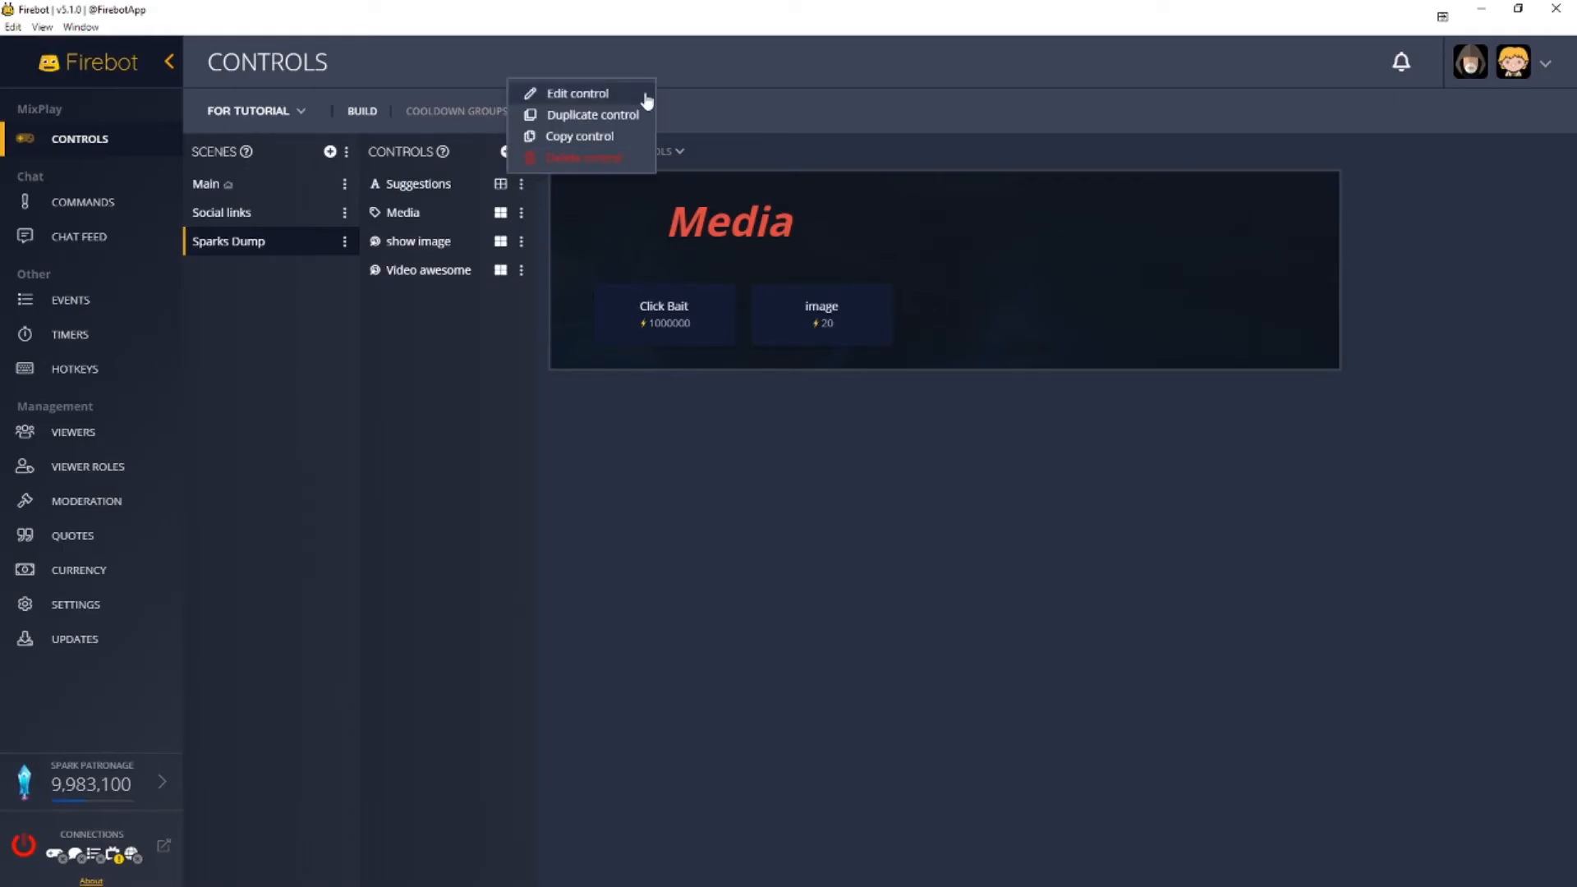
click(644, 99)
click(874, 286)
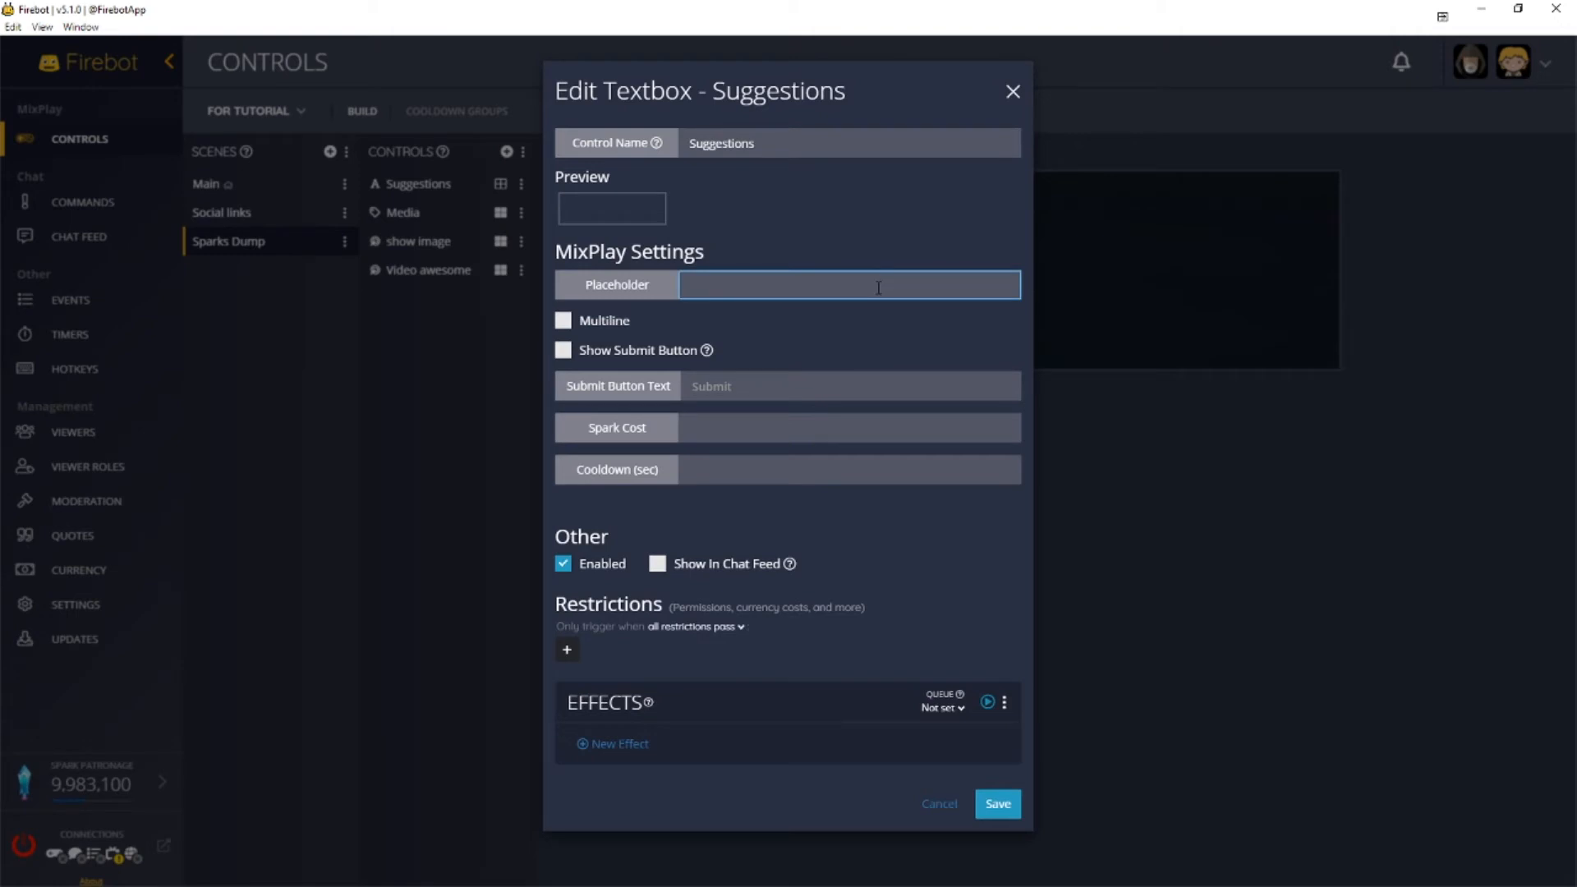
double_click(868, 139)
key(ctrl+c)
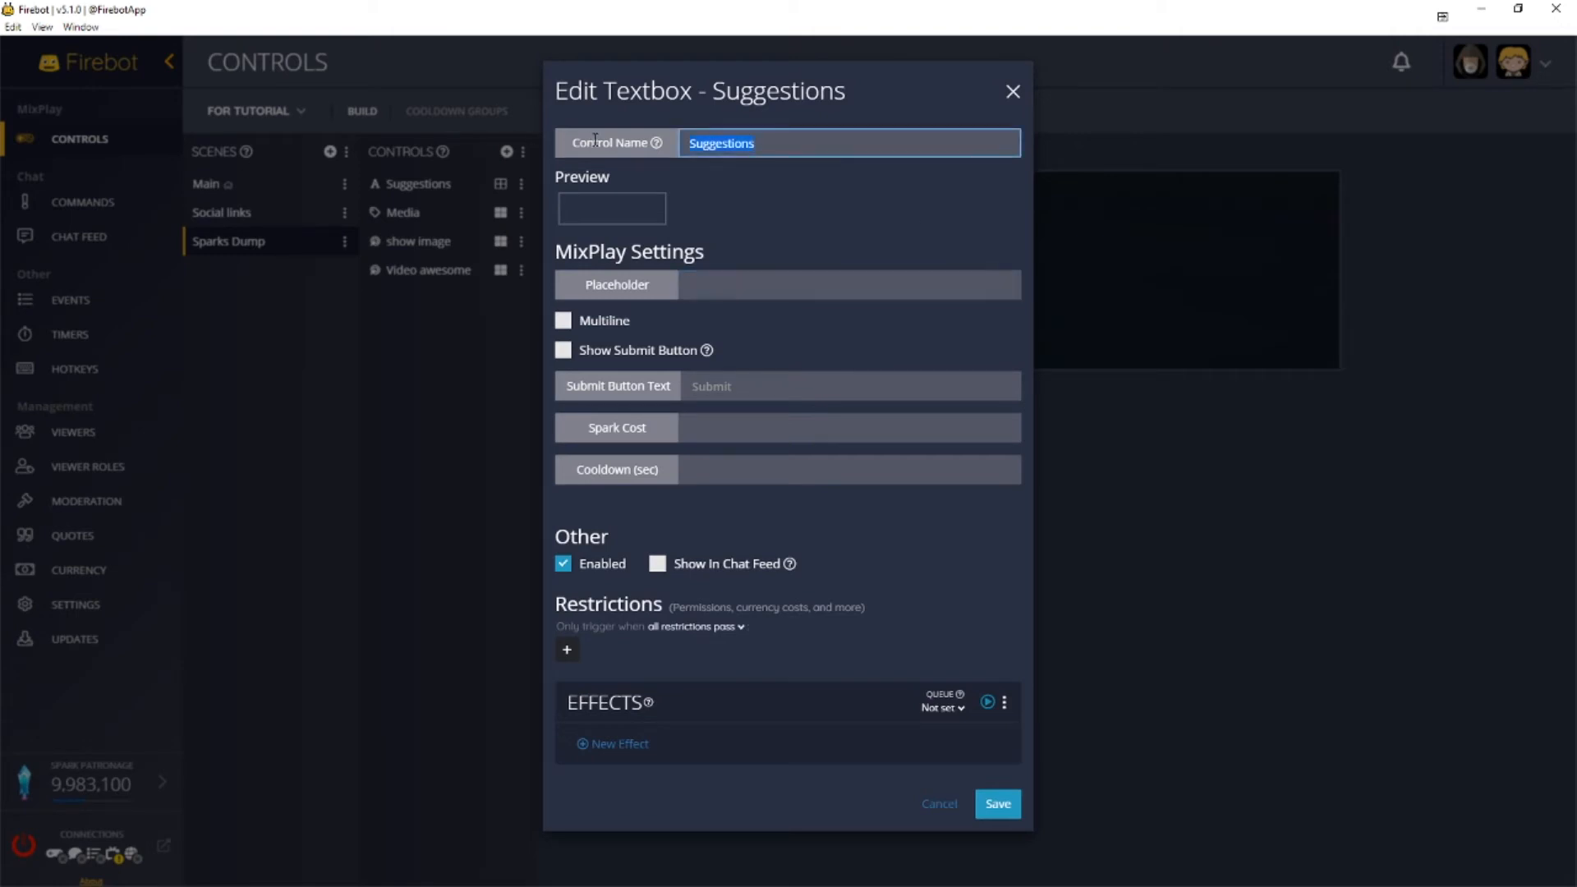
click(747, 281)
key(ctrl+v)
- Make the textbox multiline and show its submit button with the text "Submit Suggestions"
click(600, 320)
click(626, 351)
key(Tab)
text(Submit Suggestions)
- Set the Suggestions textbox's spark cost to 0 and its cooldown to 60 seconds
click(811, 427)
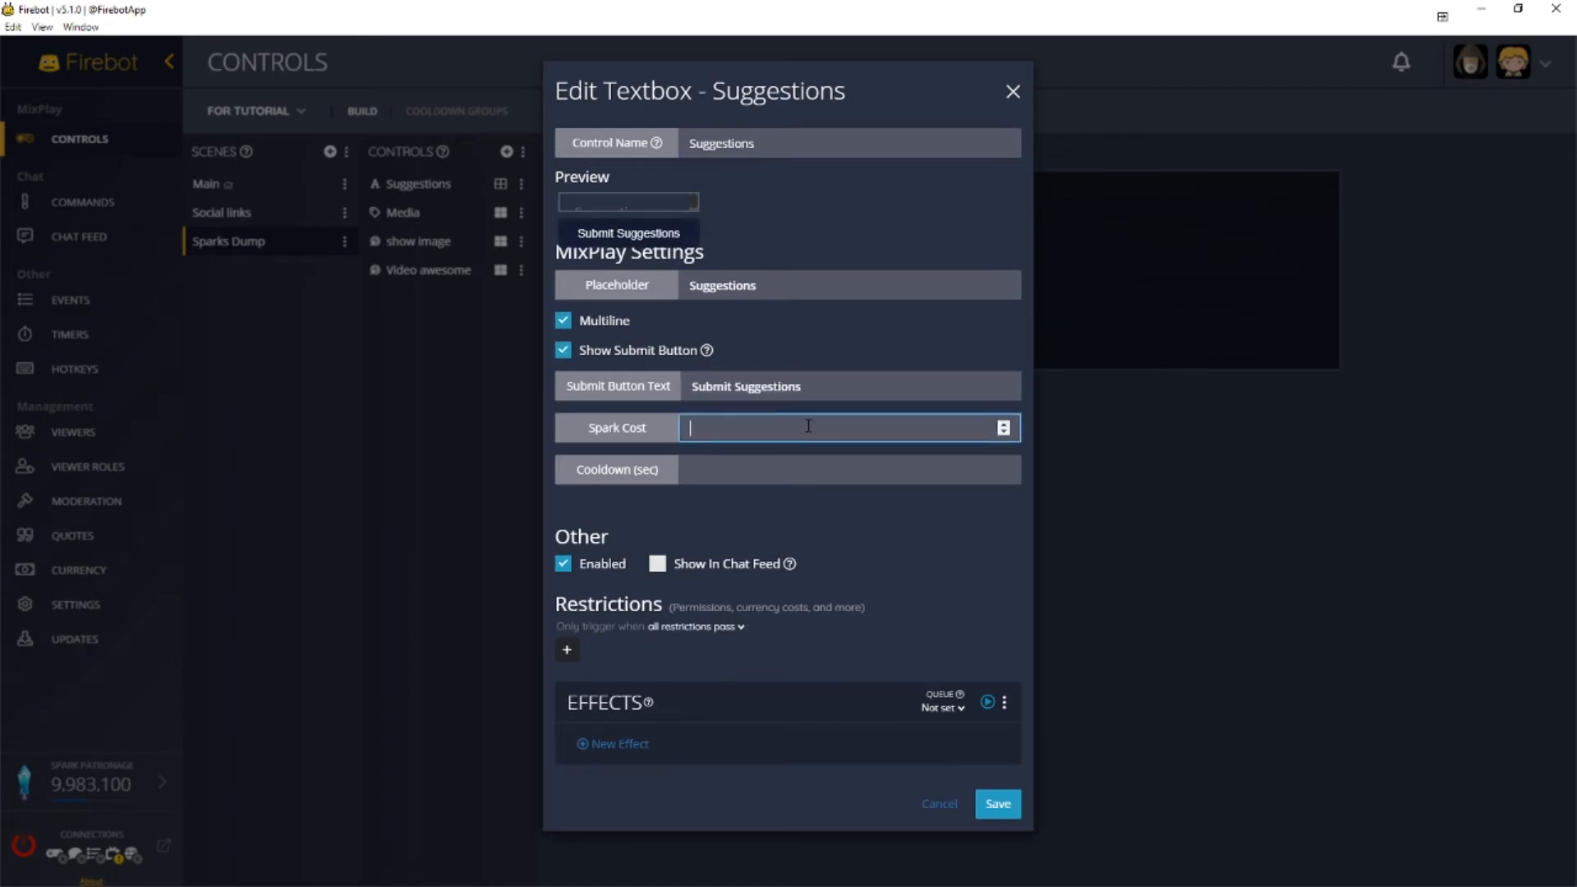
text(0)
click(795, 474)
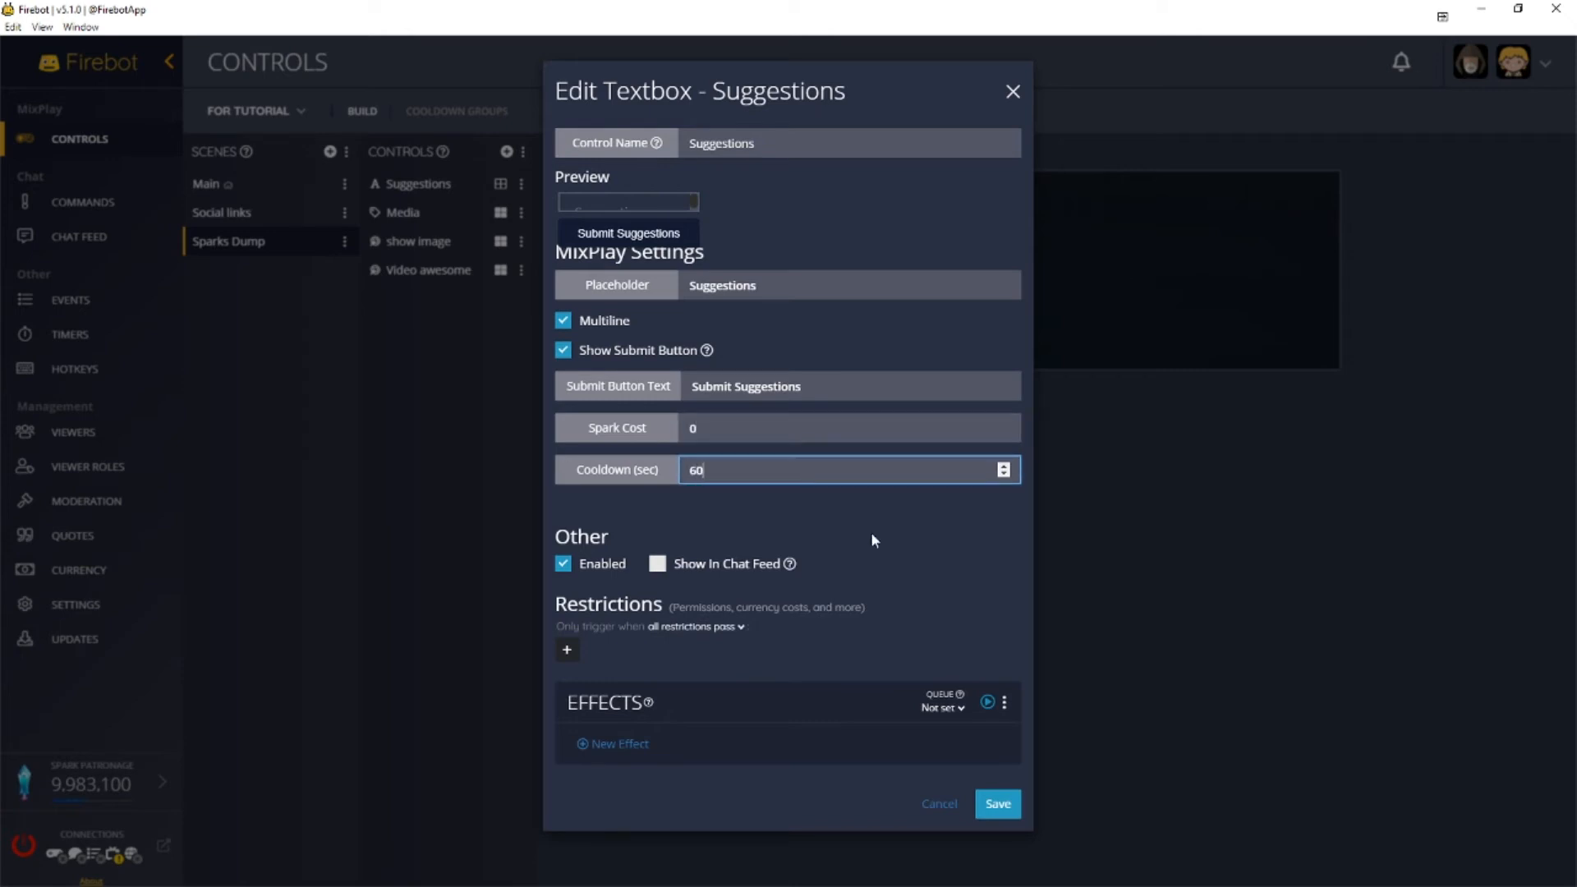
click(890, 516)
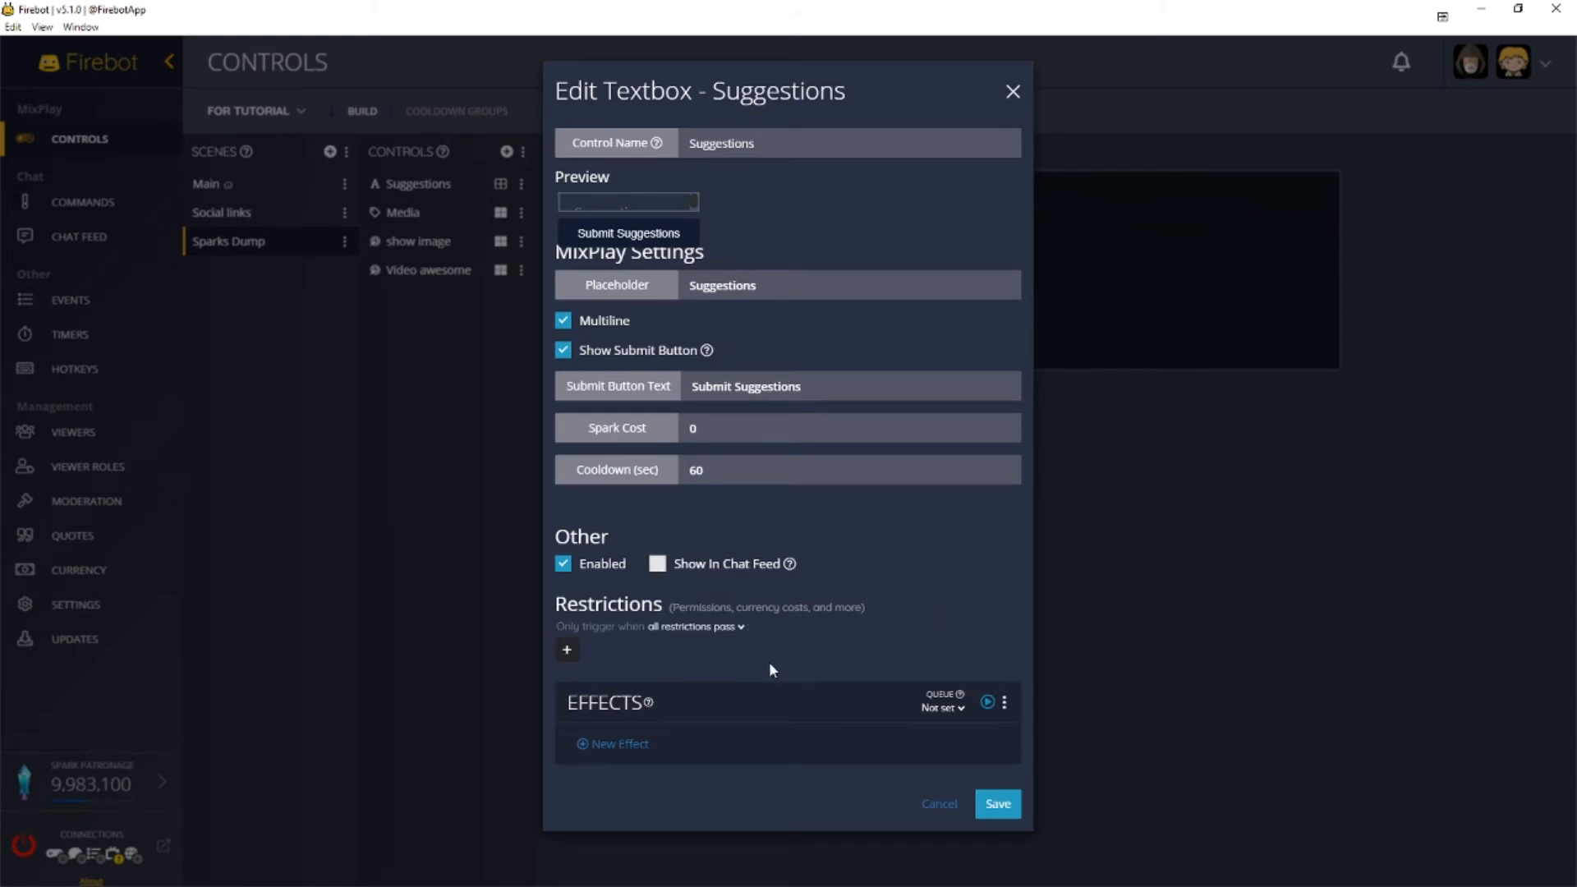
- Start a new effect for the Suggestions textbox and choose Write To File as its type
click(624, 745)
click(791, 166)
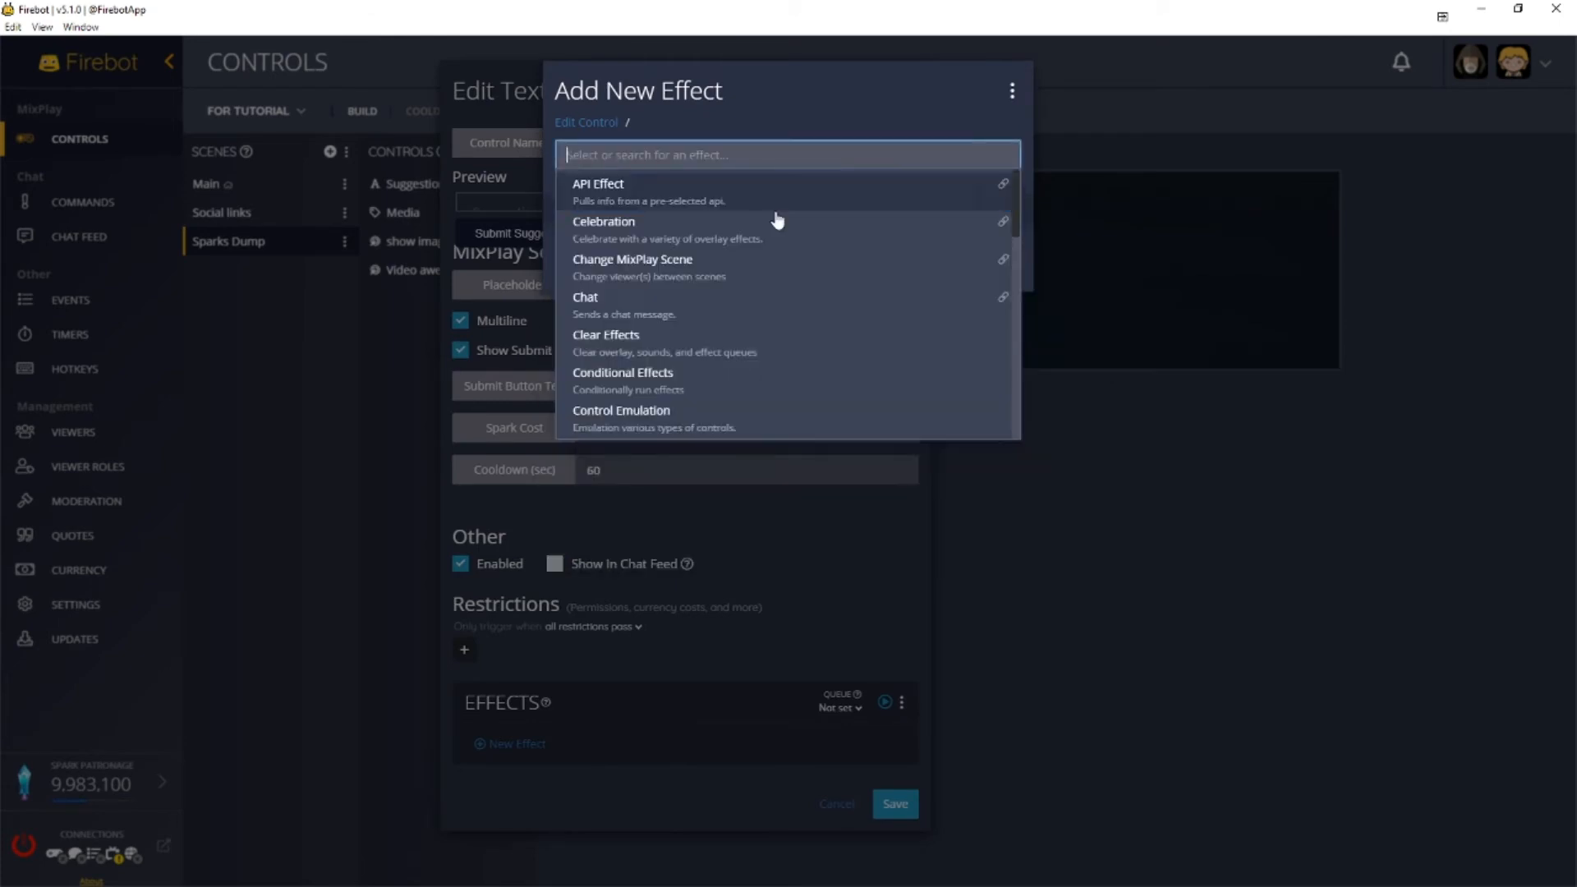
scroll(816, 310, down, 10)
scroll(805, 345, down, 2)
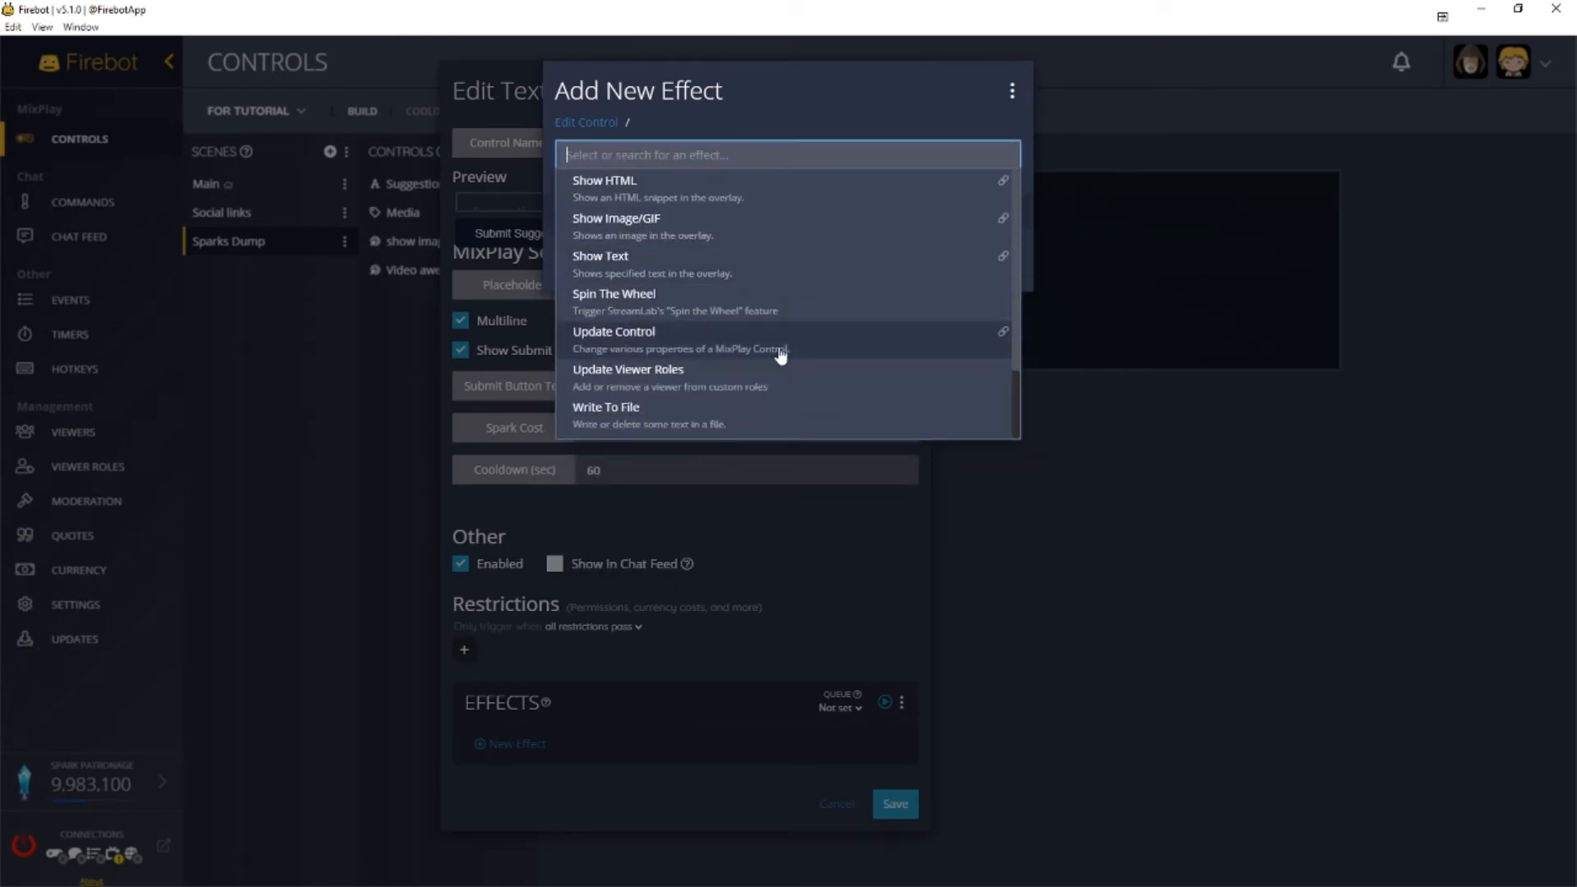
click(620, 411)
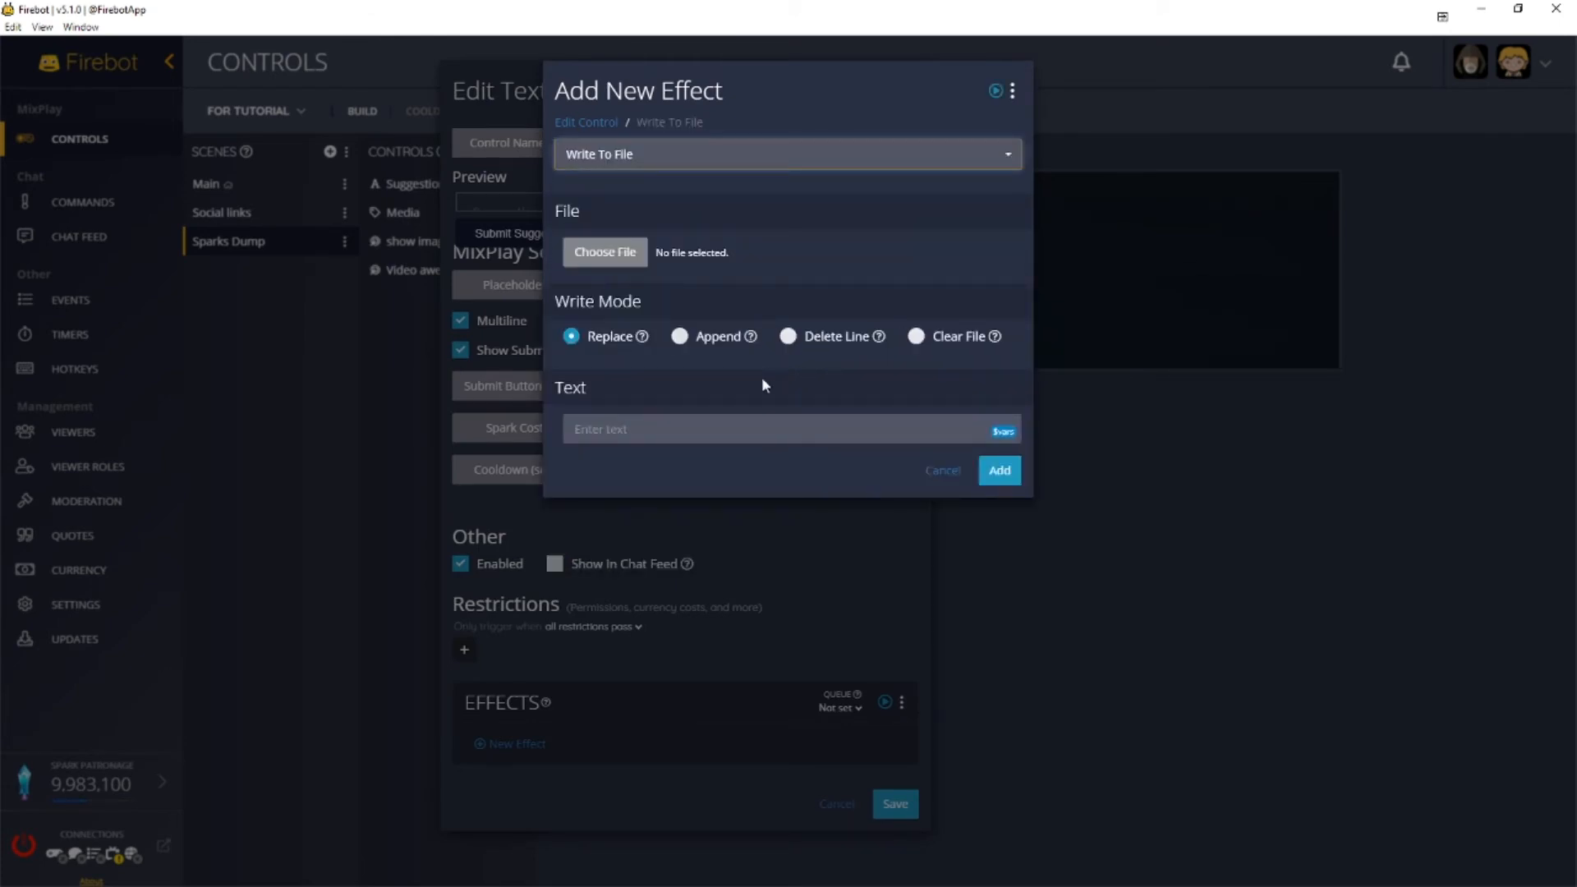
- Choose the "tutorial suggestions" text file in the Video folder as the file to write to
click(626, 260)
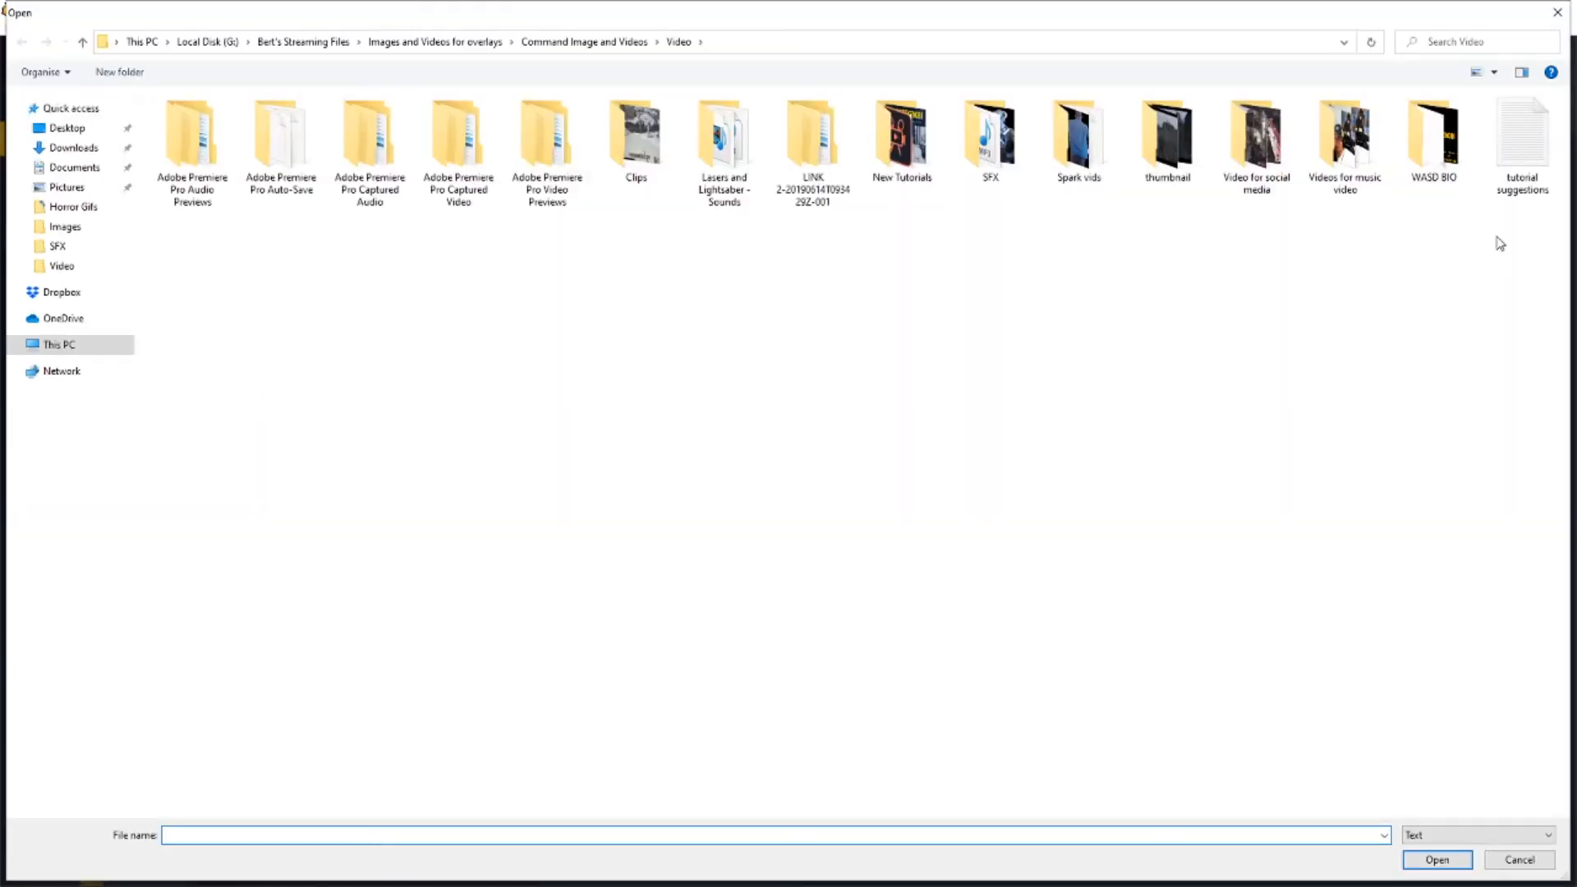
click(1525, 146)
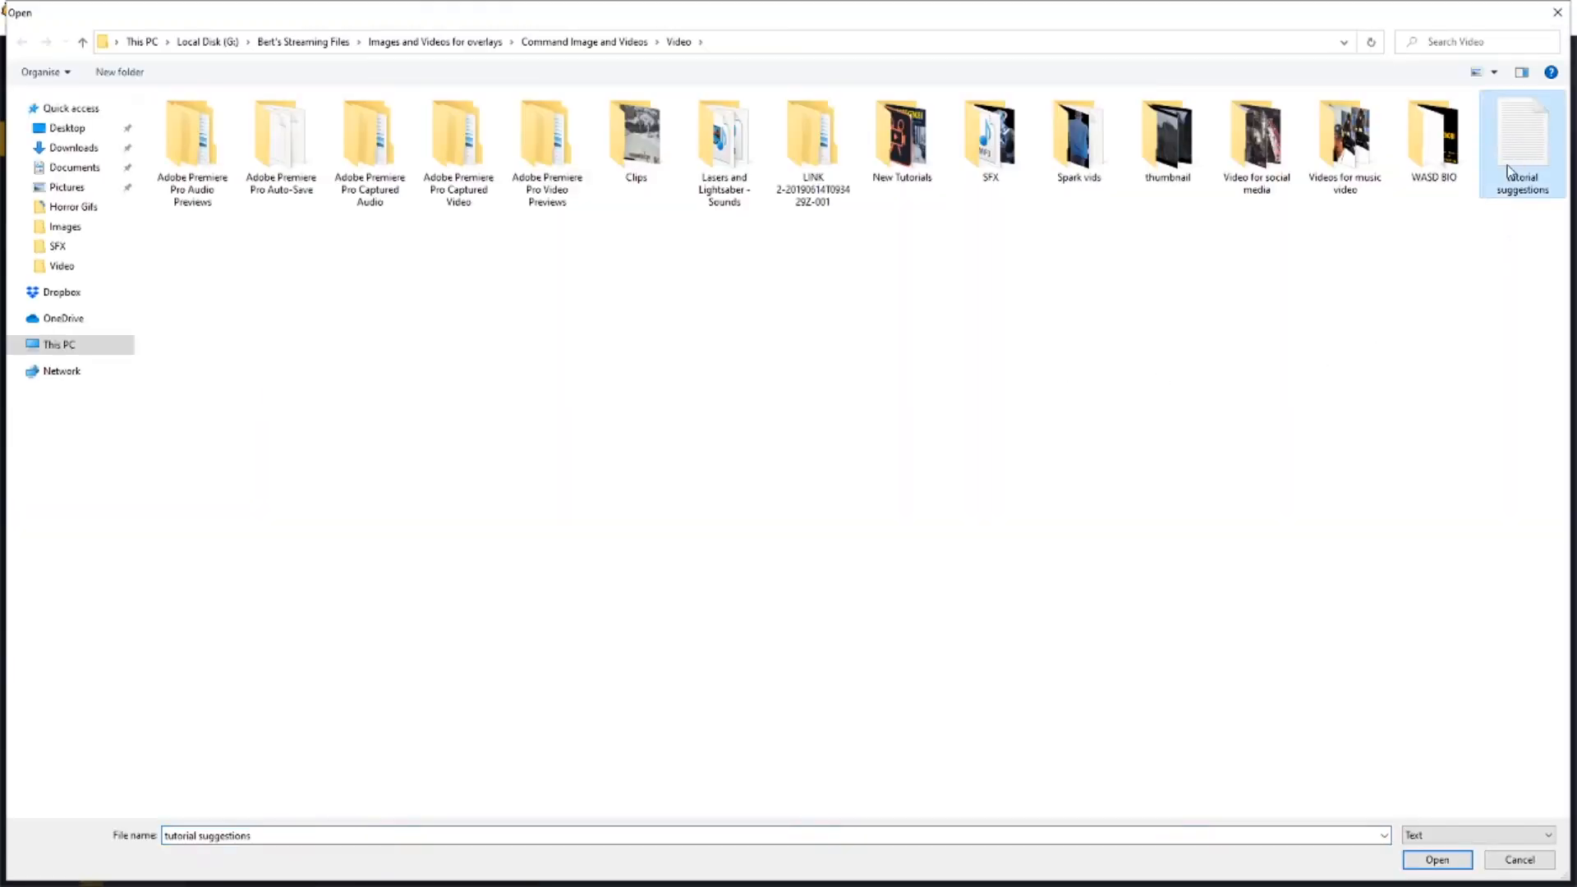
right_click(1264, 327)
mouse_move(1294, 519)
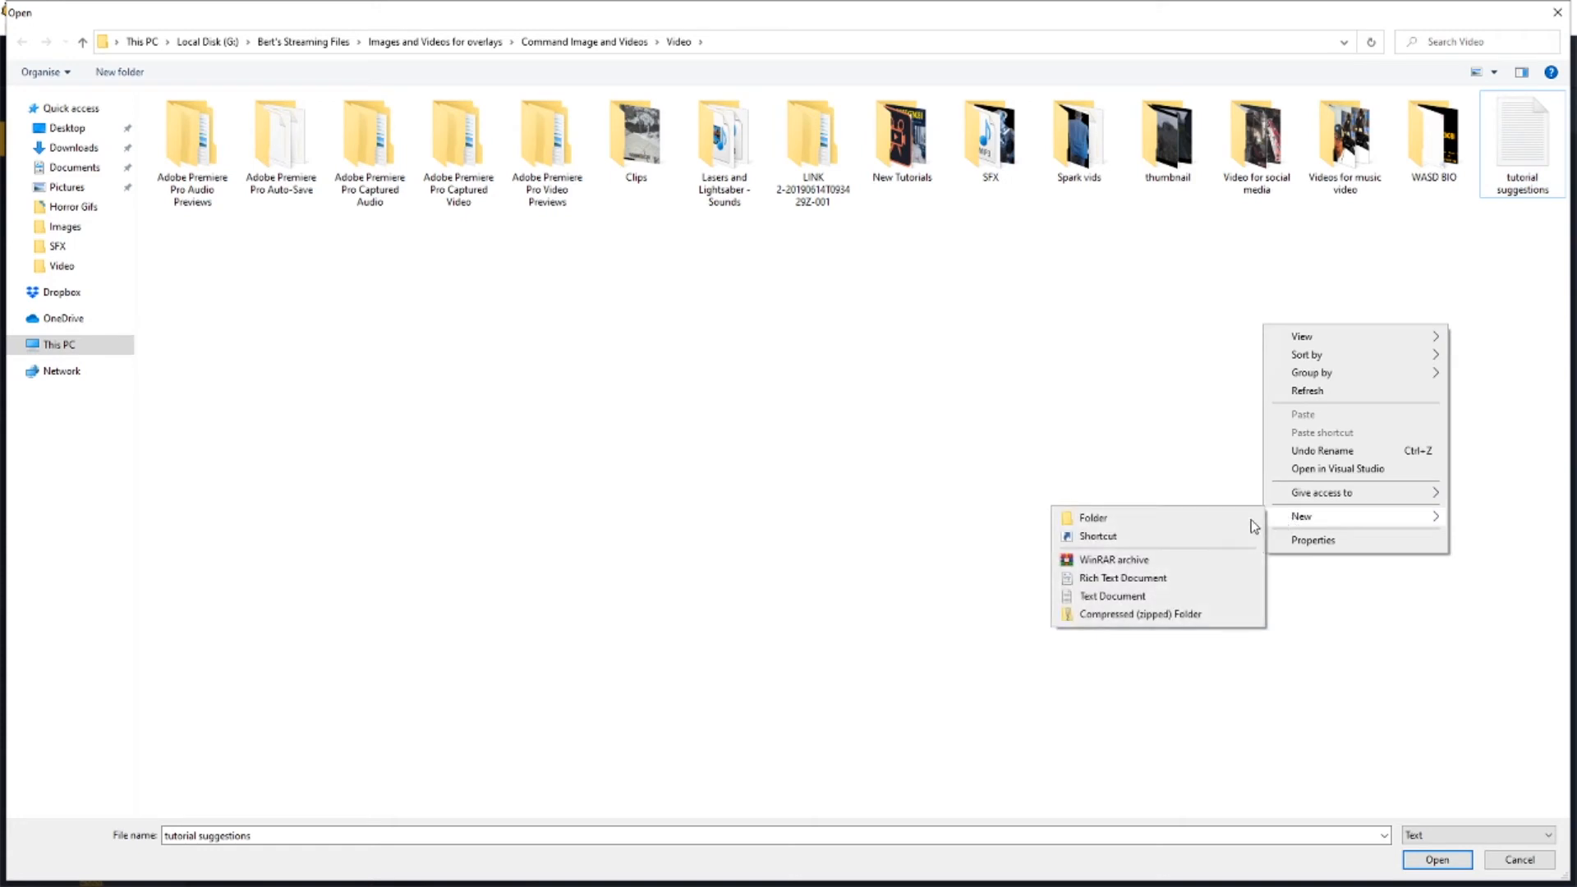
click(1168, 322)
click(1528, 146)
click(1434, 864)
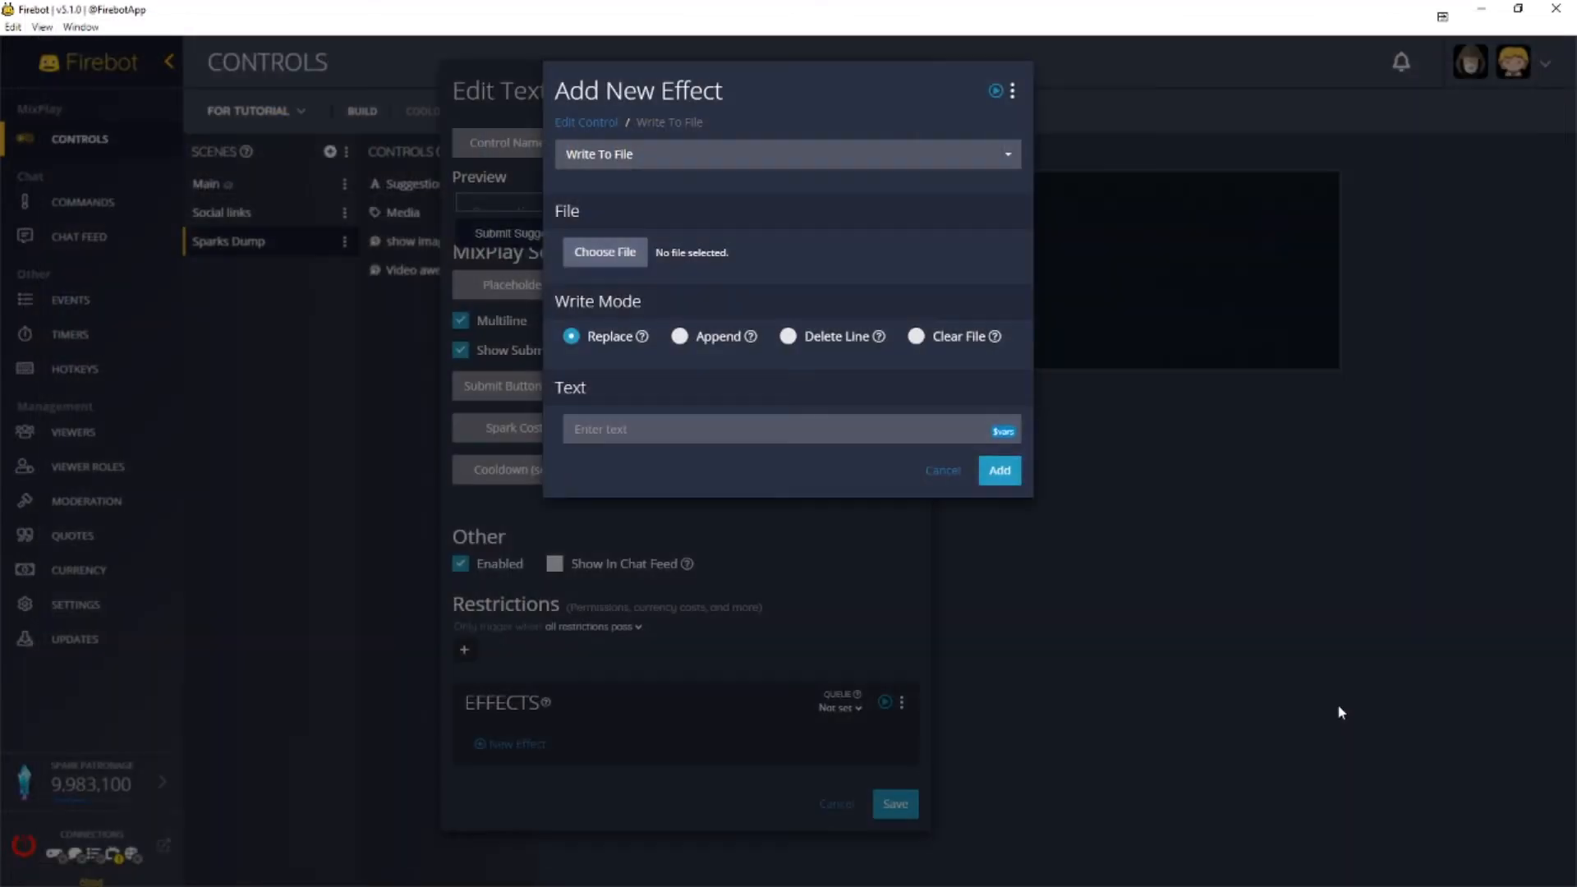
- Set the write mode to Append and insert the $textboxInput variable as the text to write
click(719, 340)
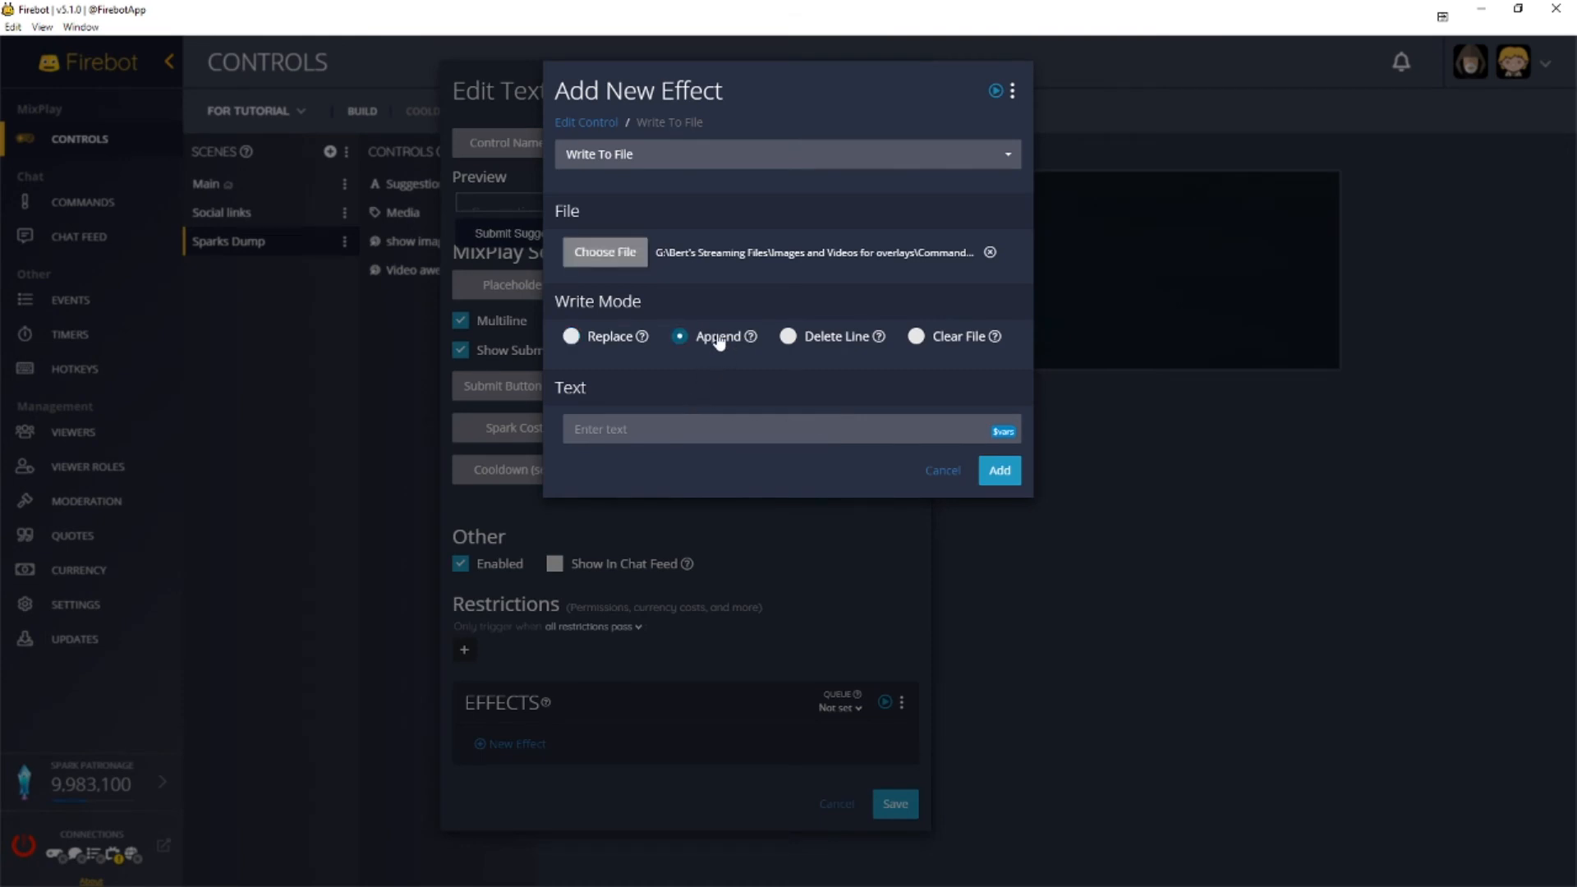
click(1004, 432)
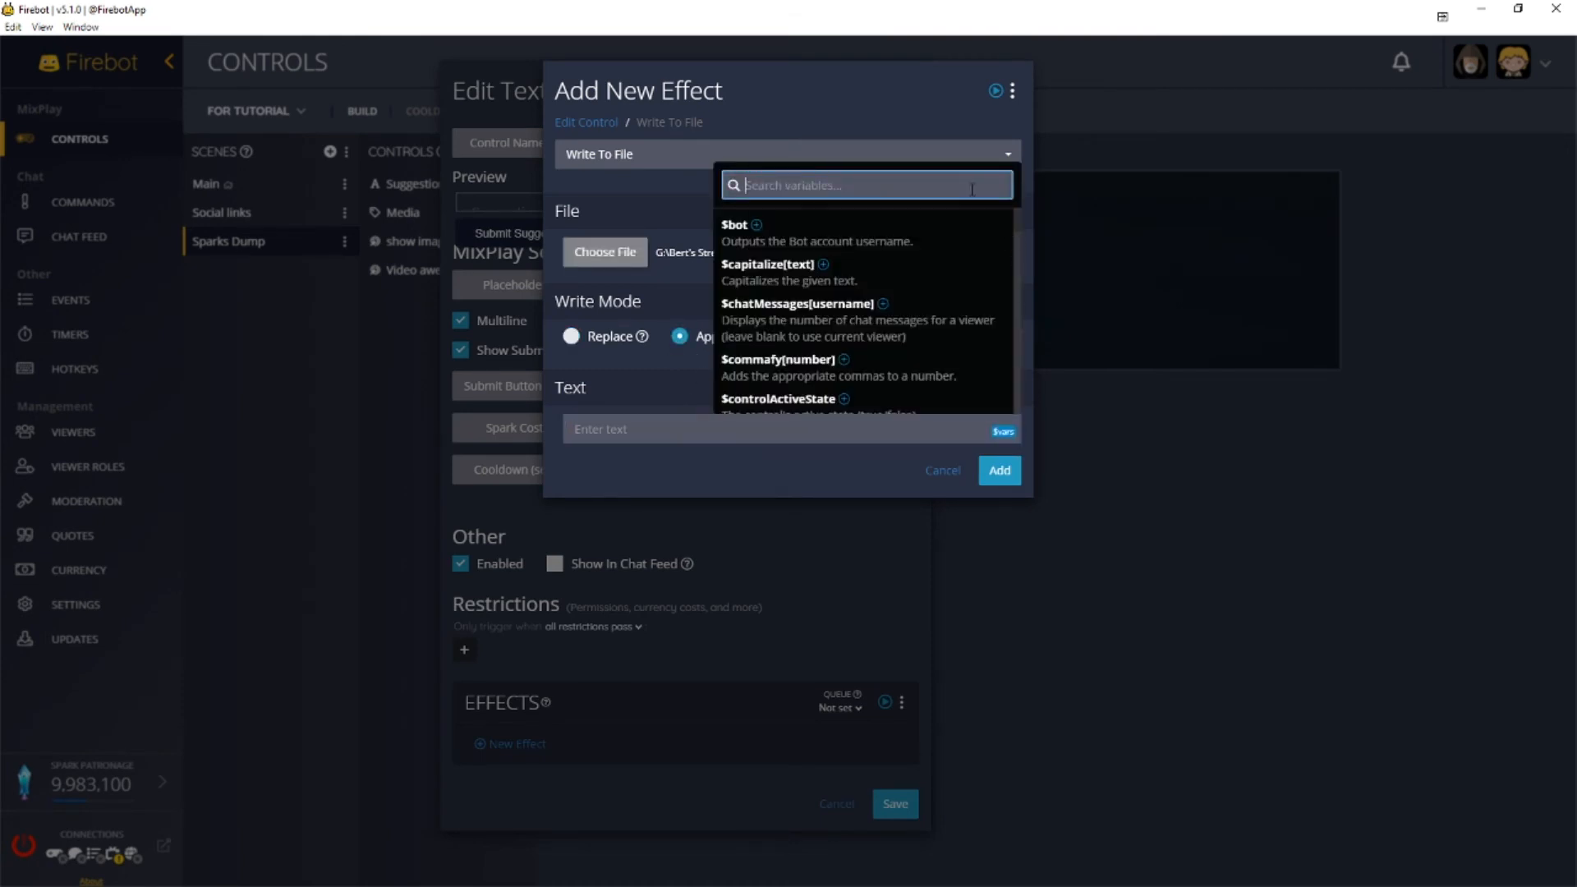
text(text)
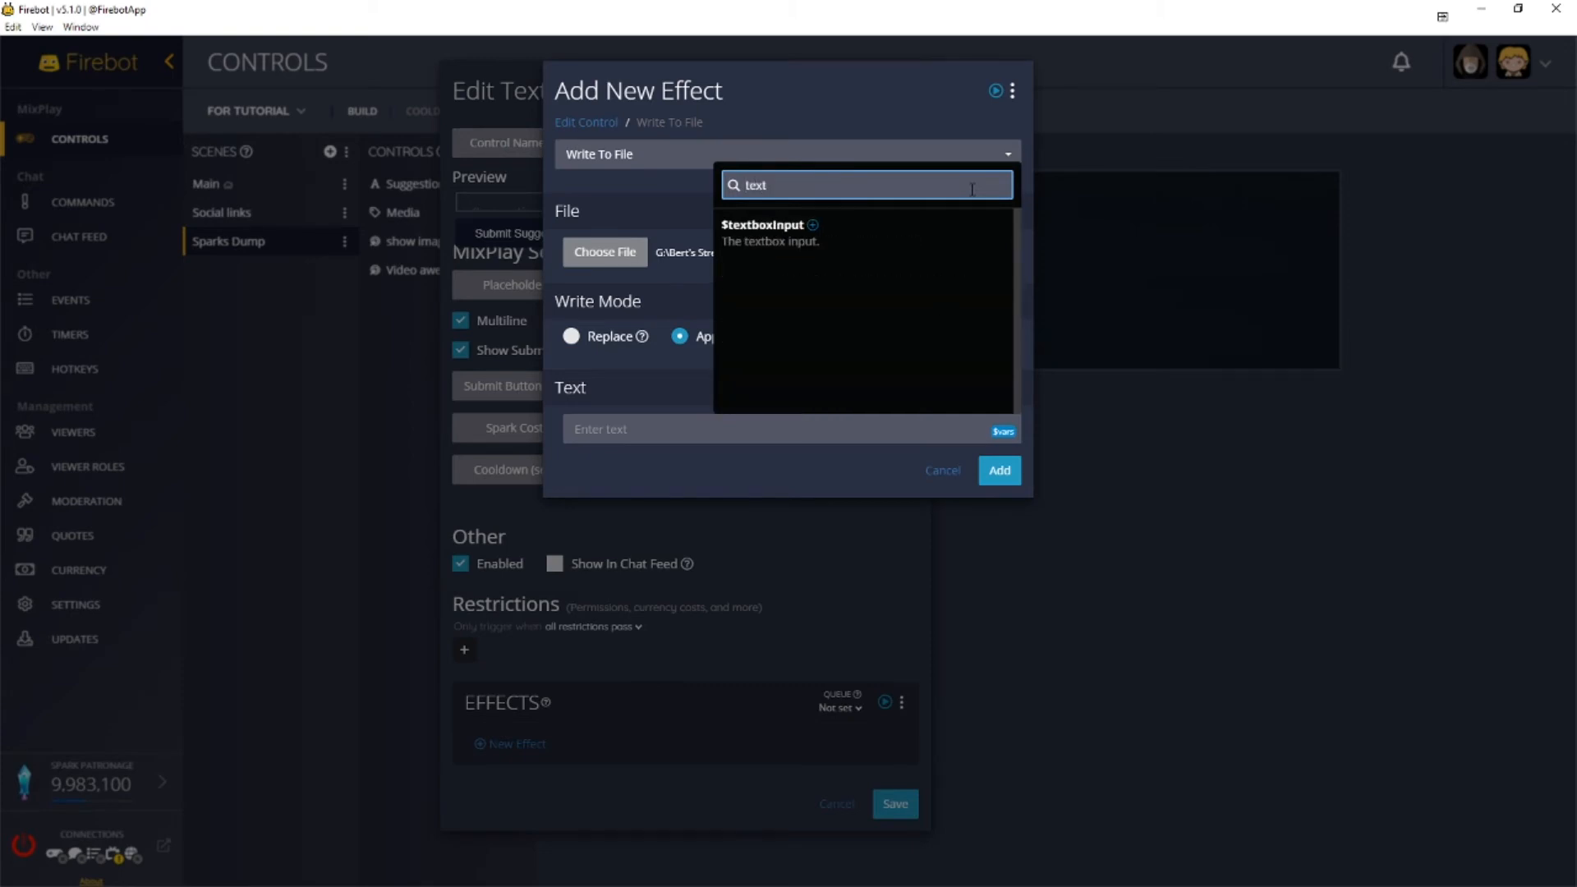
click(812, 224)
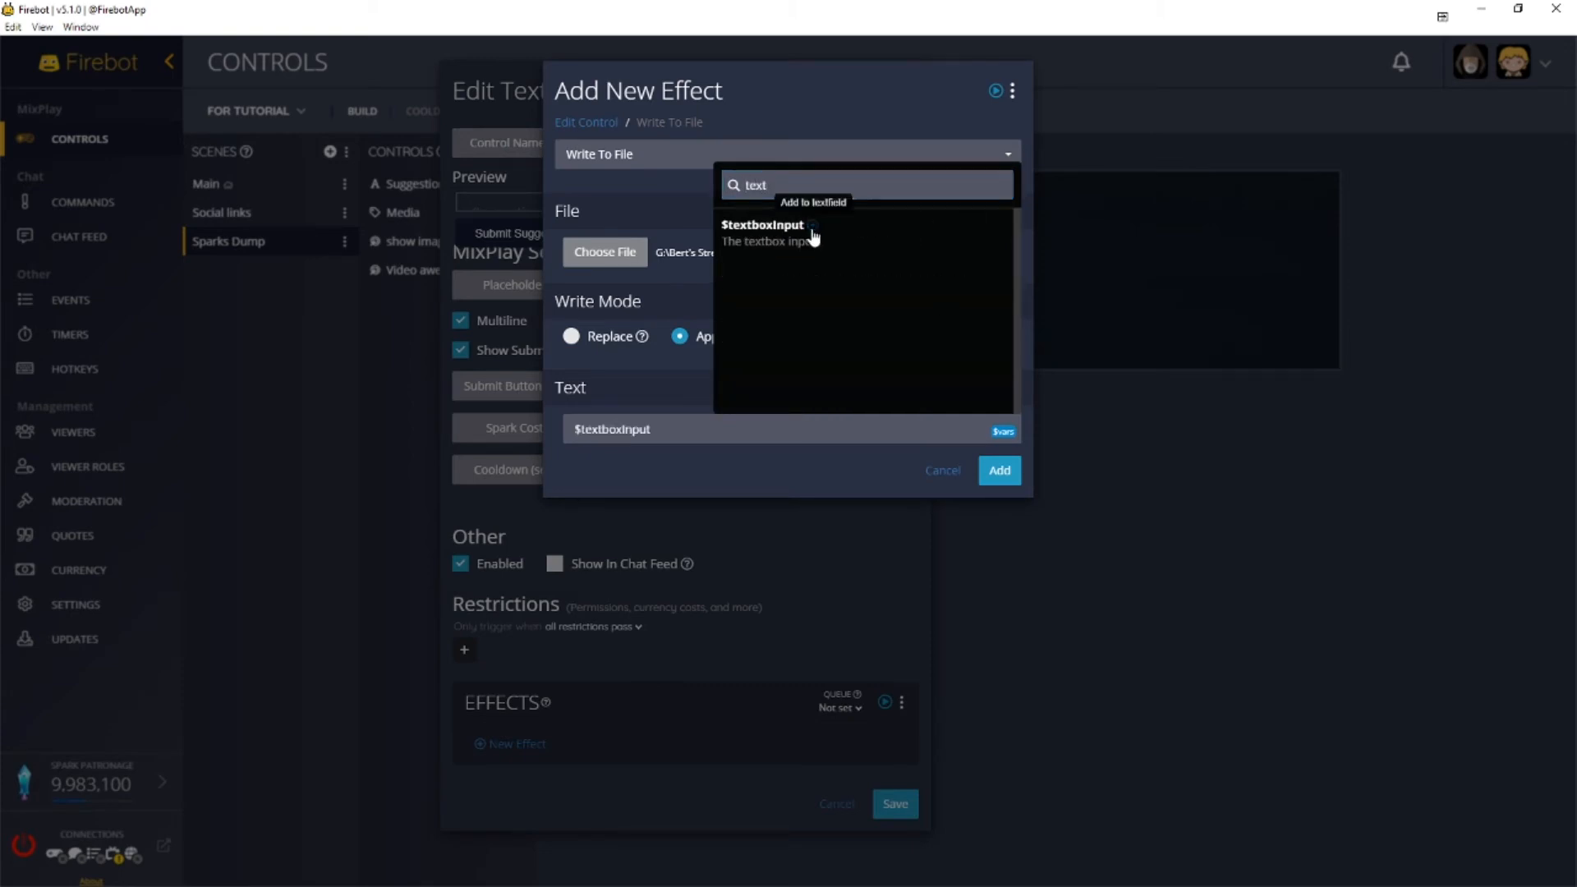
click(894, 445)
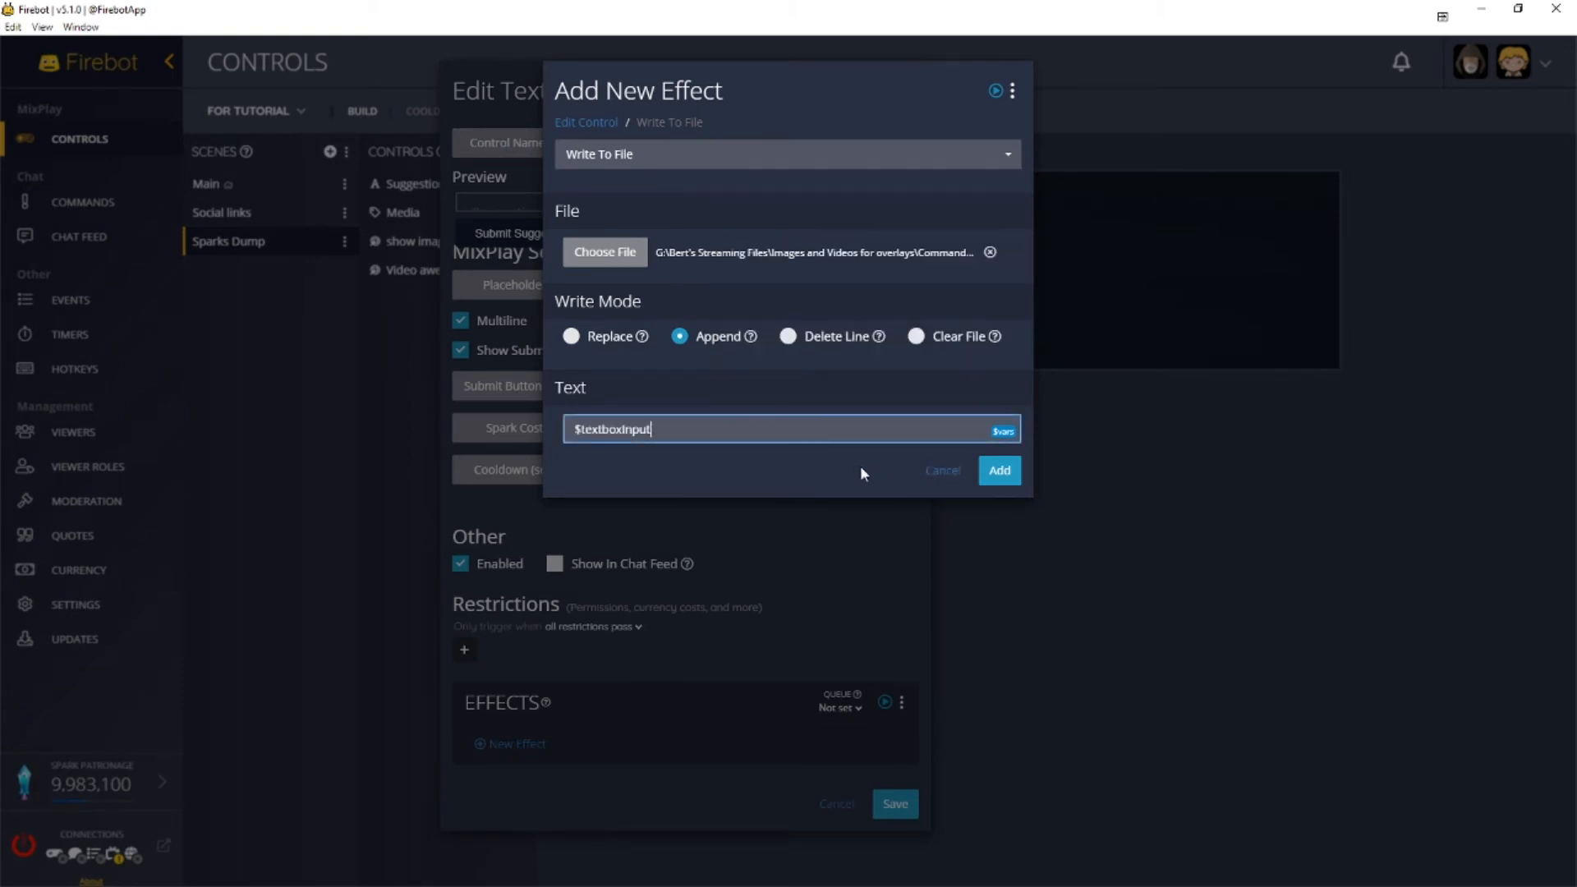
- Save the Suggestions textbox with its effect, place it beside the image button on the Sparks Dump grid, and widen it
click(1002, 470)
click(992, 835)
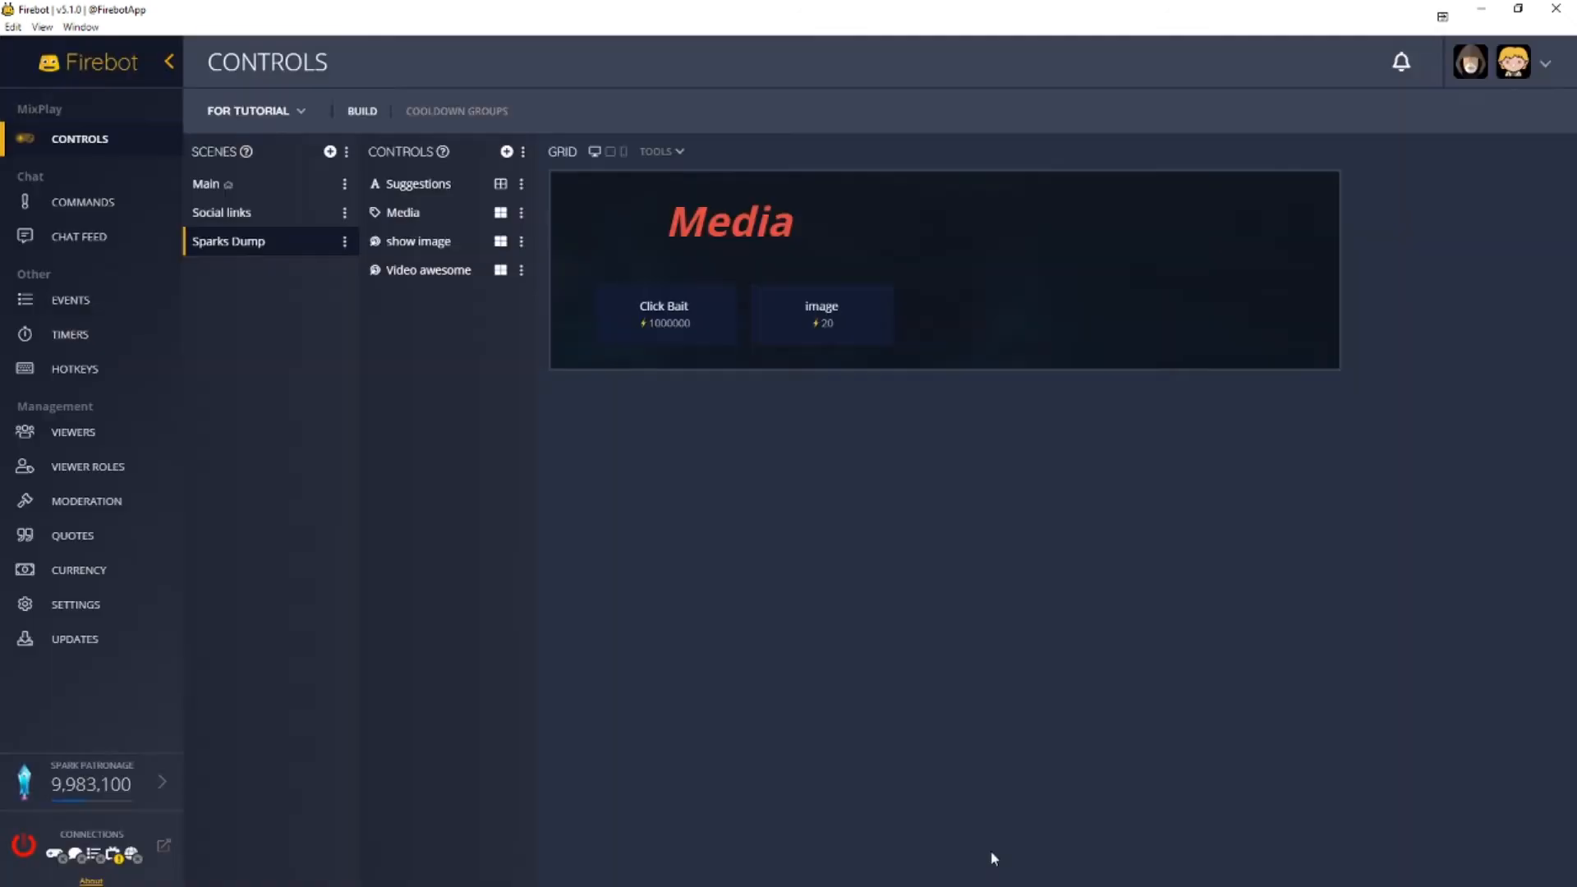
drag(899, 197, 1016, 165)
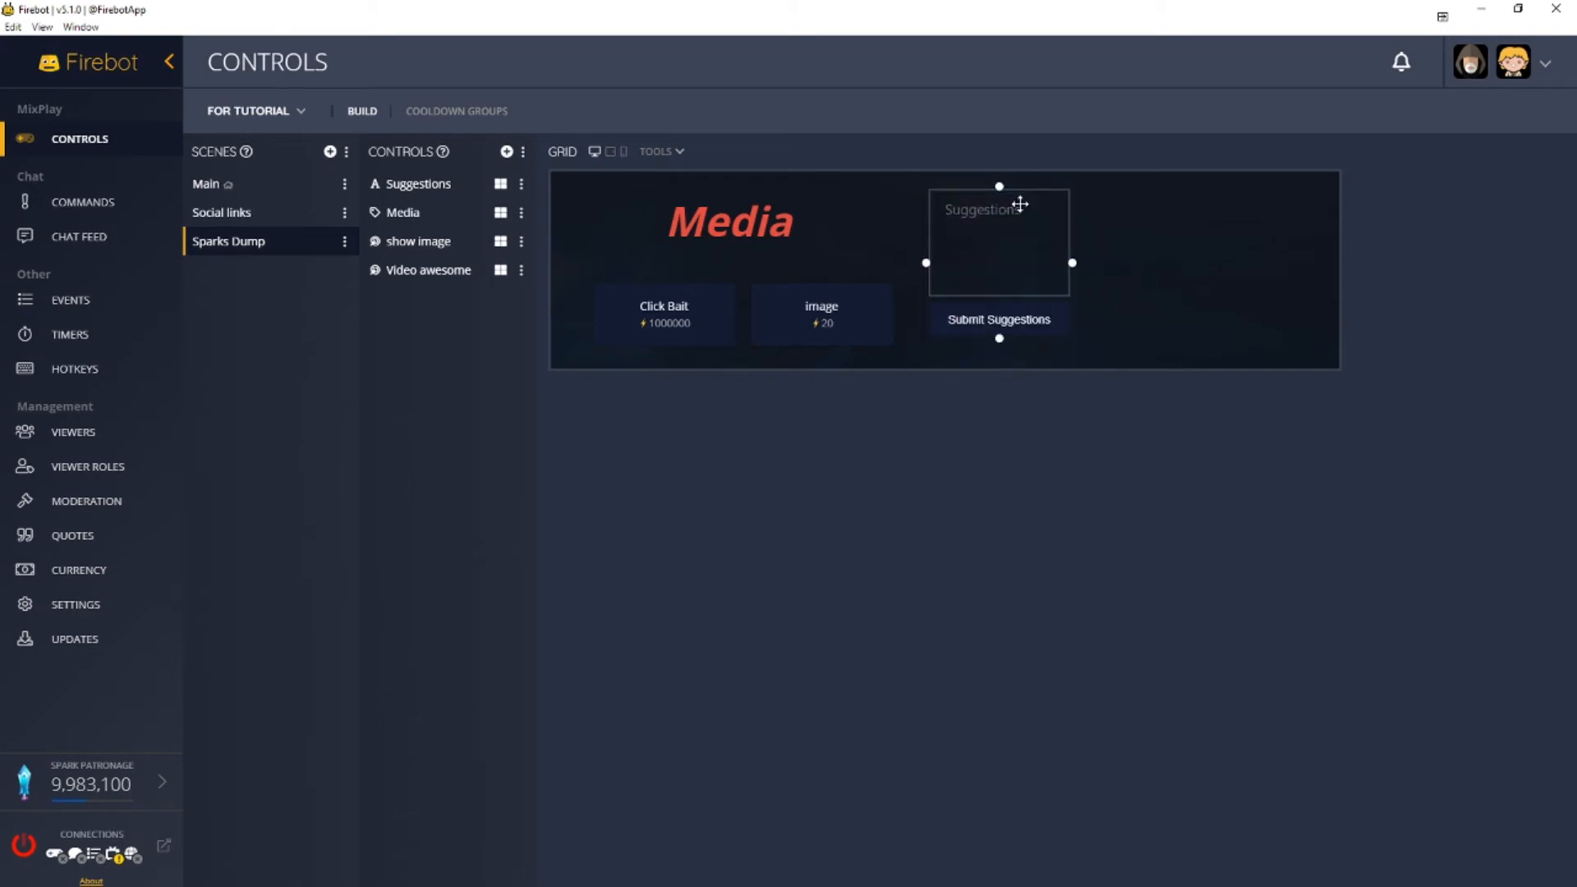
drag(1072, 265, 1122, 288)
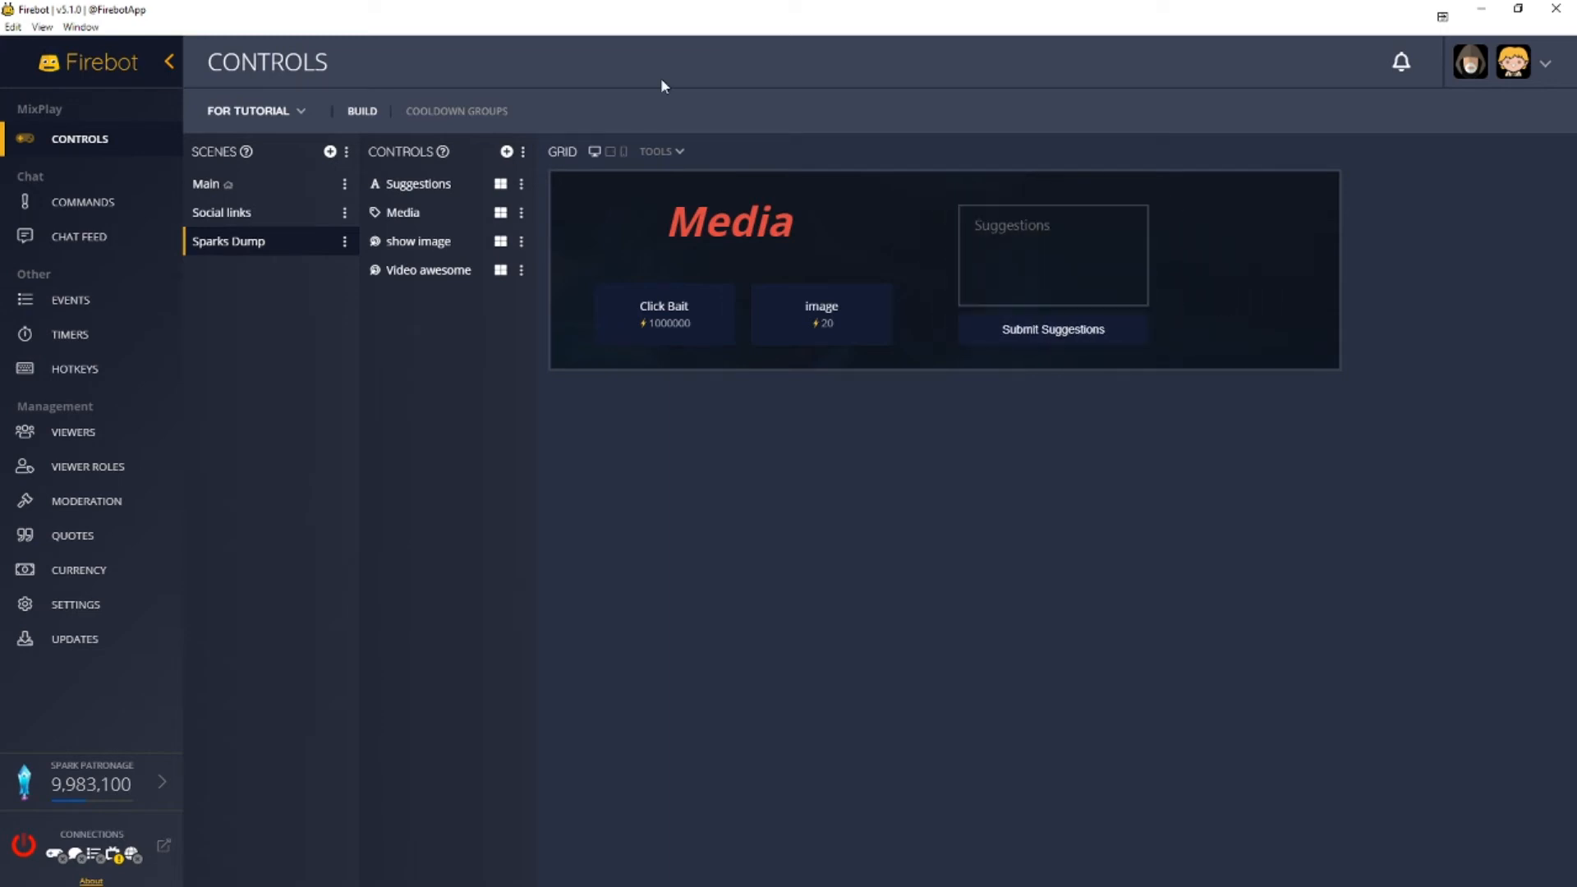
- Create a new cooldown group named "media" with a cooldown of 120 seconds
click(462, 112)
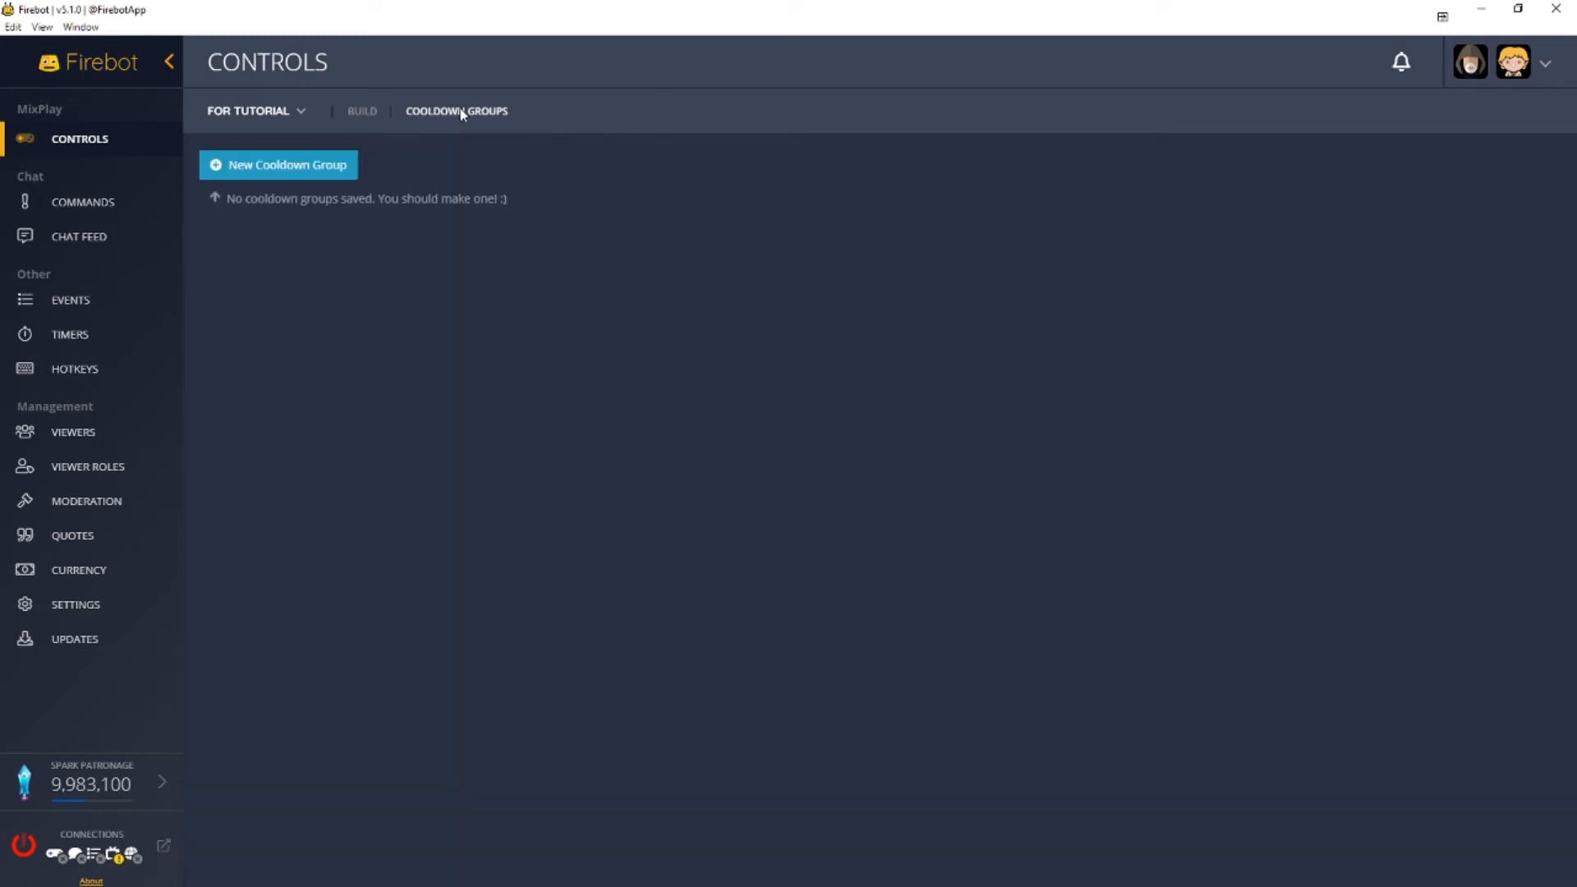
click(359, 112)
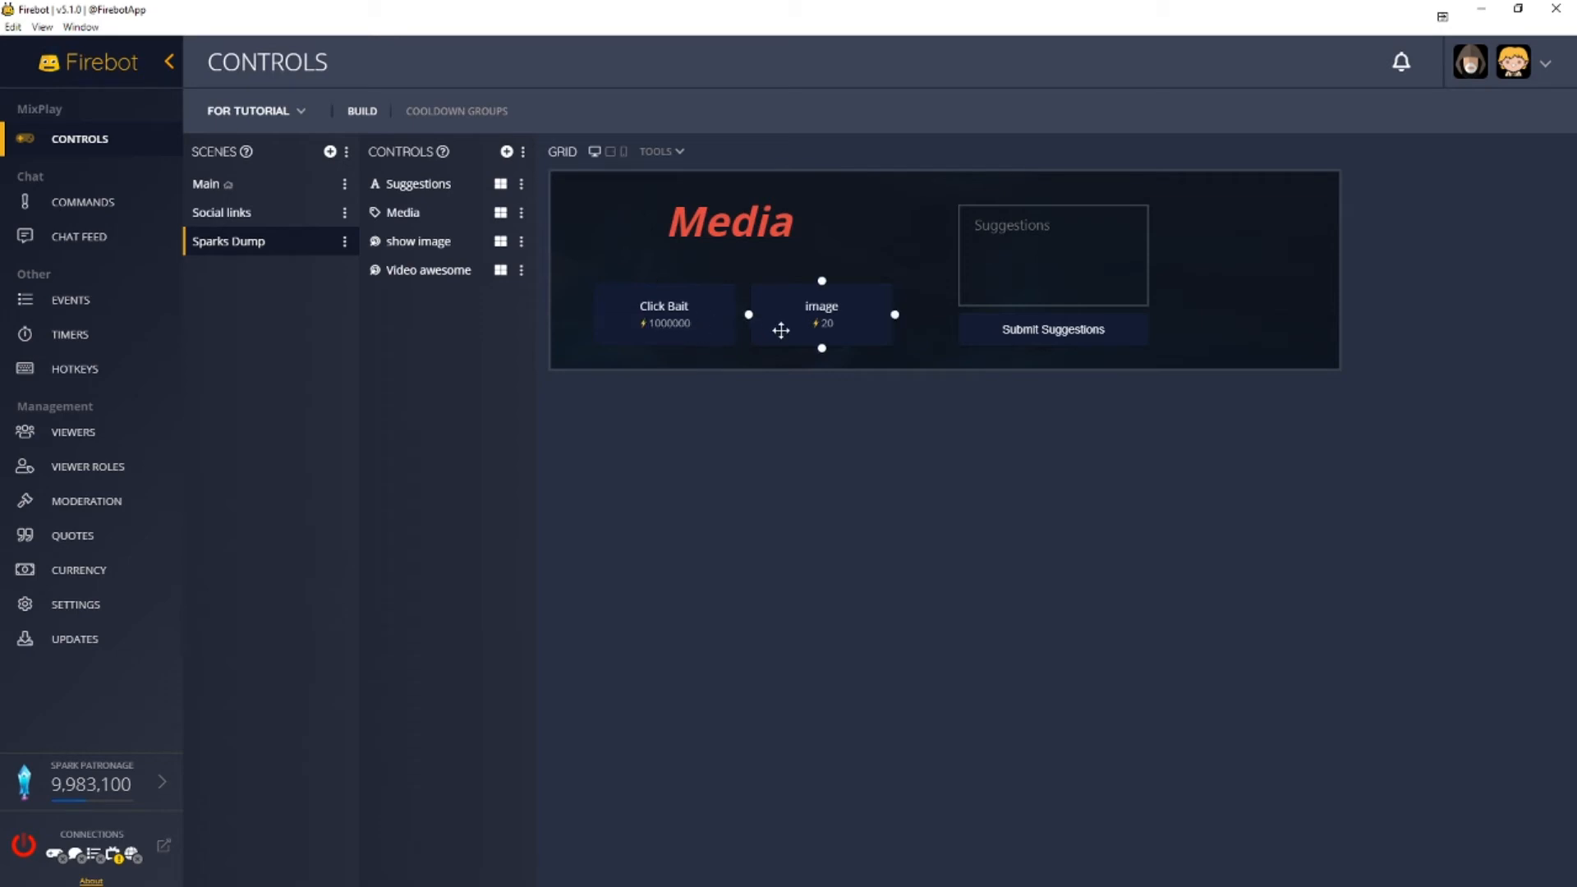
click(496, 116)
click(312, 165)
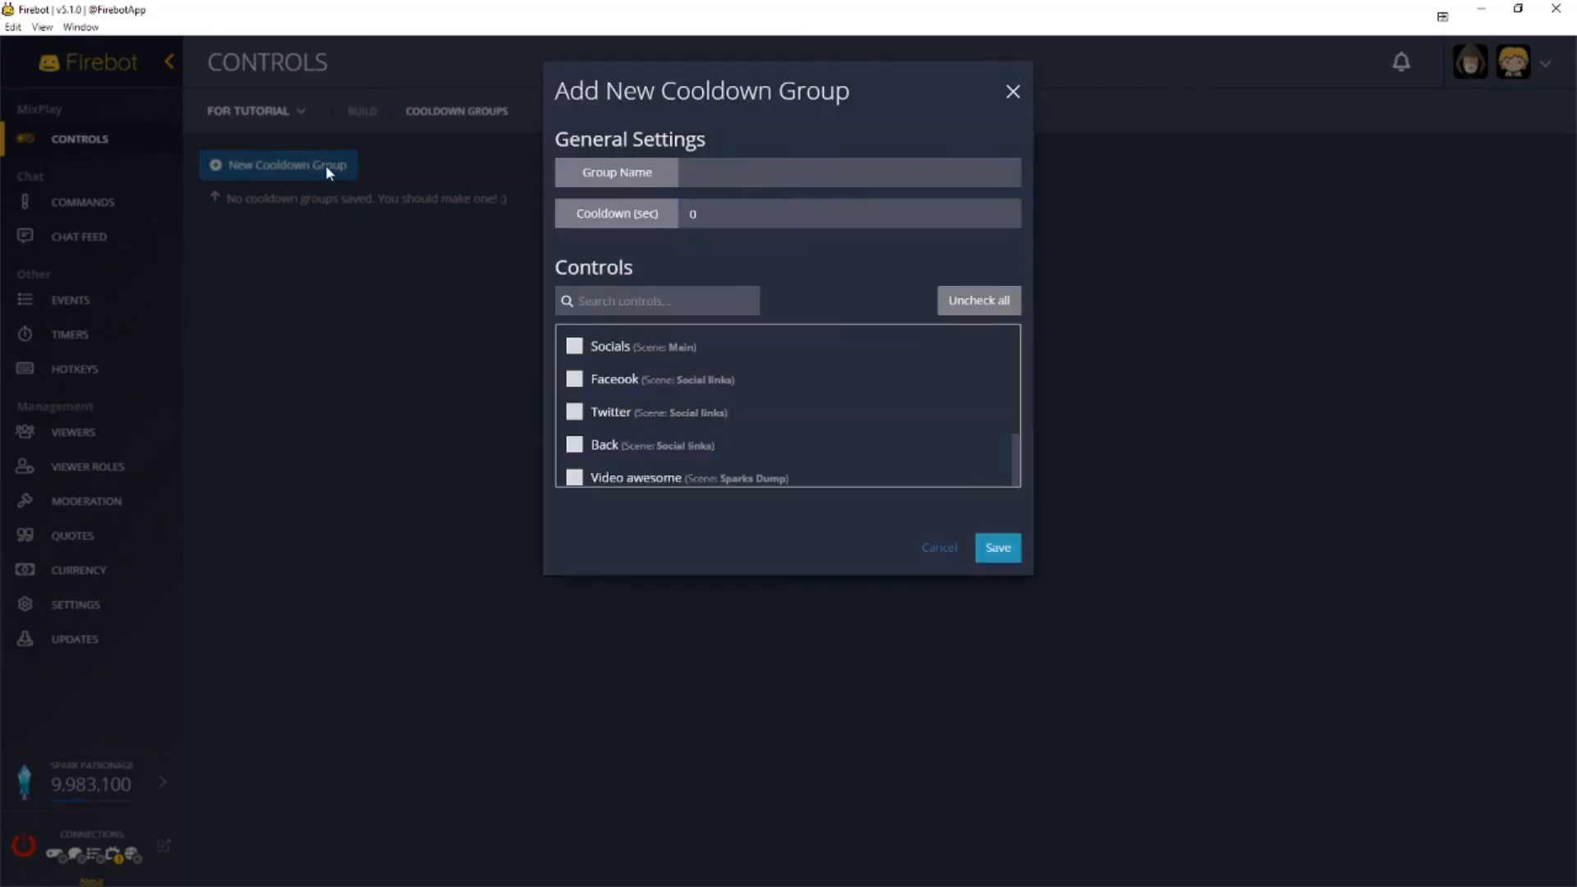
click(710, 168)
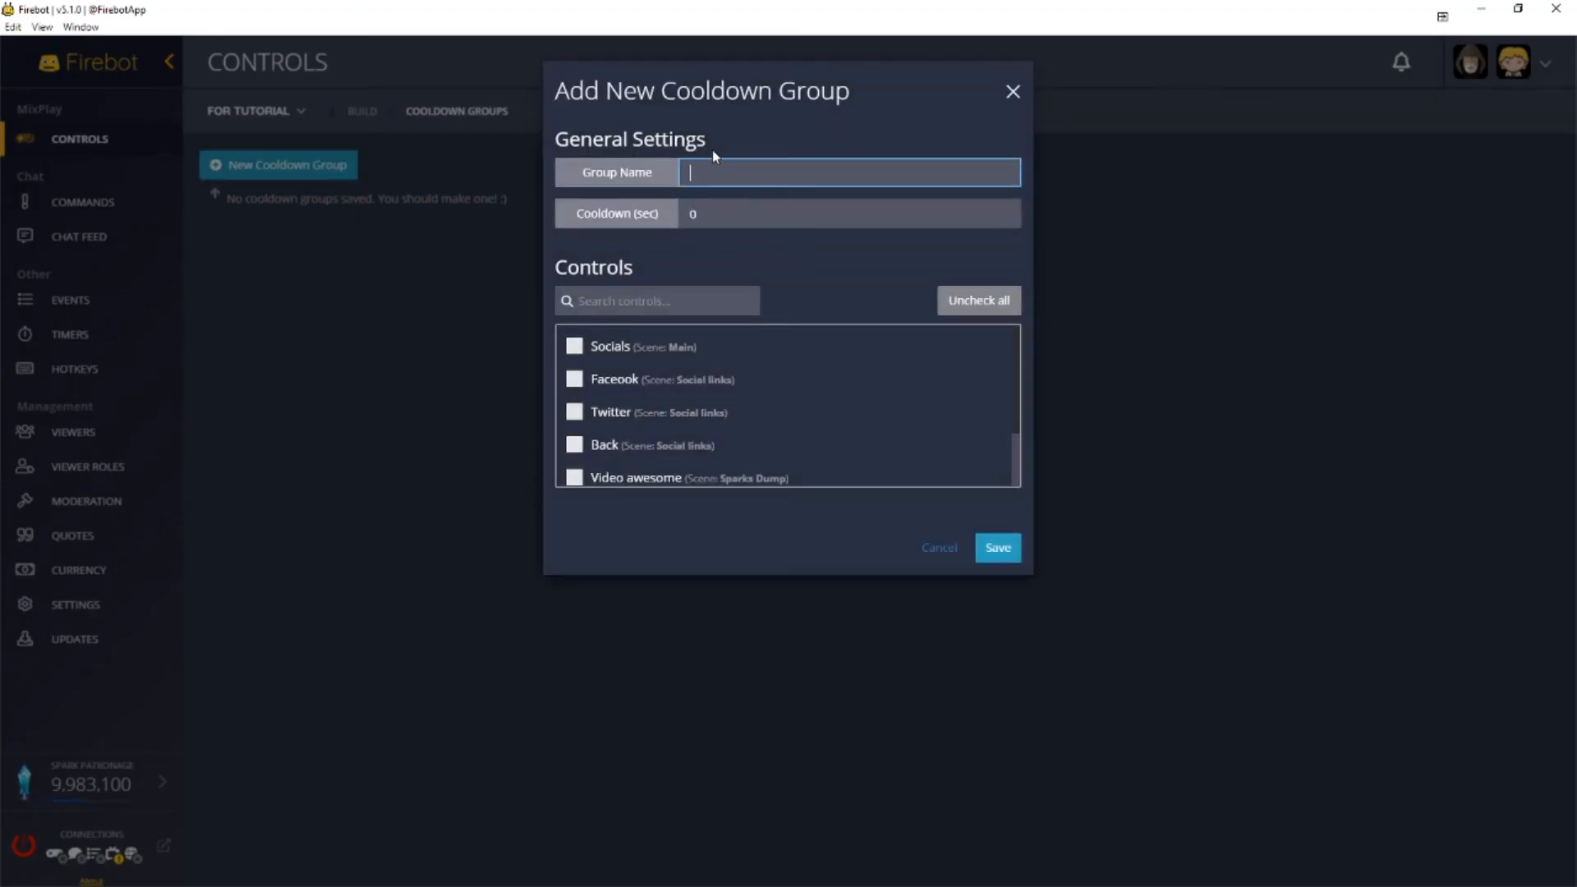
key(Tab)
text(120)
click(867, 293)
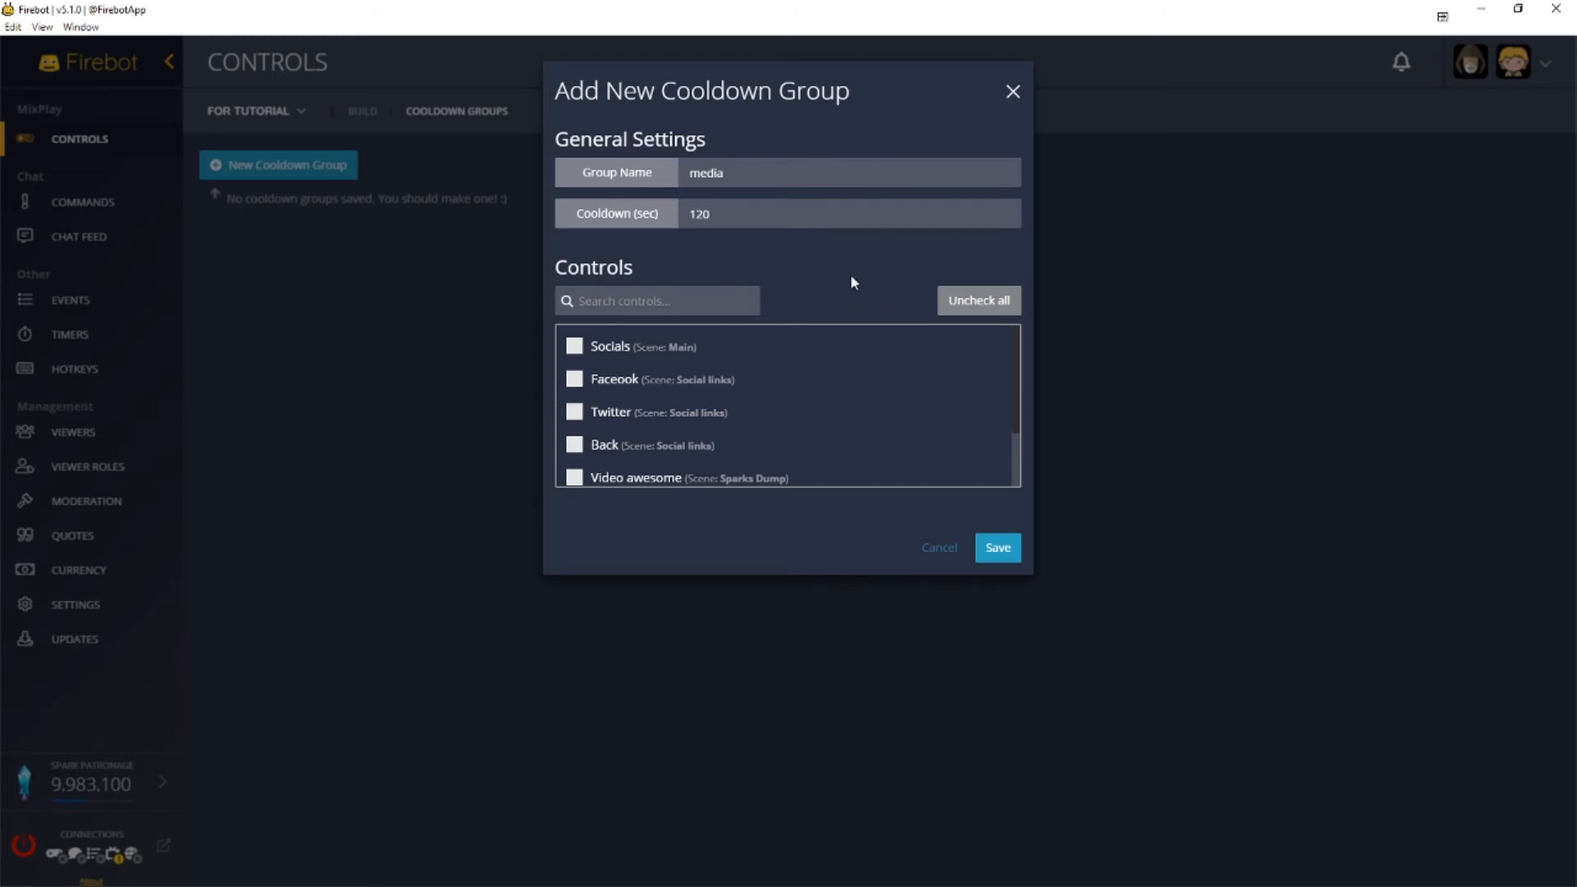
- Include the show image and Video awesome controls in the media cooldown group and save it
scroll(864, 406, down, 1)
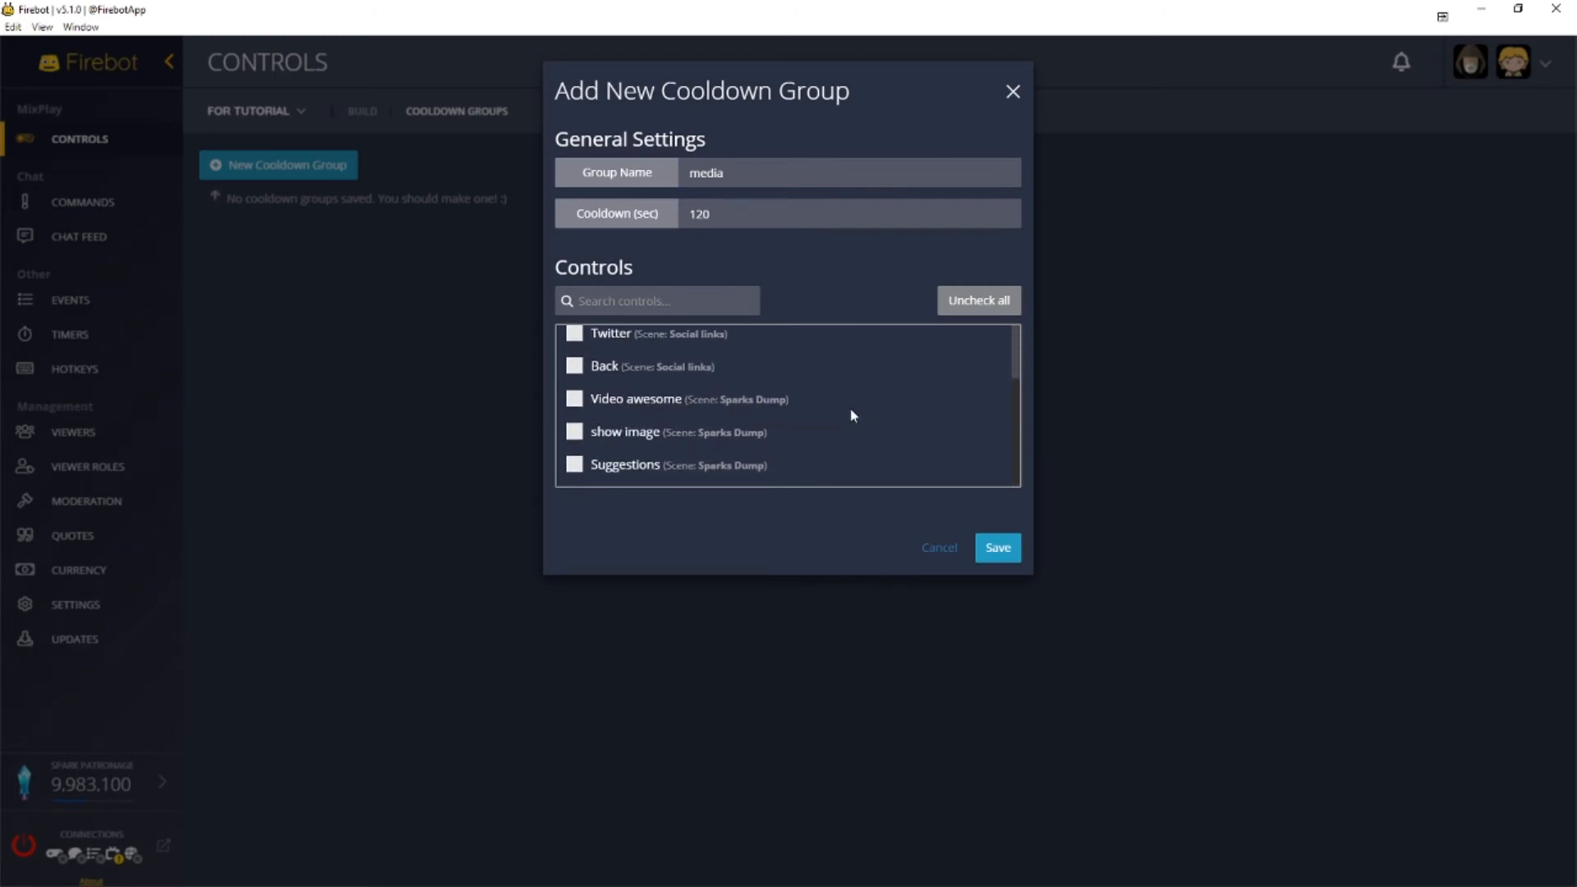
click(574, 431)
click(574, 399)
click(998, 547)
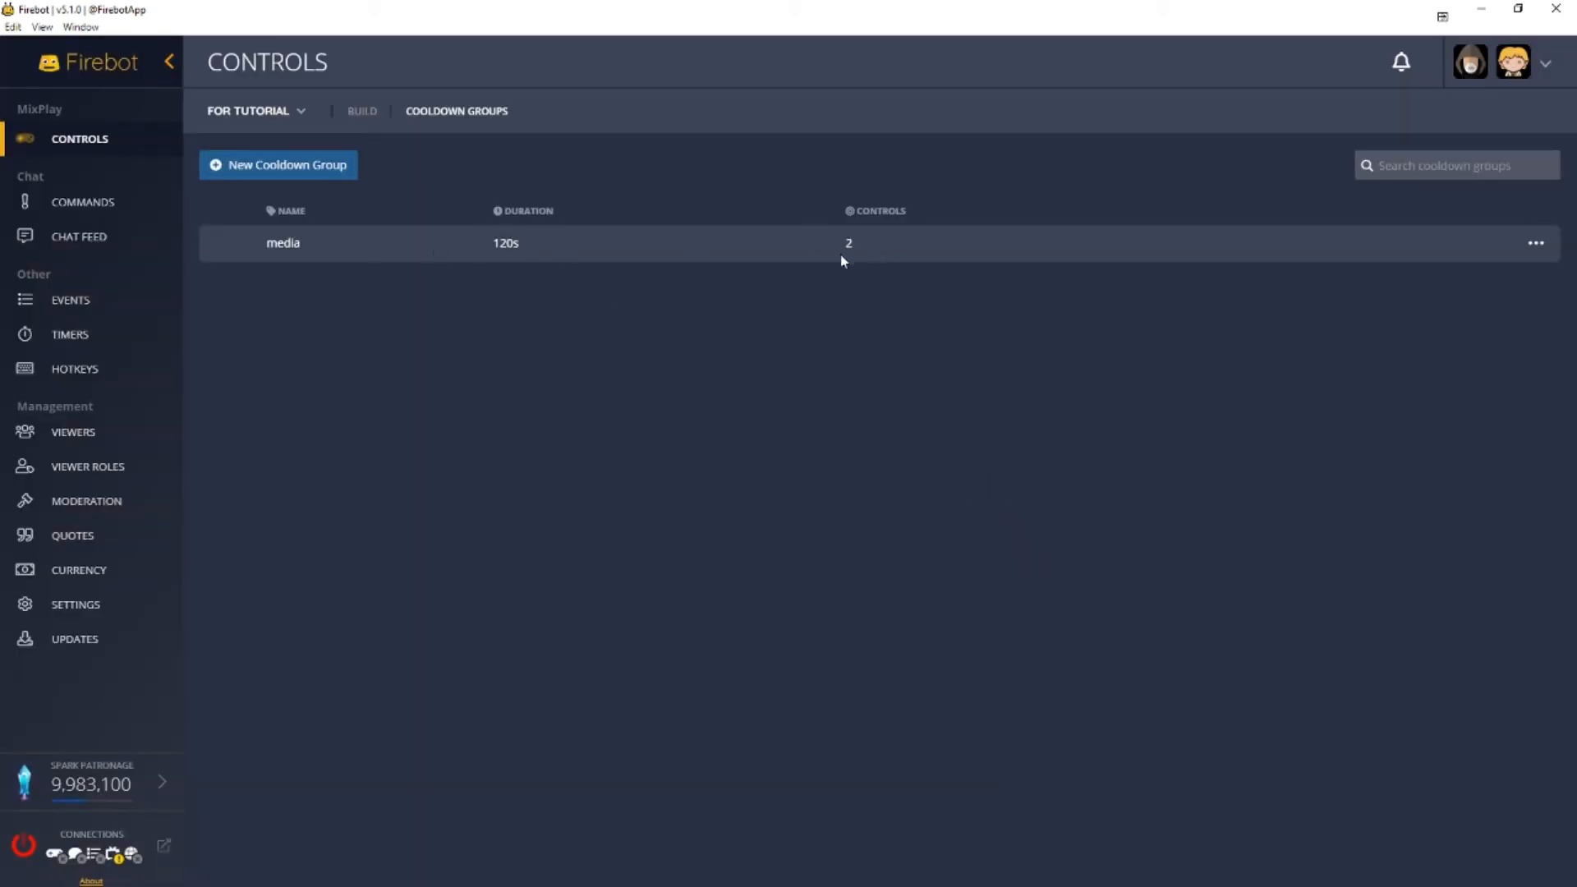
- Set the button text of the Social links scene's Back control to "Back" and save it
click(273, 114)
click(271, 113)
click(354, 119)
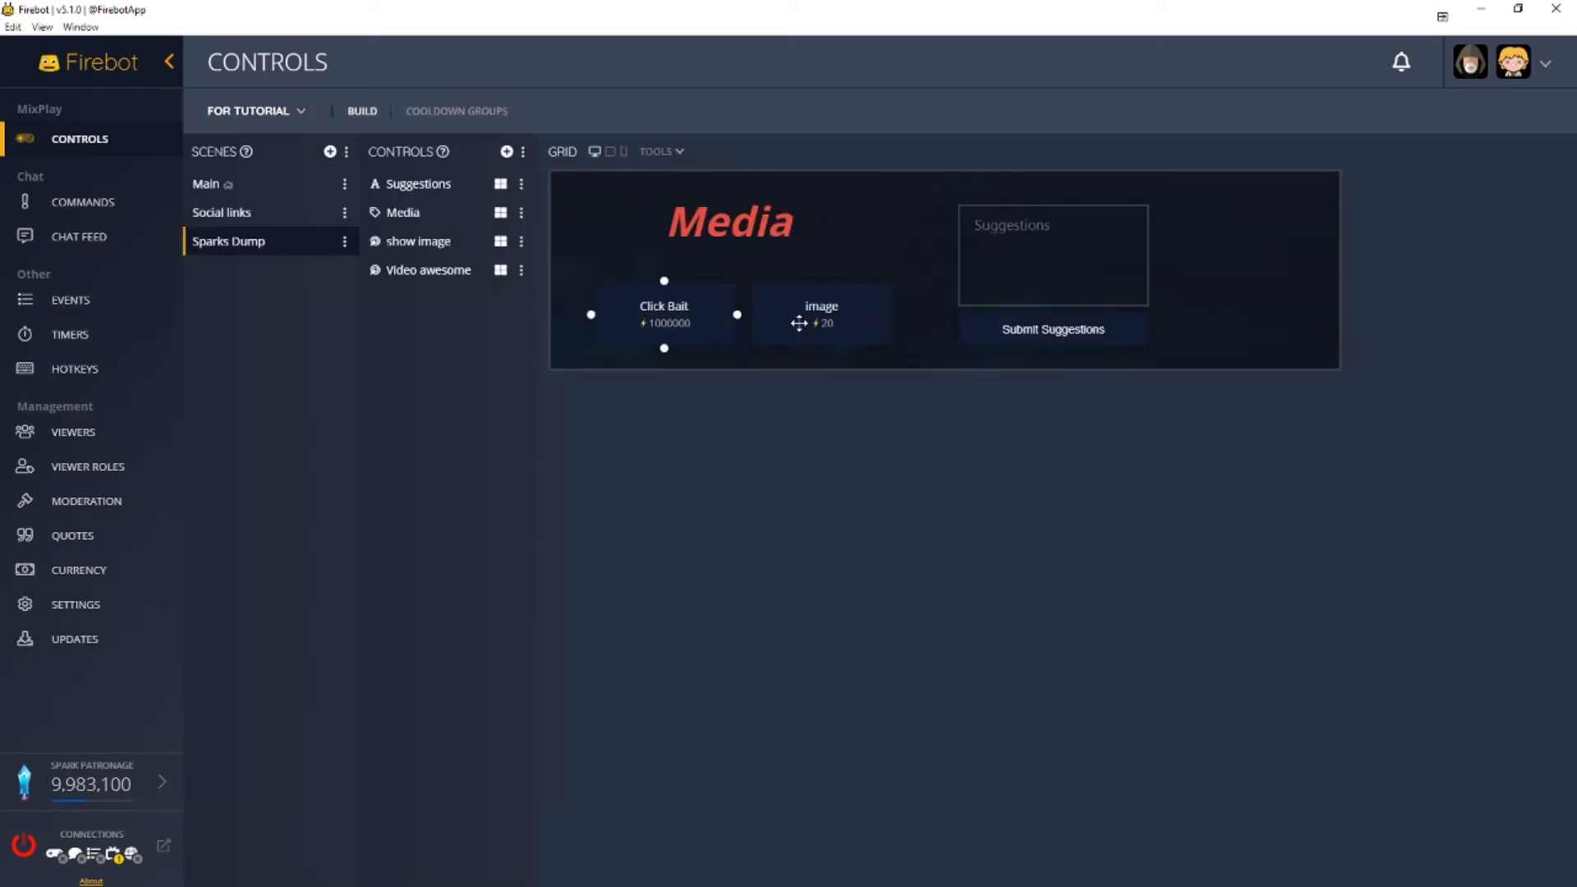
click(778, 310)
click(280, 214)
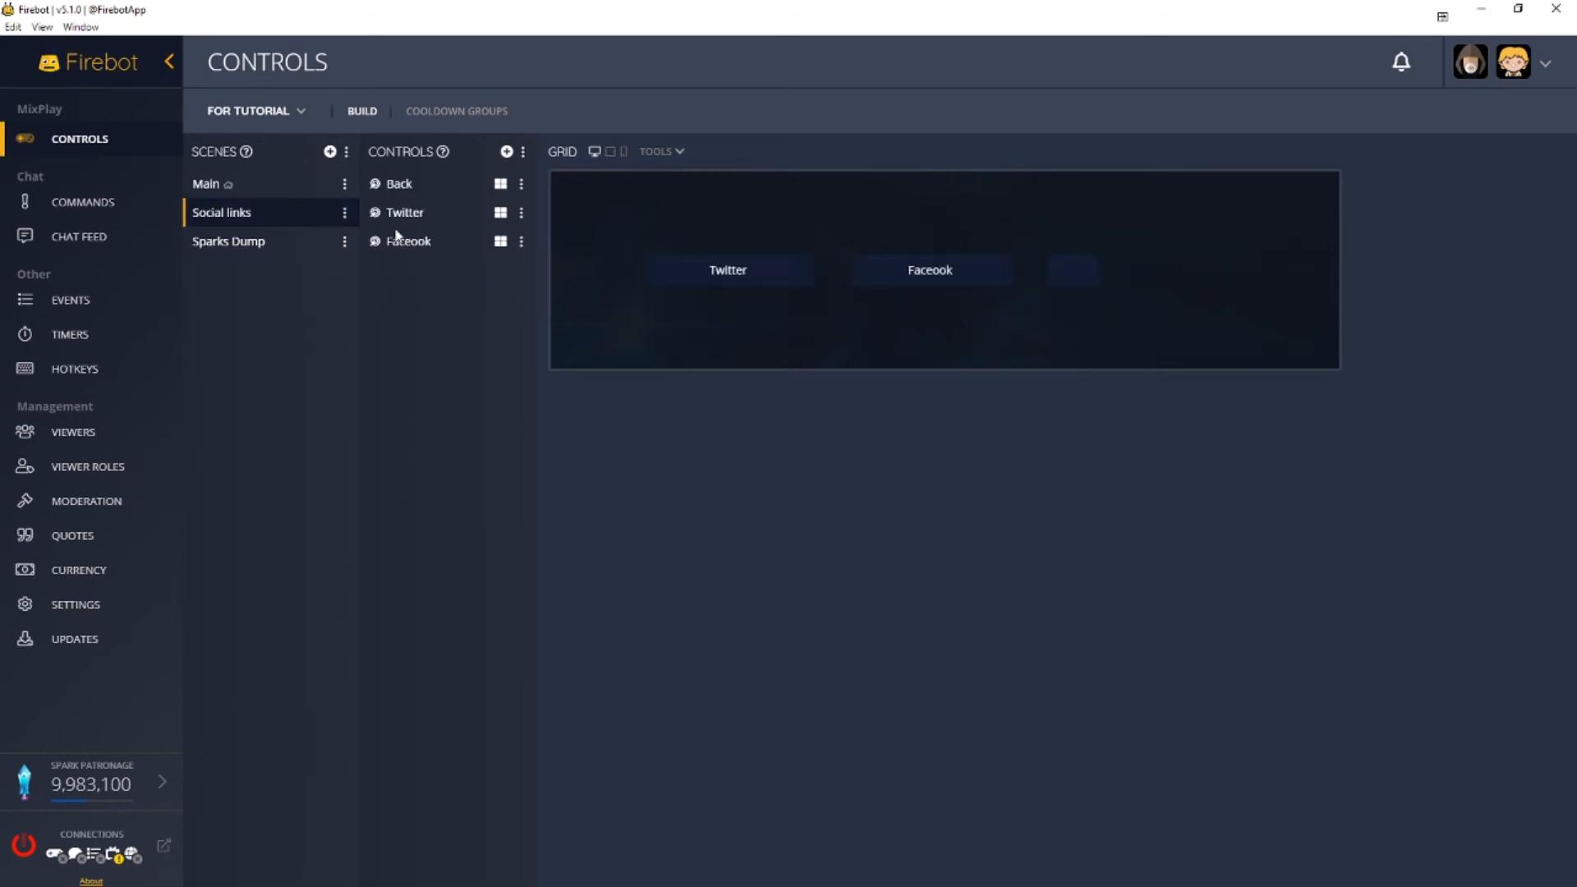
click(521, 184)
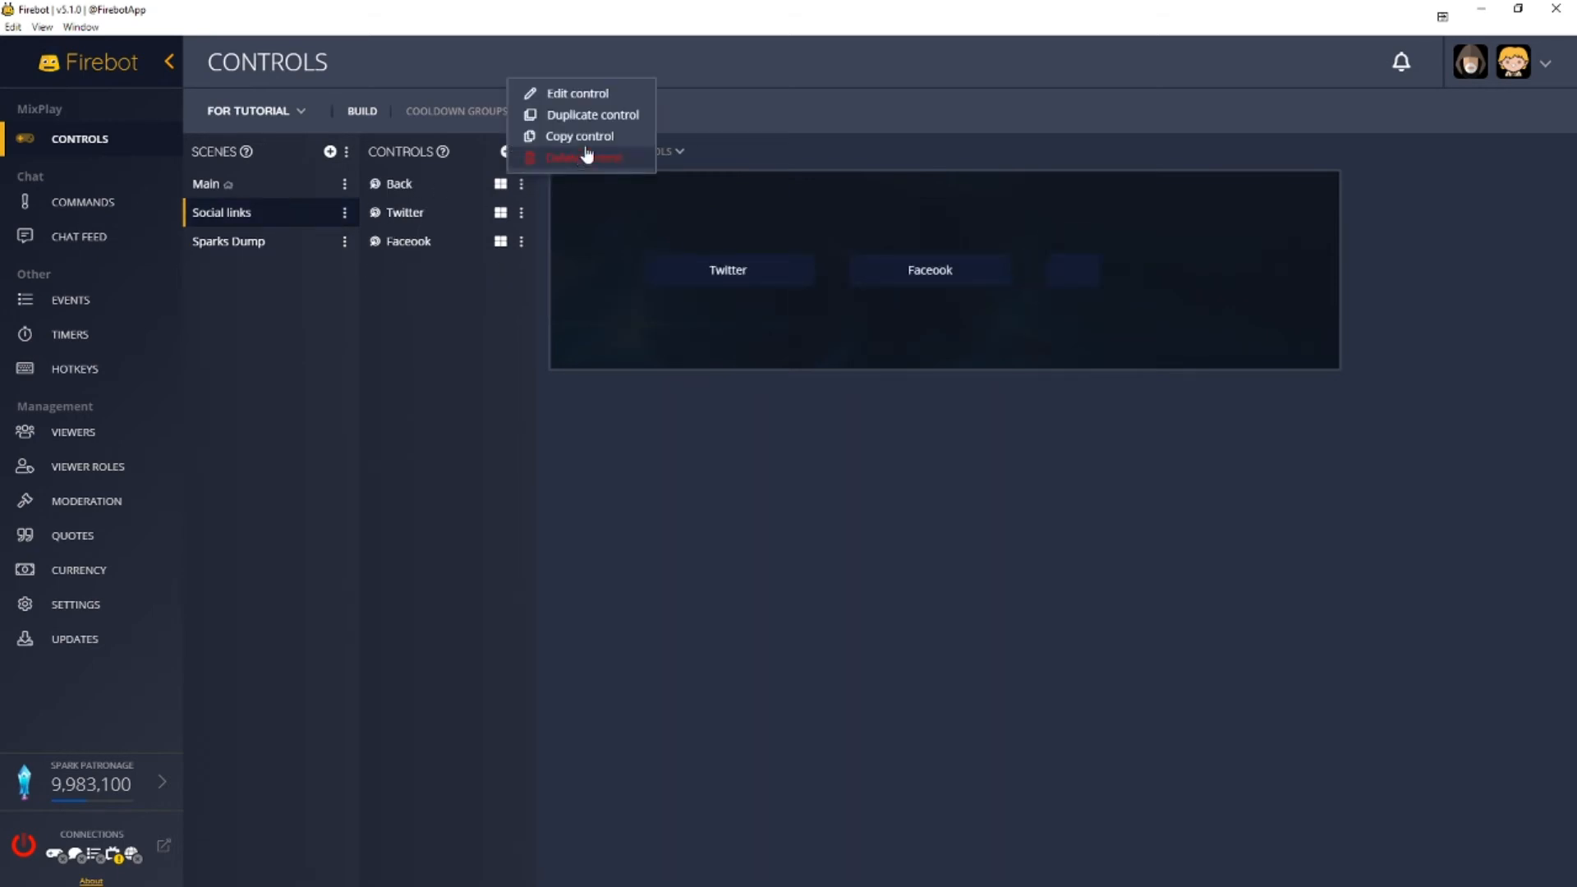
click(587, 95)
click(752, 281)
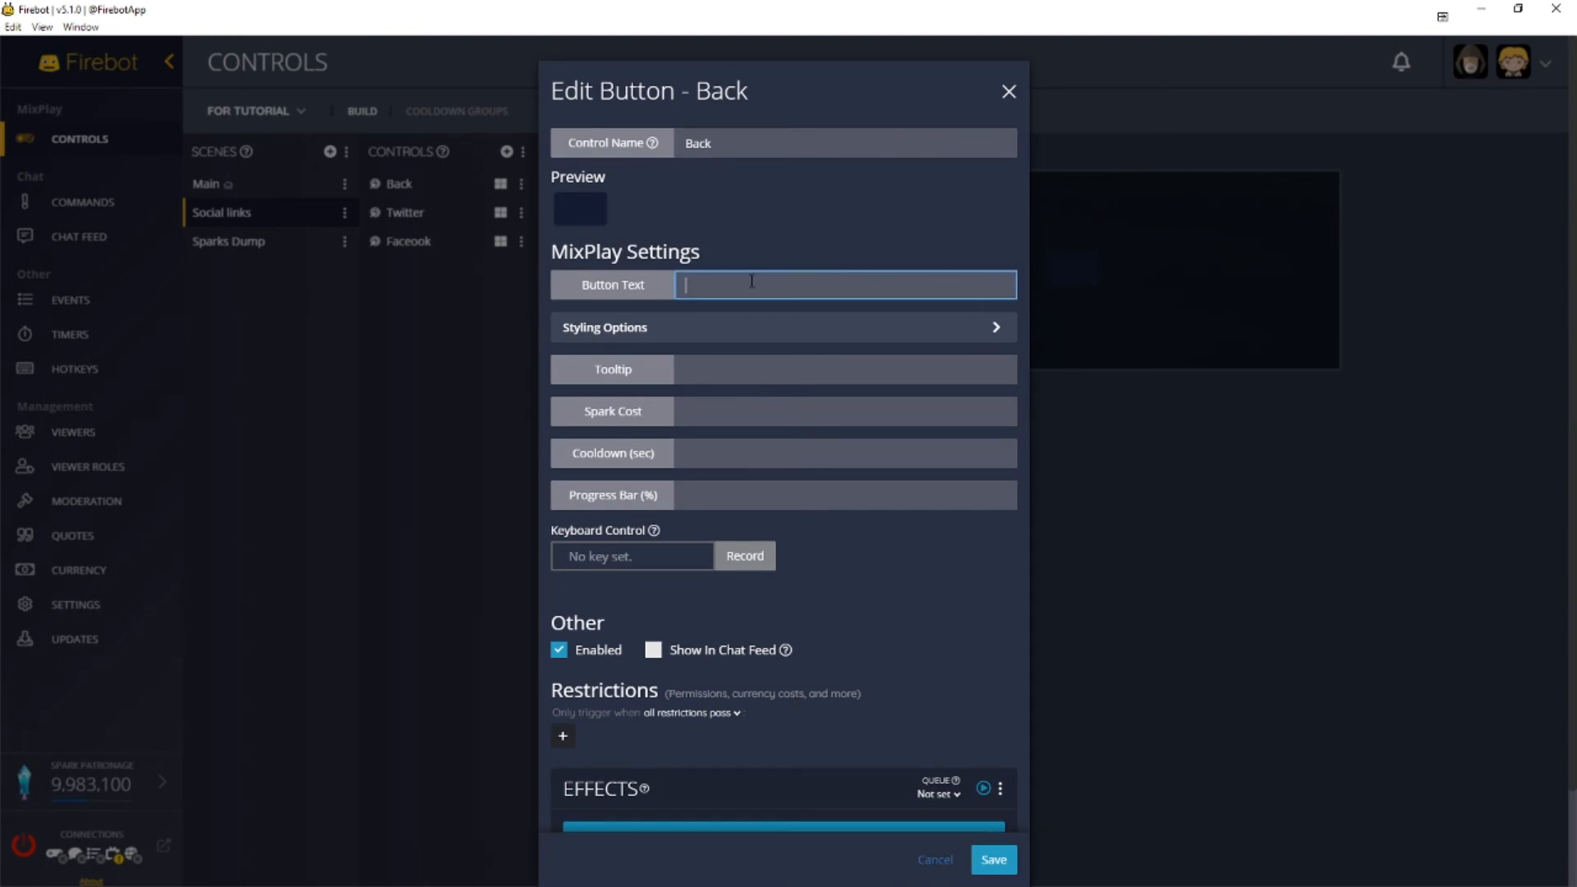
text(Back)
click(994, 860)
click(1071, 272)
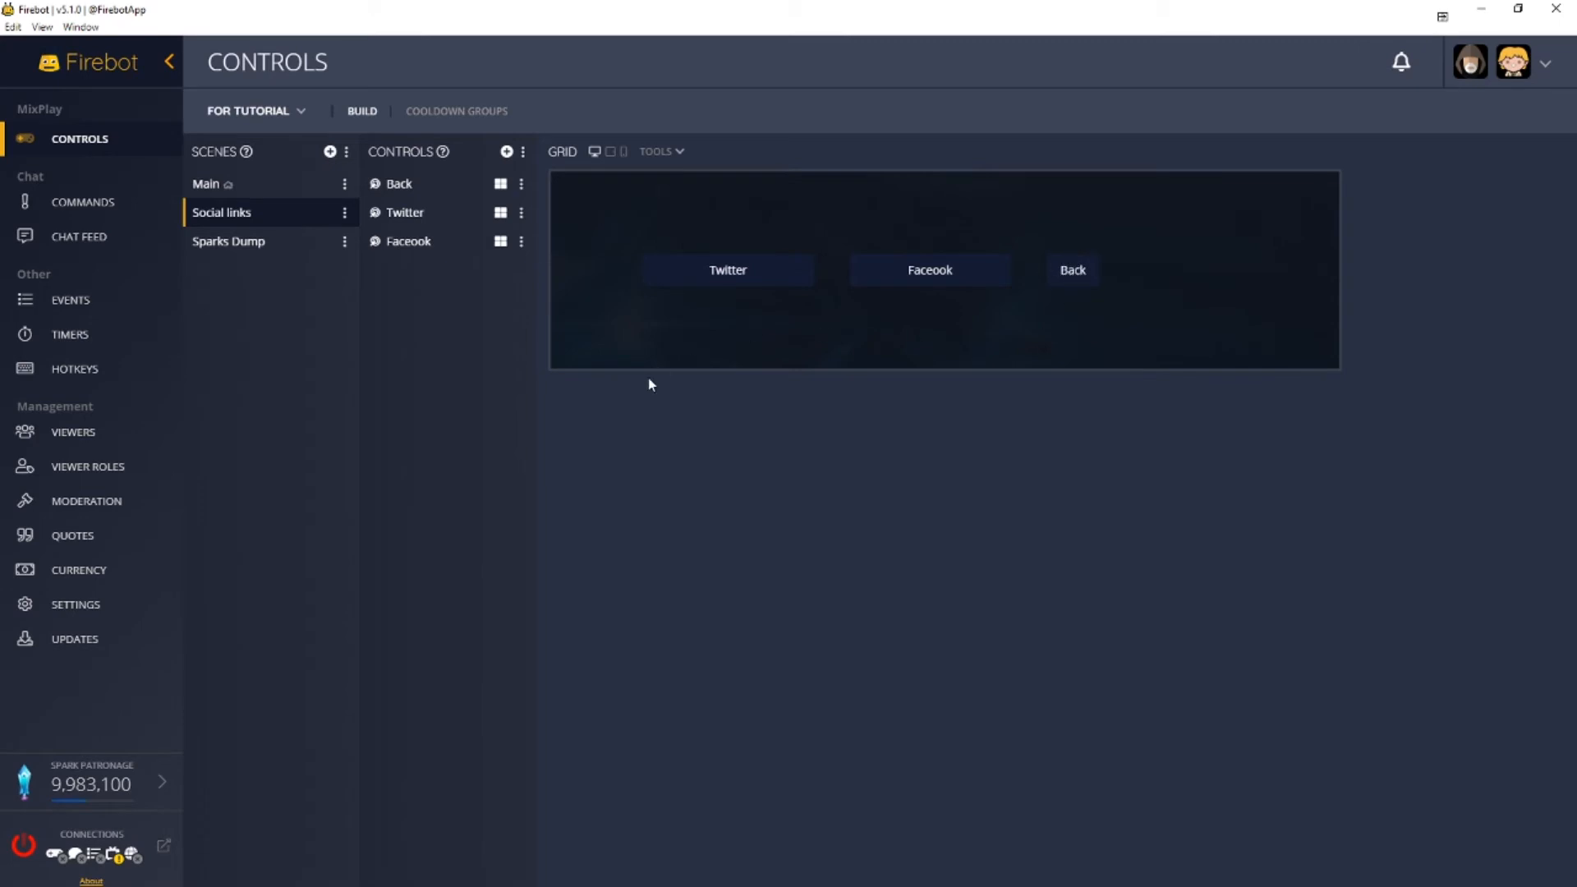
- Copy the Back control into the Sparks Dump scene and place it on the grid beyond the Suggestions textbox
click(521, 184)
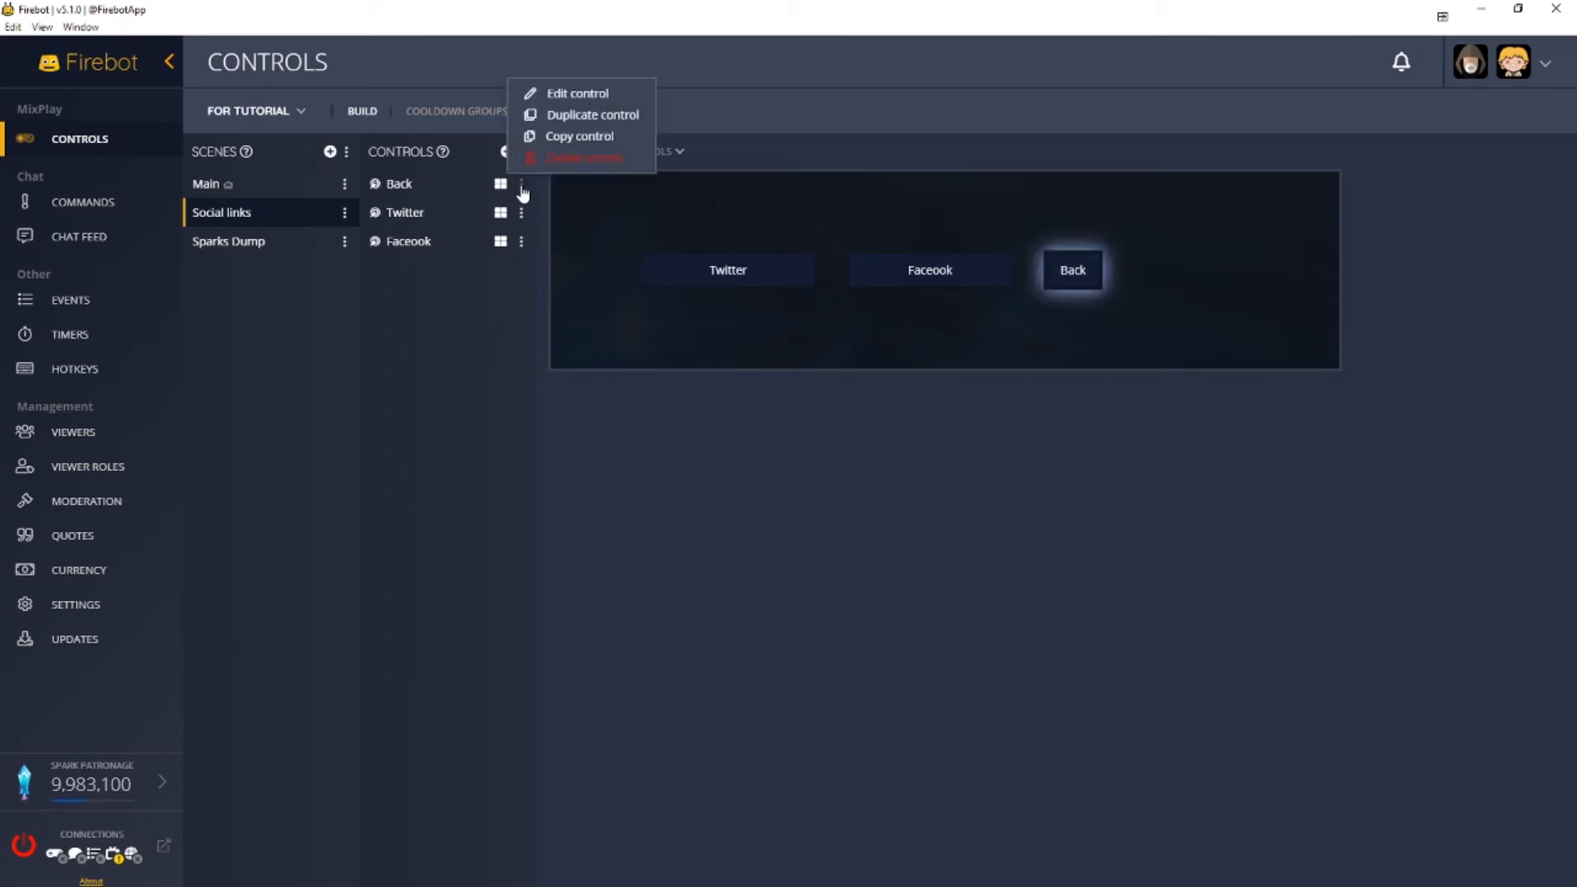
click(564, 138)
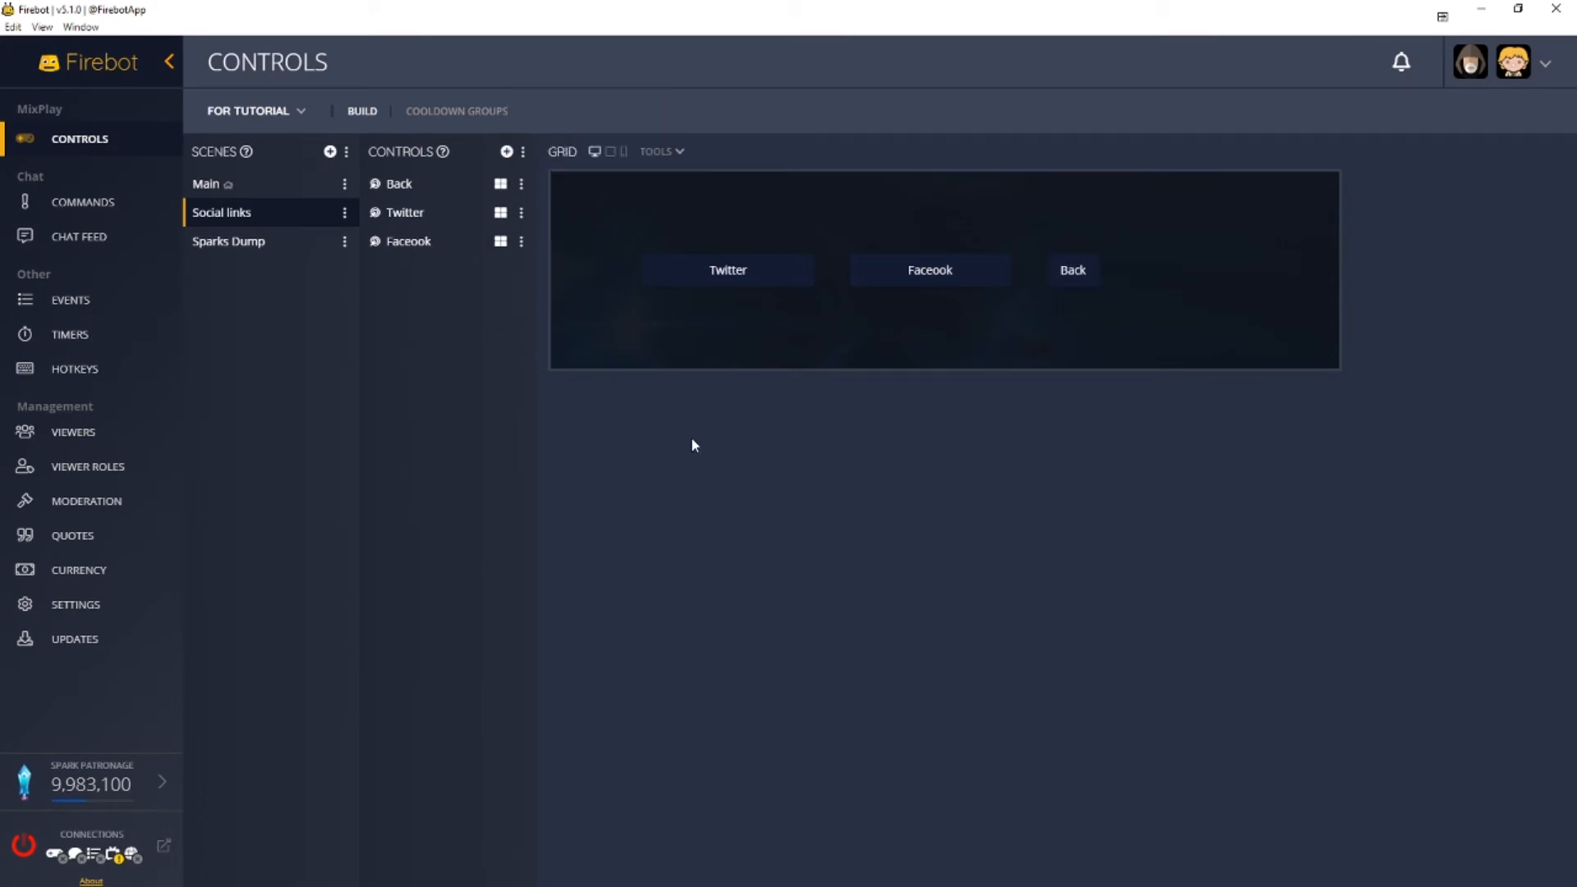
click(240, 243)
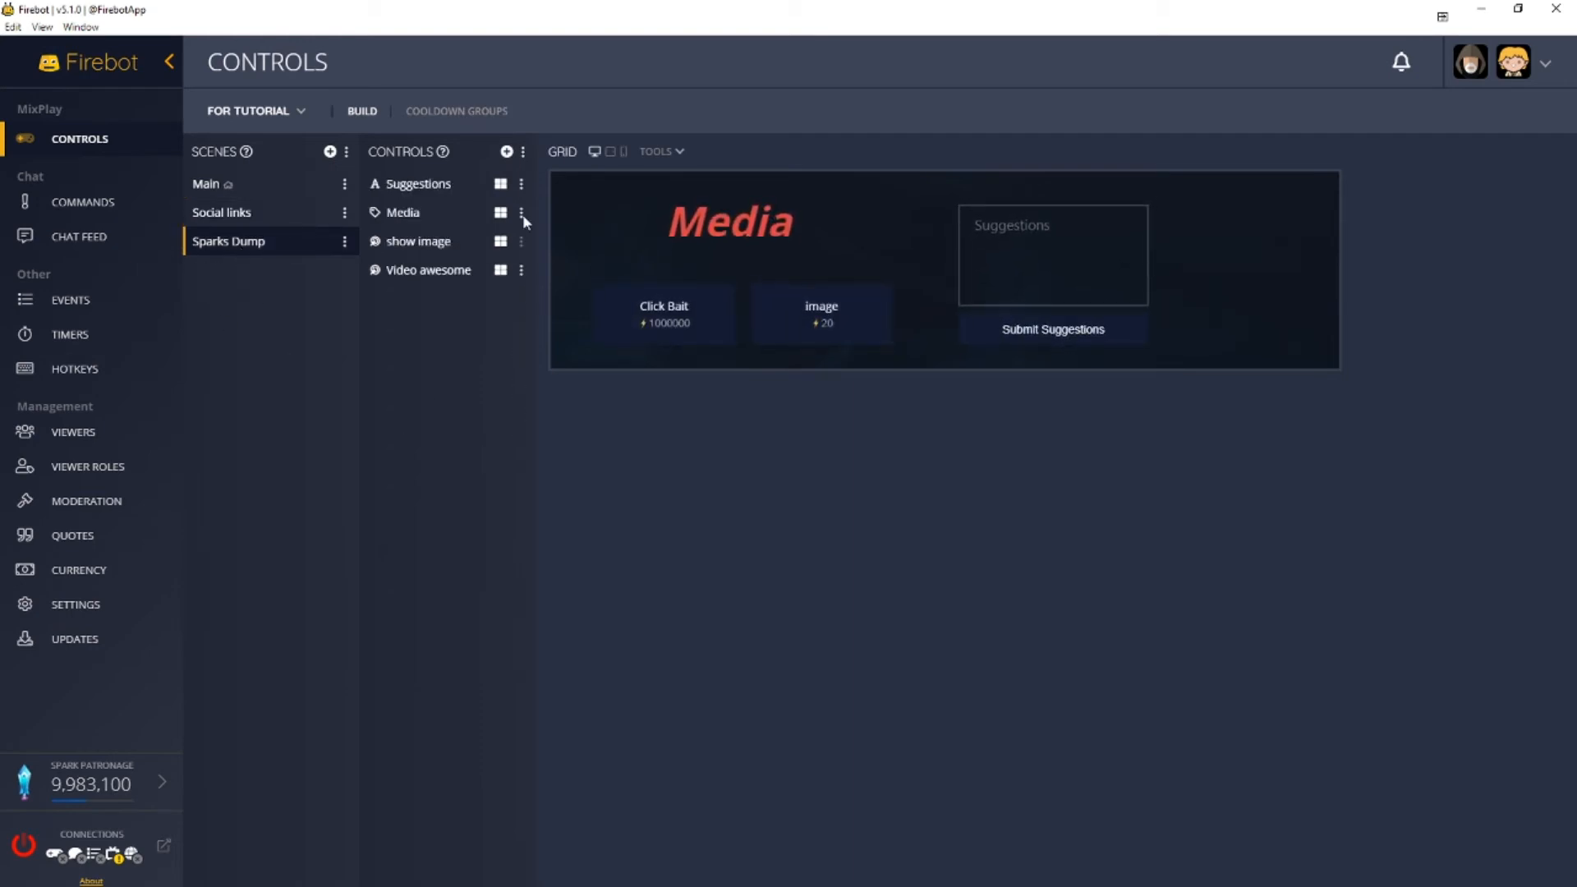
click(523, 154)
click(544, 177)
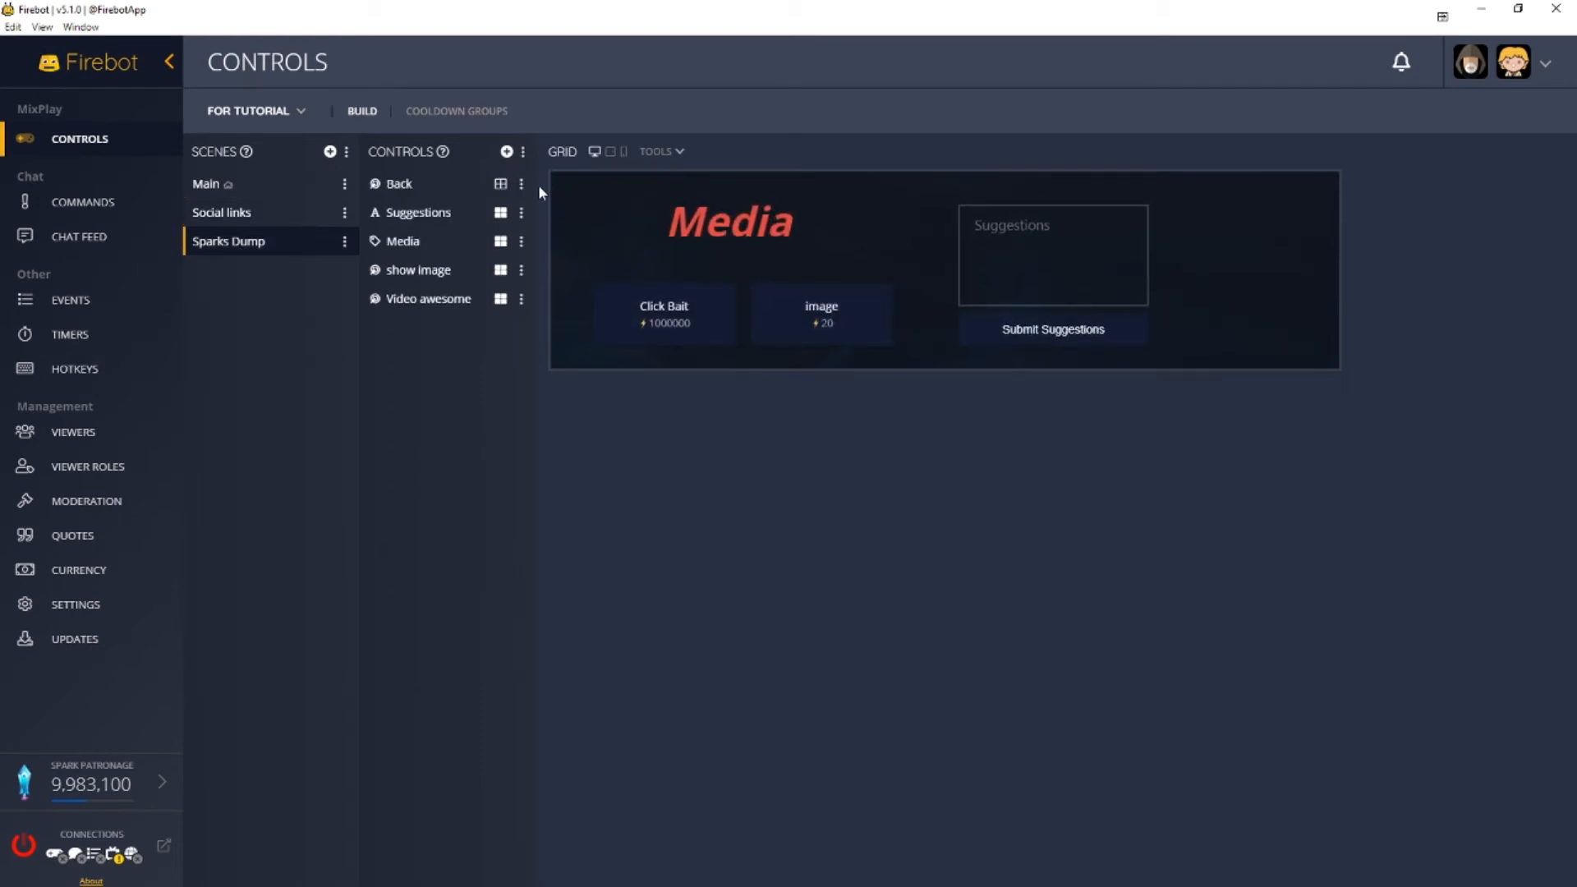
drag(500, 183, 1225, 328)
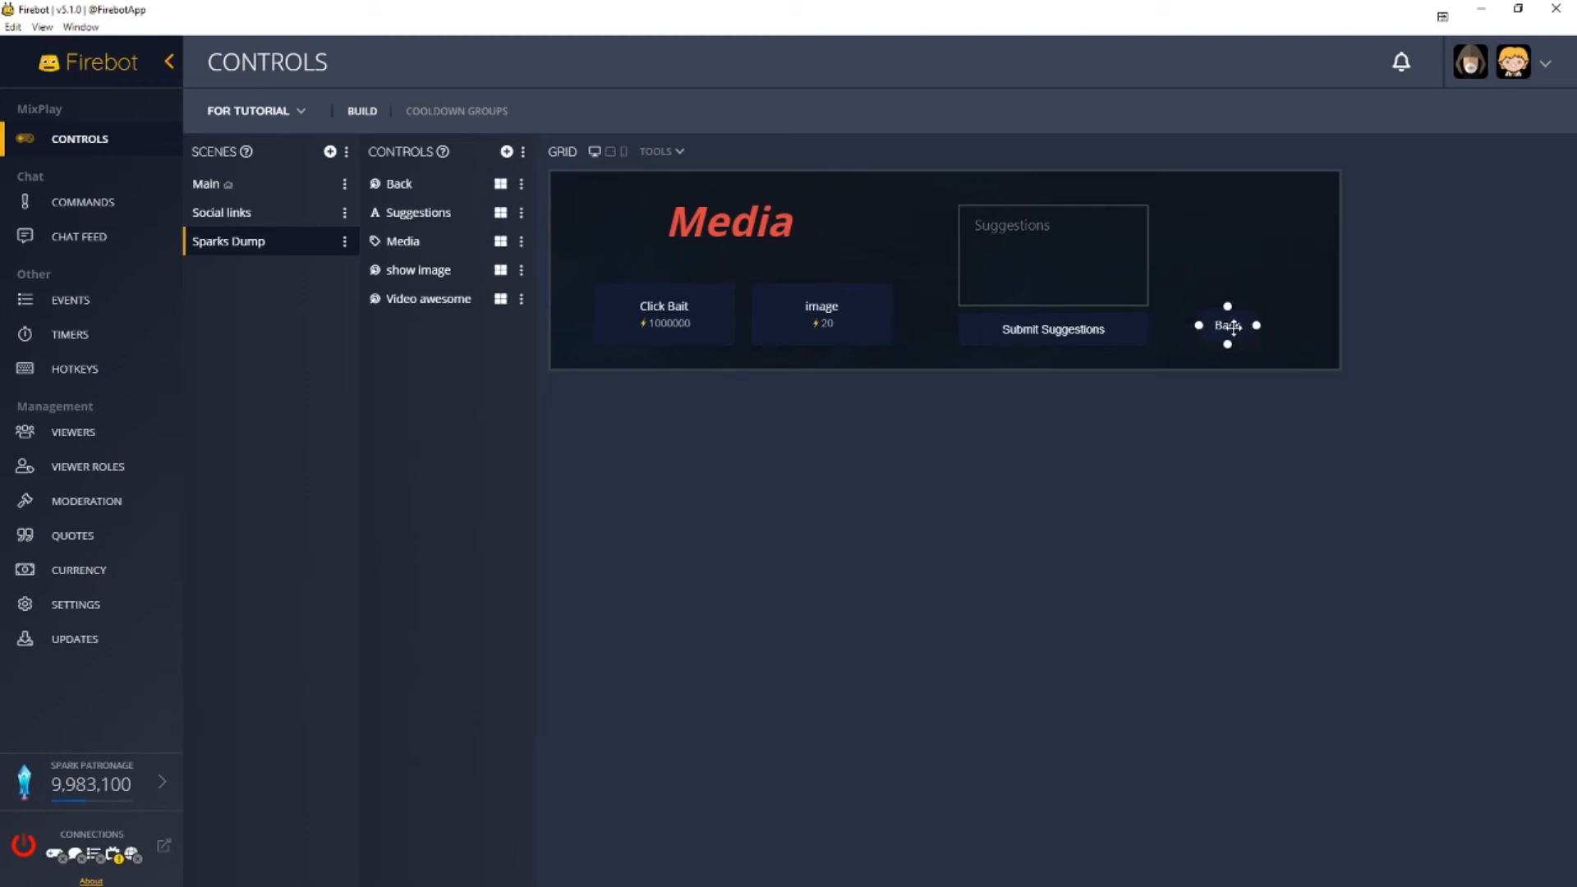
- Check the Change MixPlay Scene effect of the Back button in the Sparks Dump scene without altering it
click(522, 185)
click(559, 95)
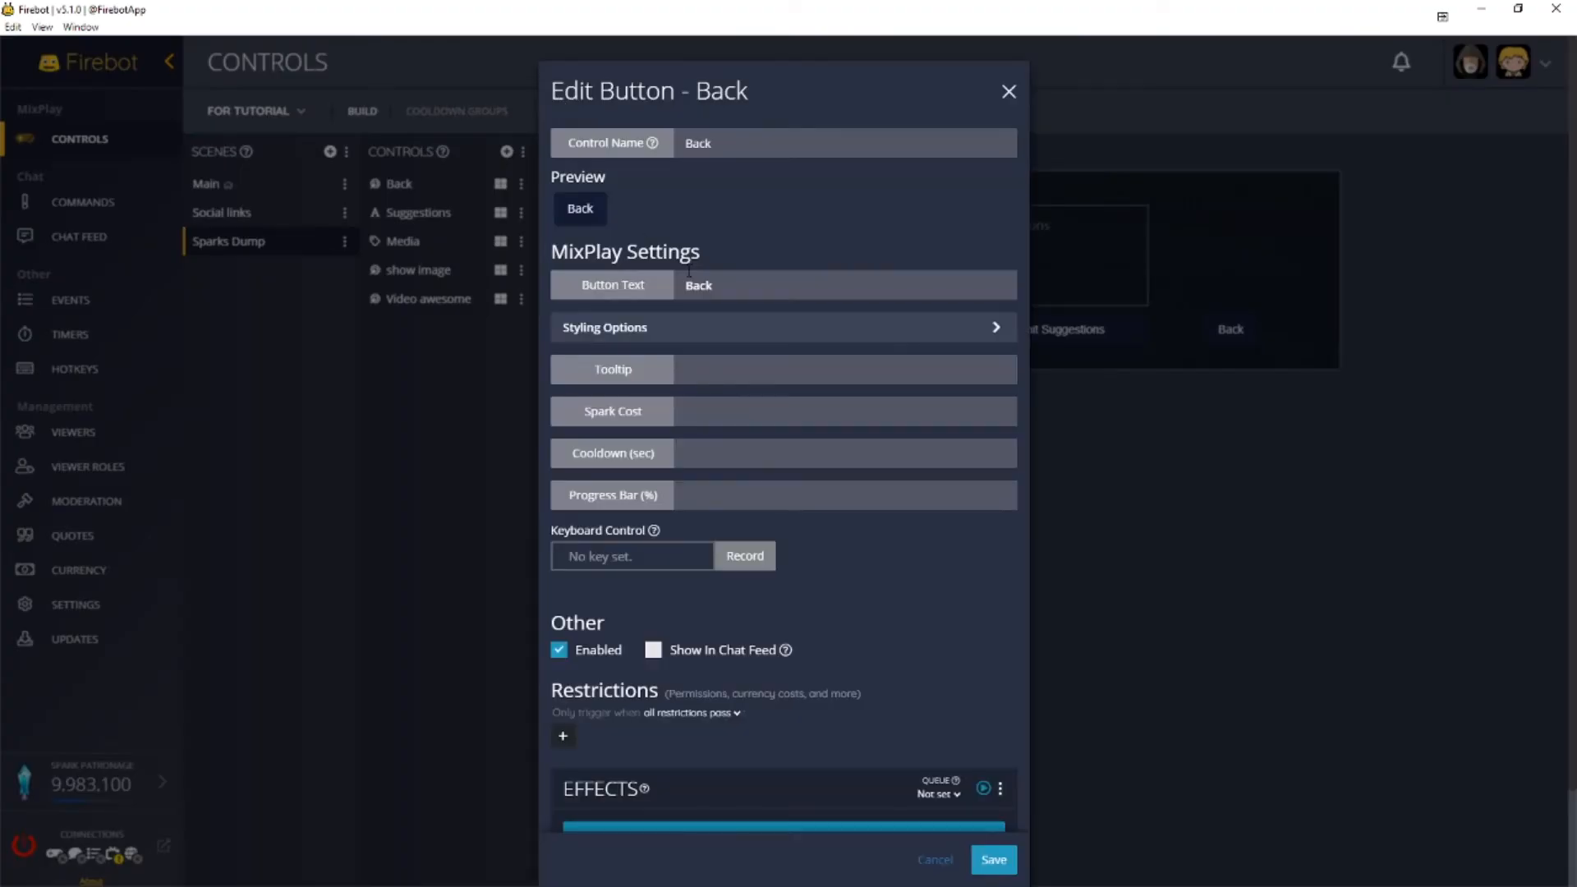
scroll(764, 427, down, 2)
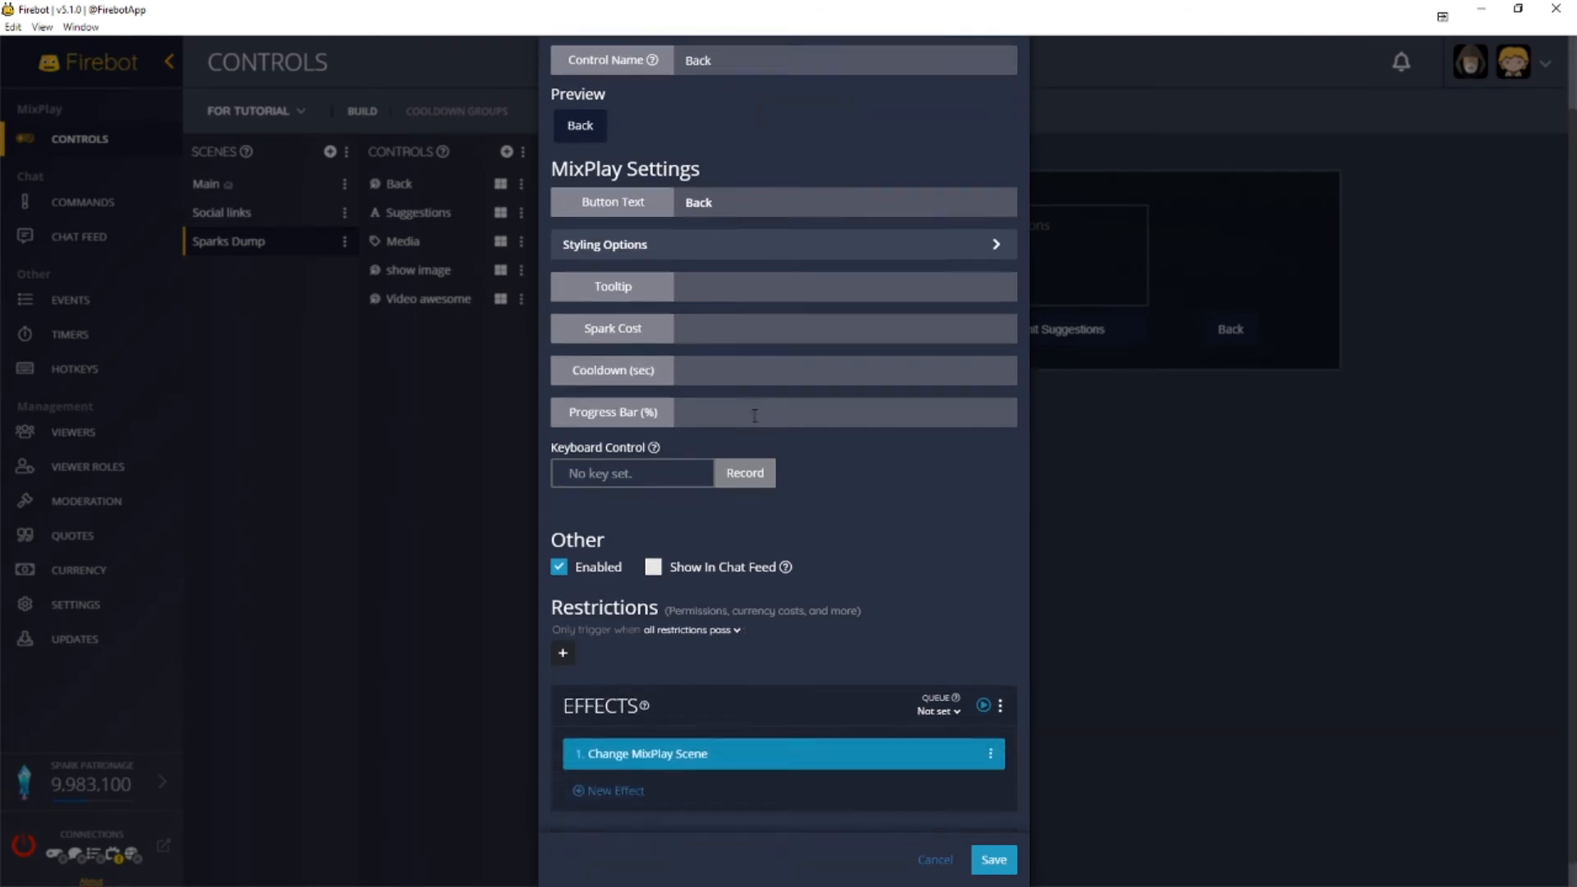
click(763, 738)
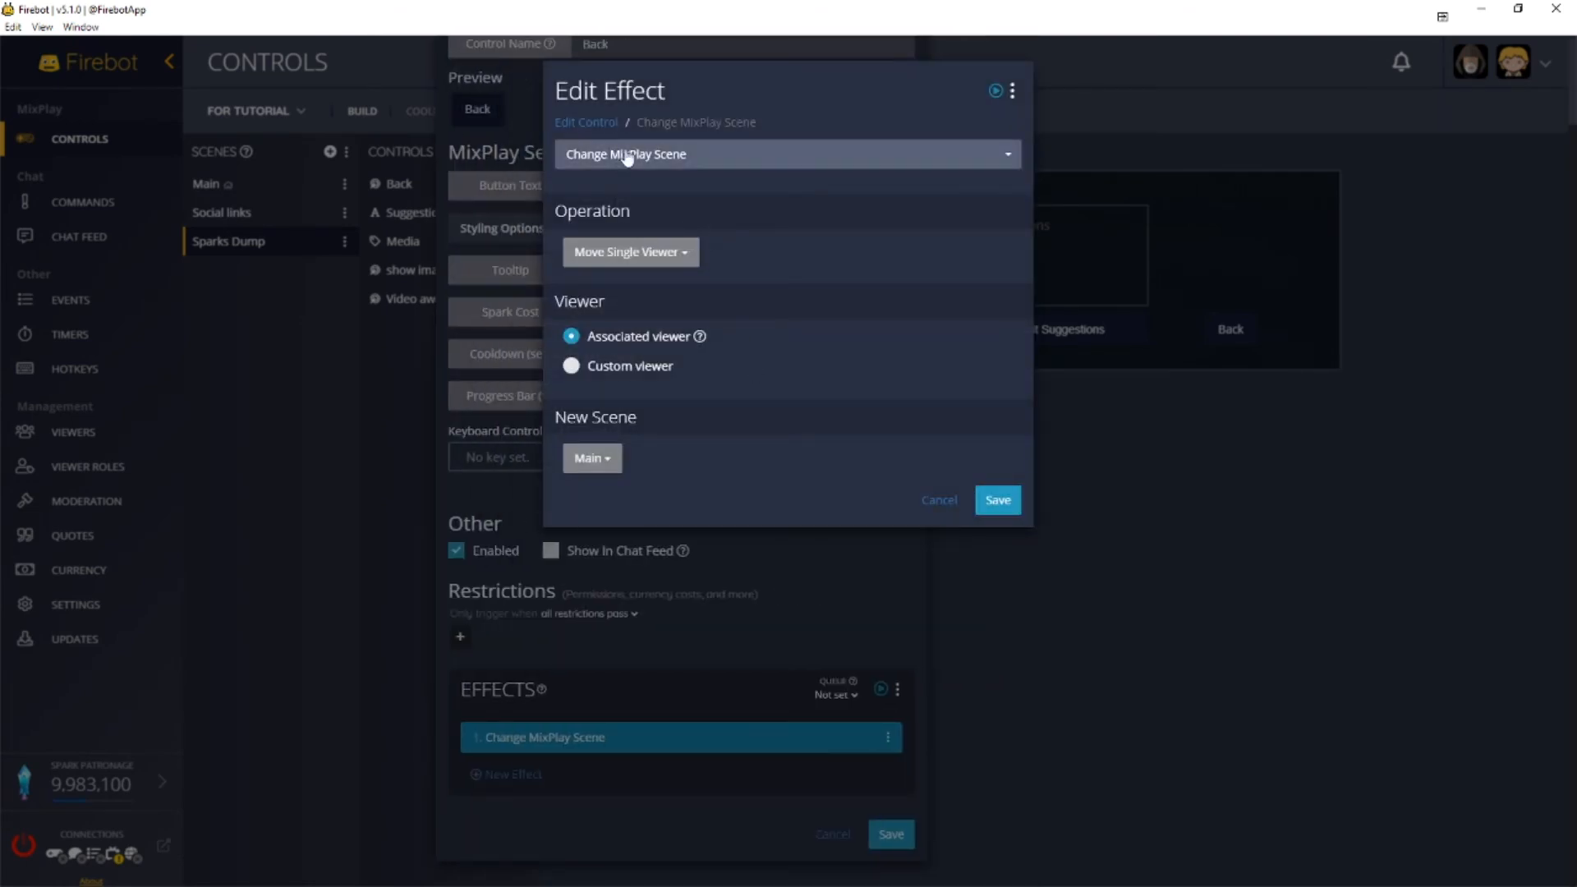
click(945, 505)
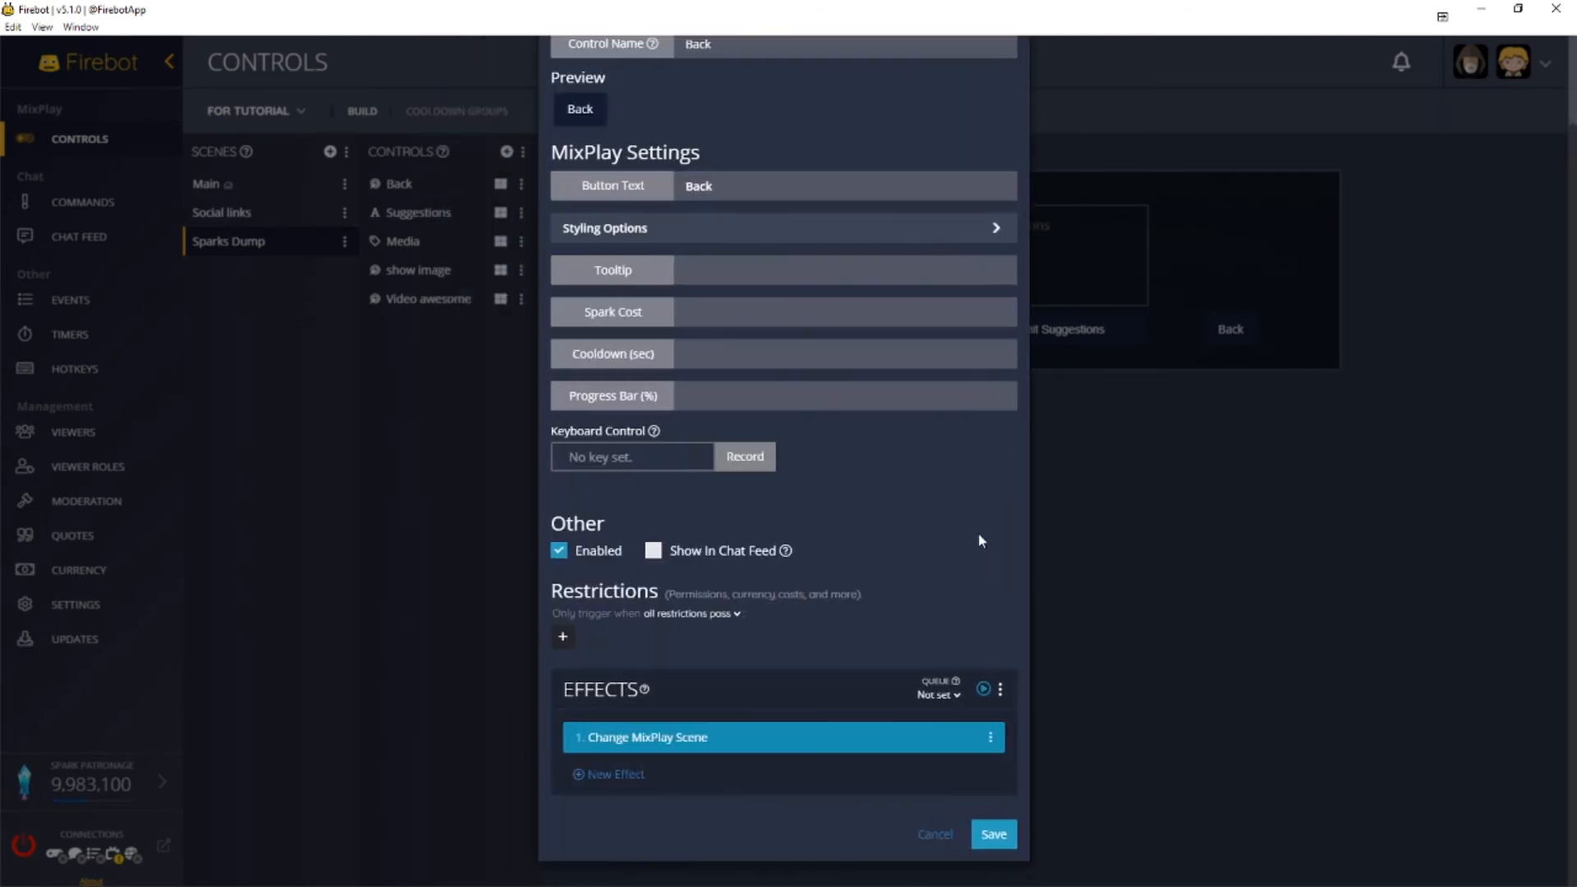
click(926, 838)
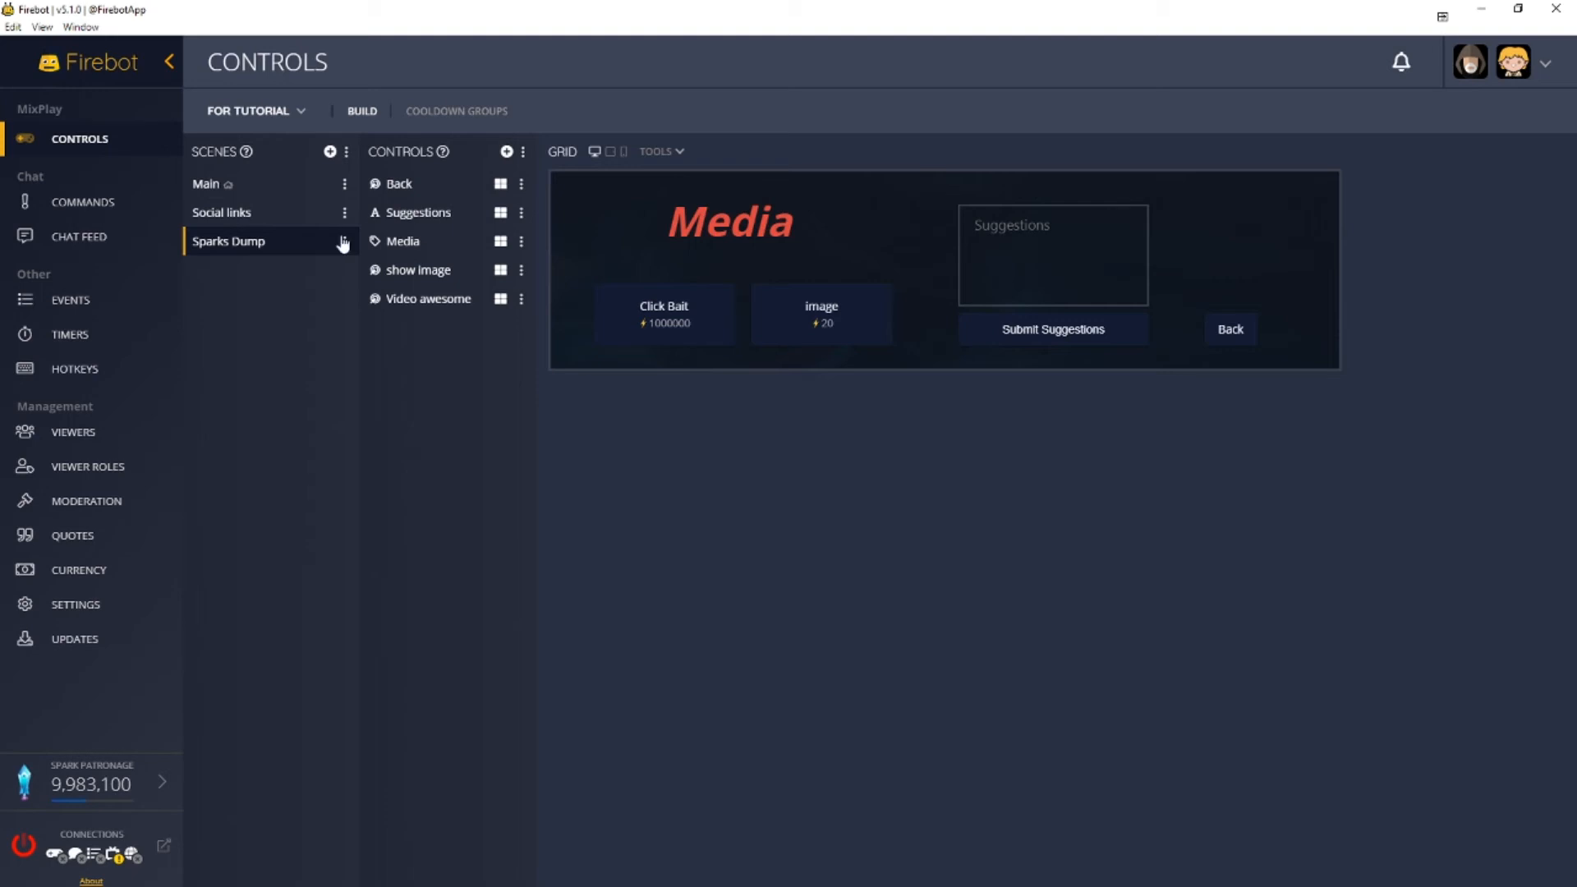
- Add a scene named "Moderators" and create a button control named "Mods Only" in the Main scene
click(329, 152)
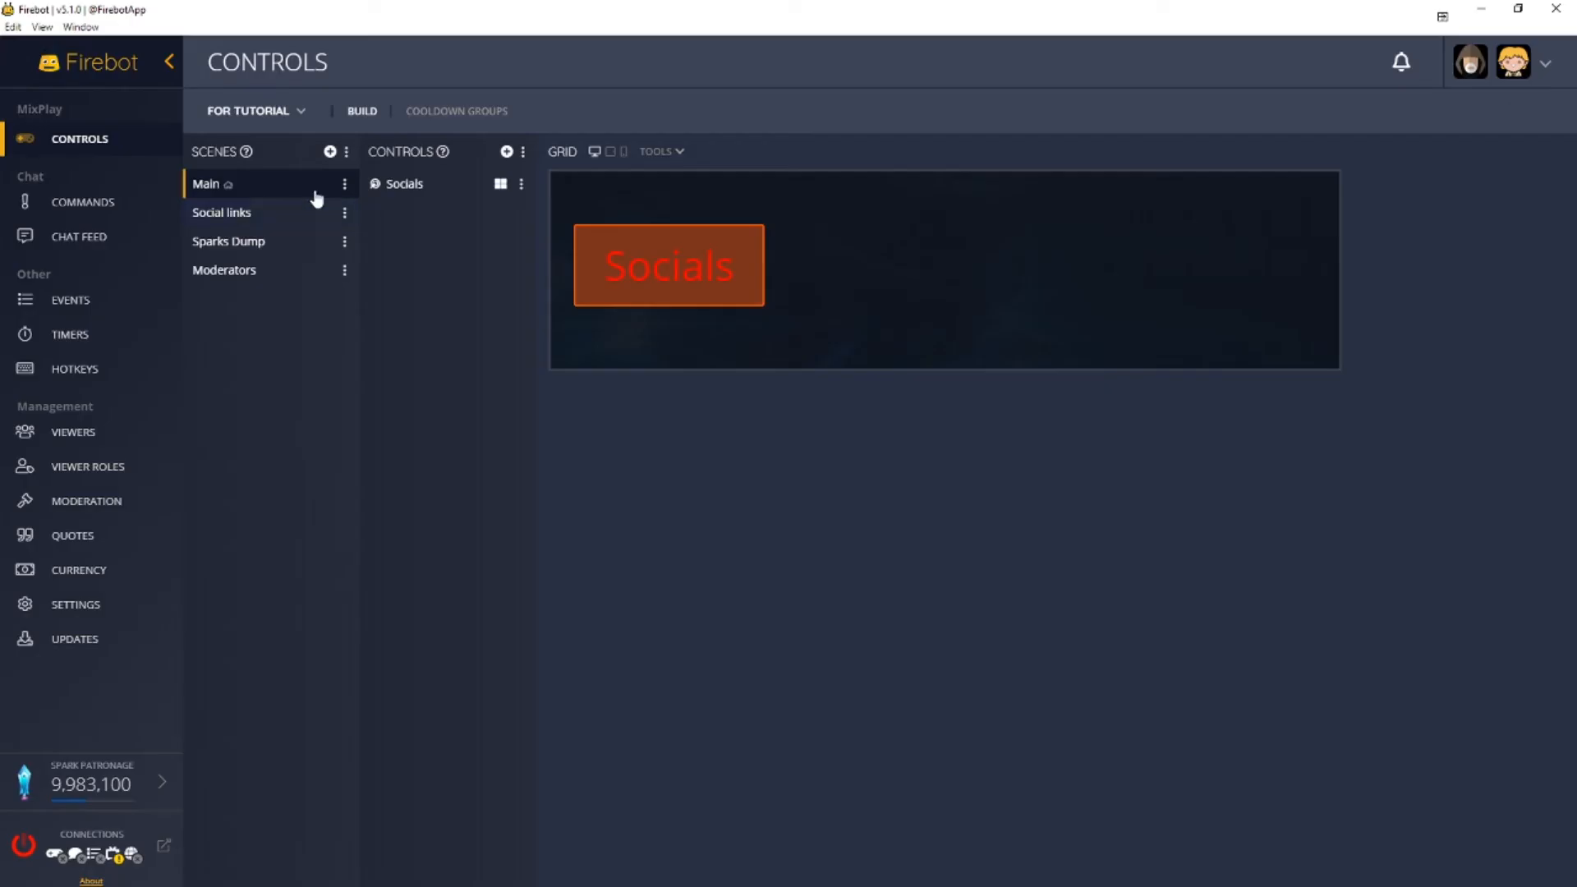
click(507, 152)
text(Mods Only)
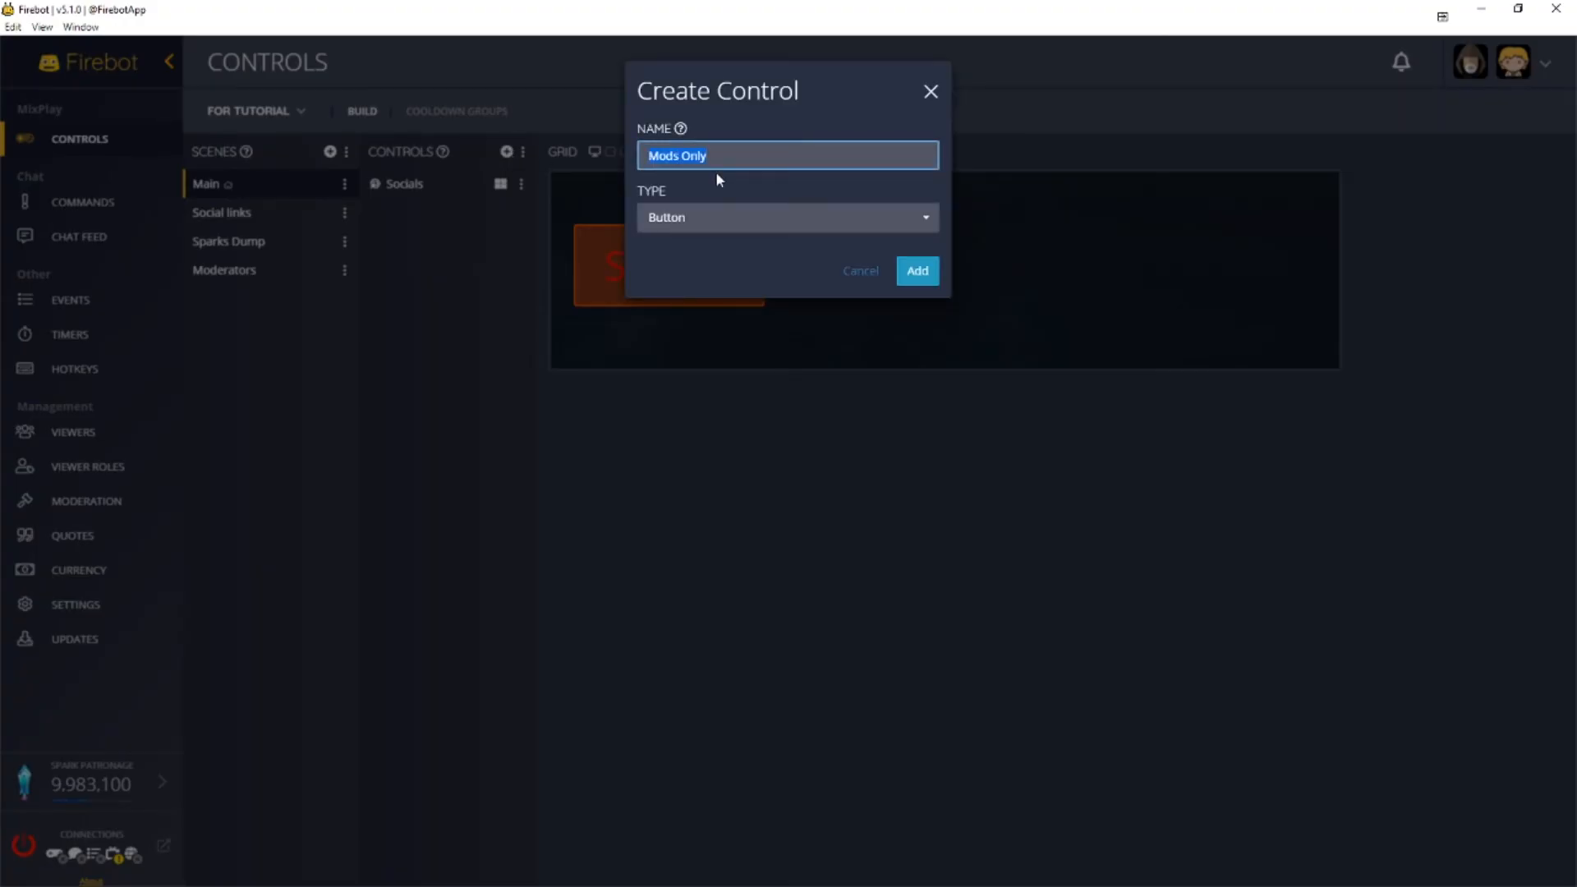
click(914, 271)
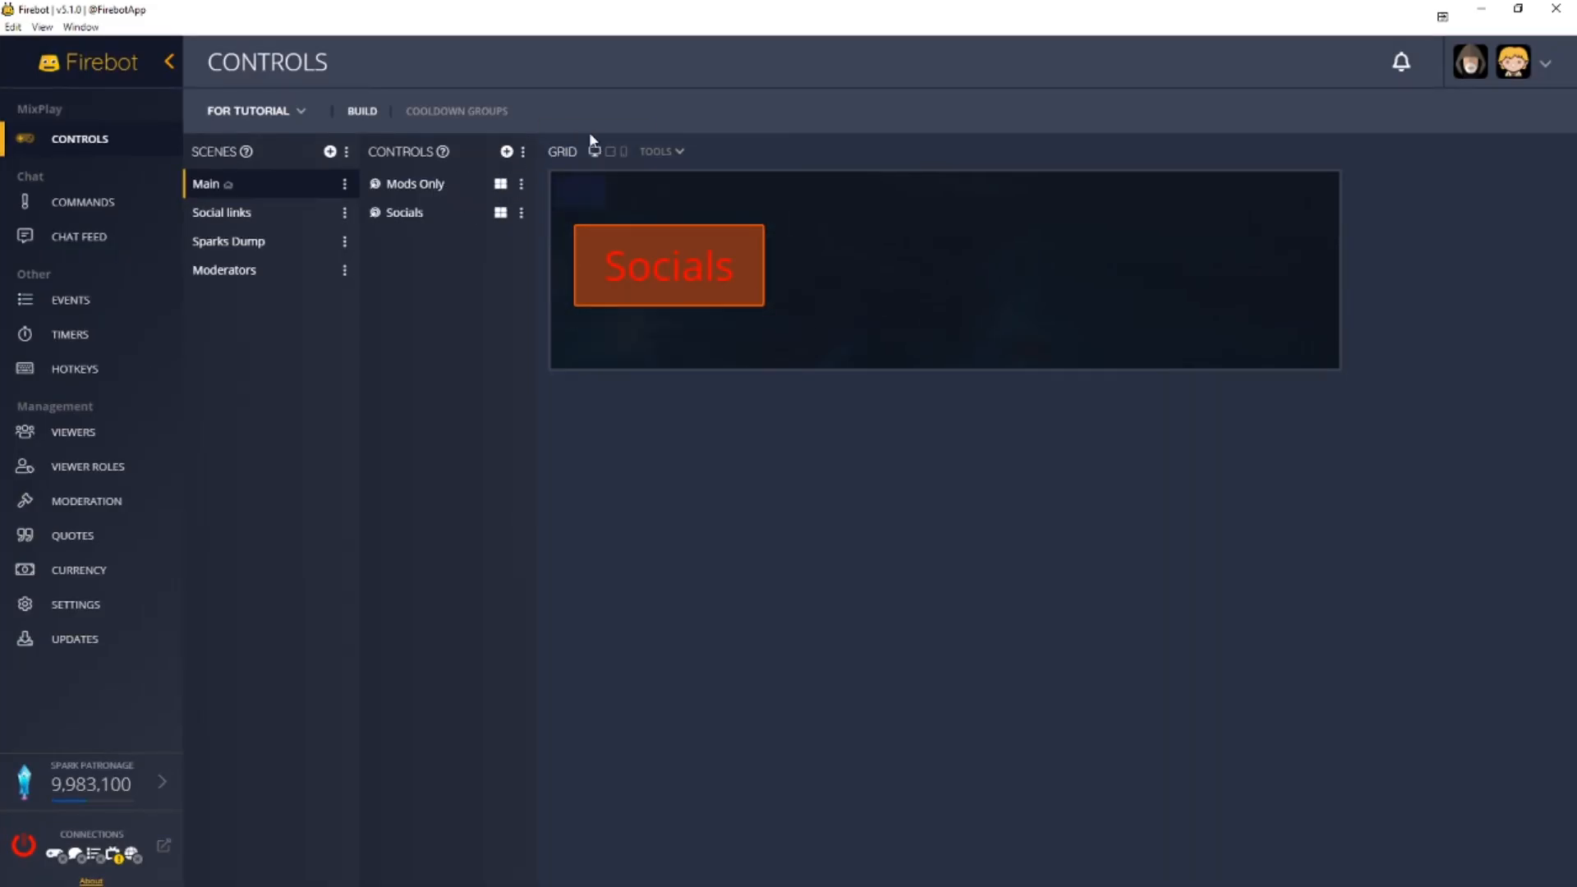
- Move the Mods Only button to the grid's lower-right corner and set its button text to "Mods Only"
drag(581, 183, 1281, 333)
click(522, 184)
click(575, 91)
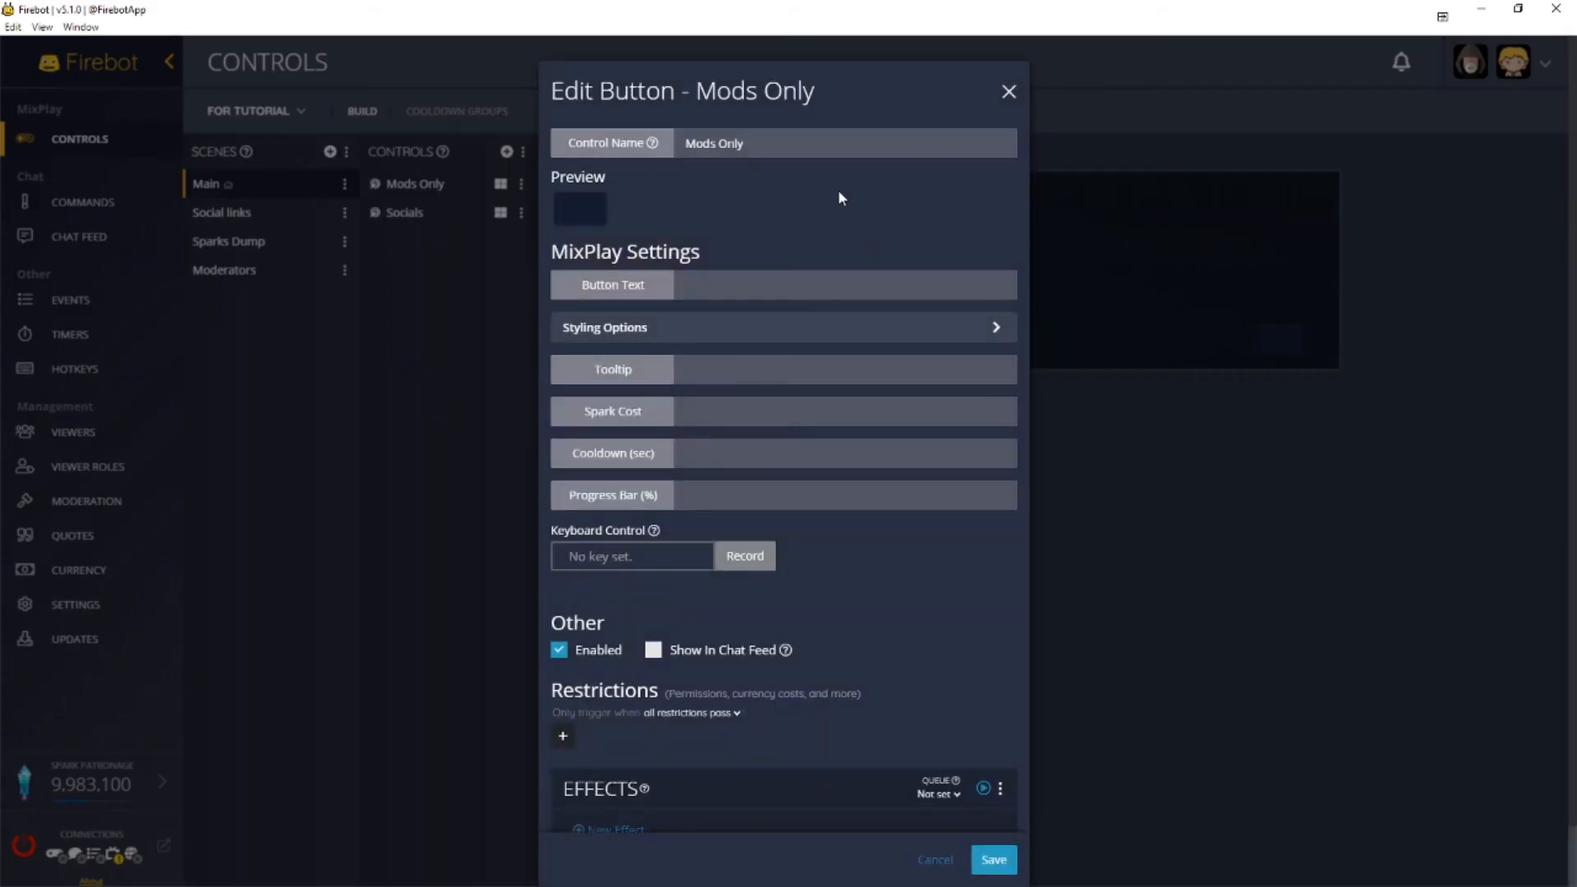
click(752, 288)
text(Mods Only)
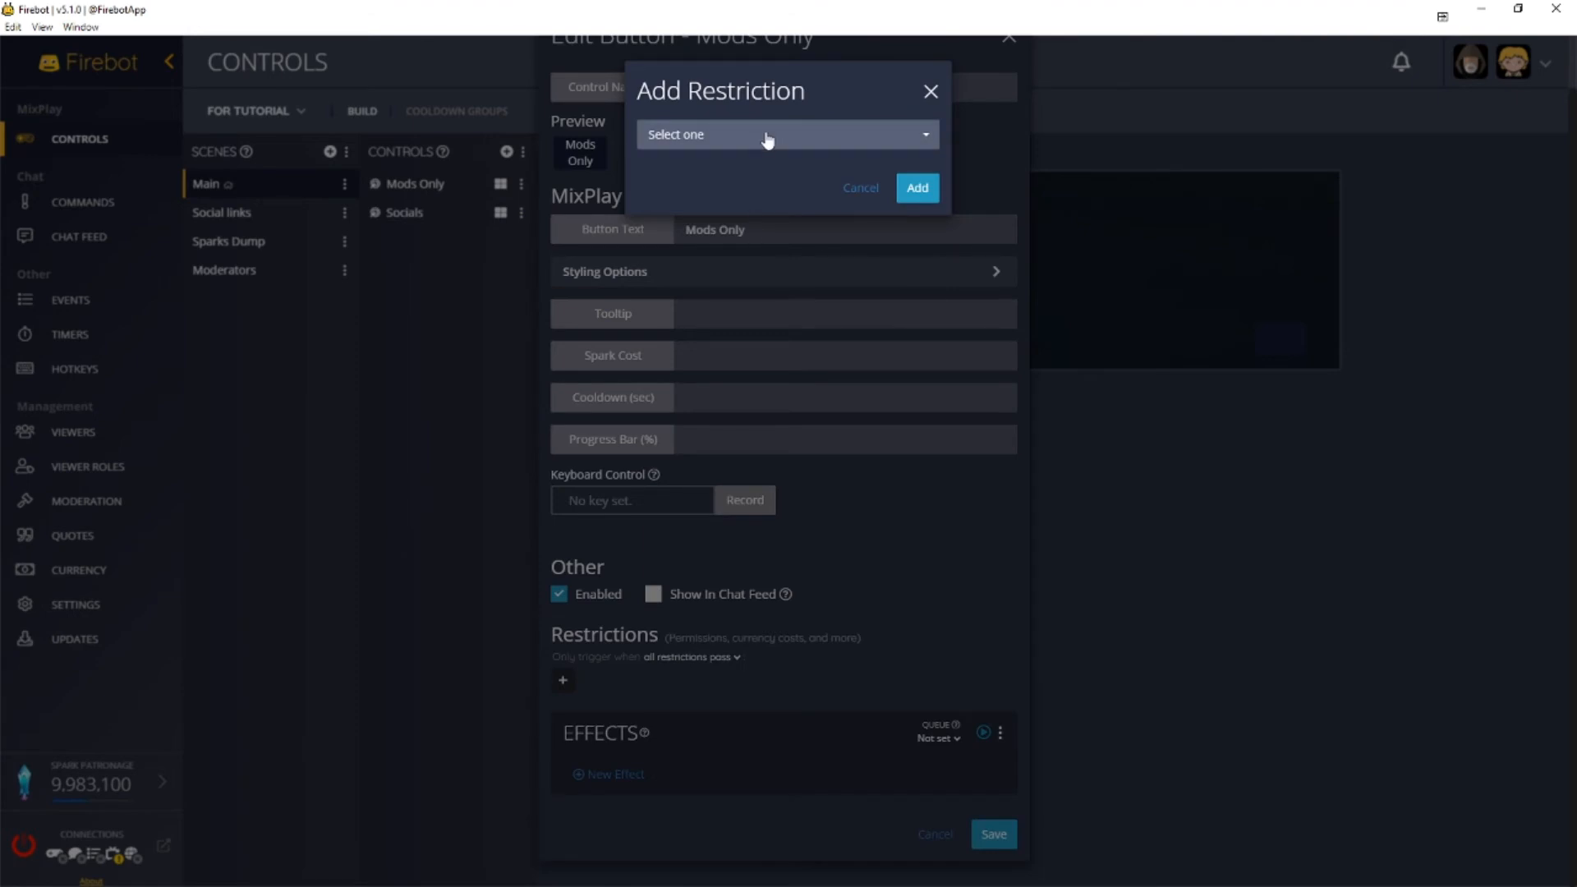
- Add a Permissions restriction to the Mods Only button and expand its settings
click(761, 134)
click(756, 355)
click(913, 187)
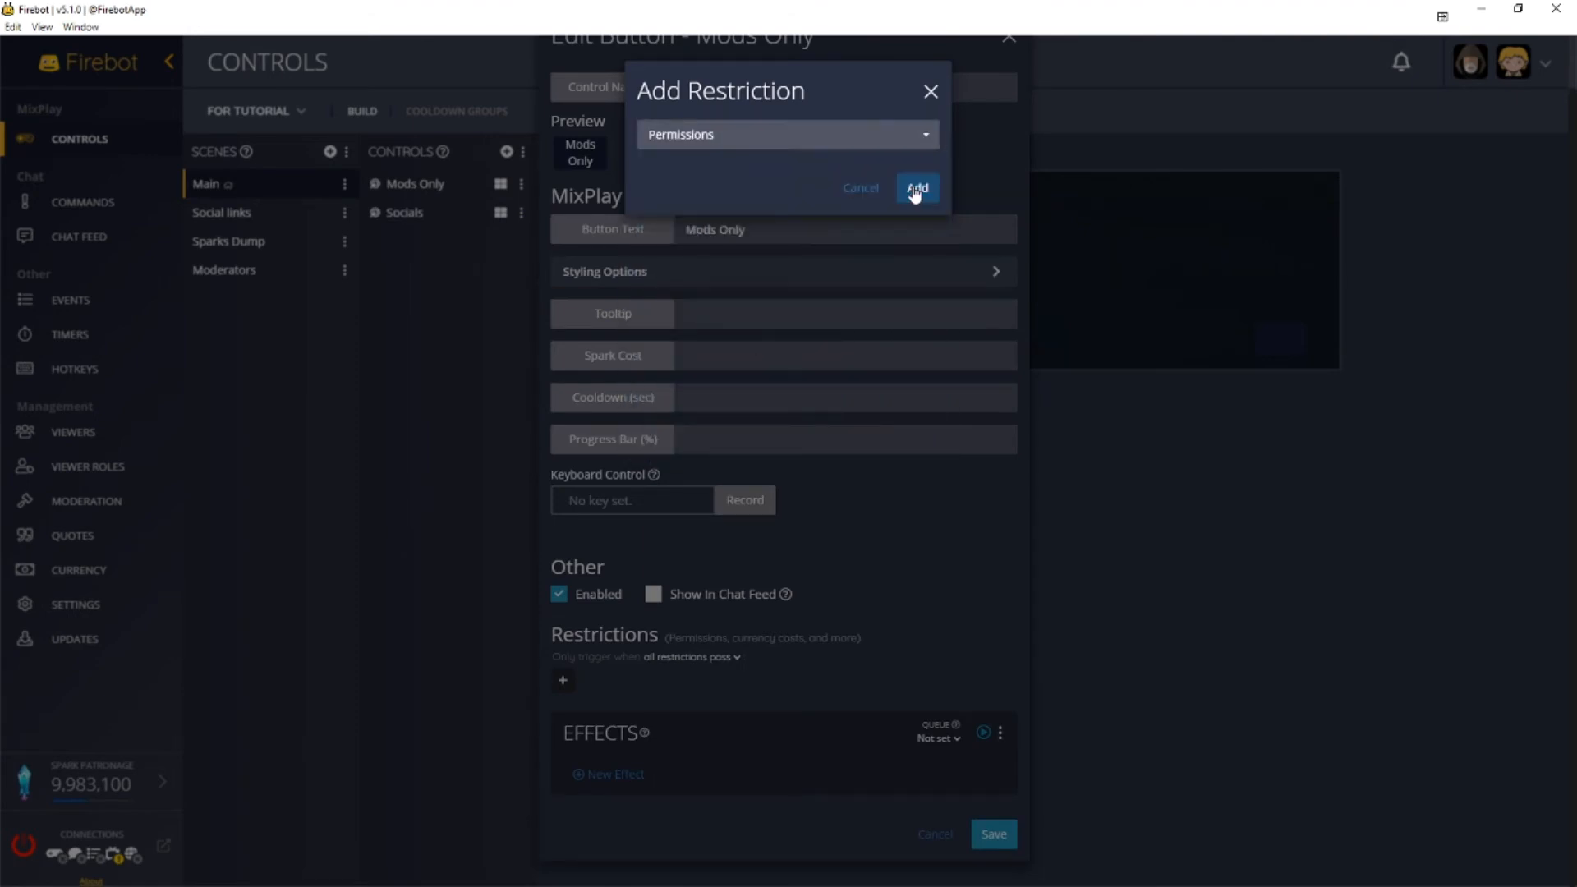
click(684, 683)
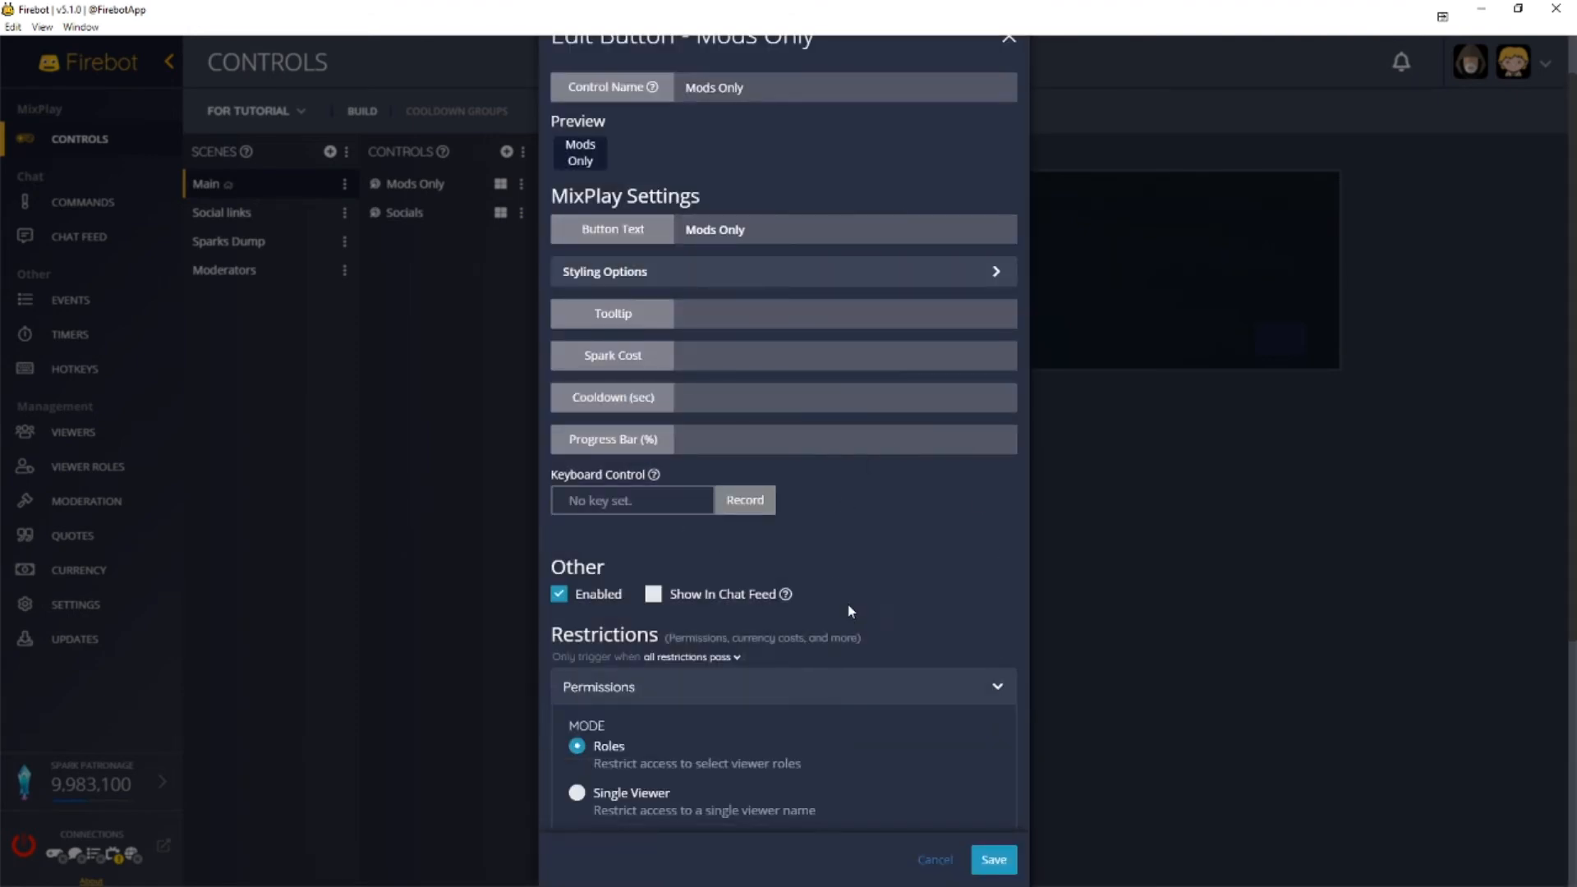
- Restrict the Mods Only button to the Moderators, Channel Editors and Streamer viewer roles
scroll(851, 633, down, 4)
scroll(771, 484, down, 2)
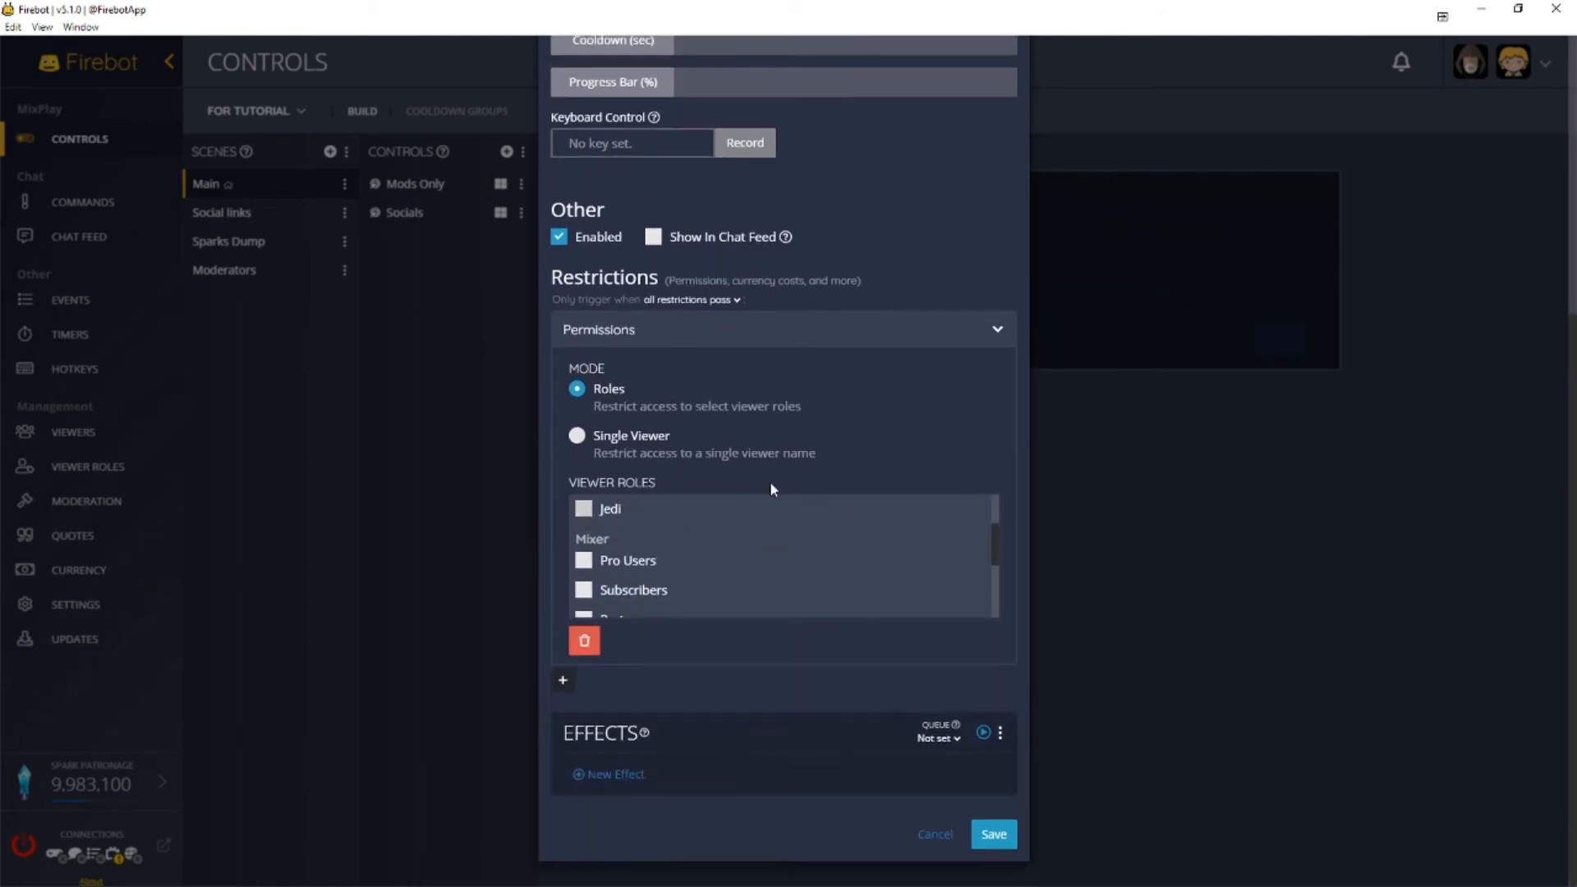
scroll(720, 555, down, 2)
click(584, 575)
scroll(606, 566, down, 2)
click(583, 530)
click(583, 589)
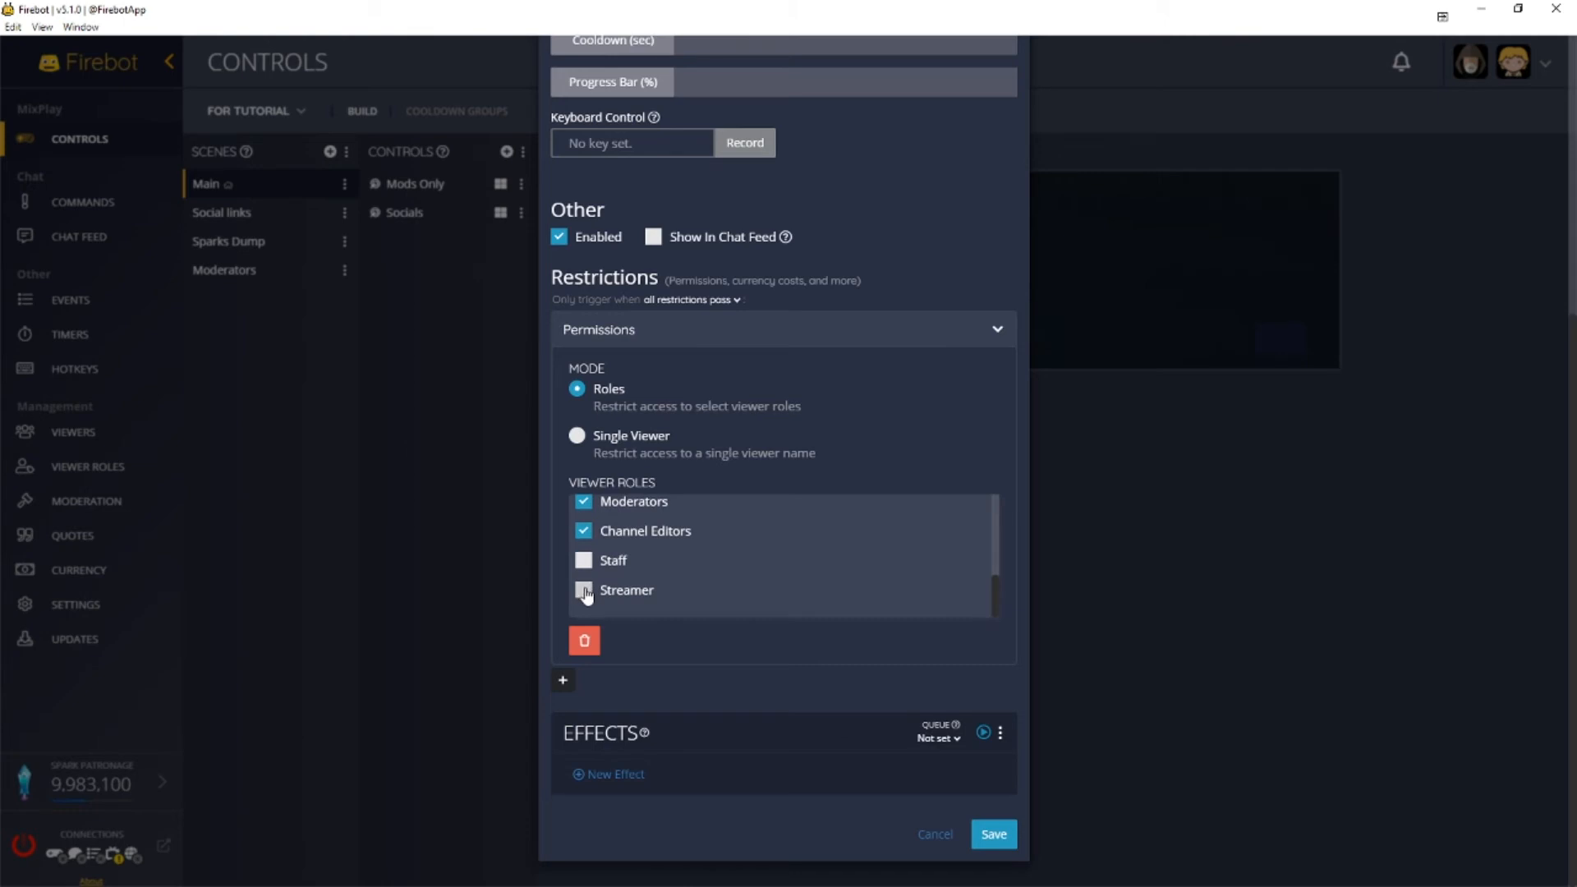
- Add a Change MixPlay Scene effect to the Mods Only button that moves the associated single viewer to the Moderators scene, and save the button
click(607, 774)
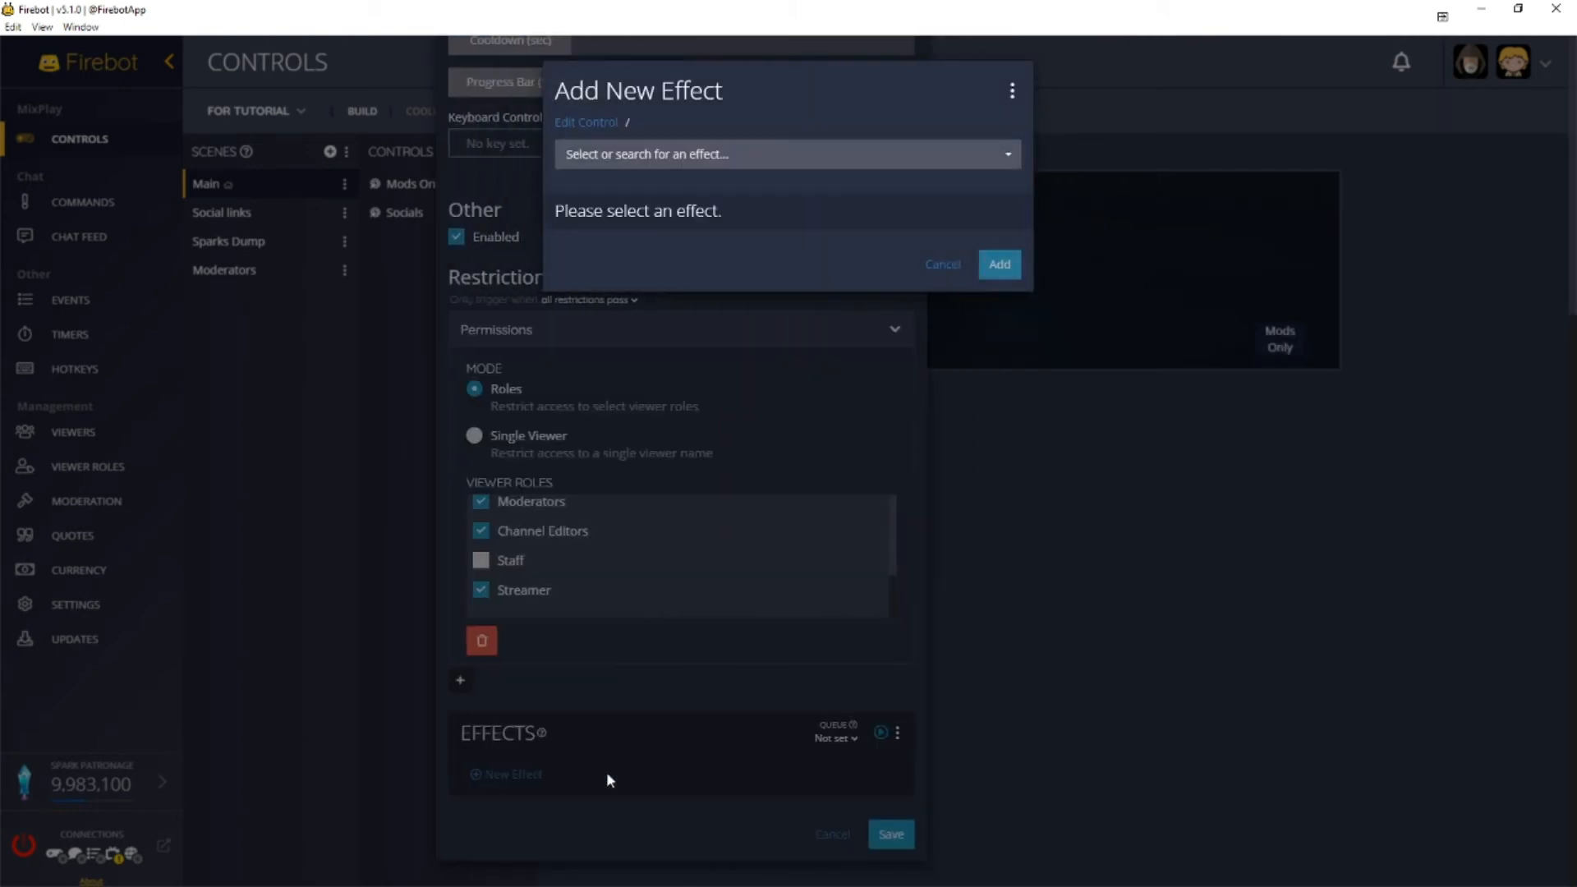
click(790, 279)
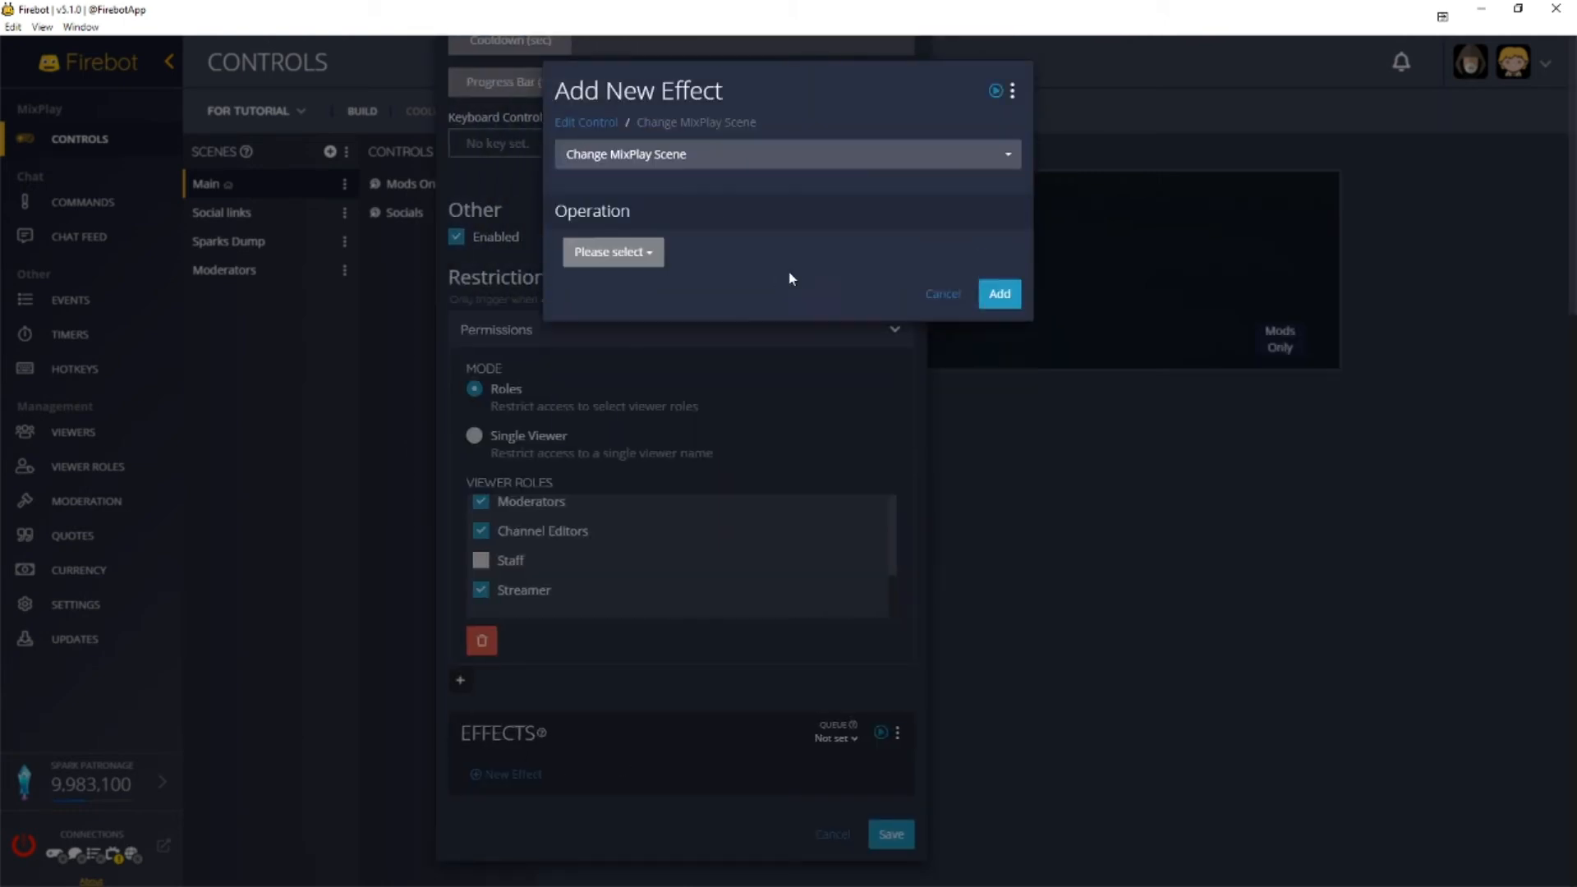
click(630, 253)
click(632, 284)
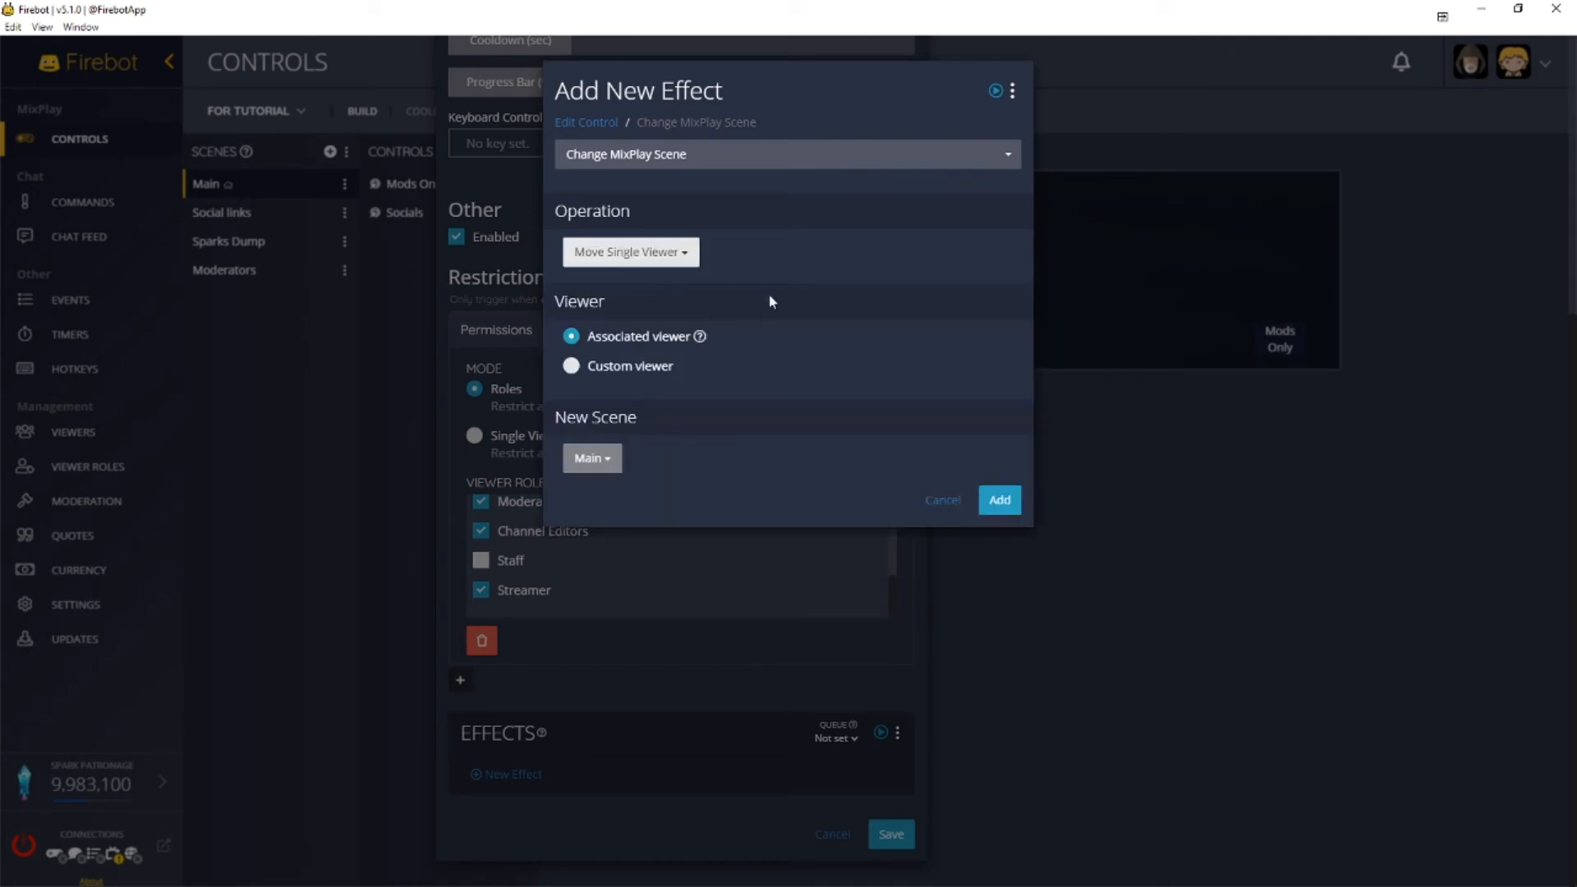
click(592, 458)
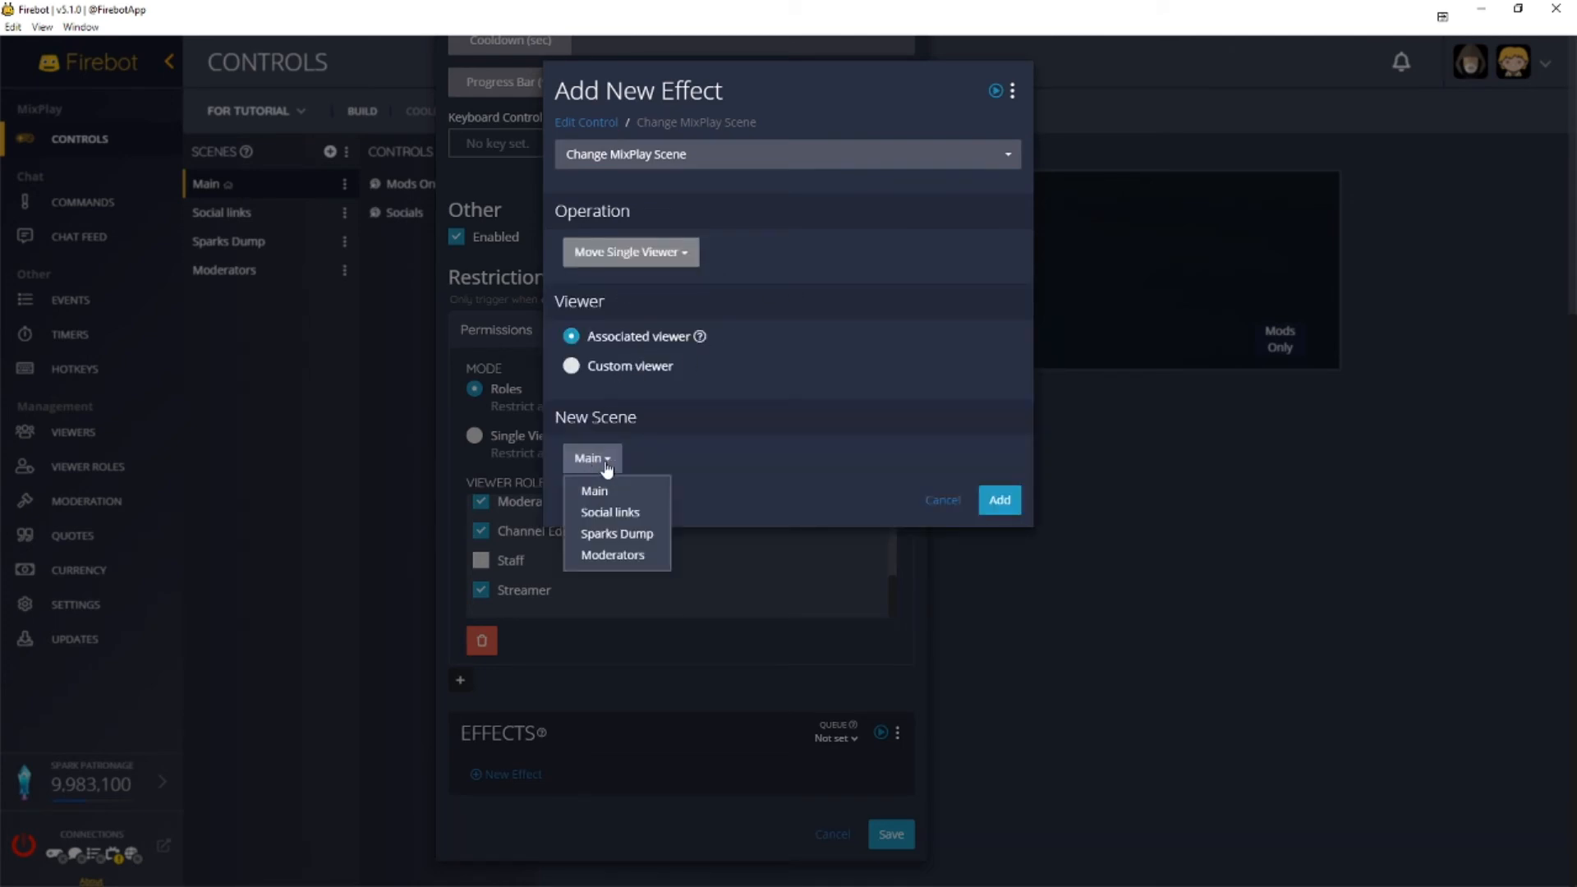
click(606, 553)
click(1002, 503)
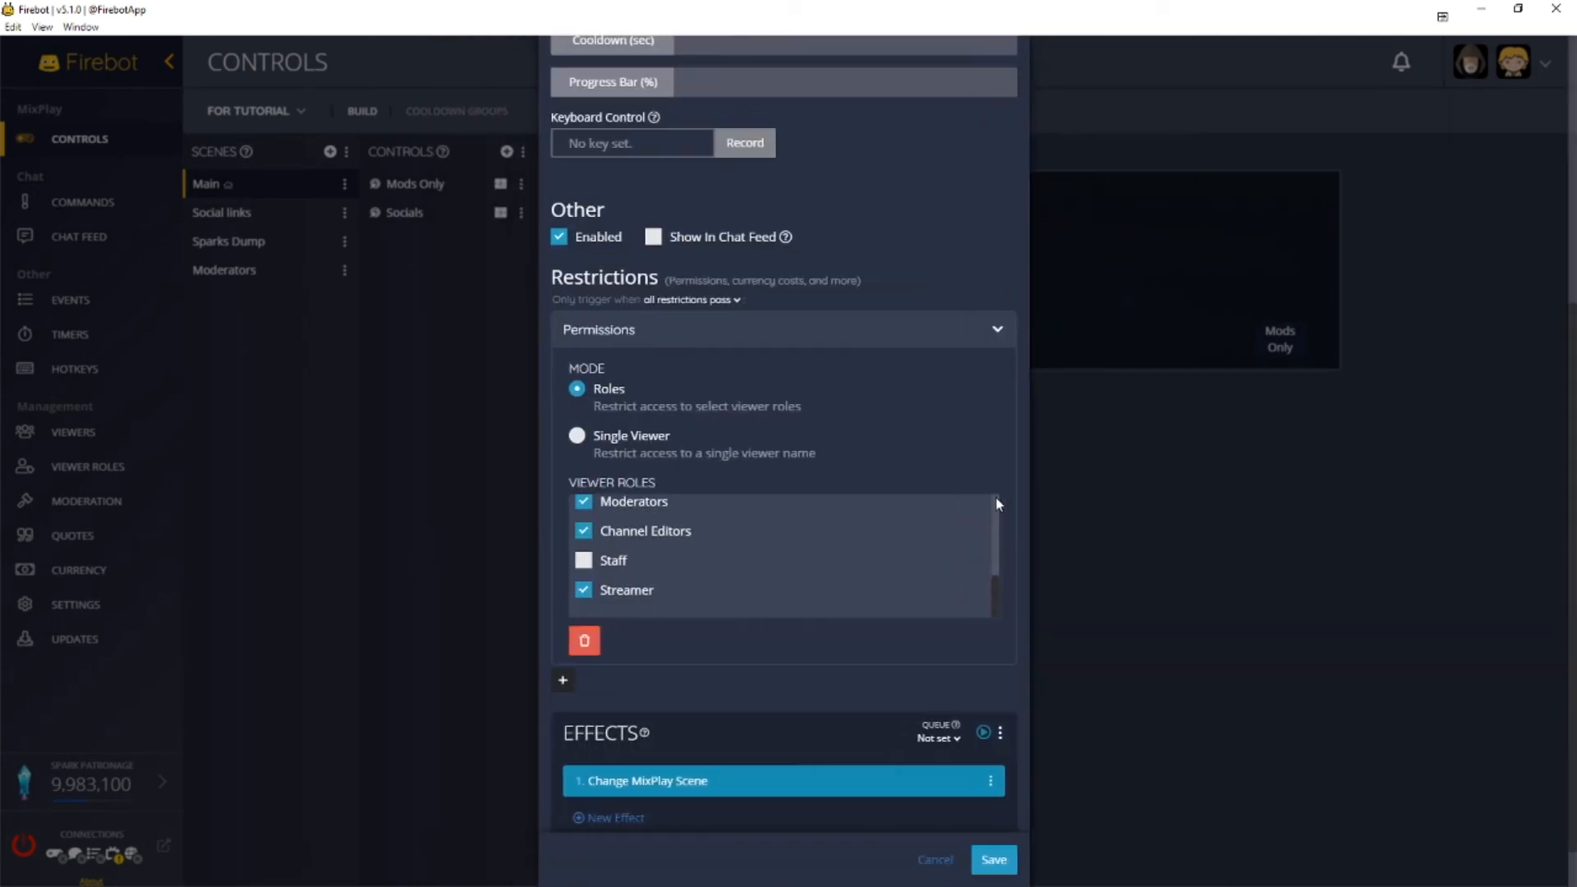
click(998, 858)
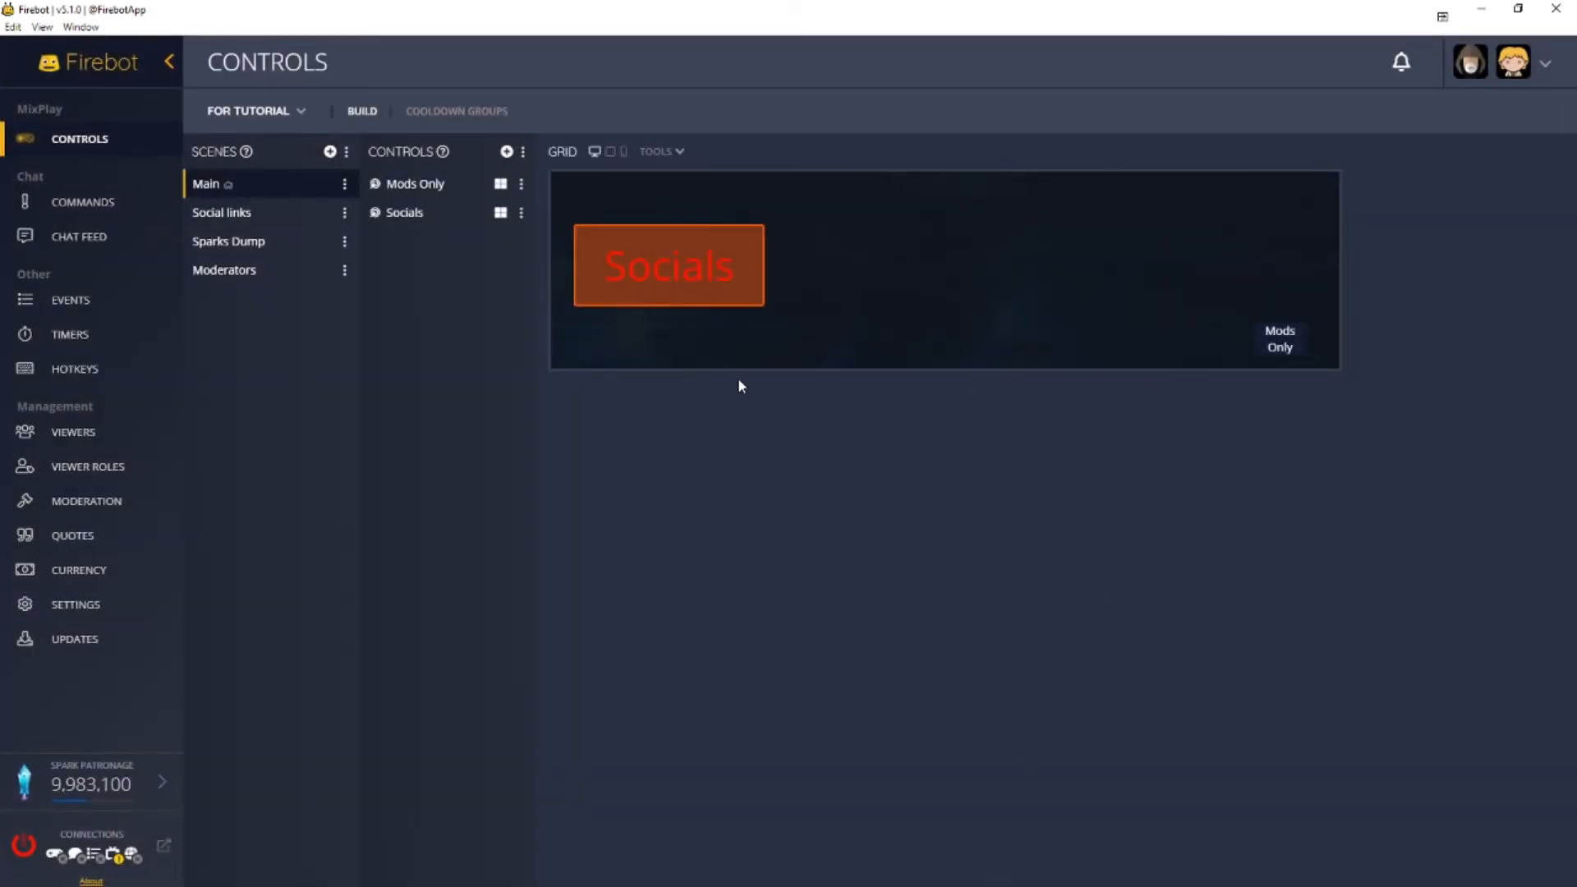
- Copy the Back control from the Sparks Dump scene and paste it into the Moderators scene
click(240, 270)
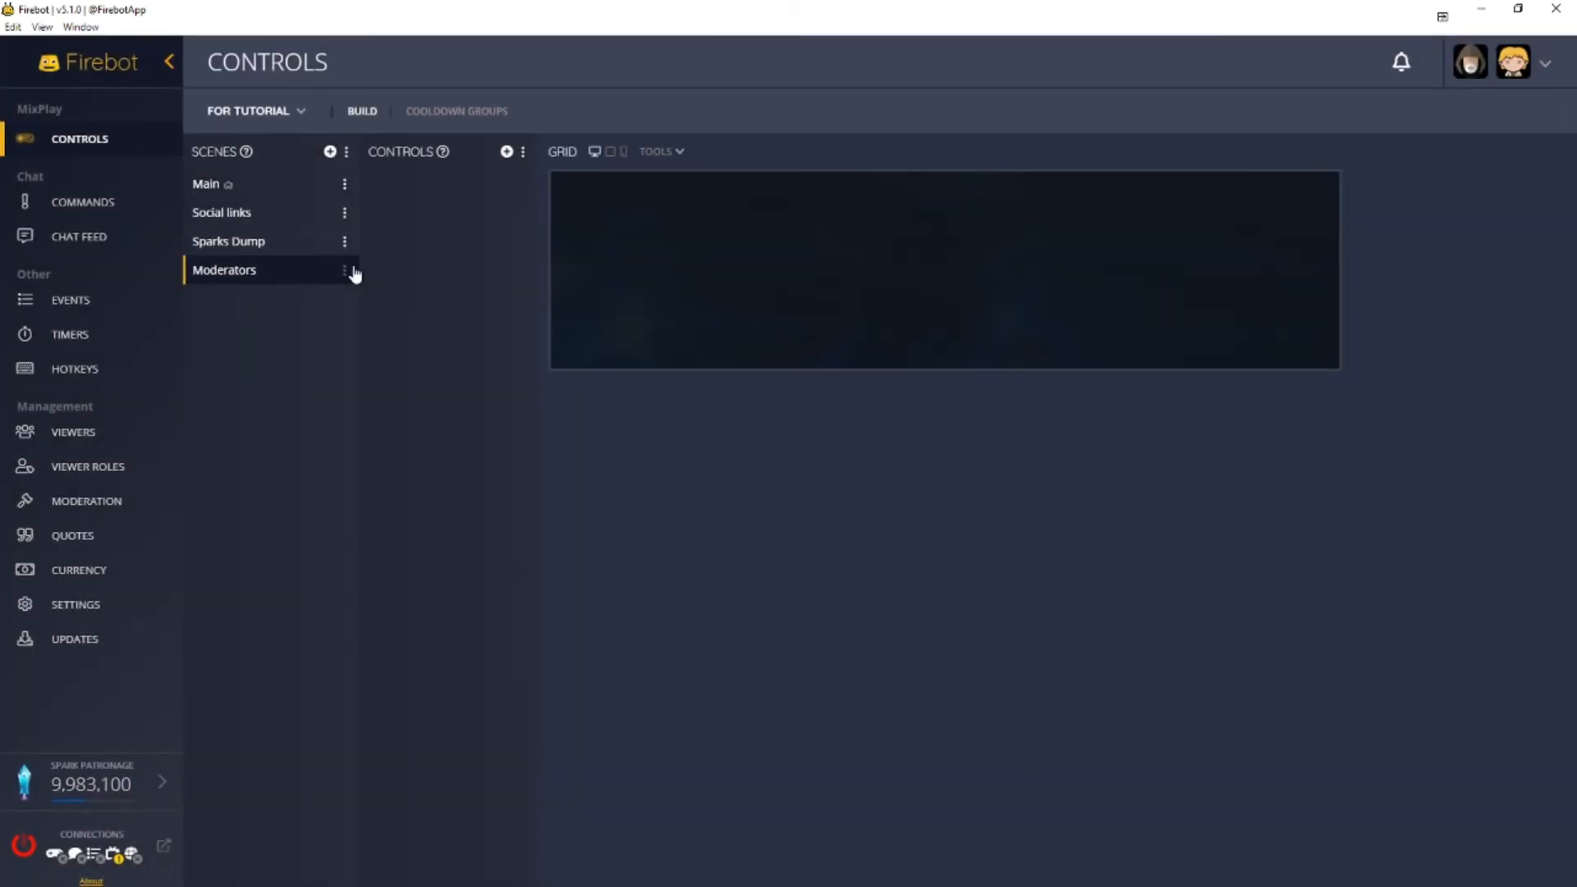
click(306, 243)
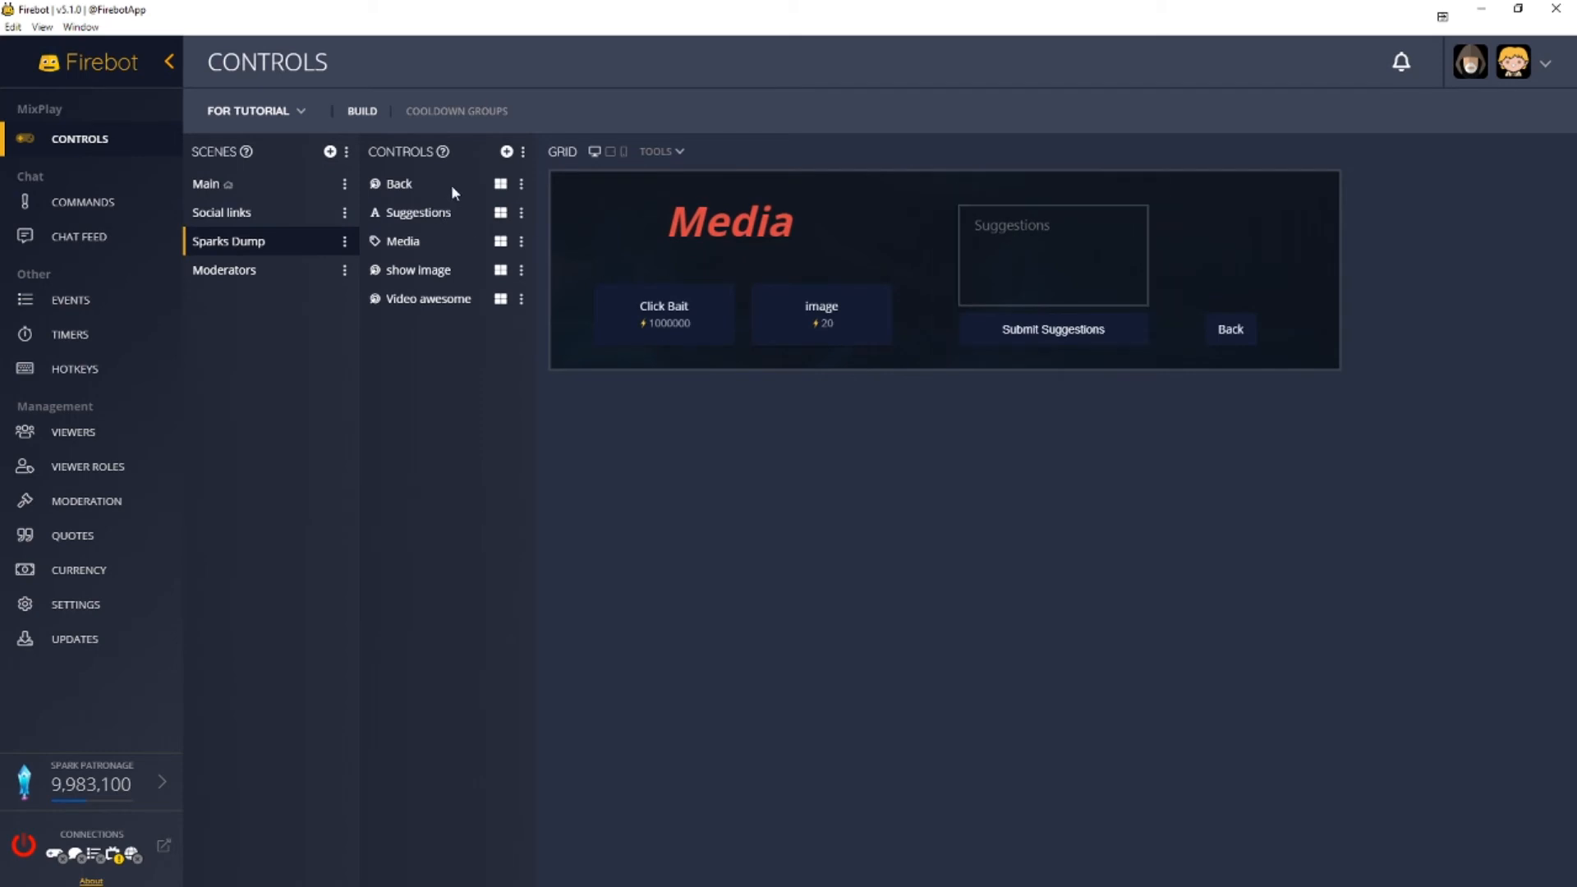
click(521, 183)
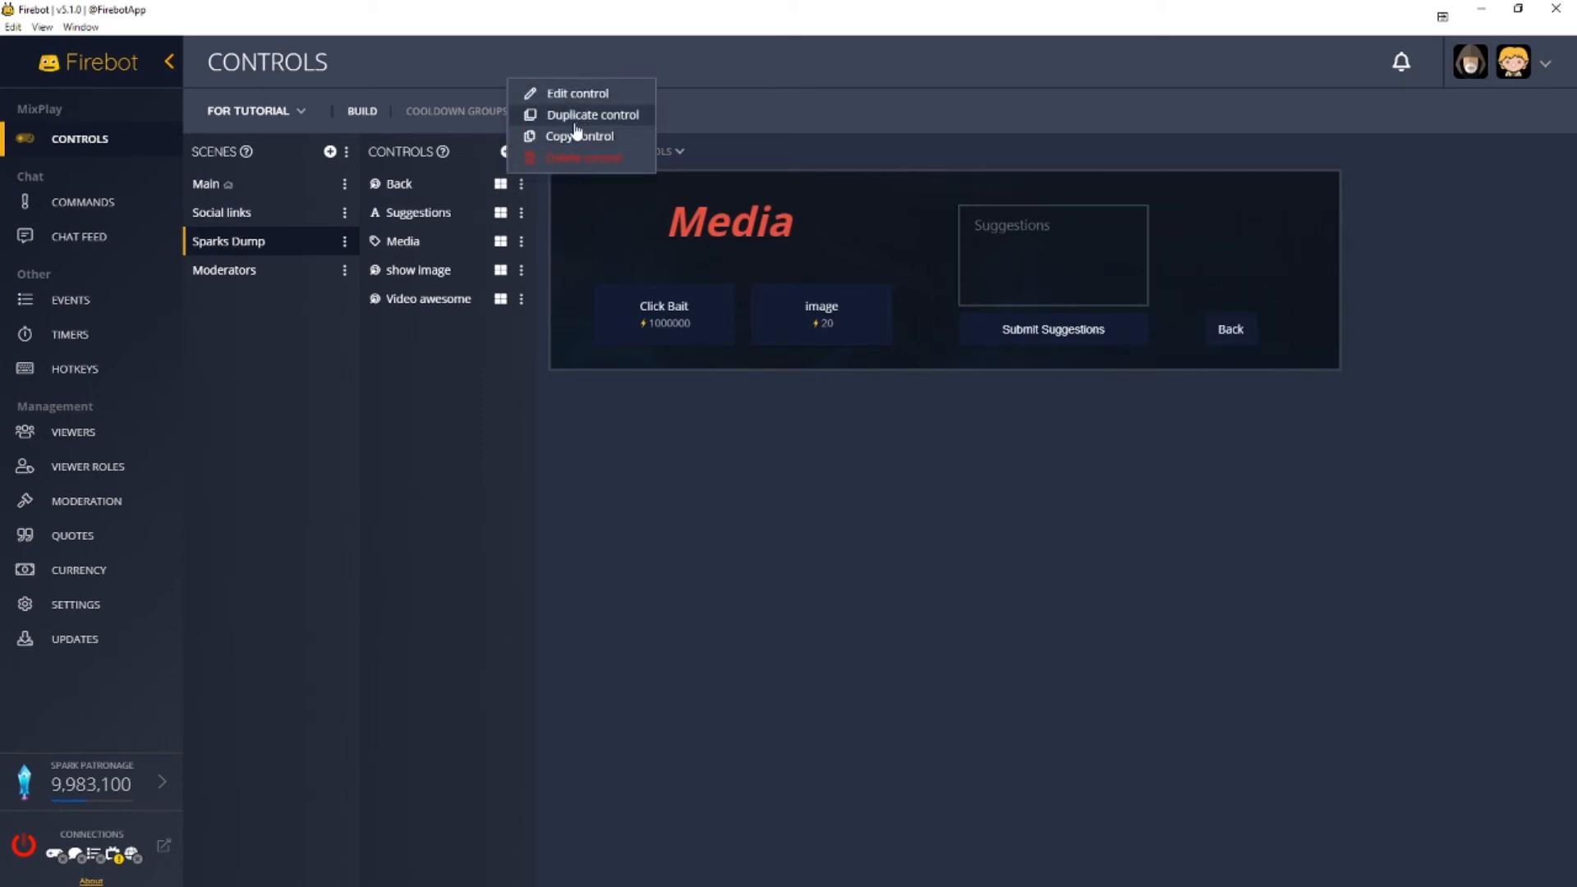
click(544, 135)
click(341, 271)
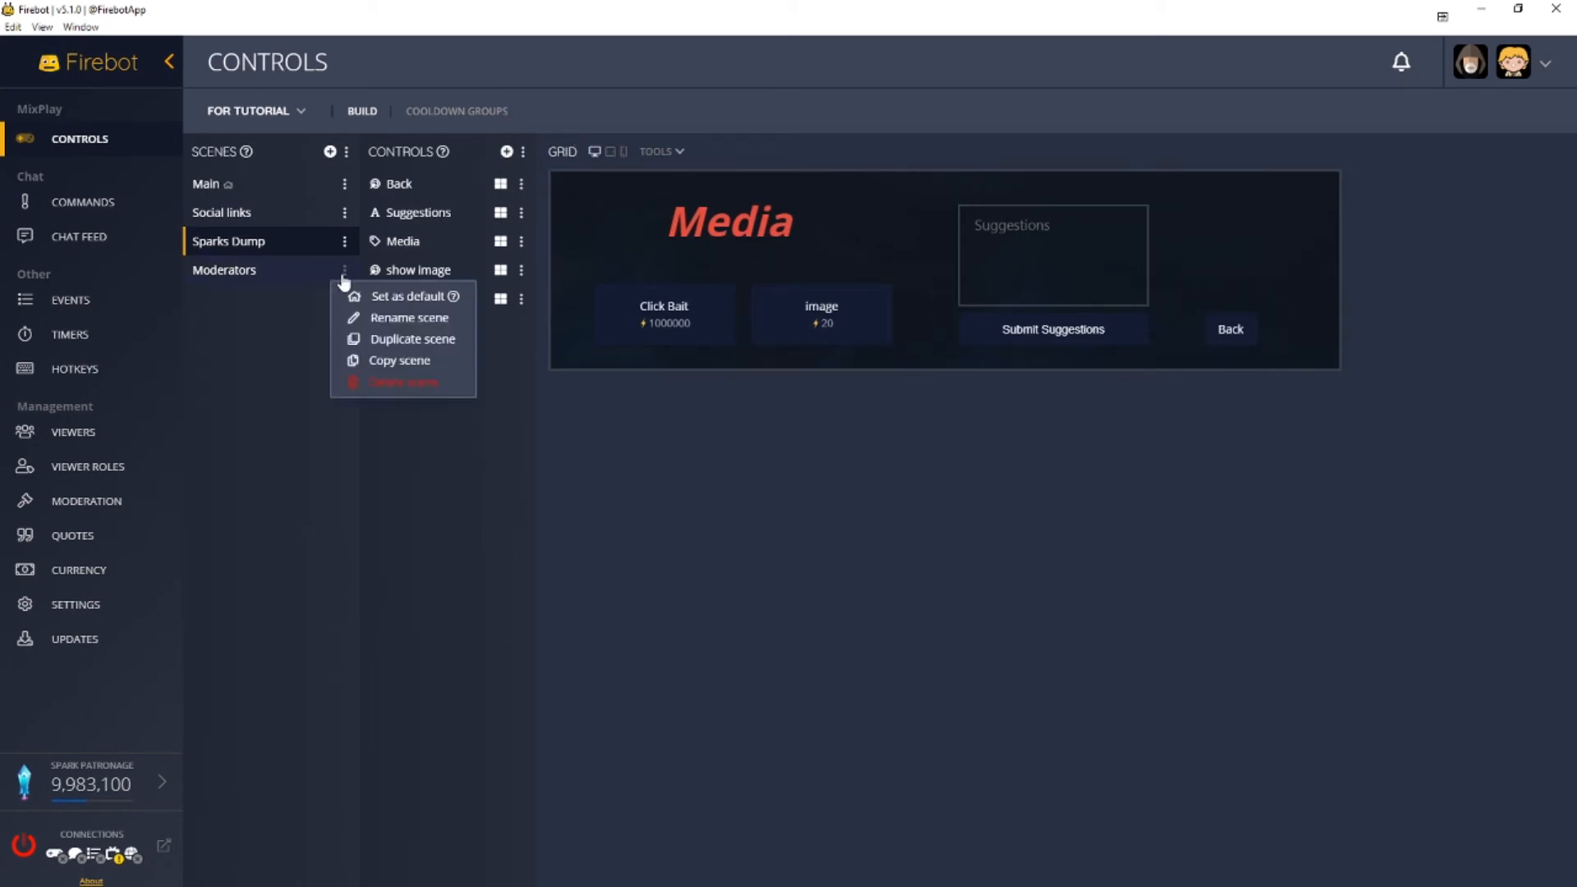
click(309, 280)
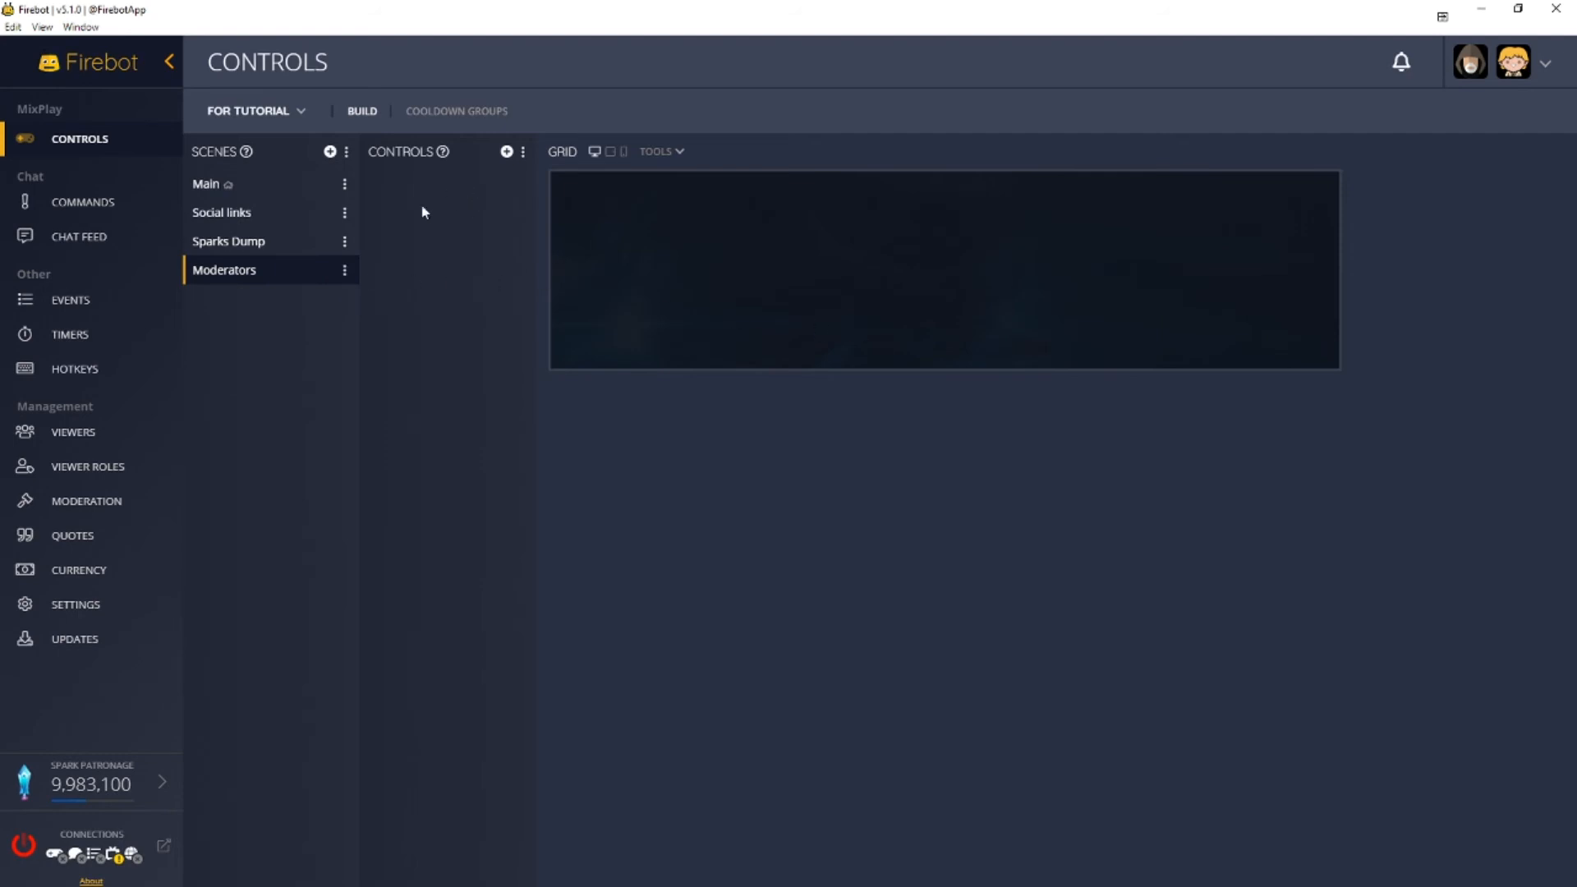
click(523, 152)
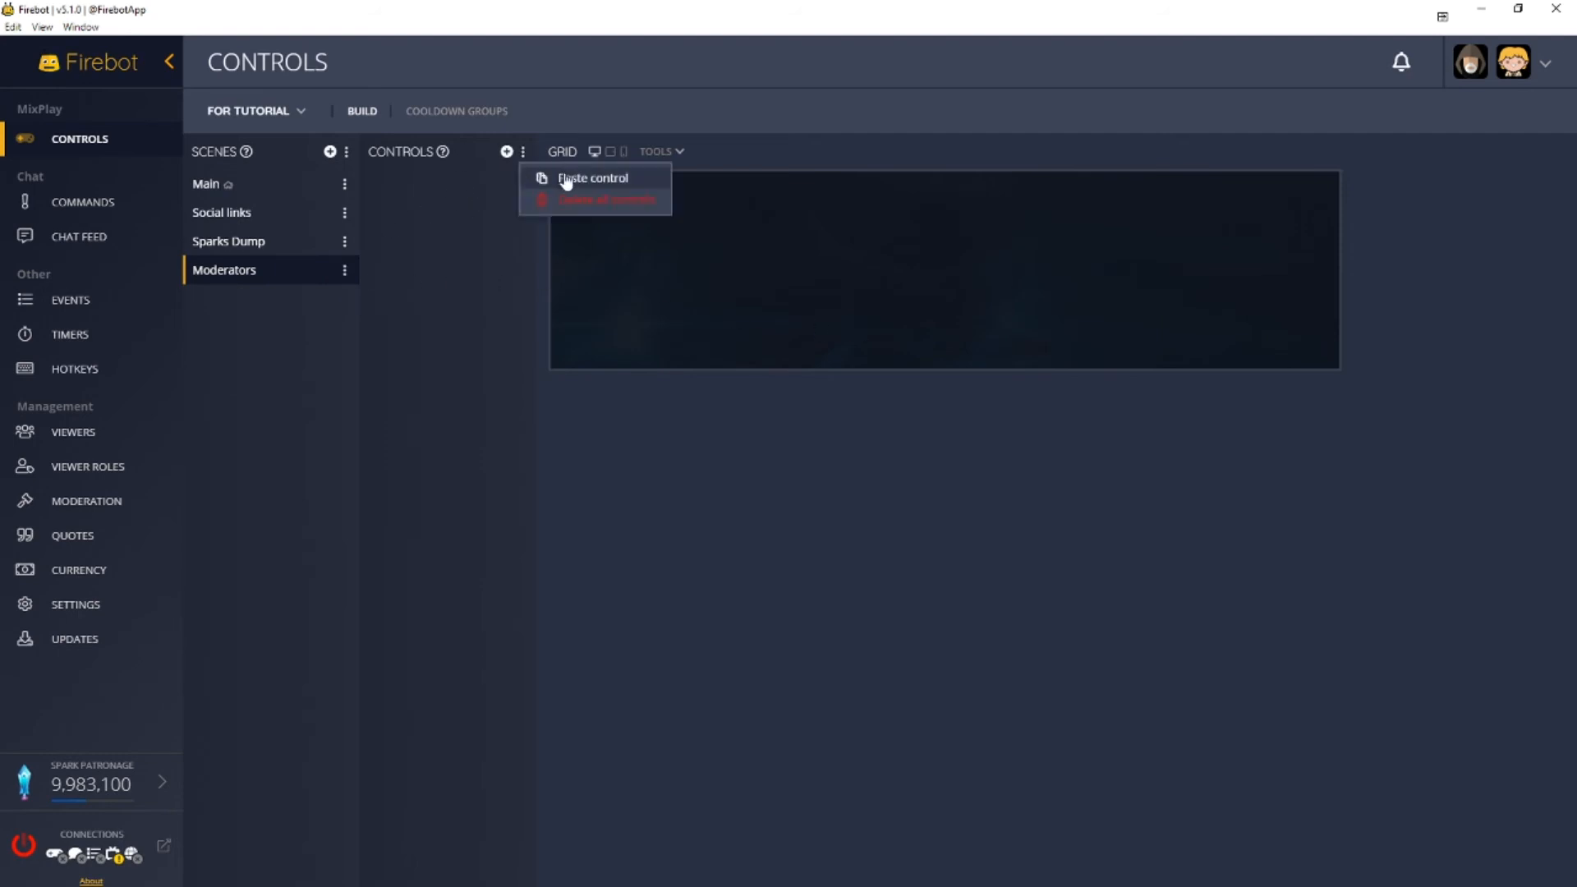
click(552, 176)
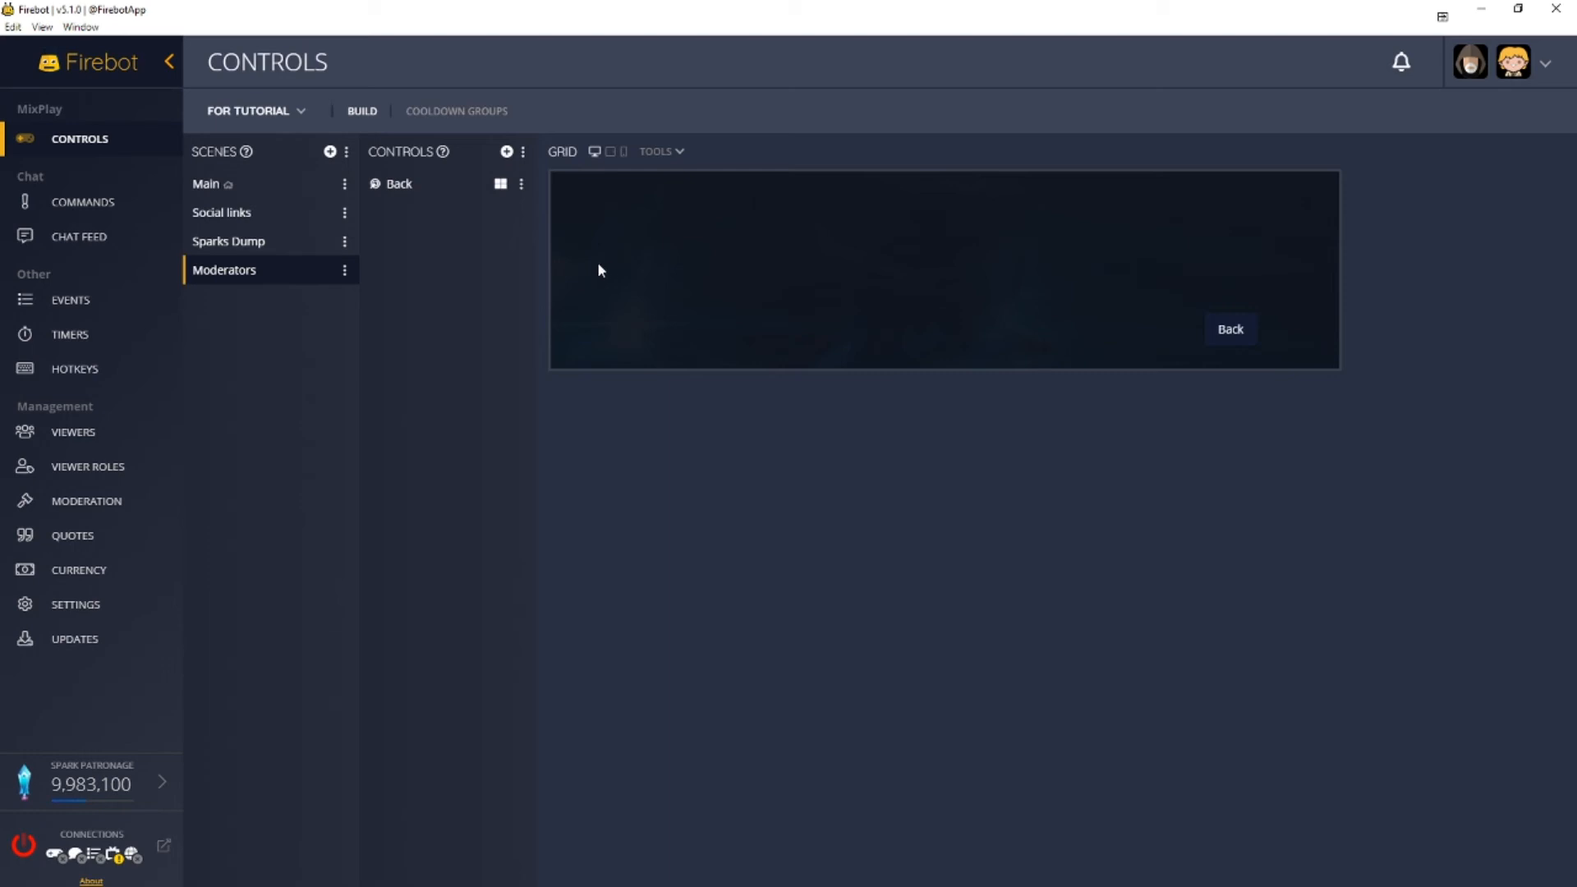
- Create a button control named "On/Off" in the Moderators scene and place it in the grid's upper-left area
click(523, 153)
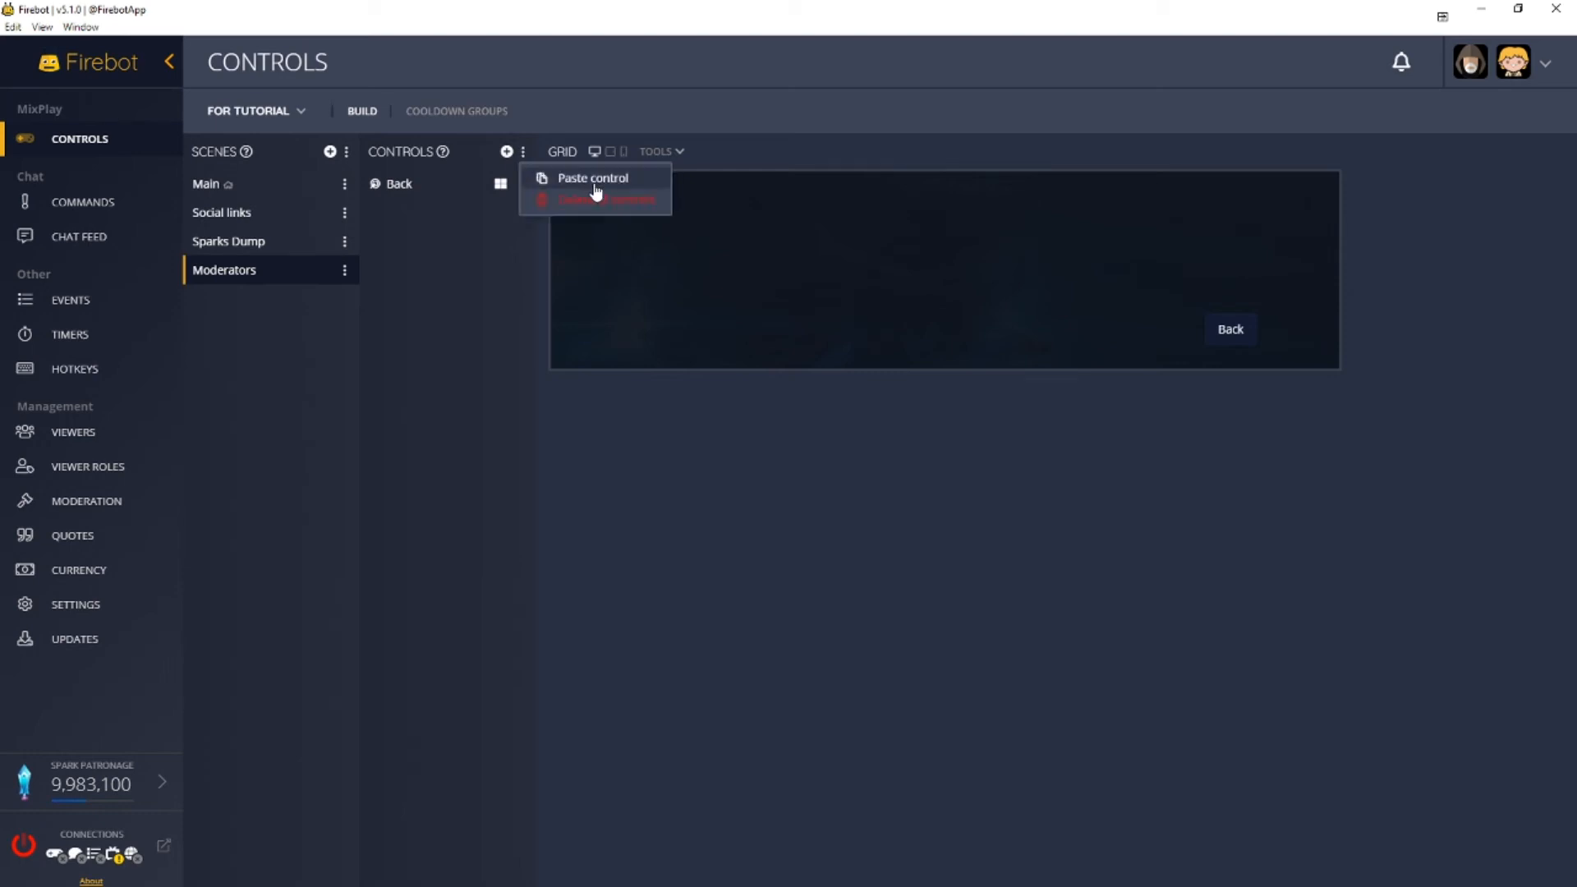
click(507, 152)
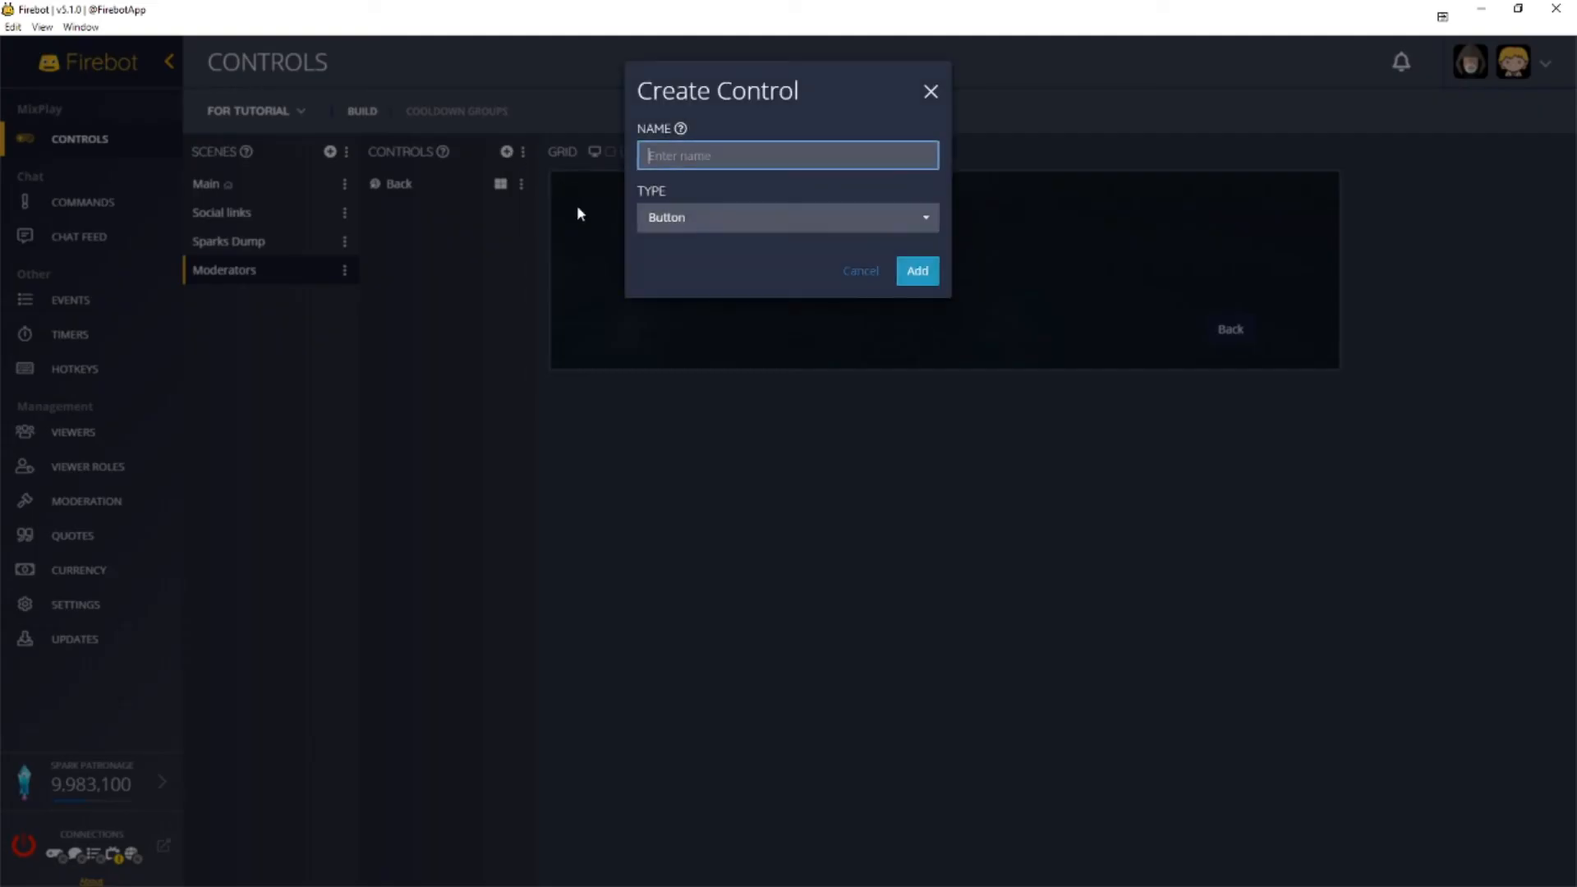
text(On/Off)
key(Return)
click(500, 183)
drag(592, 191, 648, 281)
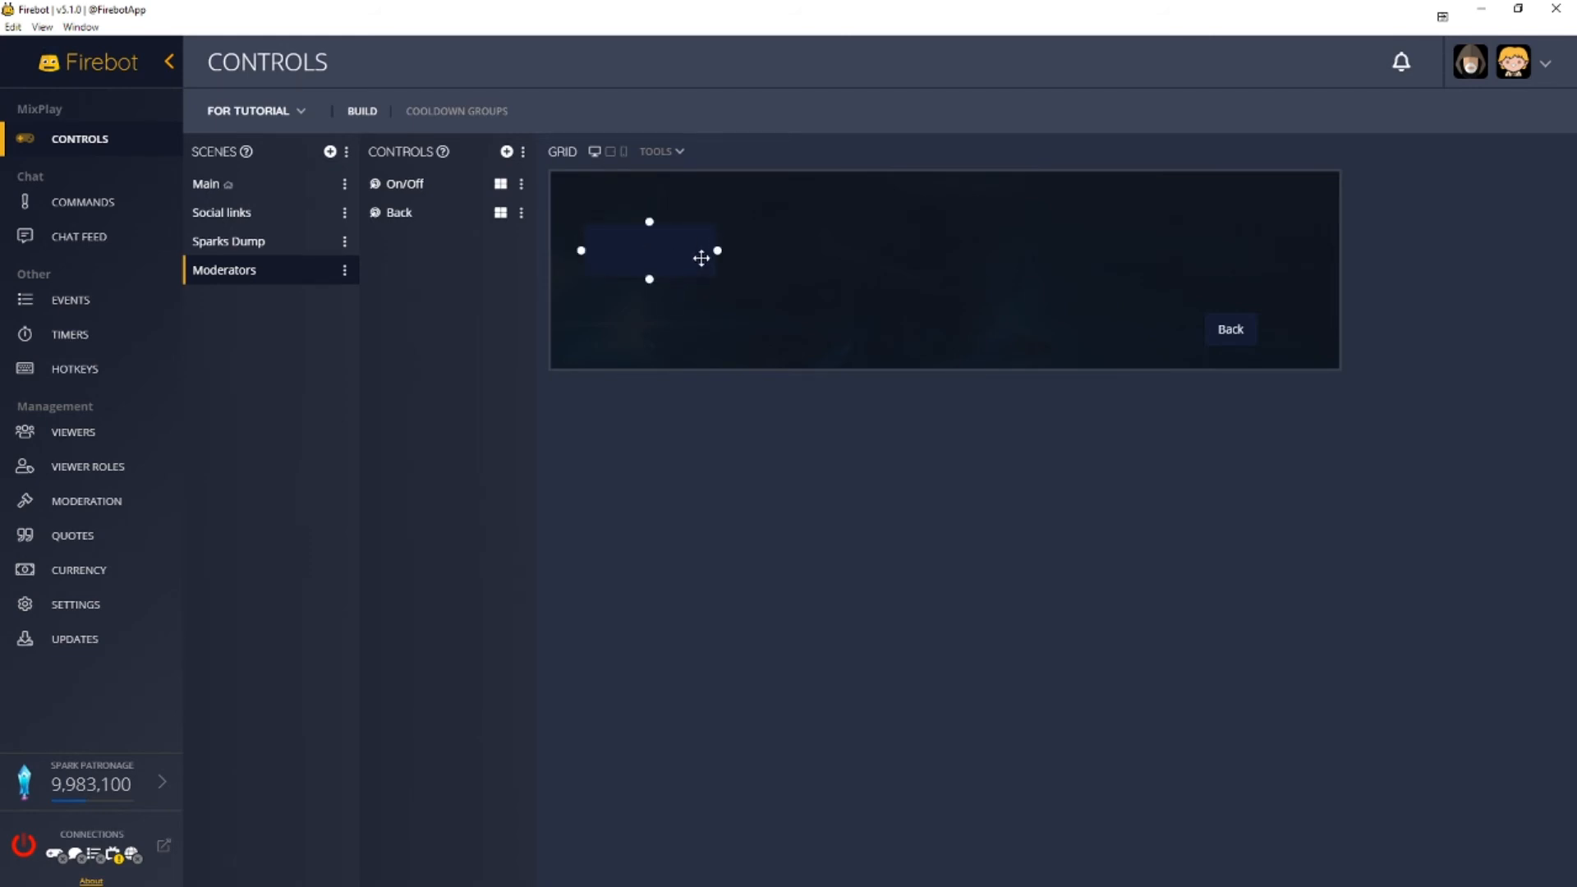
- Open the On/Off control for editing and set its button text to "On/Off"
click(521, 183)
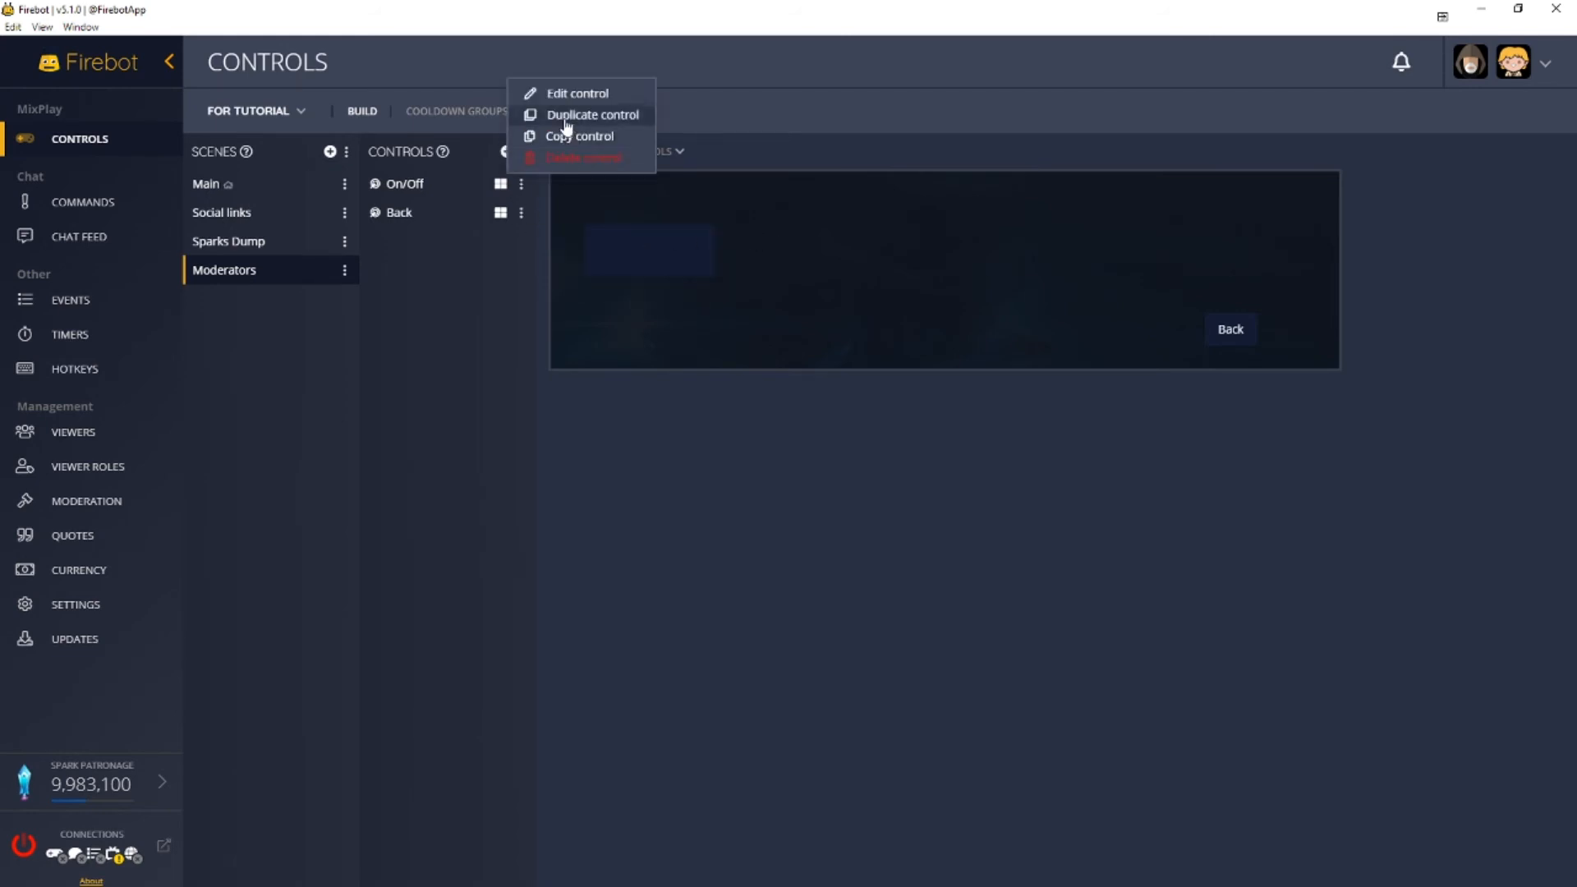
click(575, 92)
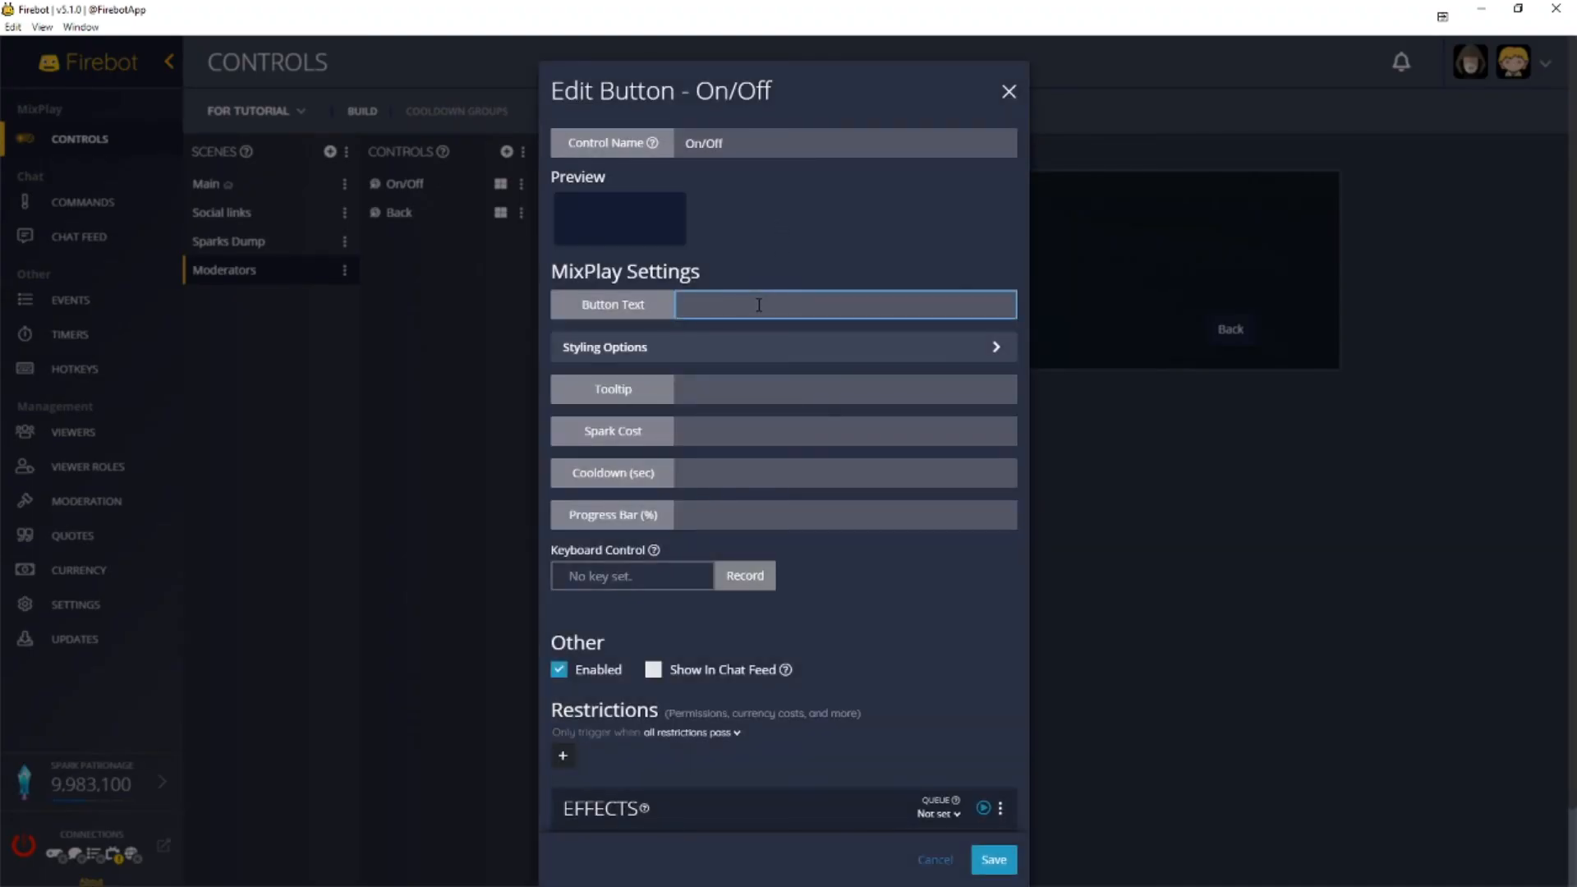
text(On/Off)
click(763, 389)
scroll(784, 419, down, 1)
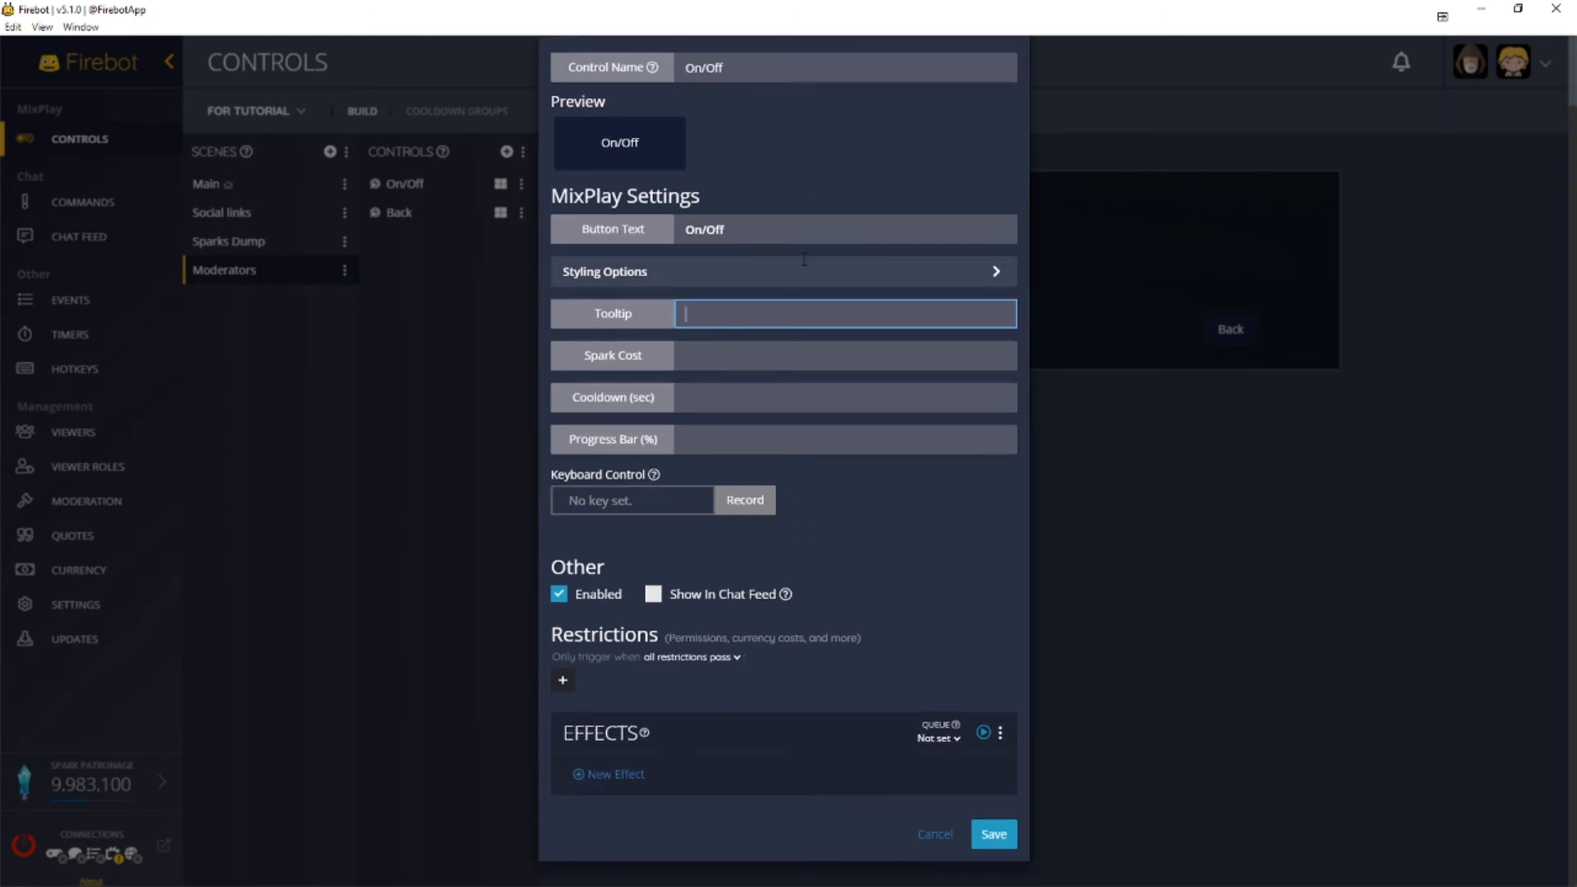
click(861, 454)
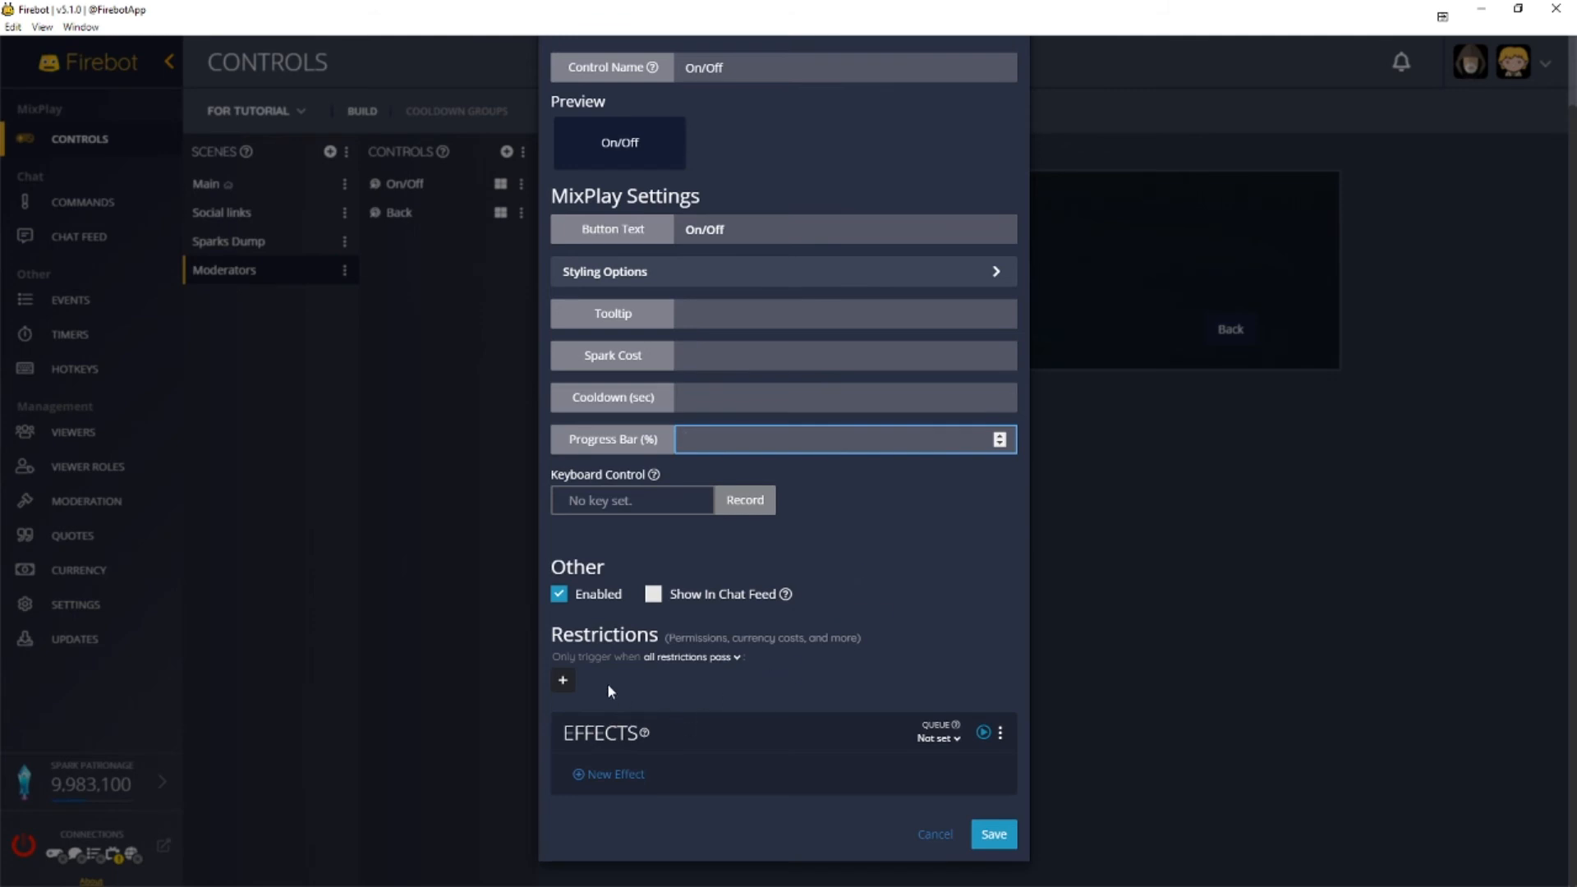
- Add a Permissions restriction to the On/Off button
click(563, 680)
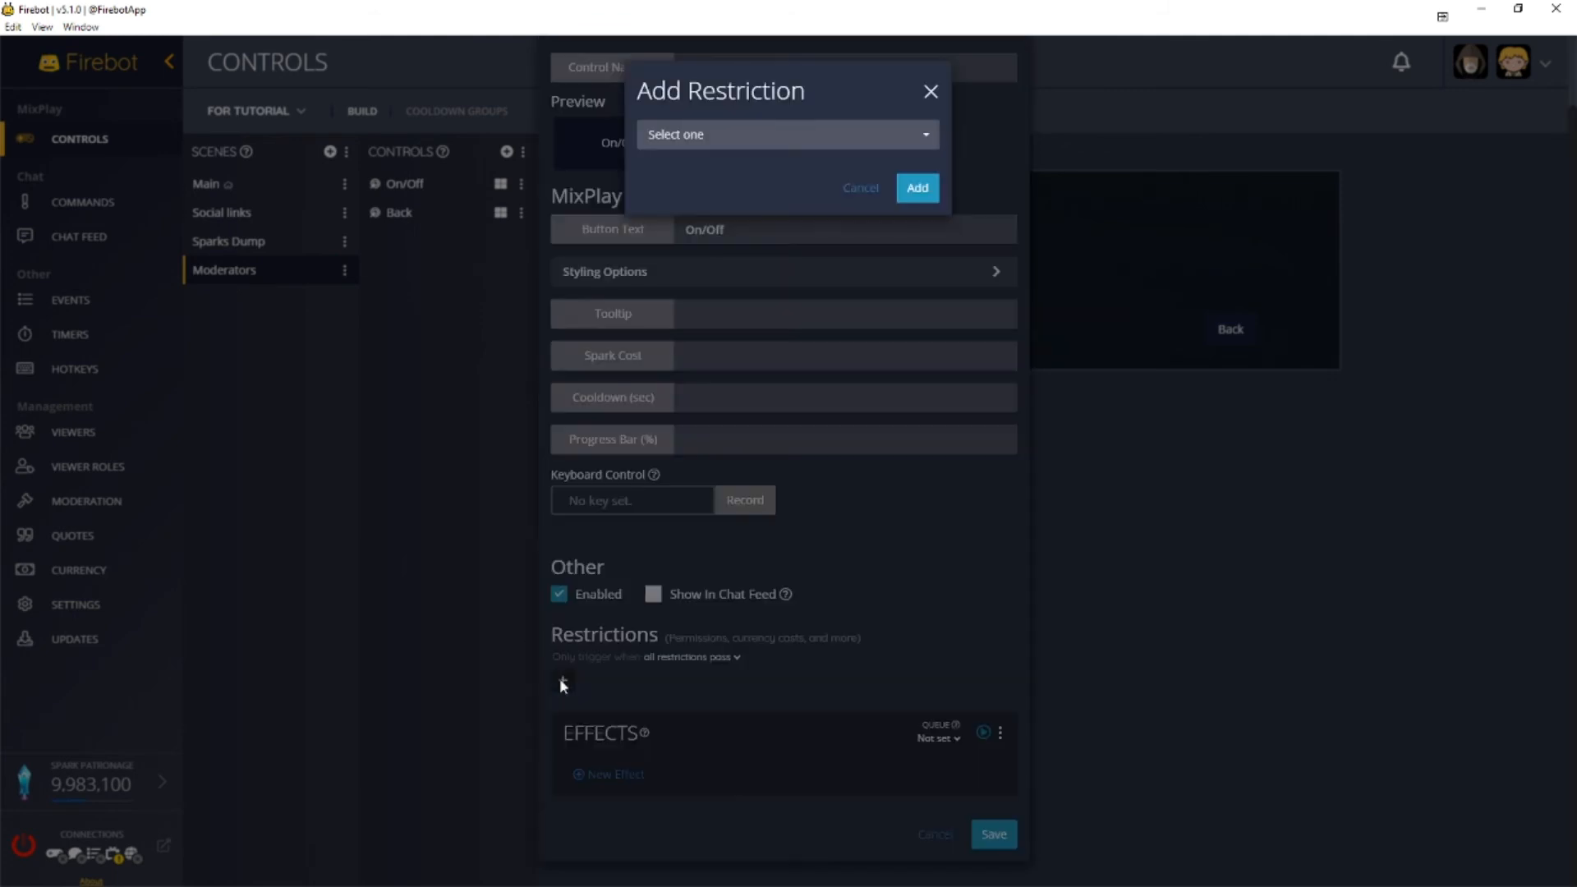
click(866, 145)
scroll(868, 287, down, 2)
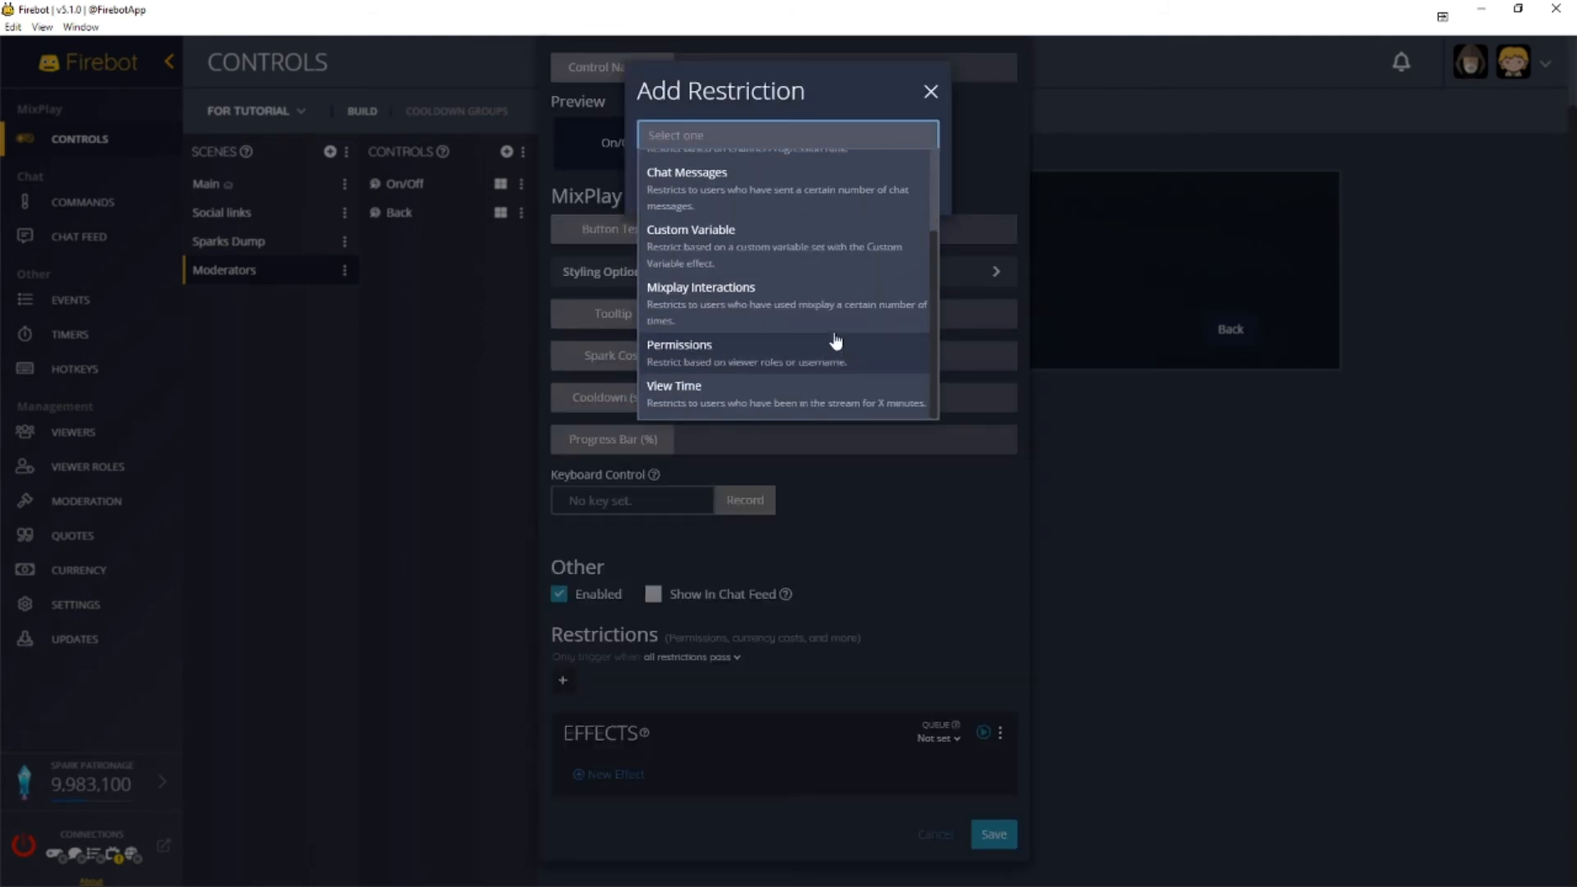
click(796, 363)
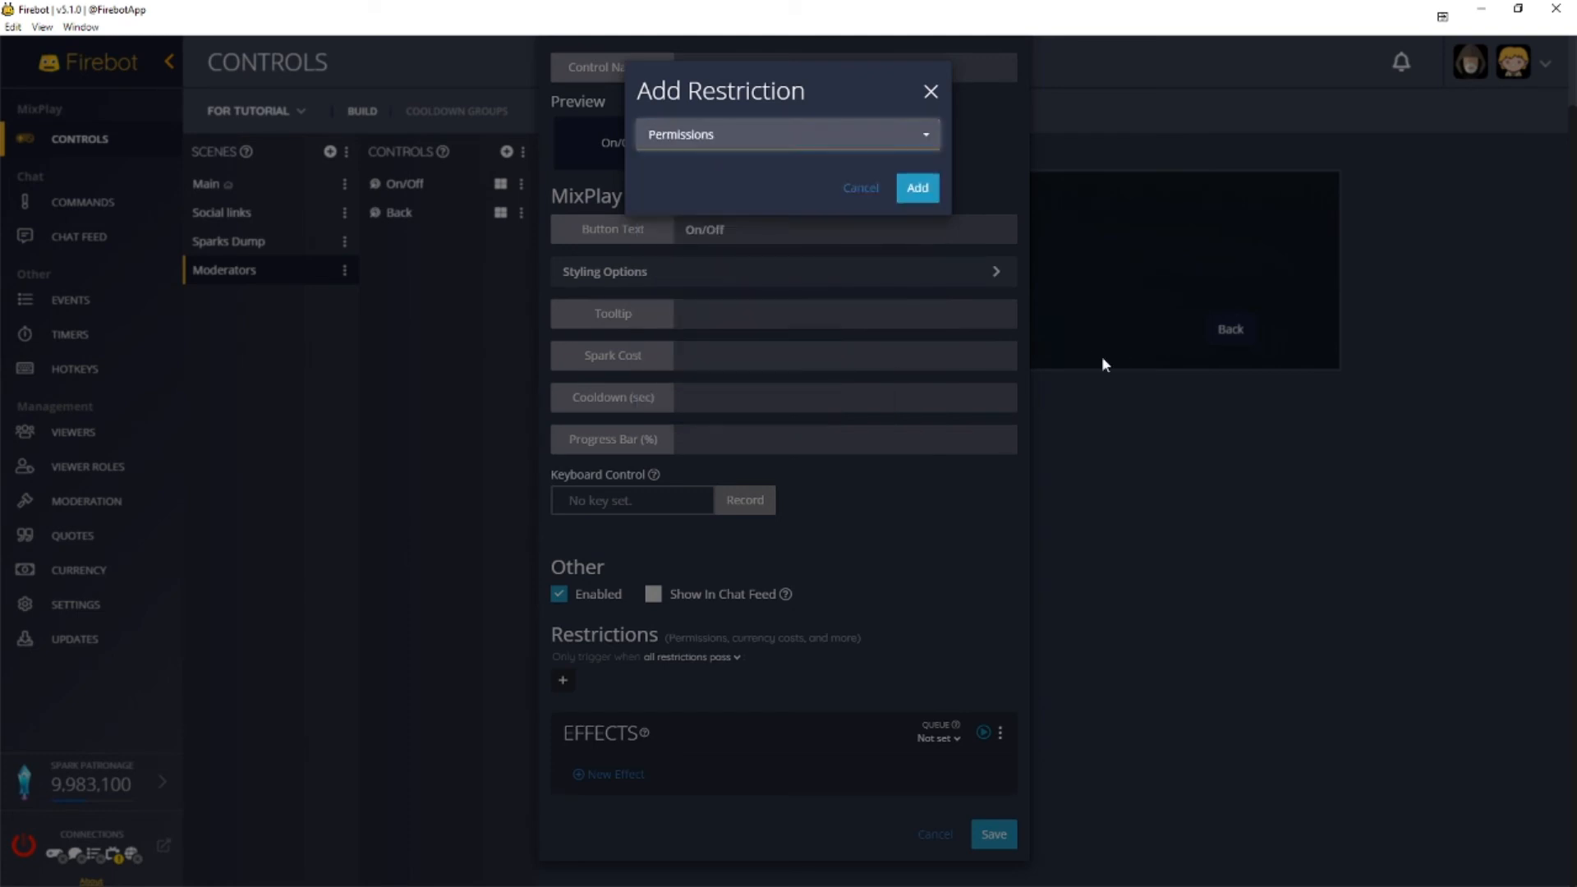
click(918, 187)
scroll(981, 649, down, 1)
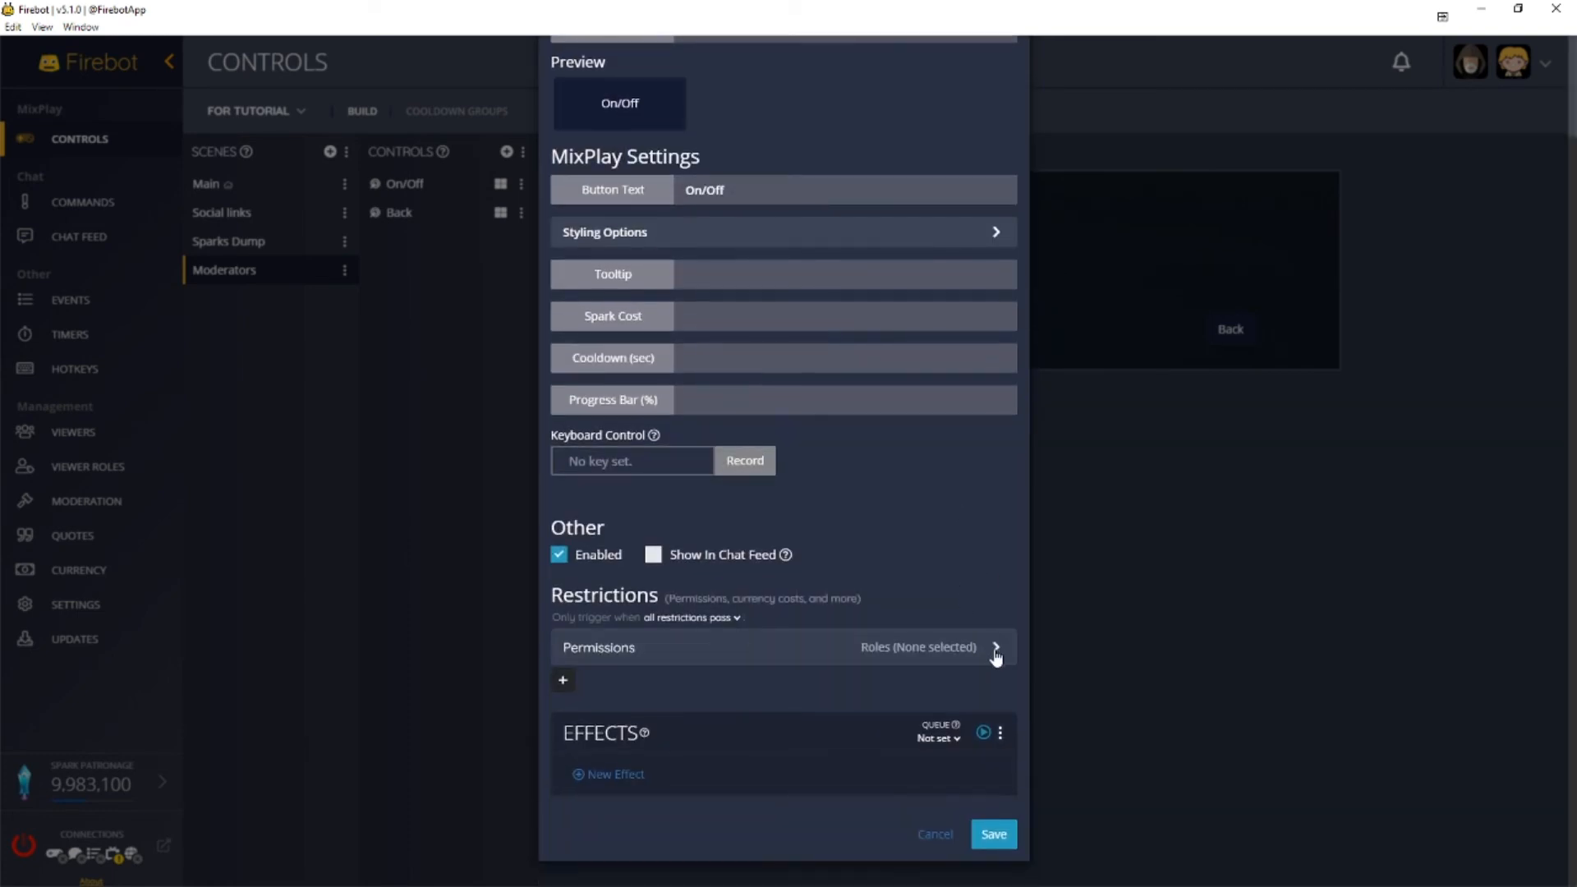
- Restrict the On/Off button to the Streamer, Channel Editors and Moderators viewer roles
click(997, 648)
scroll(987, 573, down, 3)
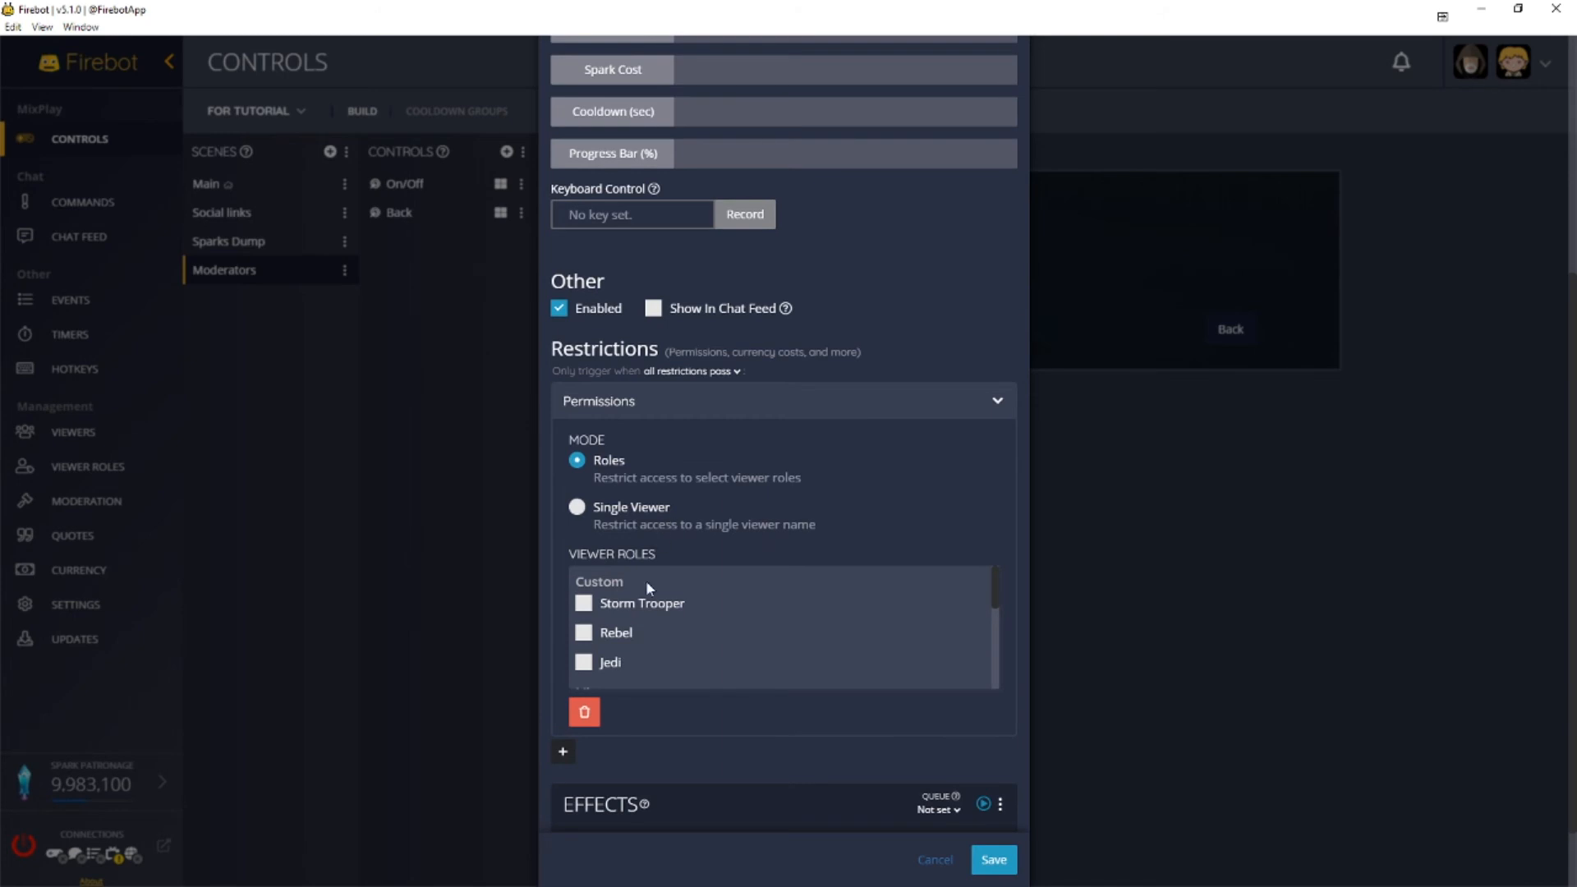
scroll(625, 595, down, 3)
click(622, 593)
click(635, 532)
scroll(649, 558, up, 3)
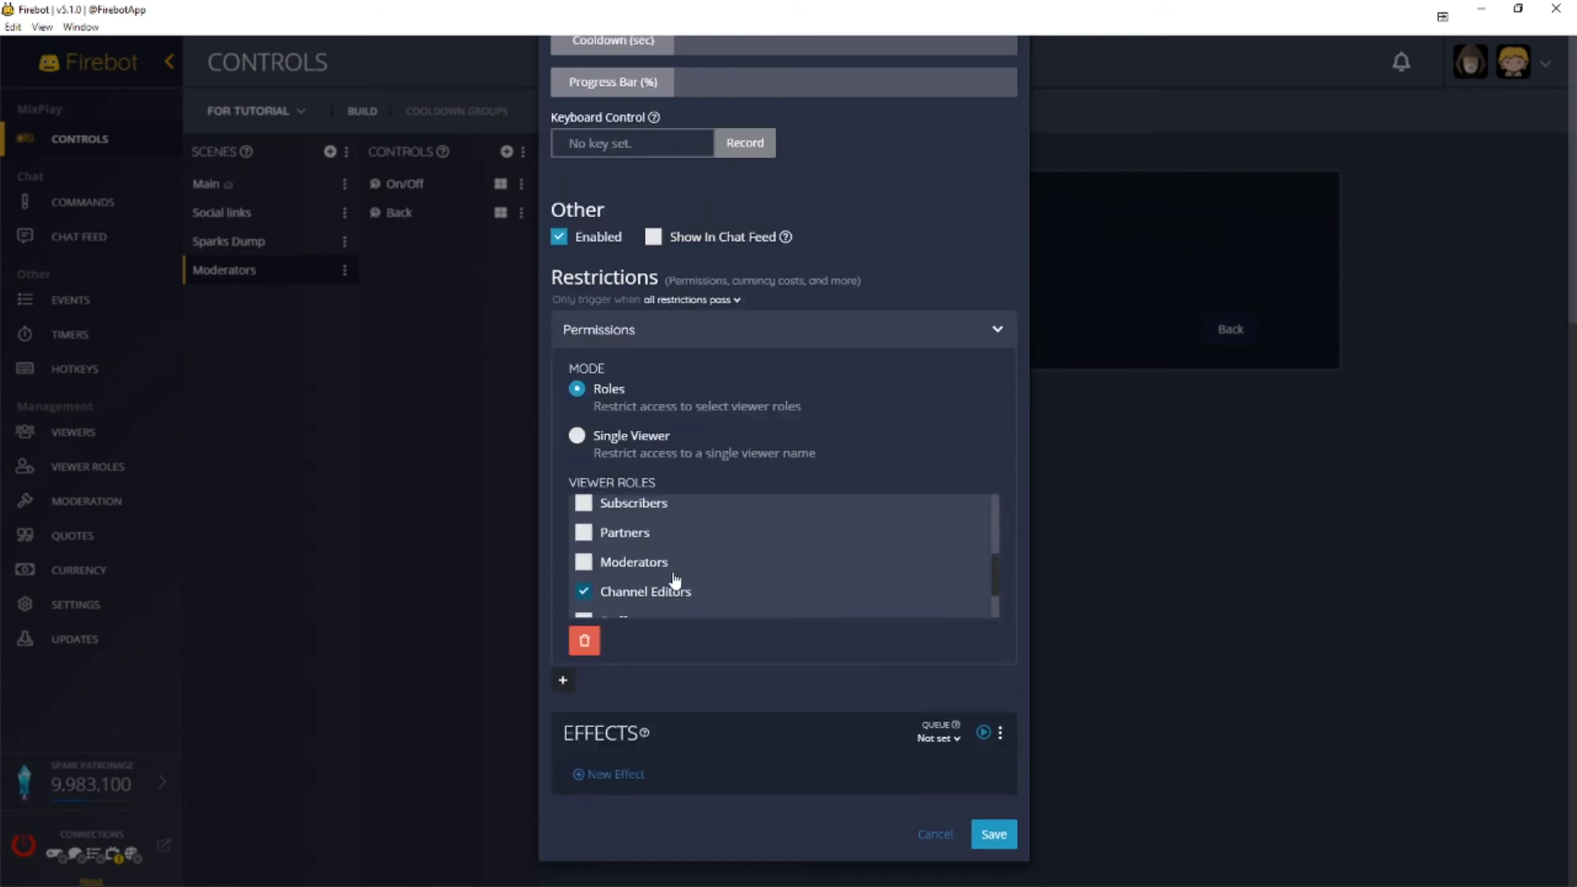
click(653, 585)
click(888, 687)
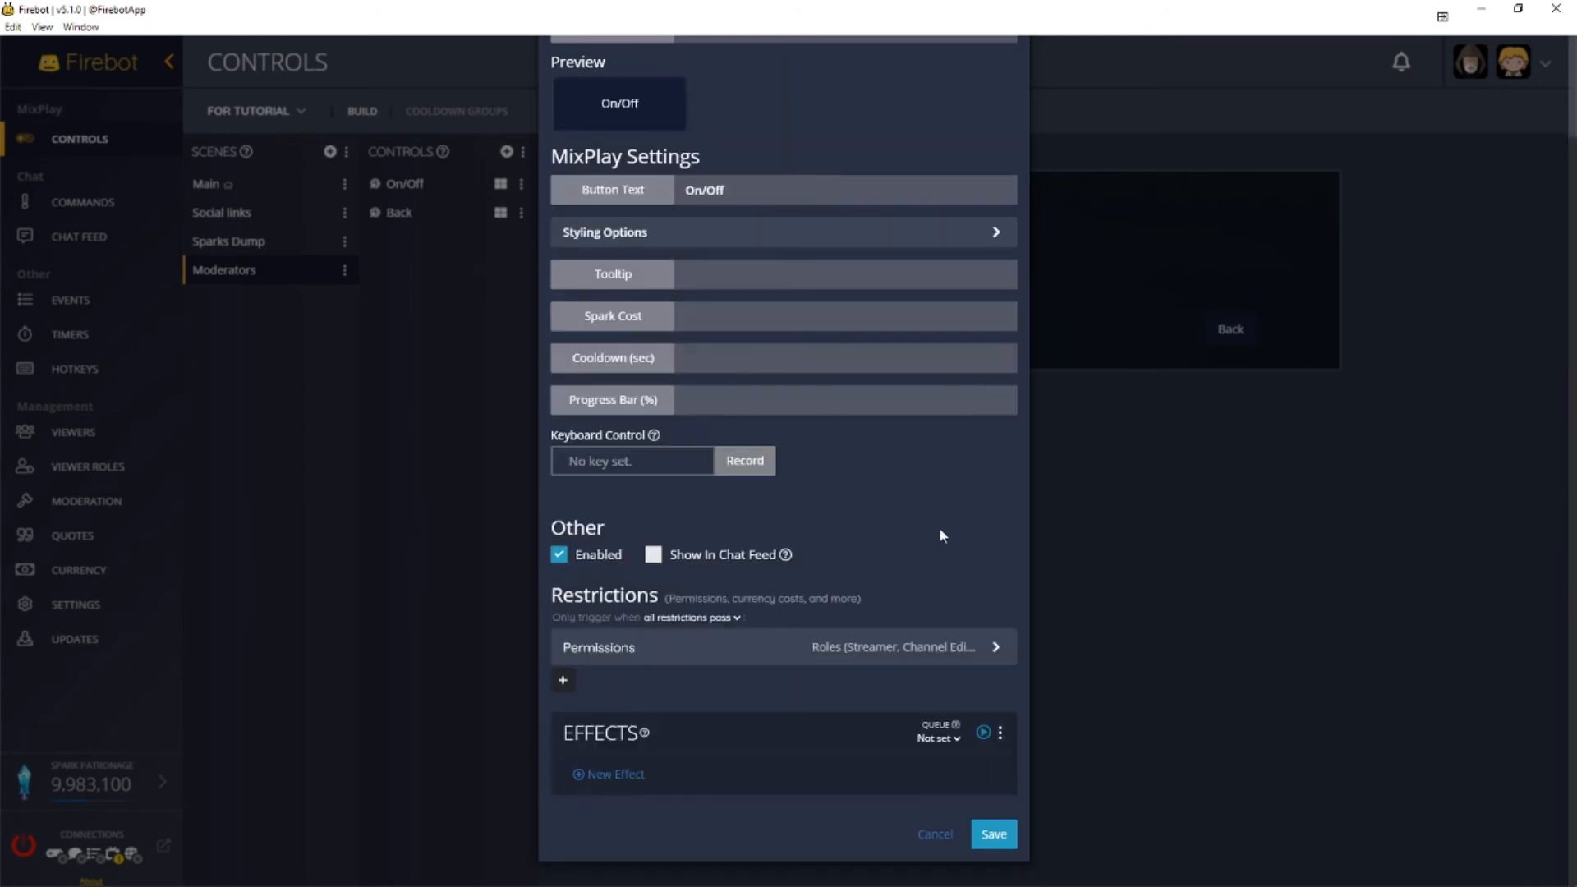
- Add a Toggle Connection effect to the On/Off button without selecting any connections, and save the button
click(614, 774)
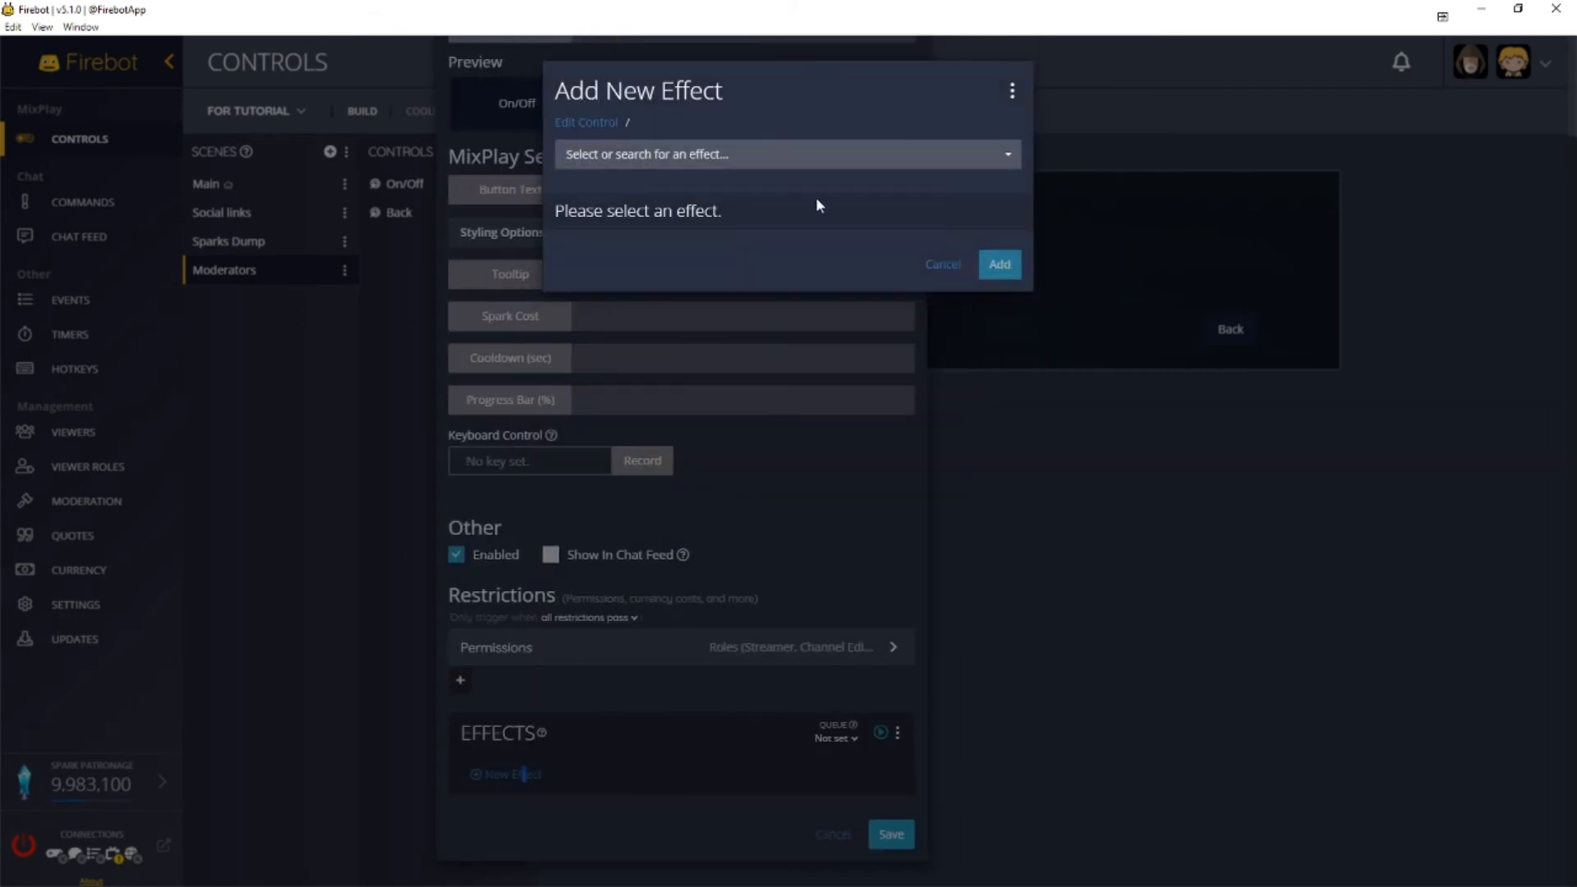
click(824, 157)
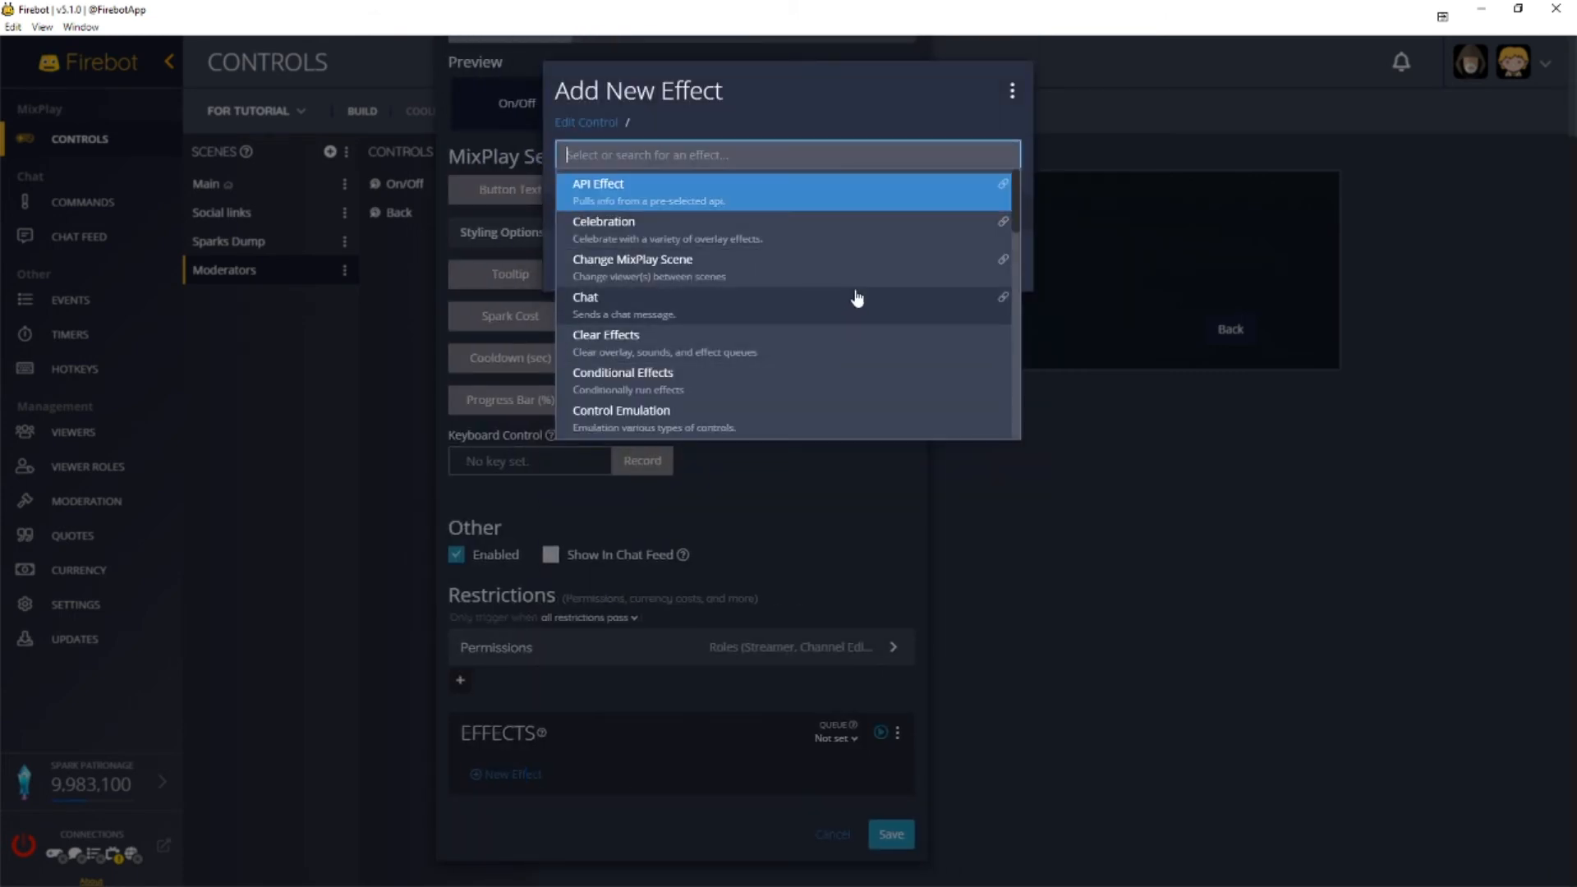
scroll(849, 294, down, 1)
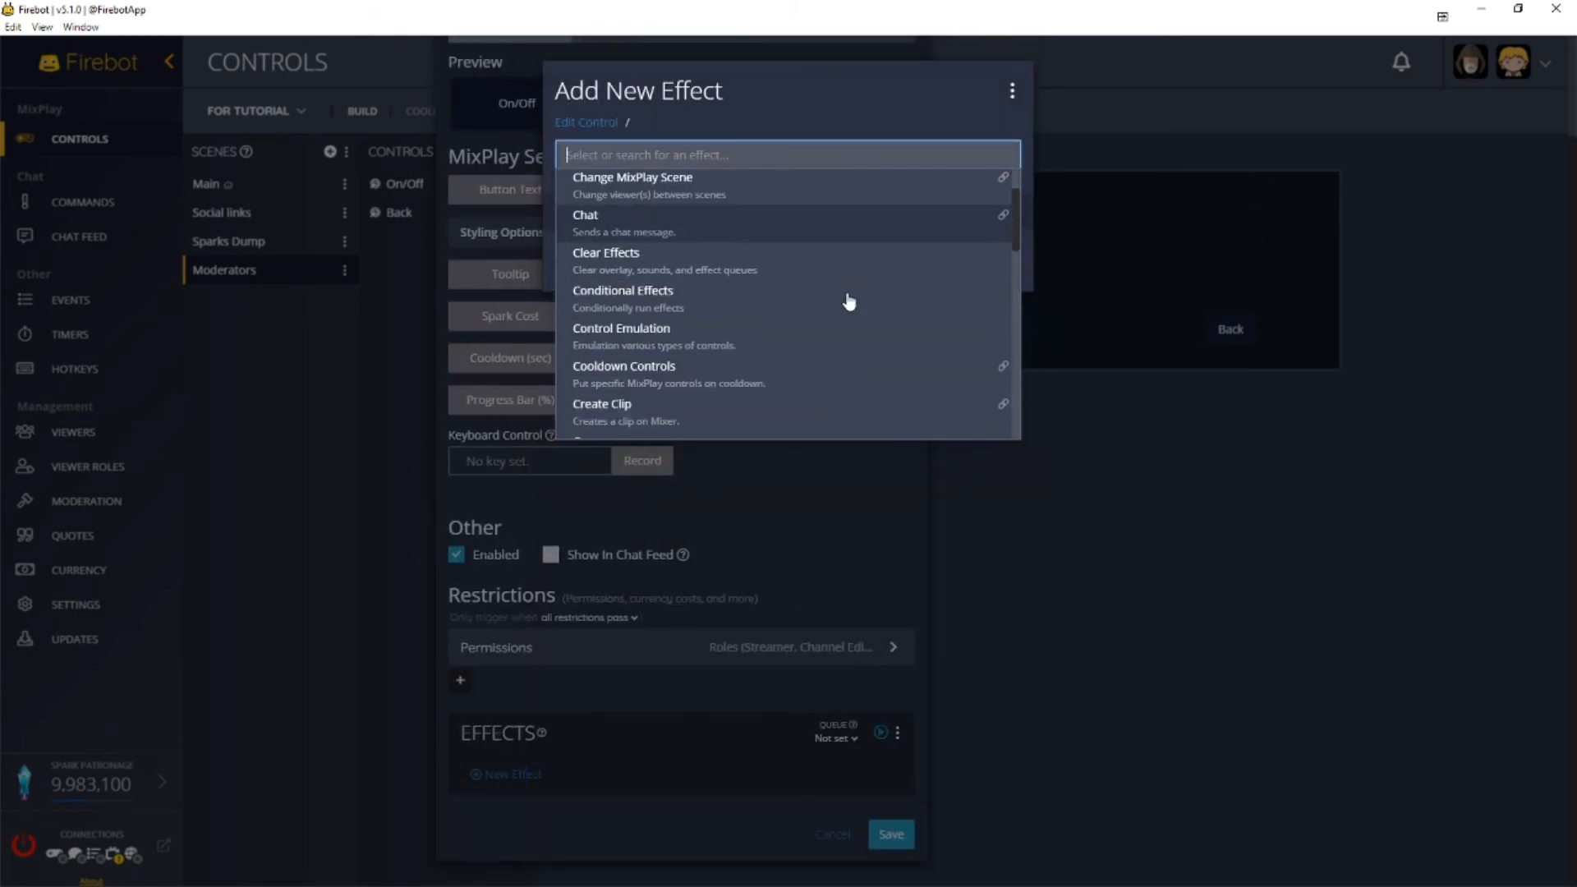
scroll(809, 306, down, 5)
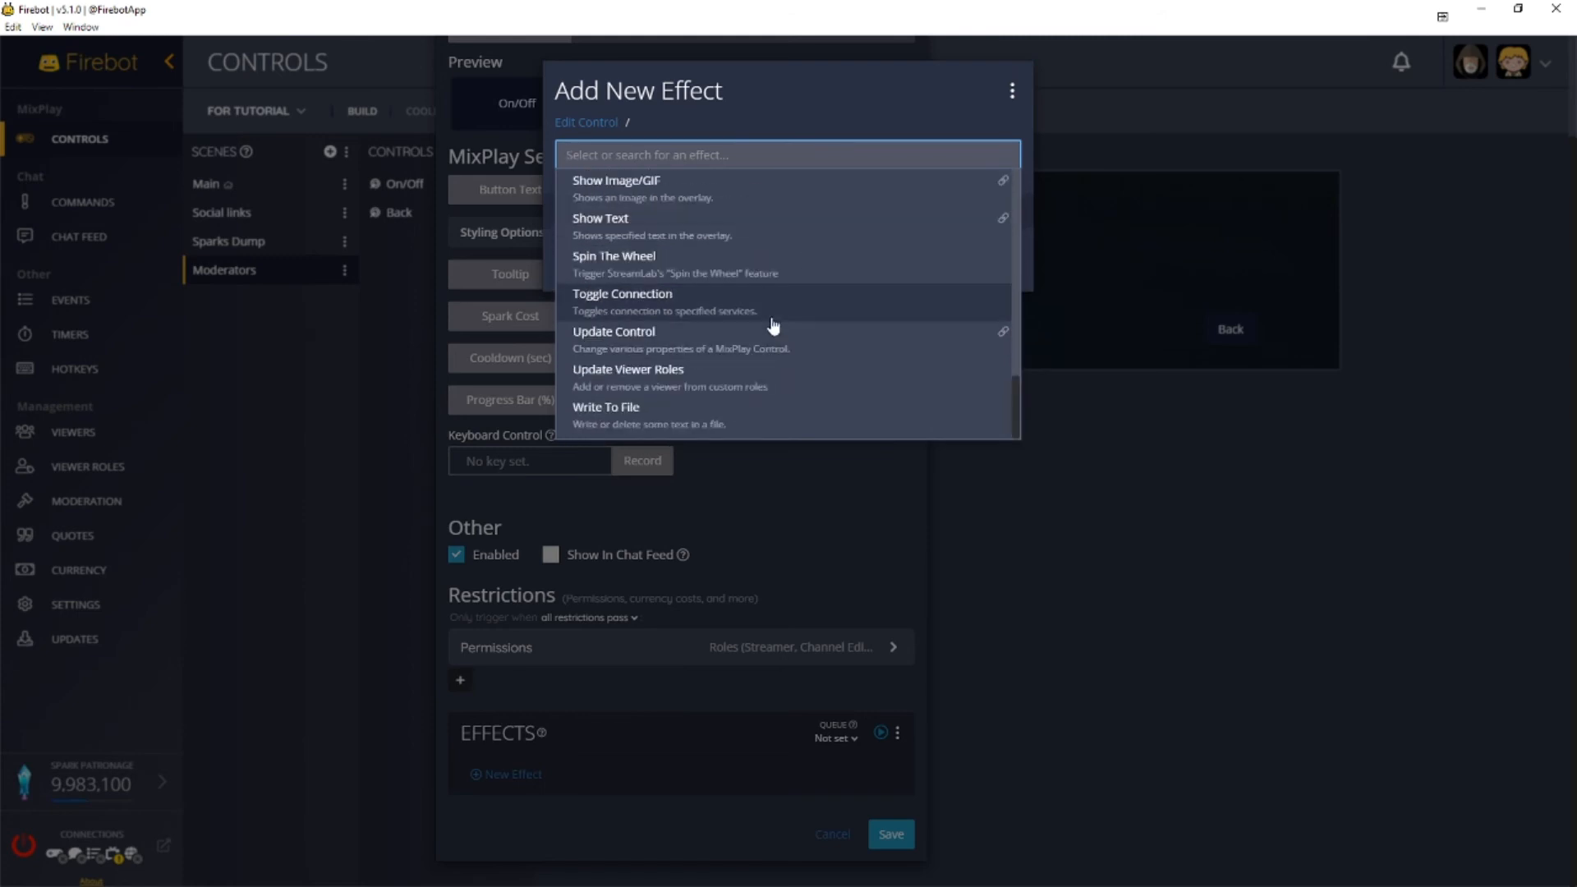
click(773, 308)
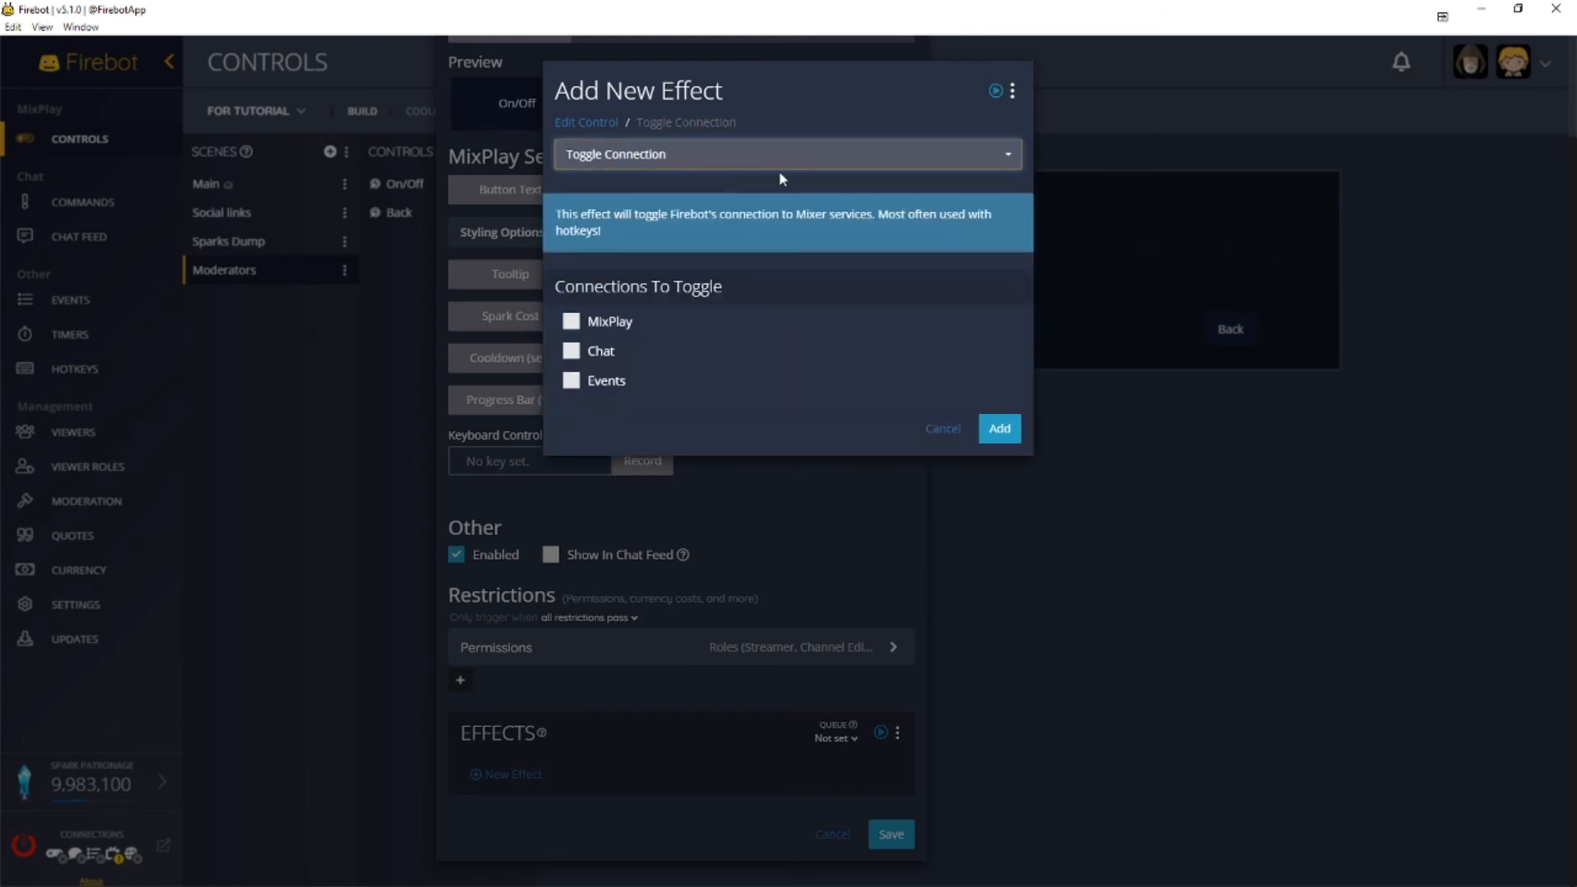
click(1000, 428)
scroll(1002, 640, down, 1)
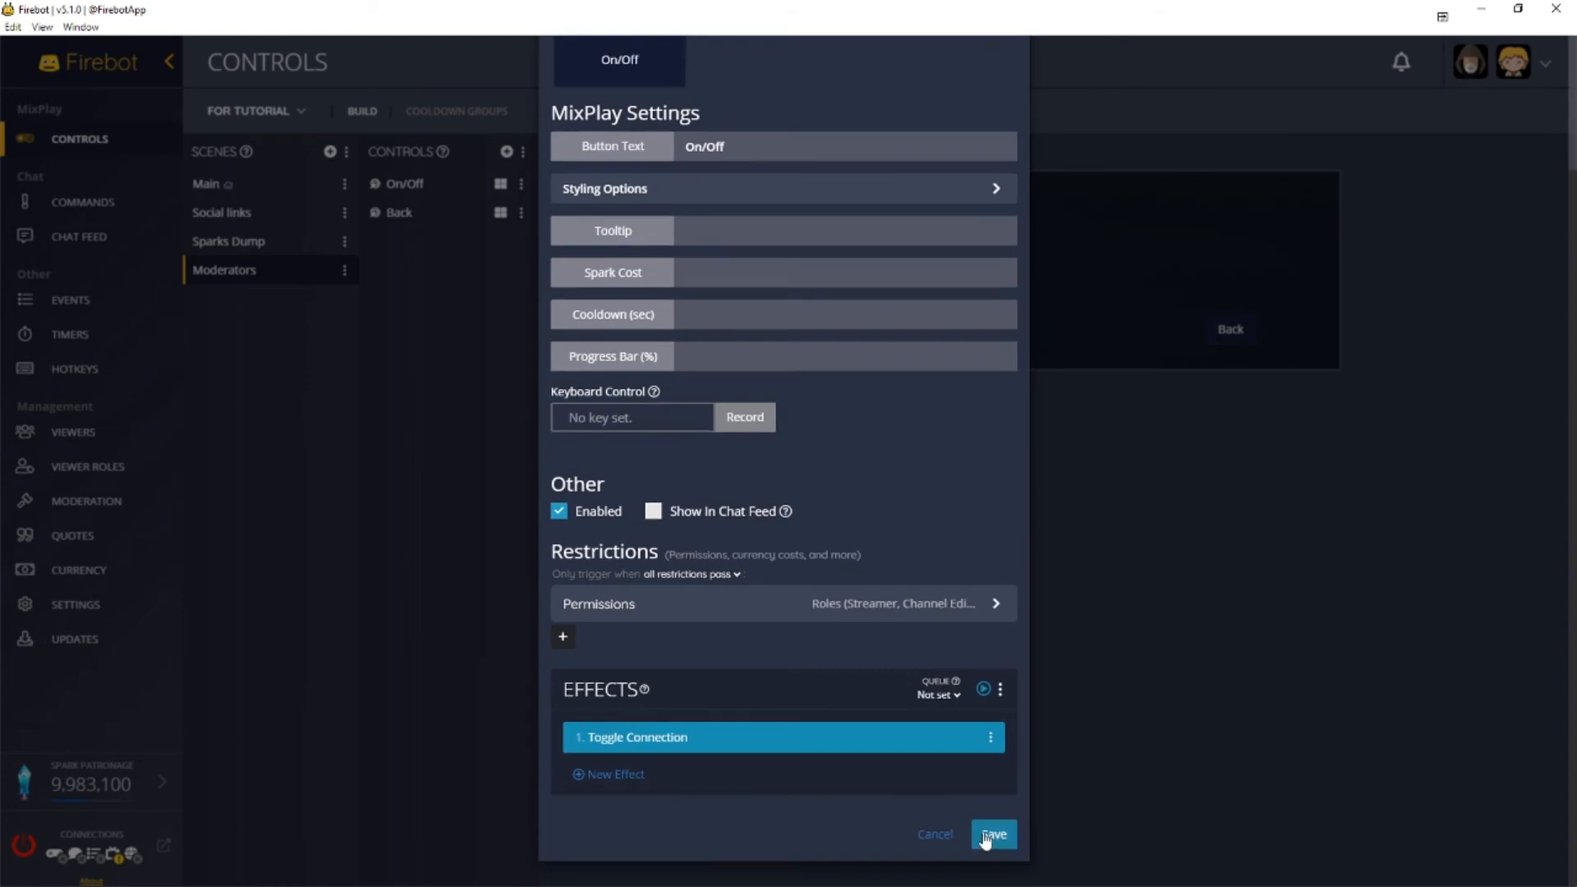
click(994, 836)
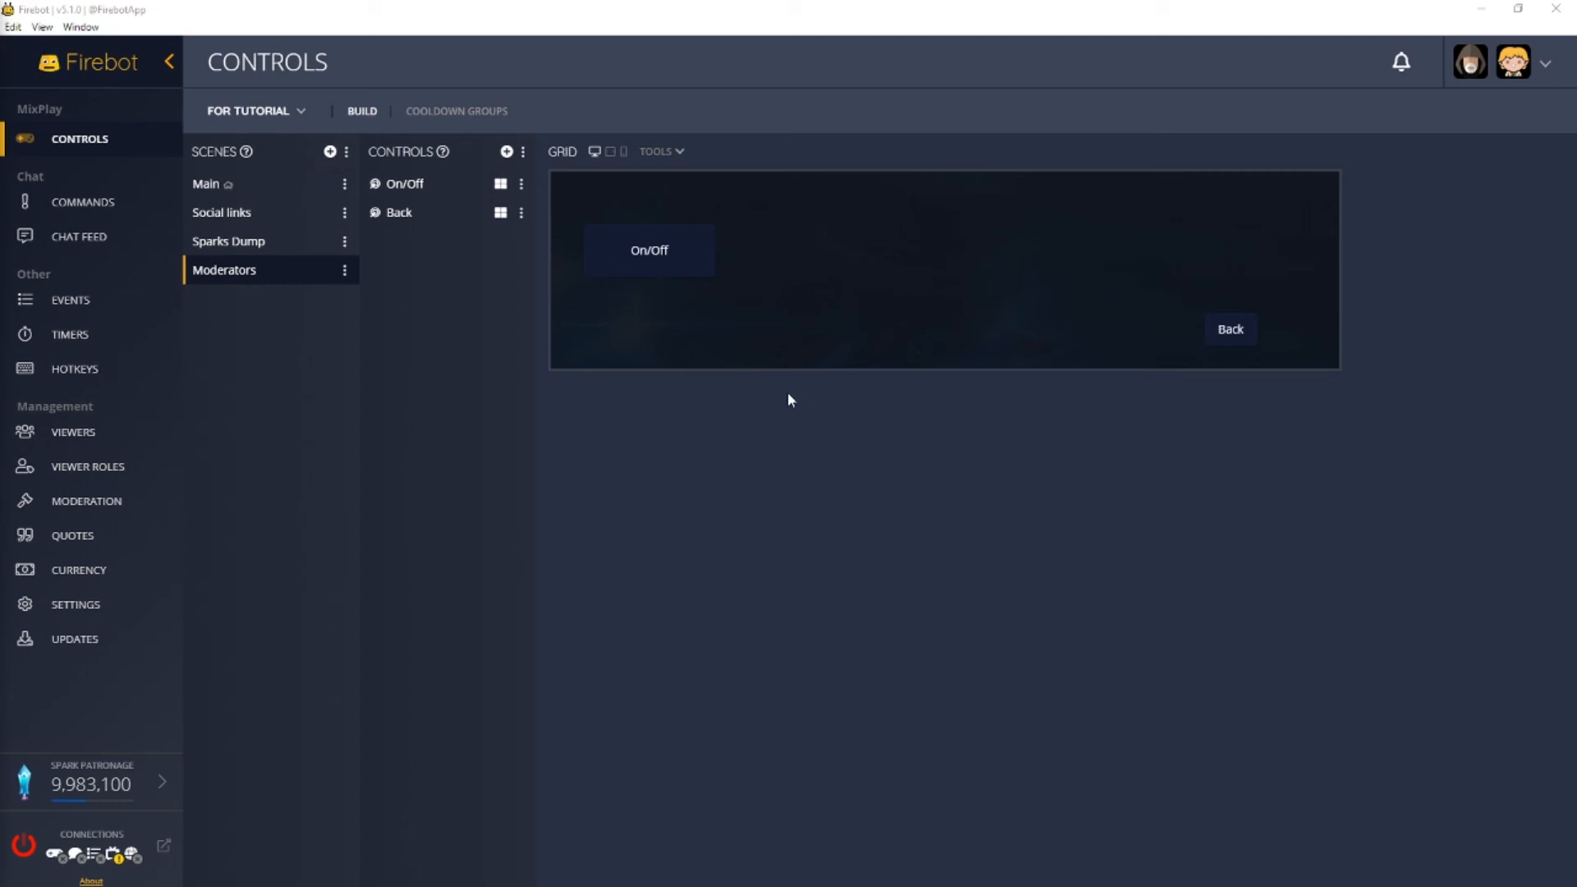
- Add a new scene named "Horror" to the project
click(331, 151)
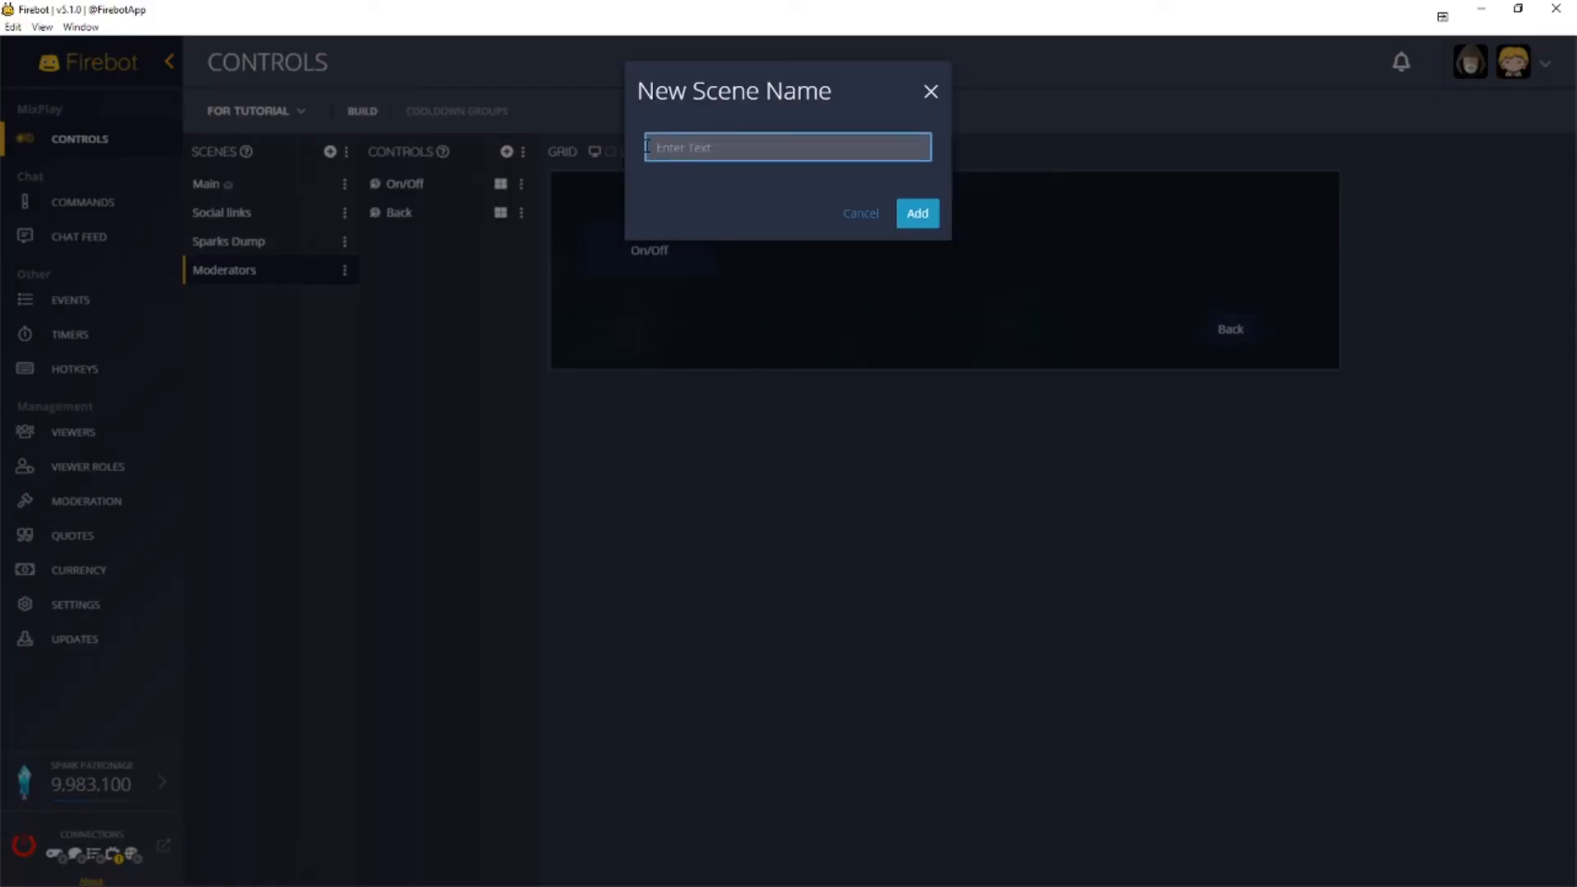
text(Horror)
click(917, 212)
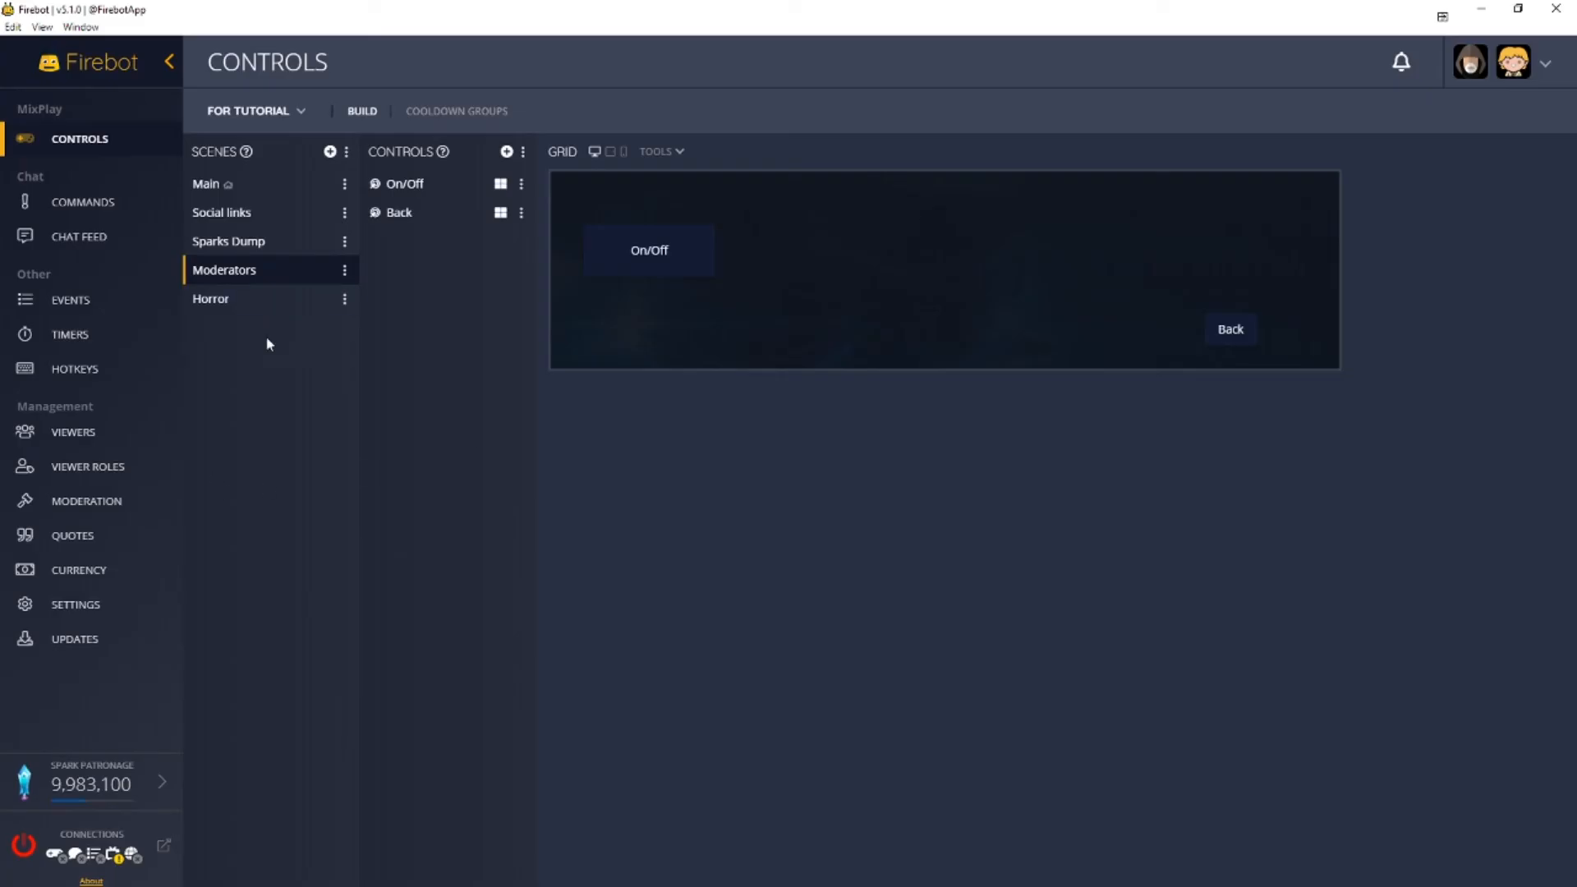
- Copy the Socials button from the Main scene and paste it into the Horror scene
click(296, 309)
click(273, 210)
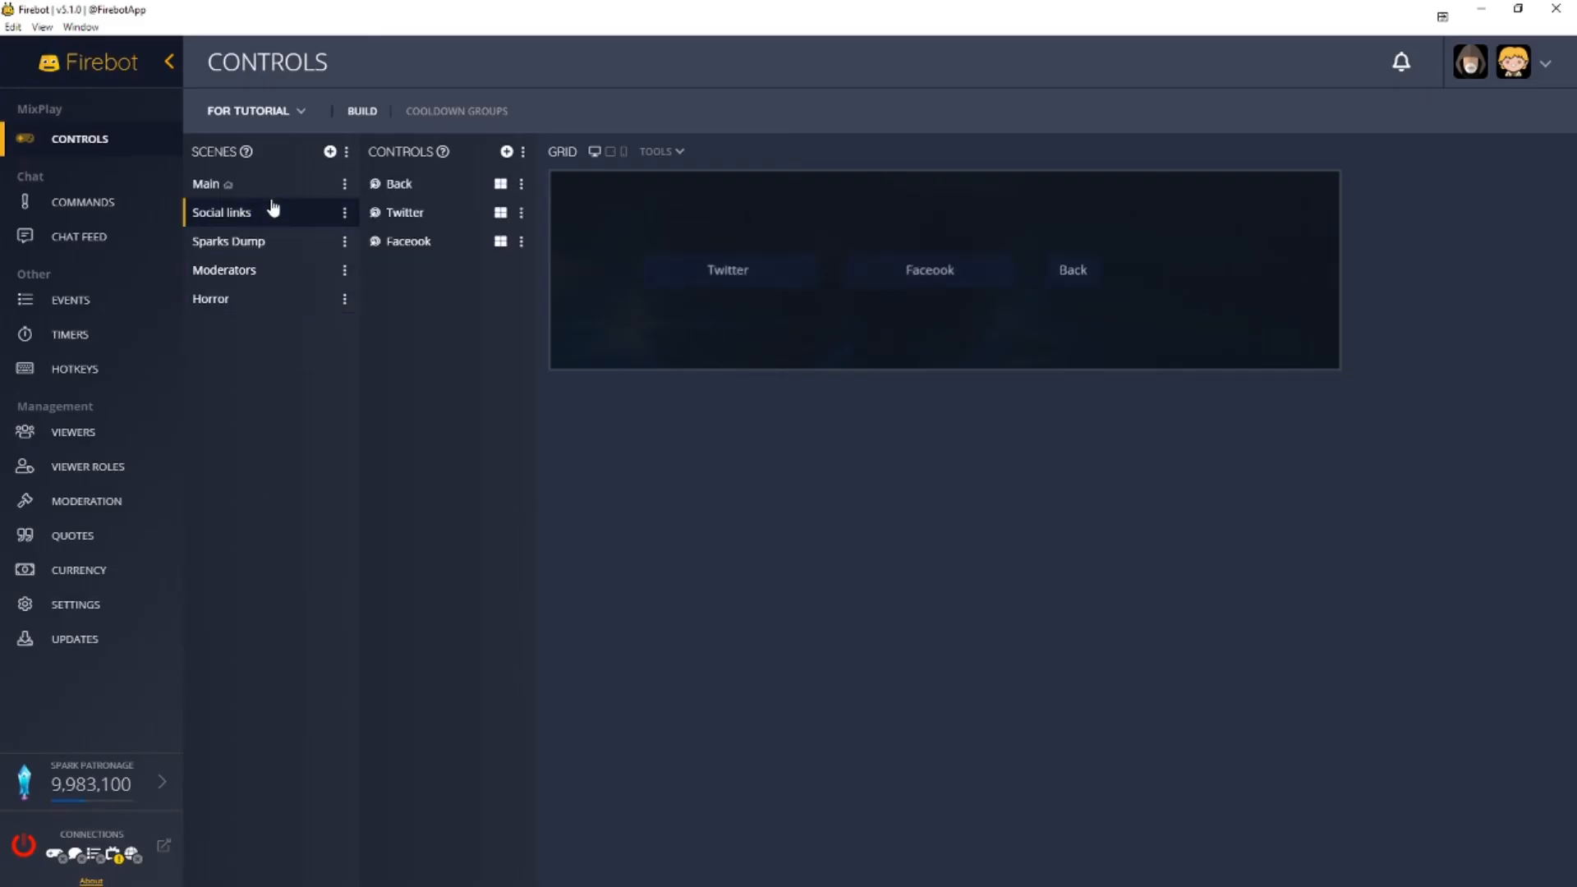
click(279, 184)
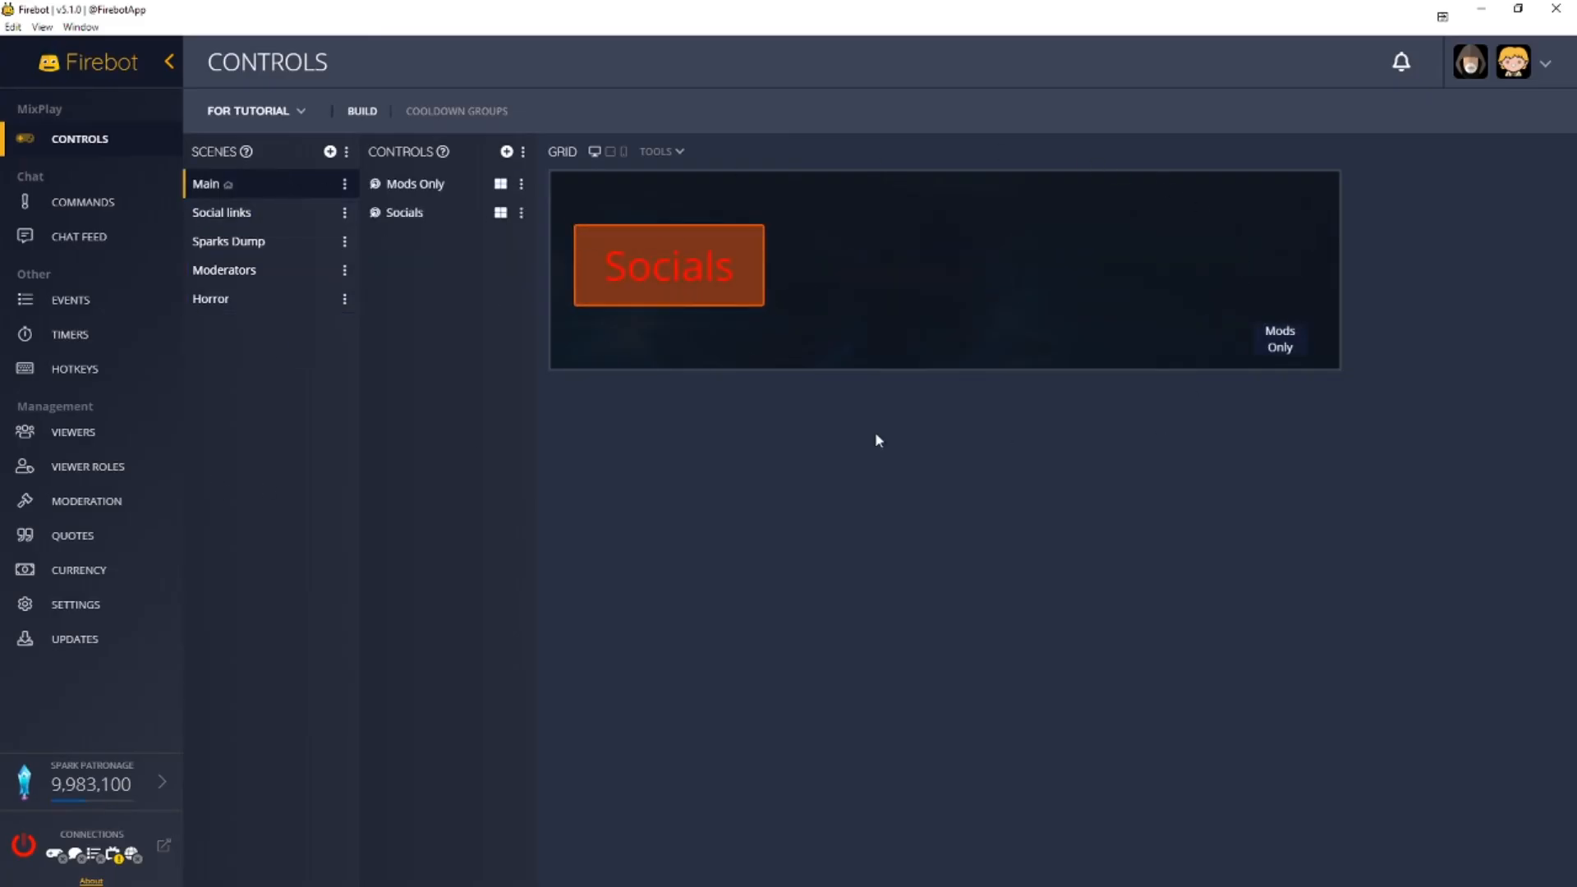
click(521, 213)
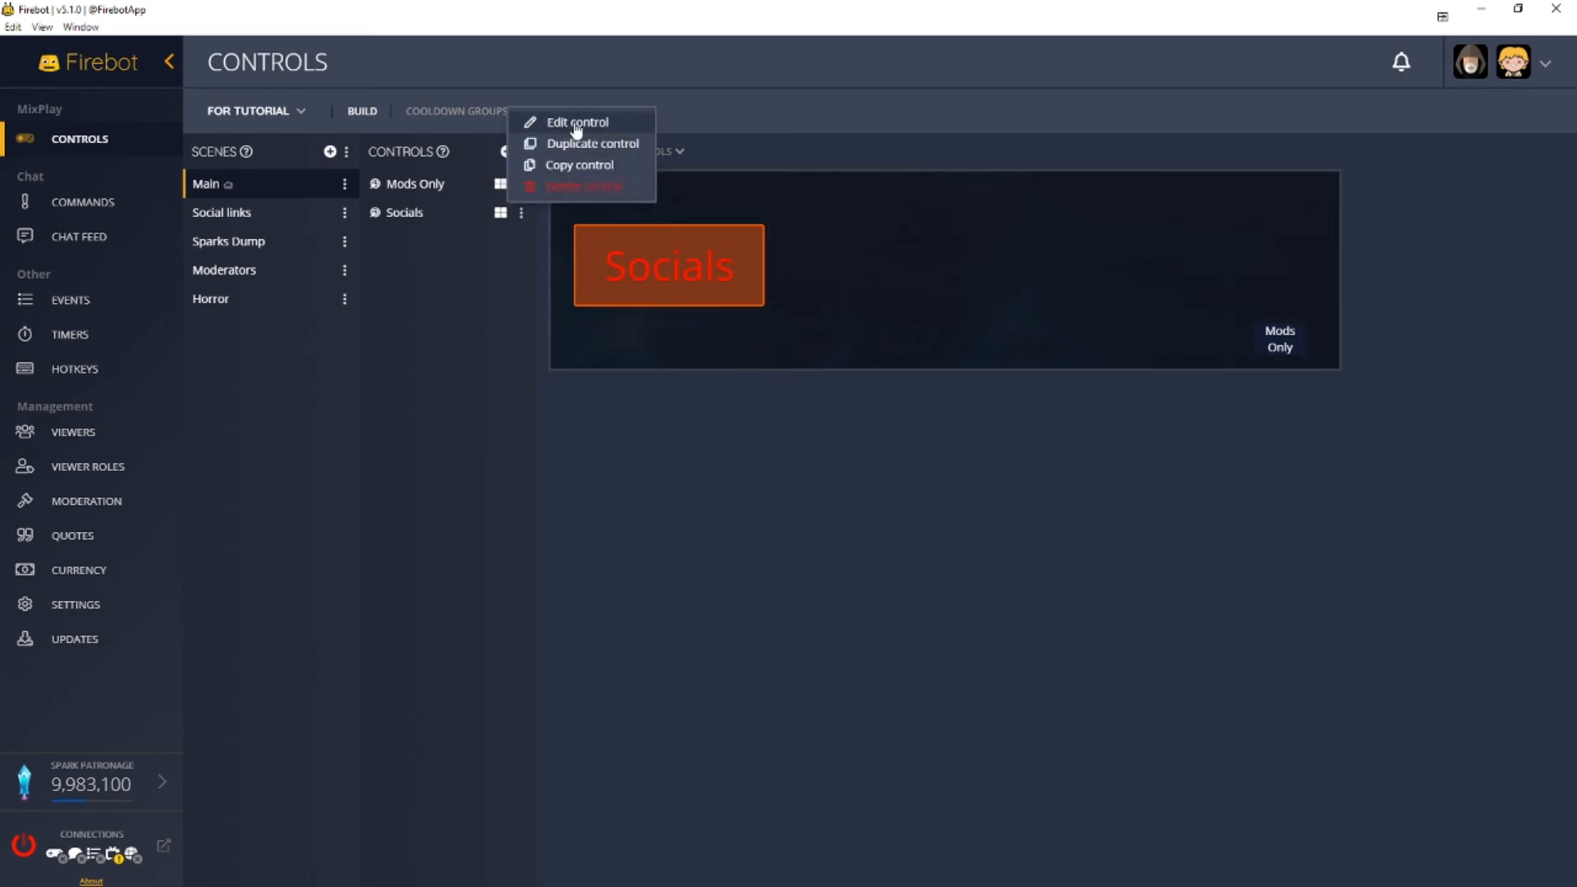
click(579, 166)
click(286, 305)
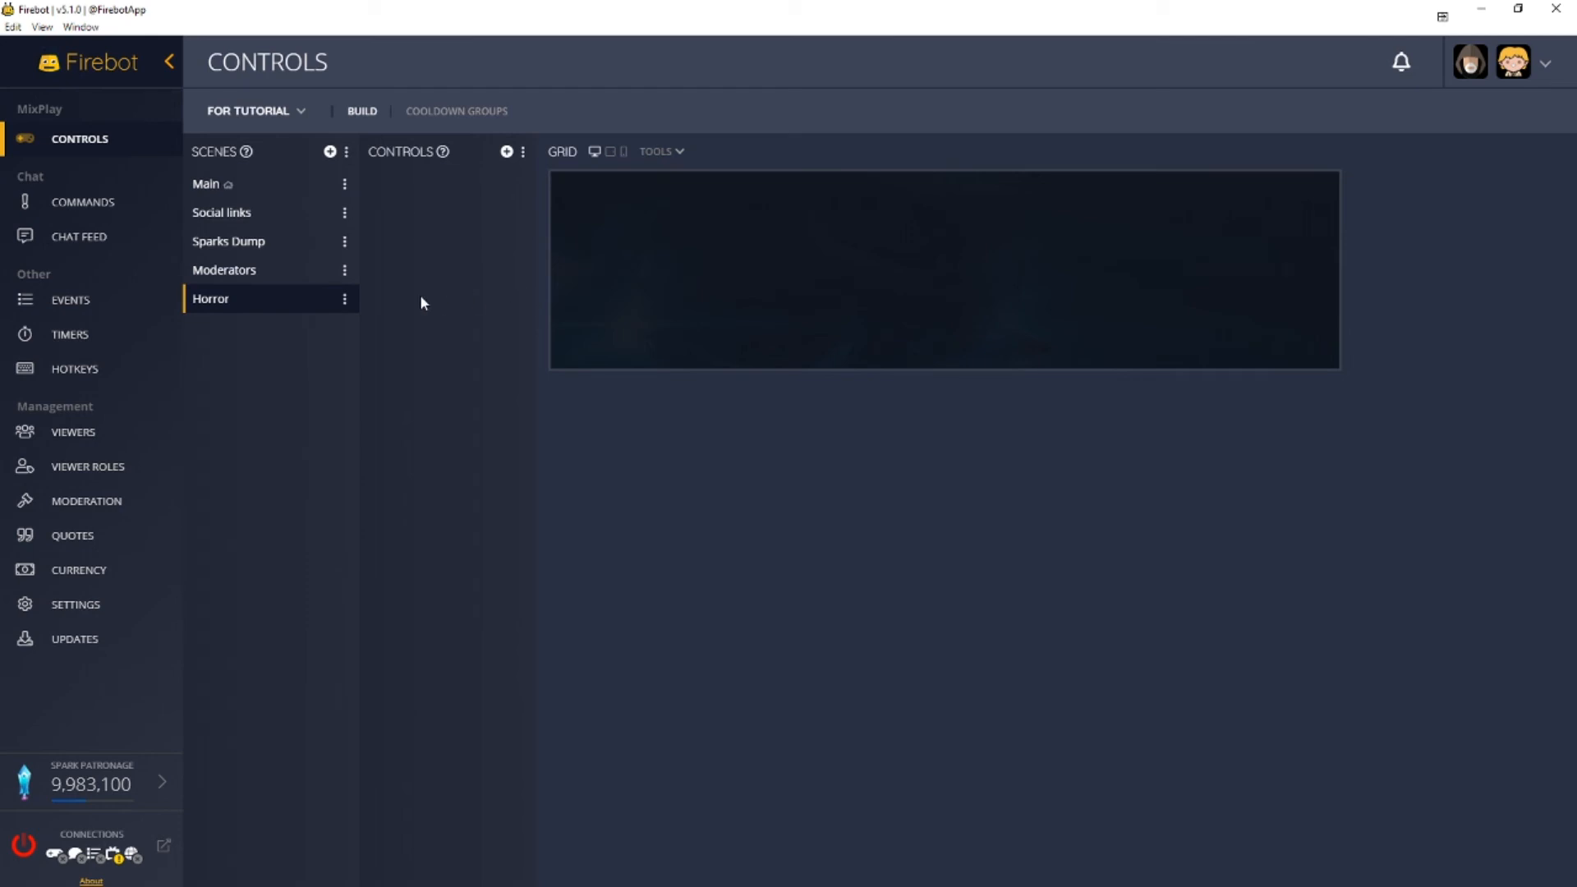
click(568, 176)
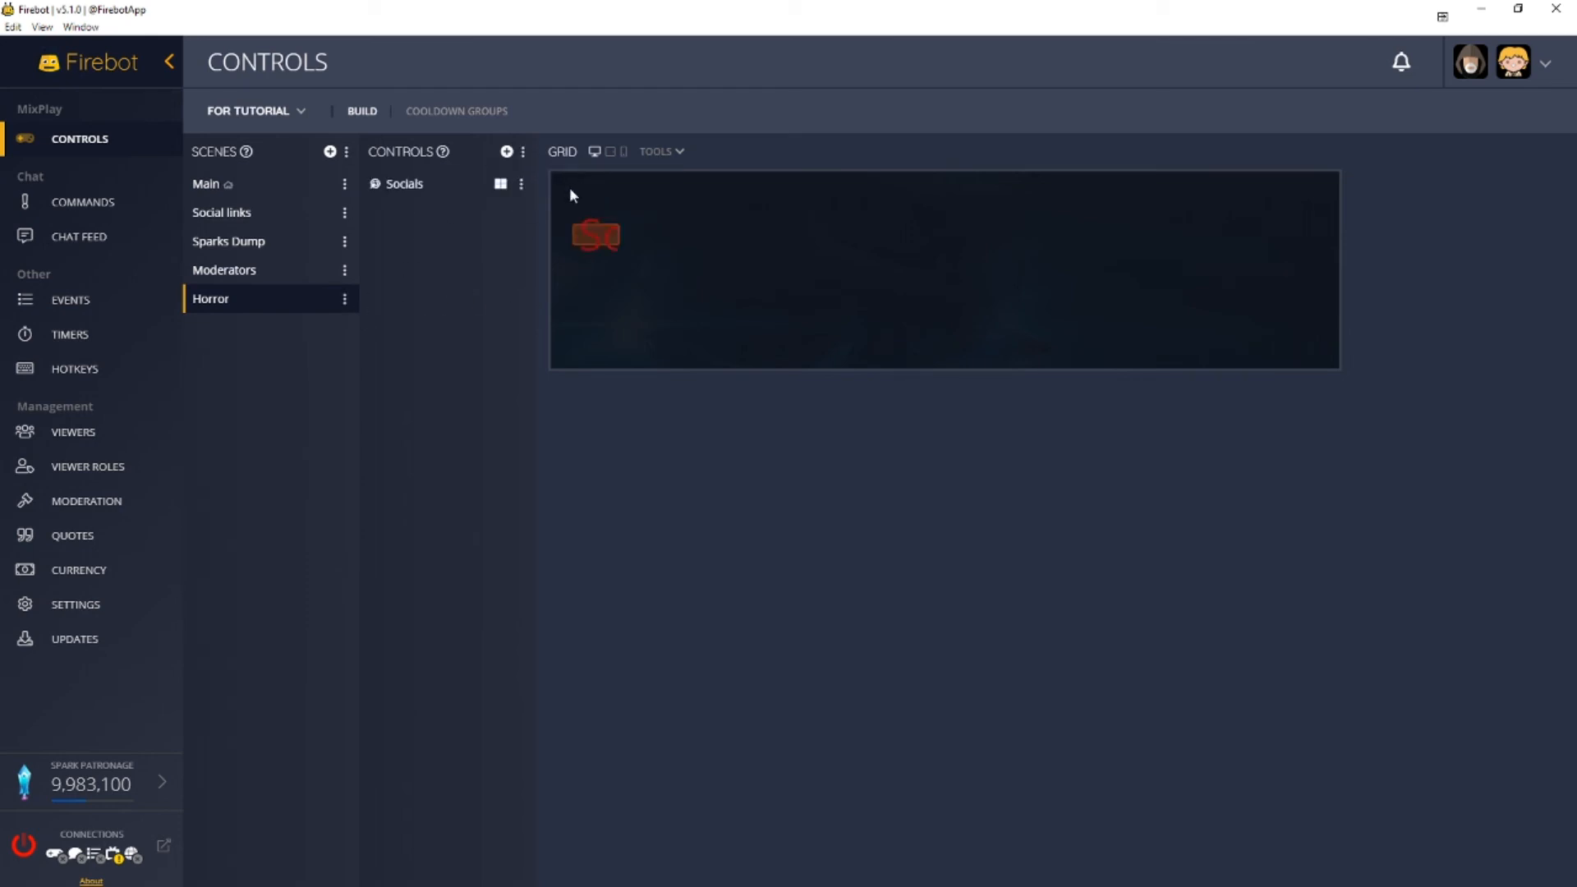
- Copy the Mods Only button from the Main scene and paste it into the Horror scene
click(309, 188)
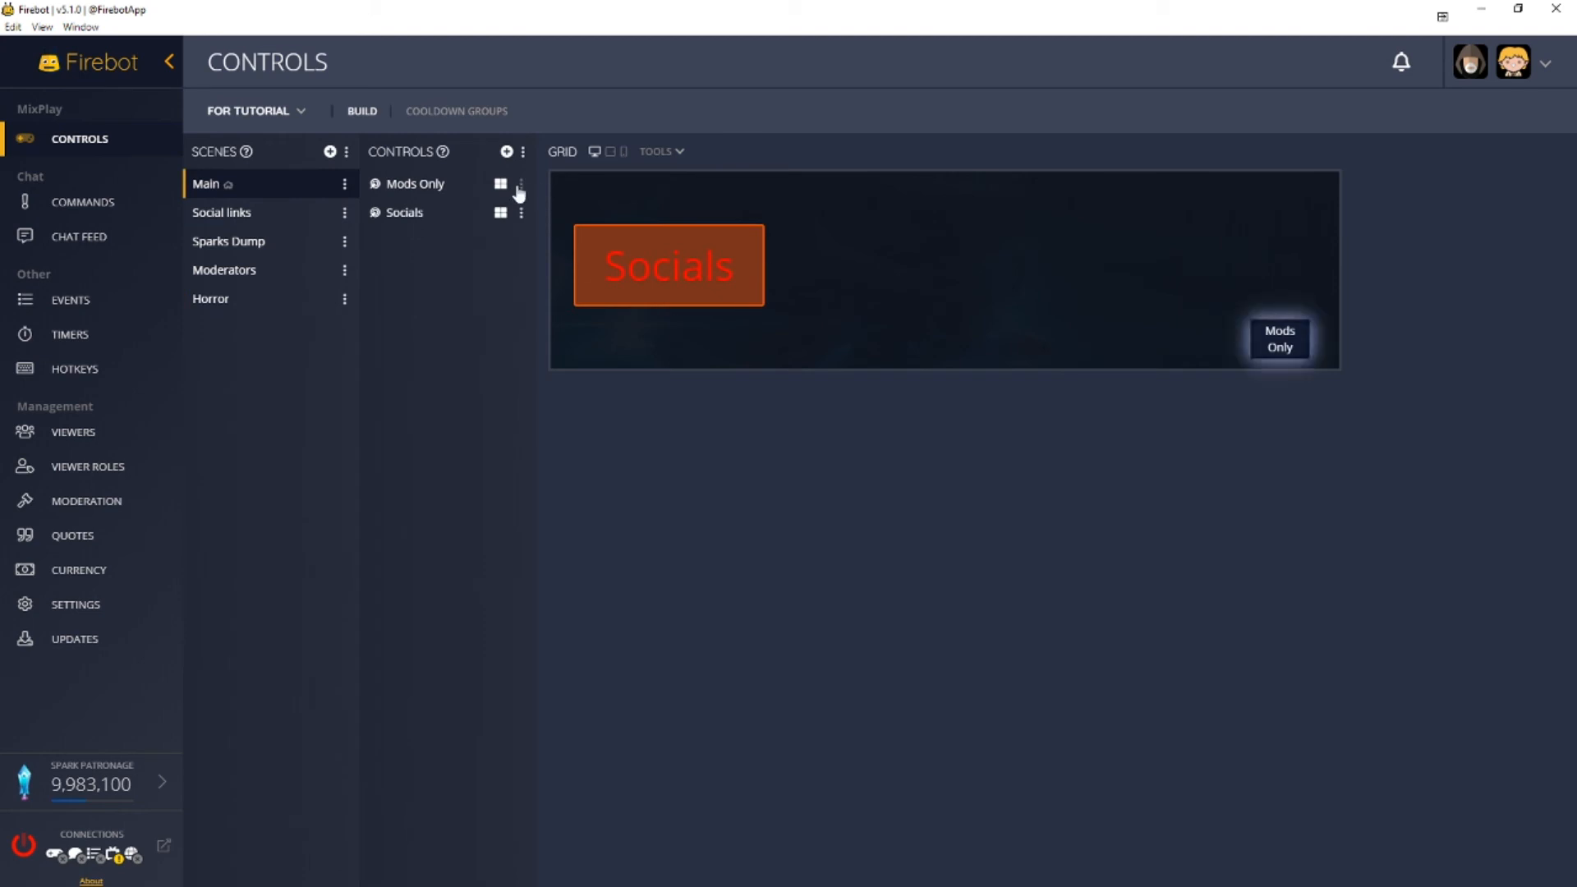
click(521, 184)
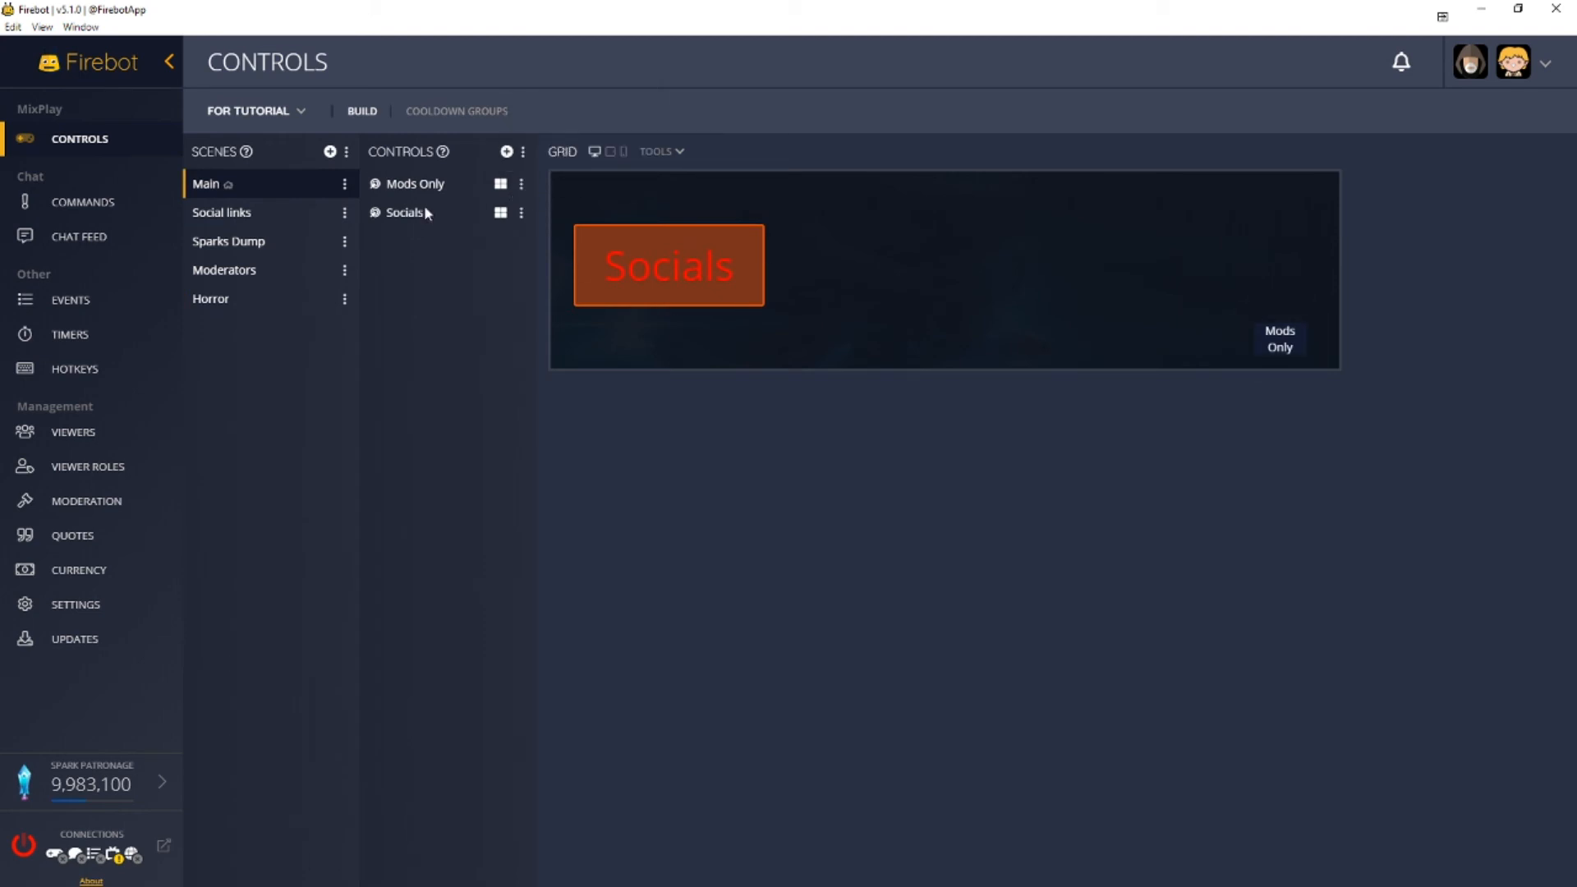
click(345, 299)
click(261, 306)
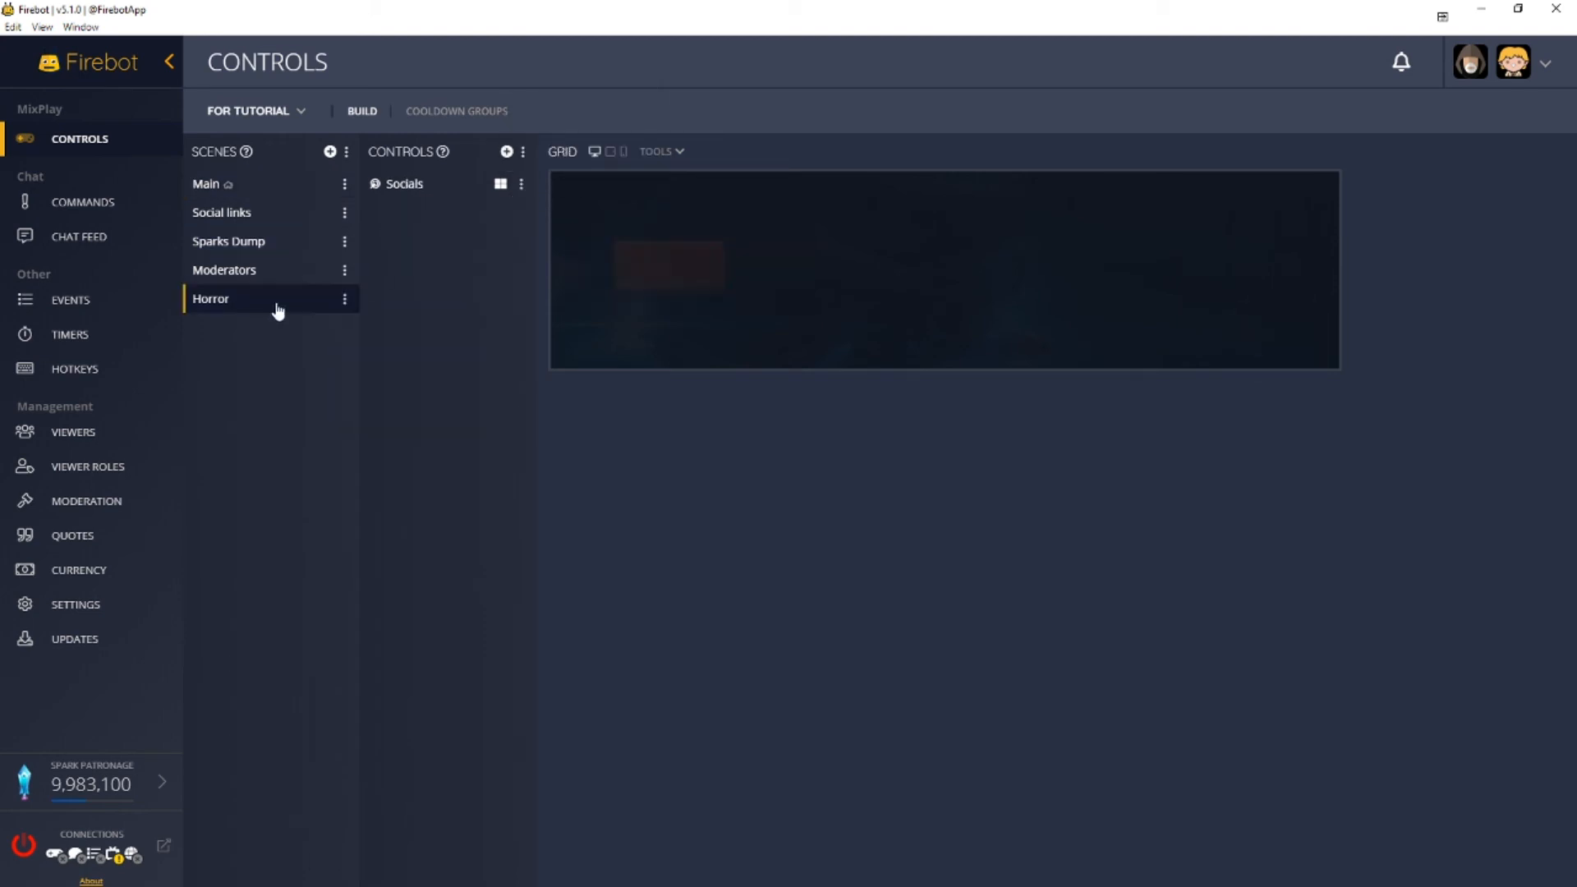
click(524, 153)
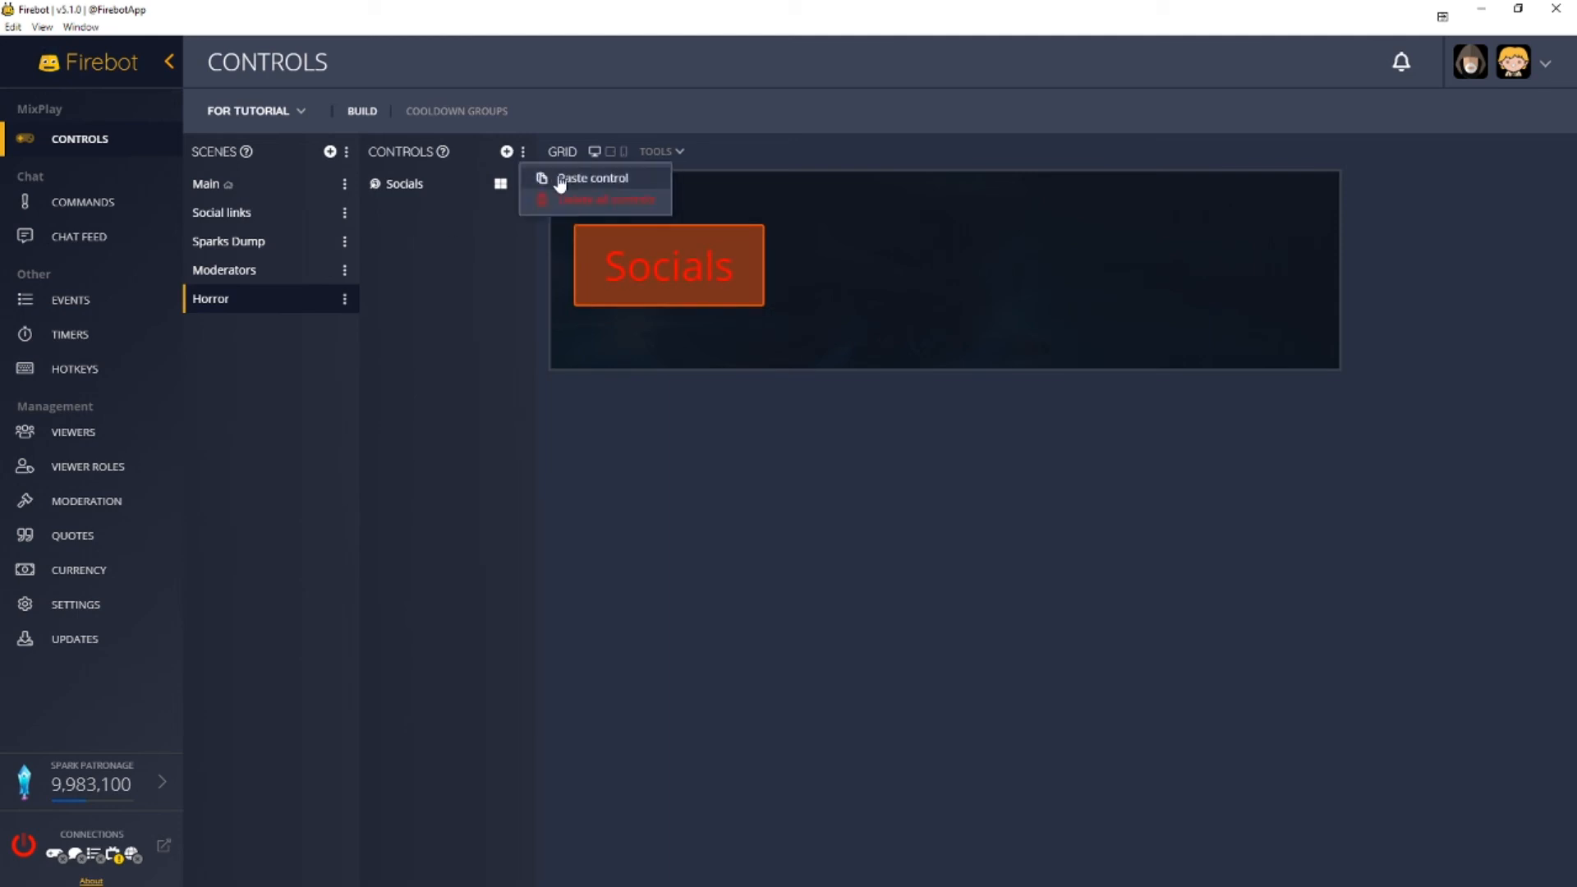
click(555, 178)
- Create a Button control named "Horror" in the Horror scene
click(505, 152)
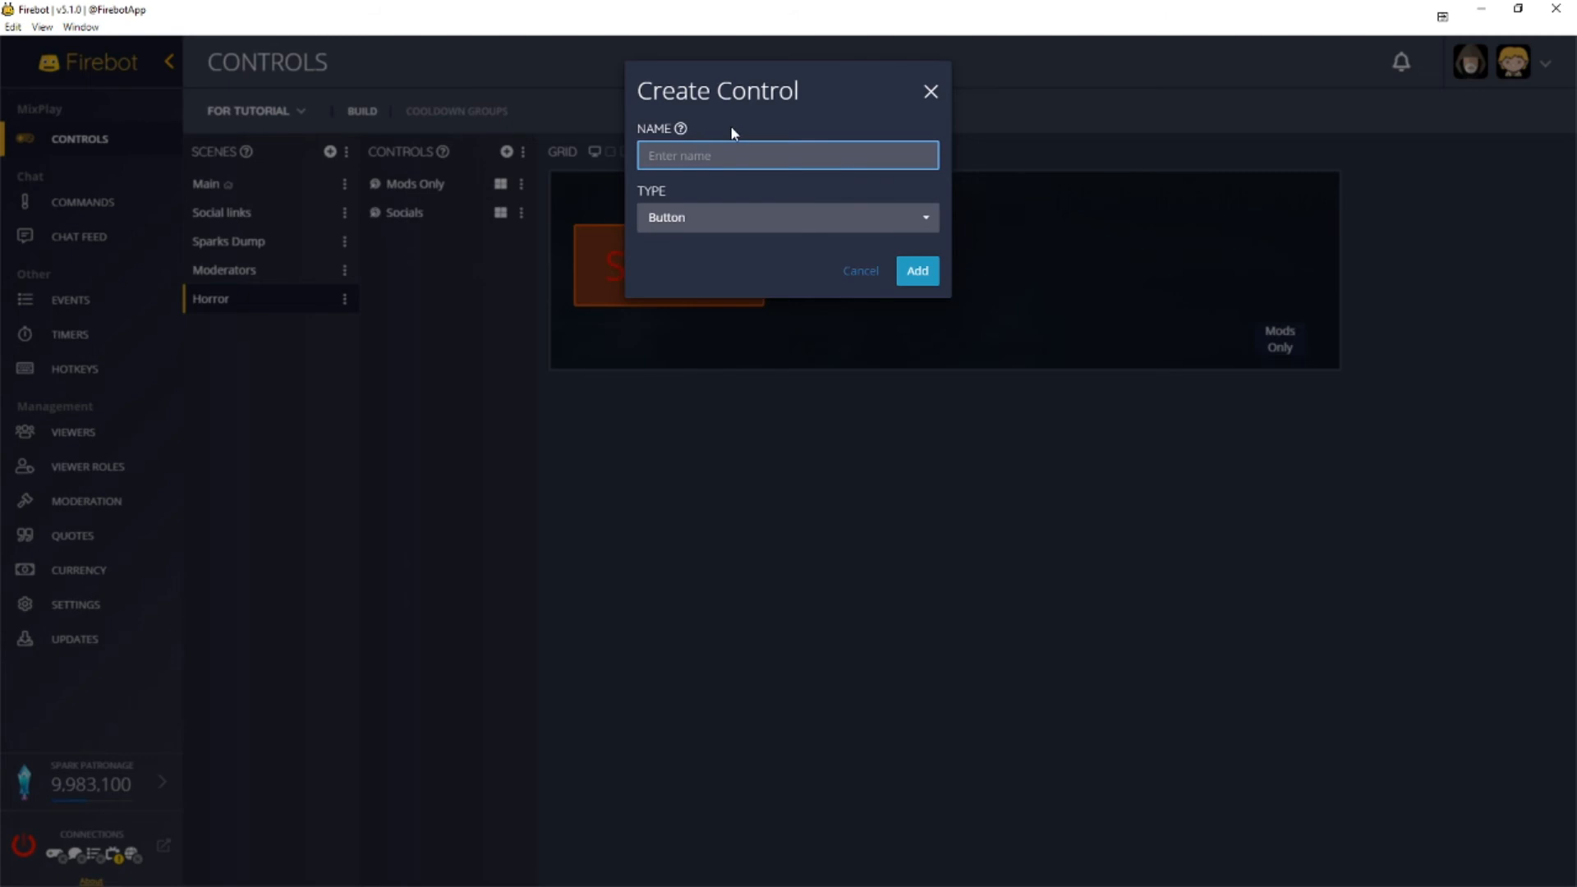
text(h)
key(BackSpace)
text(Horror)
click(916, 270)
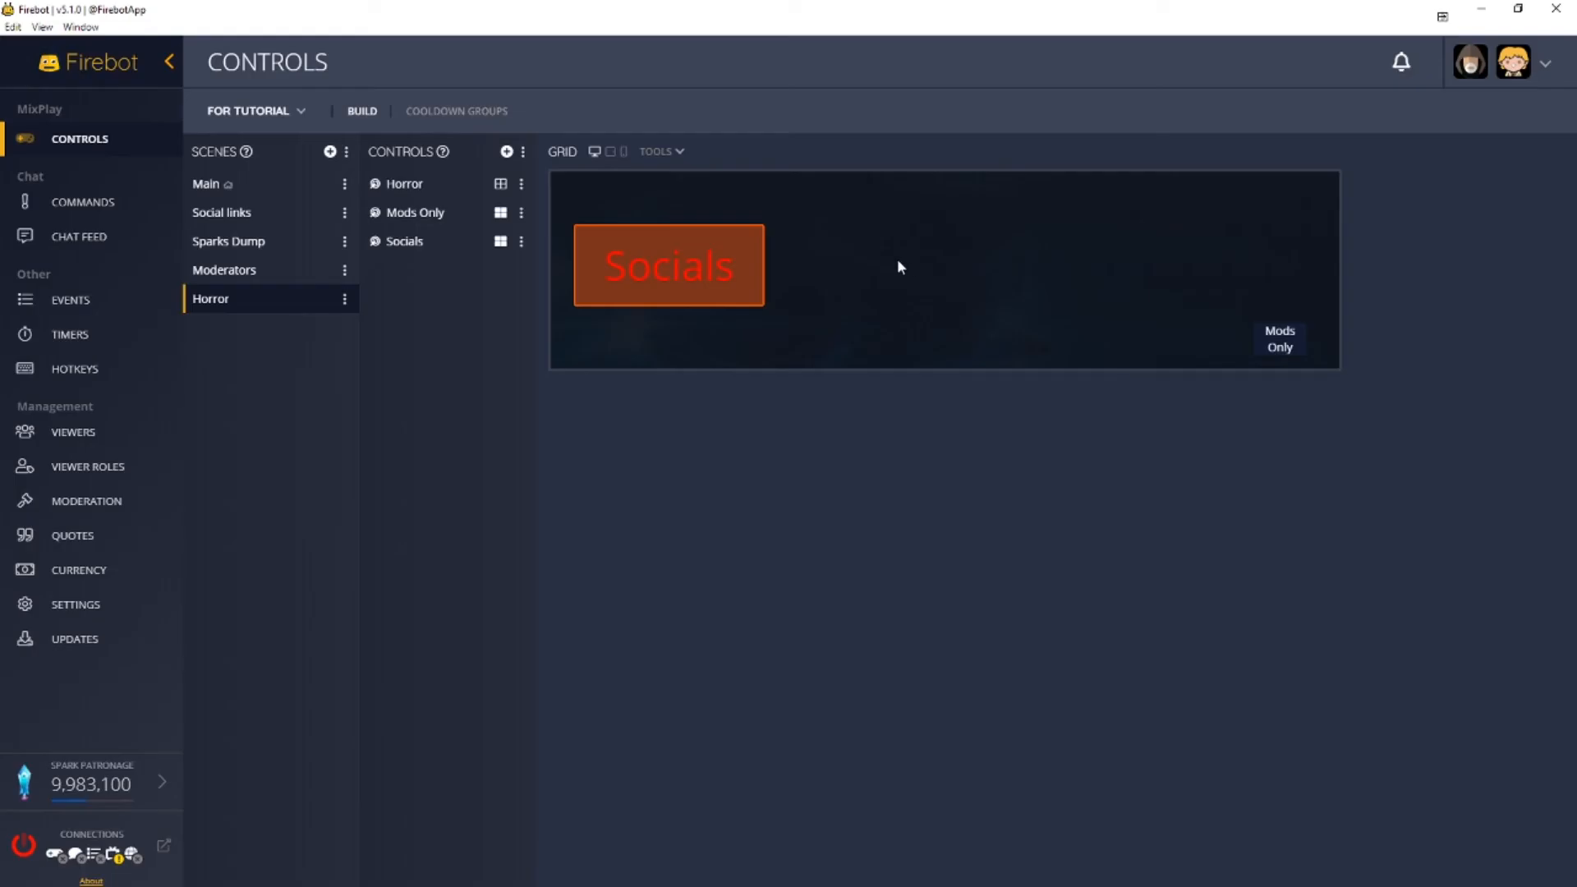
- Set the Horror control's button text to "Horror" and save the button
click(521, 184)
click(558, 96)
click(788, 285)
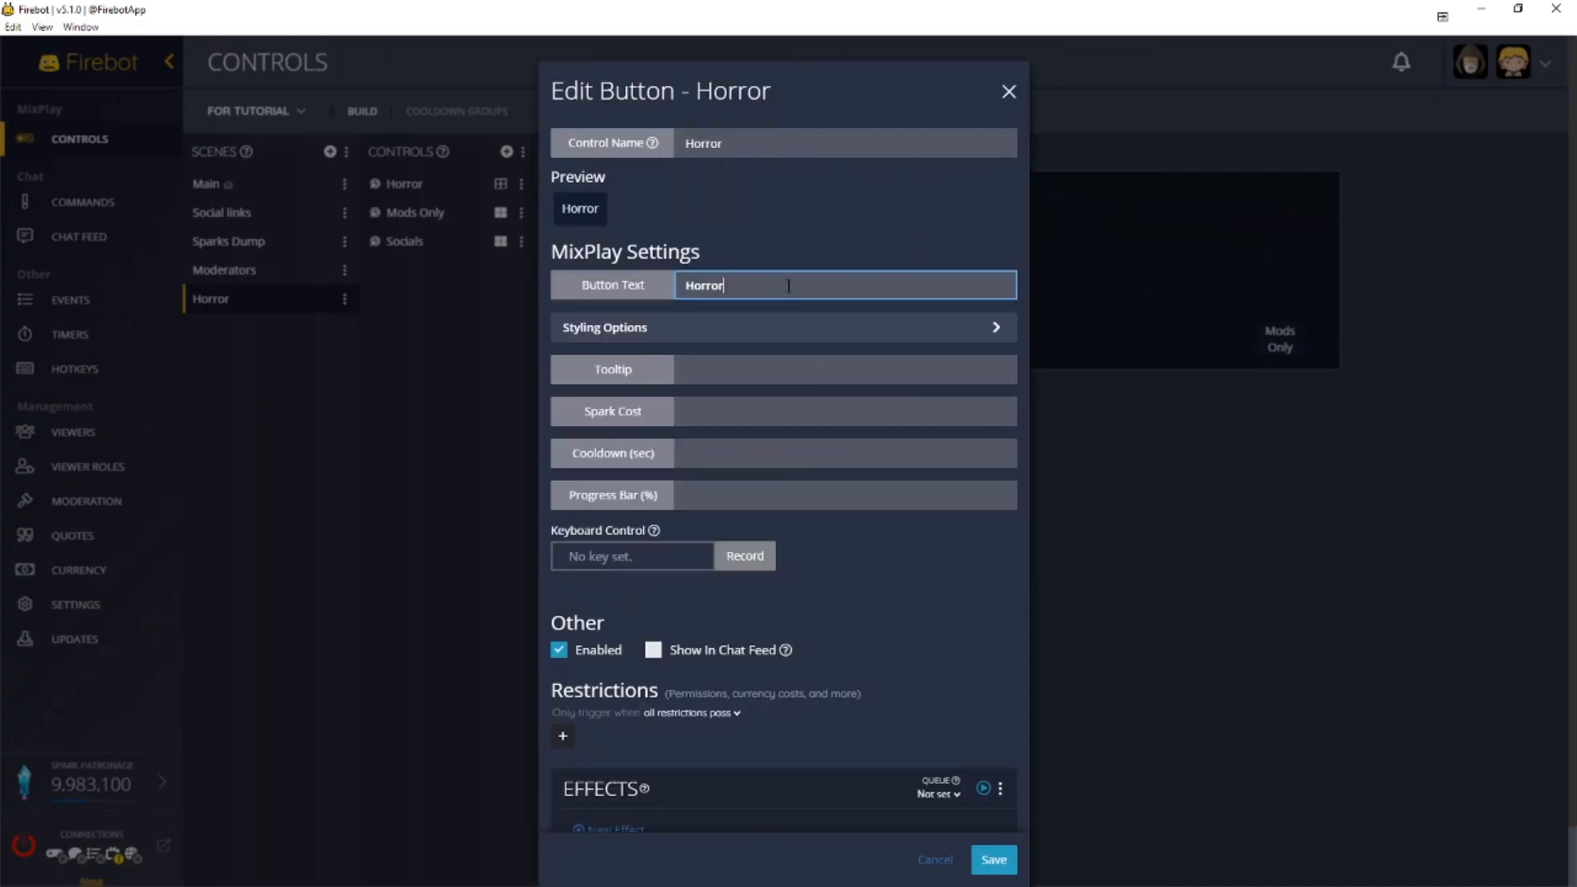
click(810, 204)
scroll(824, 410, down, 1)
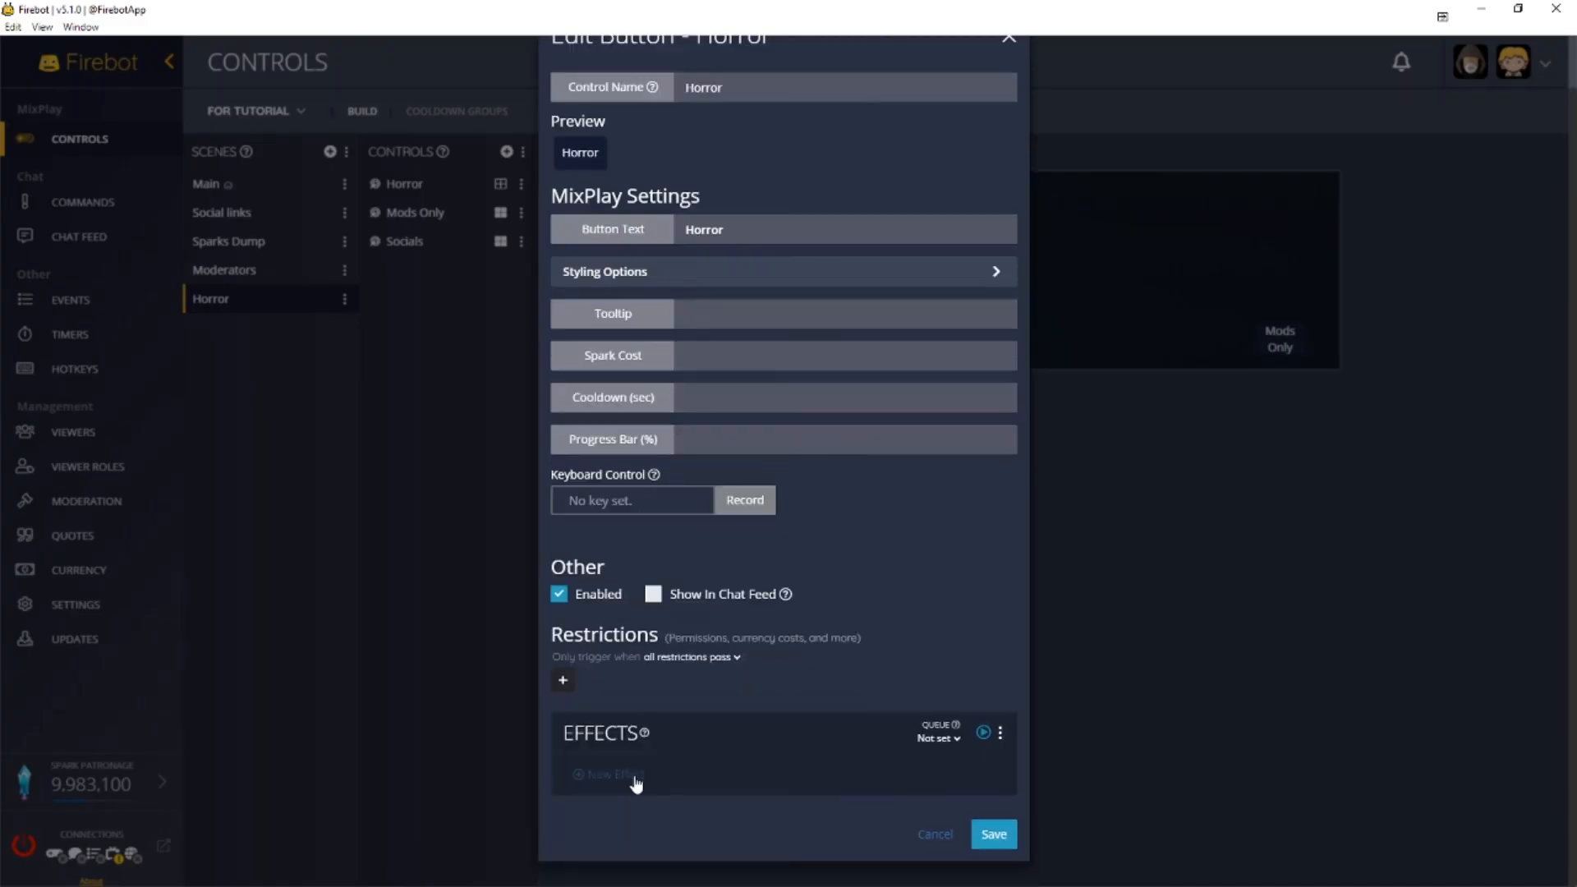
click(995, 835)
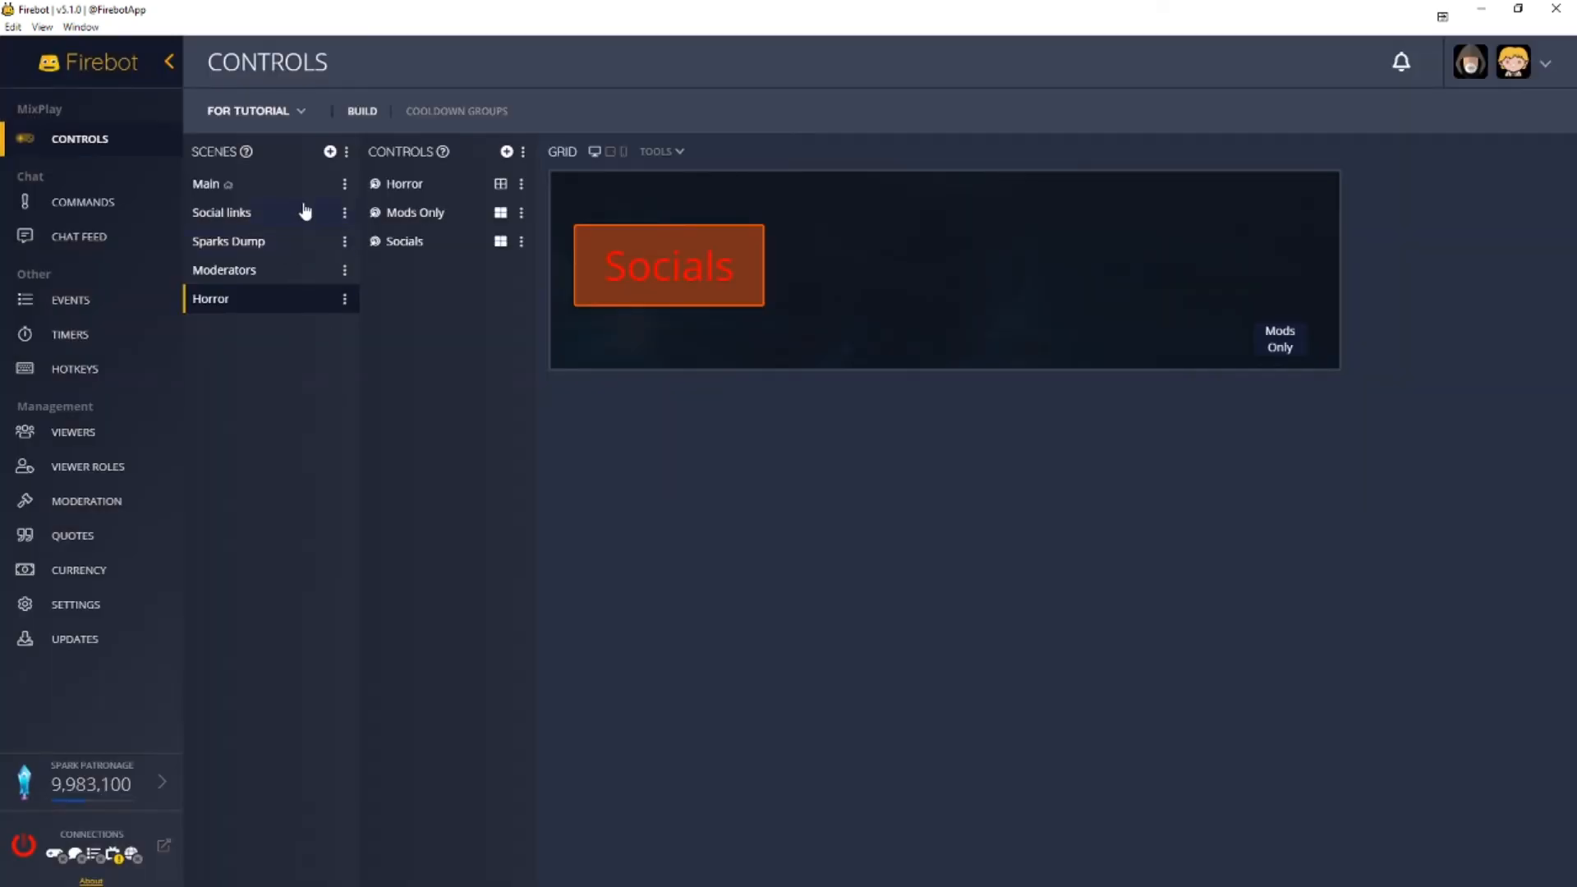
- Add another scene named "Horror Board" to the project
click(330, 152)
text(Horror Boa)
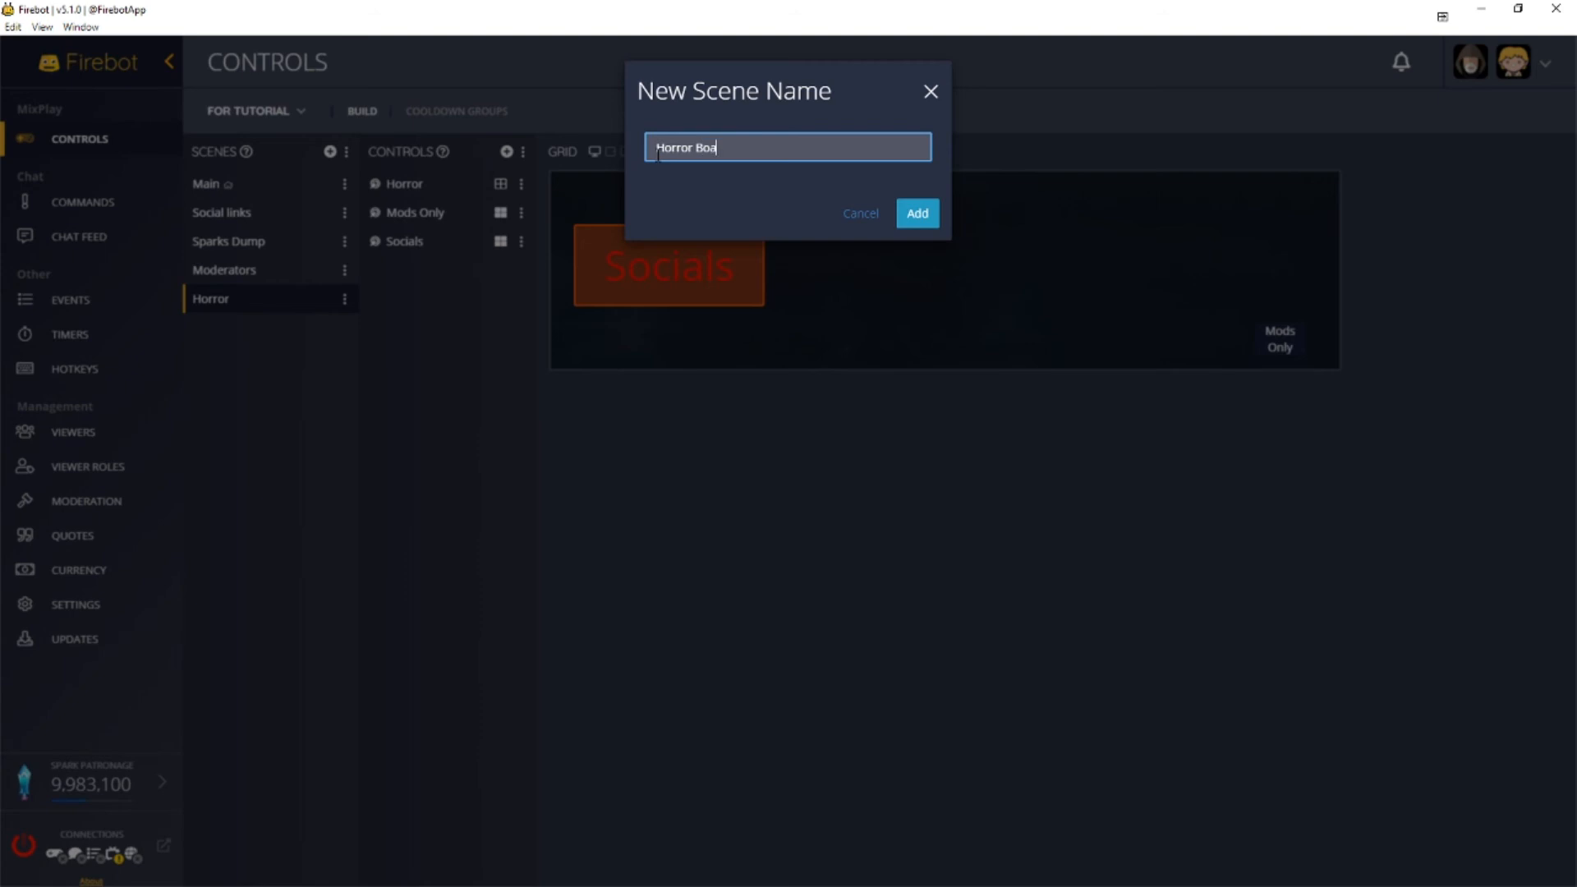
text(rd)
click(919, 214)
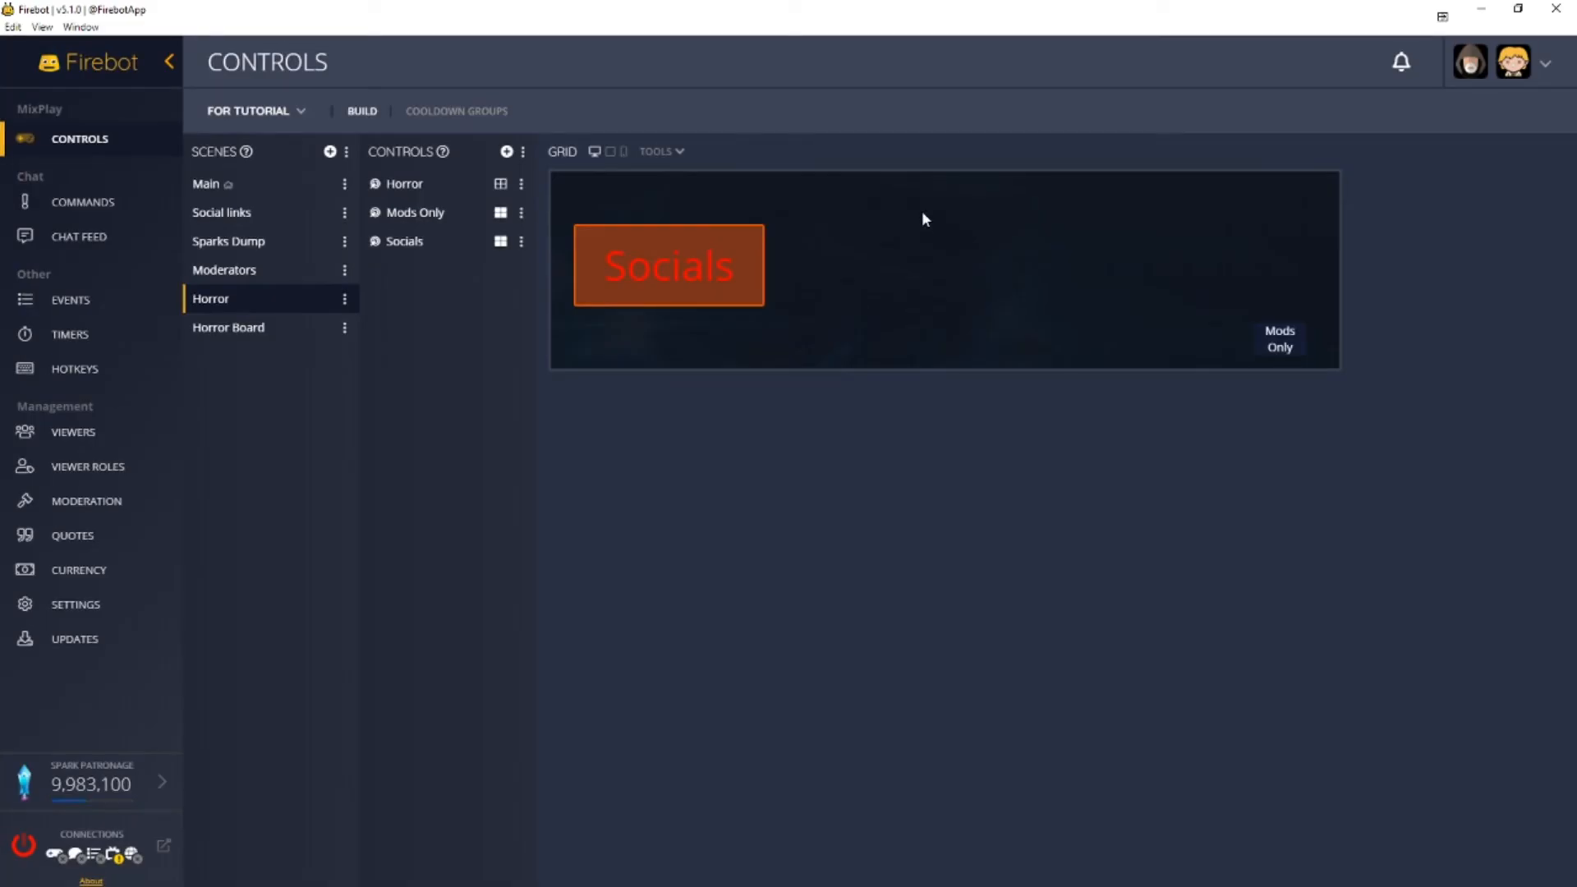
click(302, 327)
- Open the Horror button in the Horror scene for editing and choose Change MixPlay Scene as its new effect
click(300, 305)
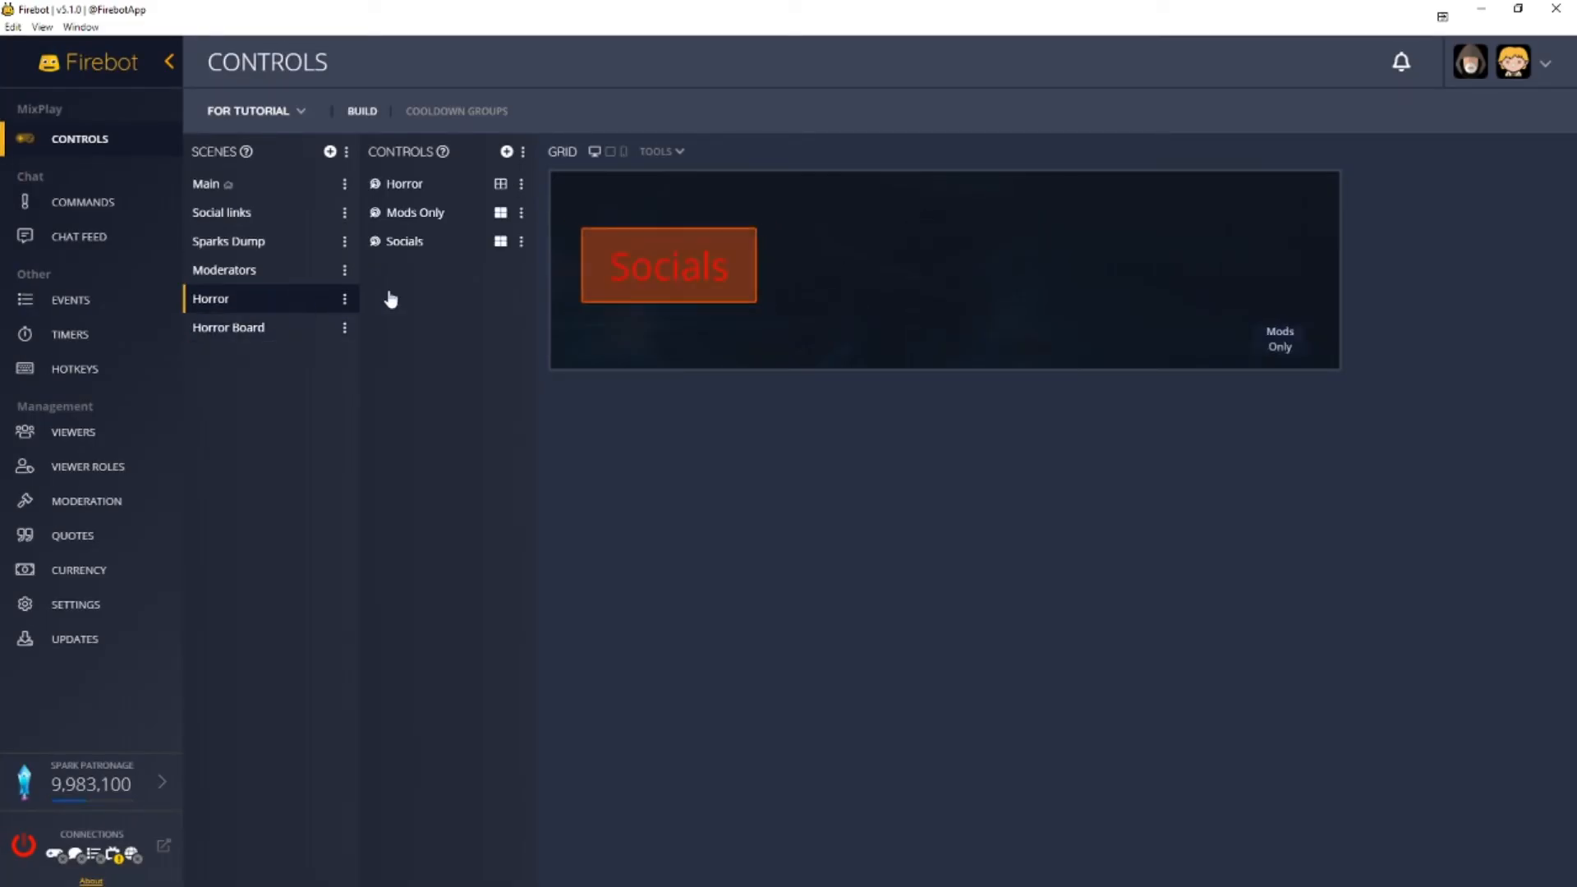
click(521, 183)
click(578, 94)
scroll(803, 580, down, 3)
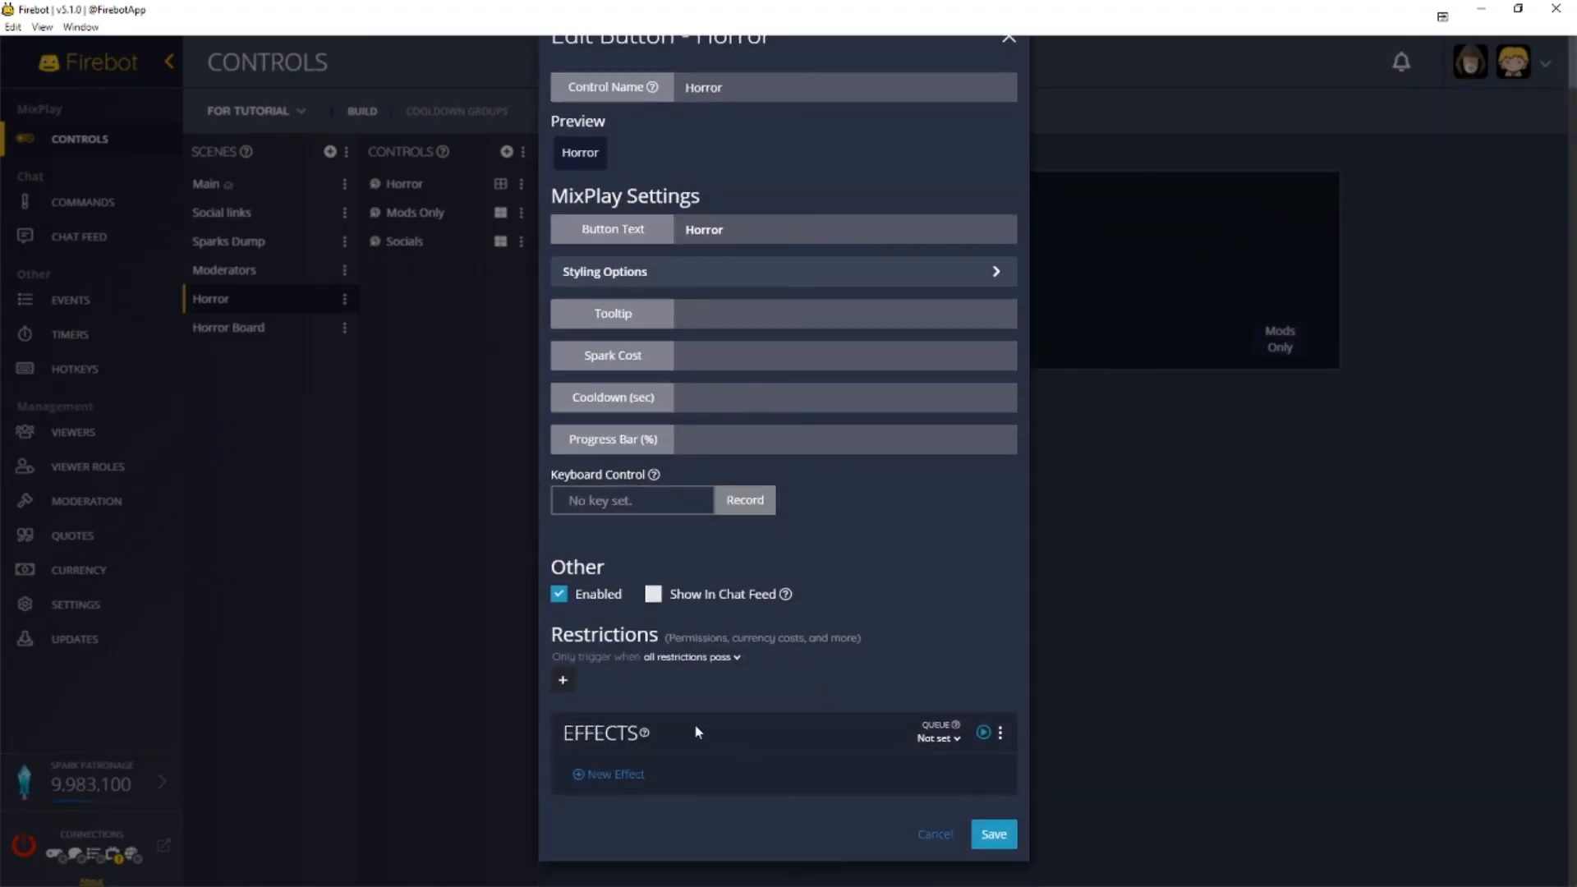
click(629, 771)
click(726, 164)
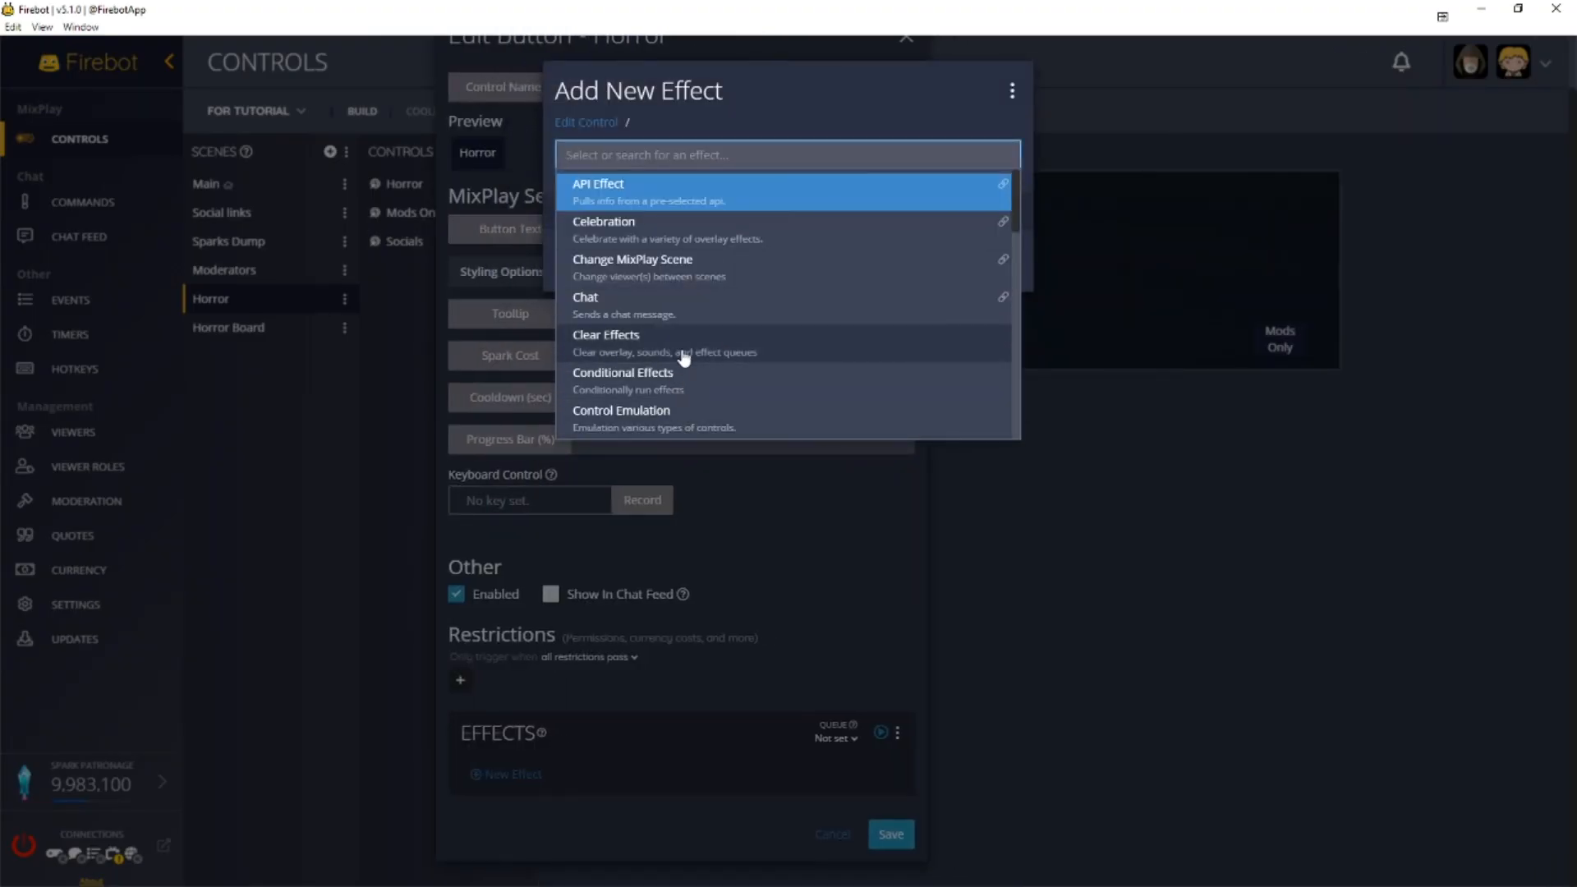
click(723, 261)
- Configure the effect to Move Single Viewer for the associated viewer to the Horror Board scene, add it, and save the button
click(612, 251)
click(632, 282)
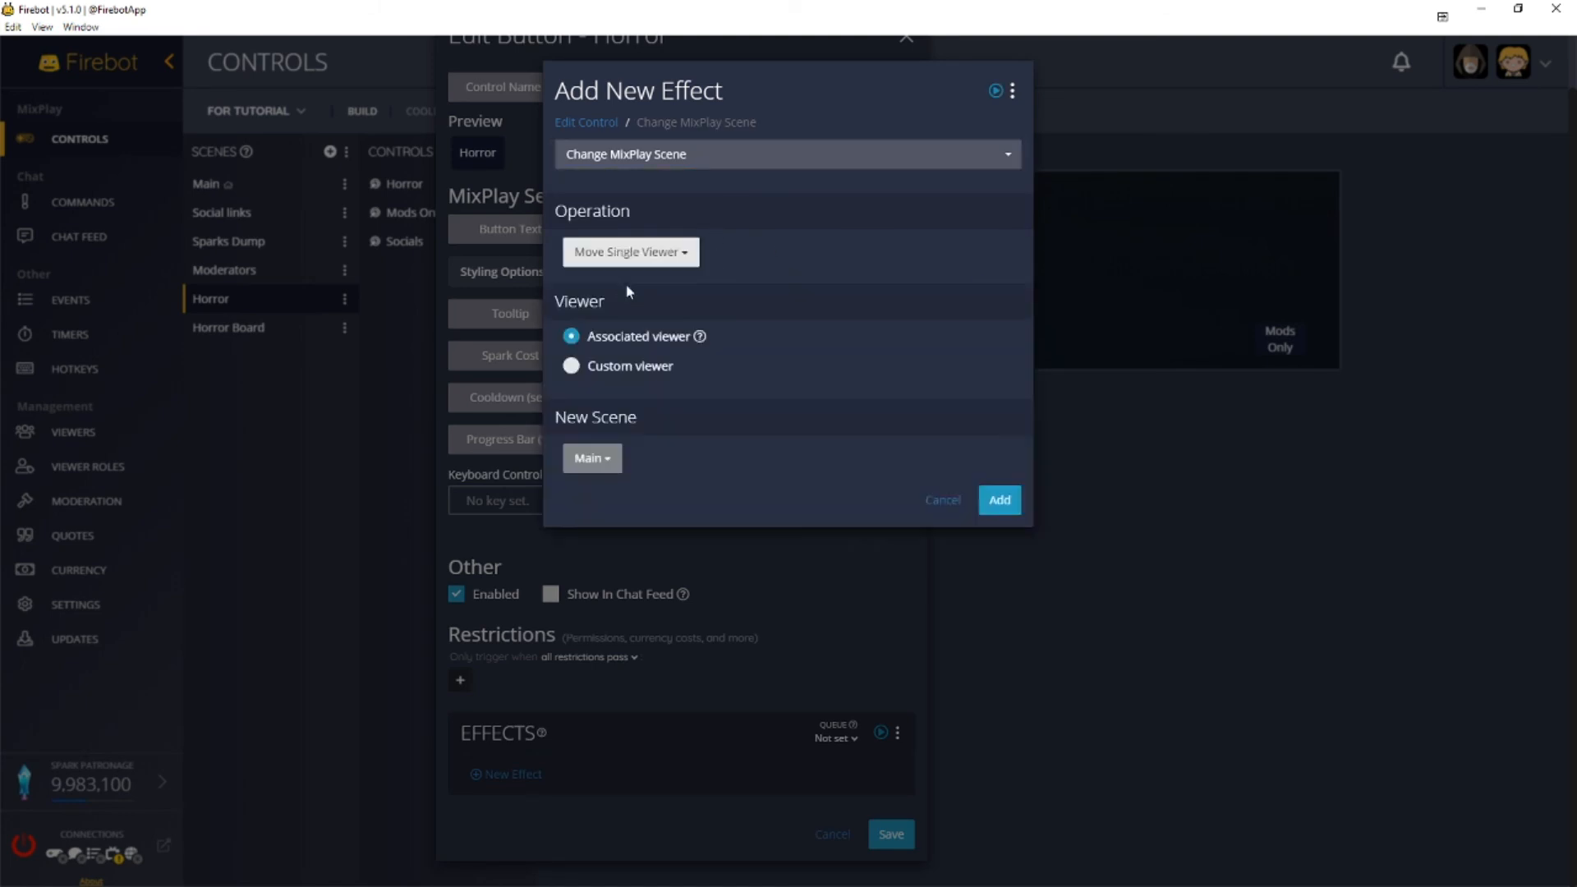
click(609, 462)
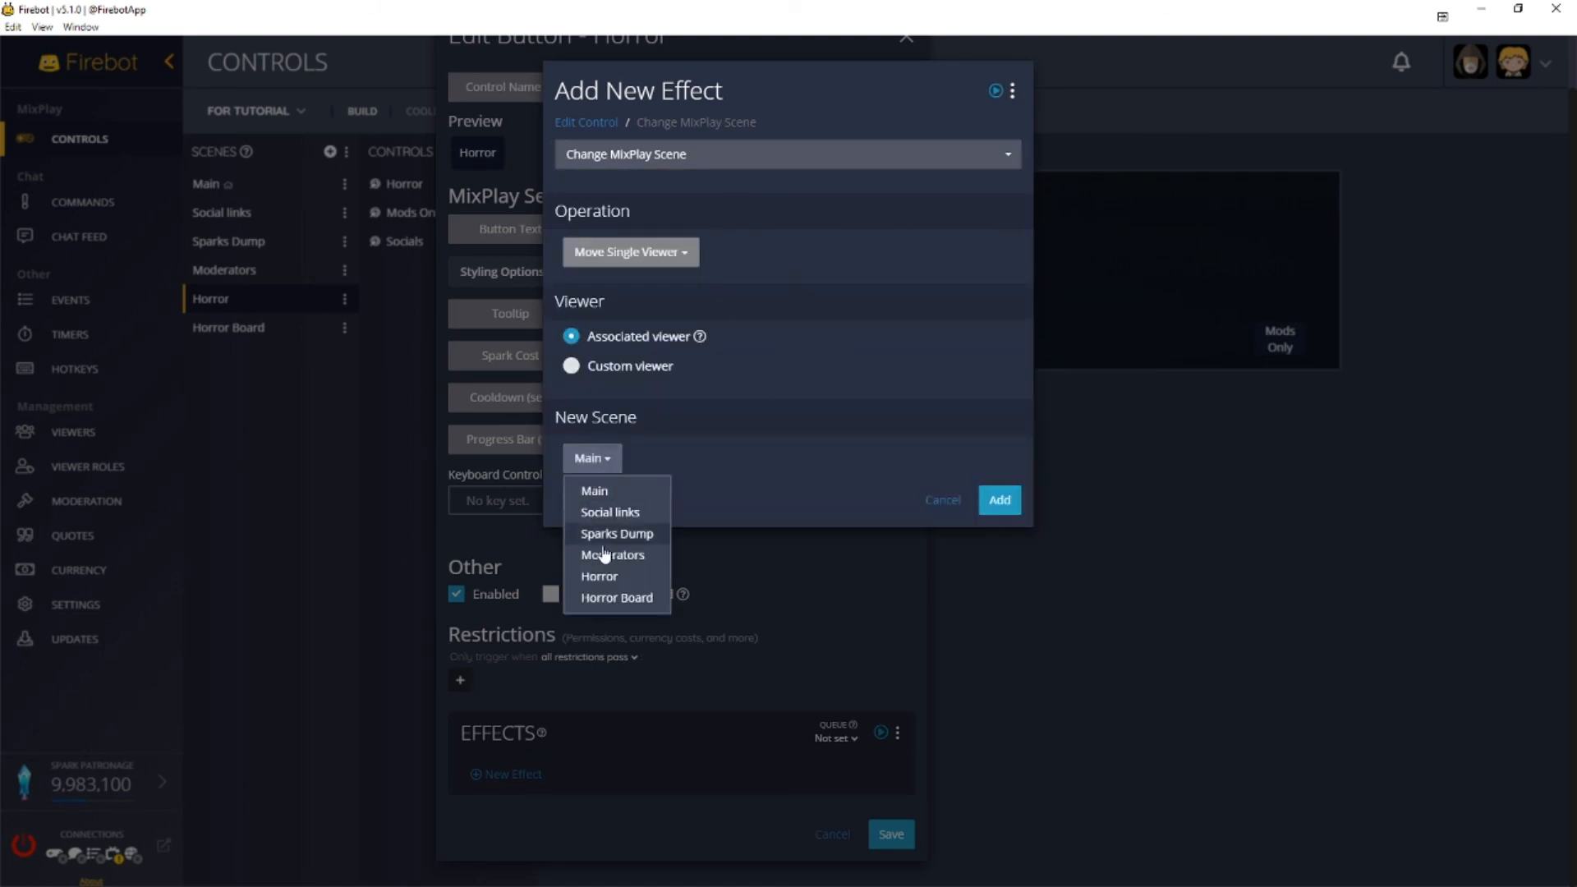
click(608, 602)
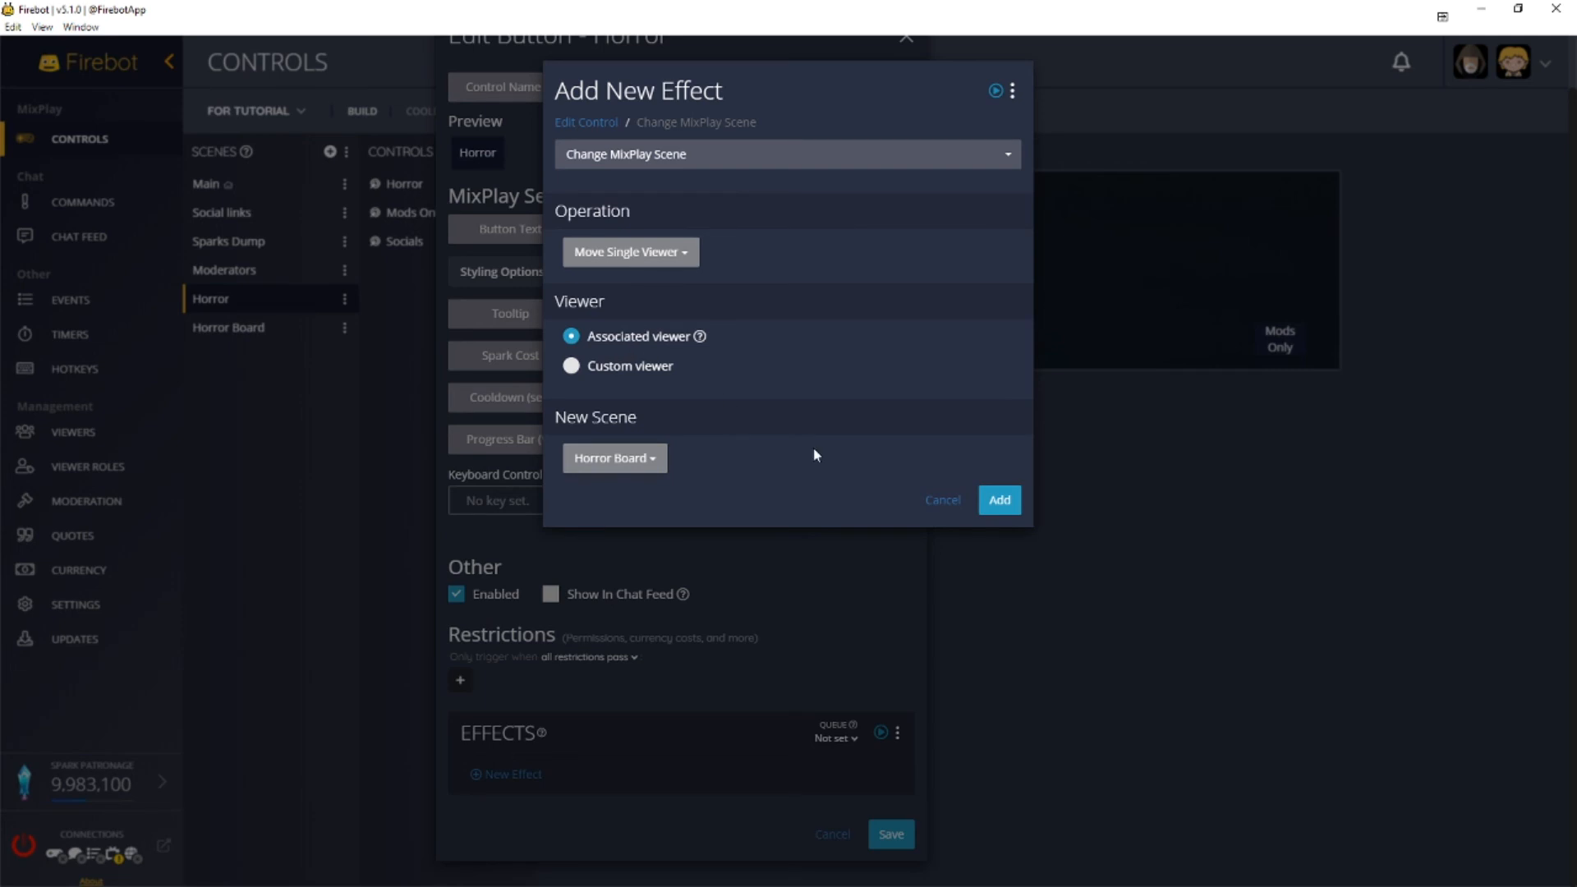
click(1002, 501)
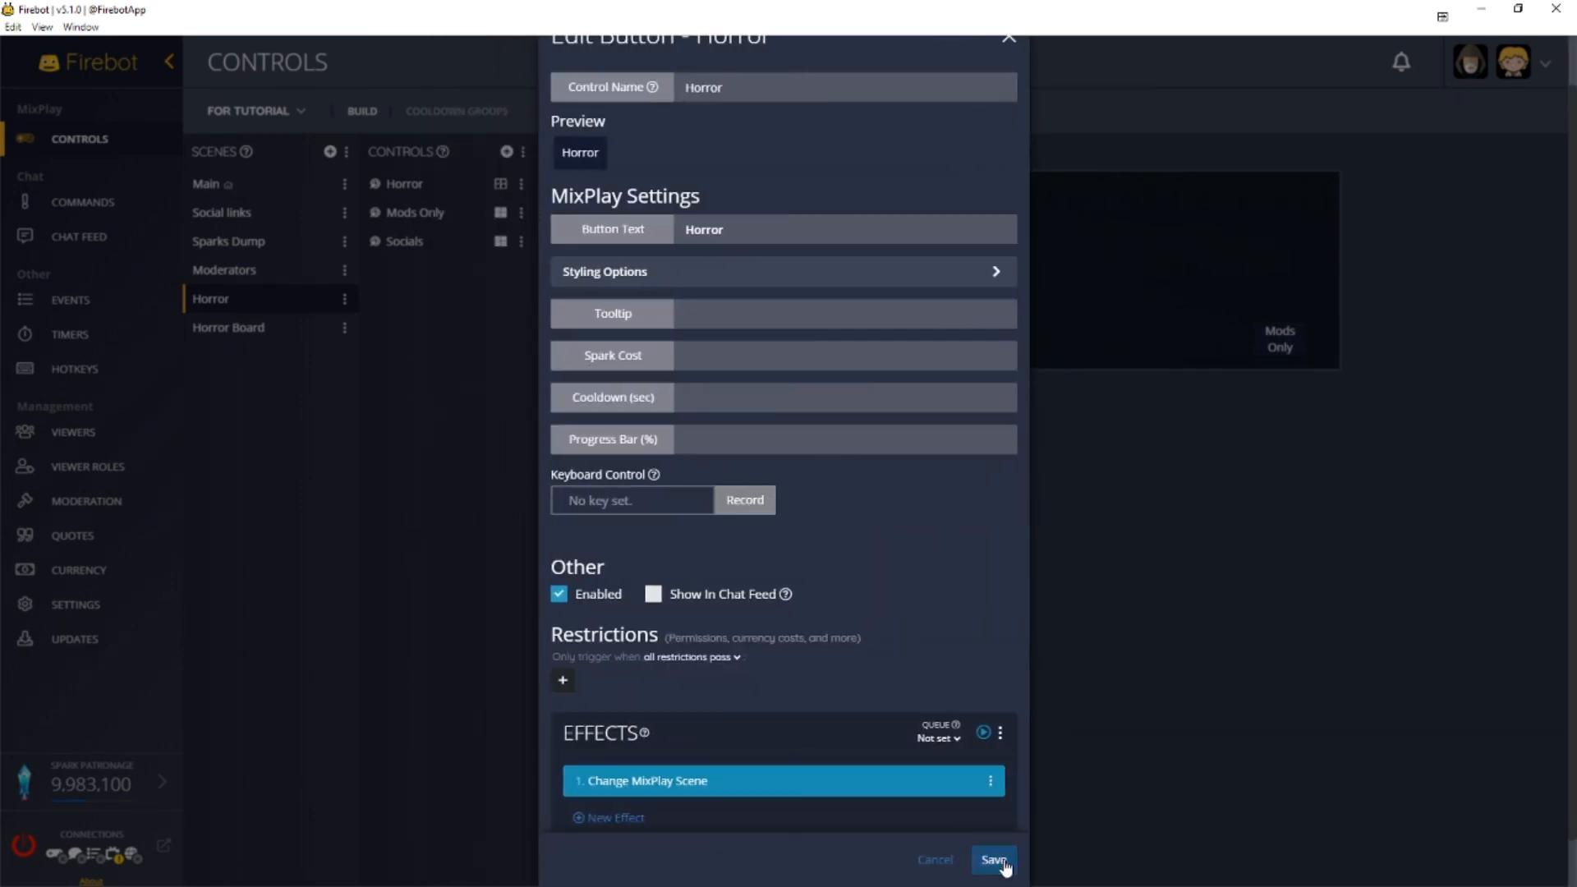
click(994, 860)
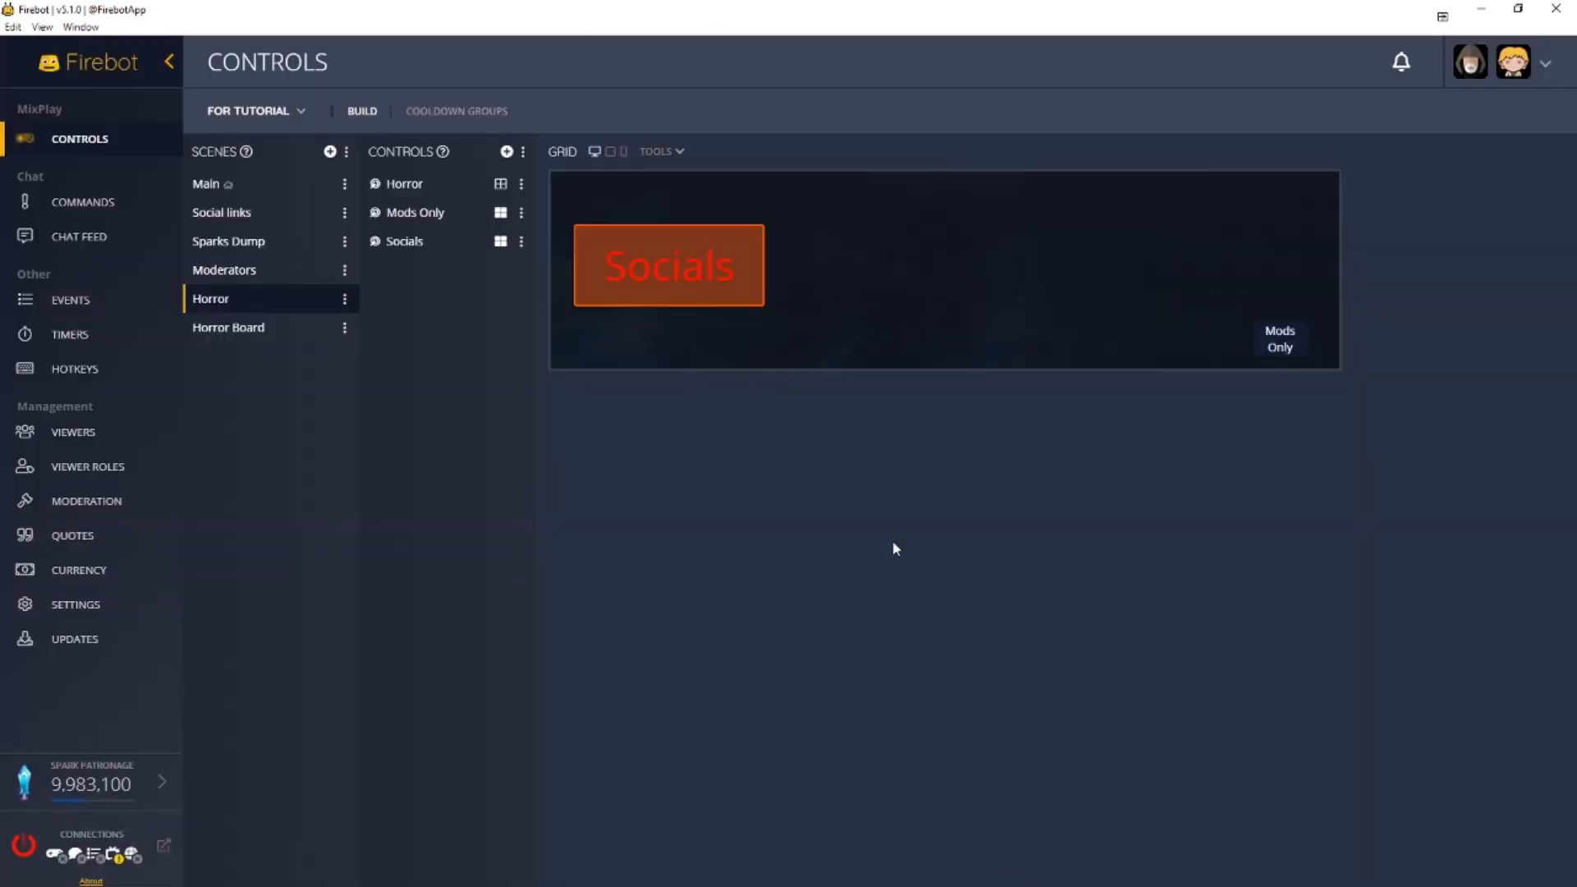
- Place the Horror button on the Horror scene's grid beside Socials, enlarge it, and compare the layout with the Main scene
click(501, 183)
drag(584, 183, 873, 324)
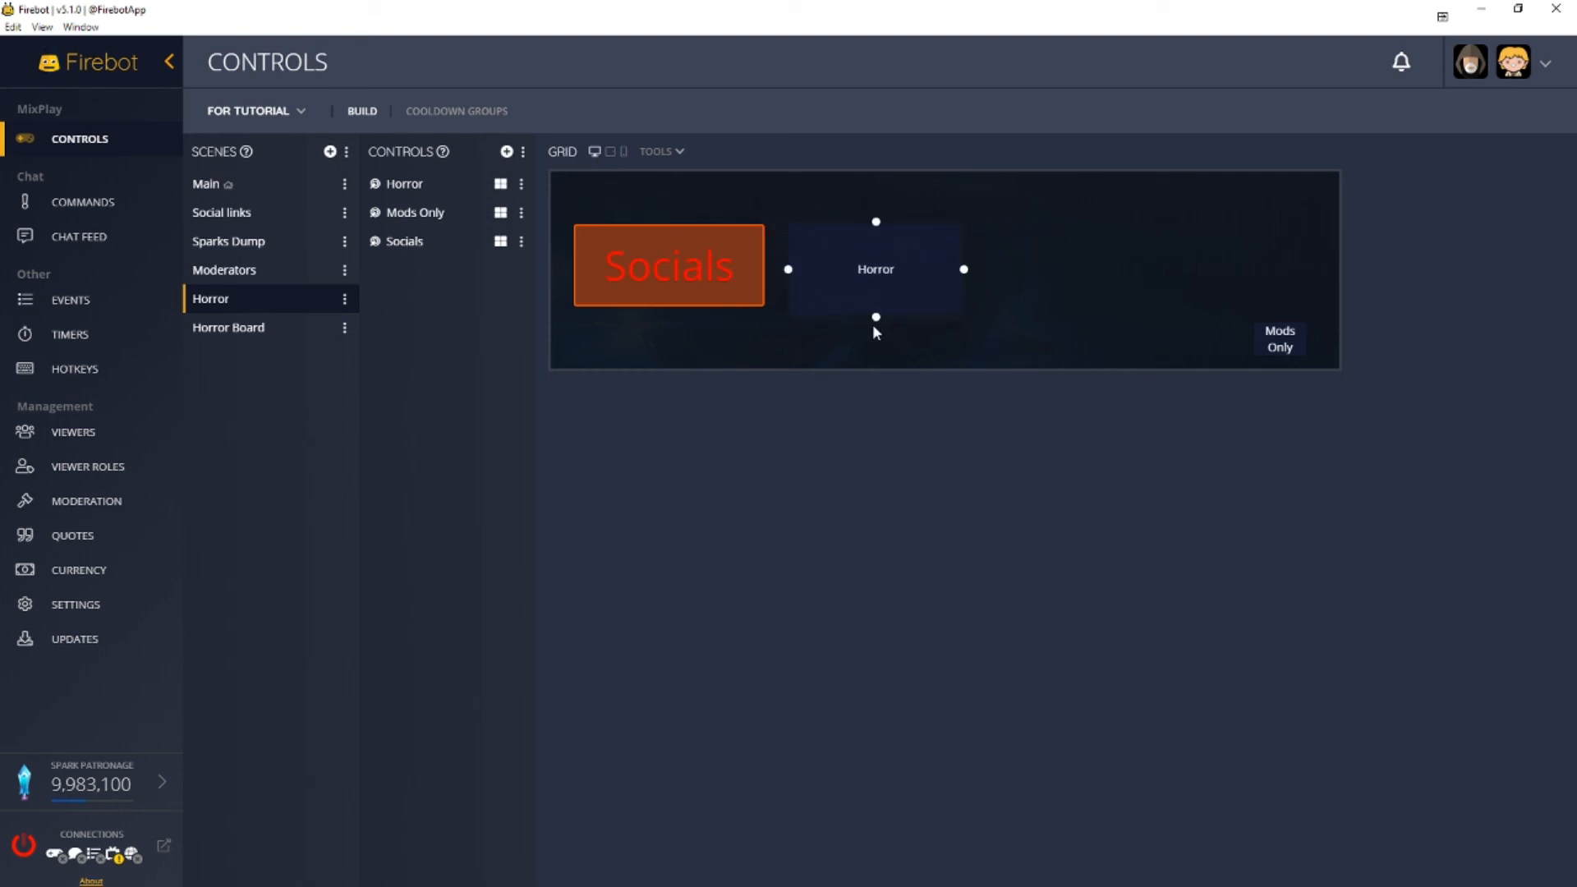
click(261, 190)
click(276, 301)
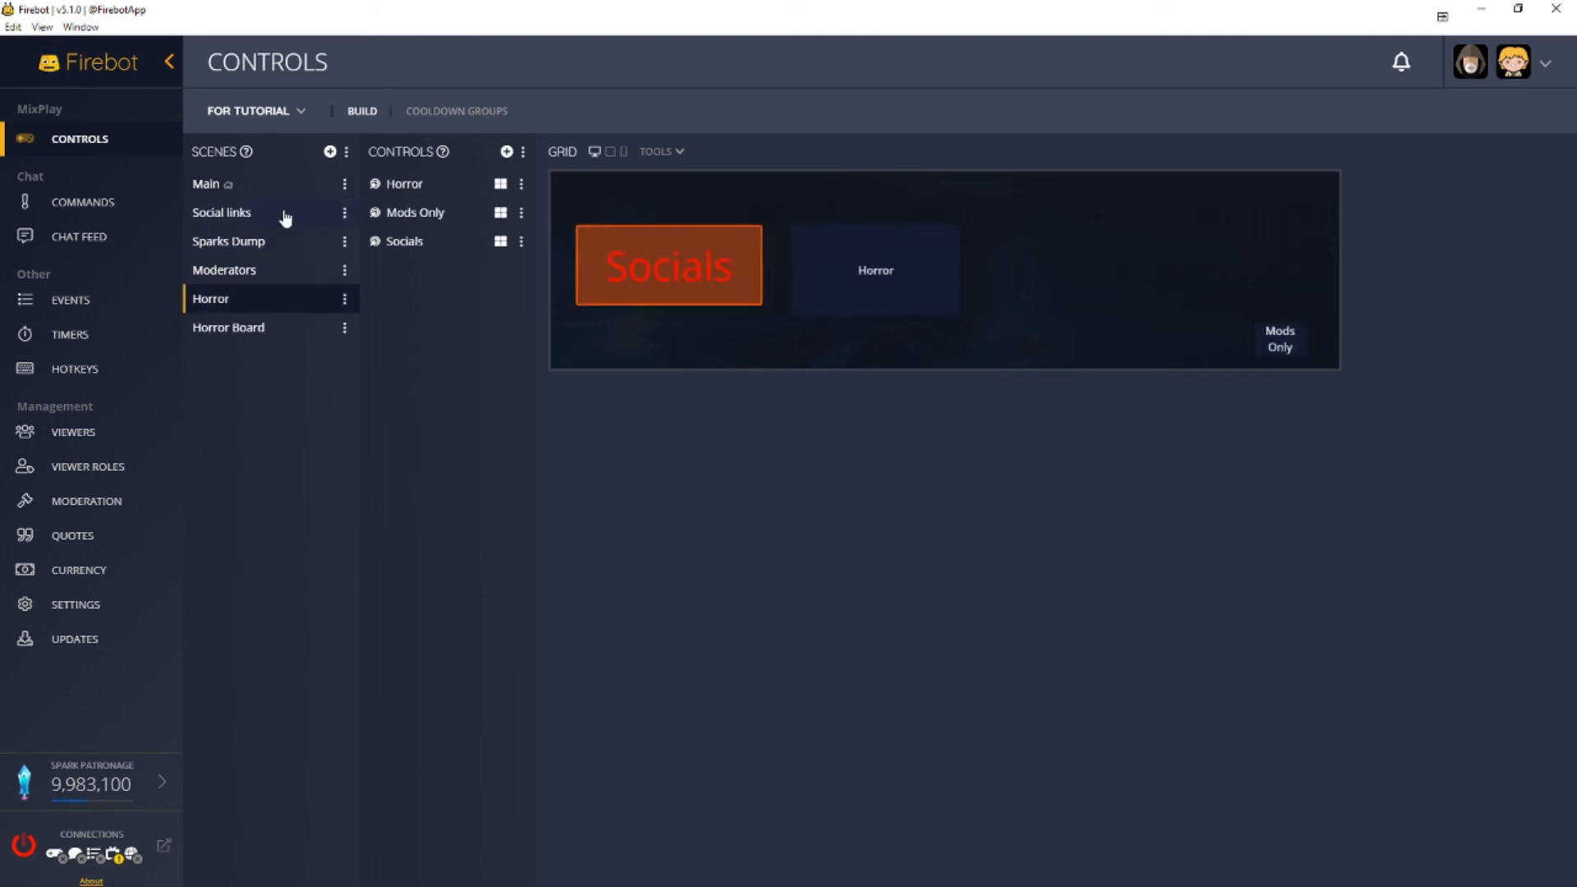
click(287, 194)
click(275, 297)
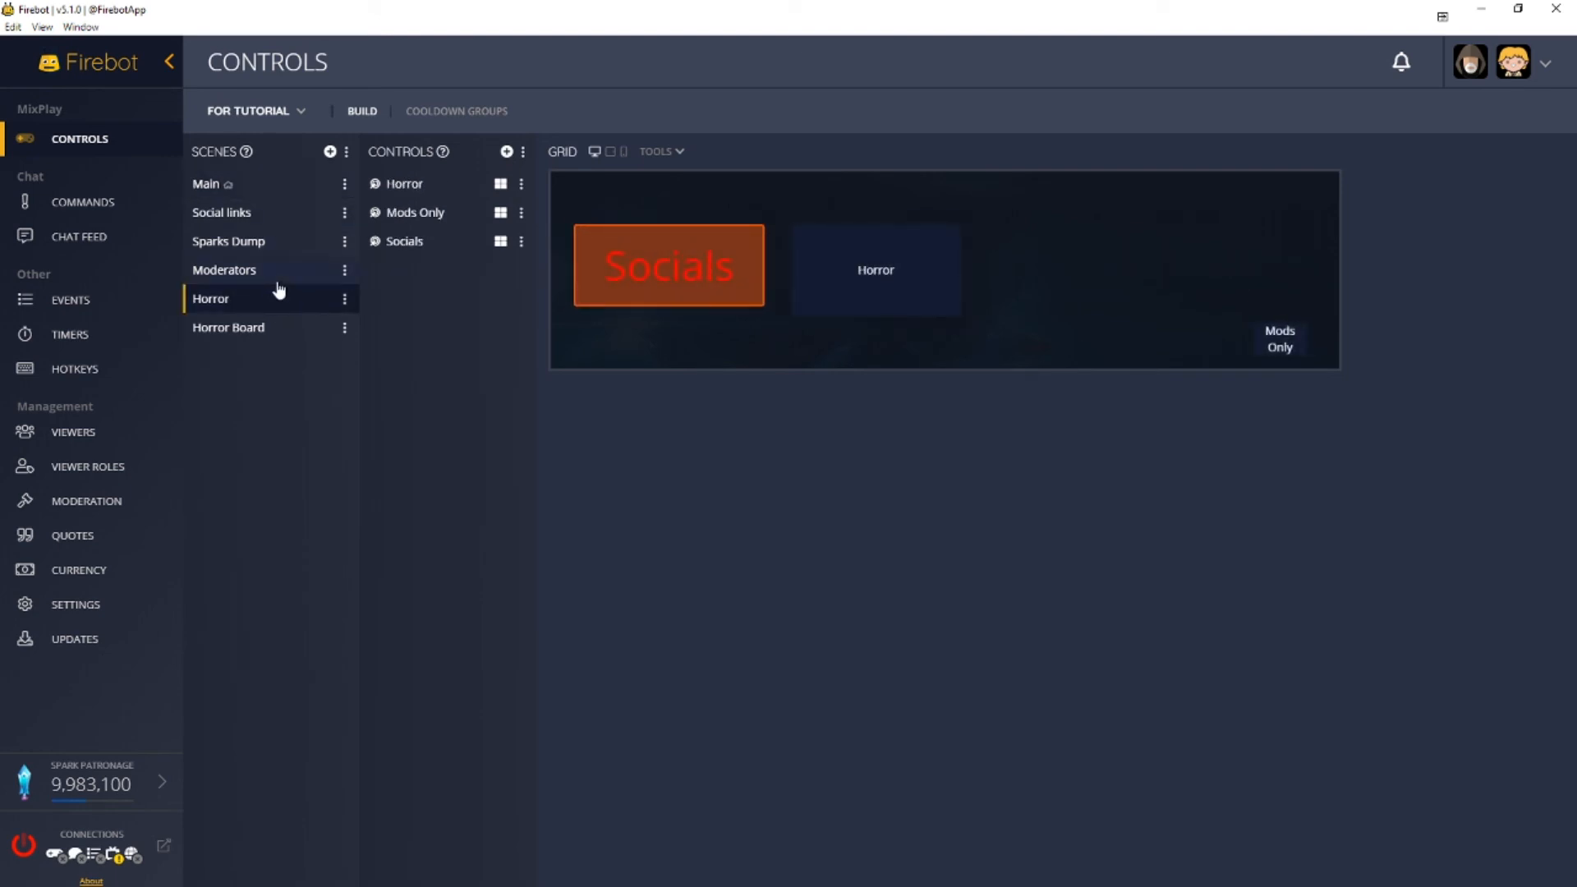
- Create a Button control named "Switch to Horror Board" in the Moderators scene
click(294, 275)
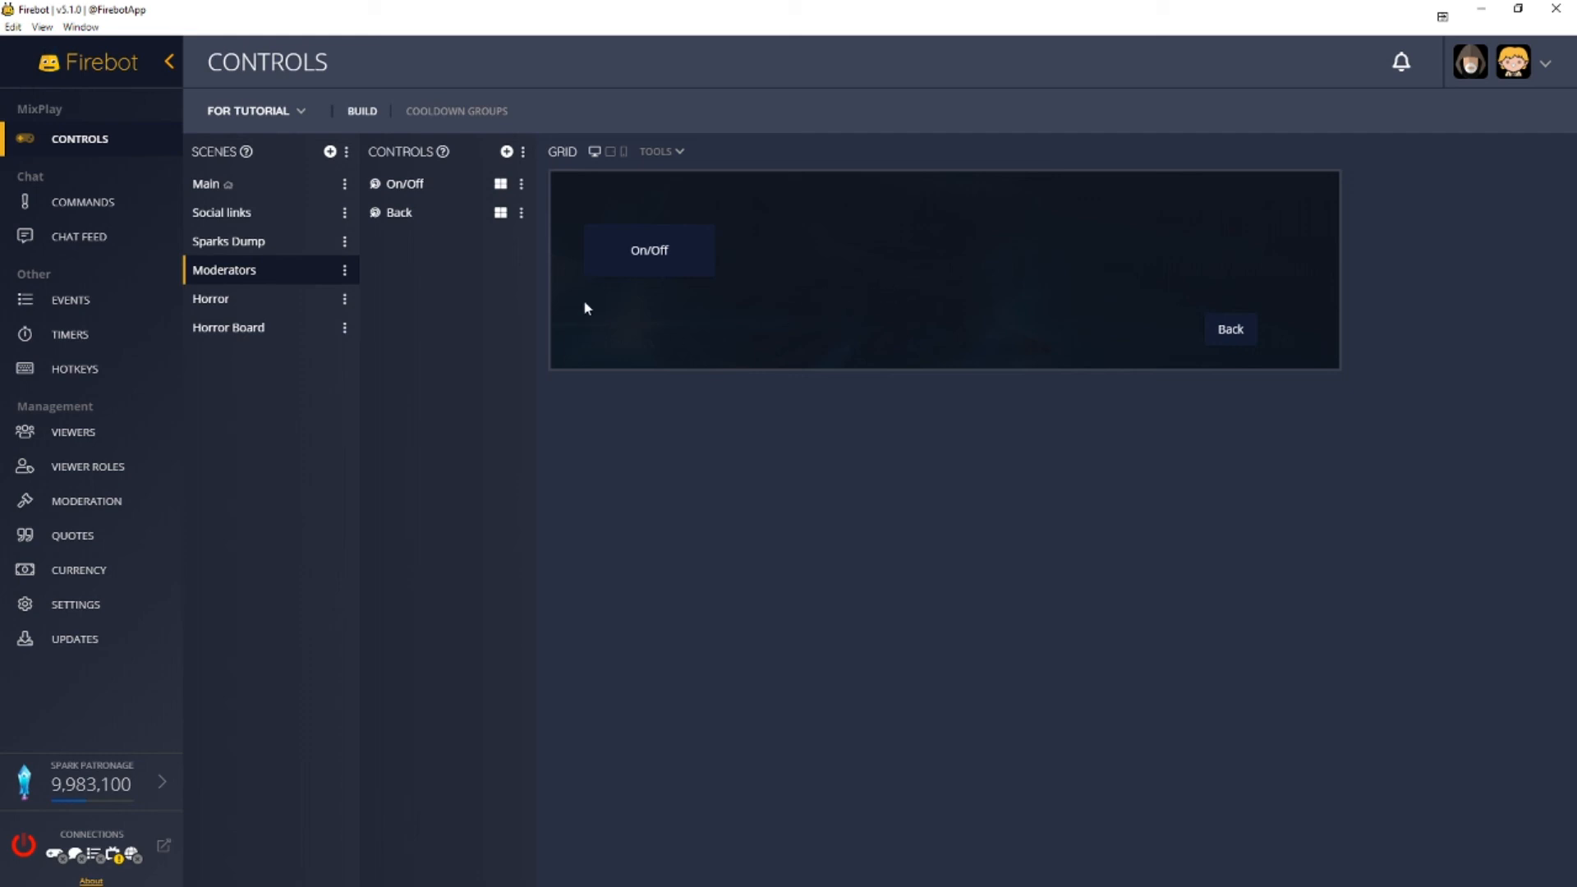
click(523, 152)
click(538, 179)
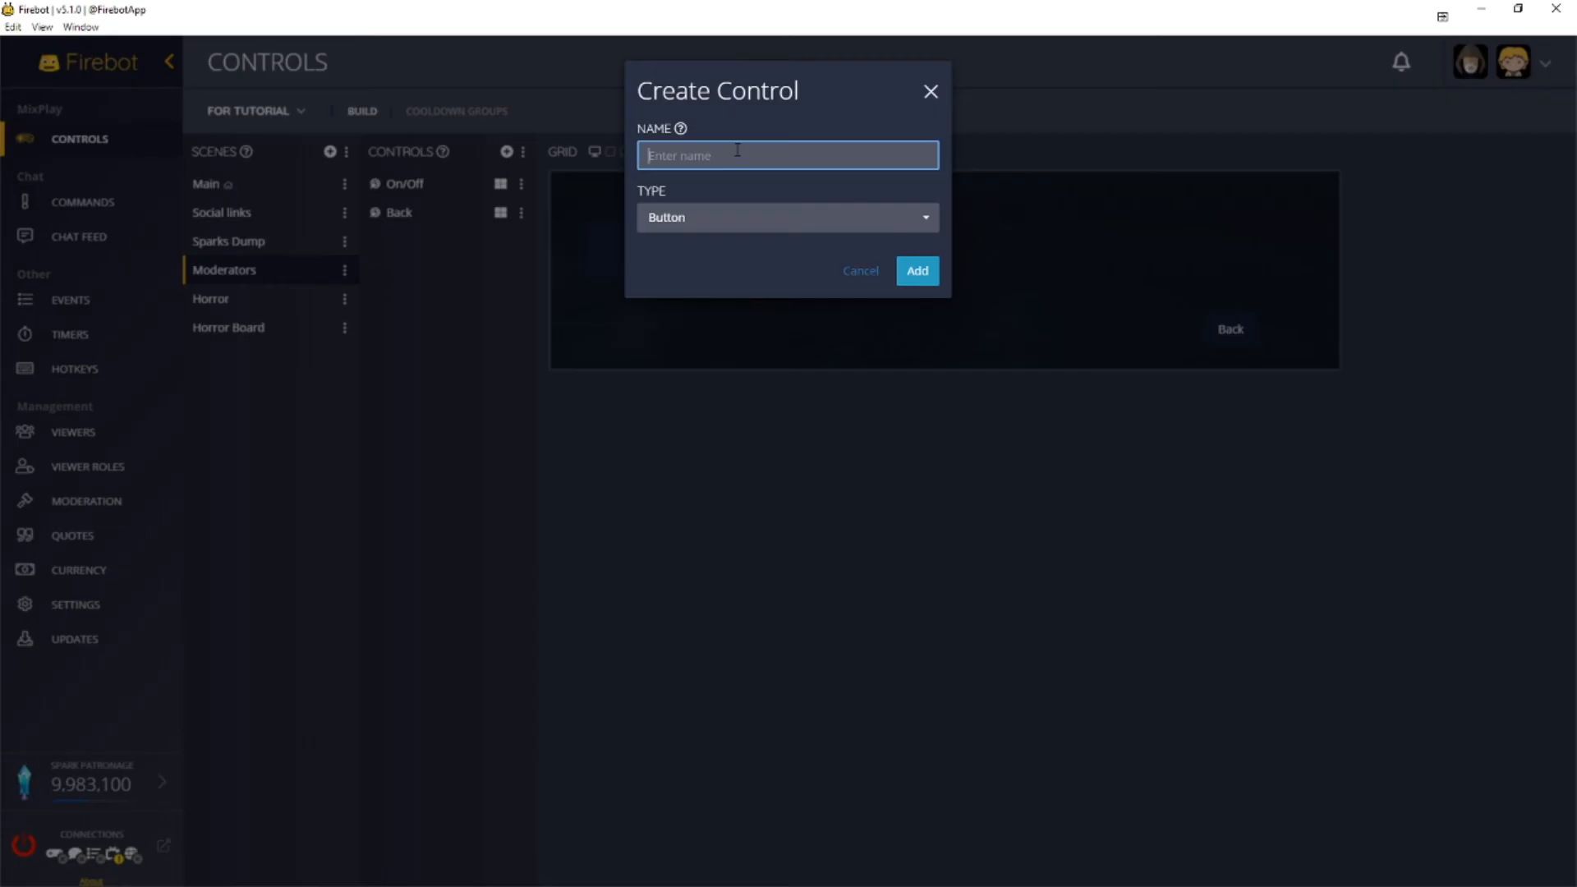
text(s)
text(witch to Horror)
text( Board)
key(Return)
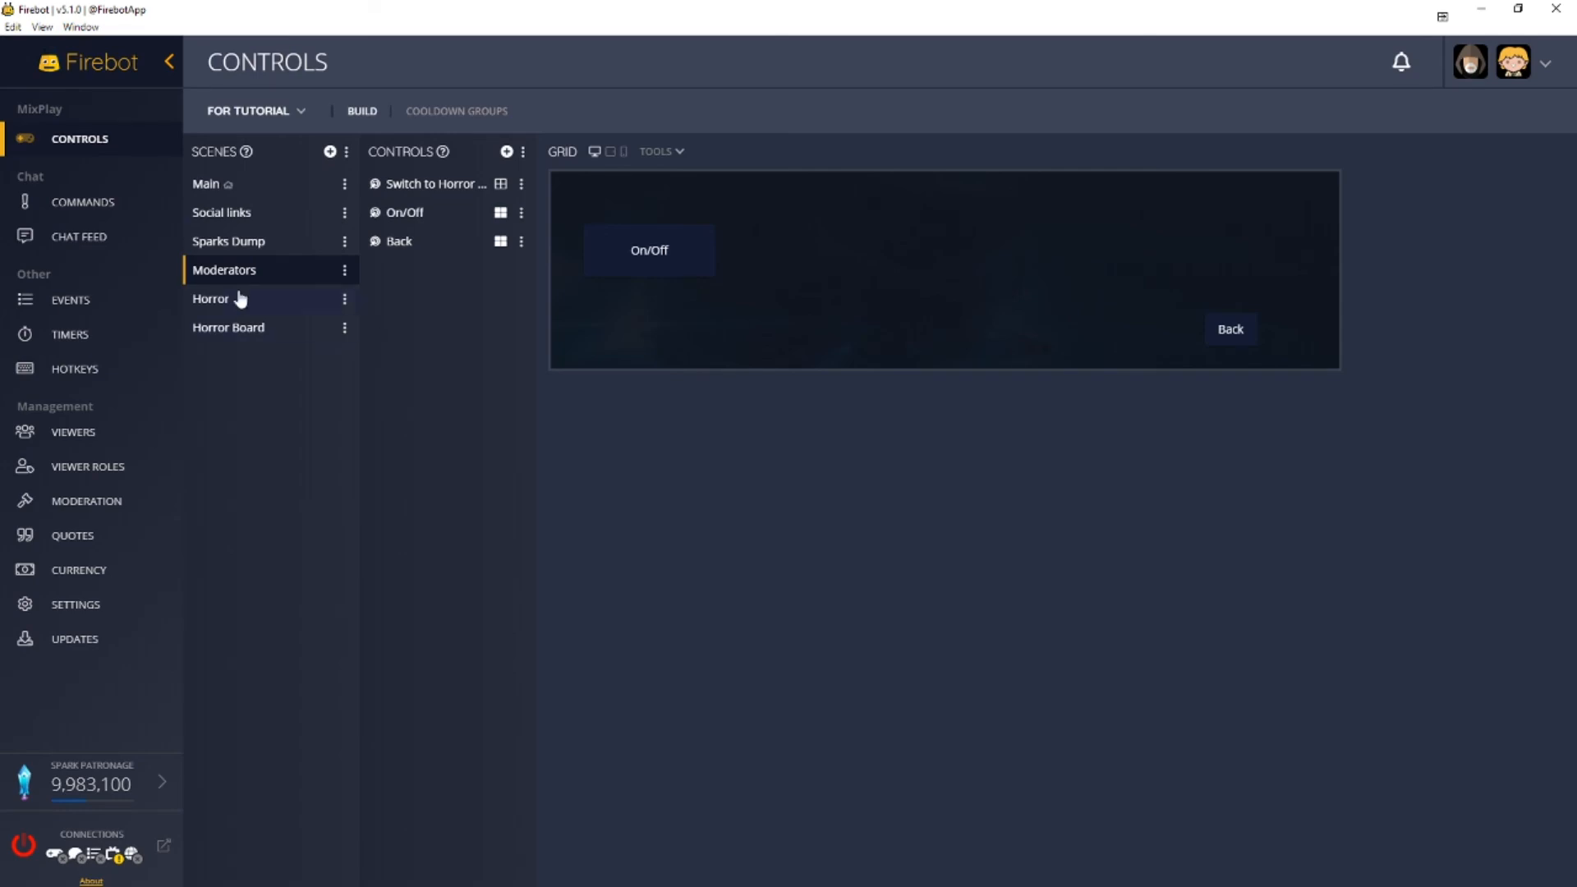
- Open the new Moderators control for editing and set its button text to "Switch to Horror Board"
click(521, 184)
click(606, 97)
click(746, 285)
text(Switch to Horror Board)
- Add a Change MixPlay Scene effect to the Switch to Horror Board button that moves all viewers to the Horror scene
scroll(597, 794, down, 2)
click(606, 778)
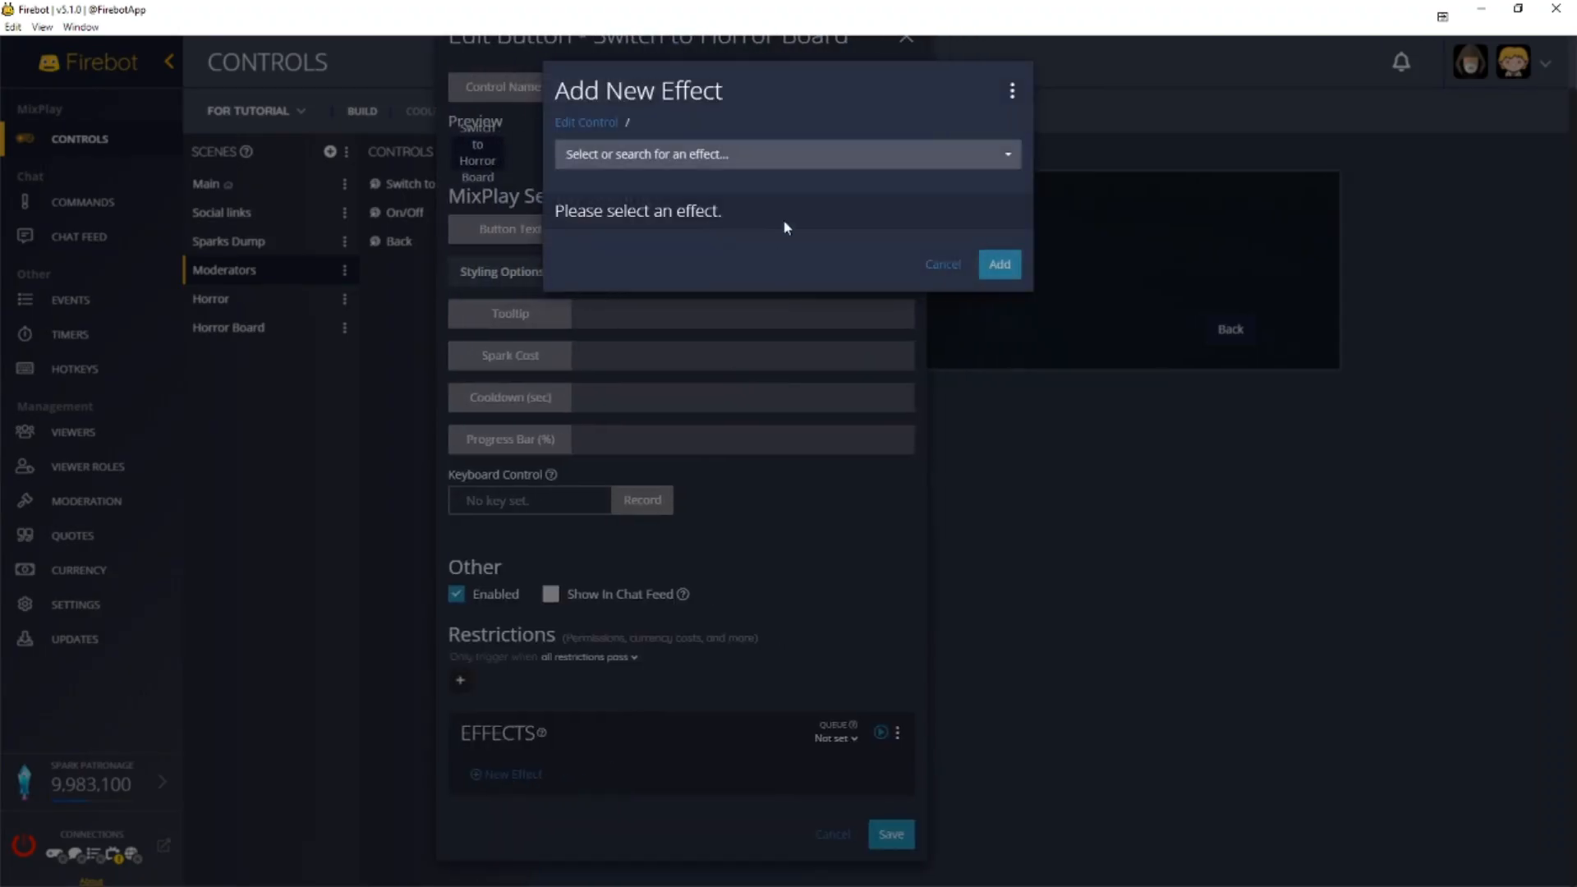
click(716, 153)
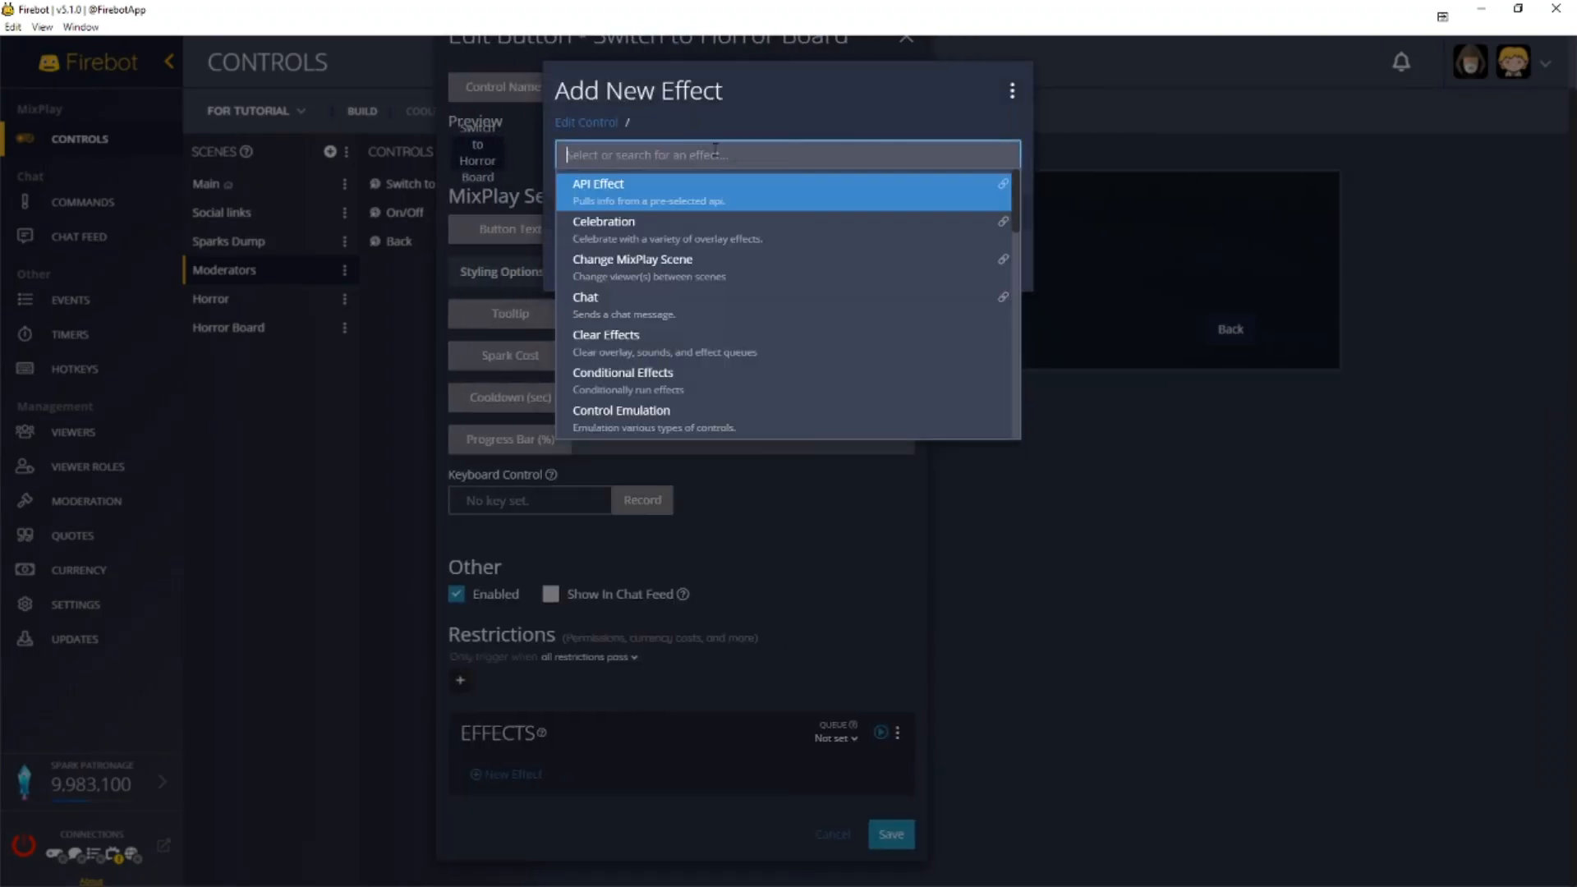
click(702, 273)
click(635, 249)
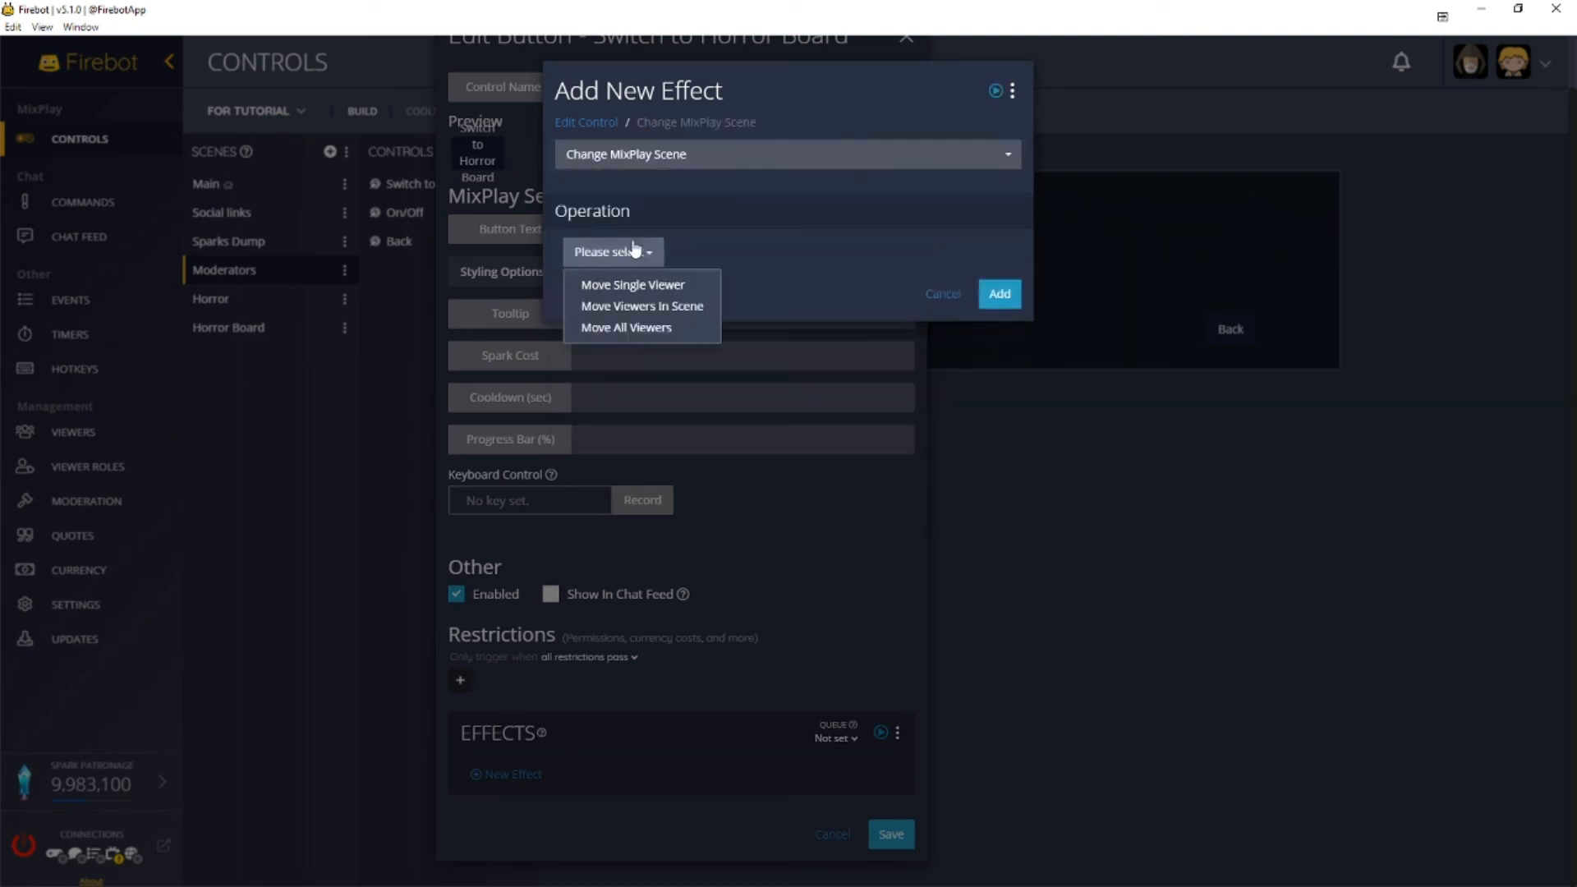
click(657, 329)
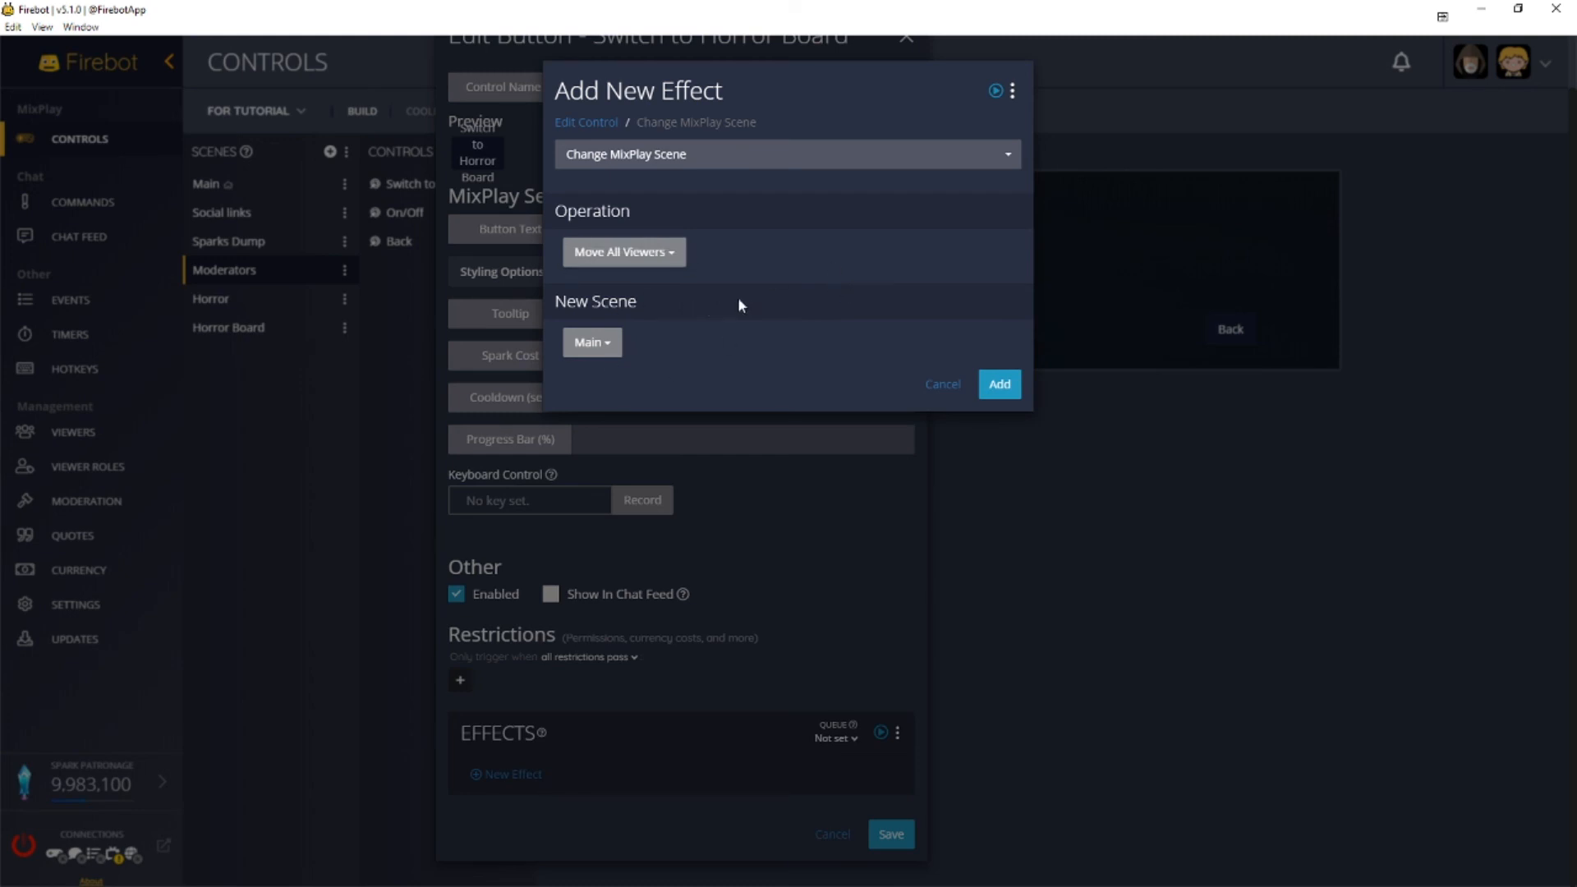
click(590, 345)
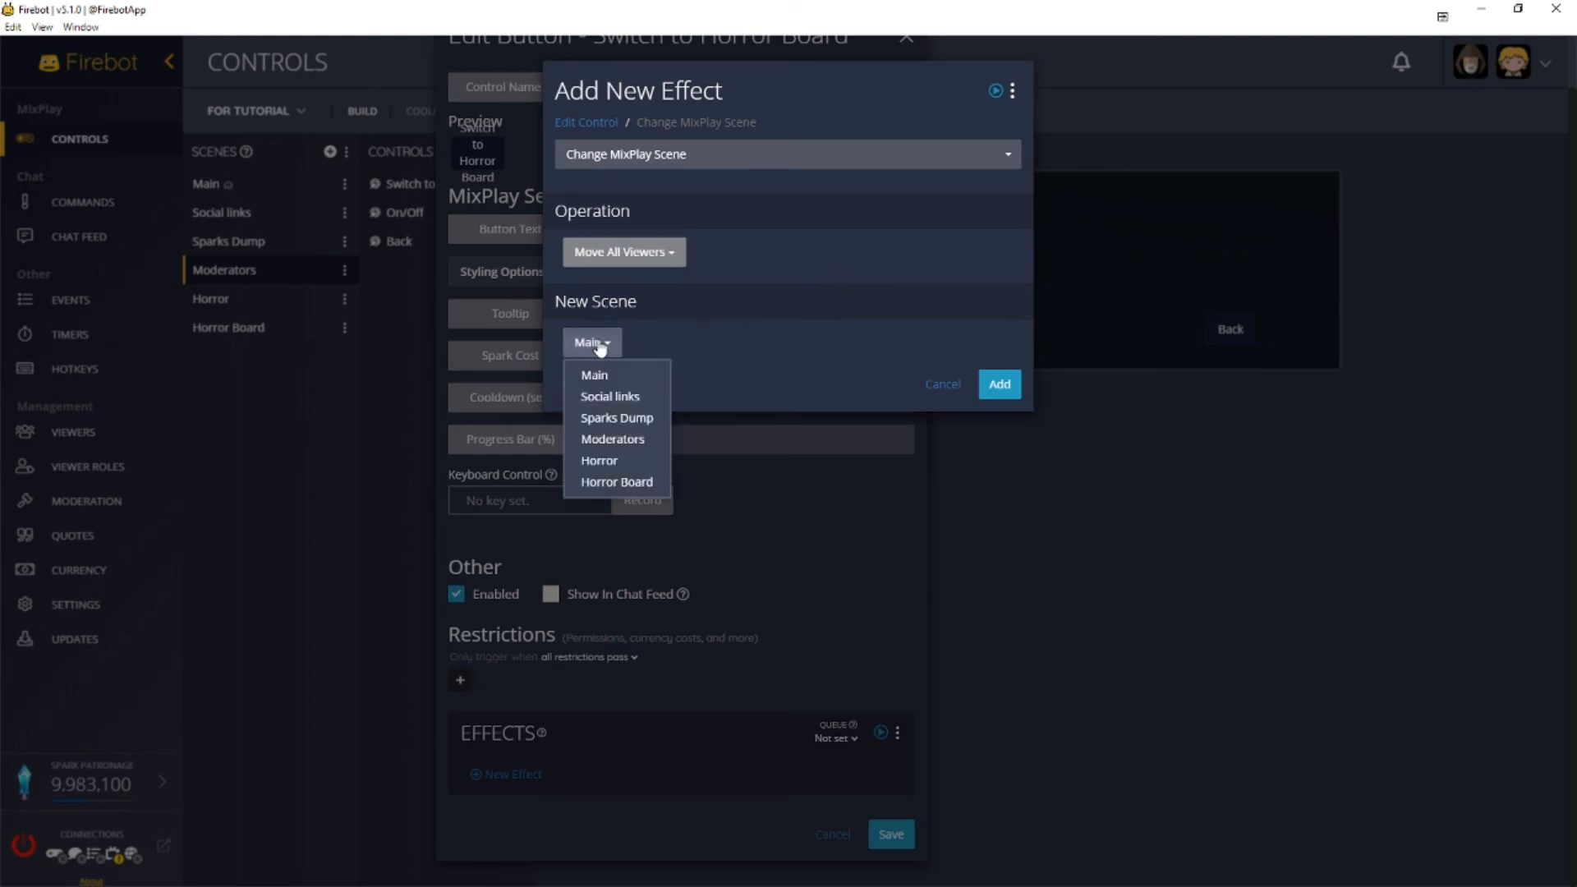
click(606, 465)
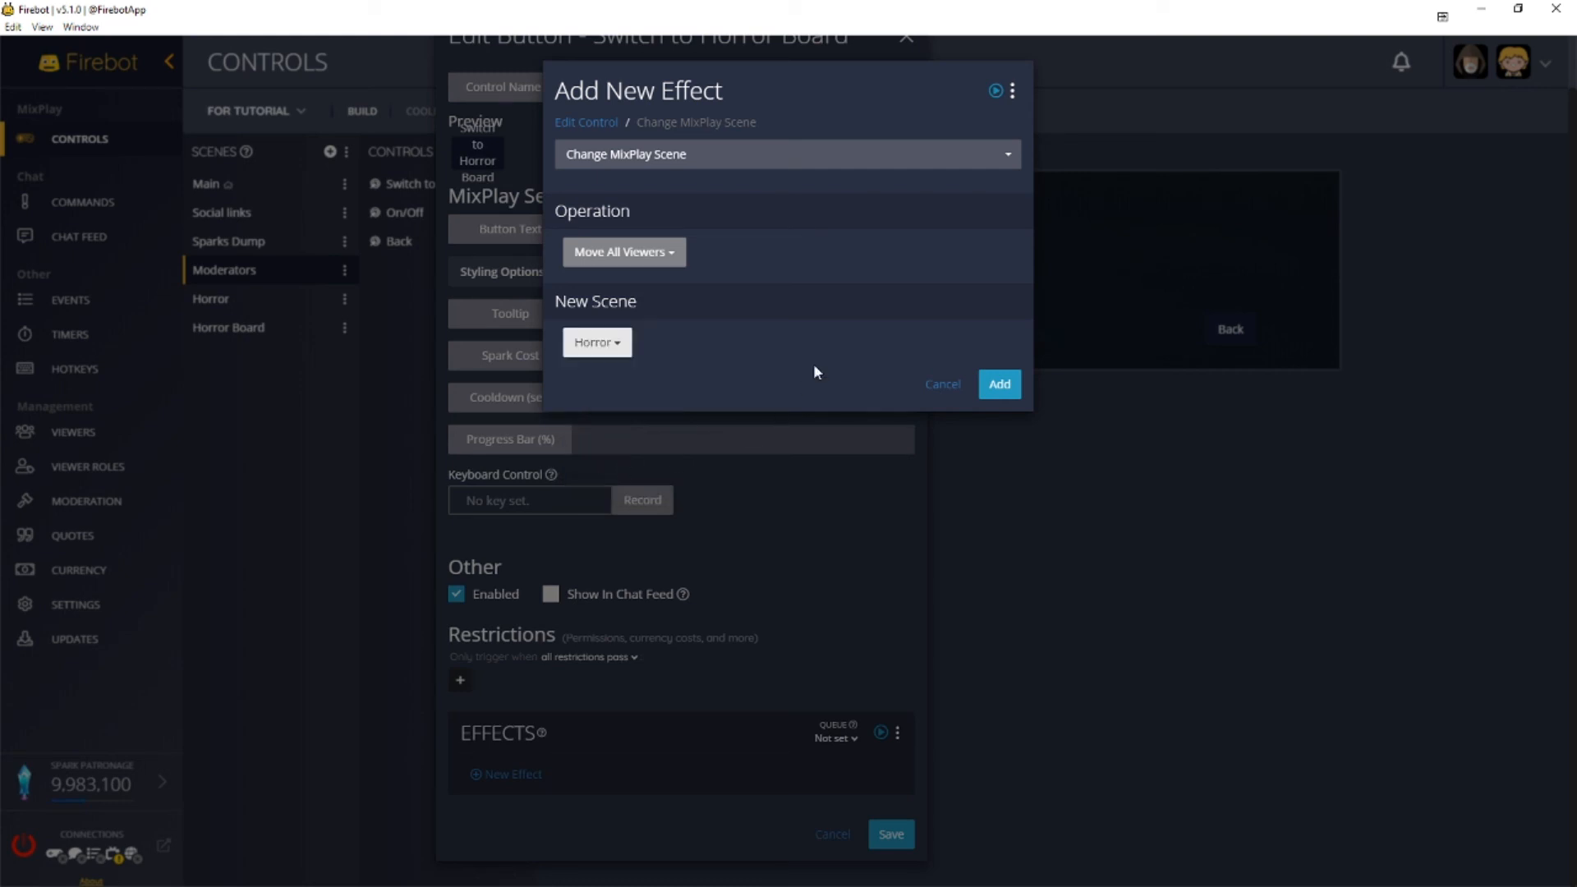
click(1009, 388)
- Save the Switch to Horror Board button and place it on the Moderators scene's grid beside On/Off
click(996, 860)
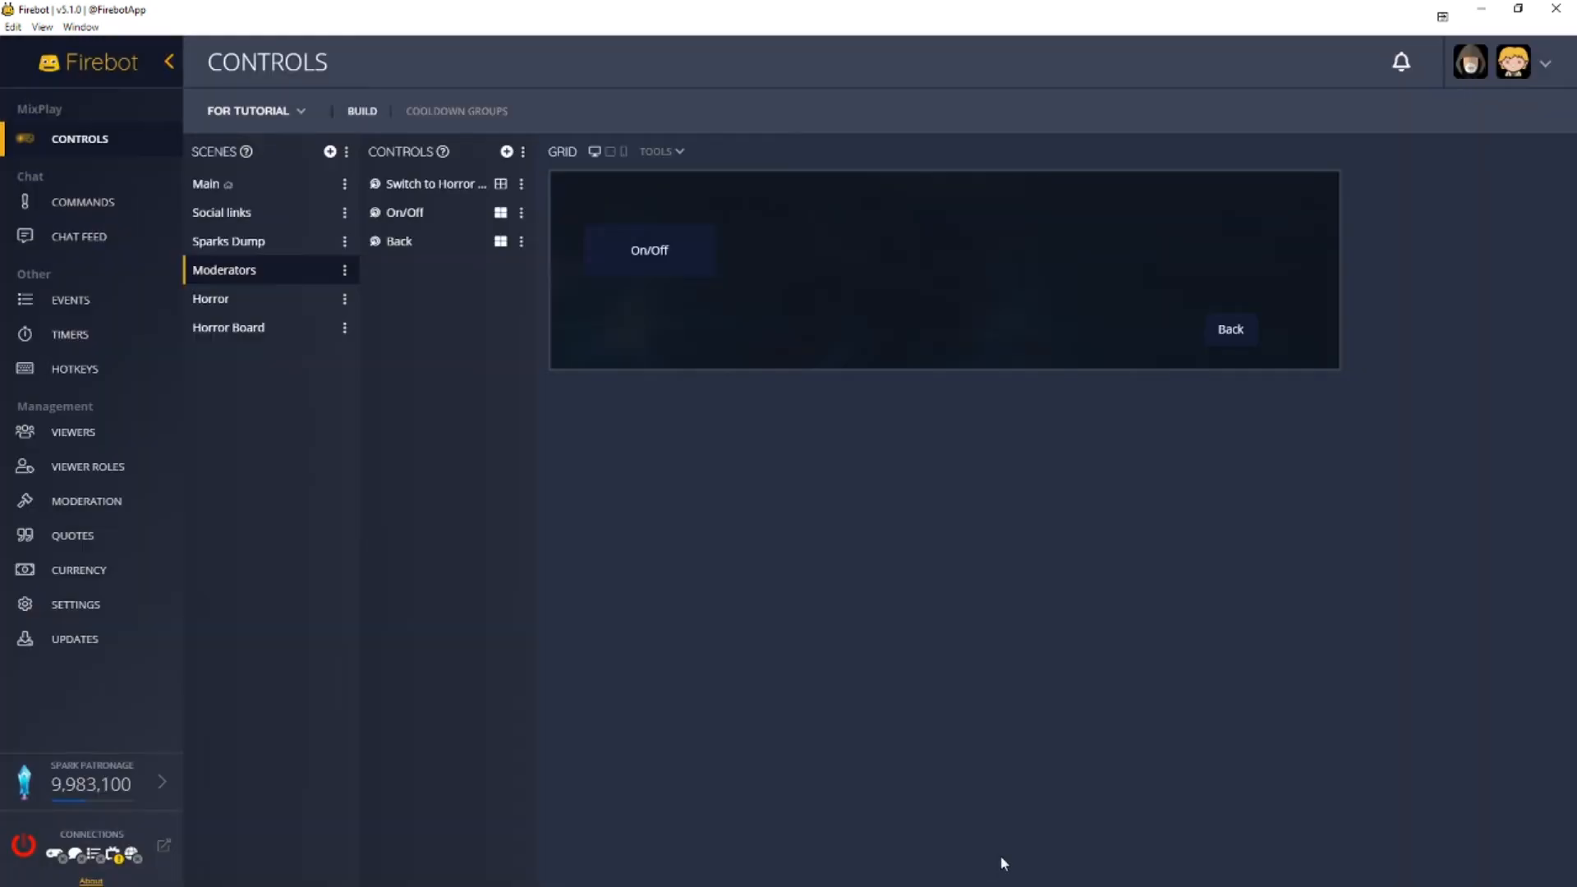
click(500, 189)
drag(580, 196, 818, 287)
- On the Horror scene, increase the Socials button's height to match the neighbouring Horror button
click(300, 308)
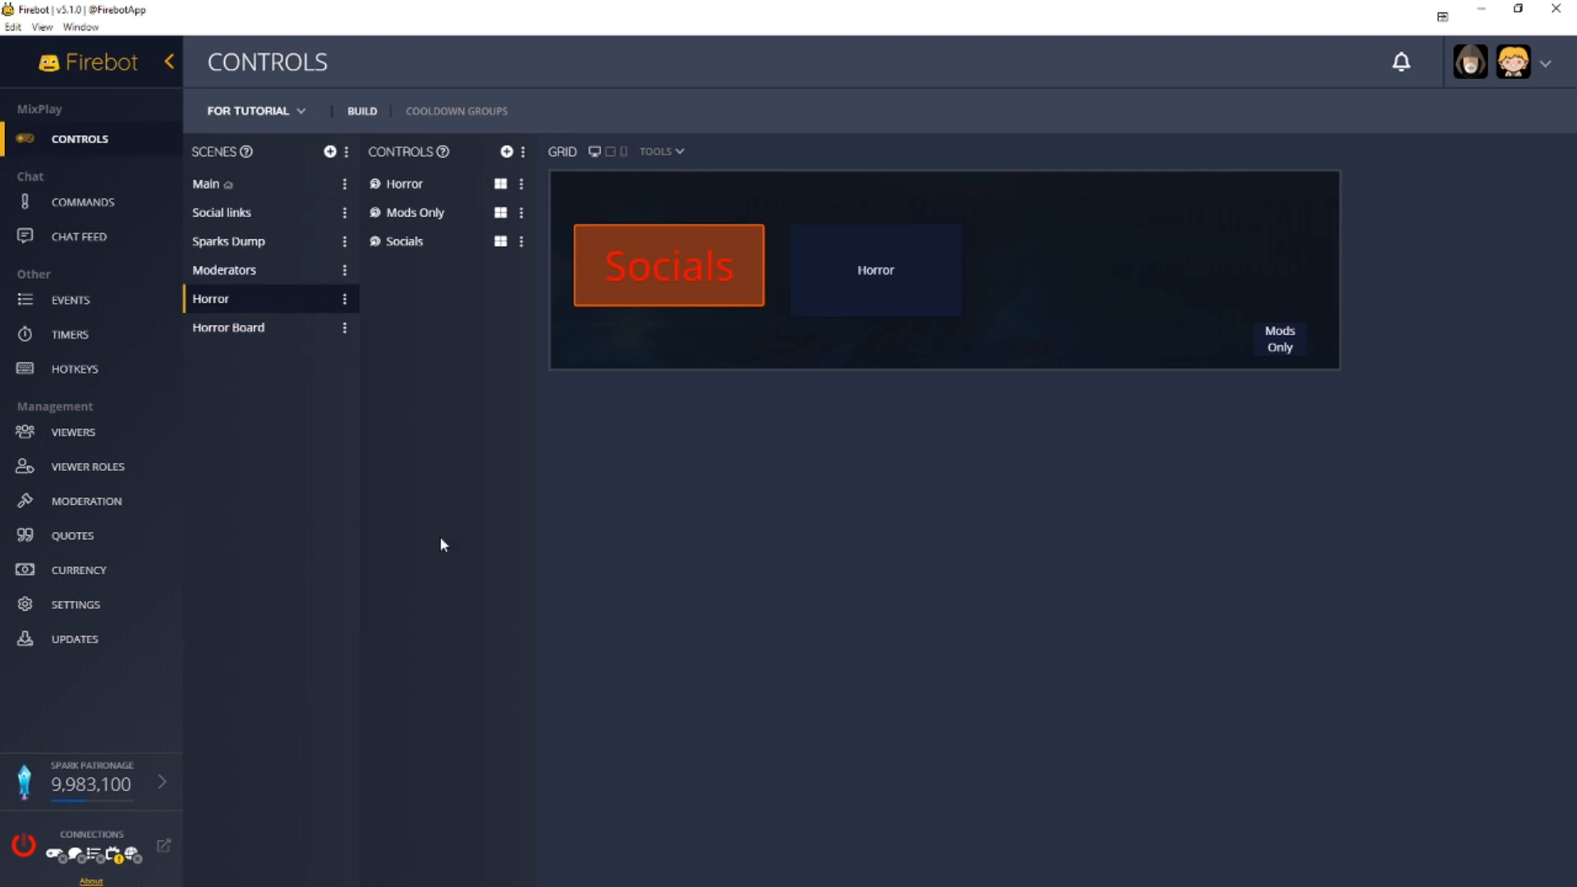
click(874, 269)
mouse_move(689, 310)
mouse_down()
mouse_move(669, 318)
mouse_move(682, 321)
mouse_up()
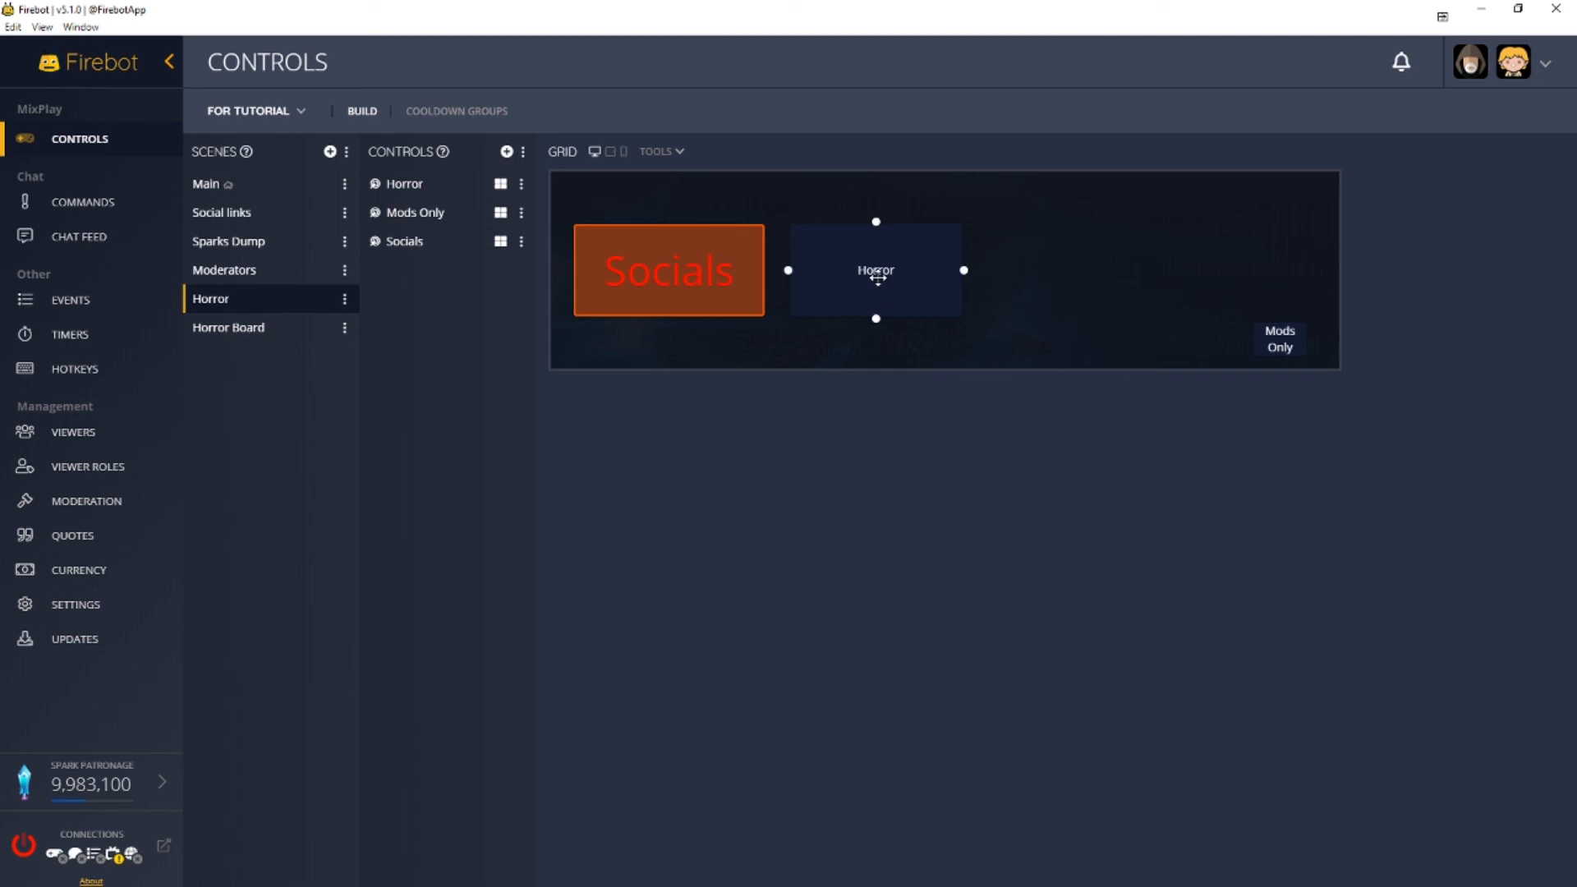
- Review the Main, Social links and Sparks Dump scenes and the custom commands list, and return to the Sparks Dump controls
click(276, 184)
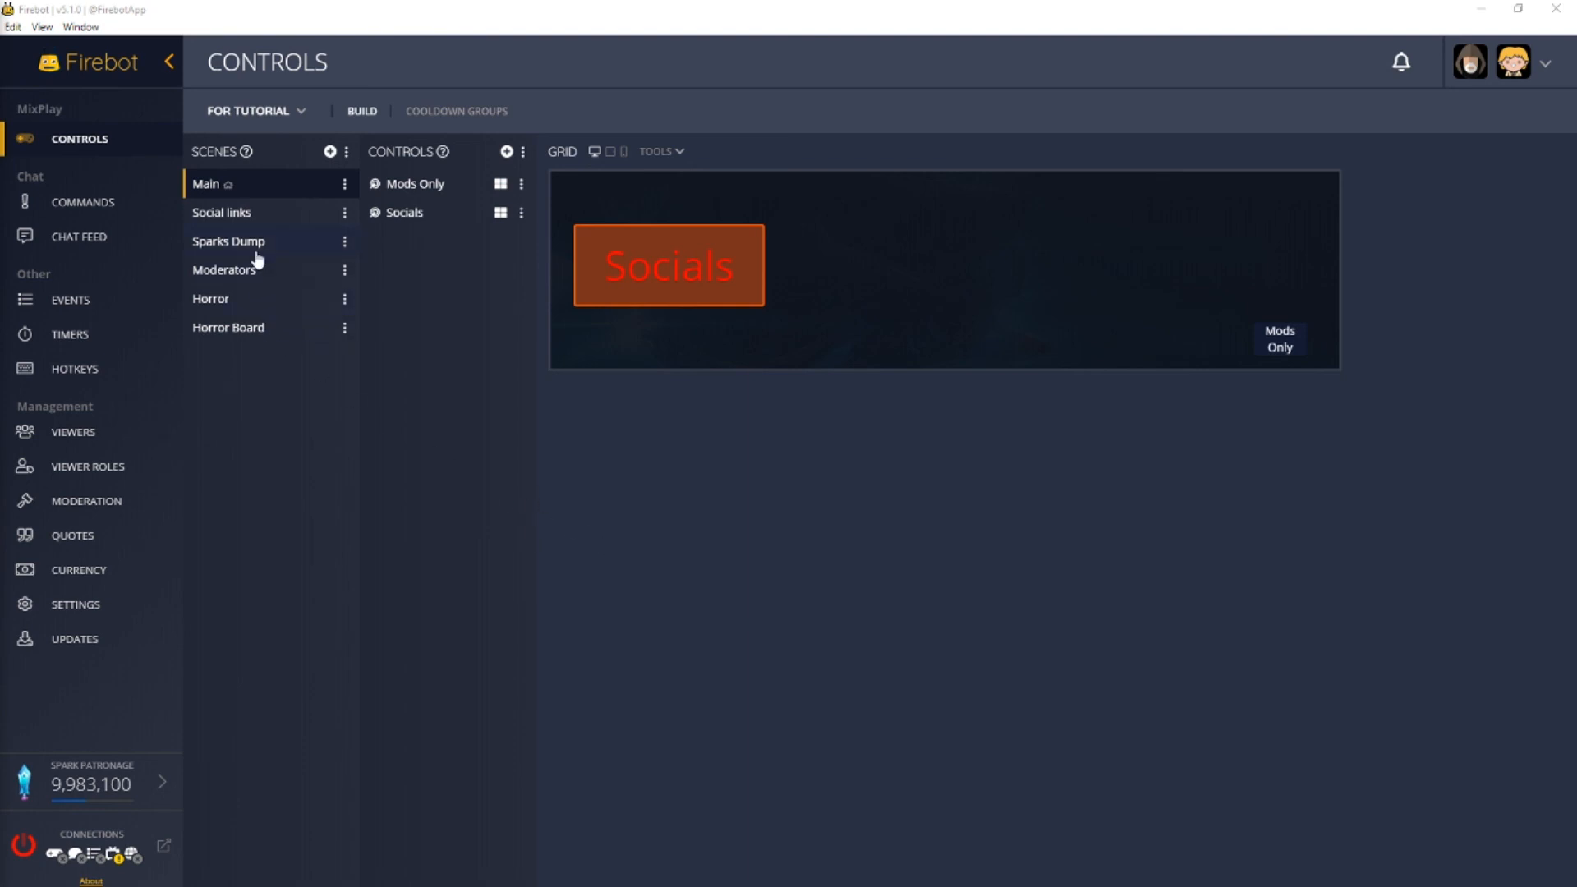
click(253, 222)
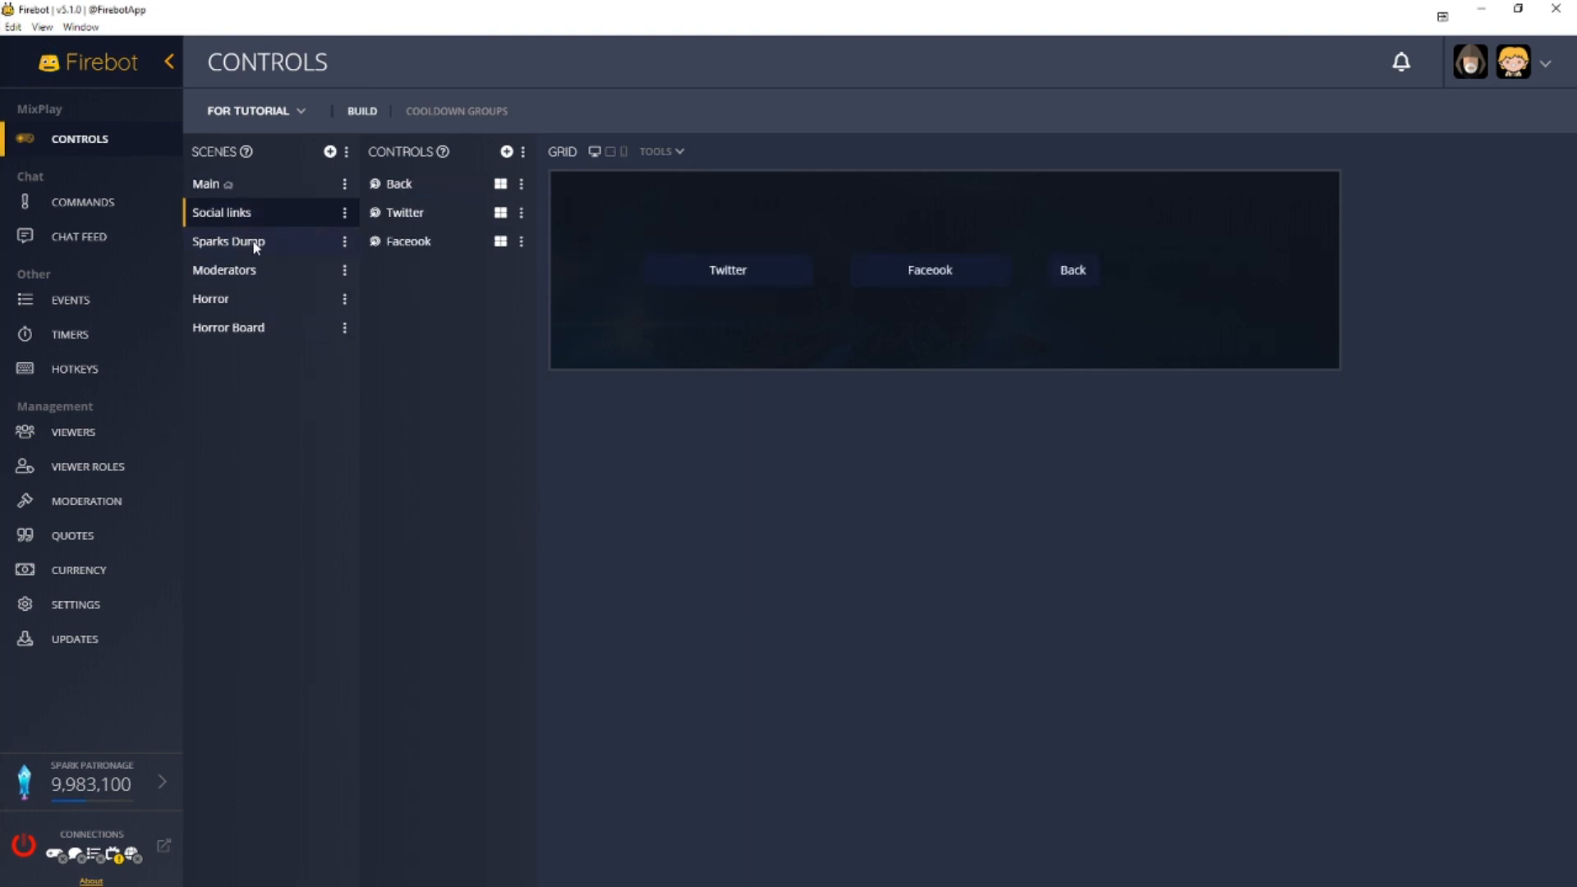
click(264, 247)
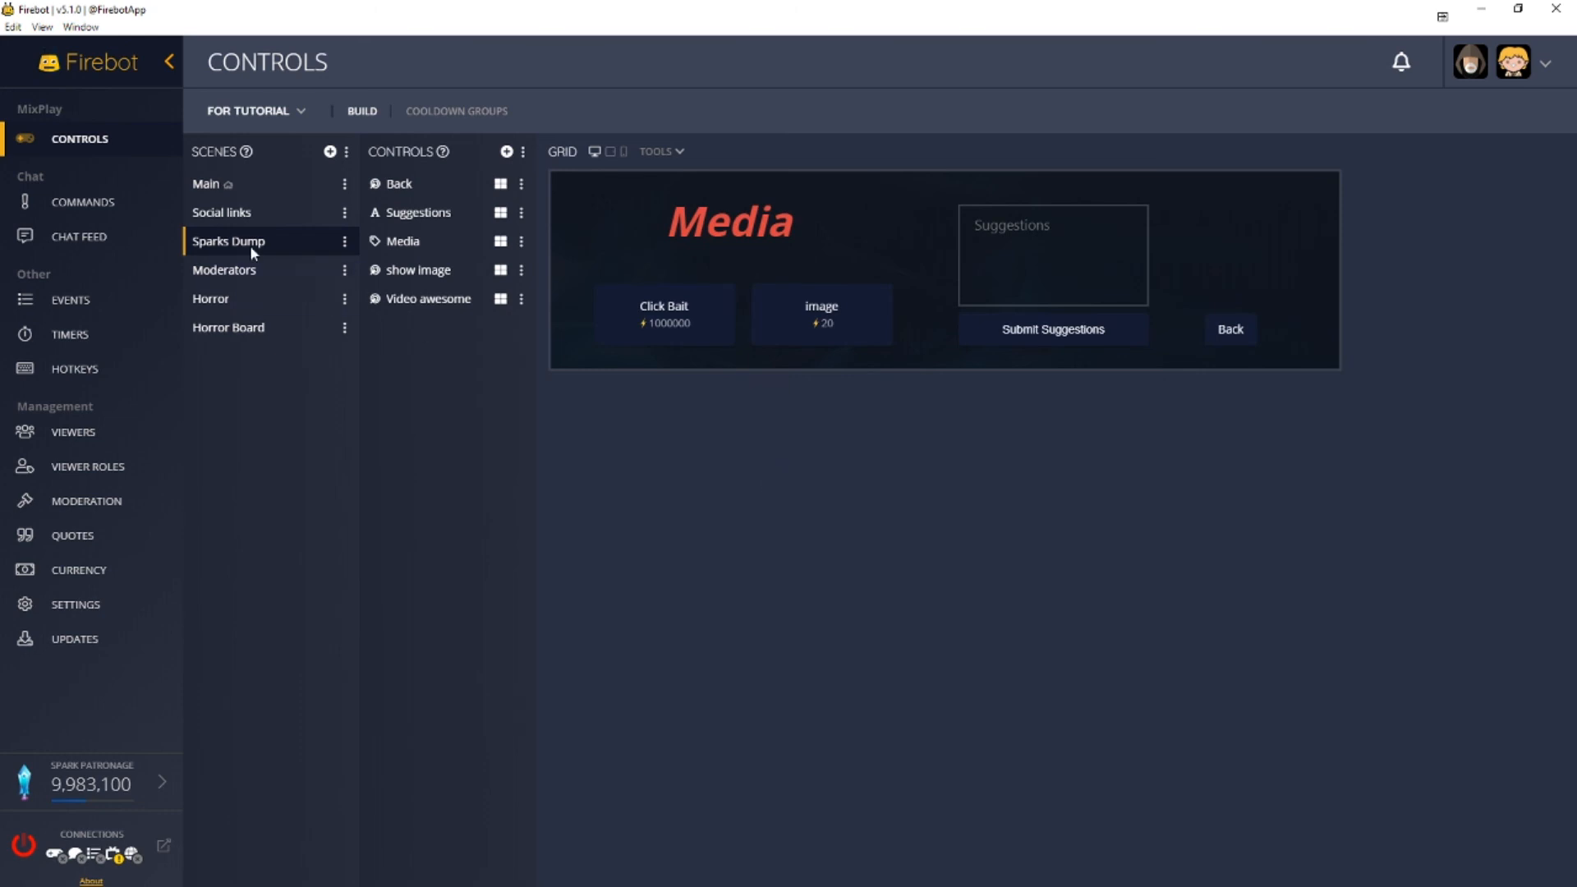
click(127, 211)
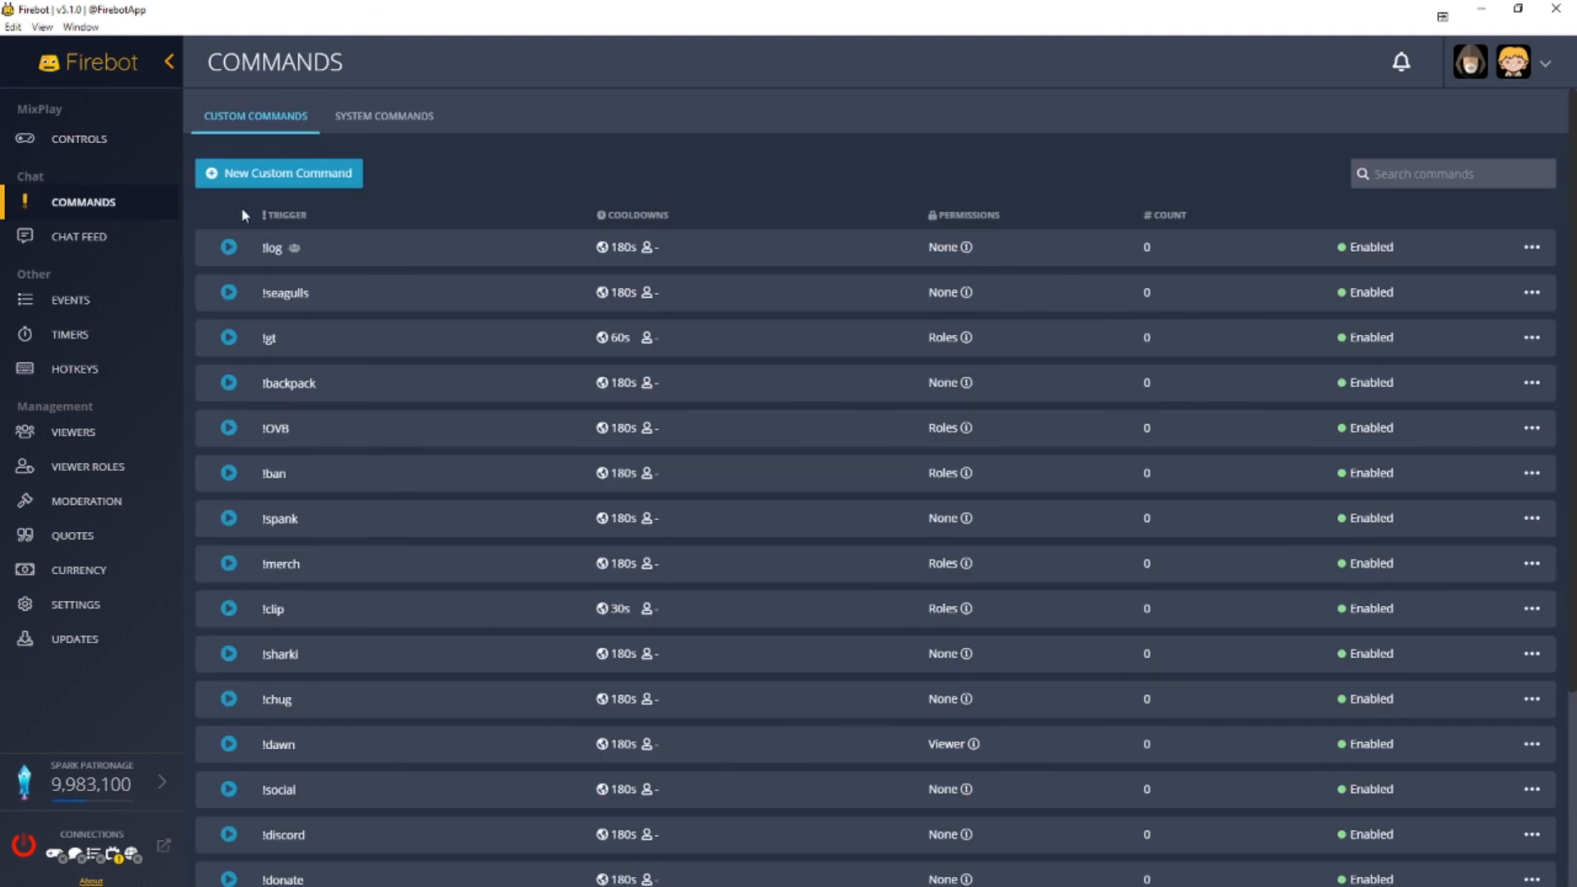
click(108, 149)
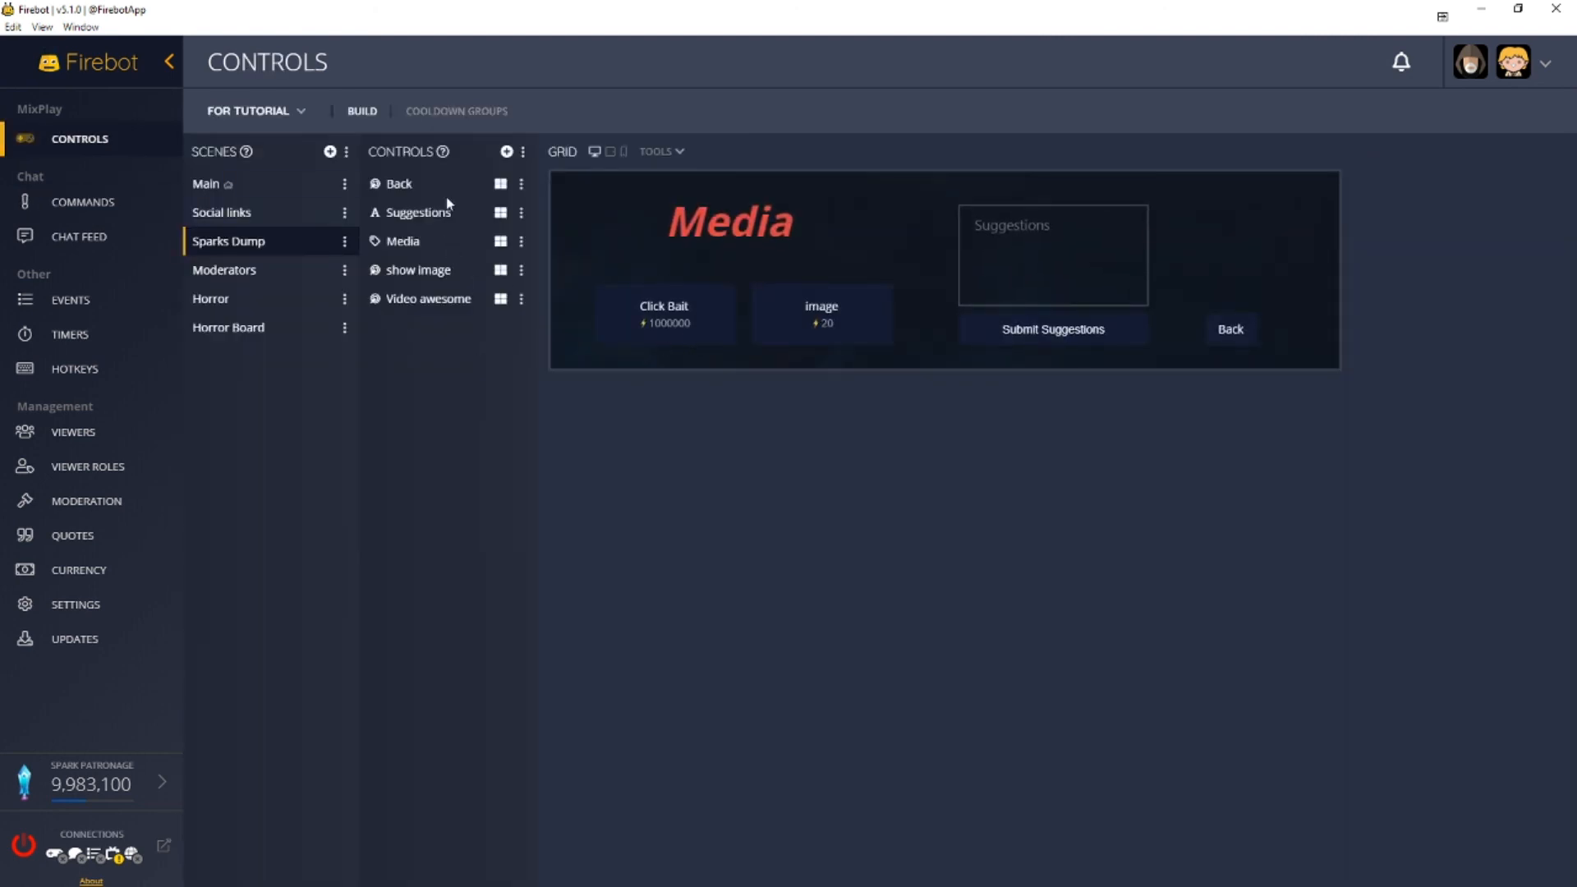
- Create a Button control named "do command" in the Sparks Dump scene
click(505, 152)
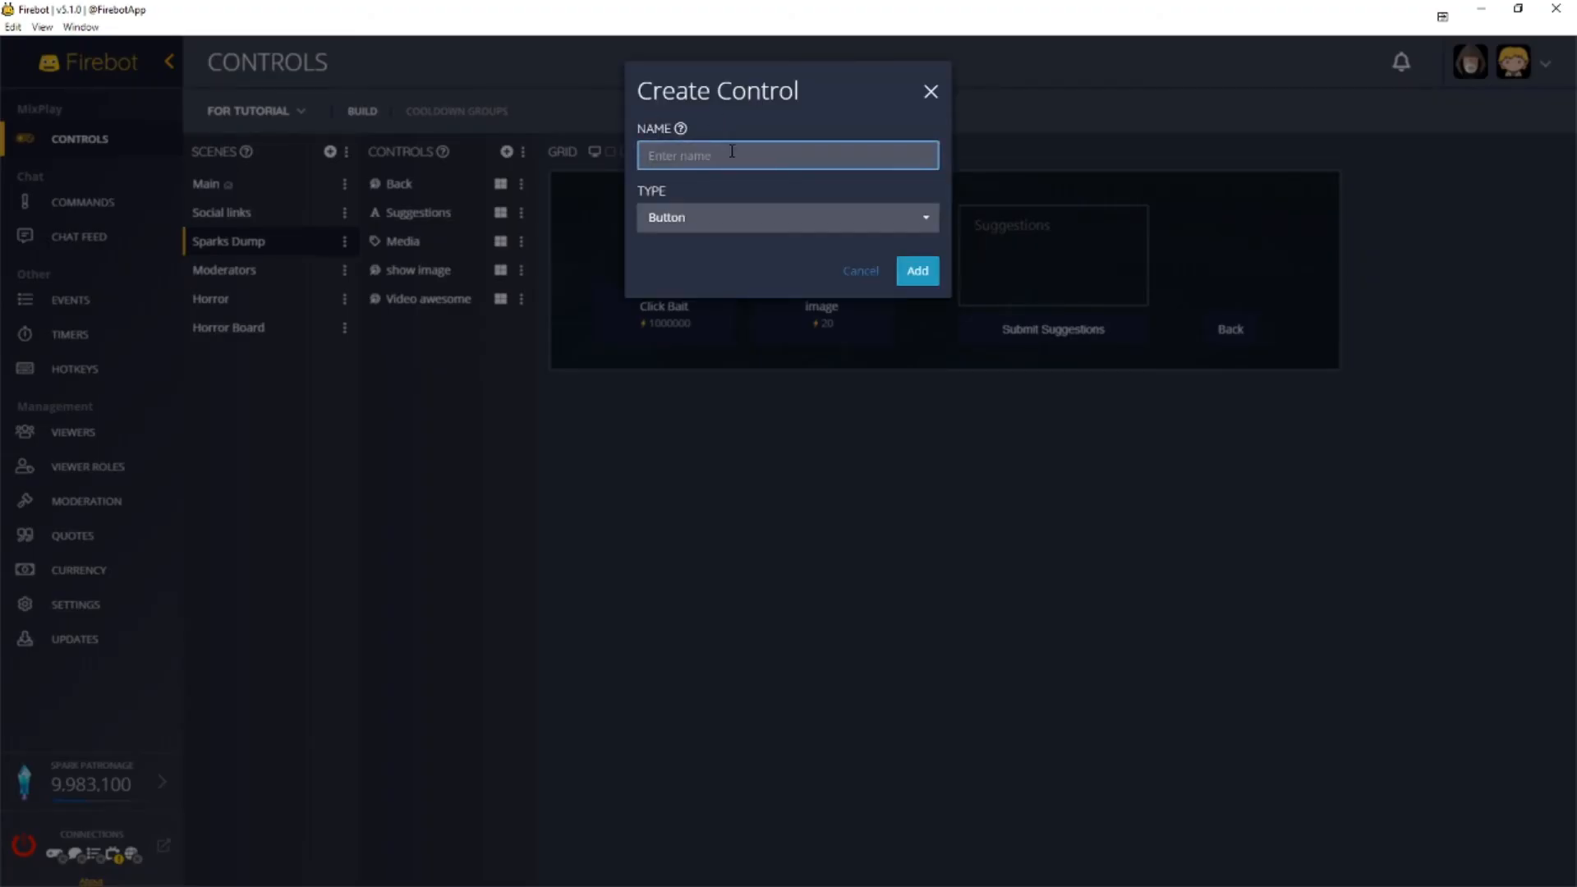
text(do command)
click(917, 270)
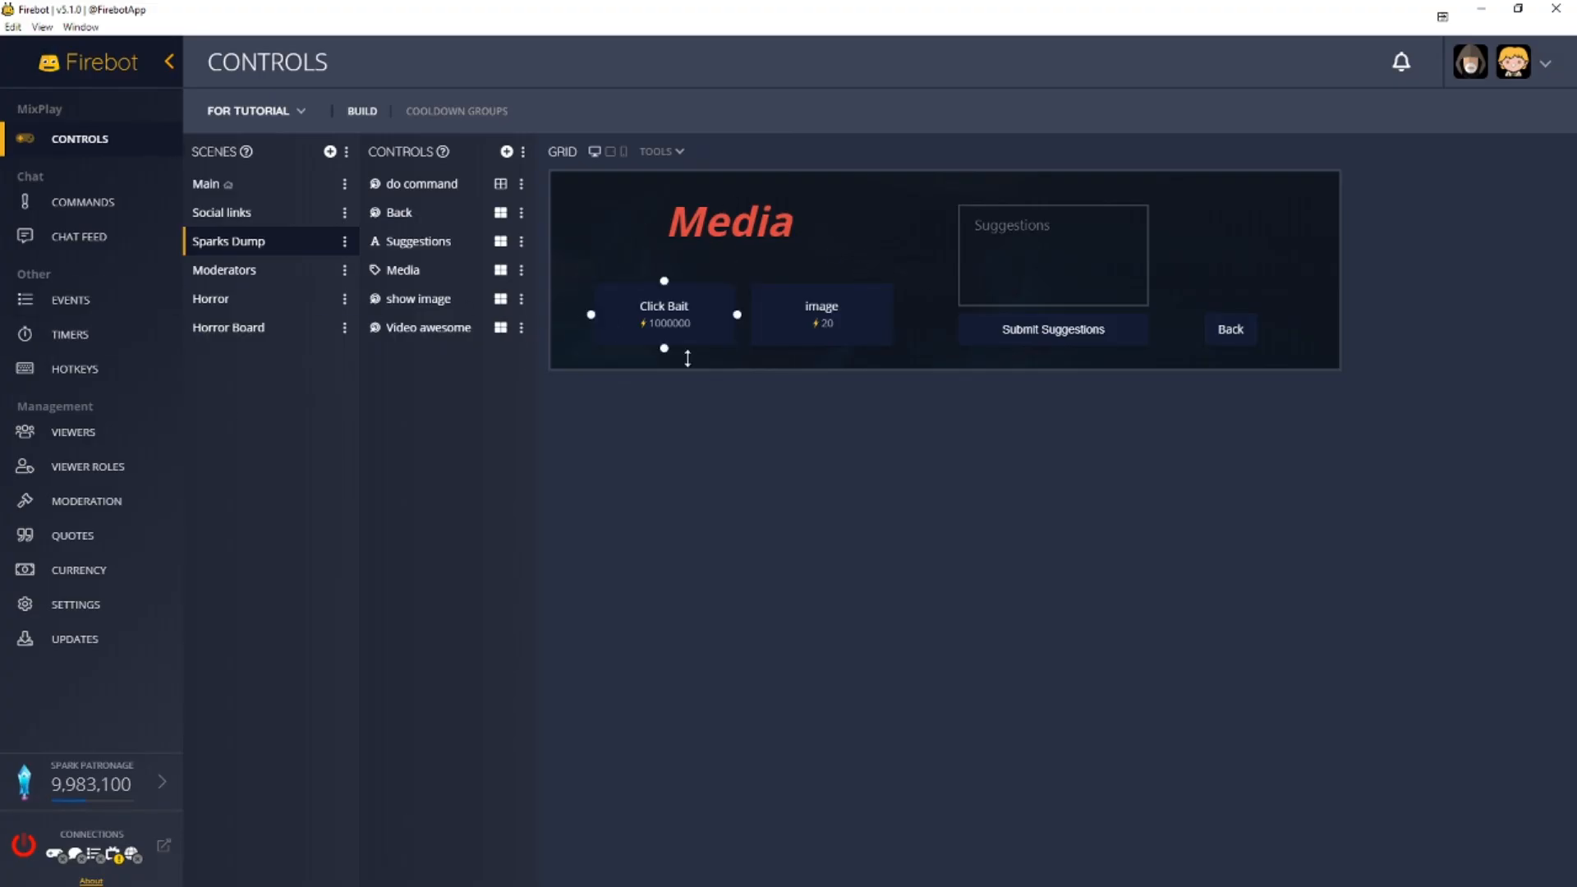
- Open the new control for editing, set its button text to "do command" and its cooldown to 60 seconds
click(521, 185)
click(592, 97)
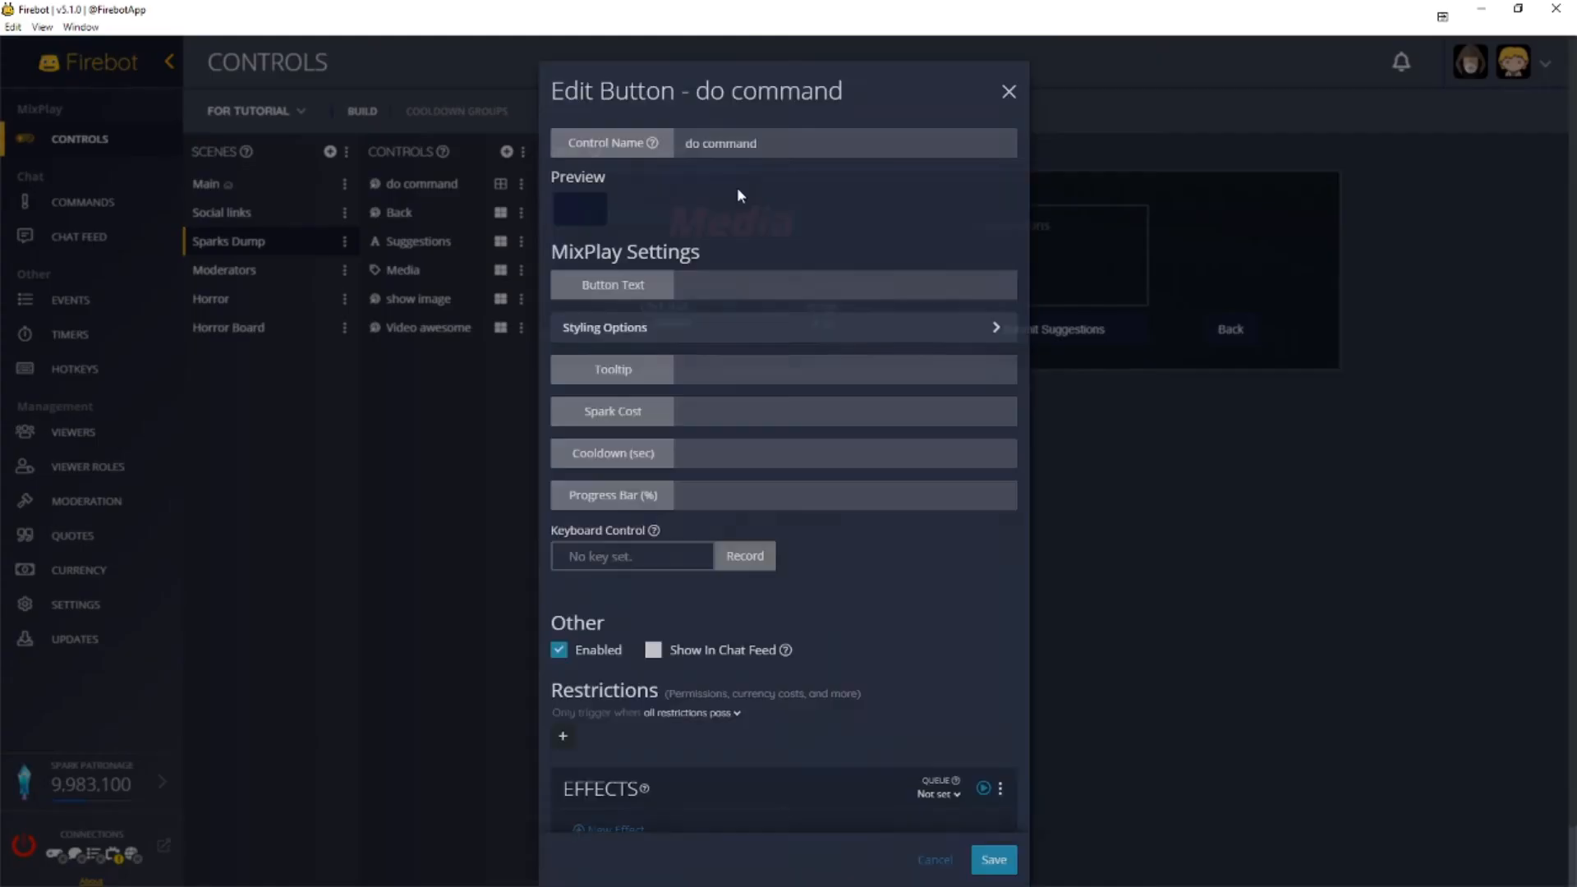
click(754, 274)
text(do command)
click(780, 413)
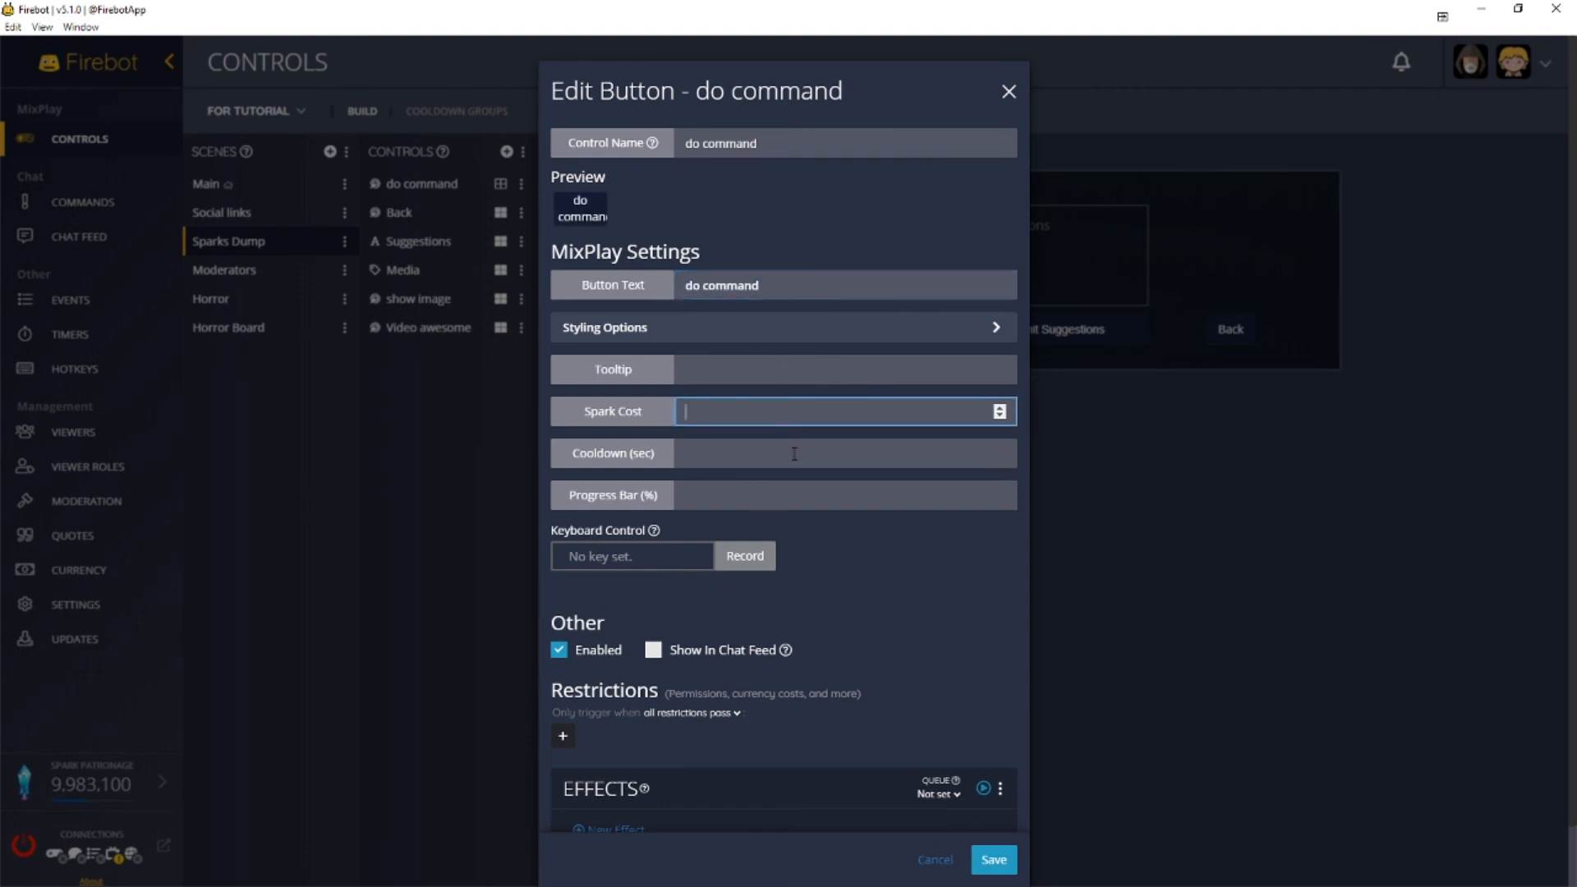
click(782, 456)
scroll(833, 544, down, 1)
text(60)
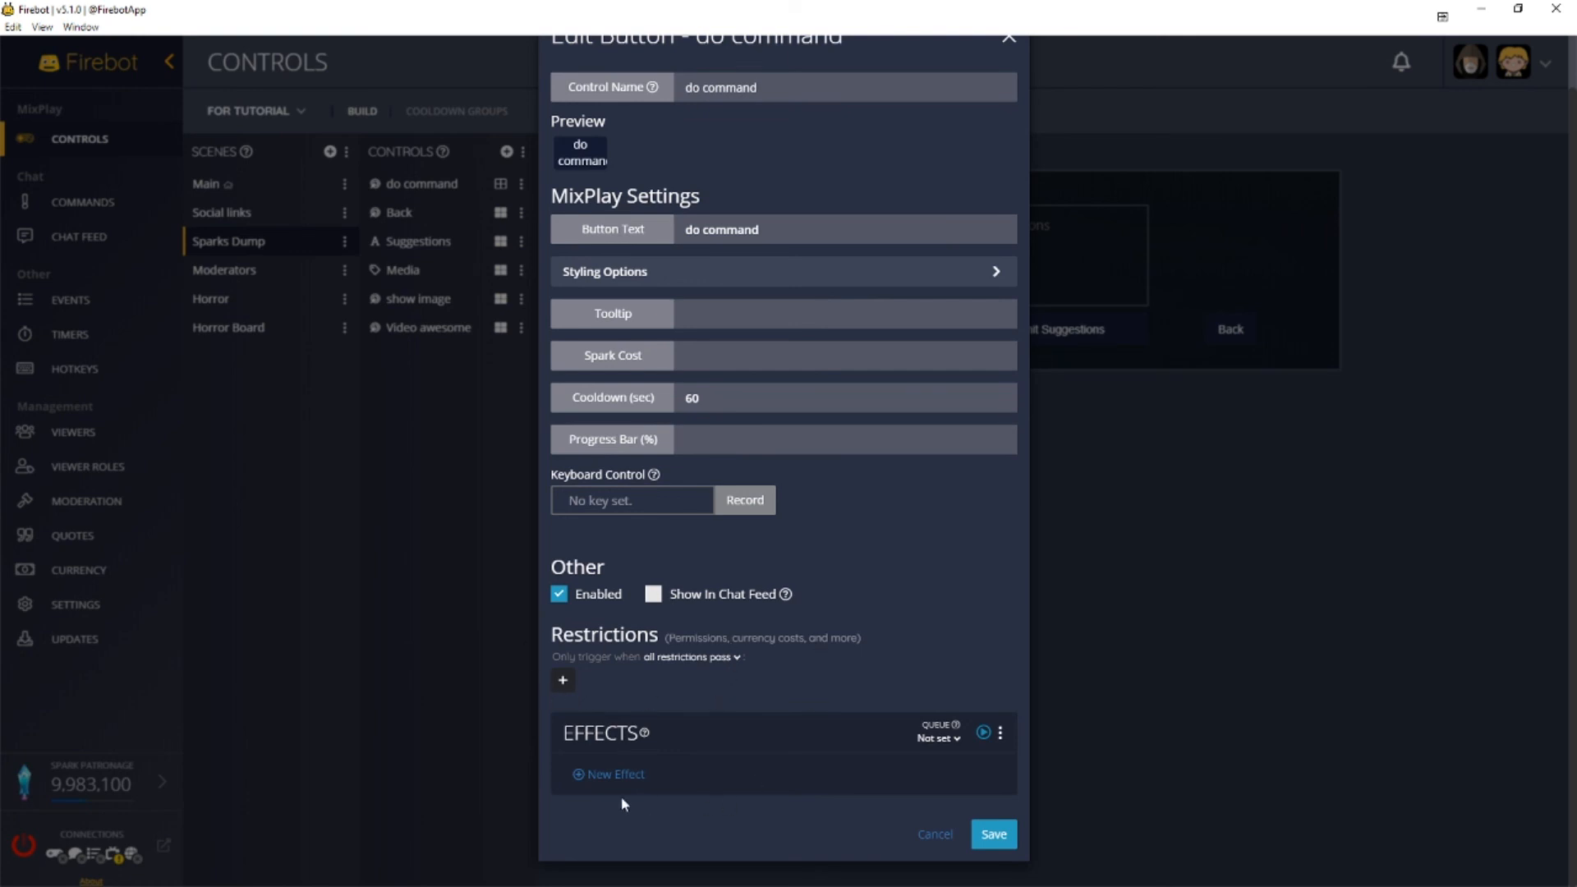
- Add a Run Command effect that runs !donate to the do command button, and save the button
click(629, 776)
click(741, 153)
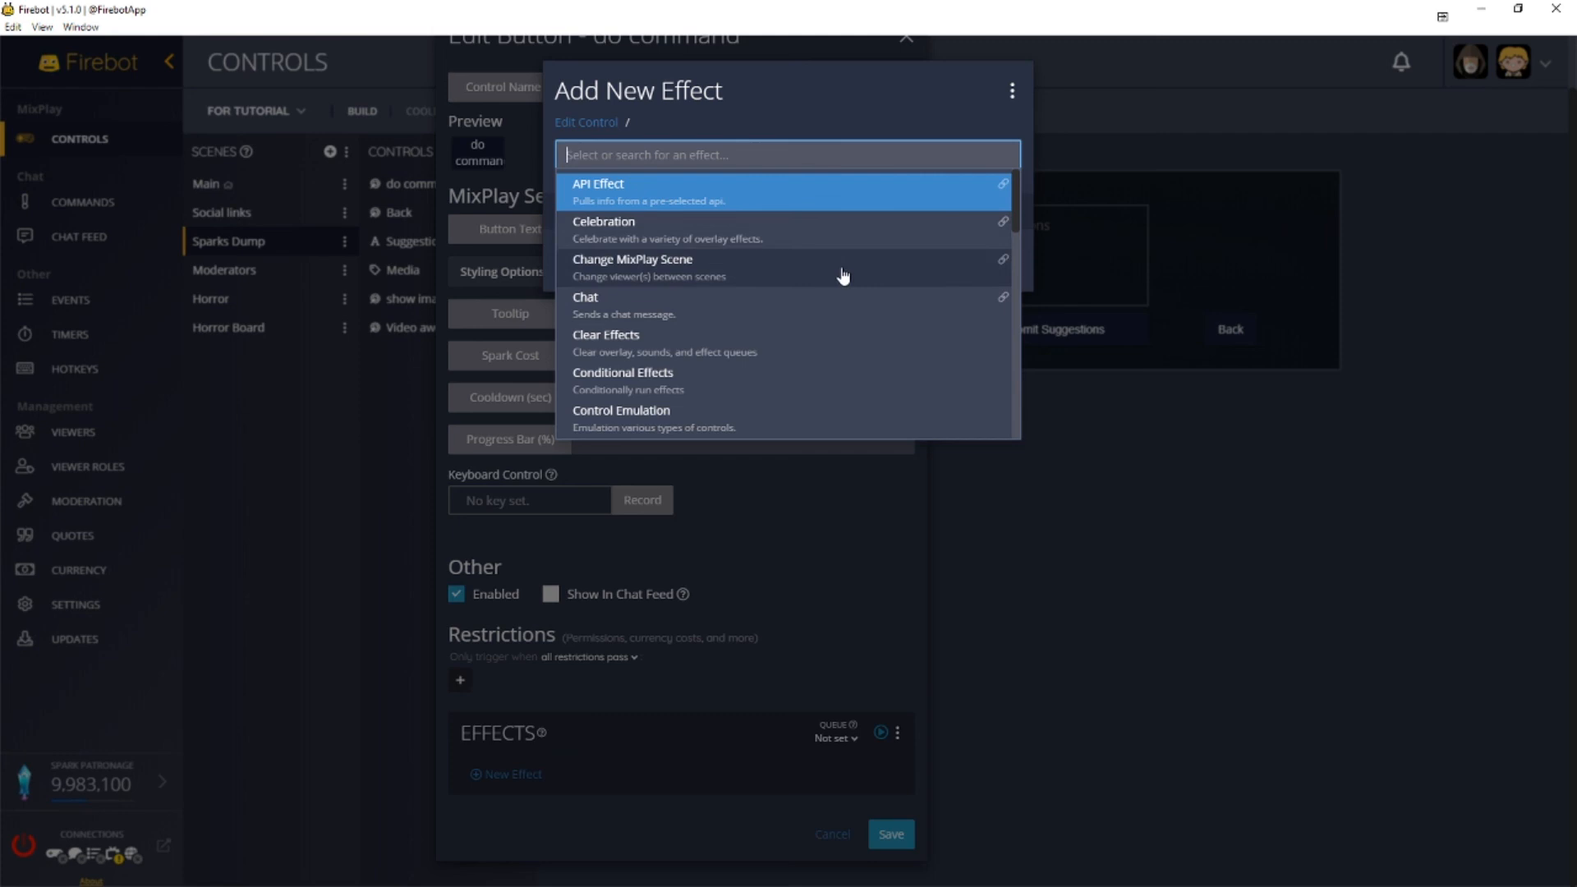
scroll(841, 264, down, 10)
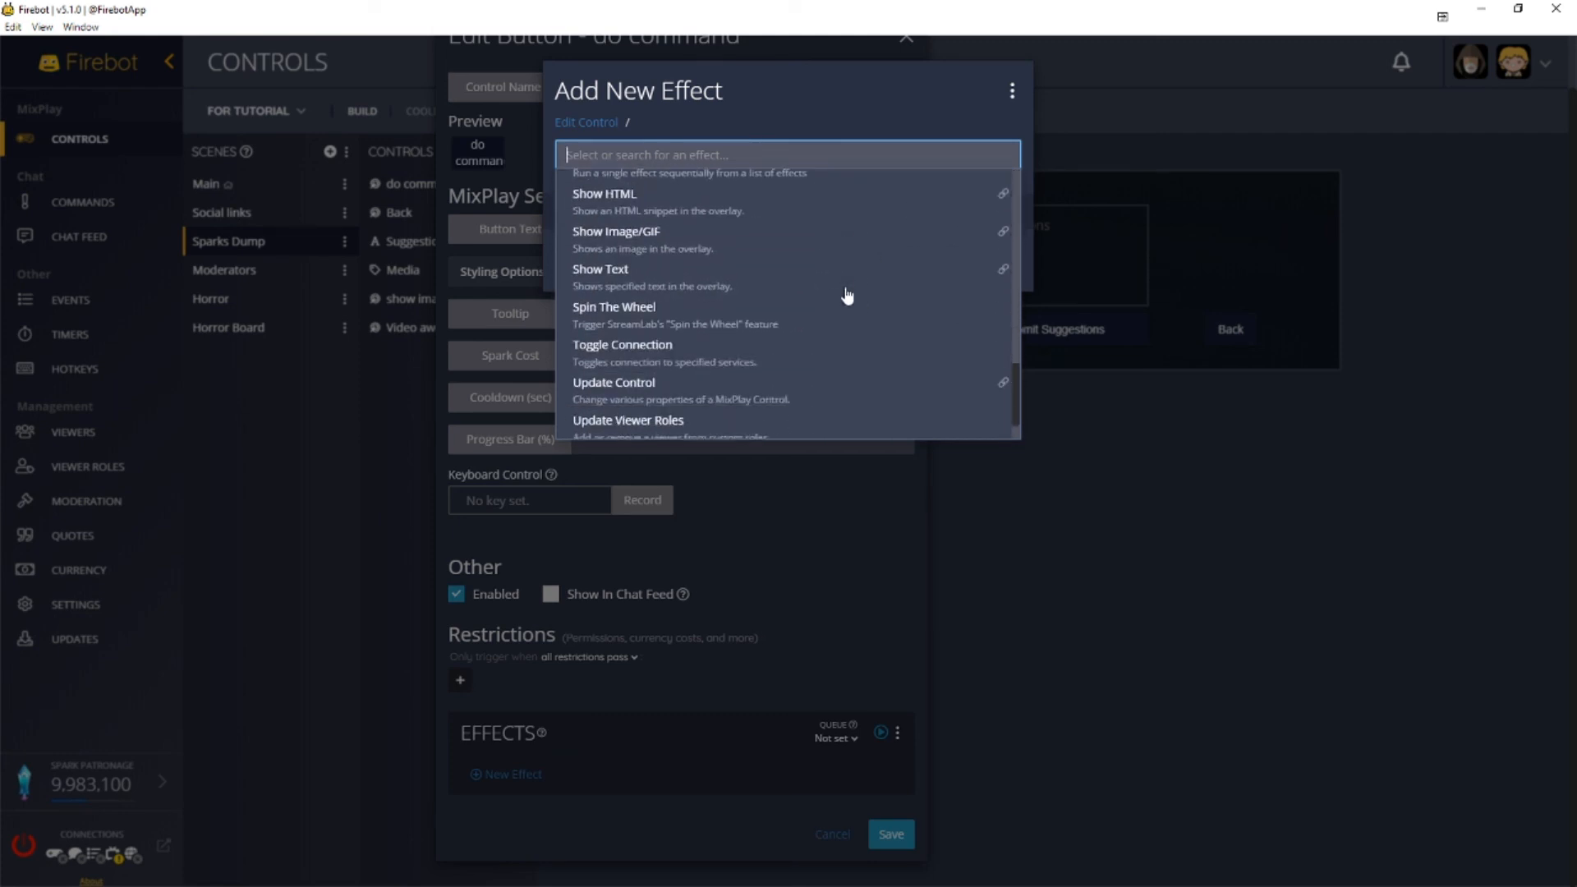
scroll(846, 296, down, 1)
scroll(846, 300, up, 5)
key(Escape)
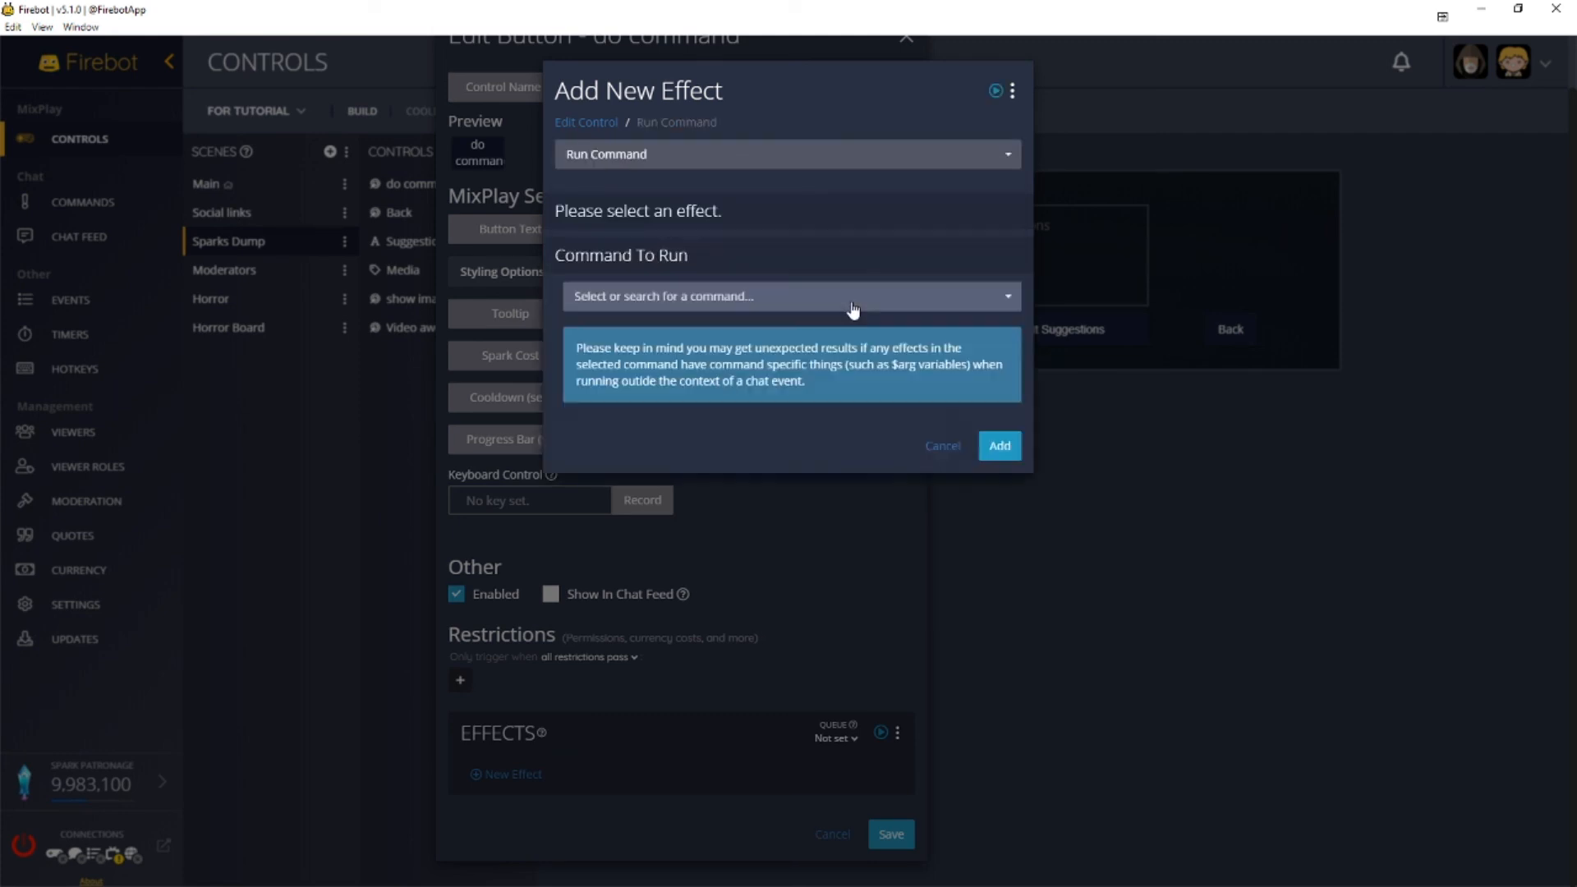
click(781, 261)
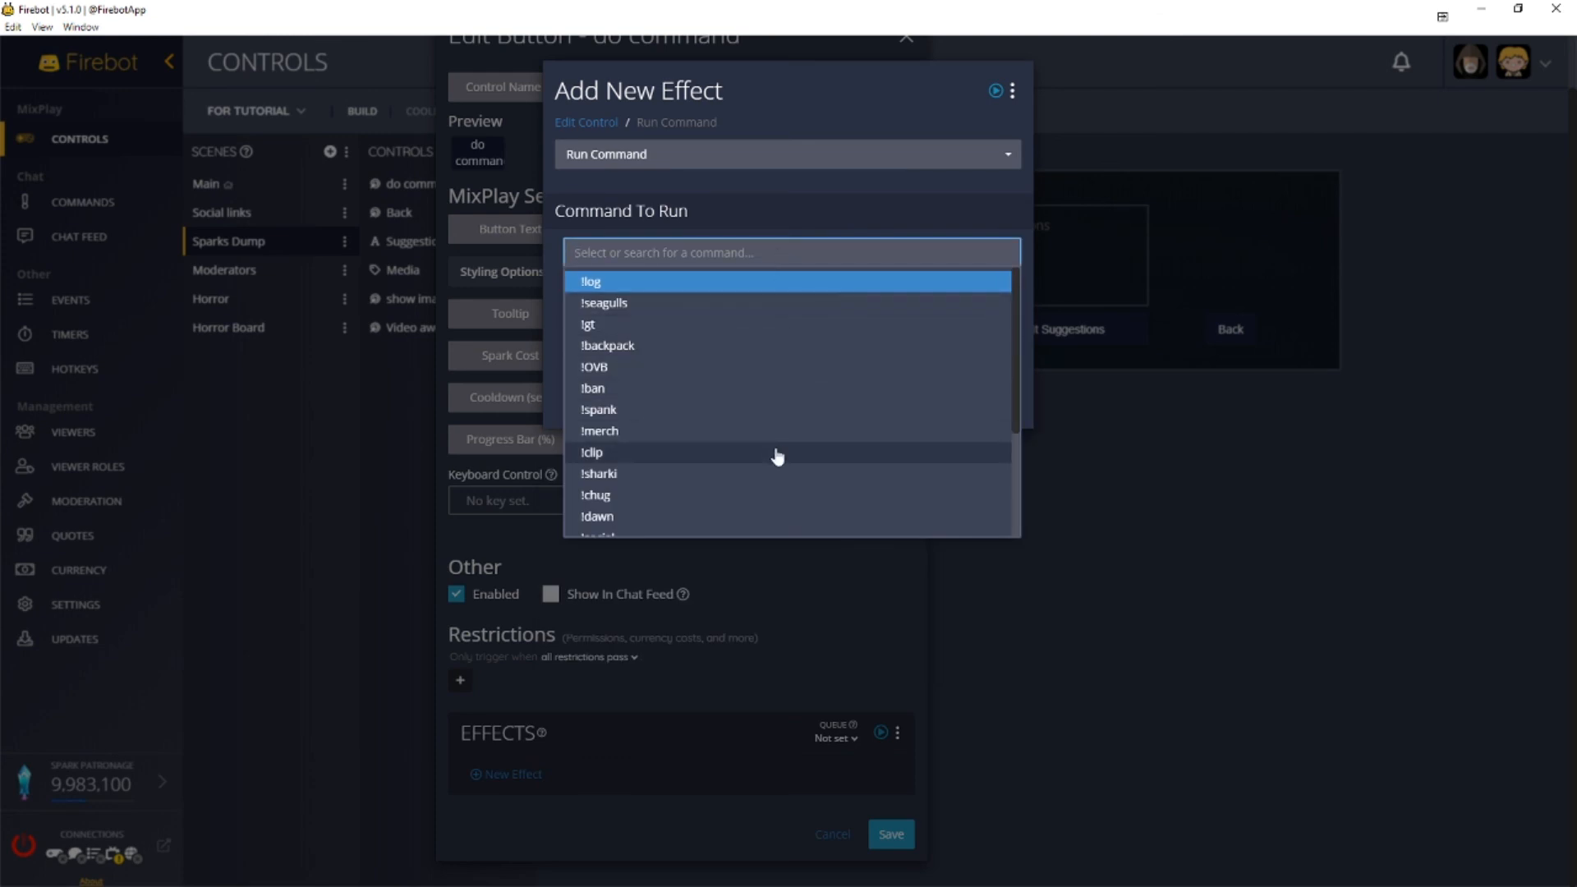
scroll(767, 395, down, 2)
click(784, 413)
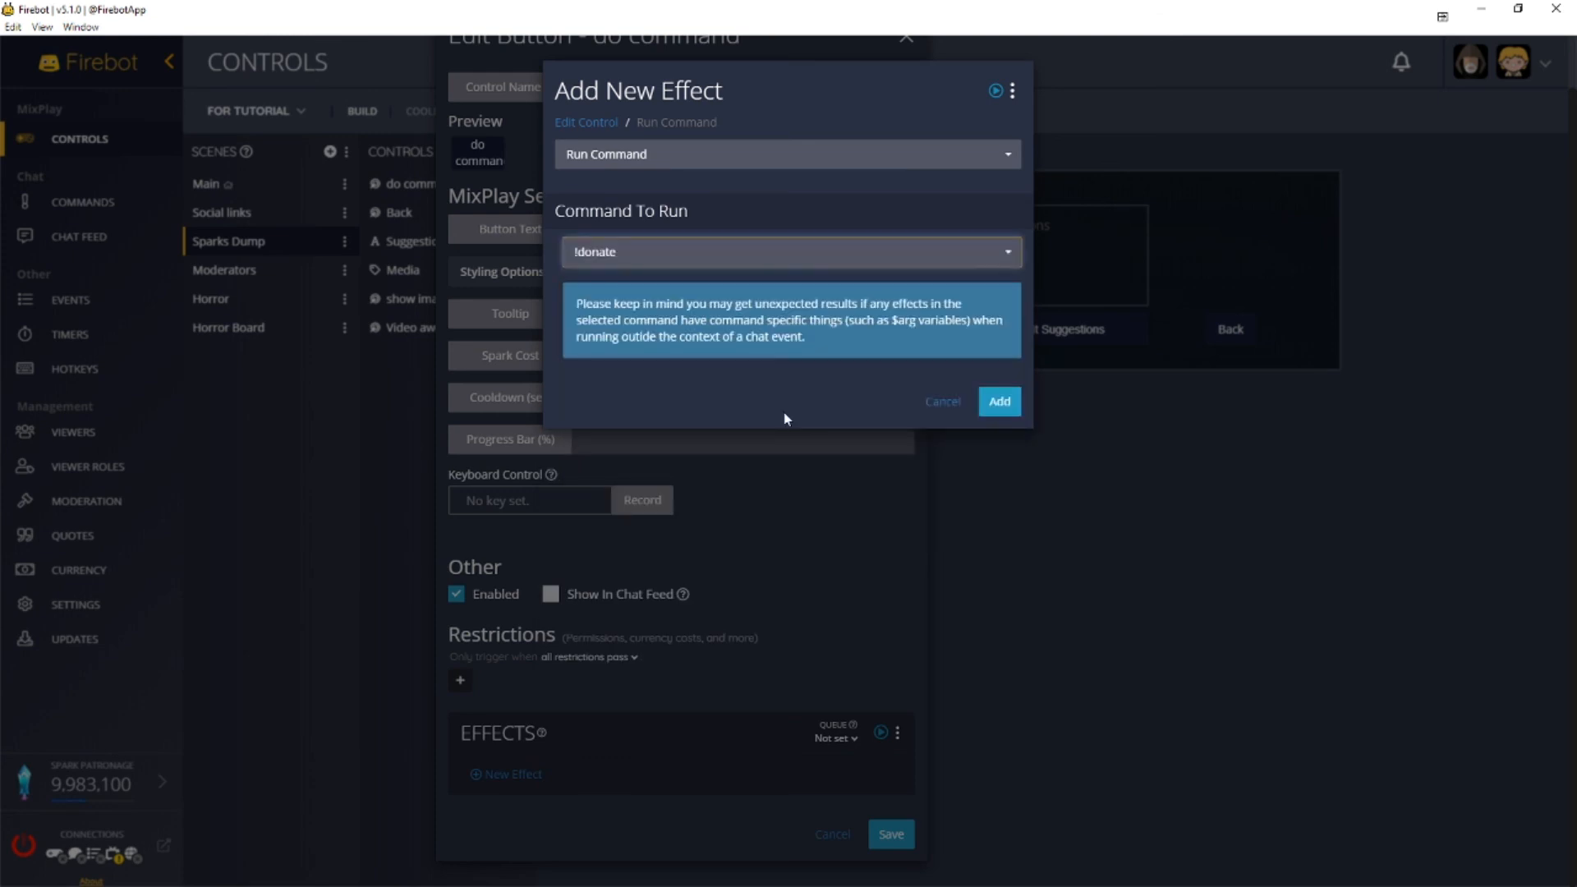
click(1000, 401)
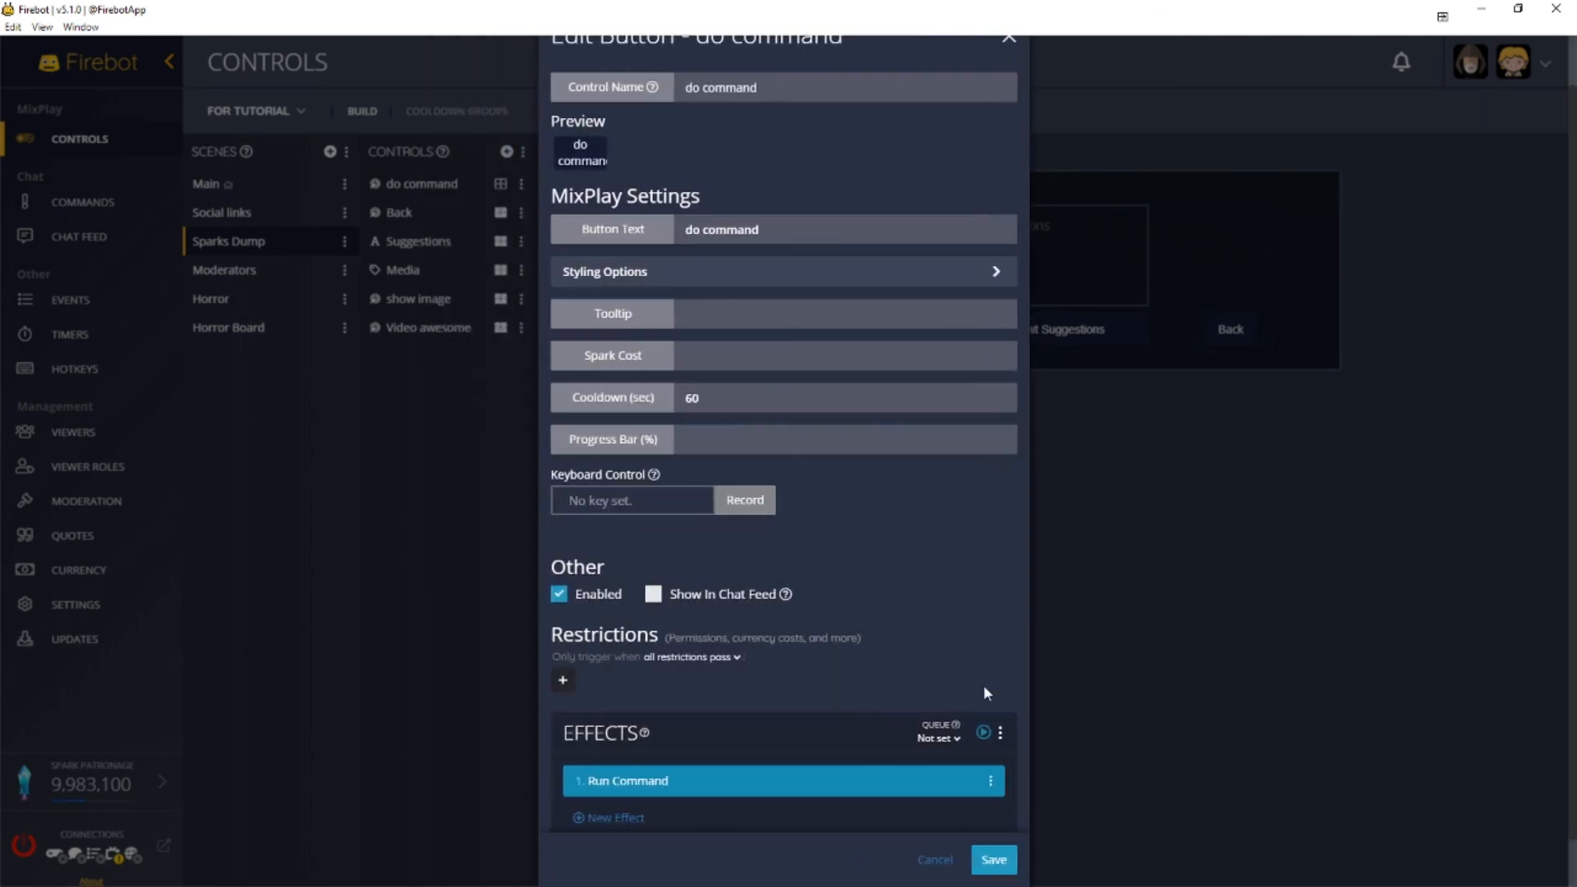
click(997, 860)
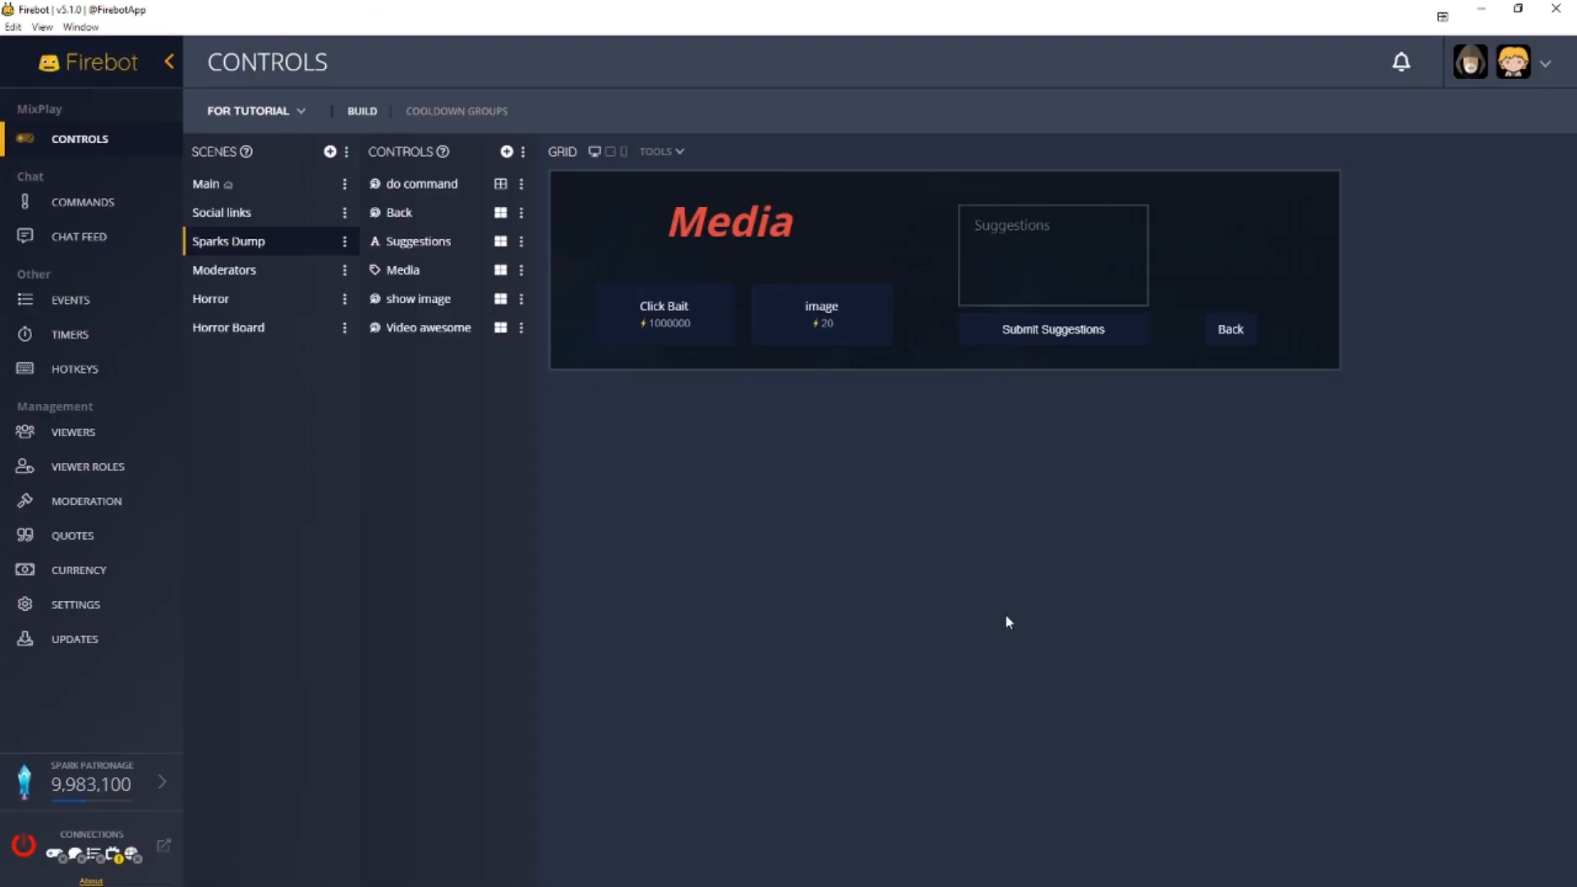
- Place the do command button on the Sparks Dump grid above Back and enlarge it
drag(500, 183, 688, 201)
drag(587, 206, 1245, 244)
drag(1267, 239, 1258, 243)
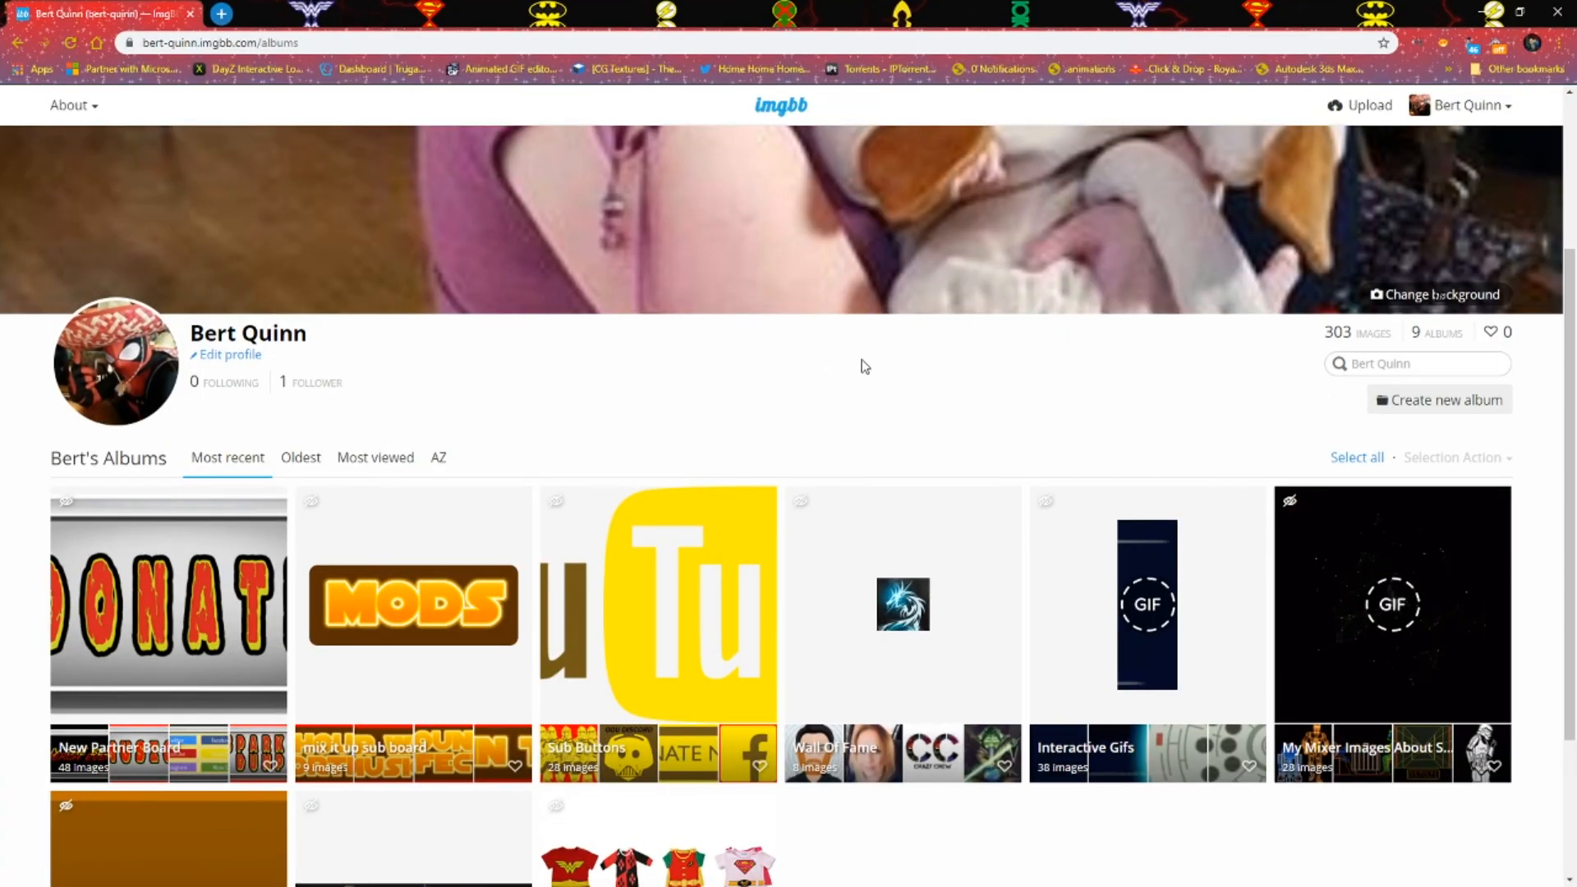
- Switch to the imgbb albums page in the browser and open the New Partner Board album
scroll(867, 365, down, 1)
scroll(868, 368, up, 3)
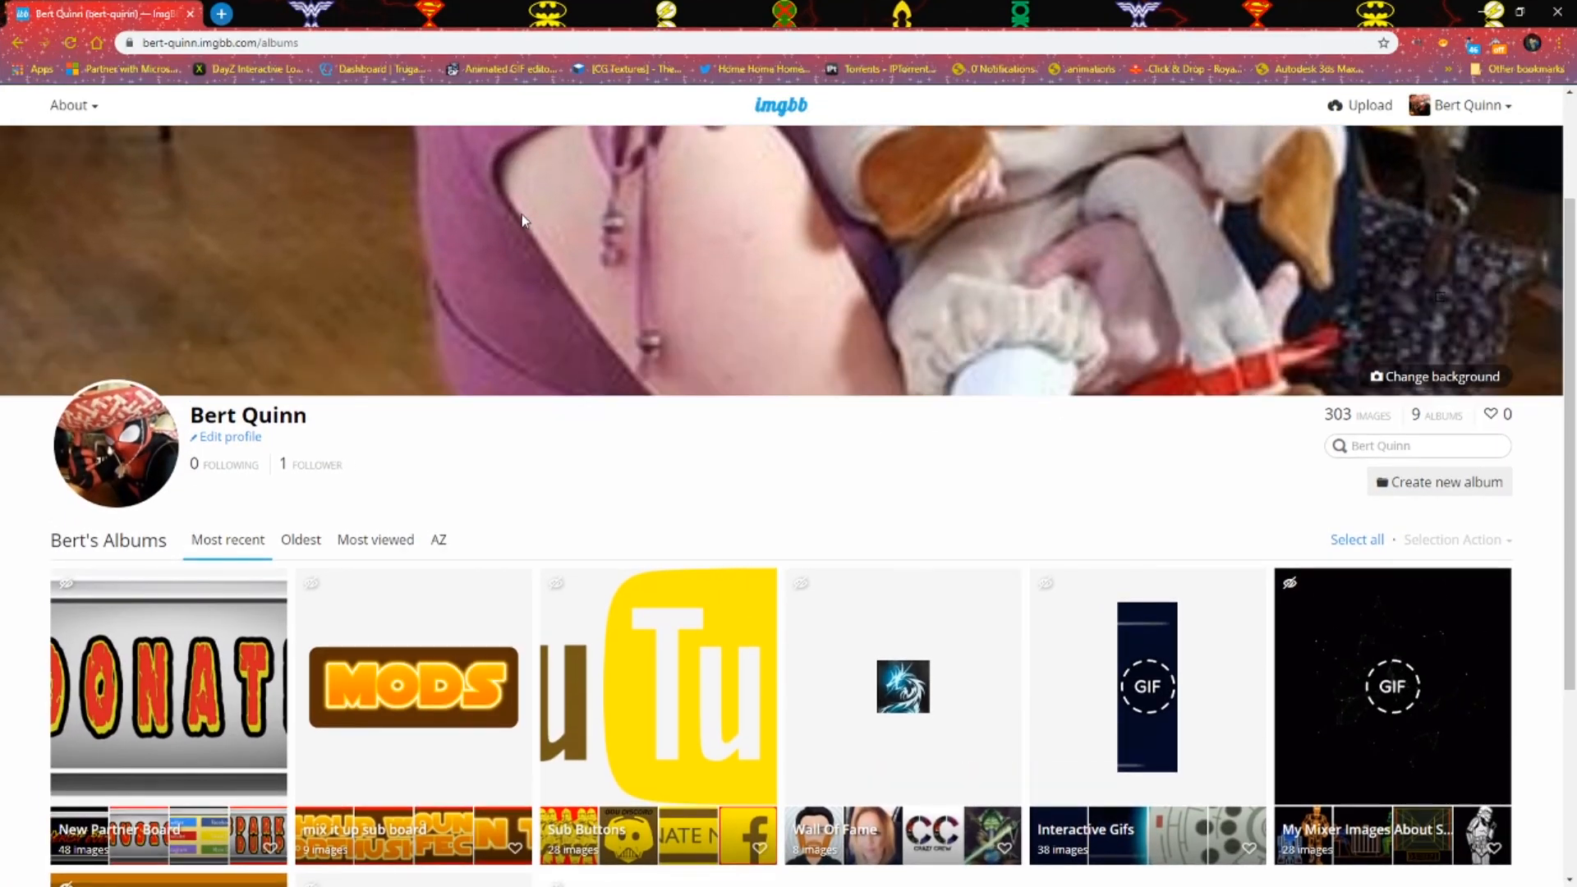
scroll(663, 371, up, 1)
scroll(663, 372, down, 1)
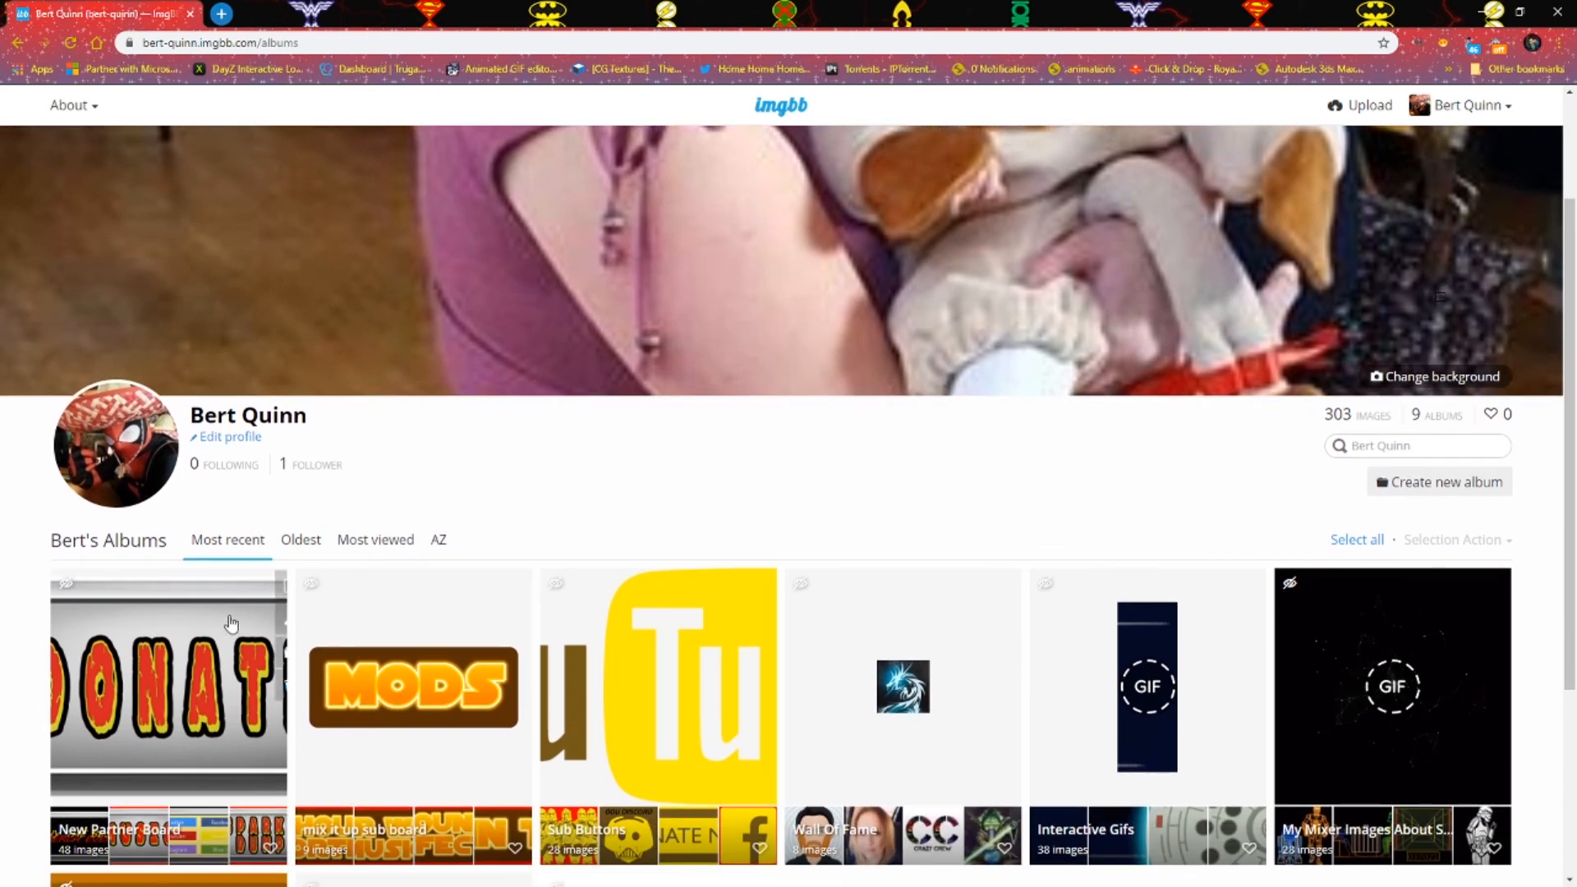
click(224, 649)
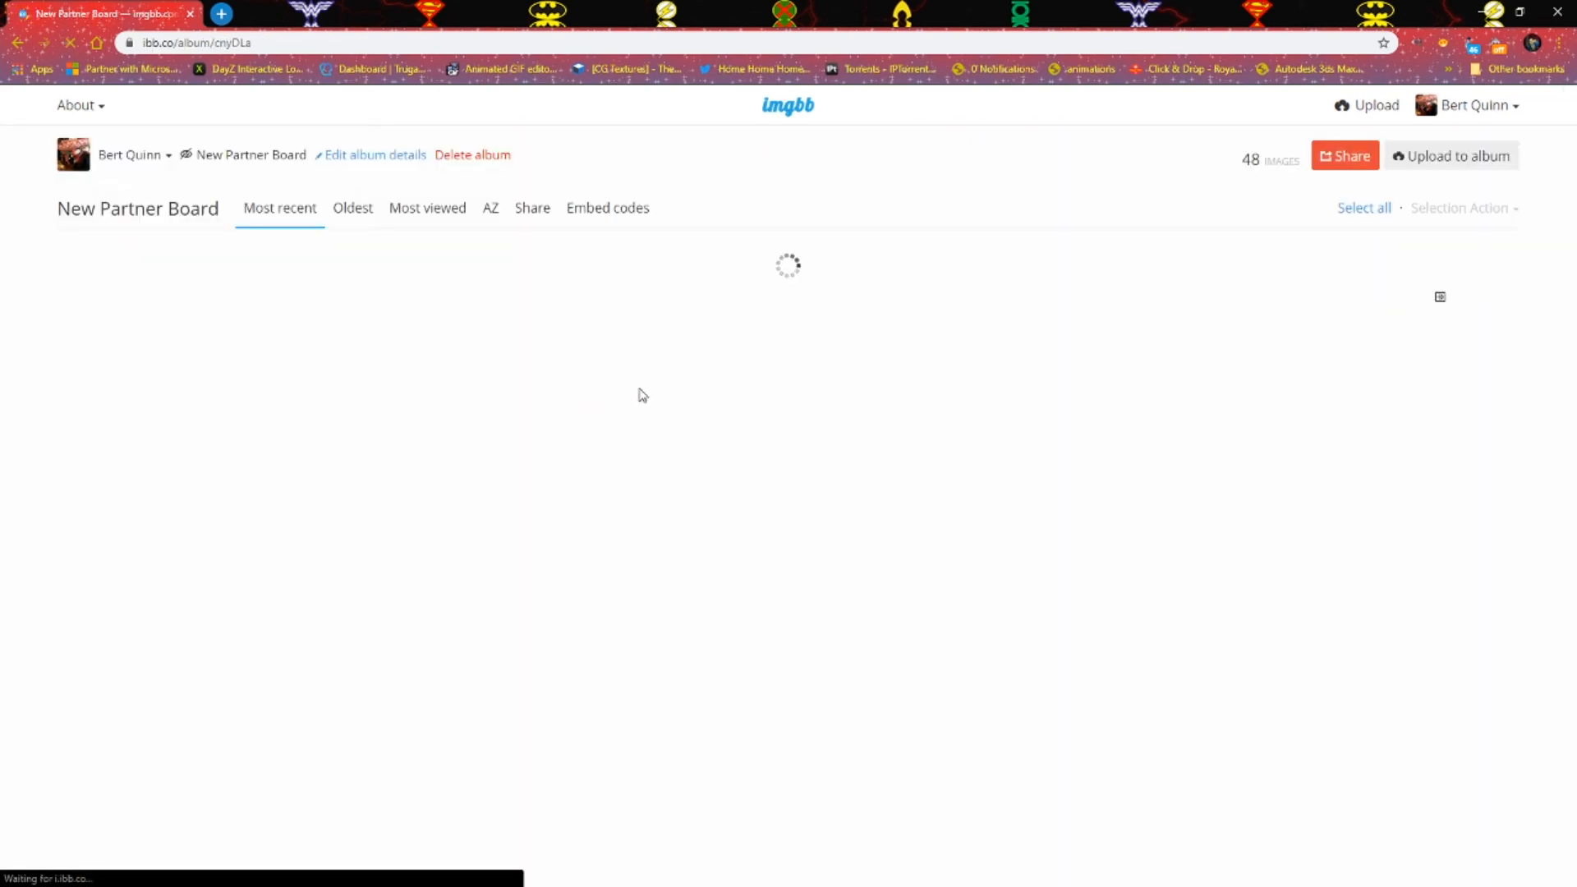
- Show the embed codes for the Subs-Button-Silver image and copy its direct link
scroll(216, 754, down, 10)
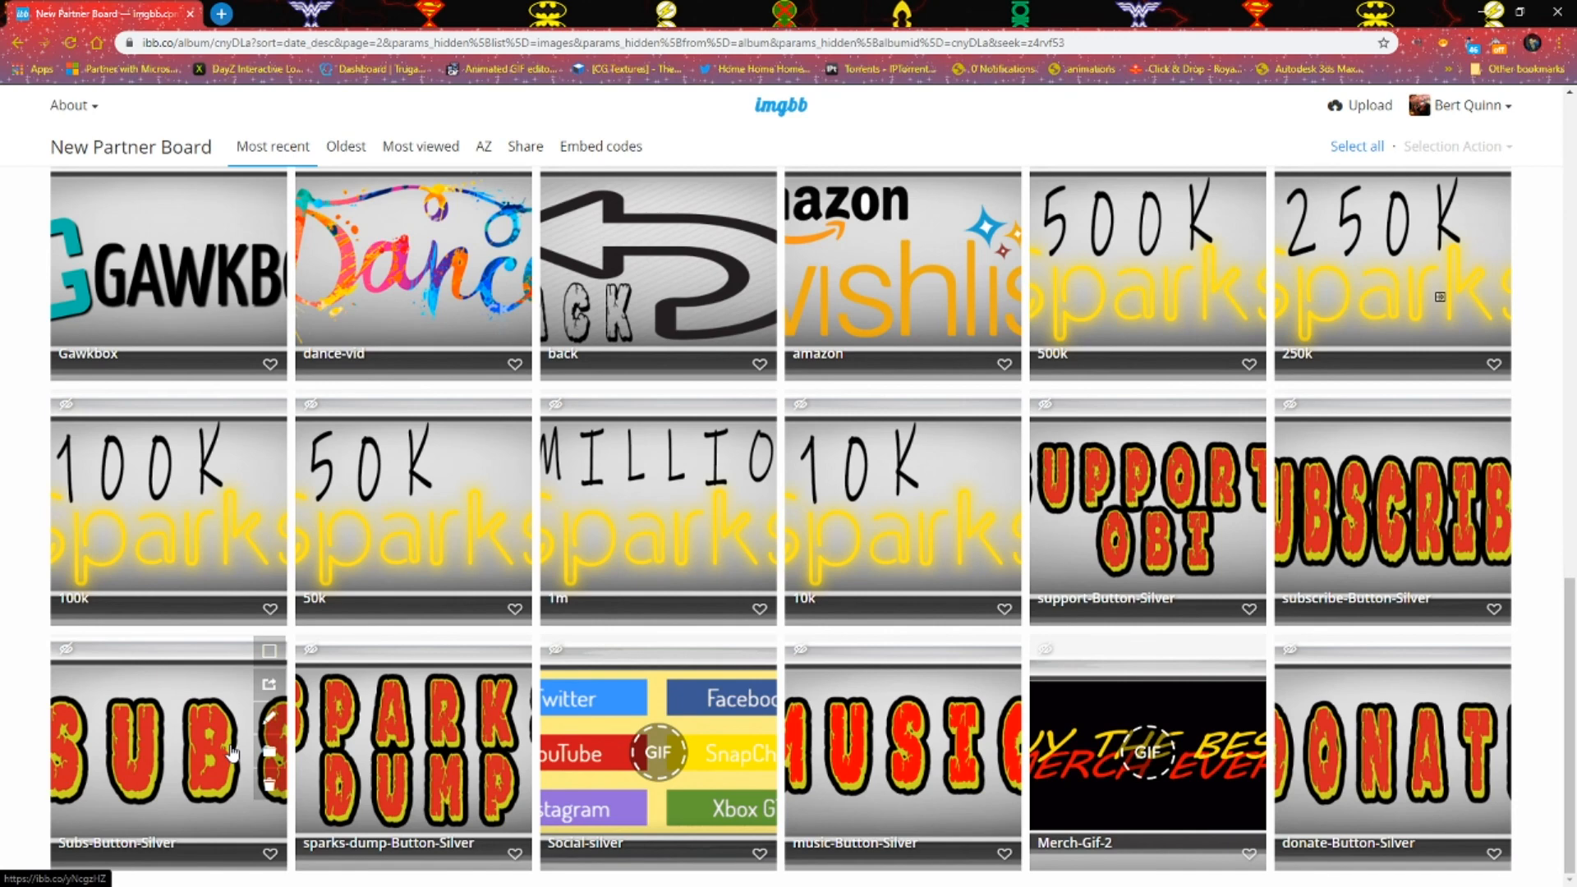
click(269, 683)
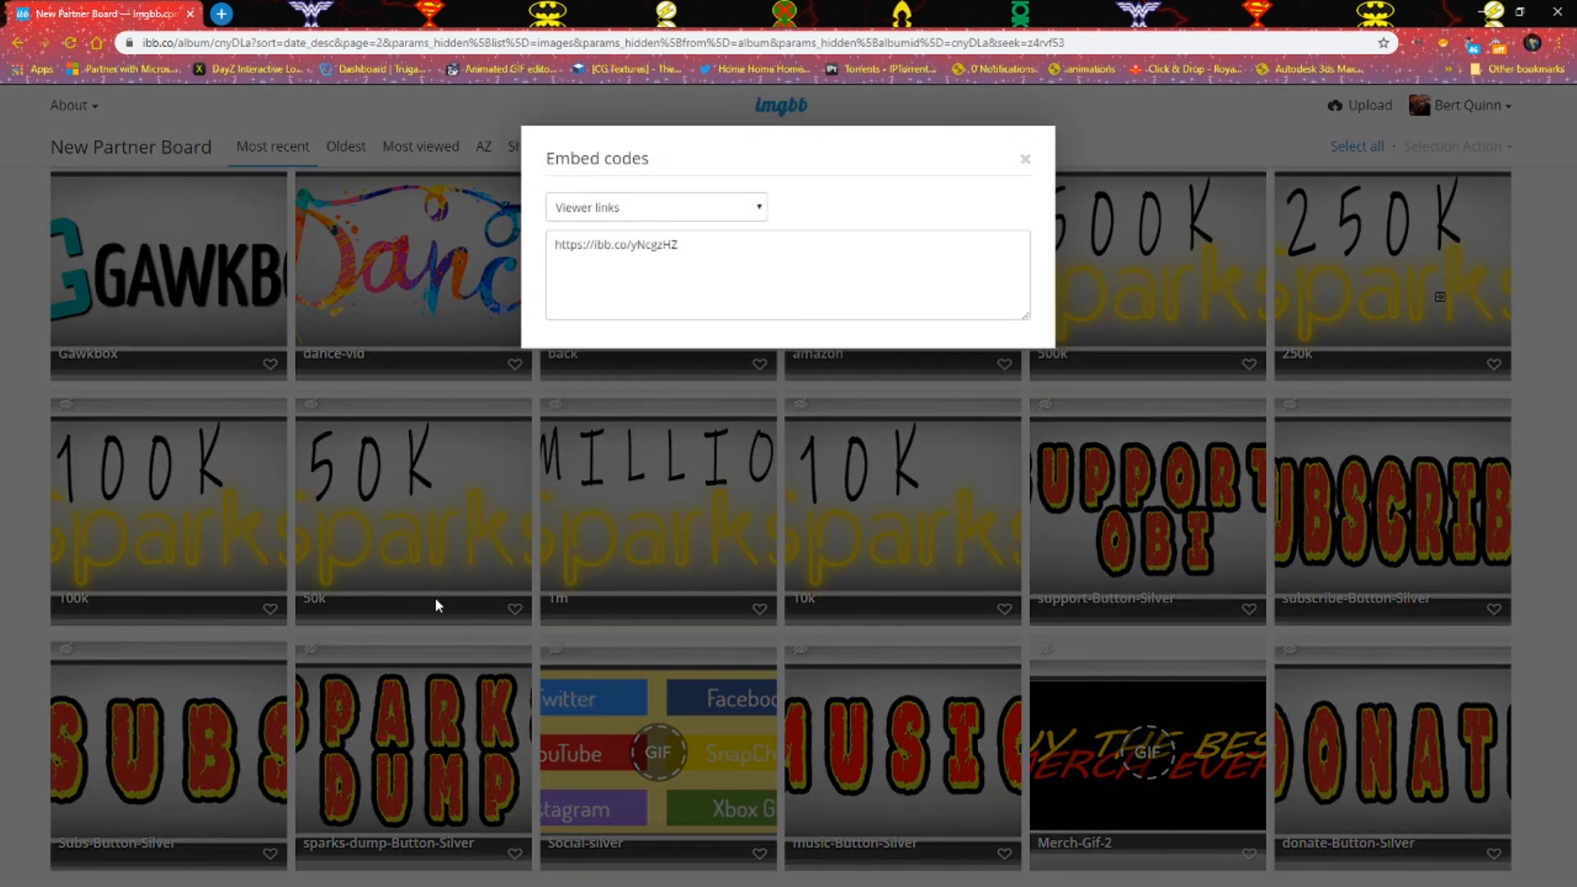
click(651, 206)
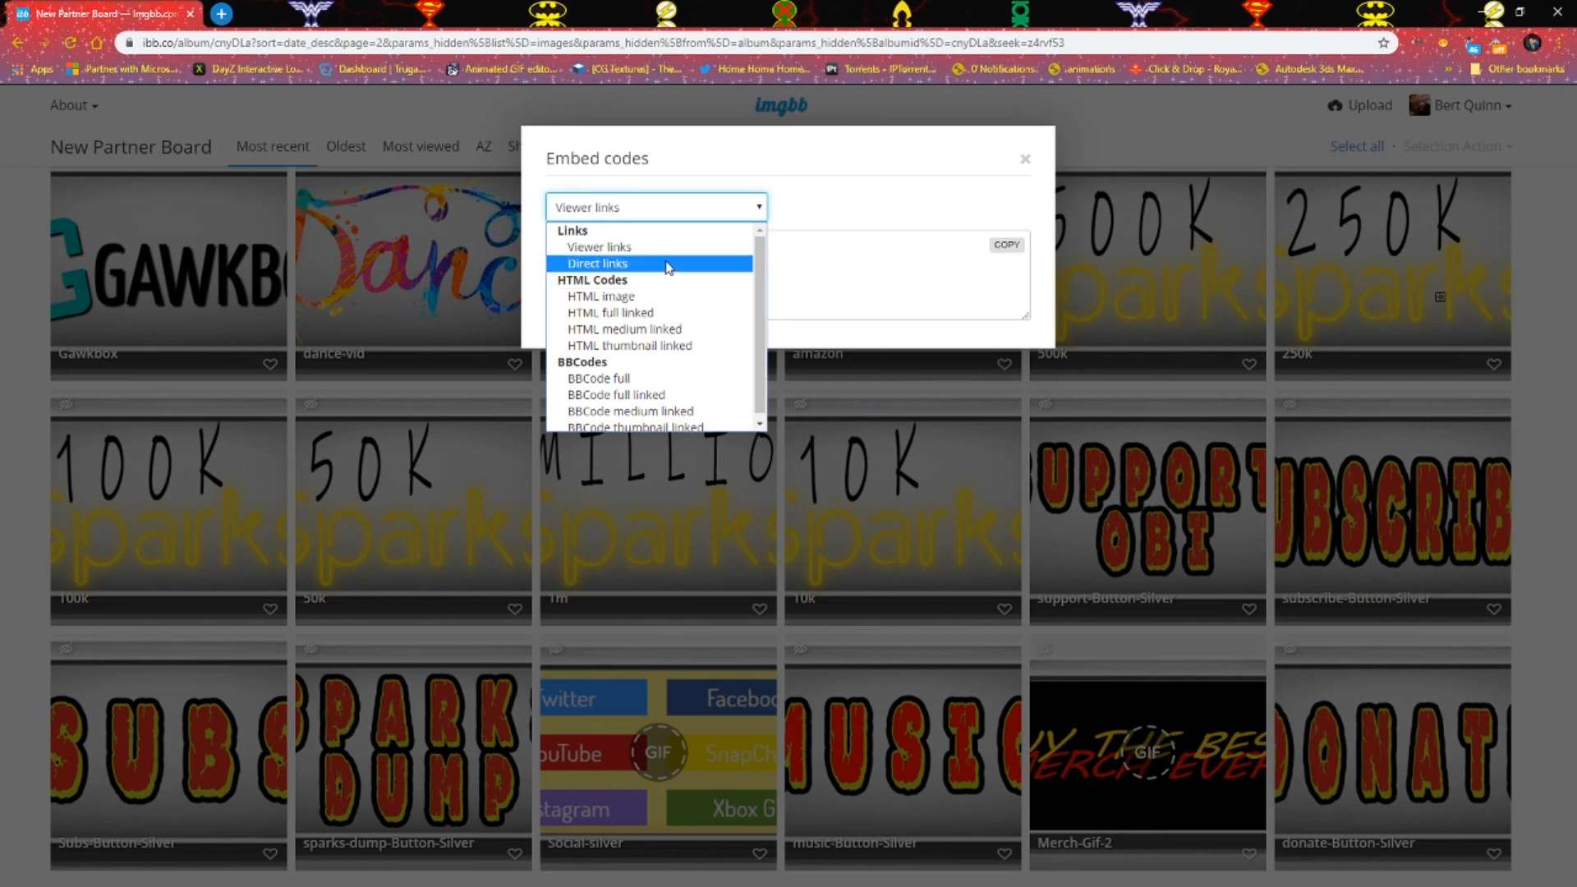
click(666, 264)
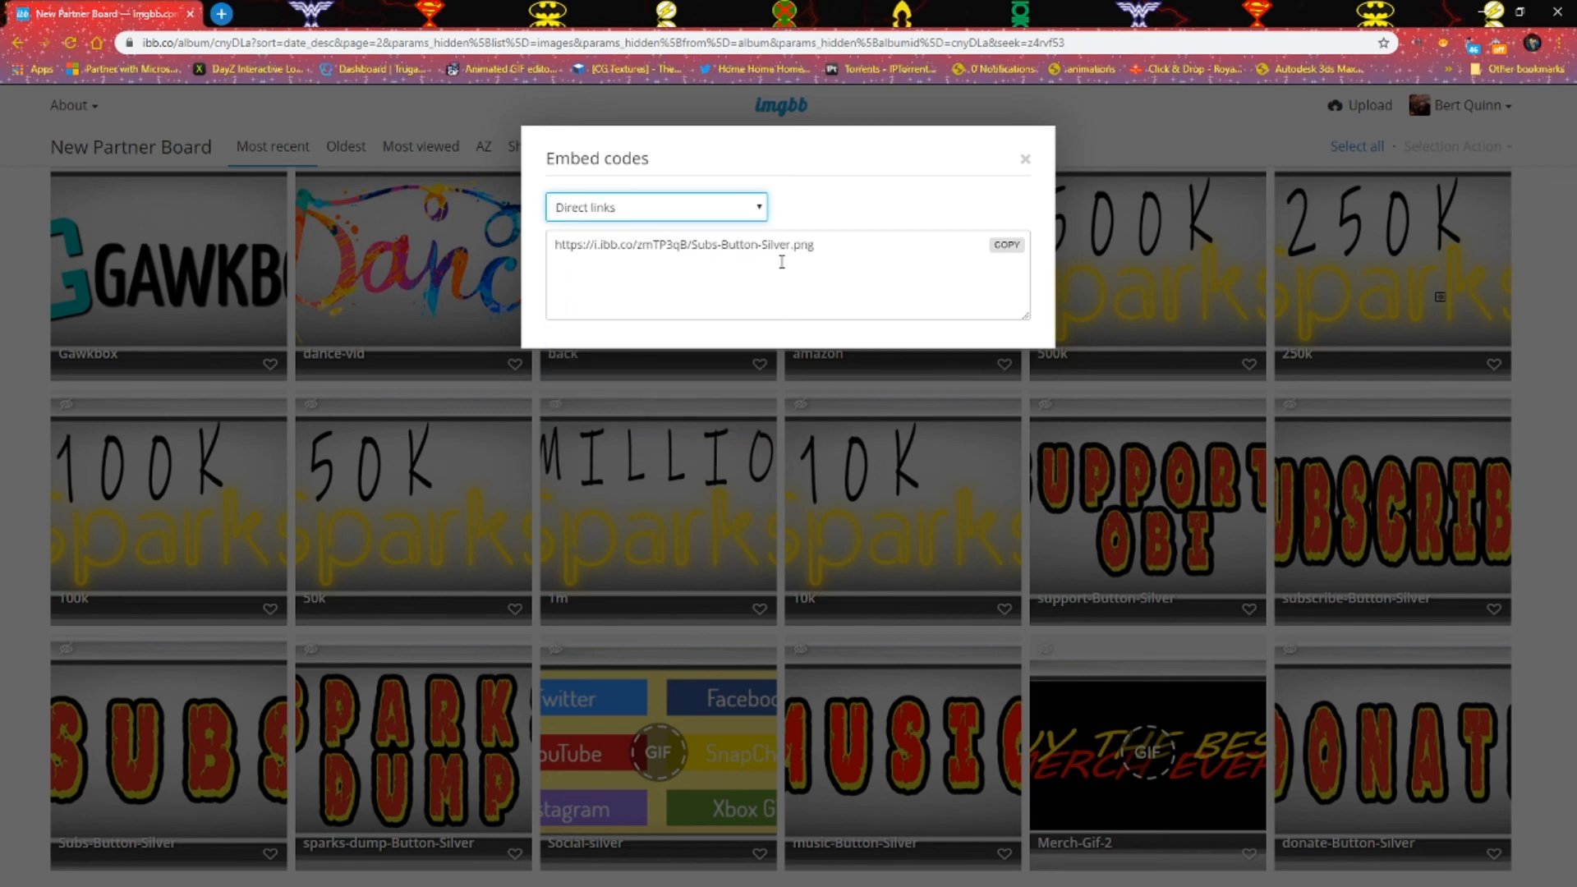
click(1004, 247)
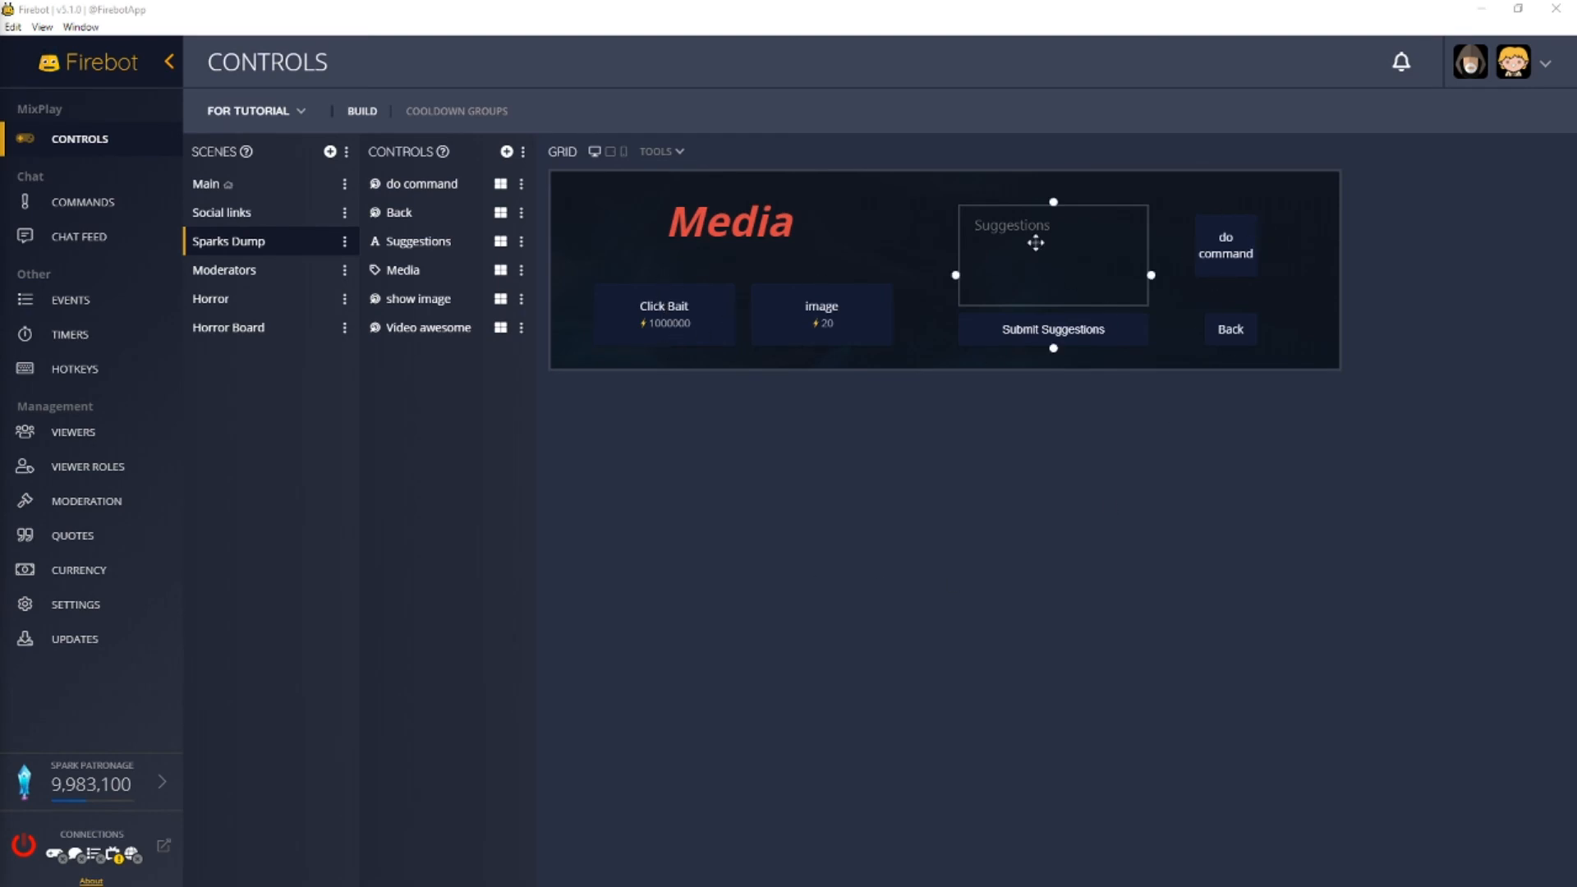
- Set the copied Subs-Button-Silver direct link as the do command button's background image URL and save the button
click(520, 184)
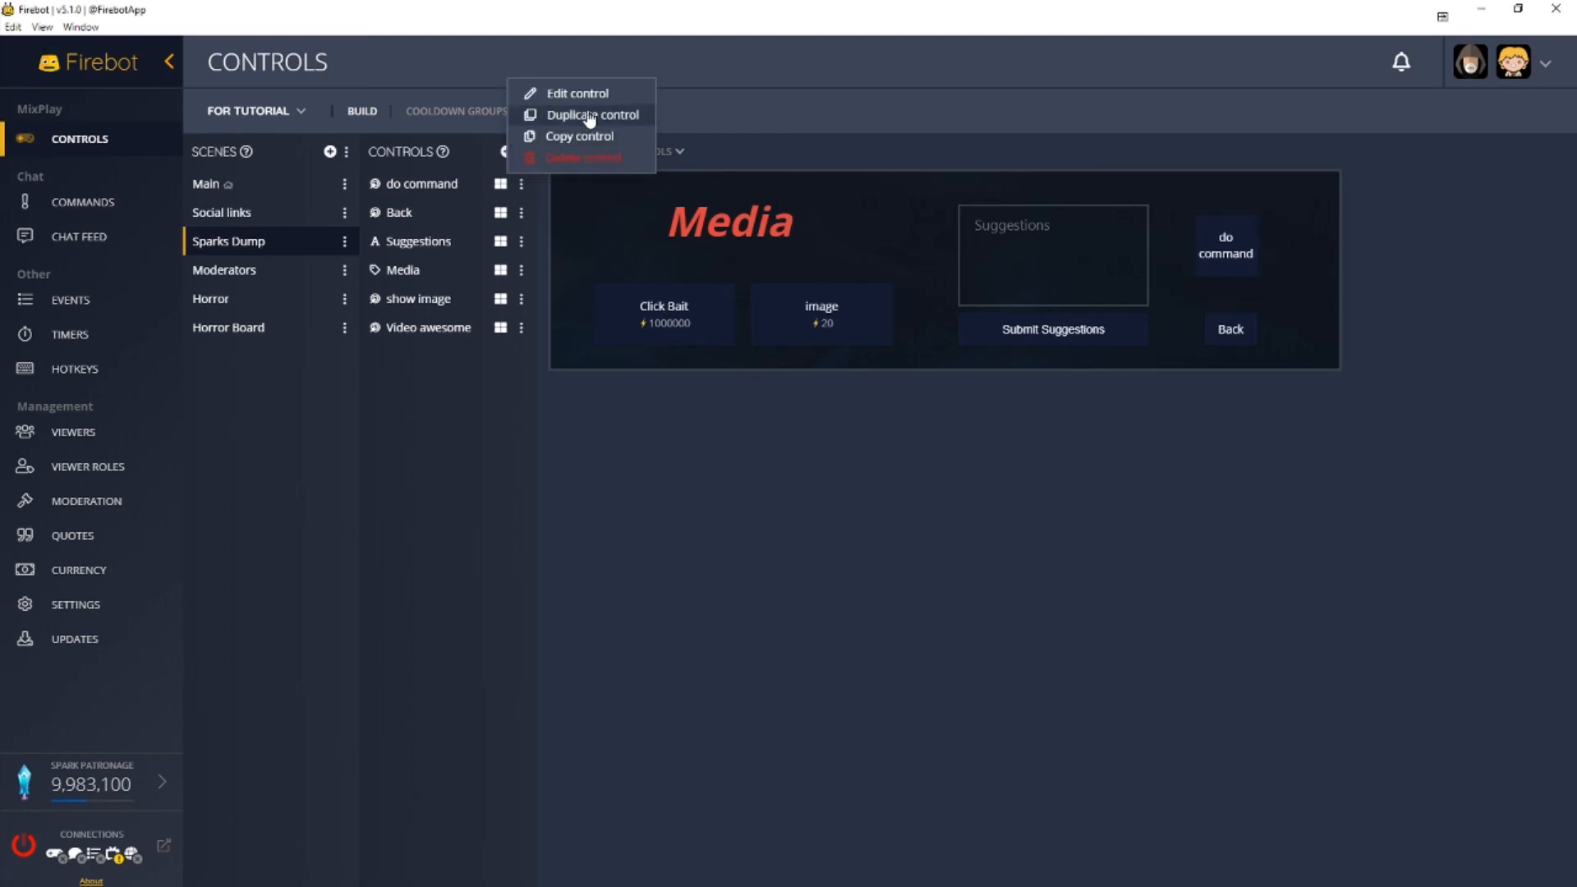
click(609, 93)
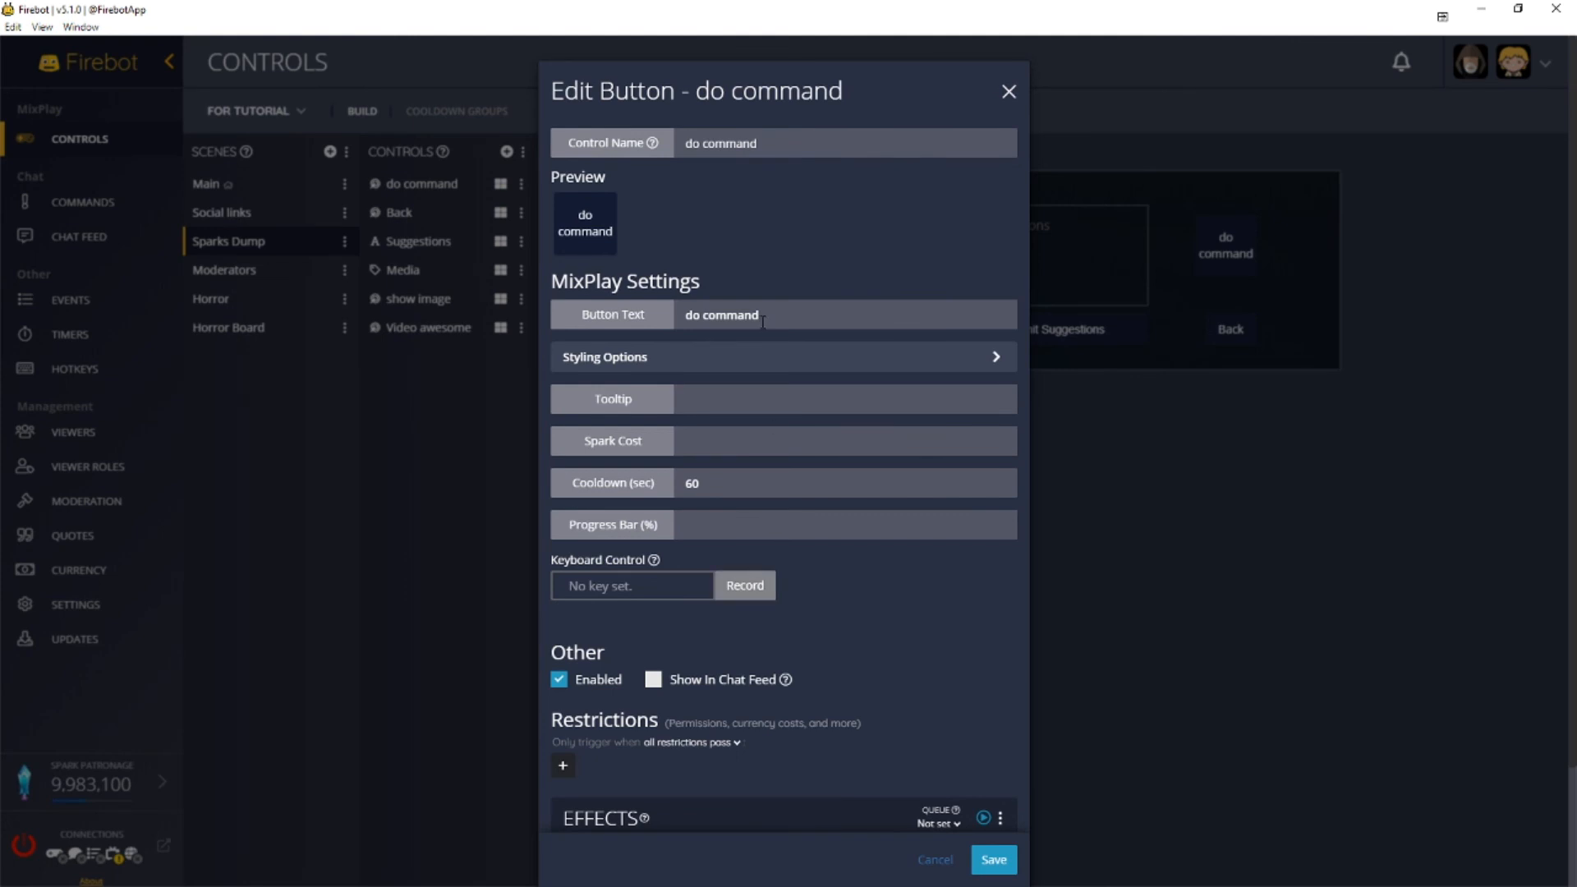
click(728, 359)
click(772, 652)
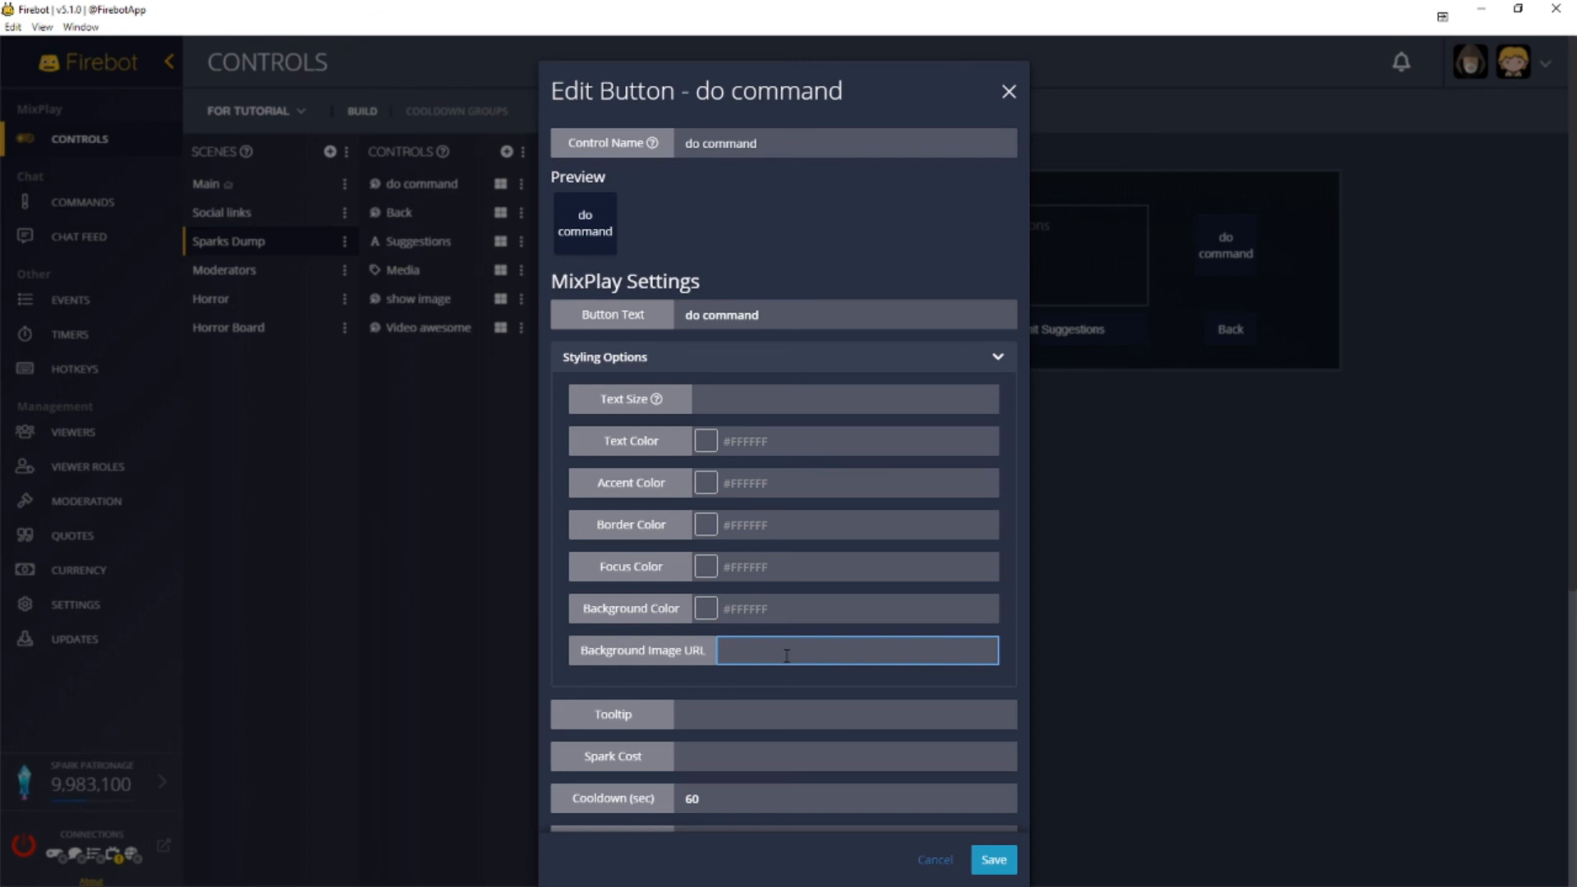
key(ctrl+v)
click(993, 859)
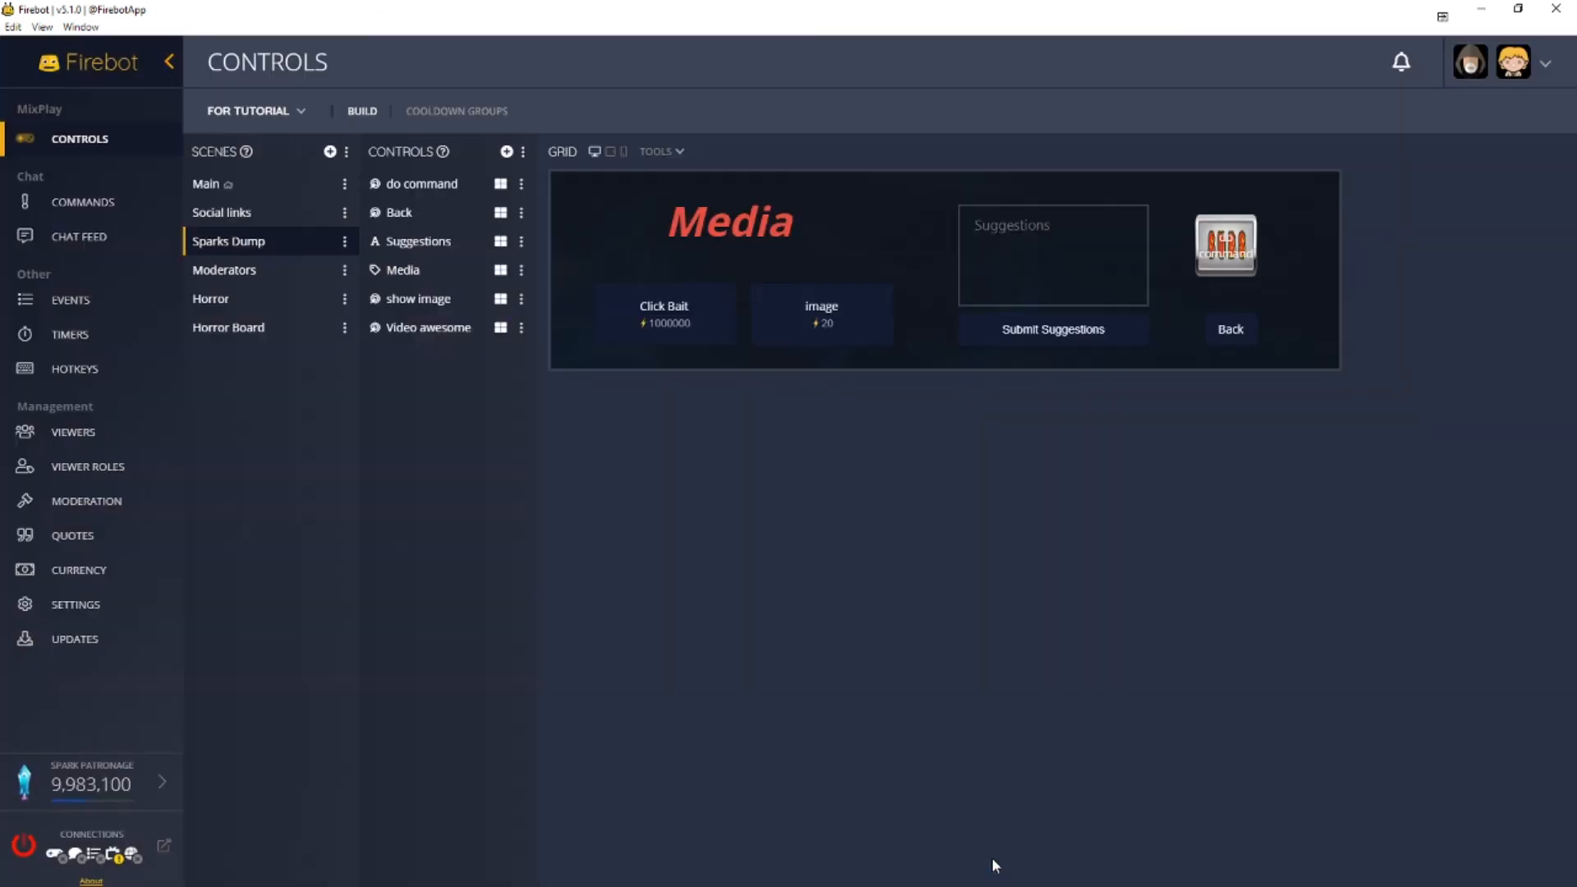
- Widen the do command button on both sides and reposition it between the Suggestions box and the grid's edge, above Back
drag(1255, 246, 1341, 245)
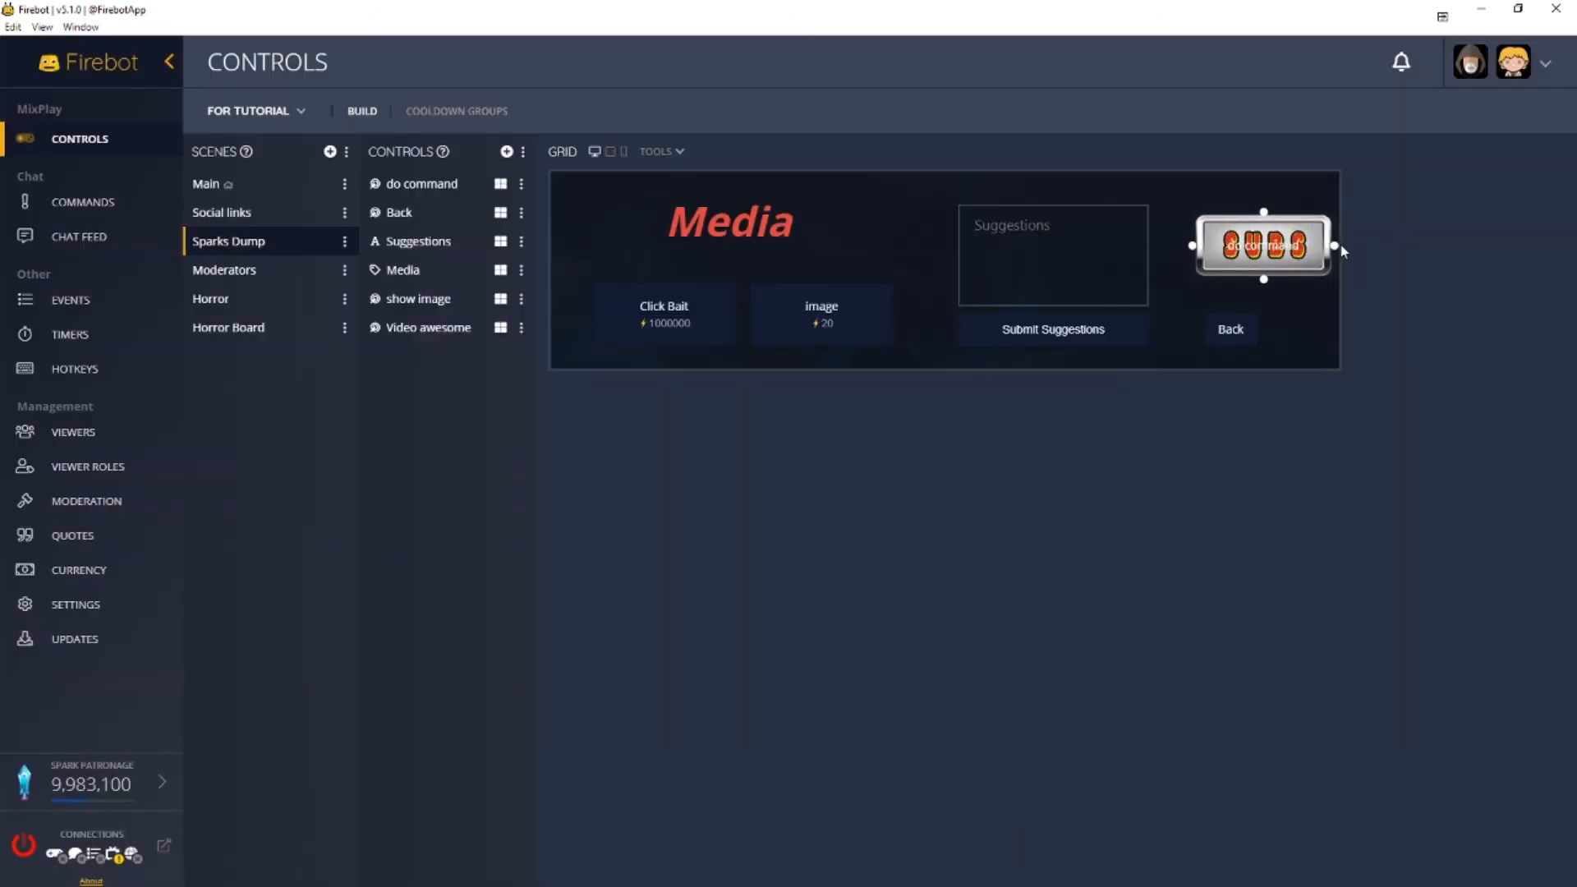
drag(1196, 247, 1165, 245)
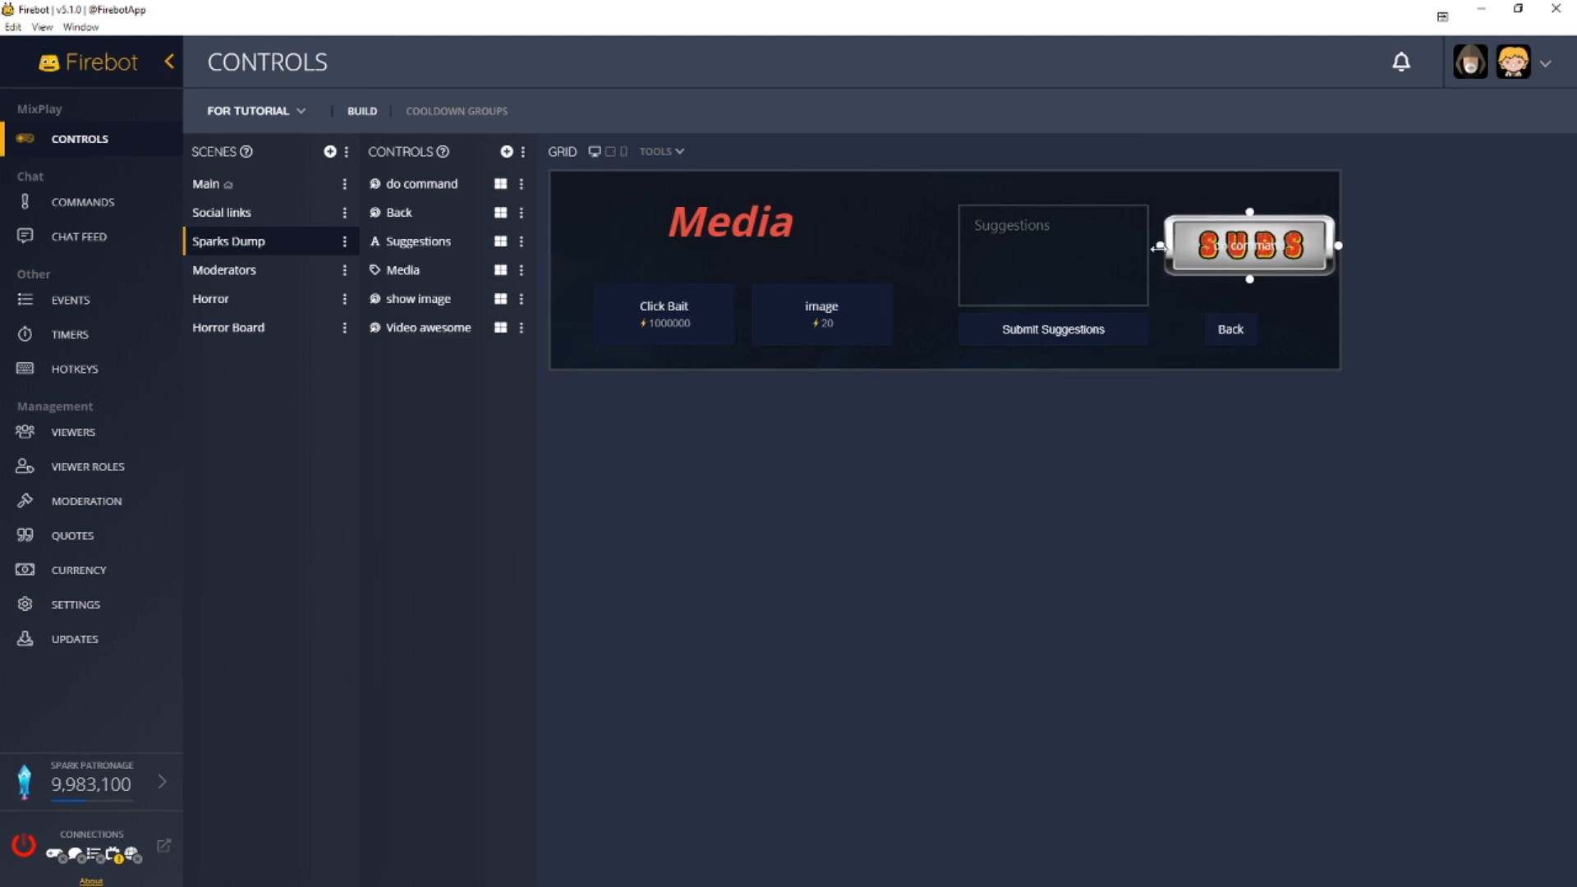
mouse_move(1268, 236)
mouse_down()
mouse_move(1254, 291)
mouse_move(1246, 233)
mouse_up()
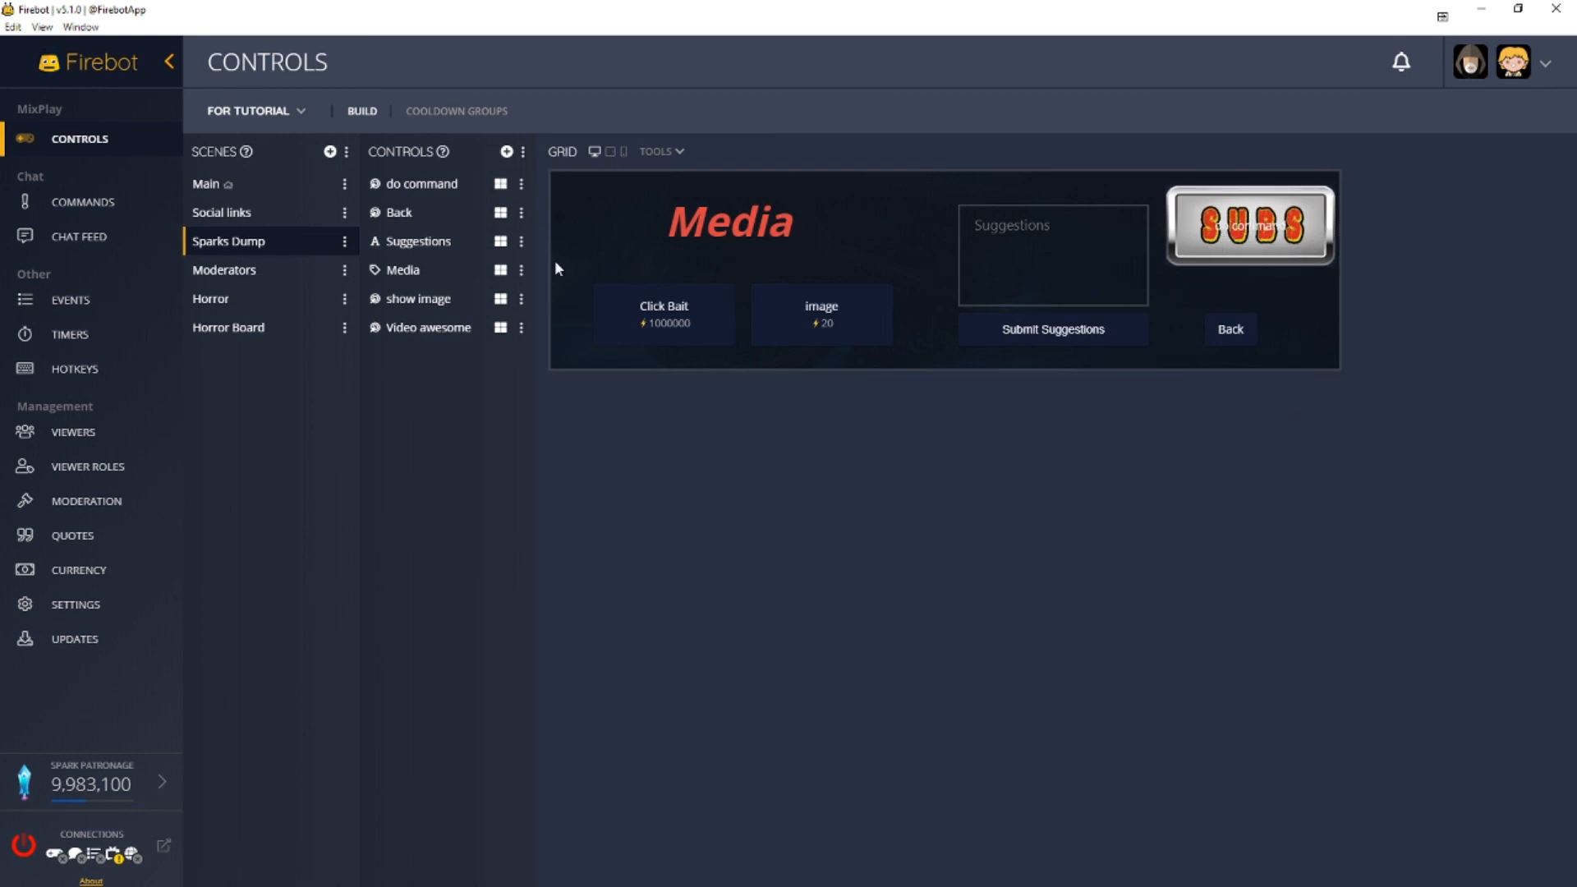
- Clear the do command button's text so only the background image shows, and save the button
click(521, 184)
click(610, 93)
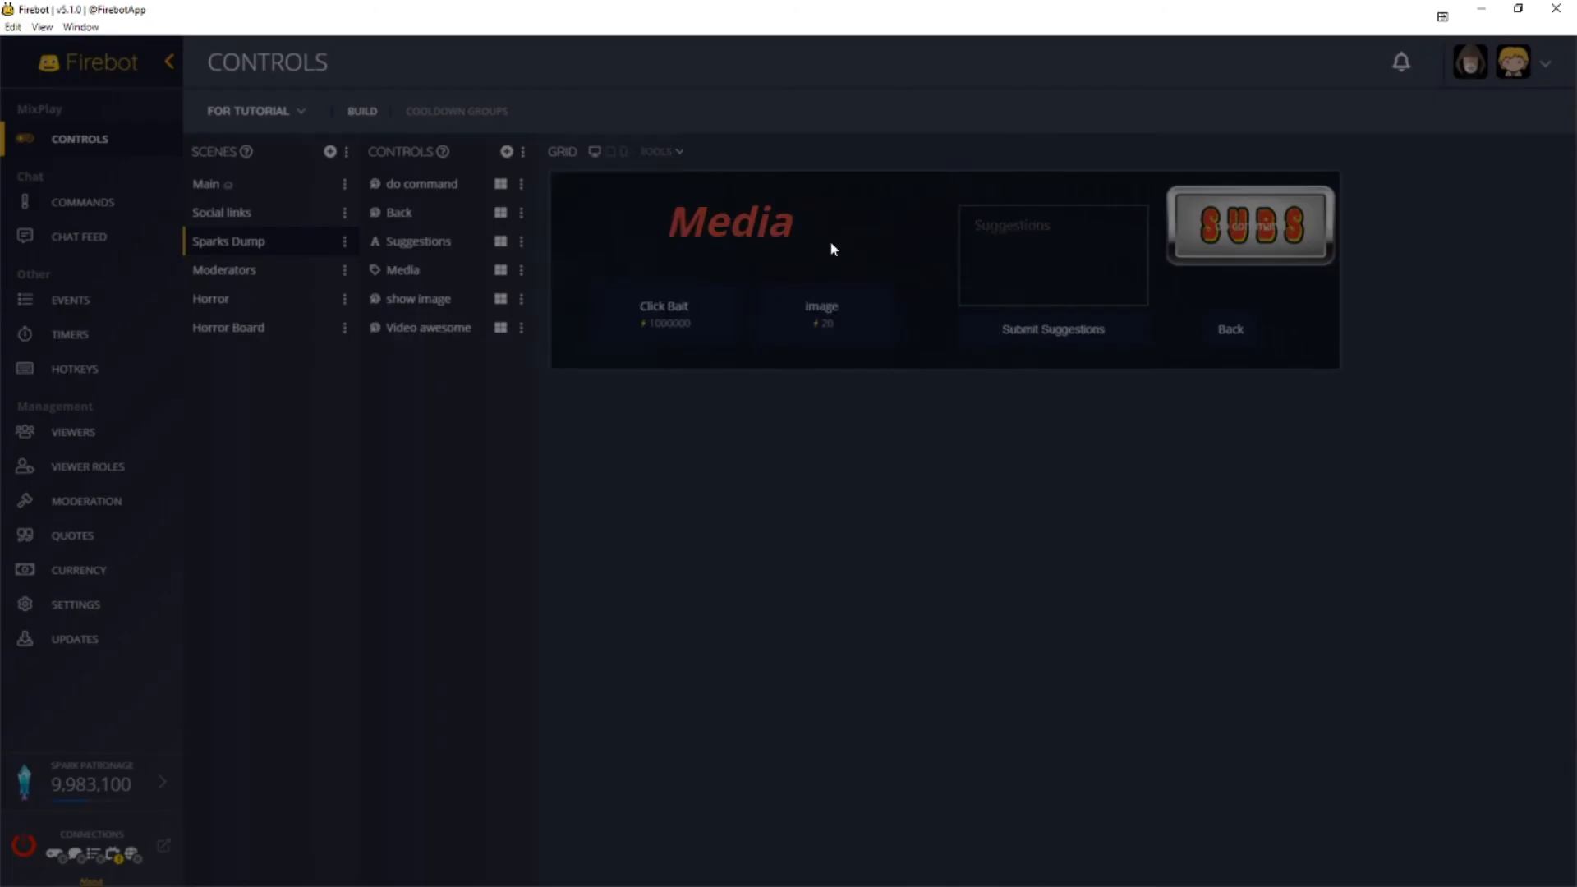
drag(789, 330, 615, 335)
key(BackSpace)
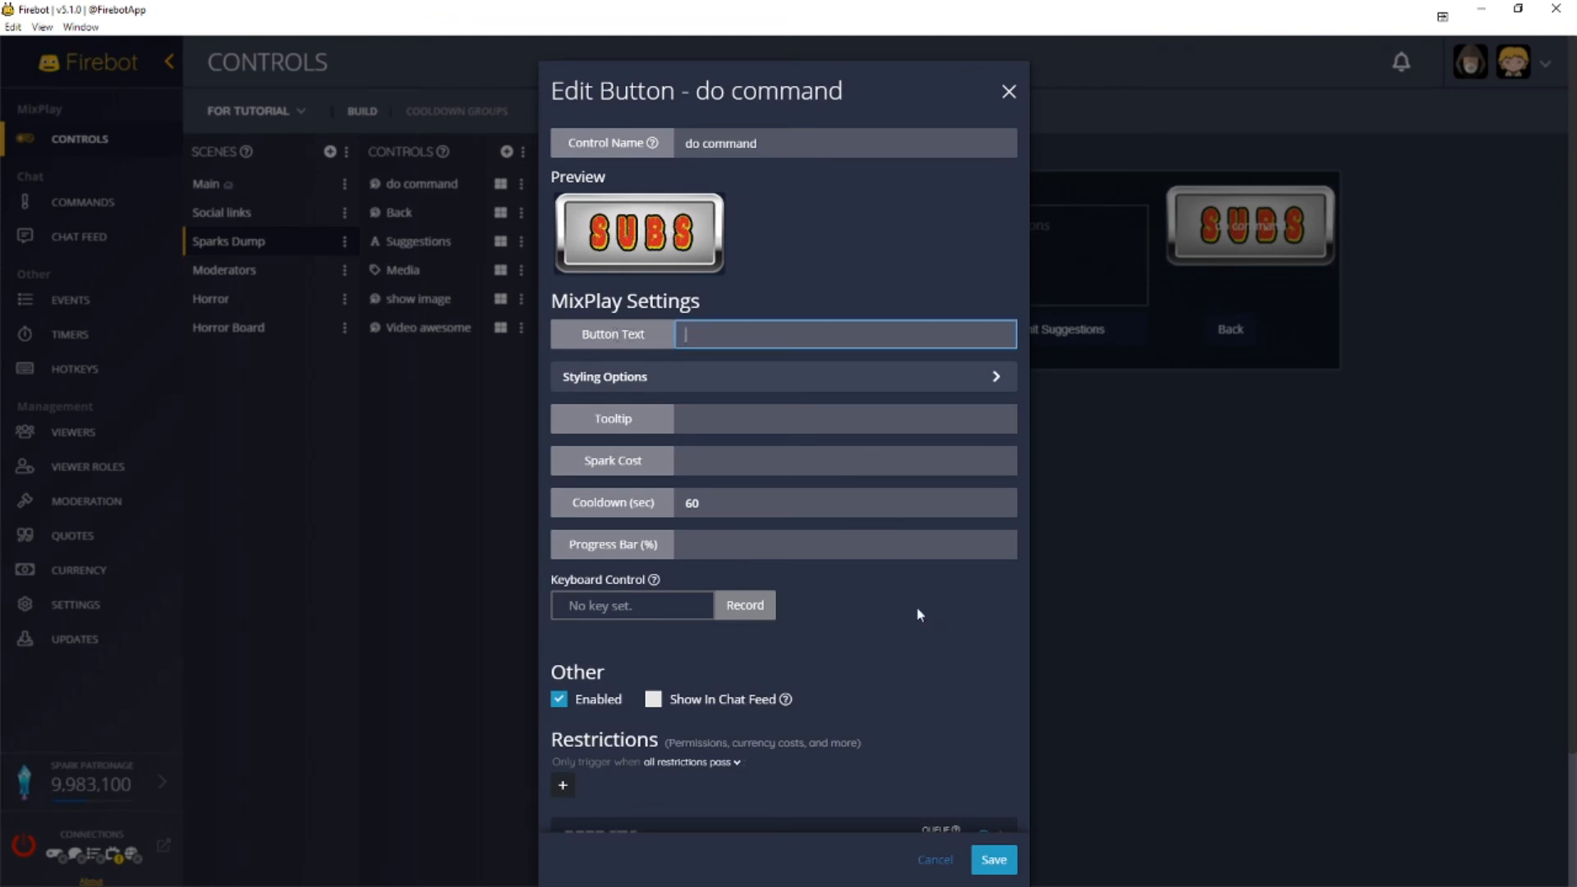
click(994, 860)
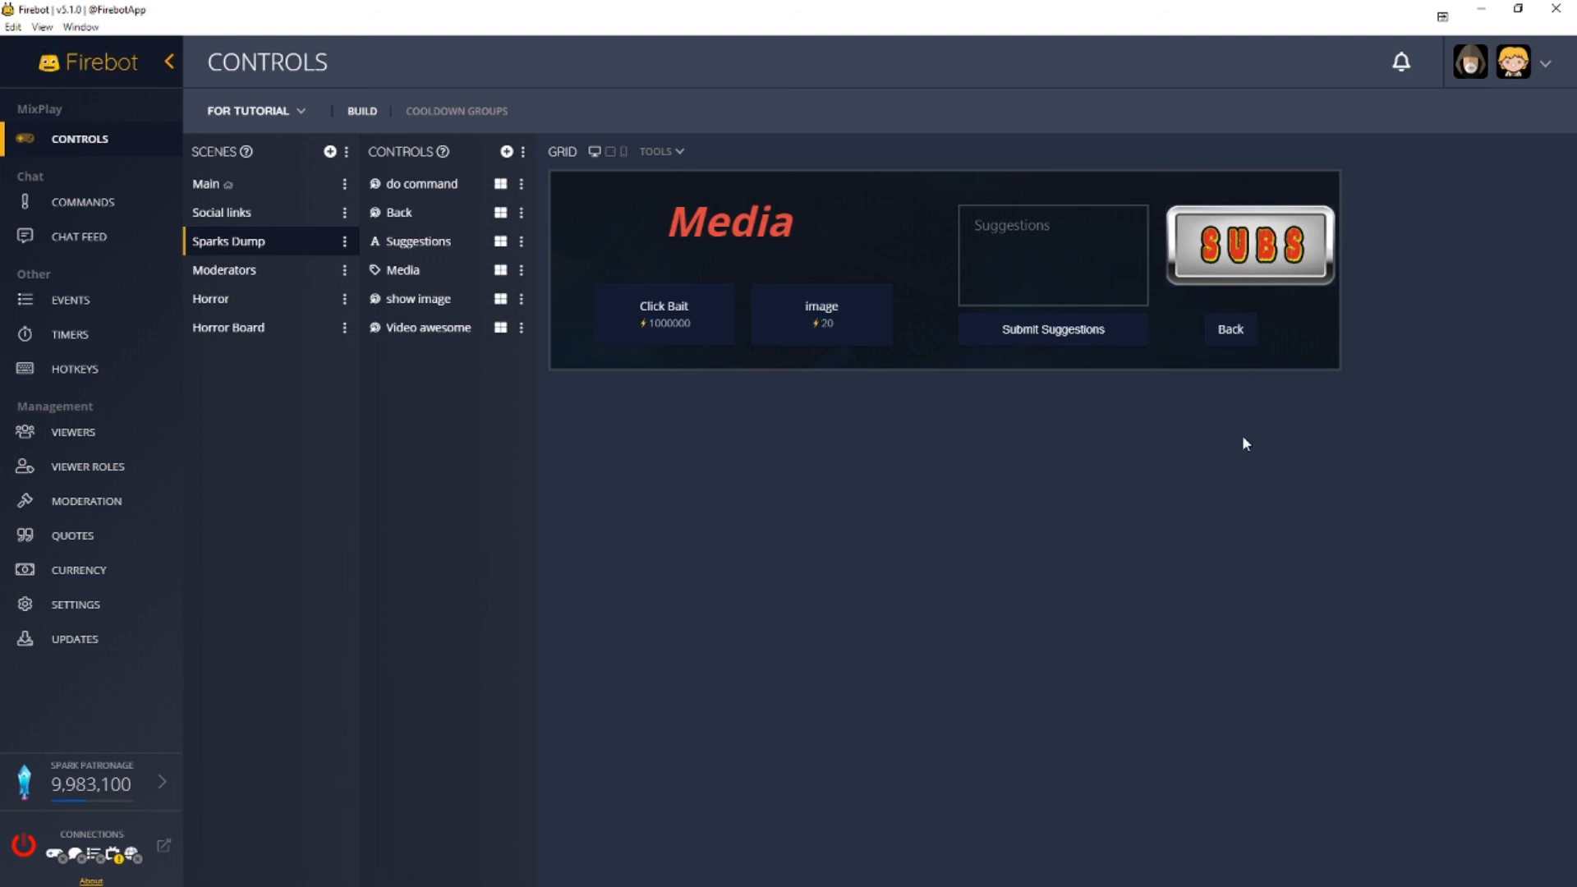
- Look through the Moderators and Social links scenes and return to the Main scene
click(247, 269)
click(261, 211)
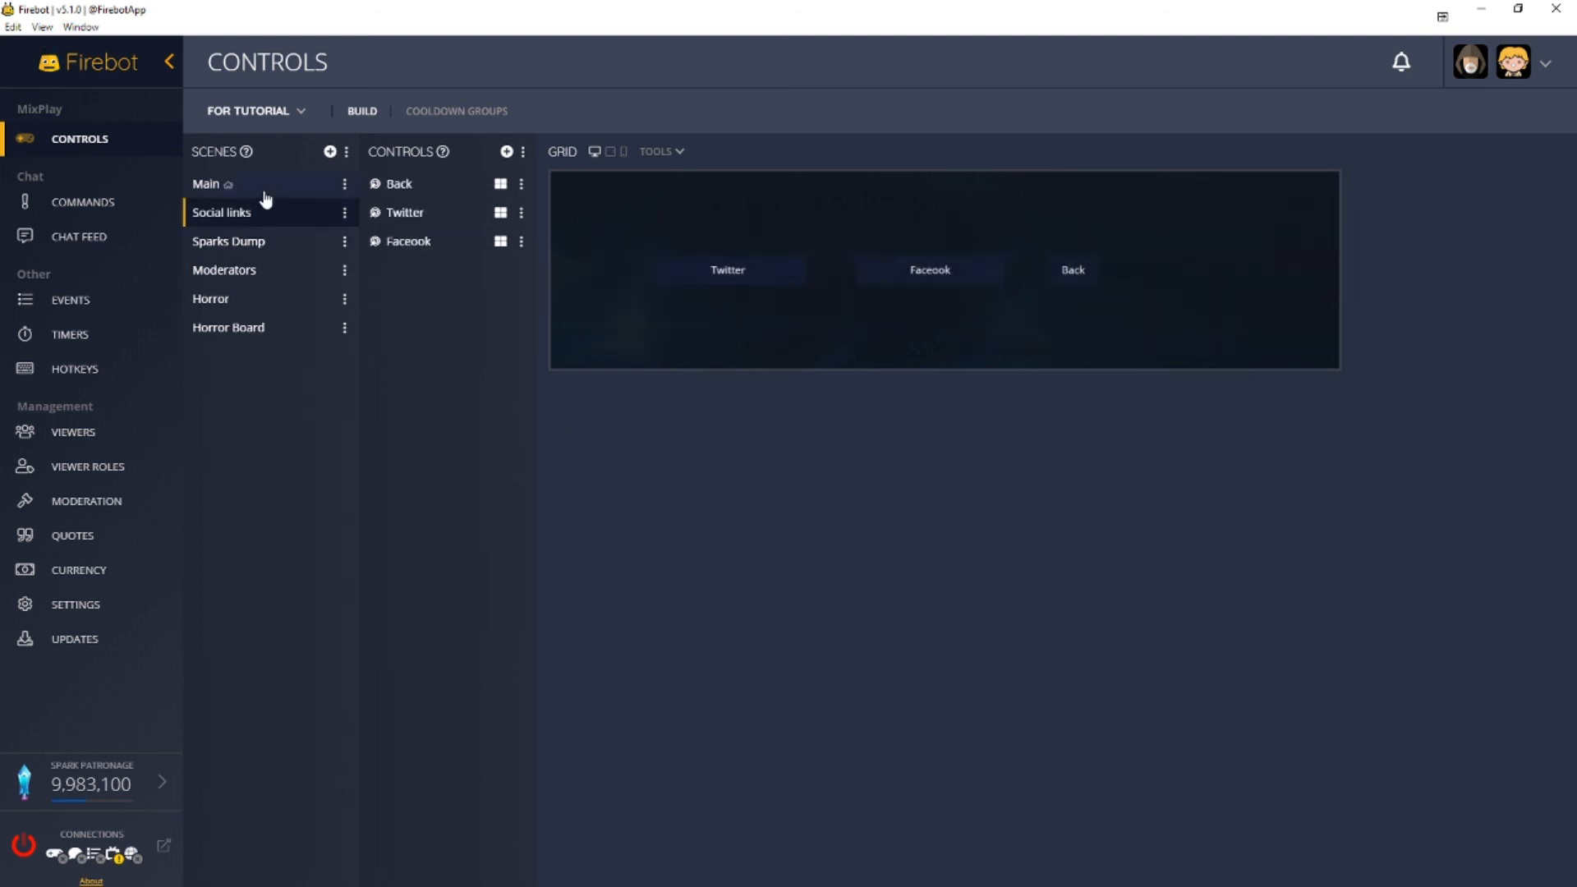
click(263, 184)
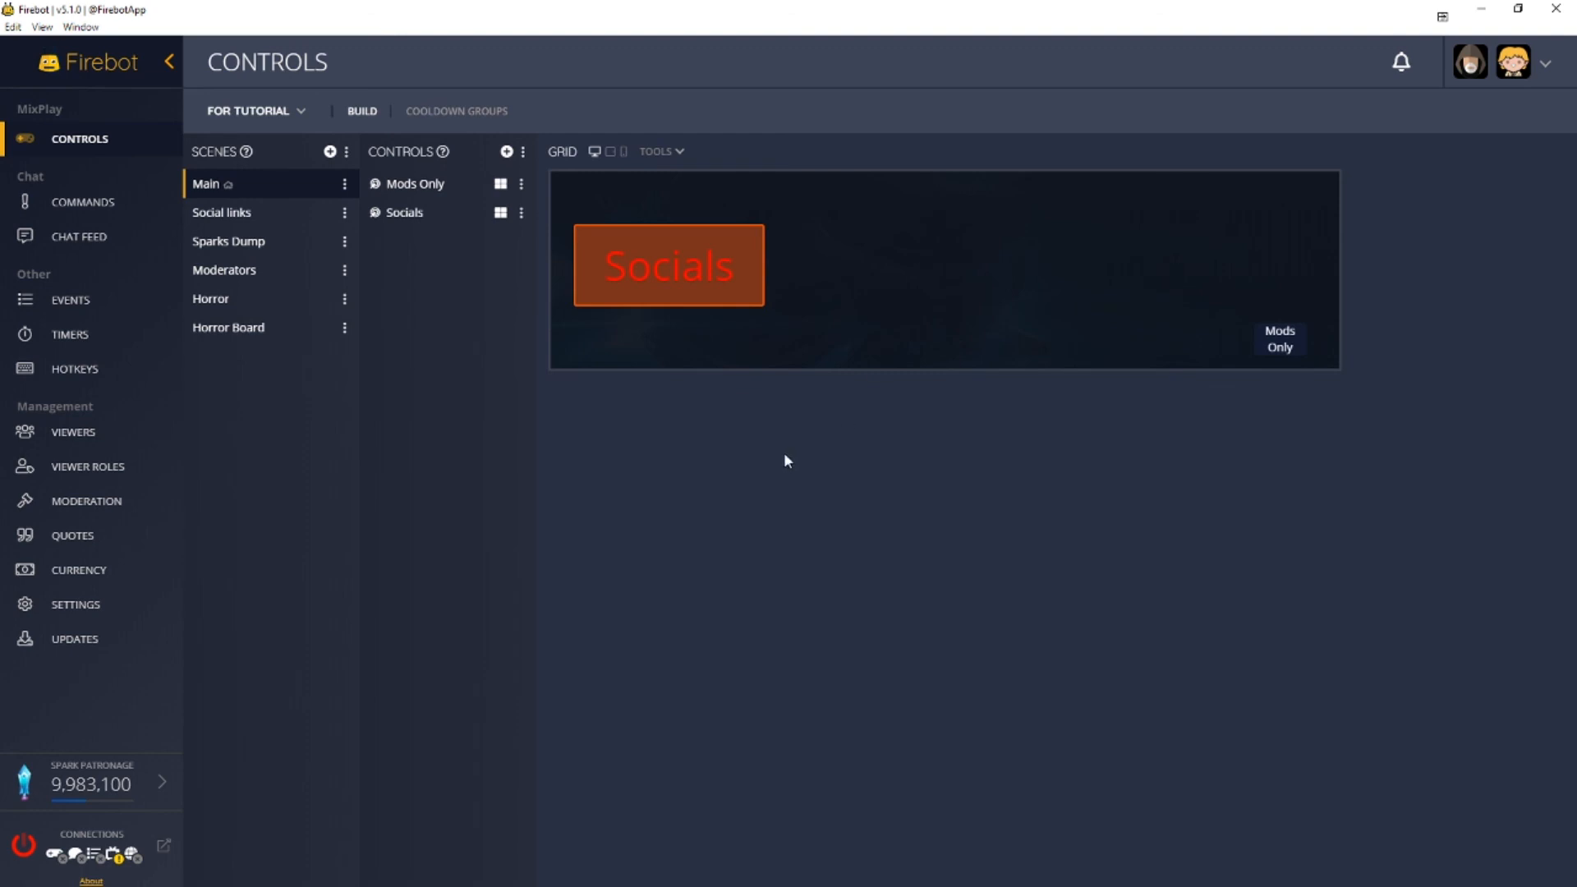